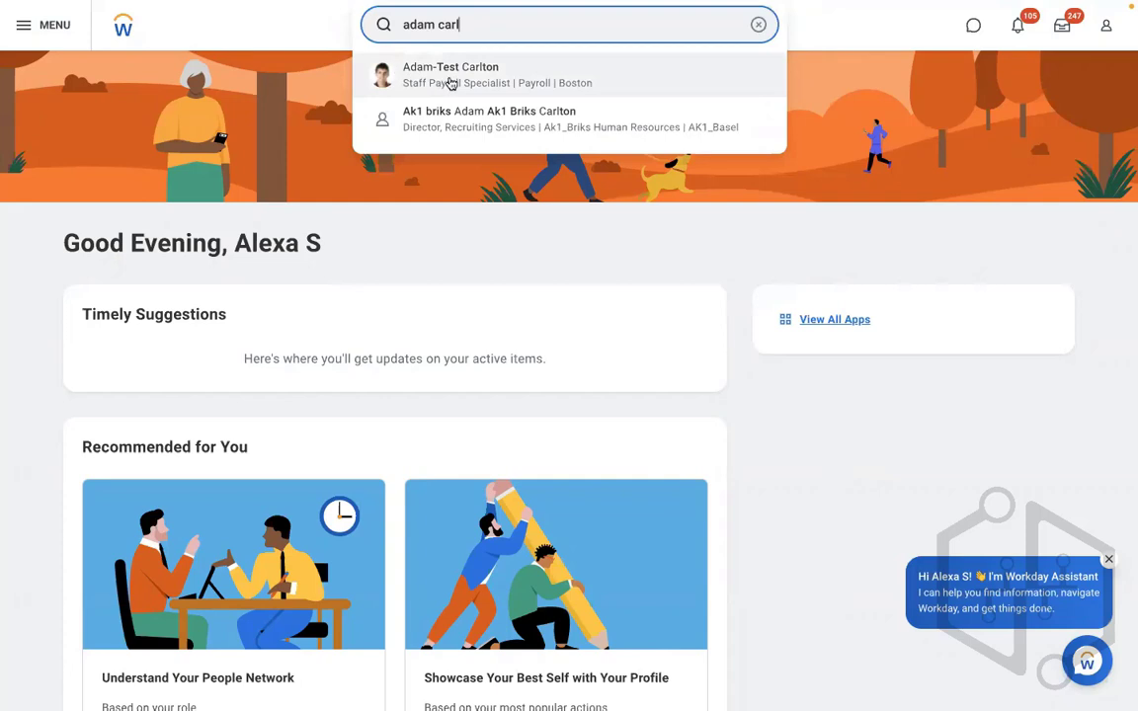
# - Open the staff payroll specialist's Benefits tab and select the RBS 401K Met Life plan row
pyautogui.click(405, 74)
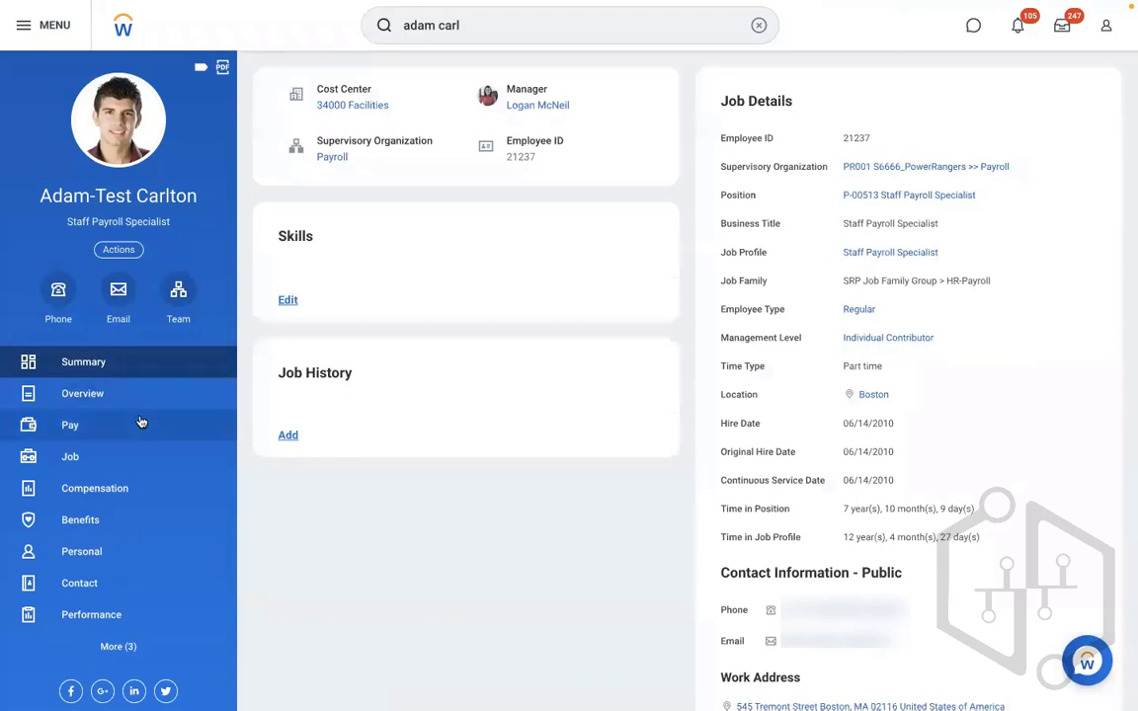
pyautogui.click(103, 458)
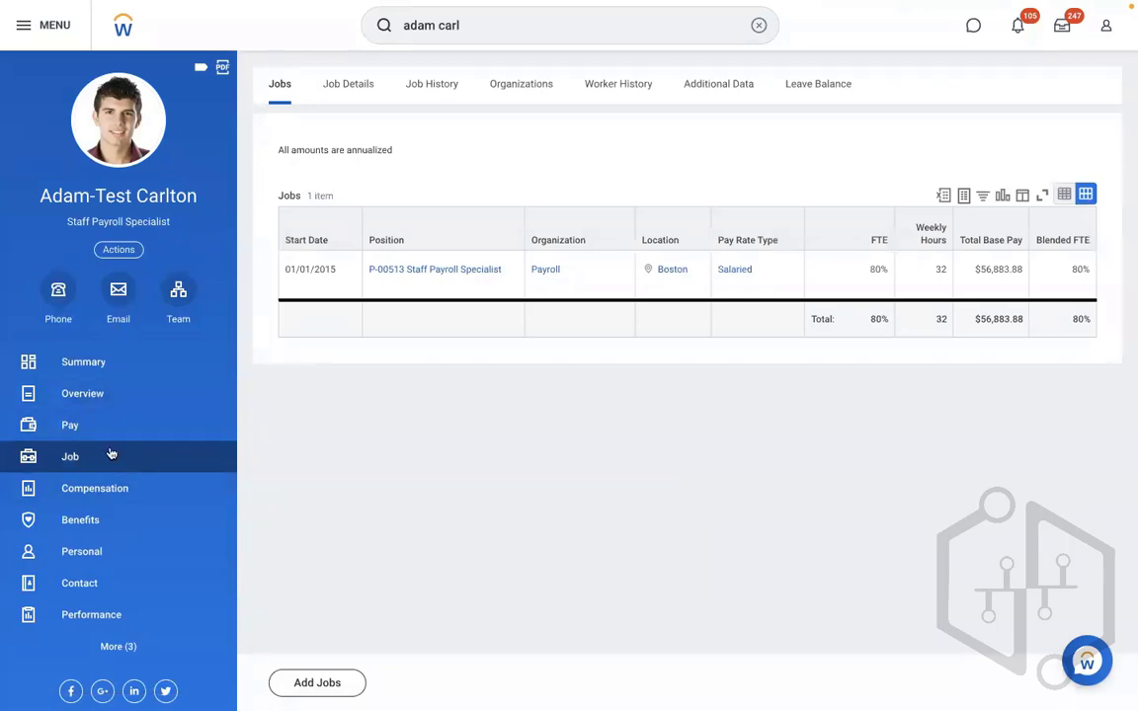
pyautogui.click(89, 520)
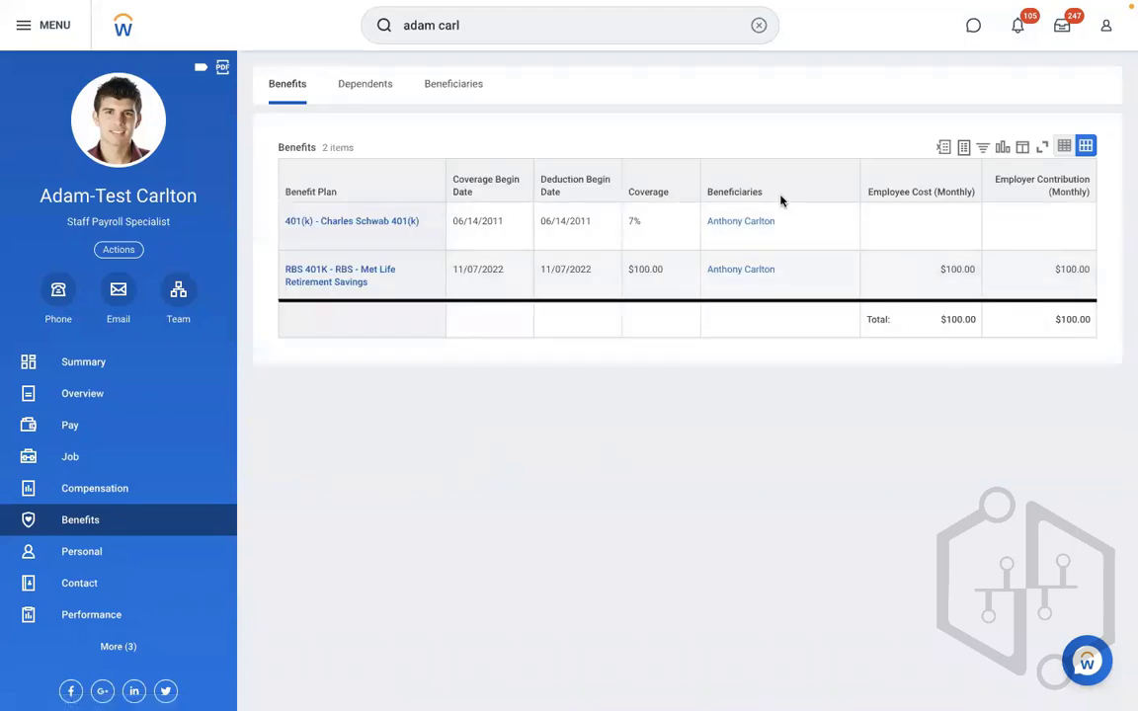
pyautogui.click(836, 285)
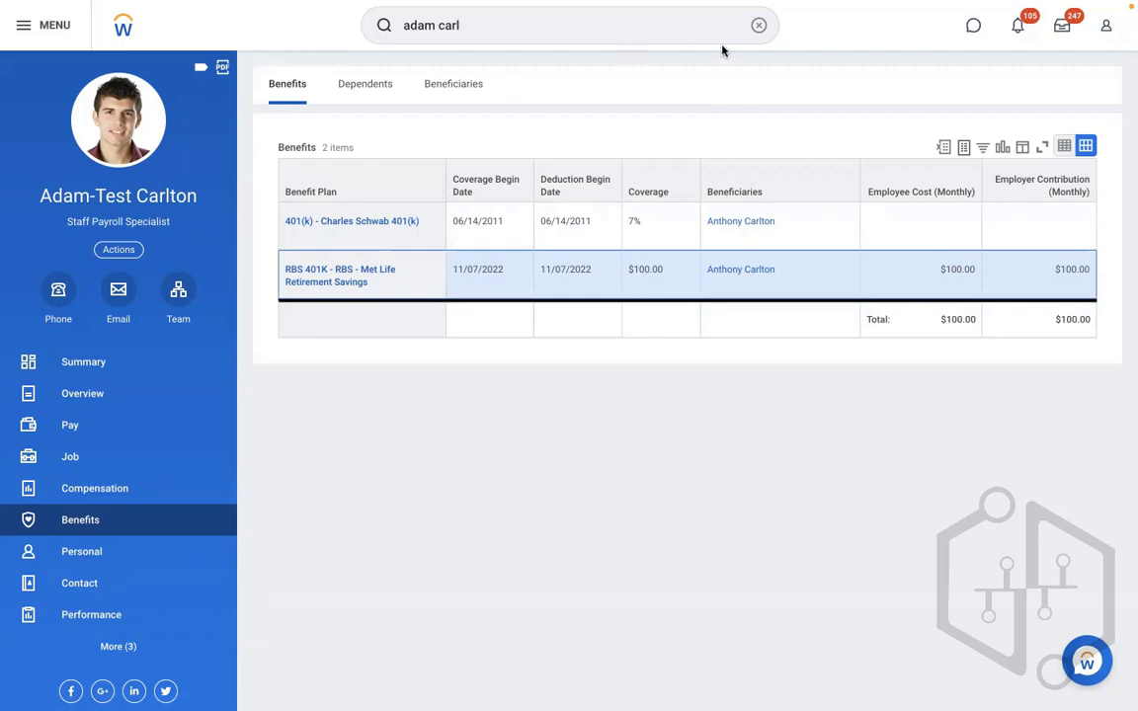
pyautogui.click(759, 26)
# - Open the Benefit Coverage Types report and expand, then collapse, Health Savings Account Coverage Types
pyautogui.click(754, 34)
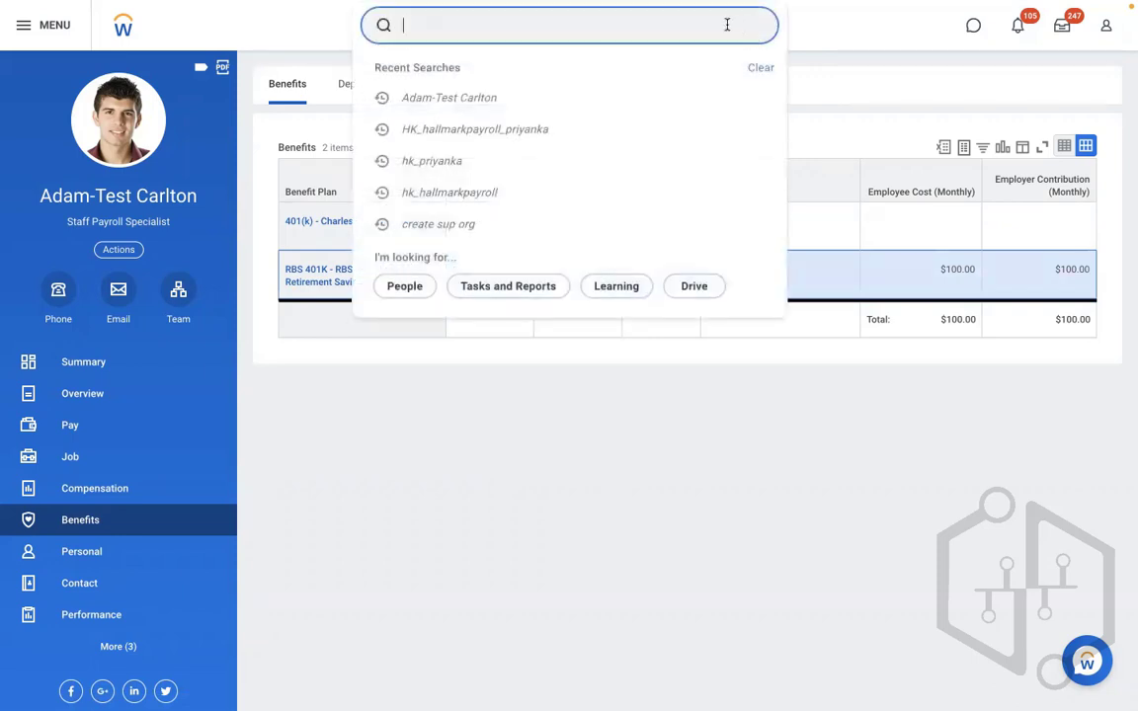
pyautogui.write('ben cov')
pyautogui.click(339, 223)
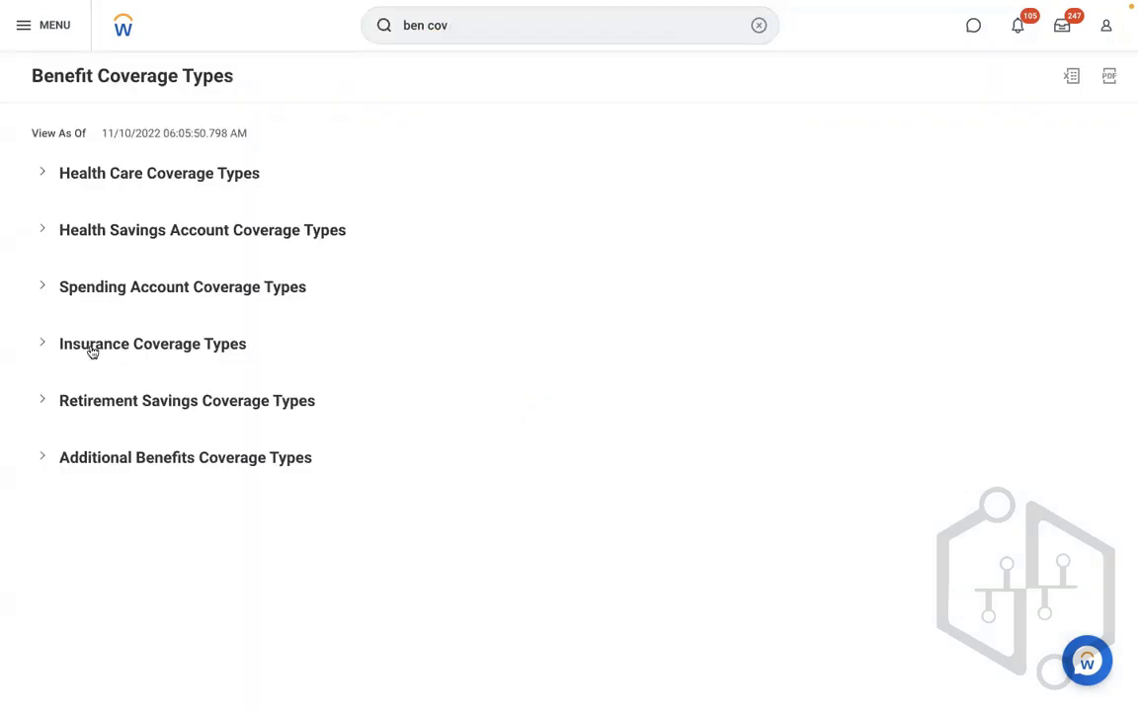
pyautogui.click(72, 231)
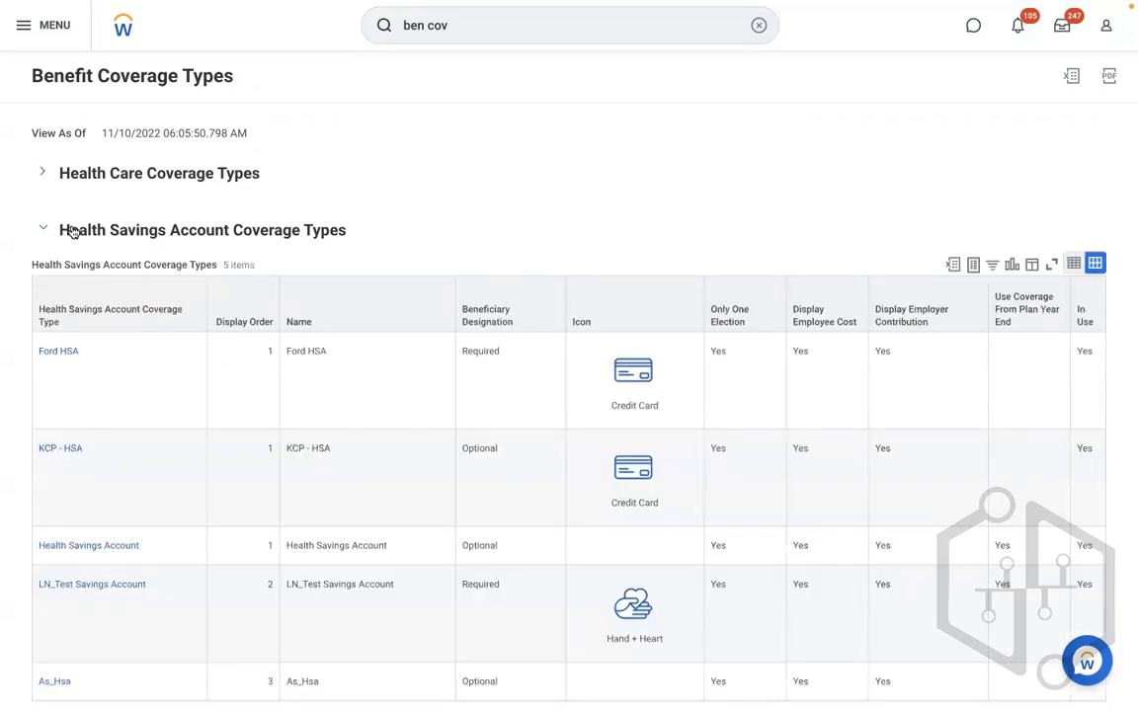
pyautogui.click(72, 231)
# - Launch the Maintain Benefit Coverage Types task through a 'maintain ben' search
pyautogui.click(759, 24)
pyautogui.write('ma')
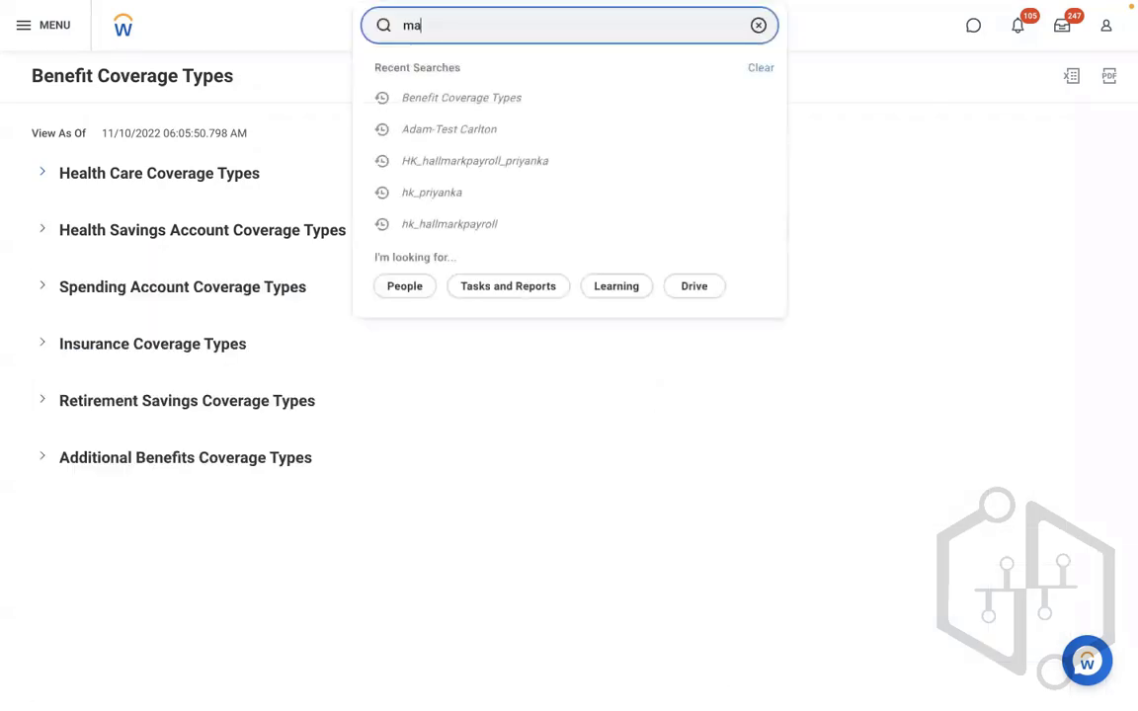
pyautogui.write('intain ben cov')
pyautogui.click(643, 62)
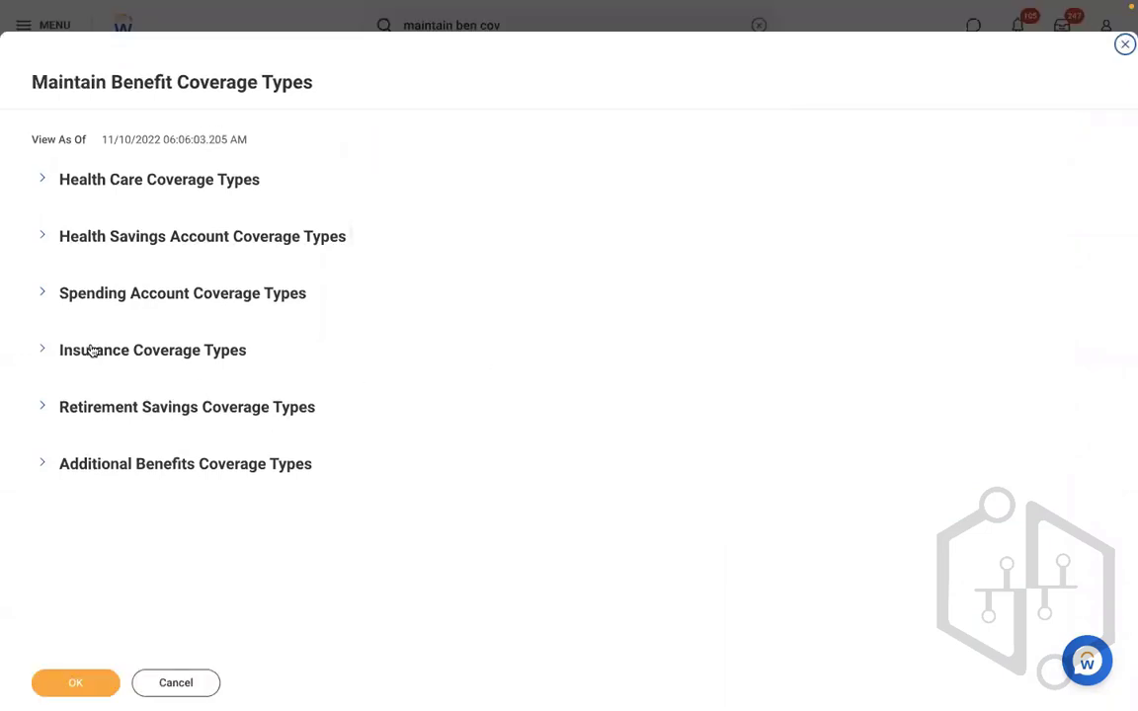
# - Uncheck Display Employee Cost for RBS 401K under Retirement Savings, save, and verify the row
pyautogui.click(44, 408)
pyautogui.scroll(-2, 520, 342)
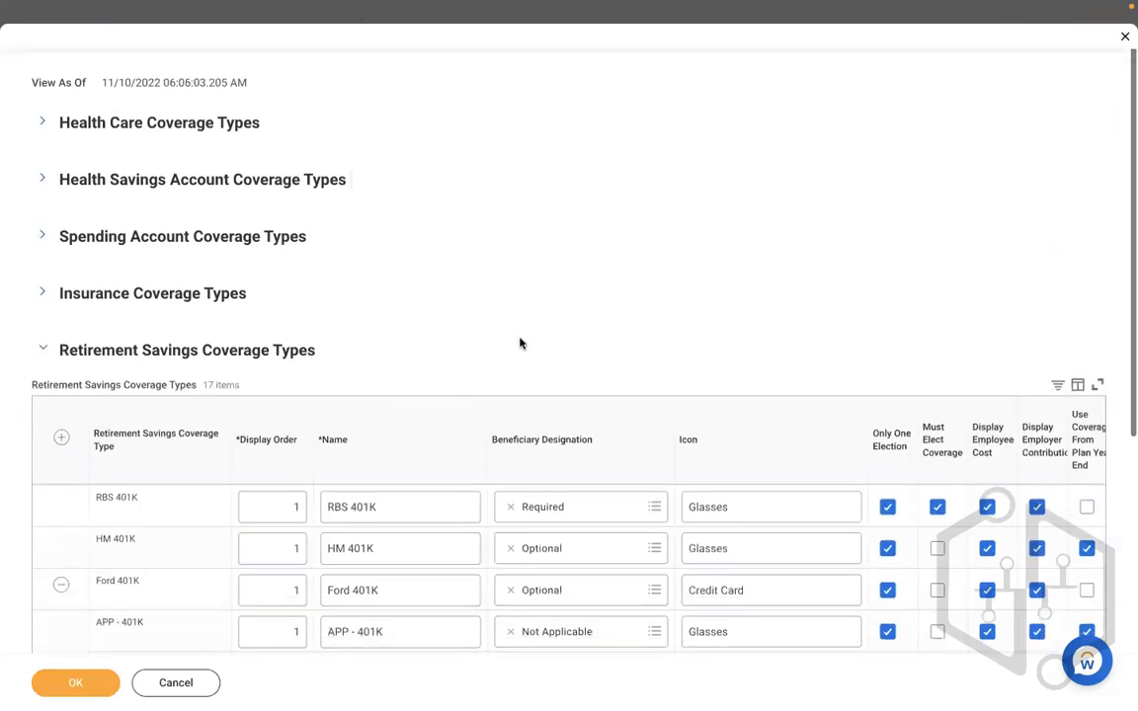
pyautogui.scroll(-1, 522, 341)
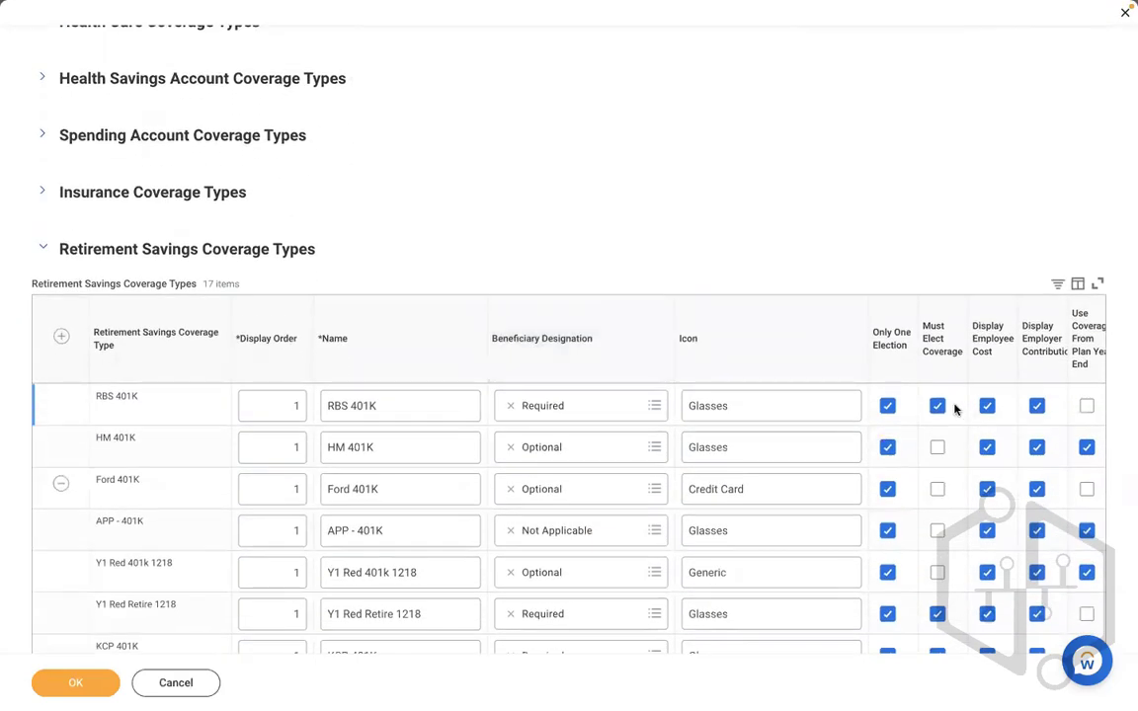
pyautogui.click(987, 407)
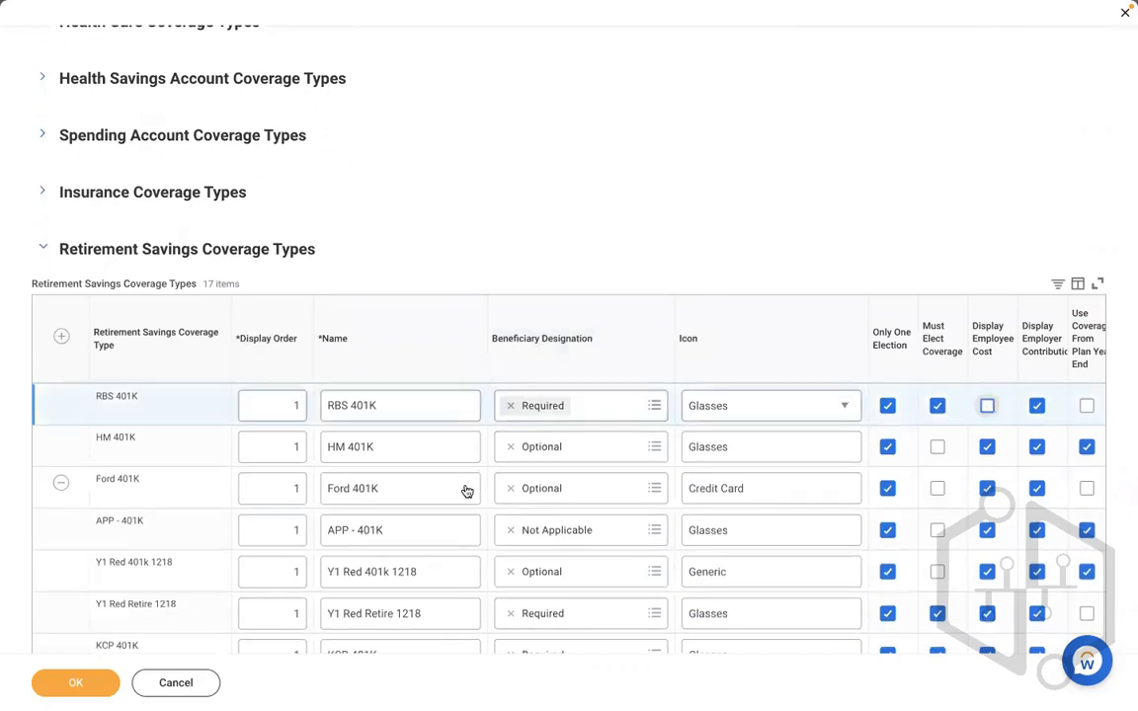
pyautogui.click(78, 693)
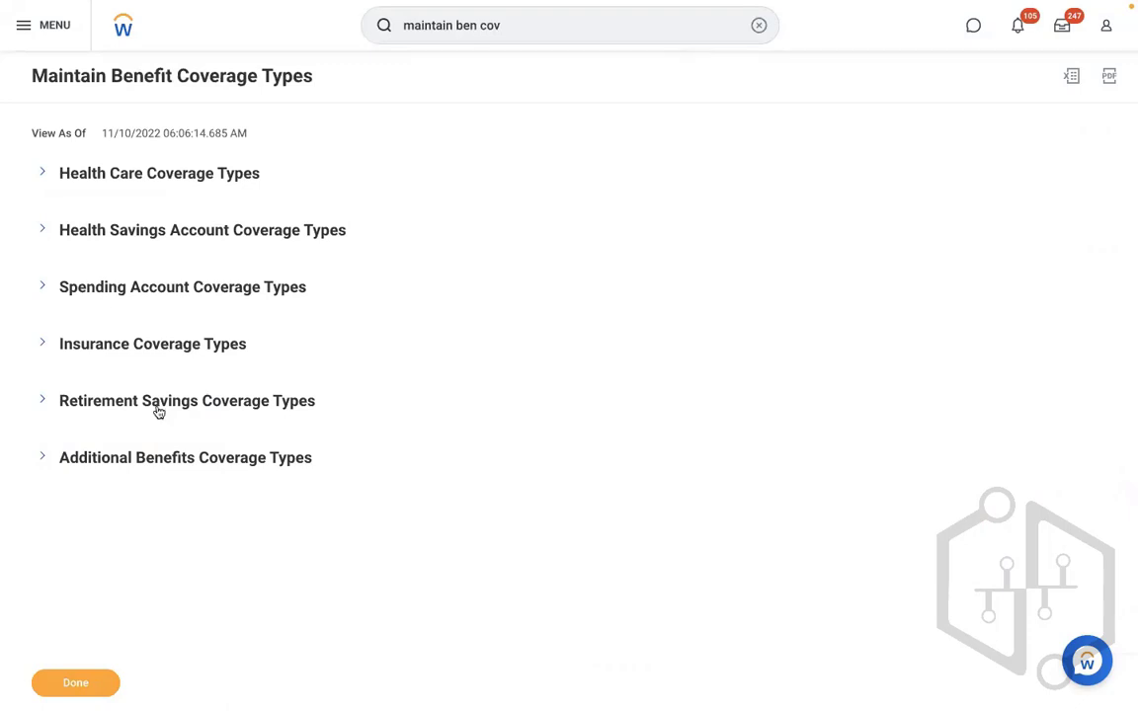
pyautogui.click(75, 403)
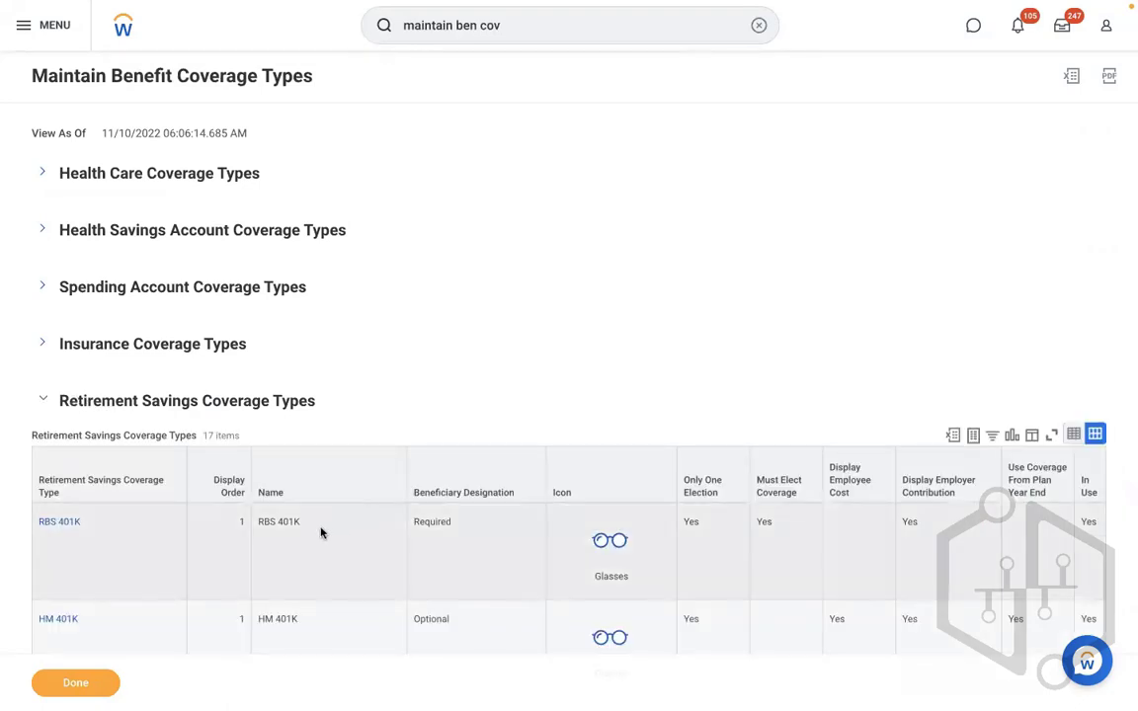
pyautogui.click(320, 534)
pyautogui.click(758, 25)
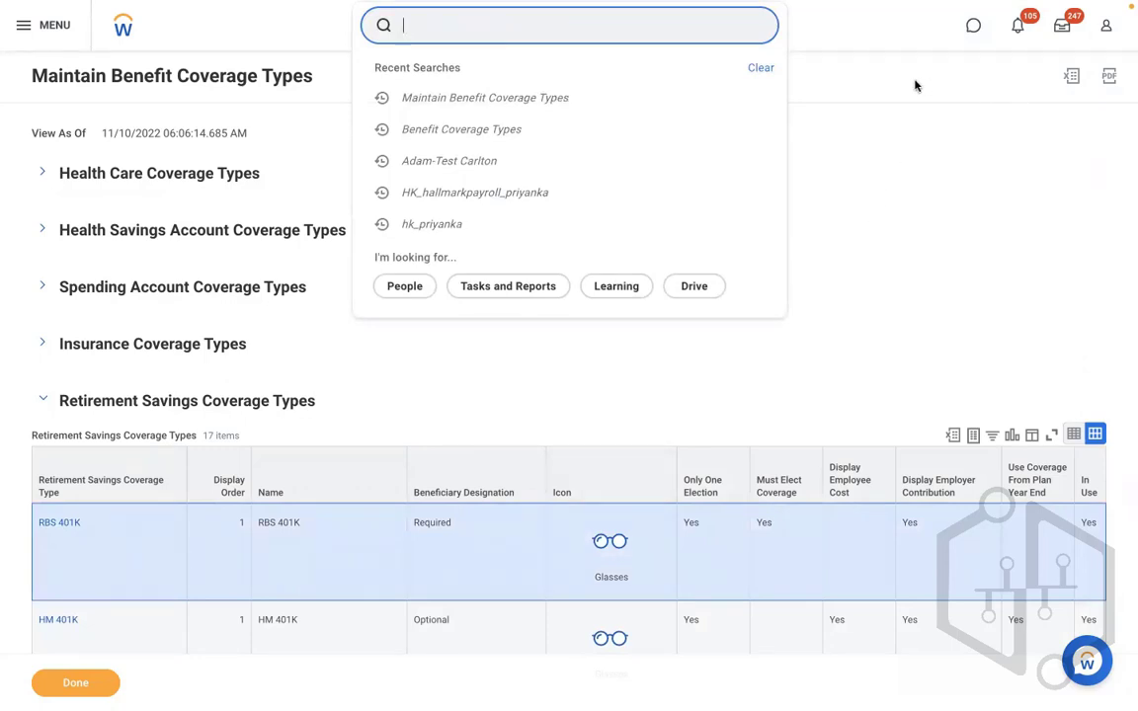
# - Reopen the payroll specialist's Benefits tab and check the RBS 401K plan's $100.00 monthly contribution
pyautogui.click(474, 165)
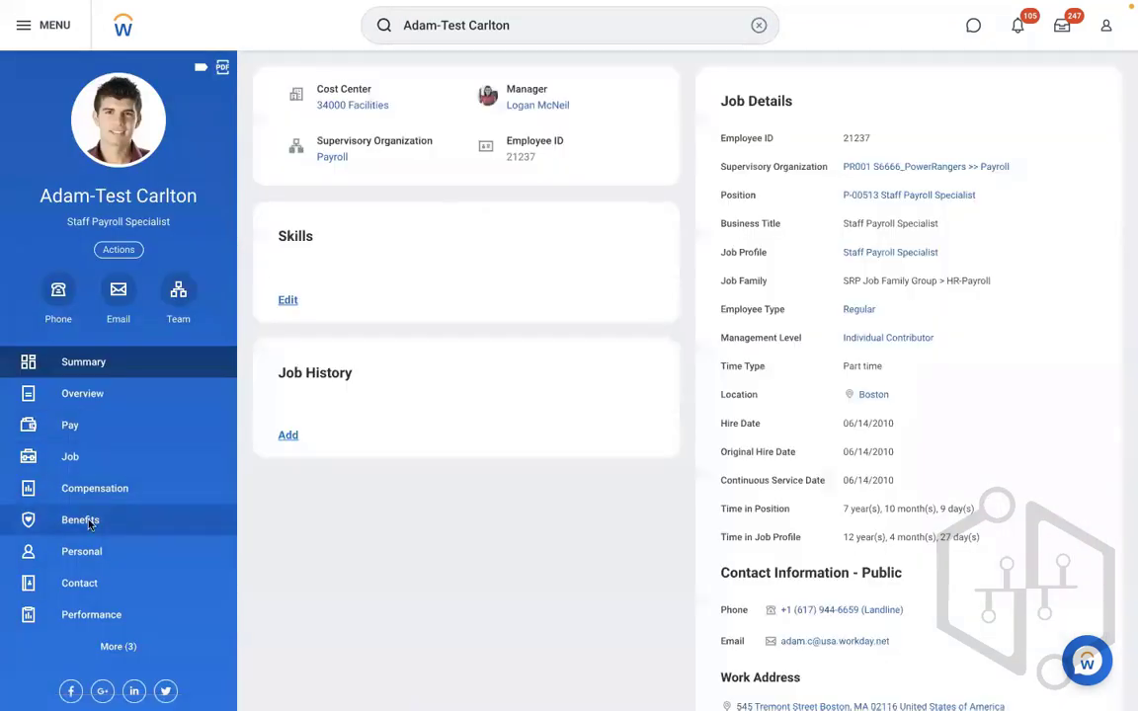
pyautogui.click(87, 522)
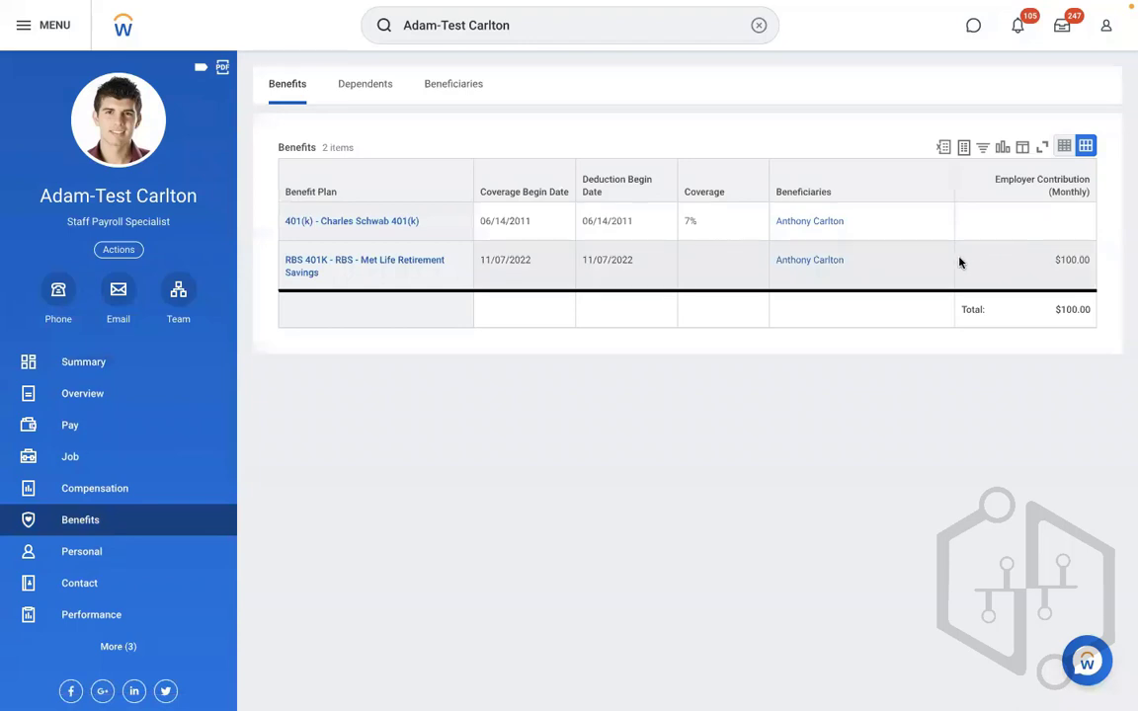
pyautogui.click(911, 267)
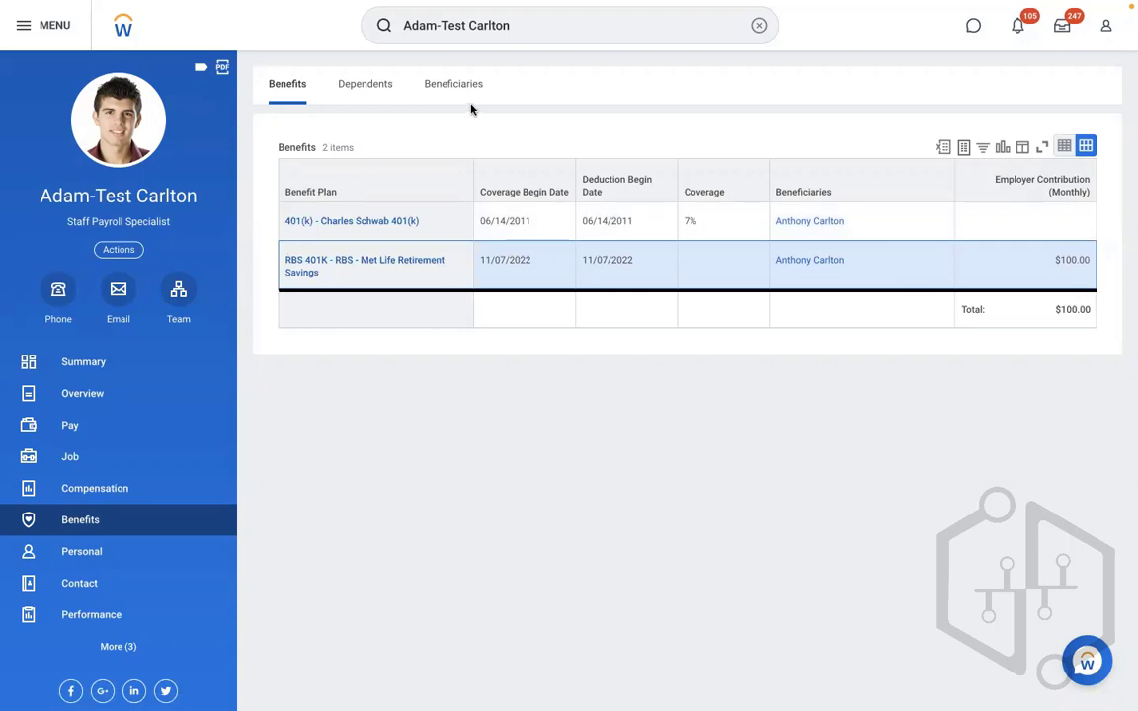
pyautogui.click(757, 26)
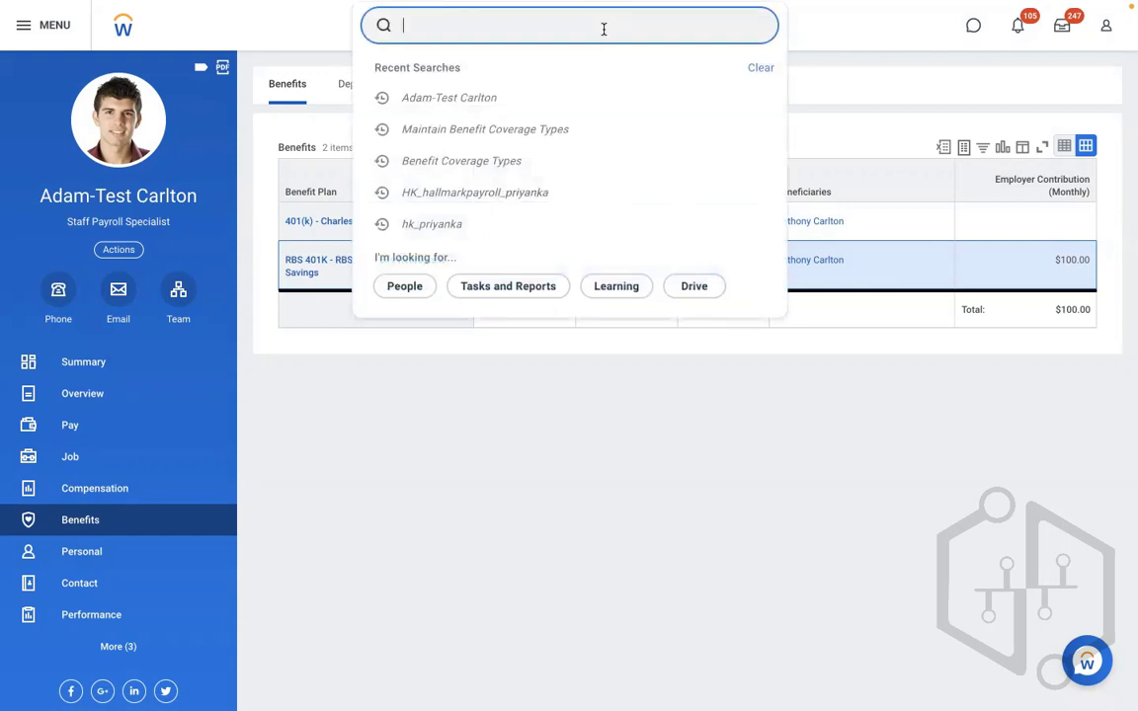
# - Find the office manager by name, view her Personal information, and start editing it
pyautogui.write('ma')
pyautogui.write('ashanti s')
pyautogui.write('g')
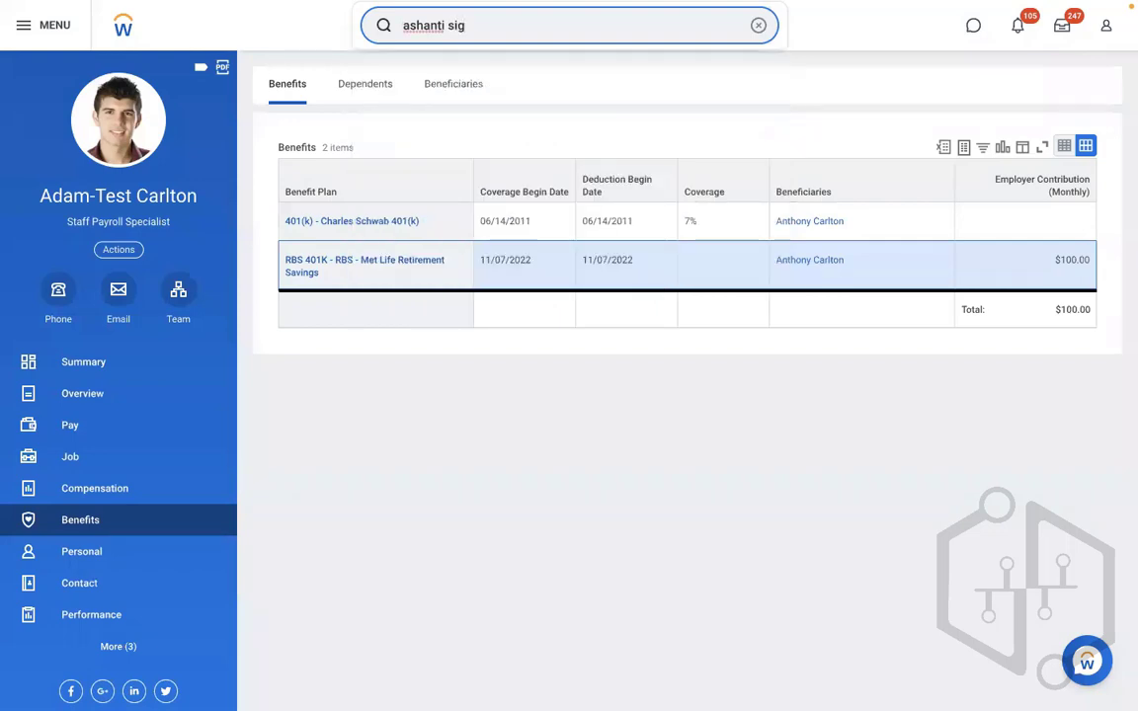
pyautogui.press('BackSpace')
pyautogui.press('BackSpace')
pyautogui.click(464, 79)
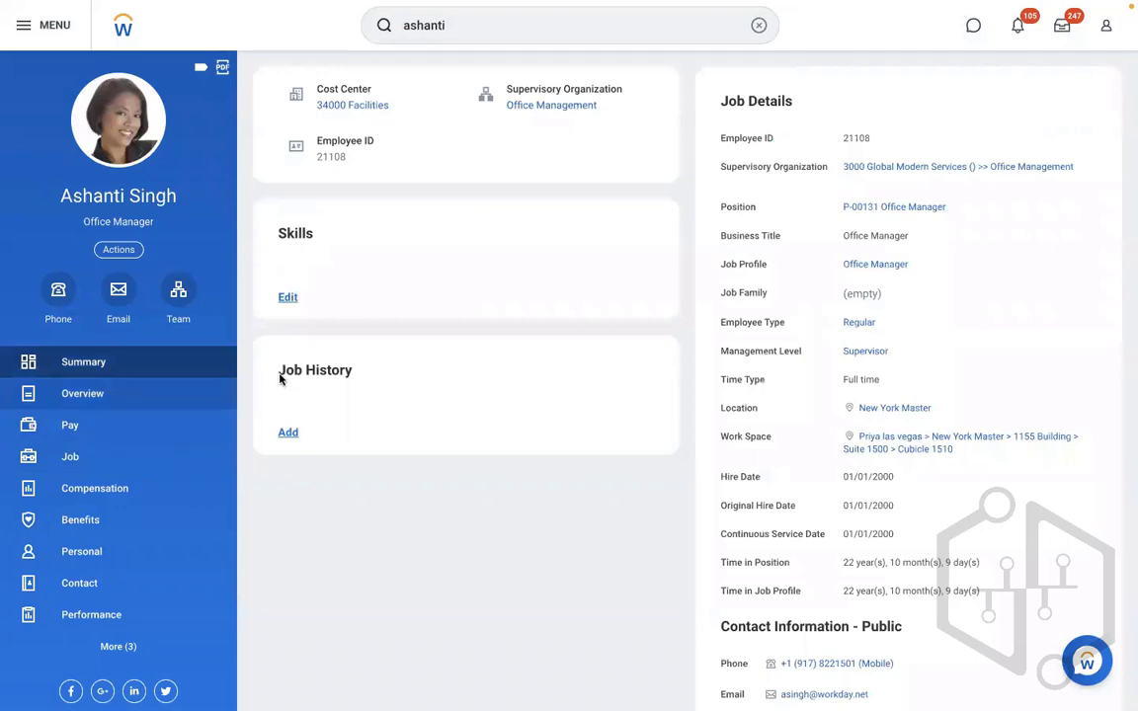
pyautogui.click(87, 552)
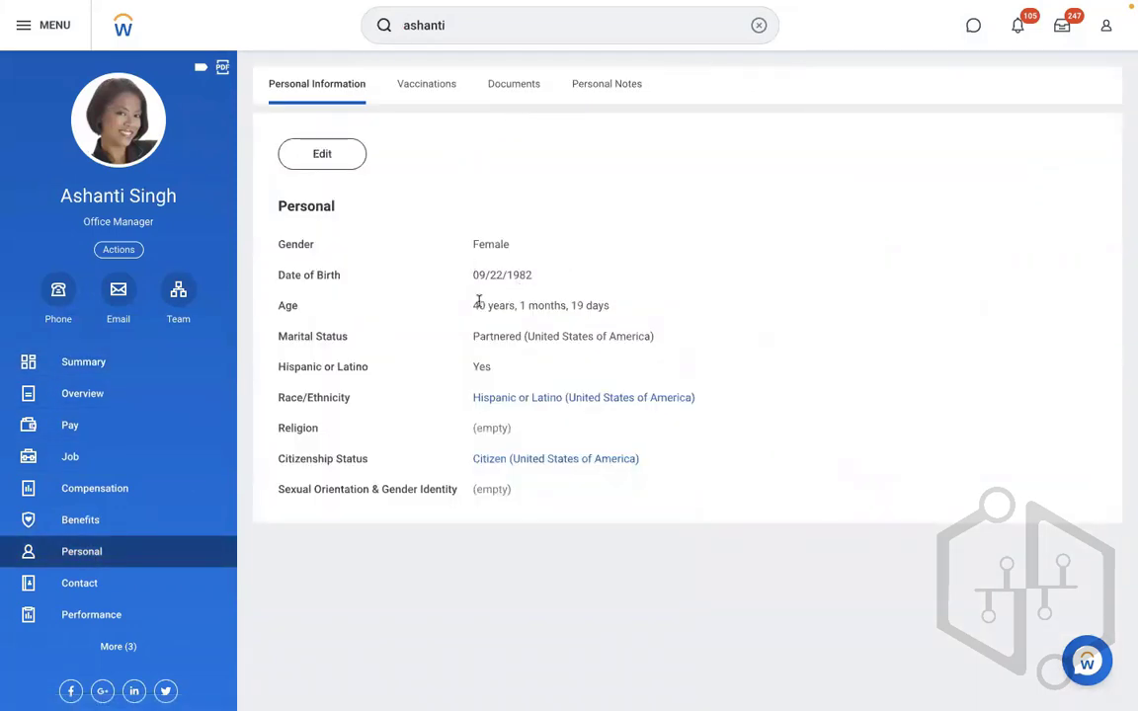
pyautogui.moveTo(467, 305); pyautogui.dragTo(615, 309)
pyautogui.click(299, 153)
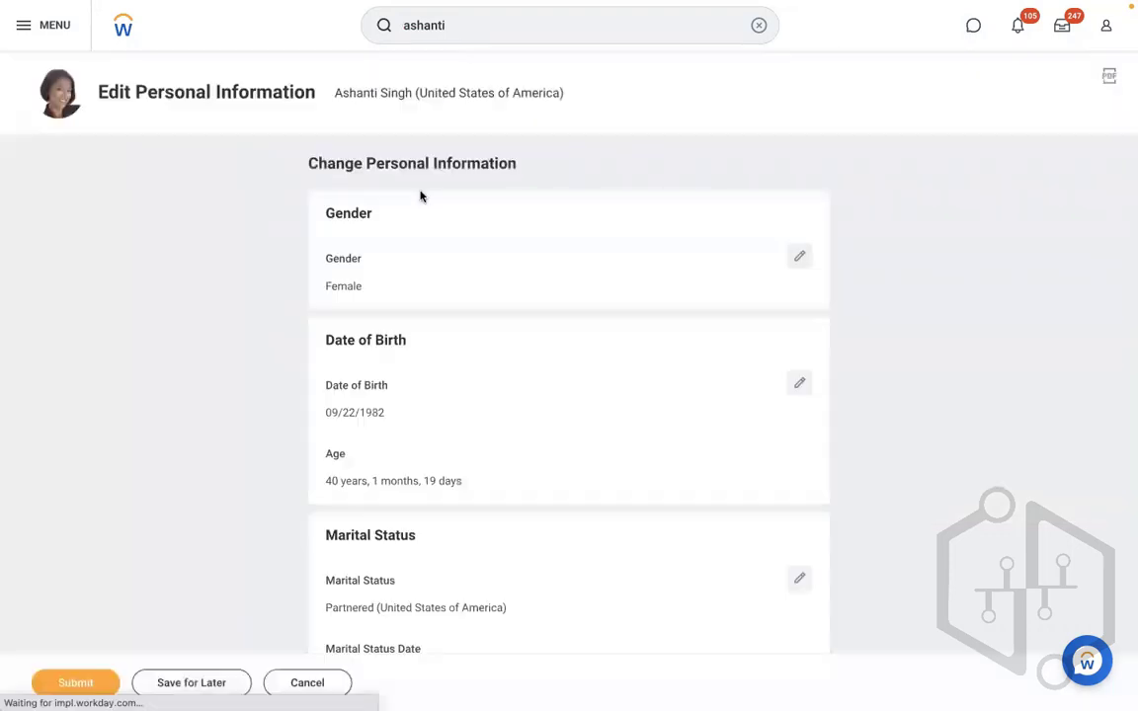
pyautogui.click(371, 473)
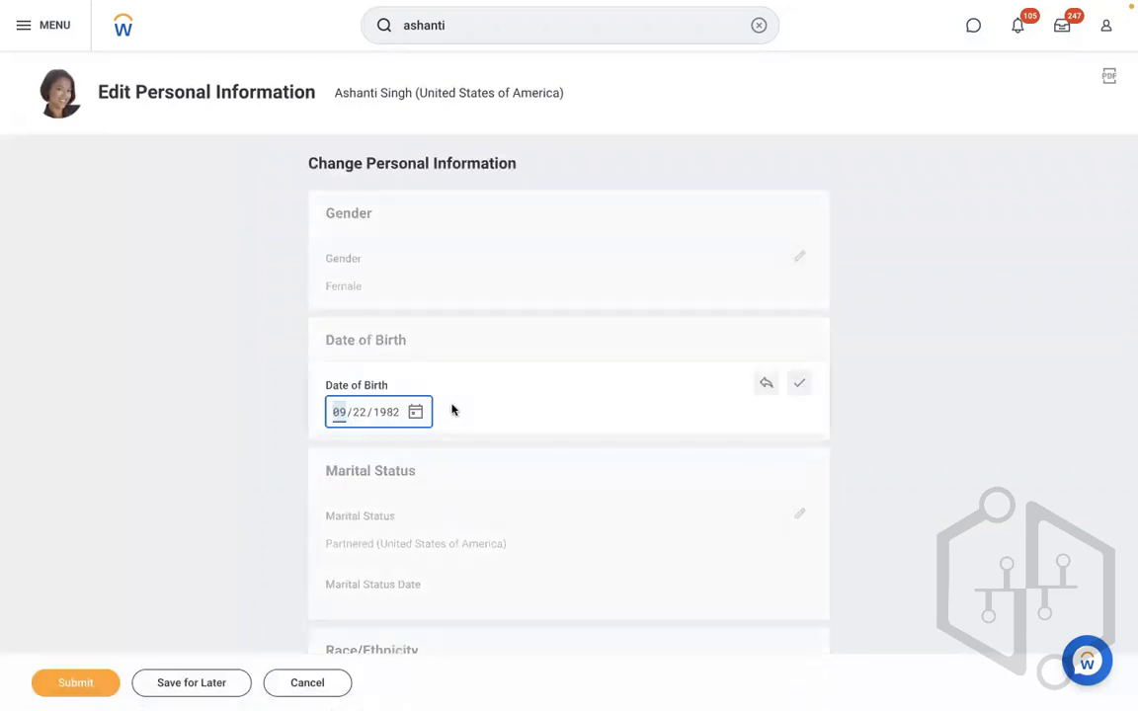
pyautogui.click(389, 415)
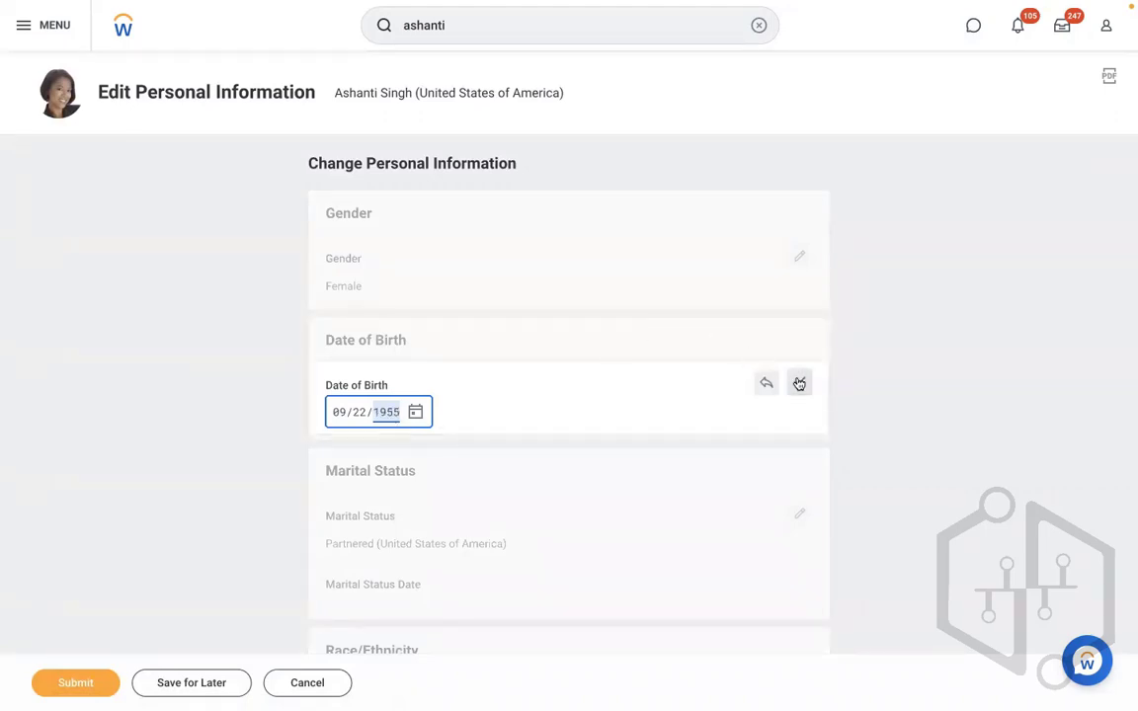
pyautogui.click(766, 383)
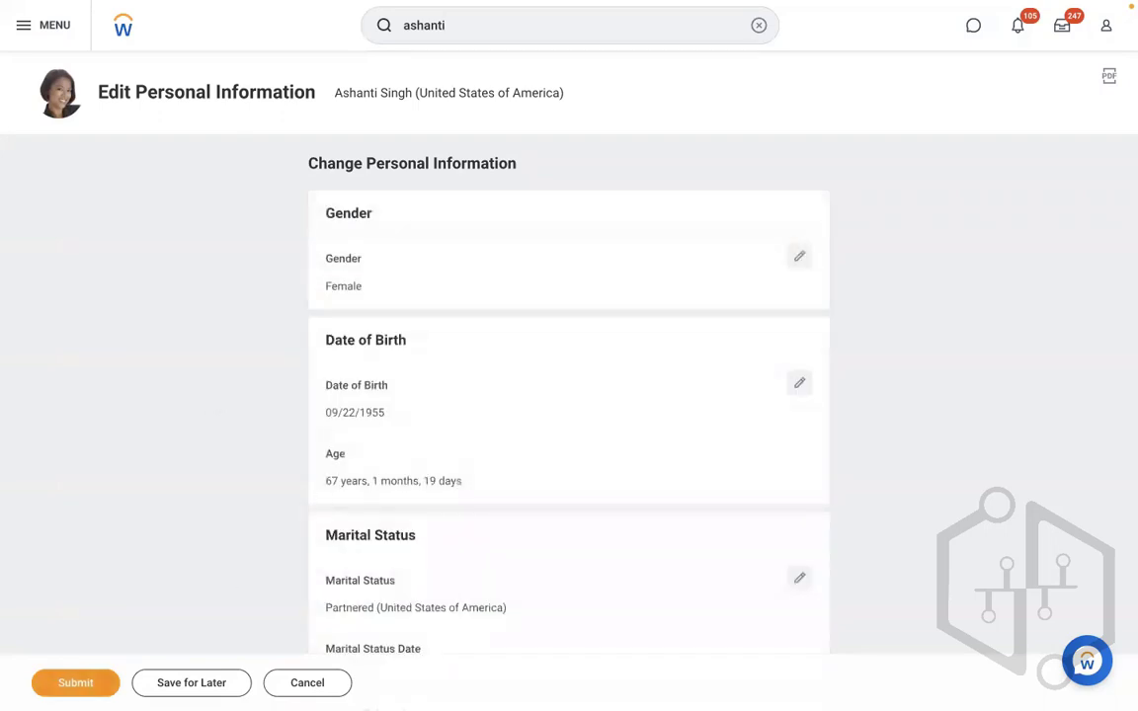
pyautogui.click(45, 691)
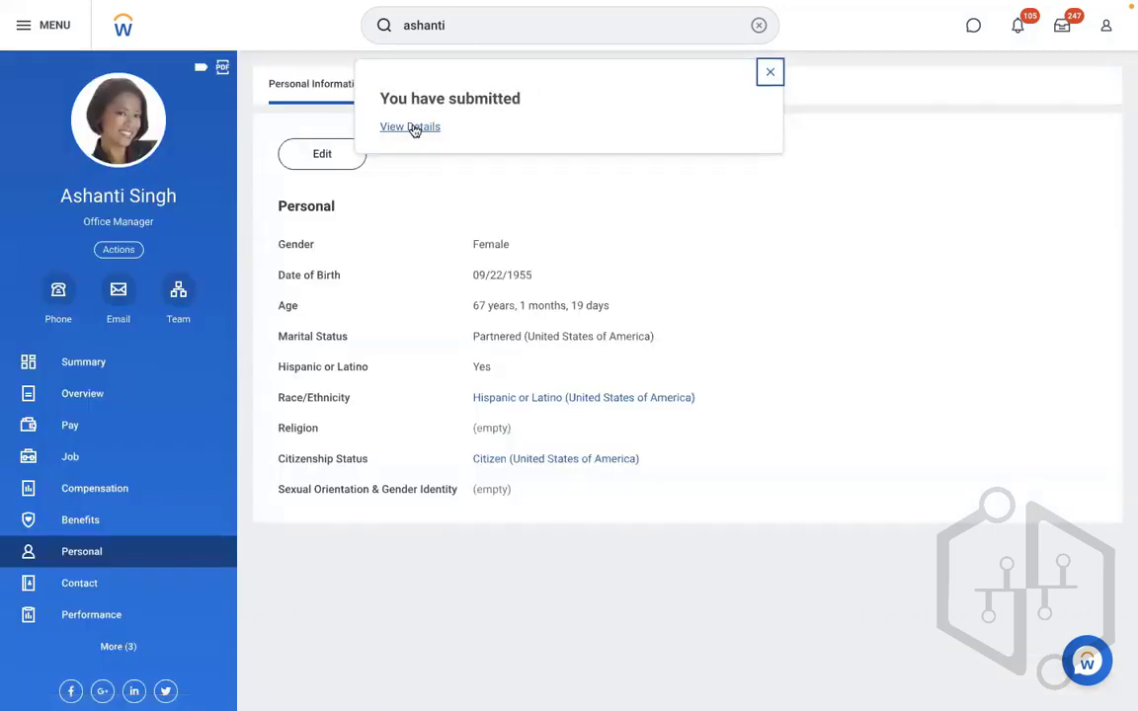
# - Review the submitted change's details and process, then open the person record from it
pyautogui.click(412, 128)
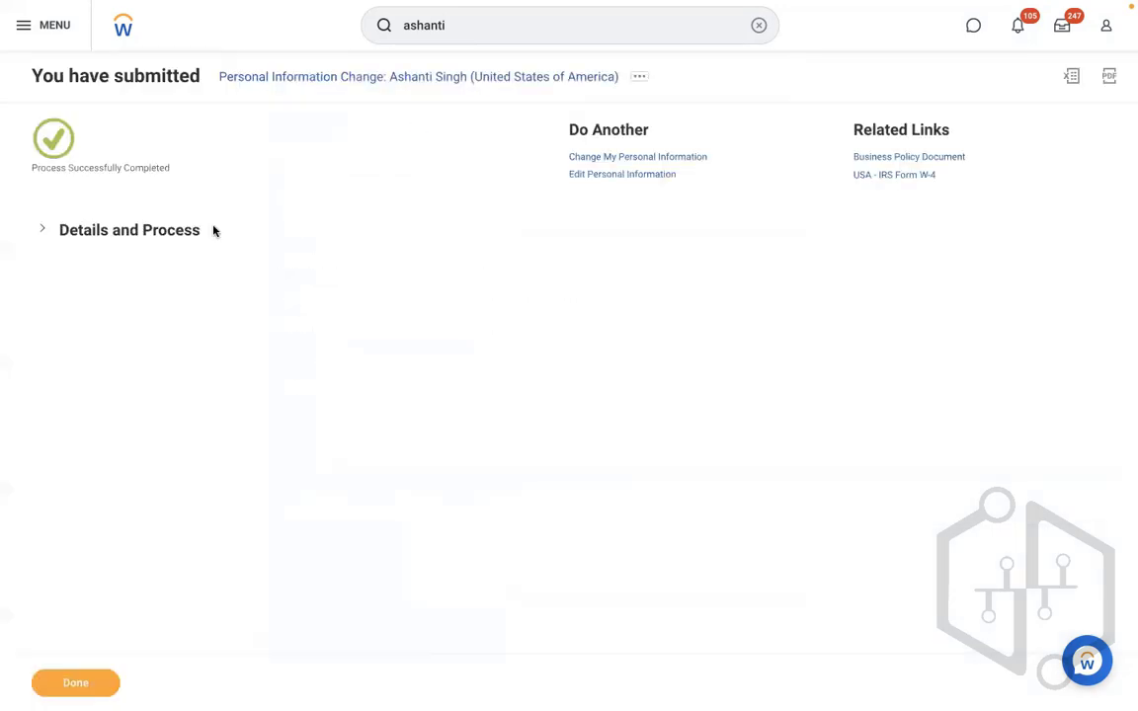
pyautogui.click(148, 230)
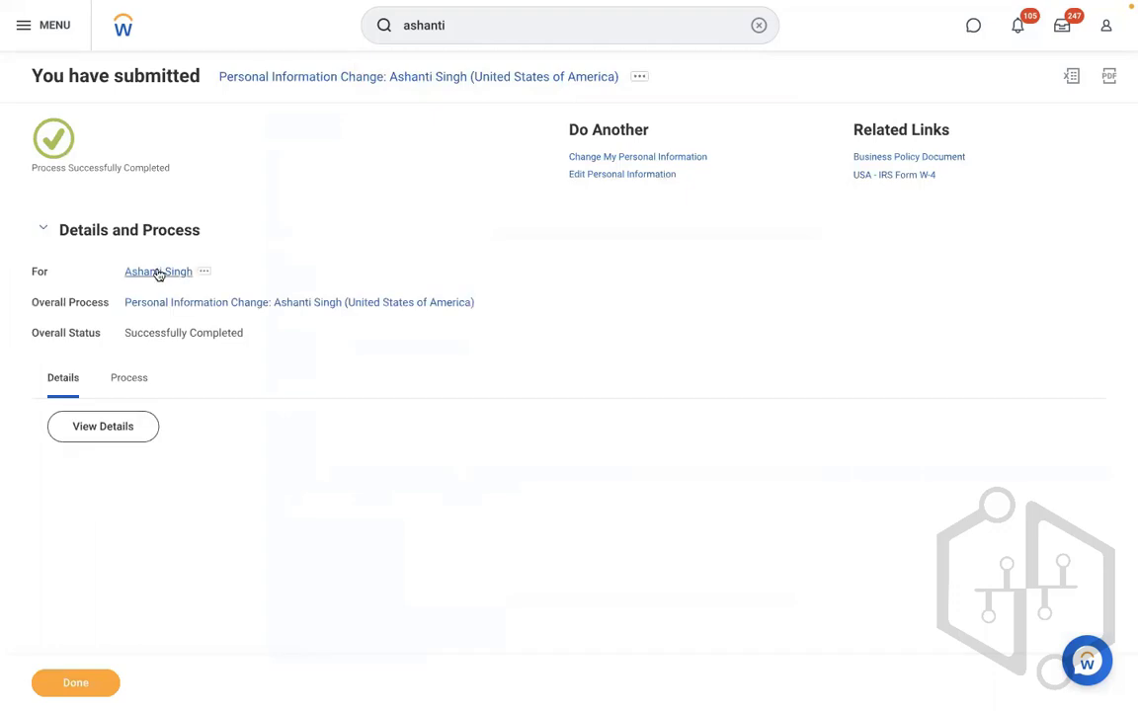
pyautogui.click(158, 272)
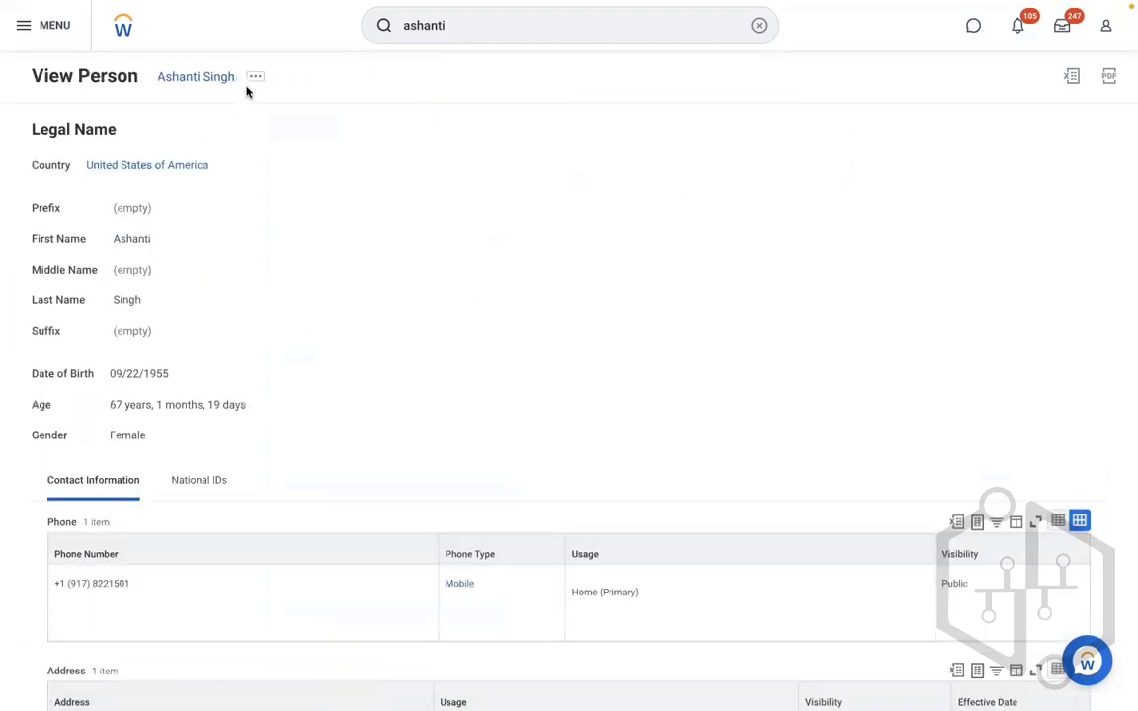
# - Close the related actions panel and open the office manager's worker profile through a name search
pyautogui.click(253, 79)
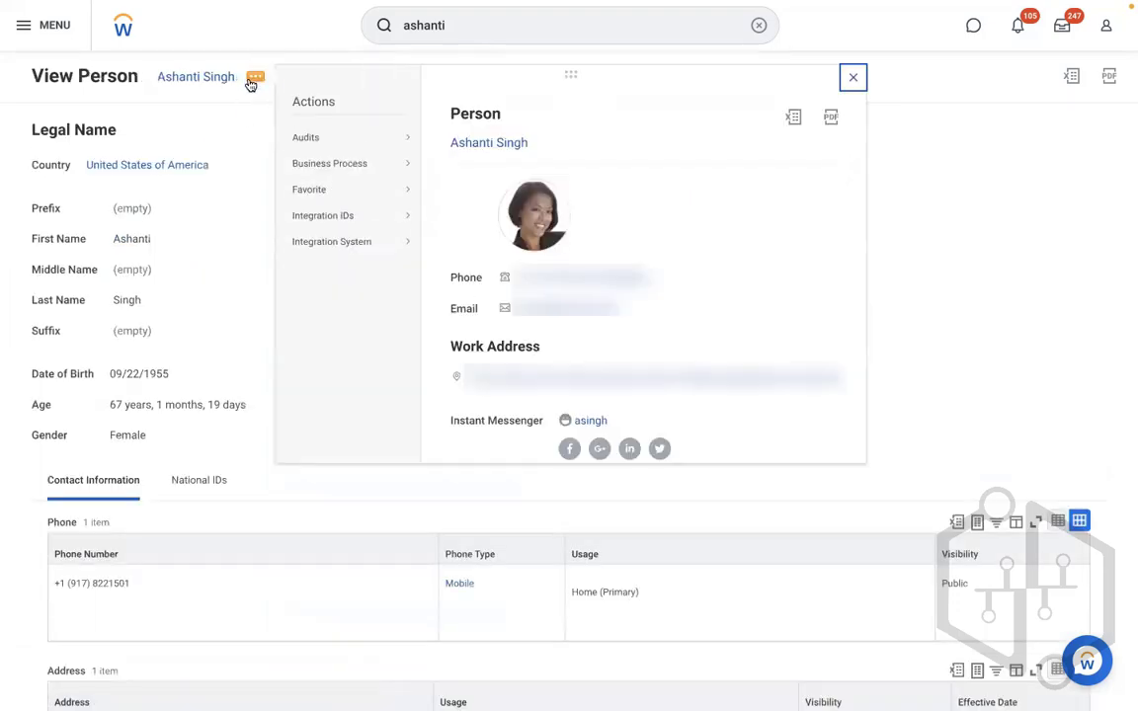
pyautogui.moveTo(354, 163)
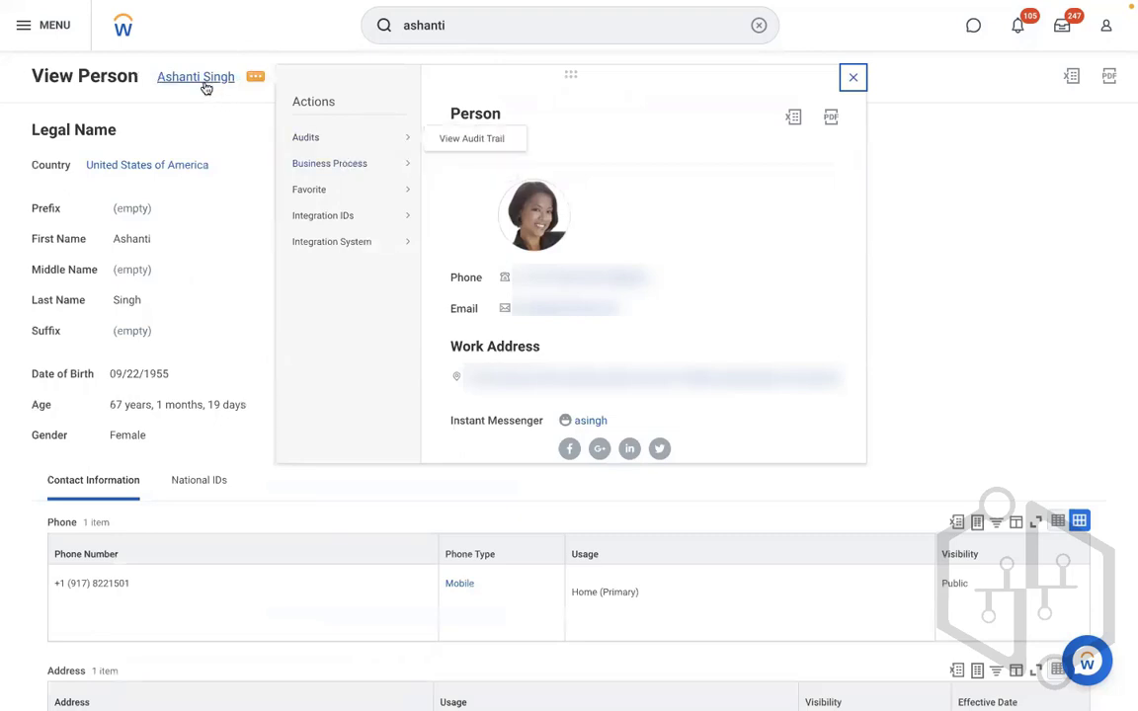
pyautogui.click(178, 219)
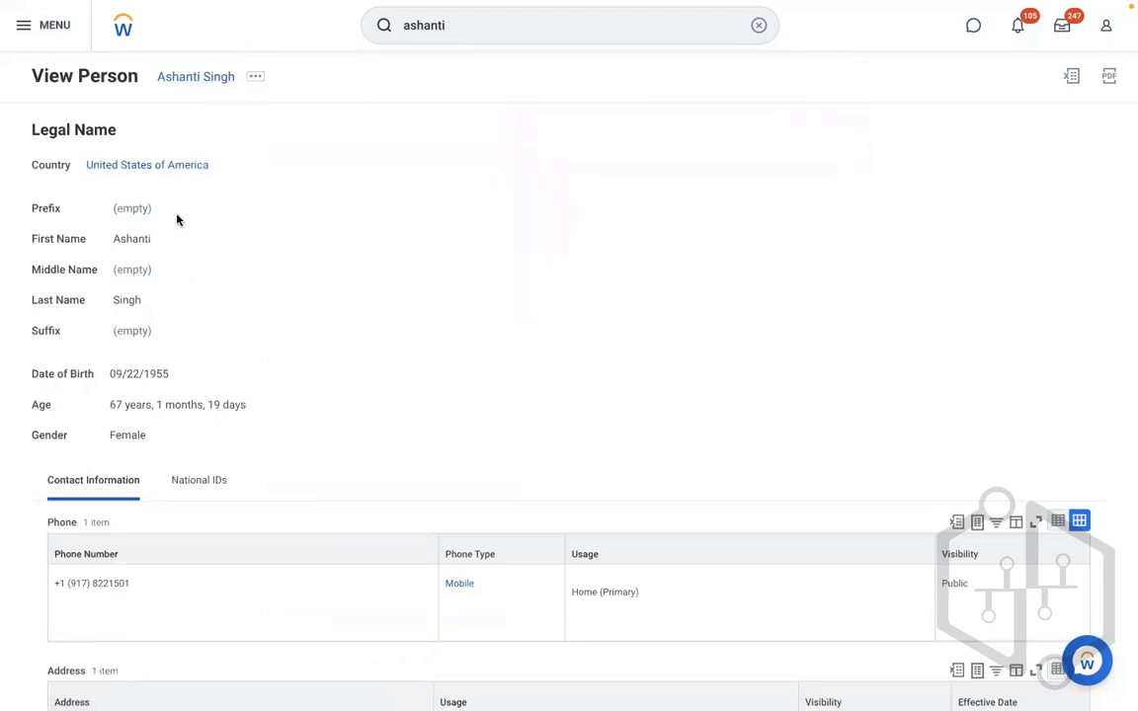
pyautogui.click(520, 23)
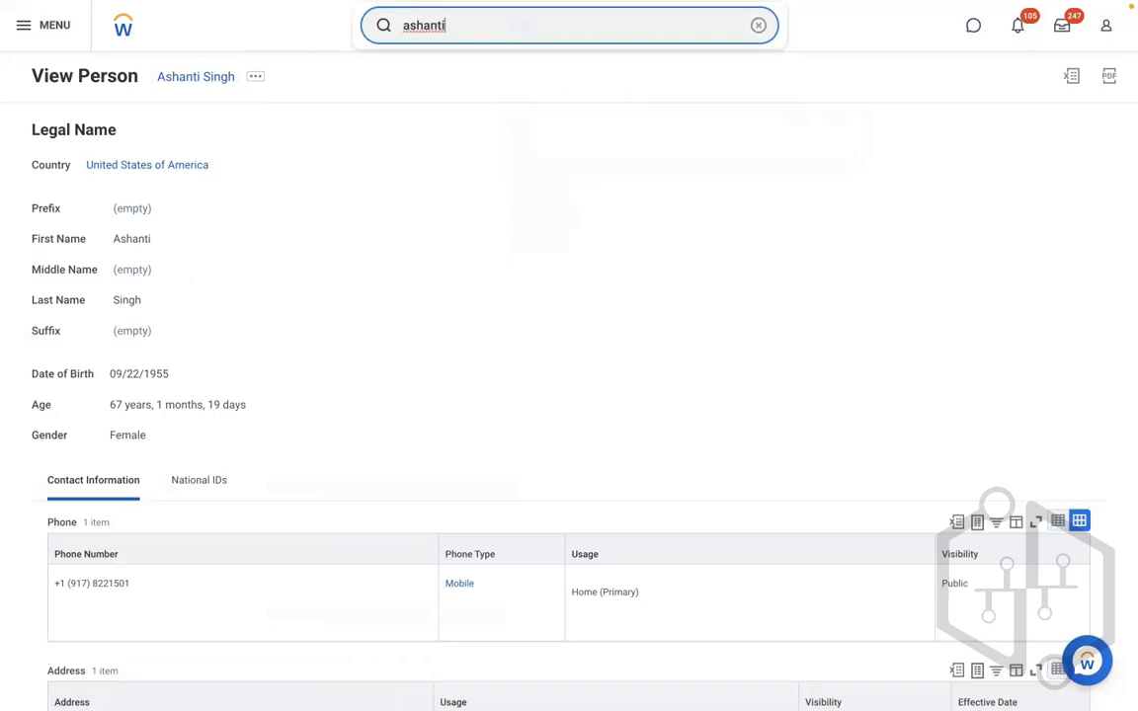
pyautogui.press('BackSpace')
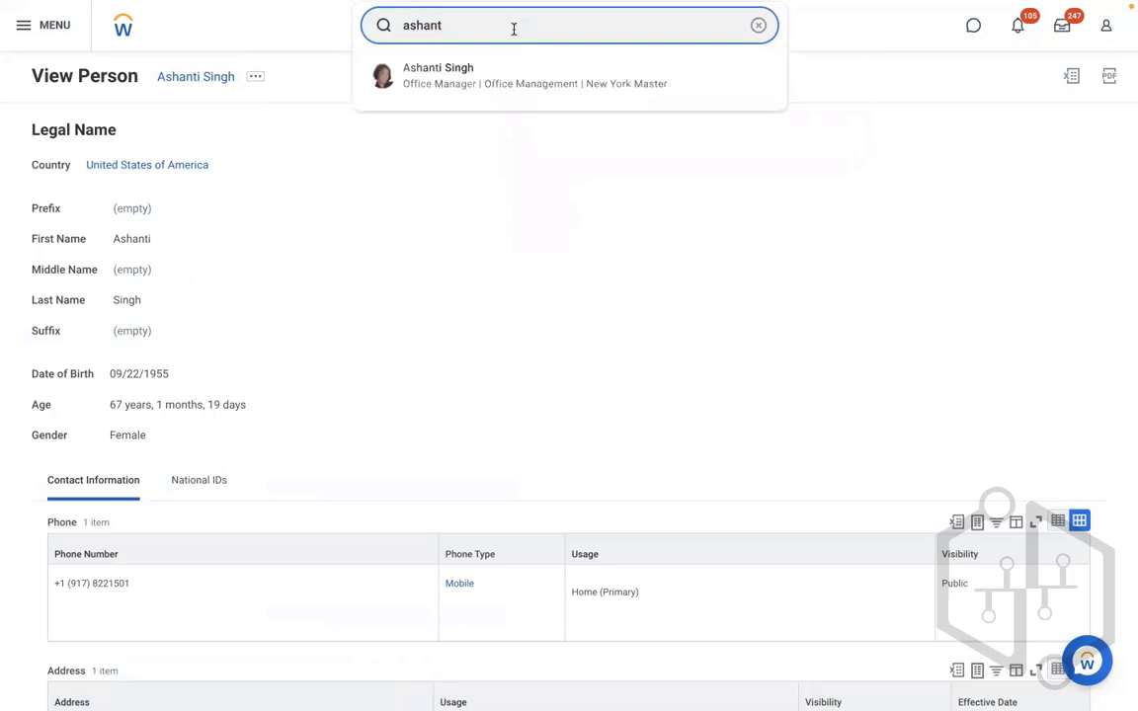
pyautogui.click(437, 87)
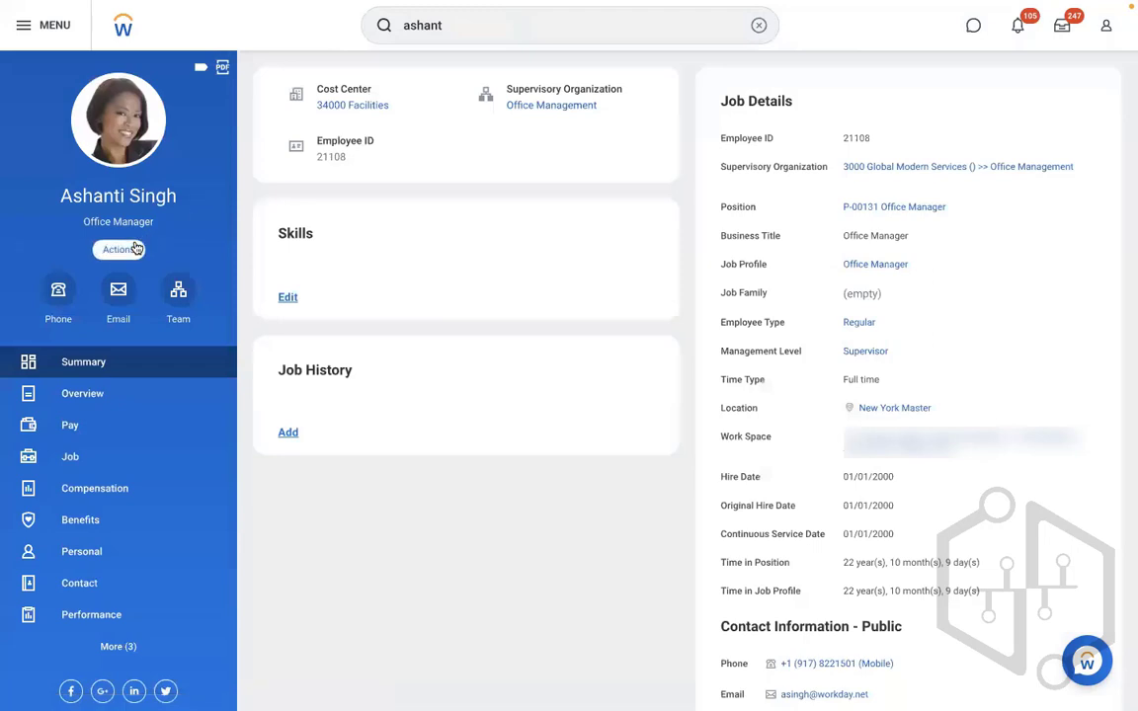
# - Start a Change Benefits event for the office manager with reason RBS - 401K Retirement Savings
pyautogui.click(118, 251)
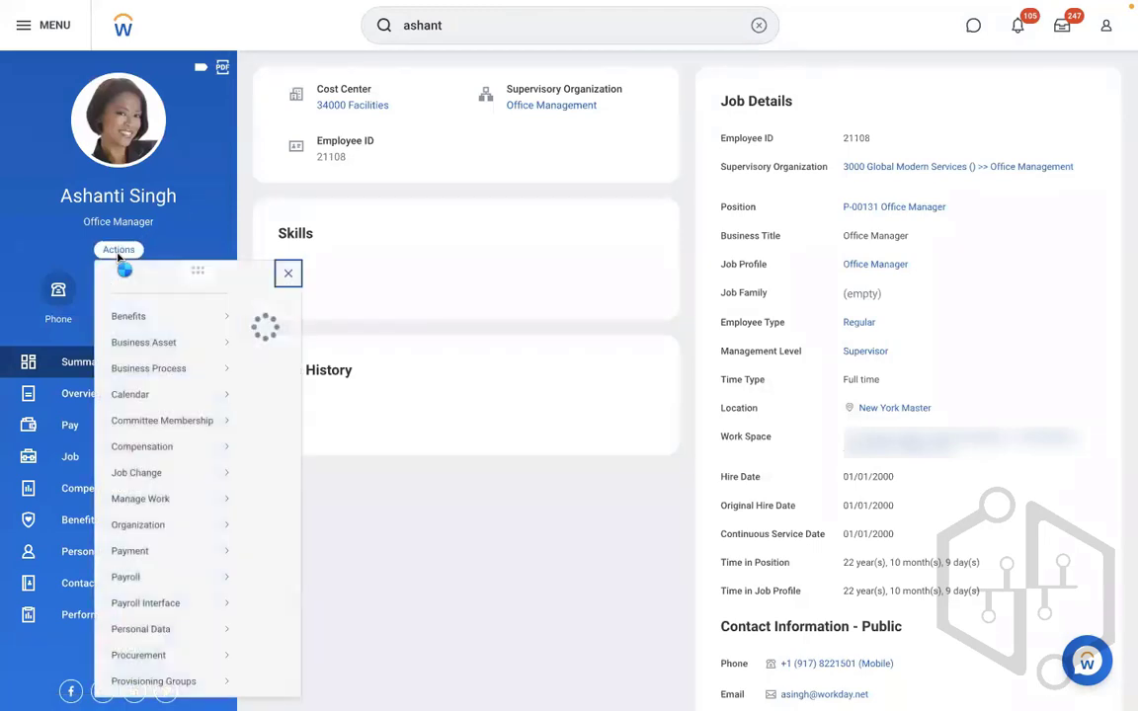
pyautogui.moveTo(161, 335)
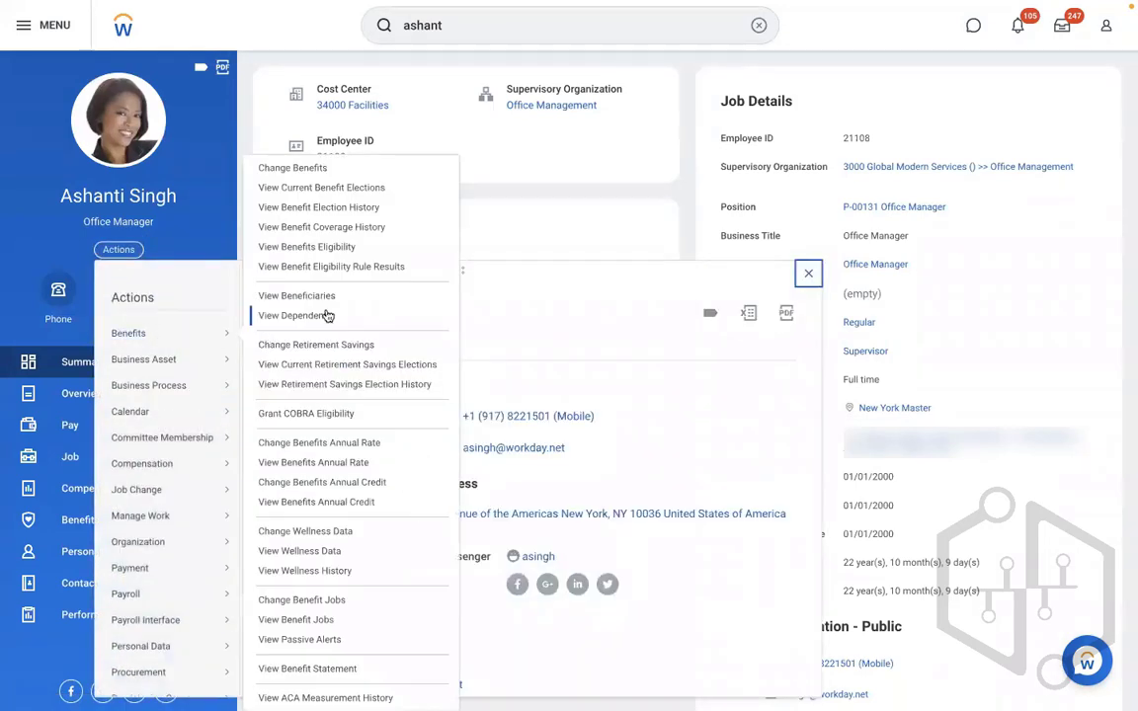
pyautogui.click(268, 170)
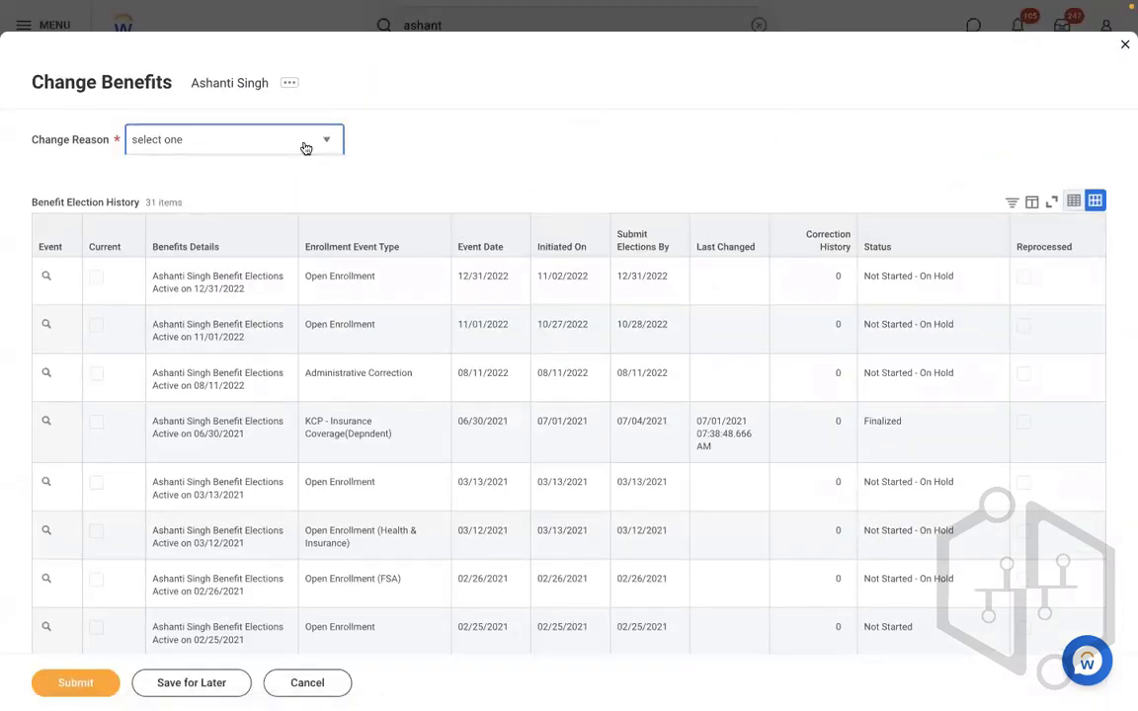
pyautogui.click(306, 149)
pyautogui.press('Down')
pyautogui.press('Down')
pyautogui.press('Down')
pyautogui.press('Down')
pyautogui.press('Down')
pyautogui.press('Down')
pyautogui.press('Down')
pyautogui.press('Down')
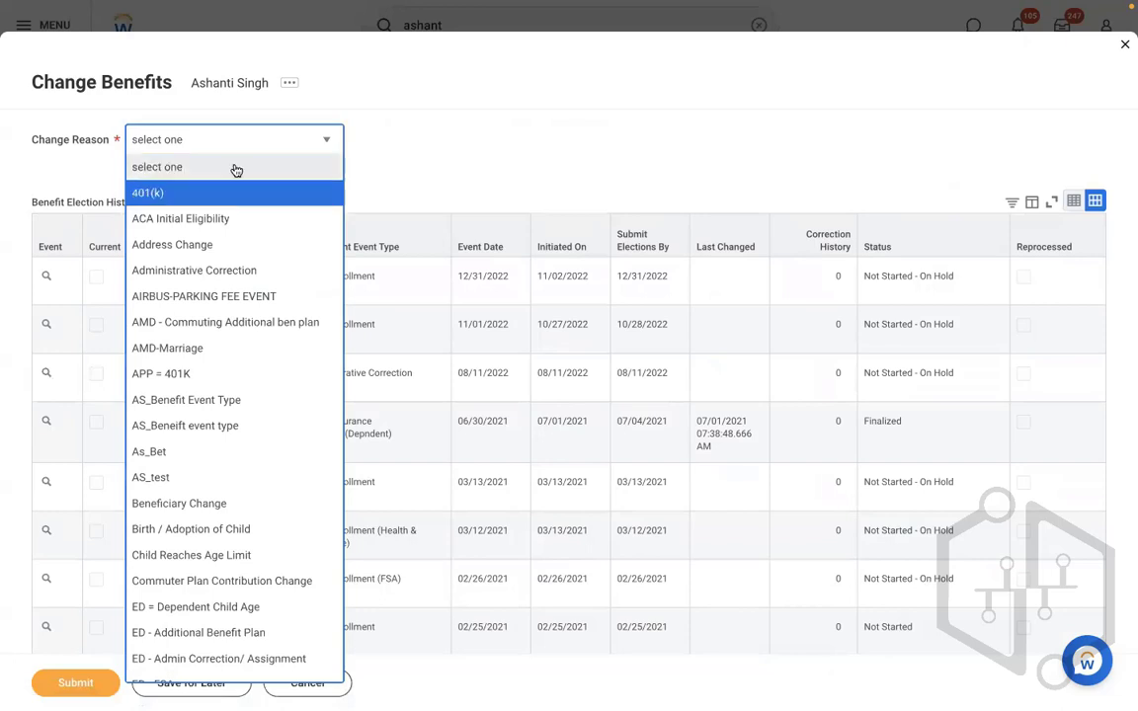
pyautogui.press('Down')
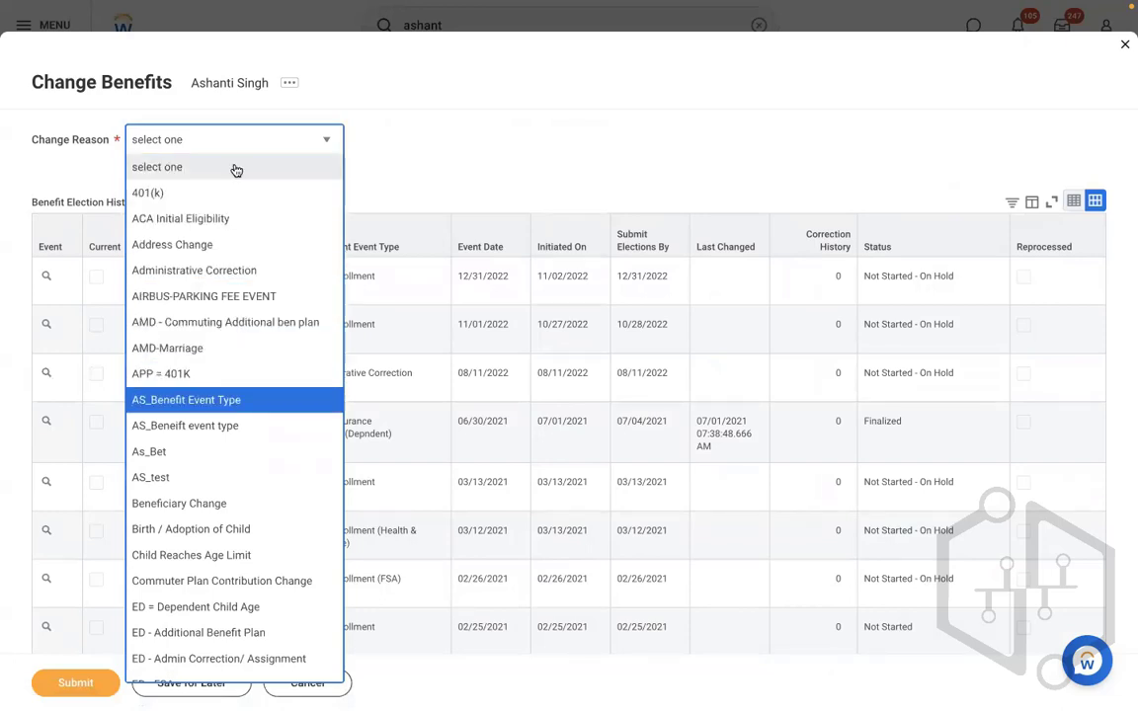
pyautogui.press('Down')
pyautogui.press('Down')
pyautogui.press('Down')
pyautogui.press('Down')
pyautogui.press('Down')
pyautogui.press('Down')
pyautogui.press('Down')
pyautogui.press('Down')
pyautogui.press('Down')
pyautogui.press('Down')
pyautogui.press('Down')
pyautogui.press('Down')
pyautogui.press('Down')
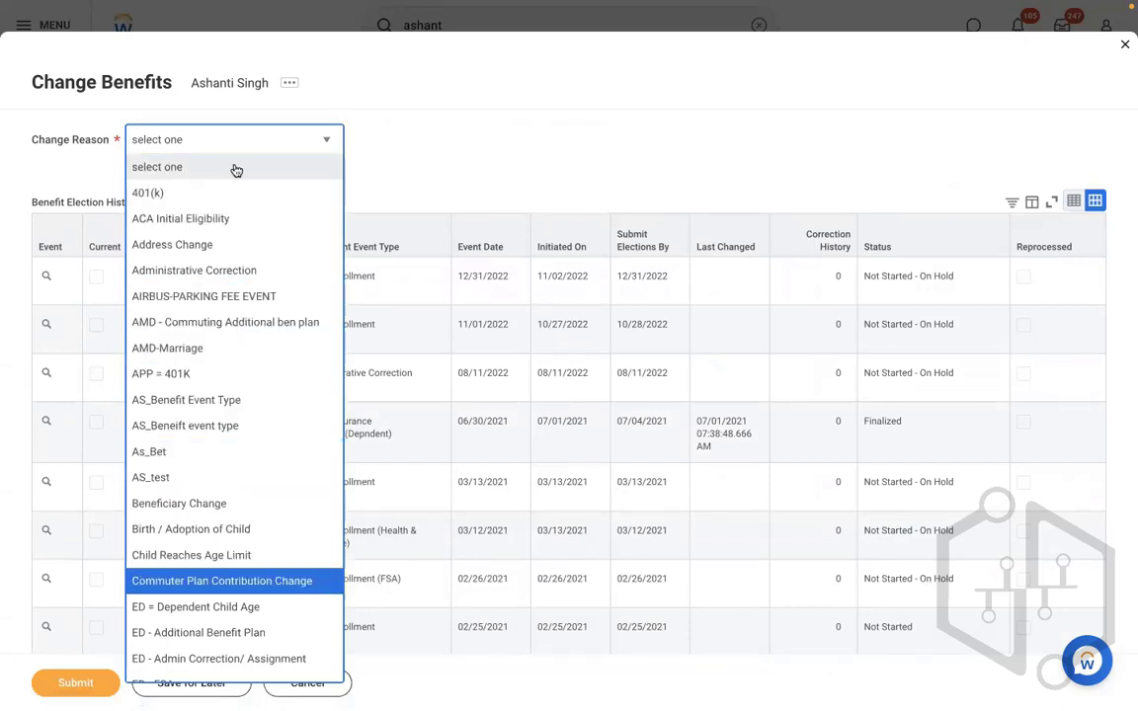
pyautogui.press('Down')
pyautogui.press('Down')
pyautogui.press('Down')
pyautogui.press('Down')
pyautogui.press('Down')
pyautogui.press('Down')
pyautogui.press('Down')
pyautogui.press('Down')
pyautogui.press('Down')
pyautogui.press('Down')
pyautogui.press('Down')
pyautogui.press('Down')
pyautogui.press('Down')
pyautogui.press('Down')
pyautogui.press('Down')
pyautogui.press('Down')
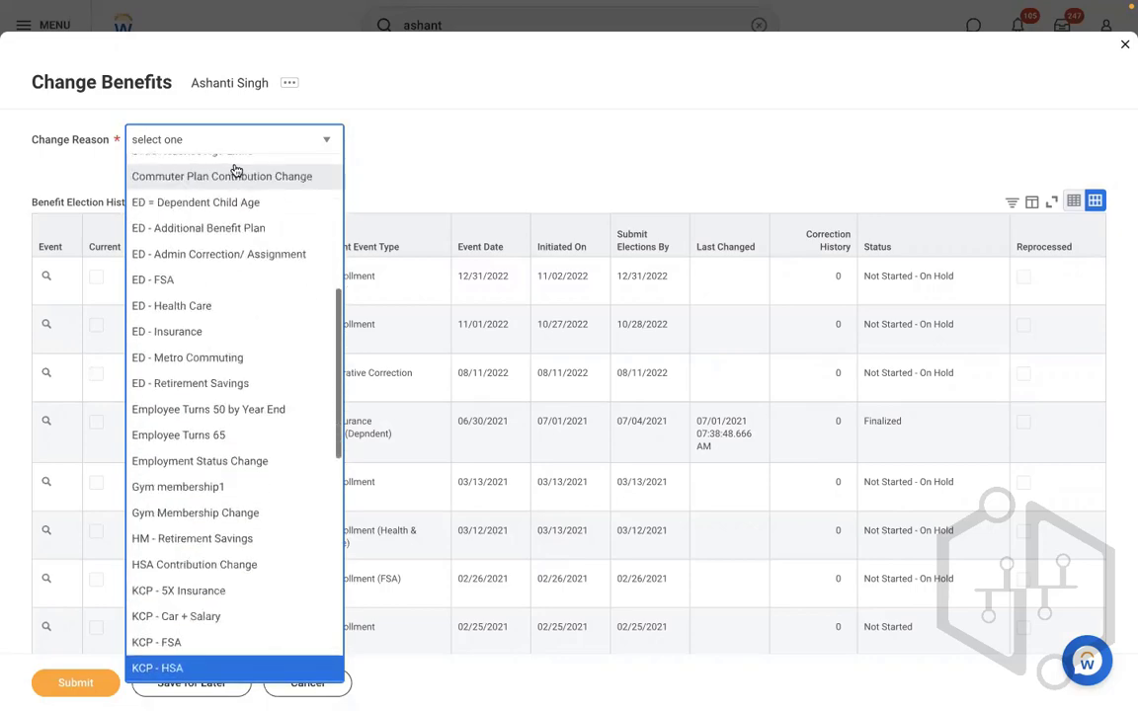
pyautogui.press('Down')
pyautogui.press('Down')
pyautogui.press('Down')
pyautogui.press('Down')
pyautogui.press('Down')
pyautogui.press('Down')
pyautogui.press('Down')
pyautogui.press('Down')
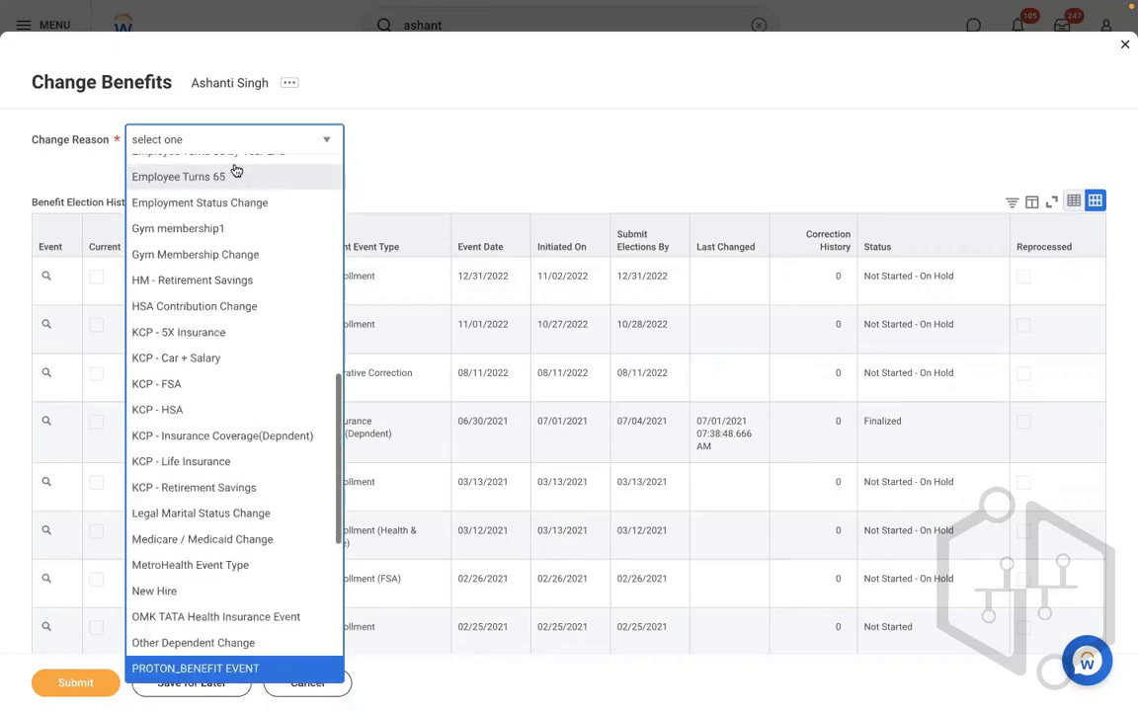
pyautogui.press('Return')
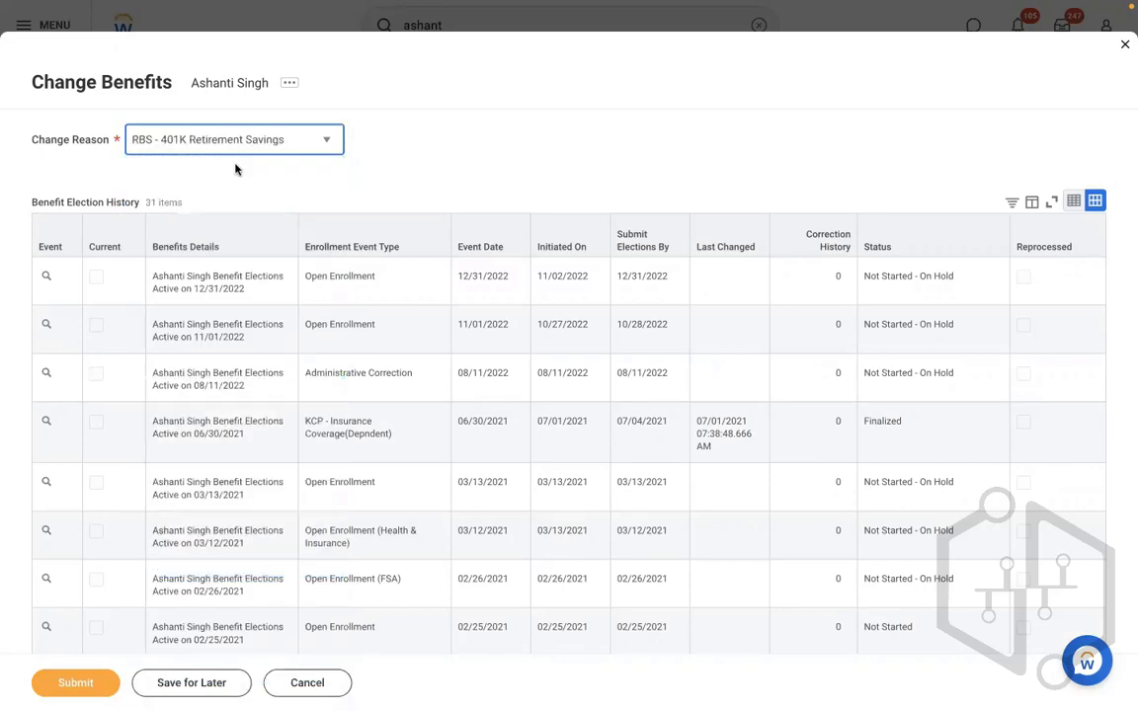
# - Set the effective date to 11/10/2022, then discard the benefits change and show her Job page
pyautogui.click(263, 191)
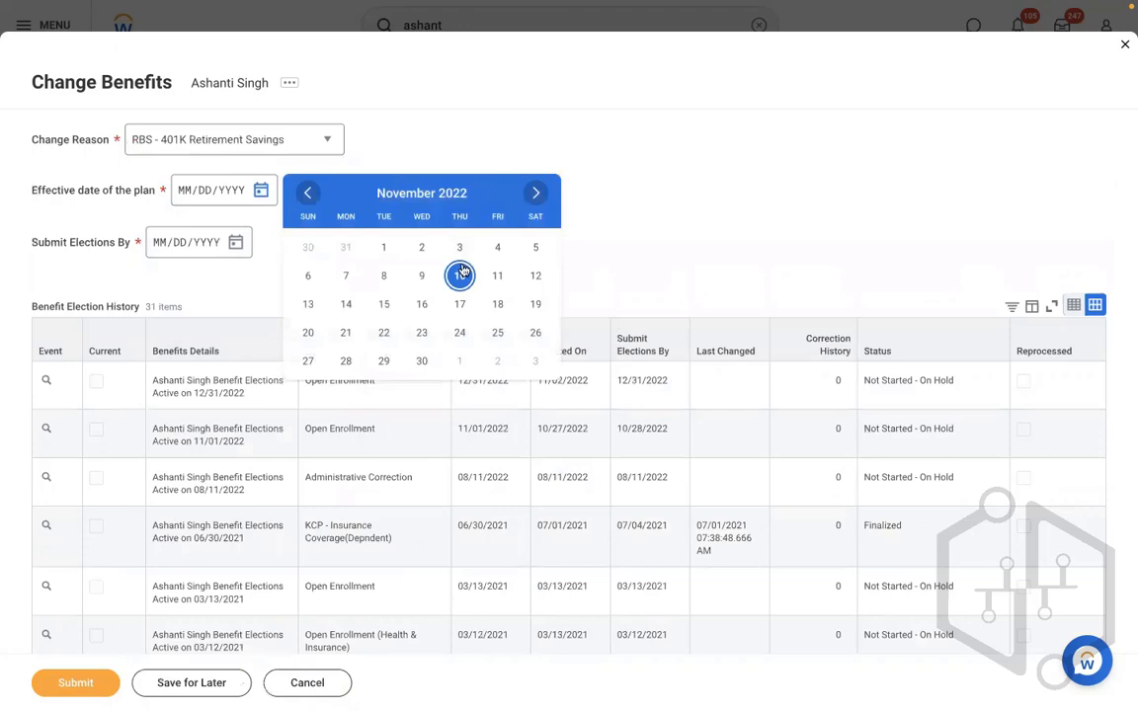
pyautogui.click(460, 276)
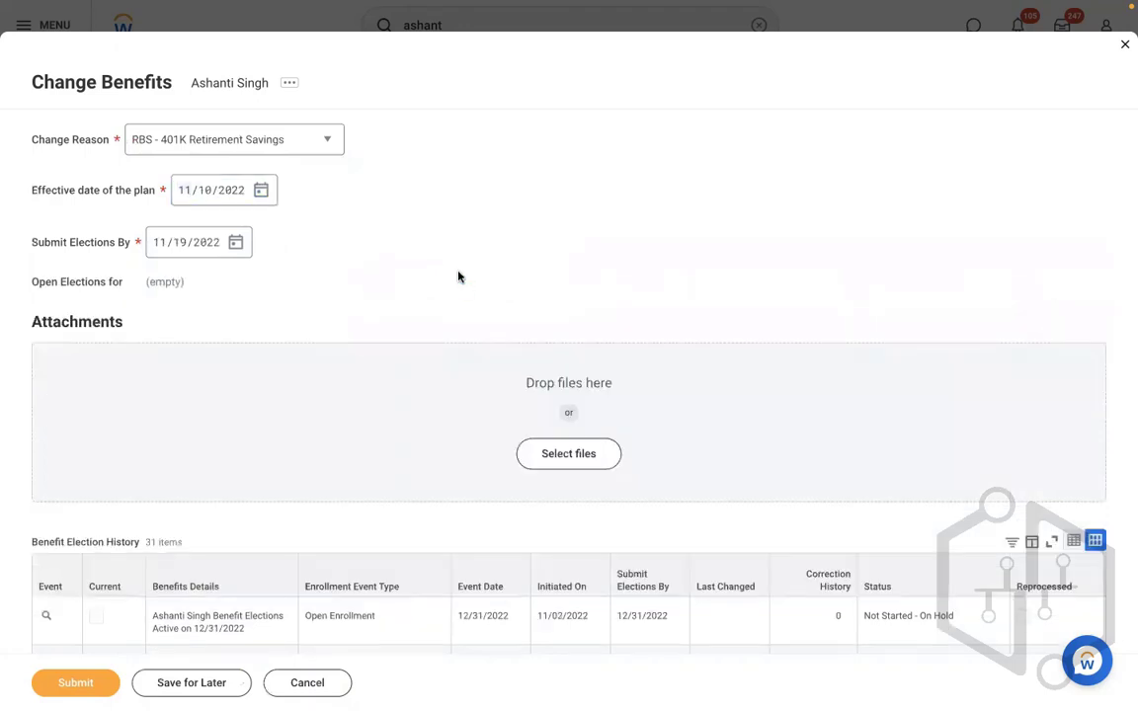
pyautogui.moveTo(199, 293); pyautogui.dragTo(138, 287)
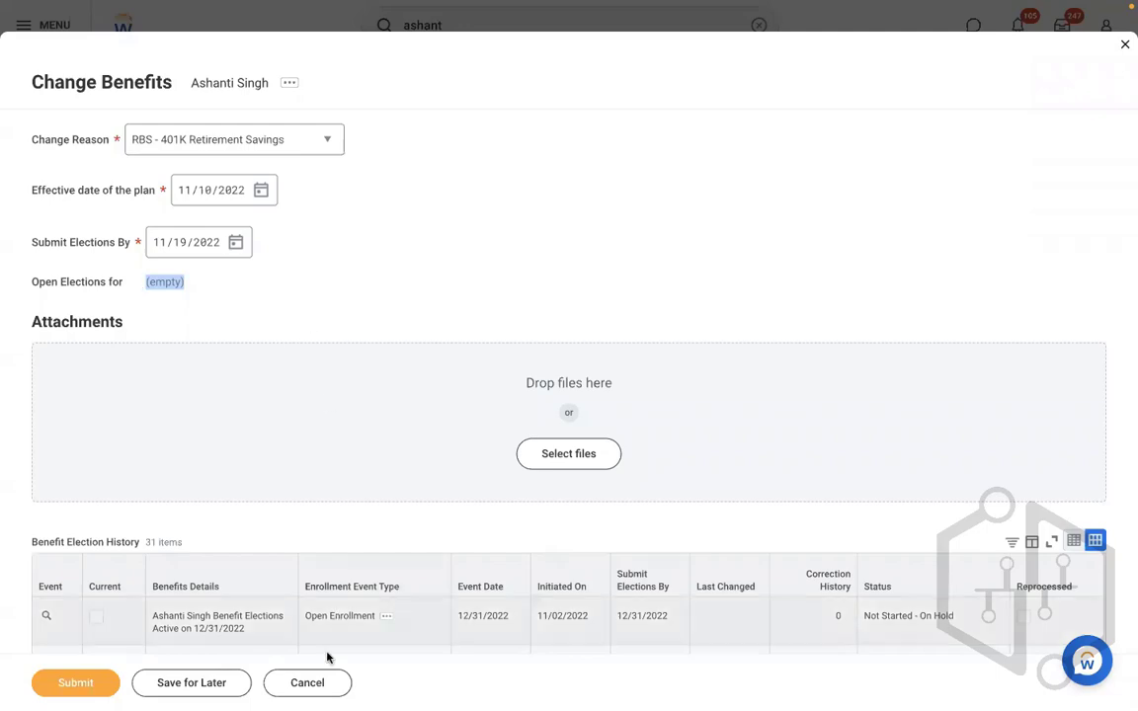
pyautogui.click(302, 682)
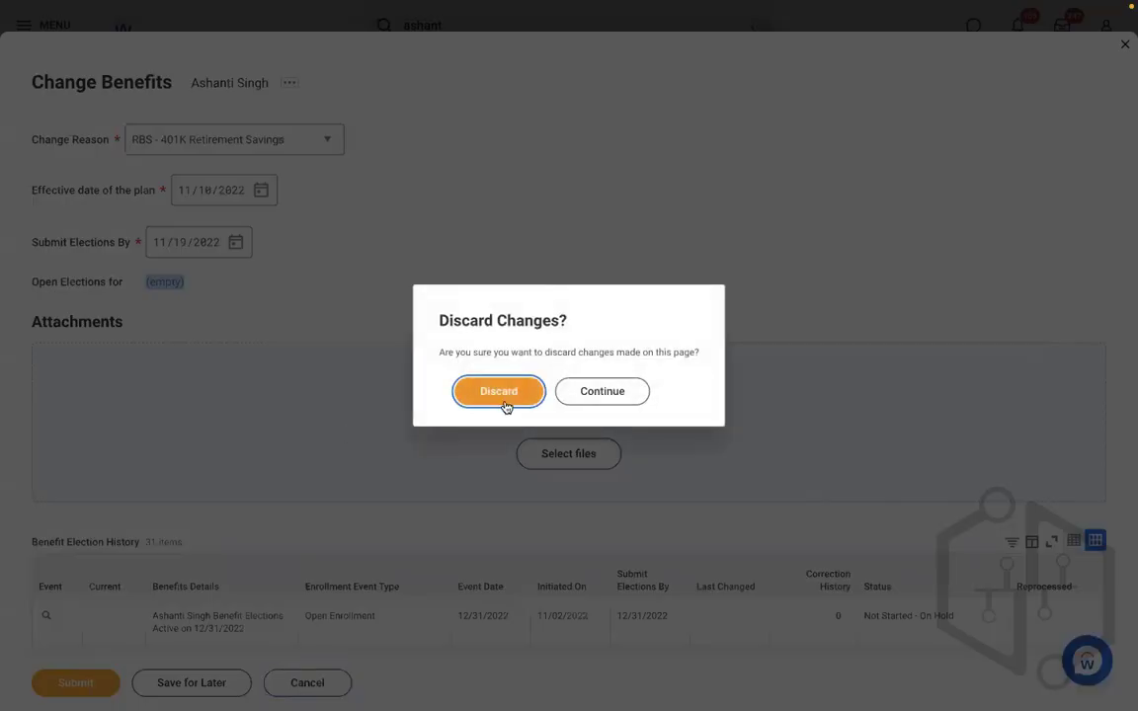
pyautogui.click(506, 398)
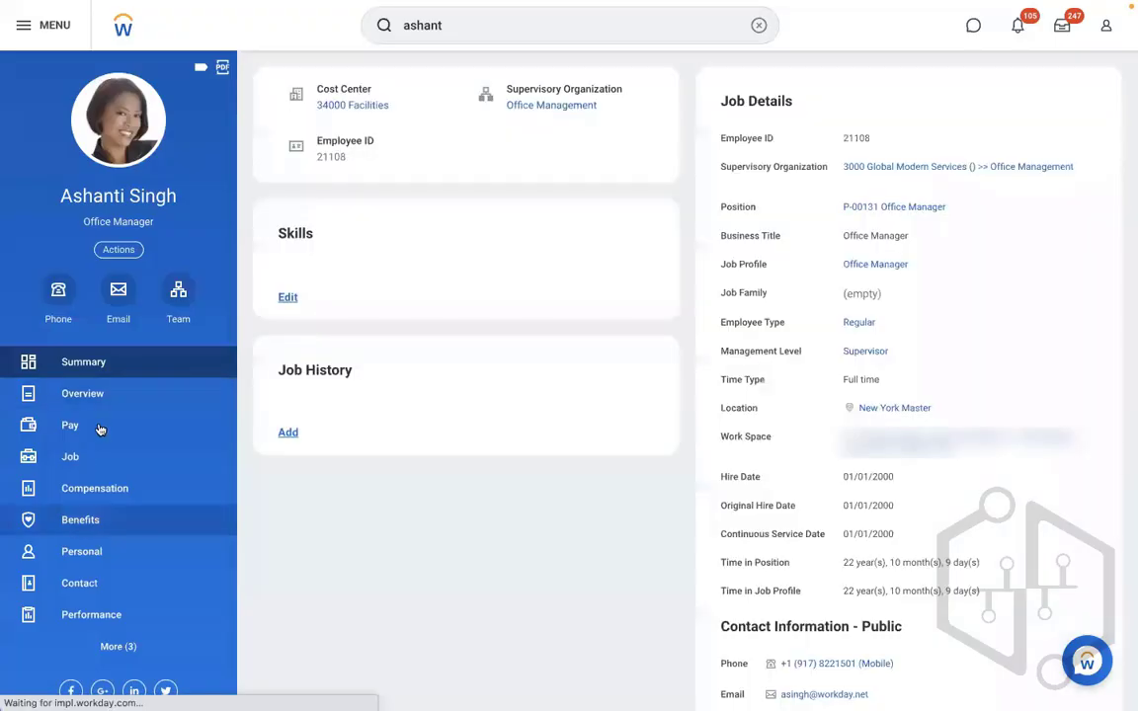
pyautogui.click(82, 458)
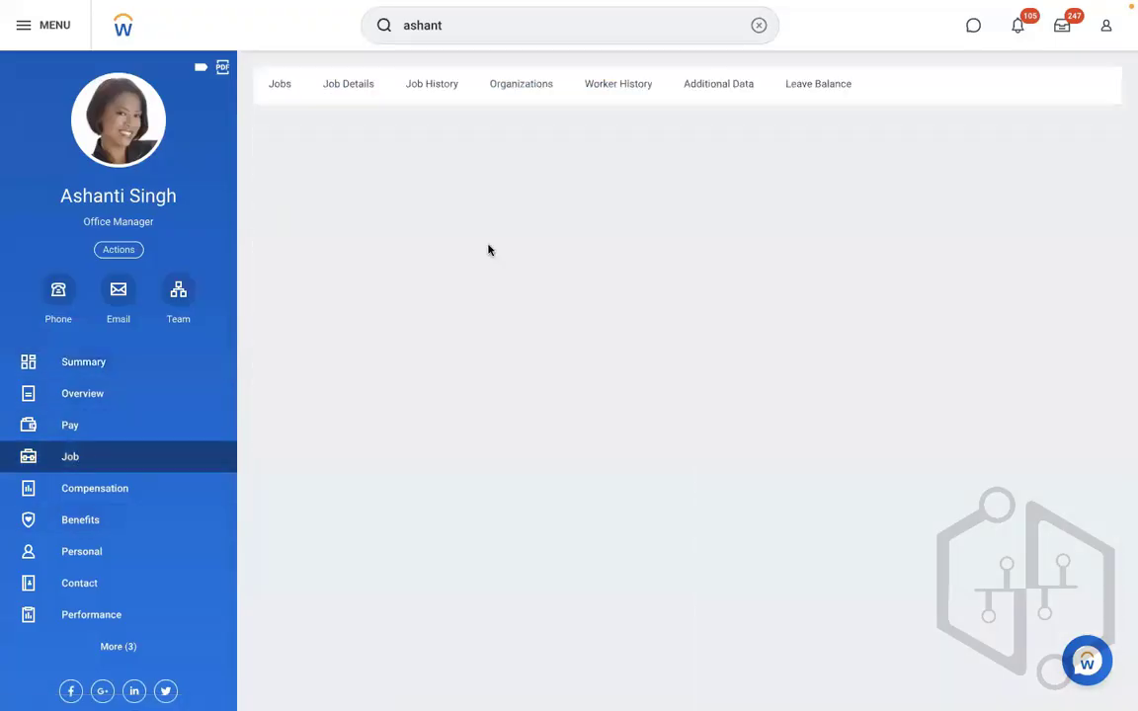
# - In Worker History, choose Business Process > Rescind on the Personal Information Change event
pyautogui.click(440, 97)
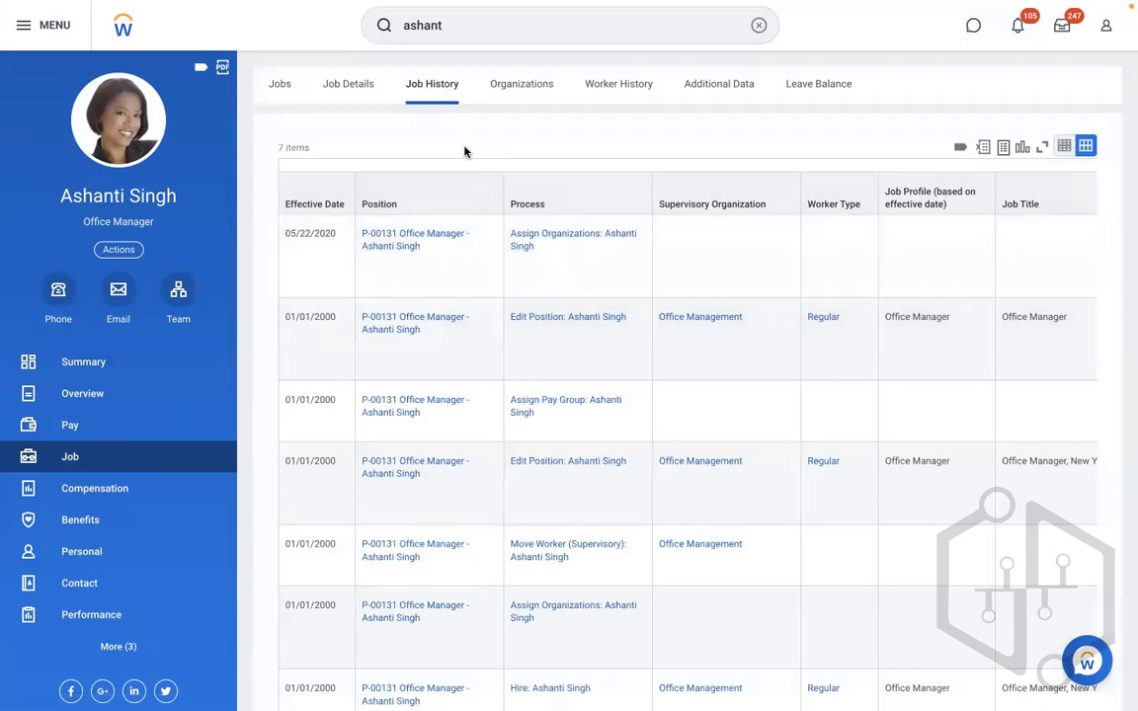
pyautogui.click(610, 93)
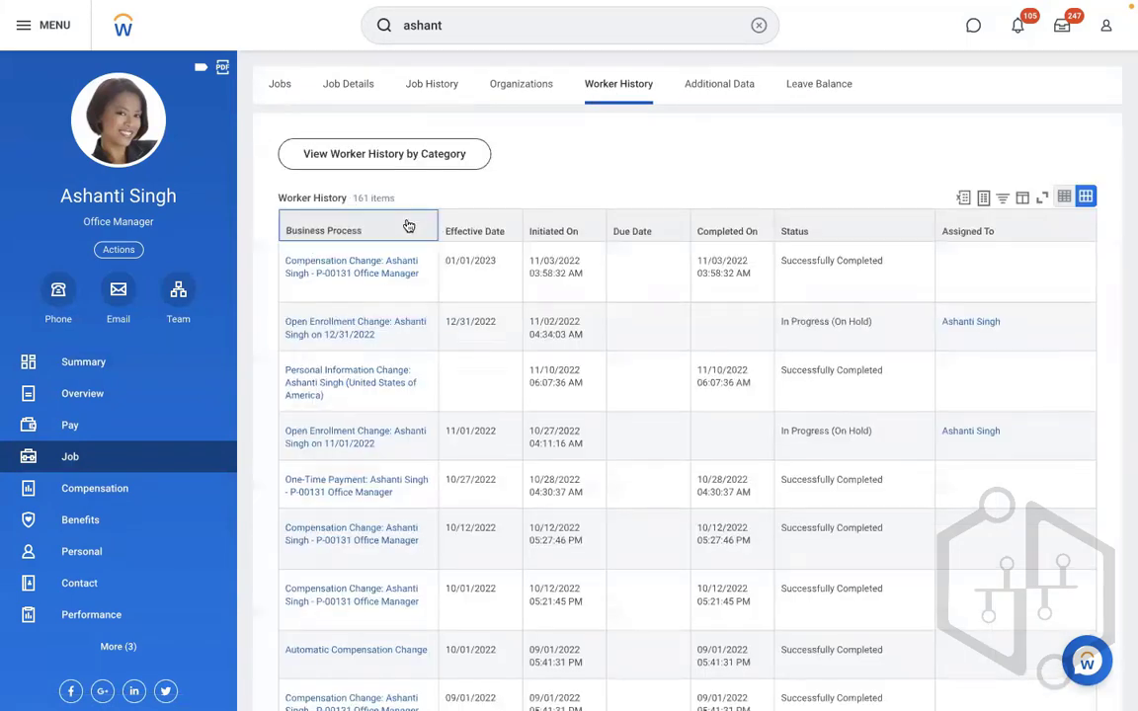
pyautogui.click(406, 226)
pyautogui.click(641, 153)
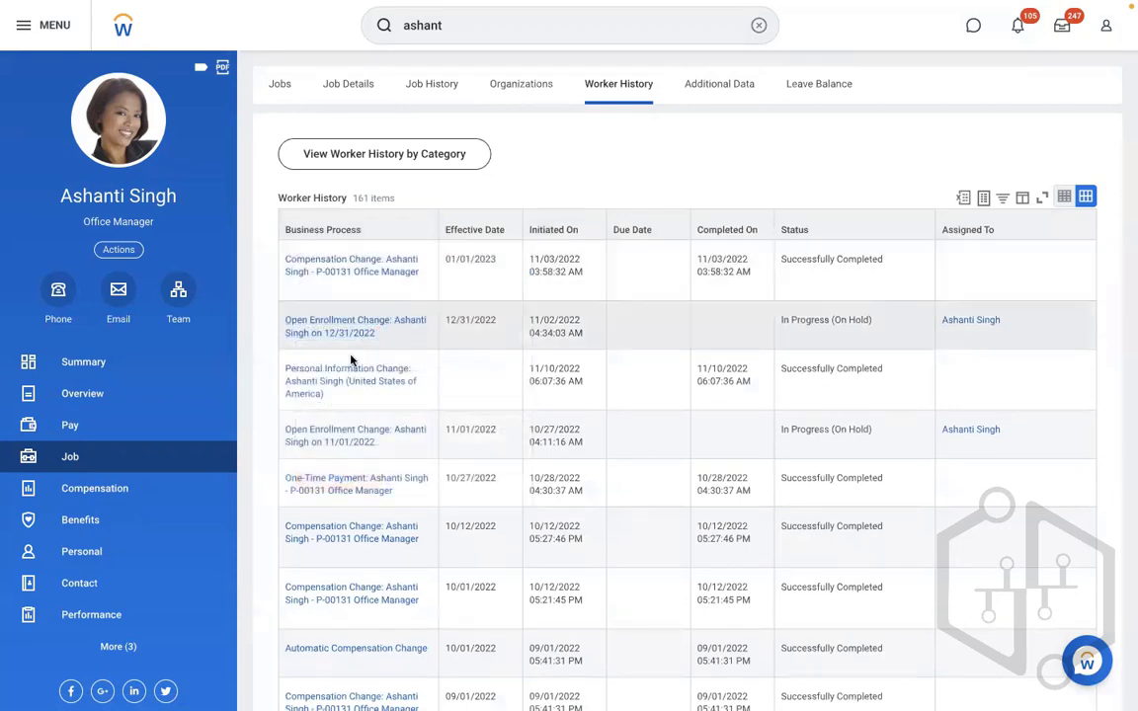
pyautogui.click(336, 396)
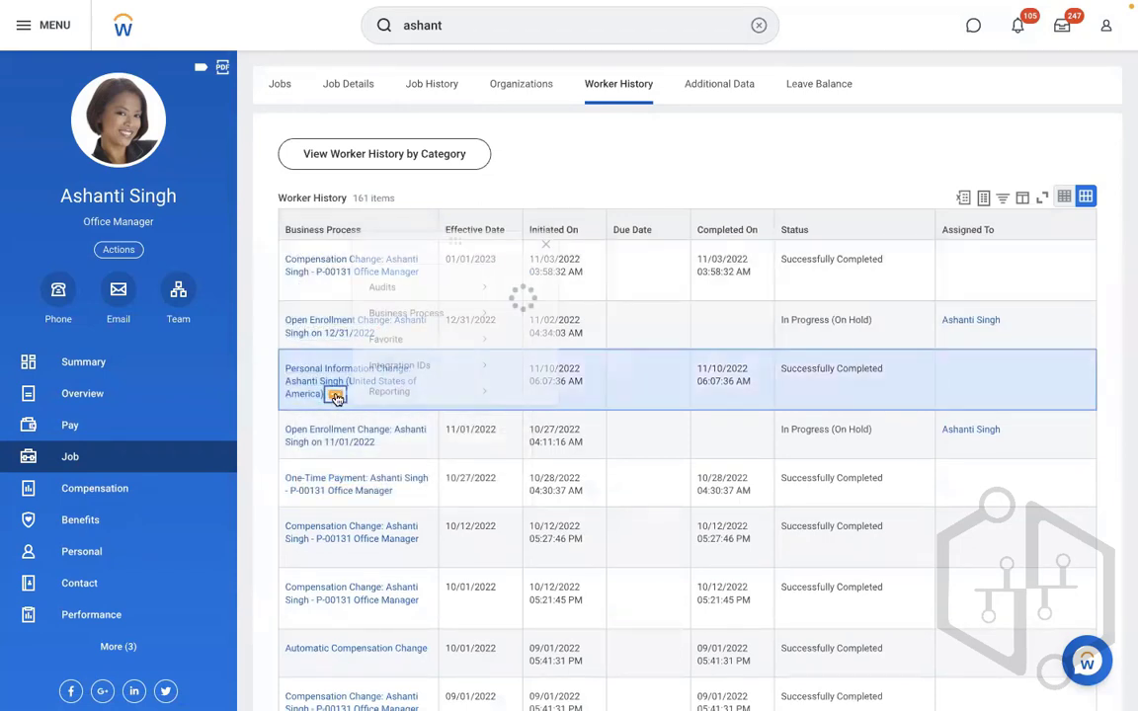
pyautogui.moveTo(458, 300)
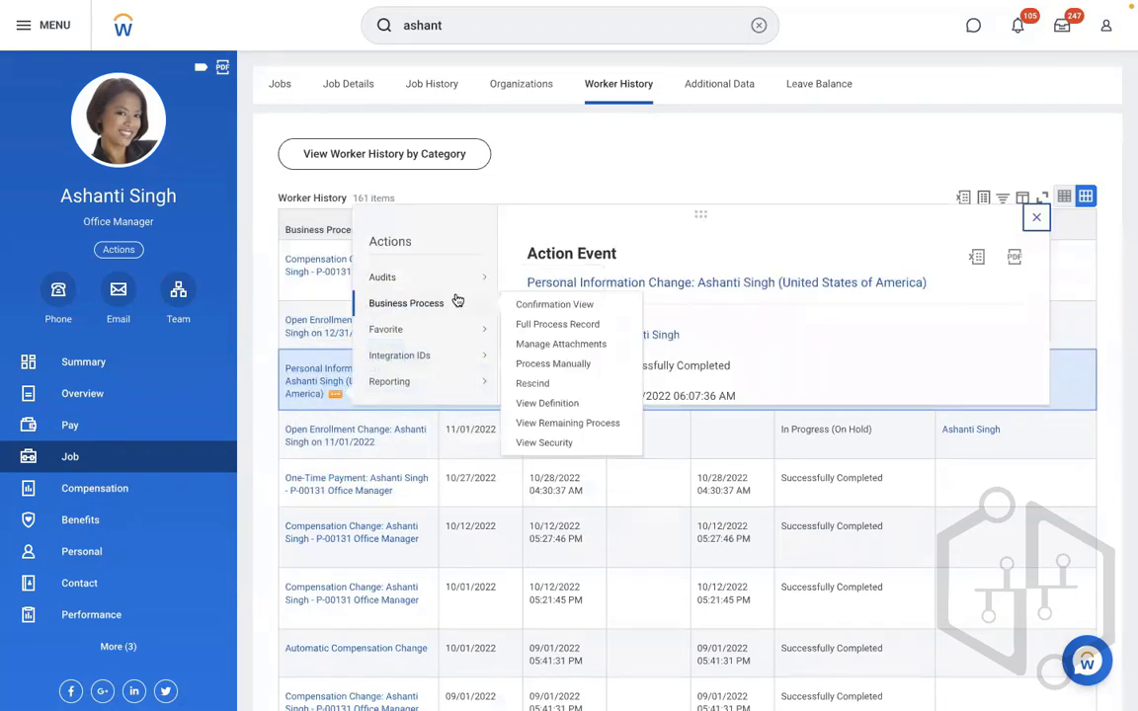
pyautogui.click(526, 386)
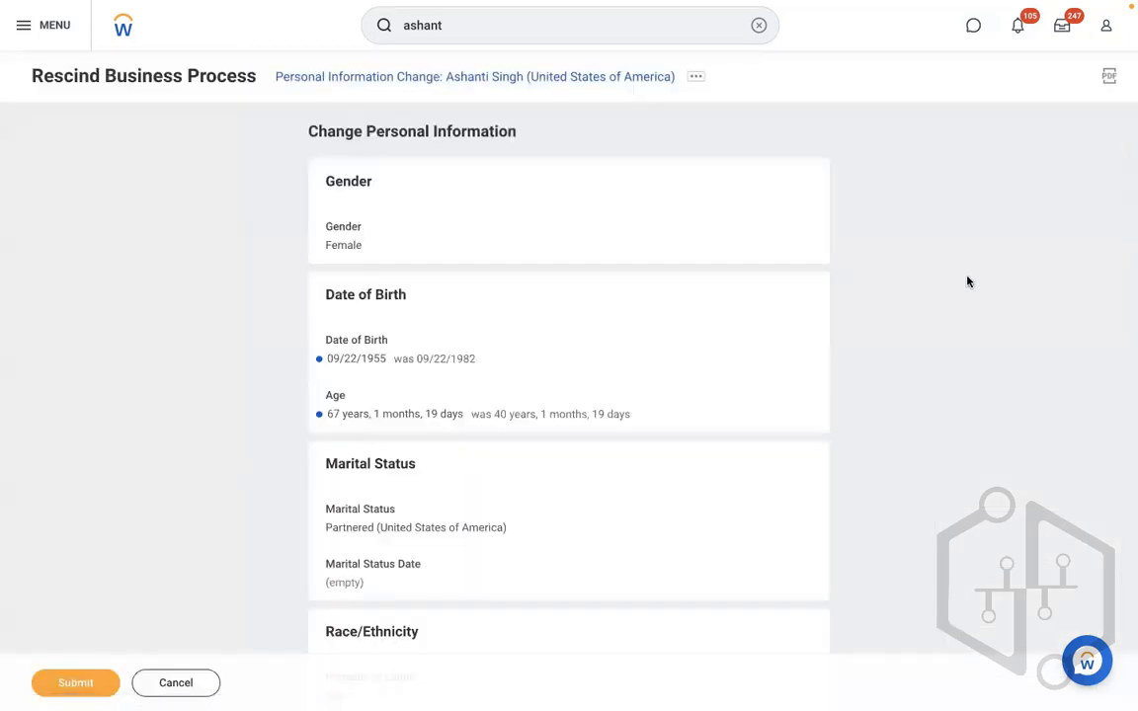
# - Rescind the Personal Information Change with the comment 'Testing.' and dismiss the confirmation notice
pyautogui.scroll(-6, 967, 282)
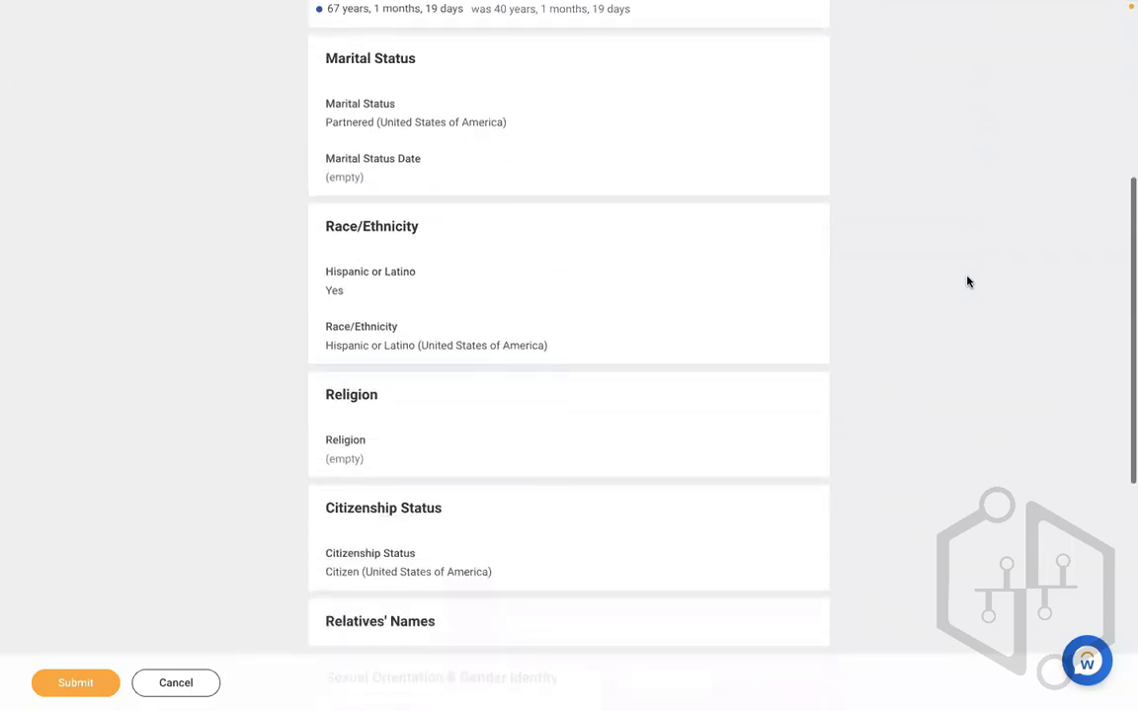
pyautogui.scroll(-3, 967, 281)
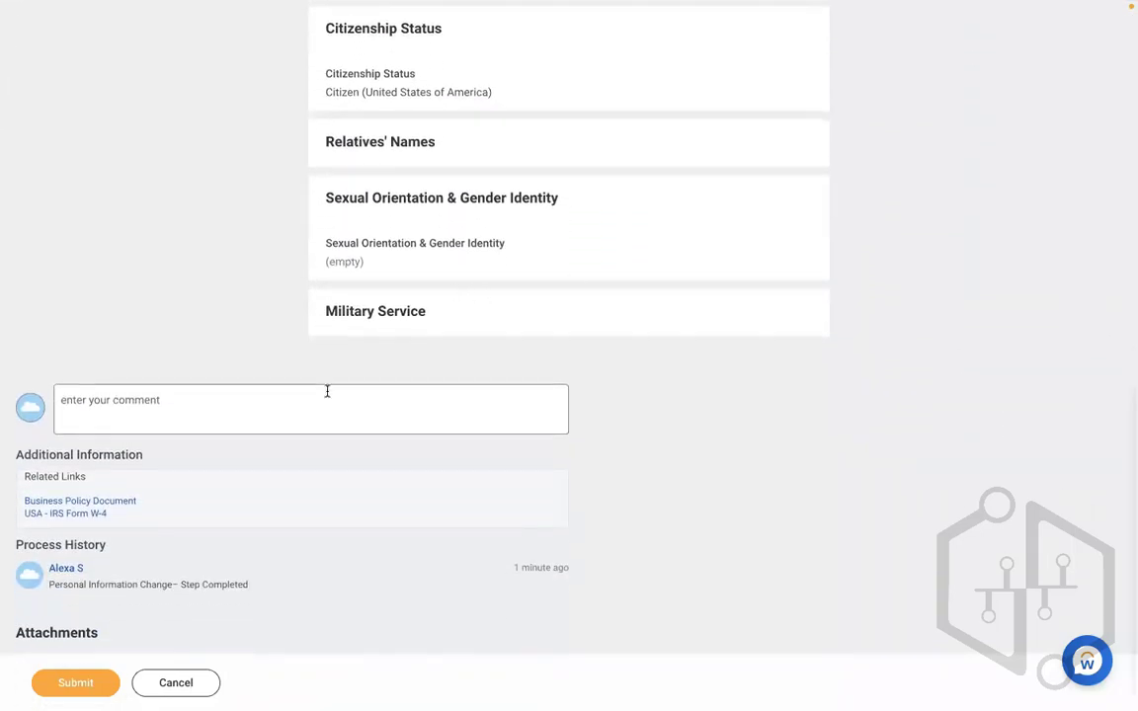
pyautogui.click(317, 403)
pyautogui.write('Test')
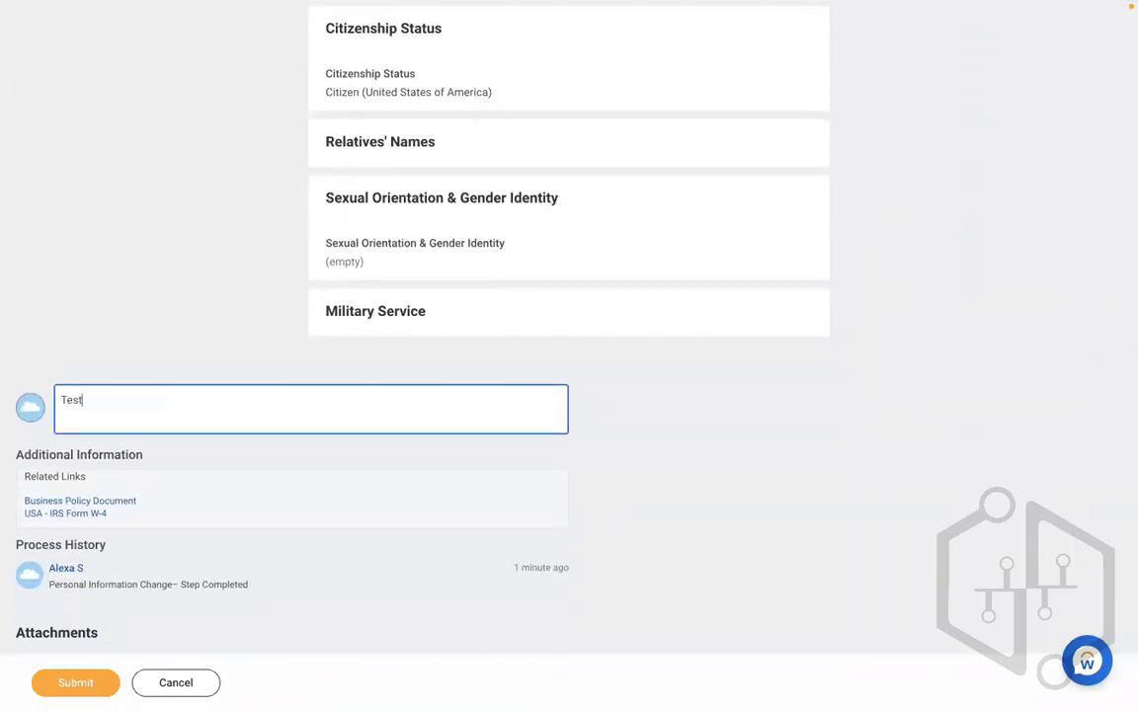
pyautogui.write('ing.')
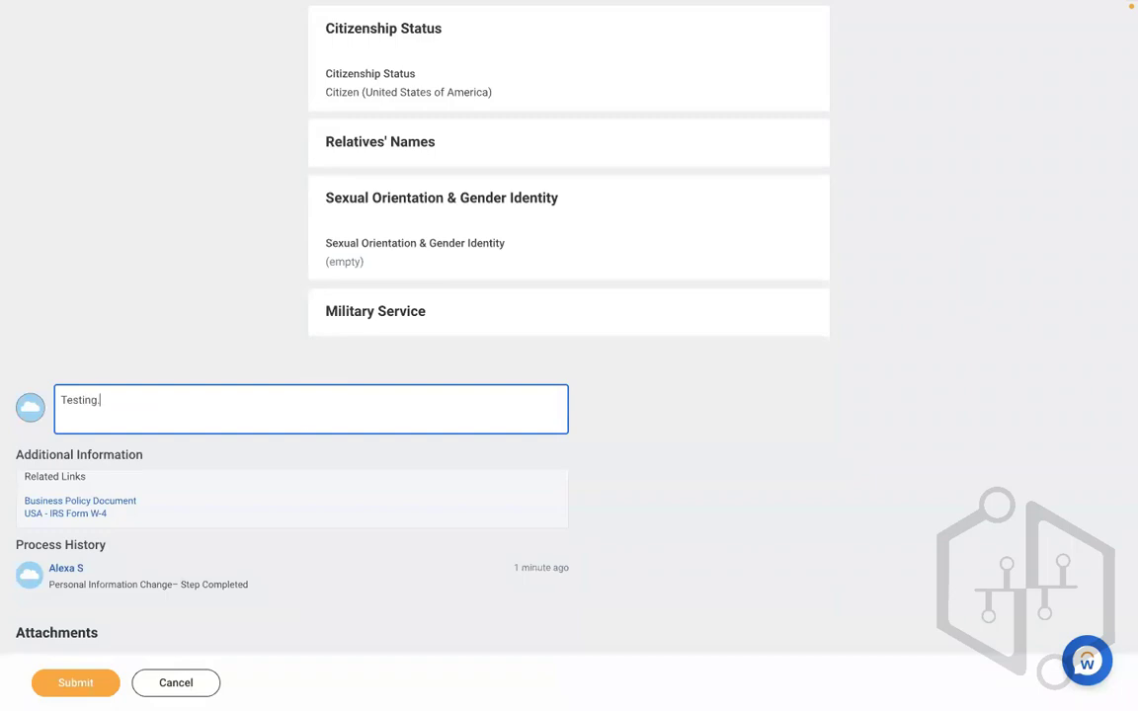
pyautogui.click(65, 689)
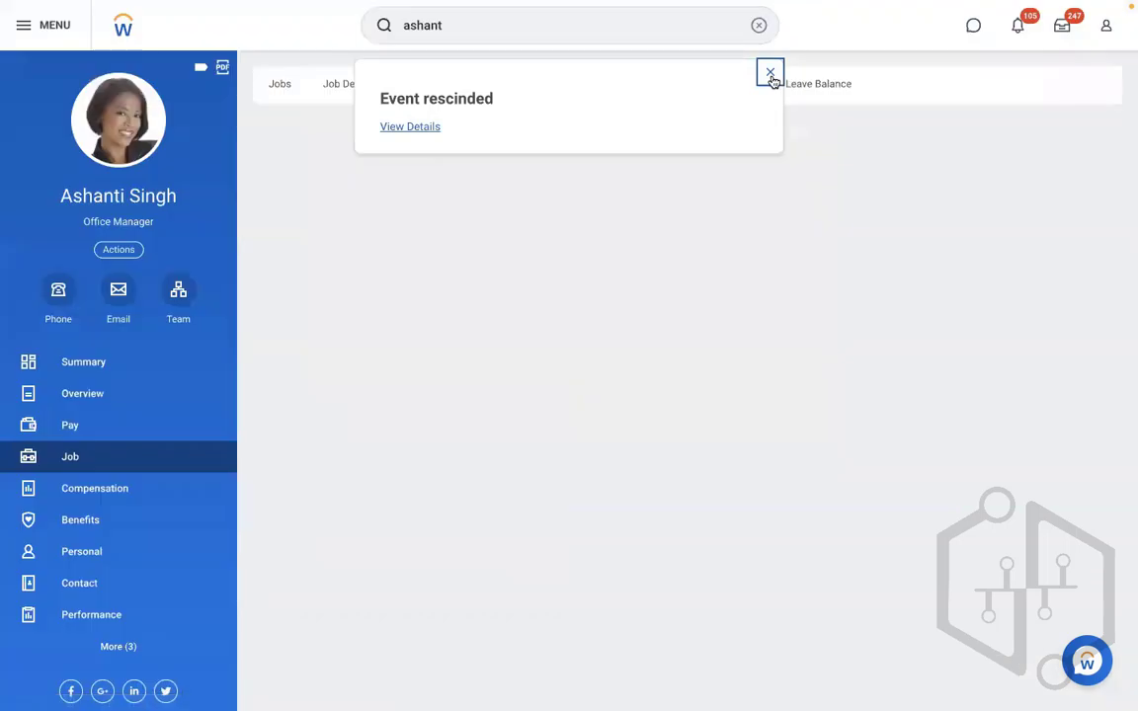
pyautogui.click(773, 75)
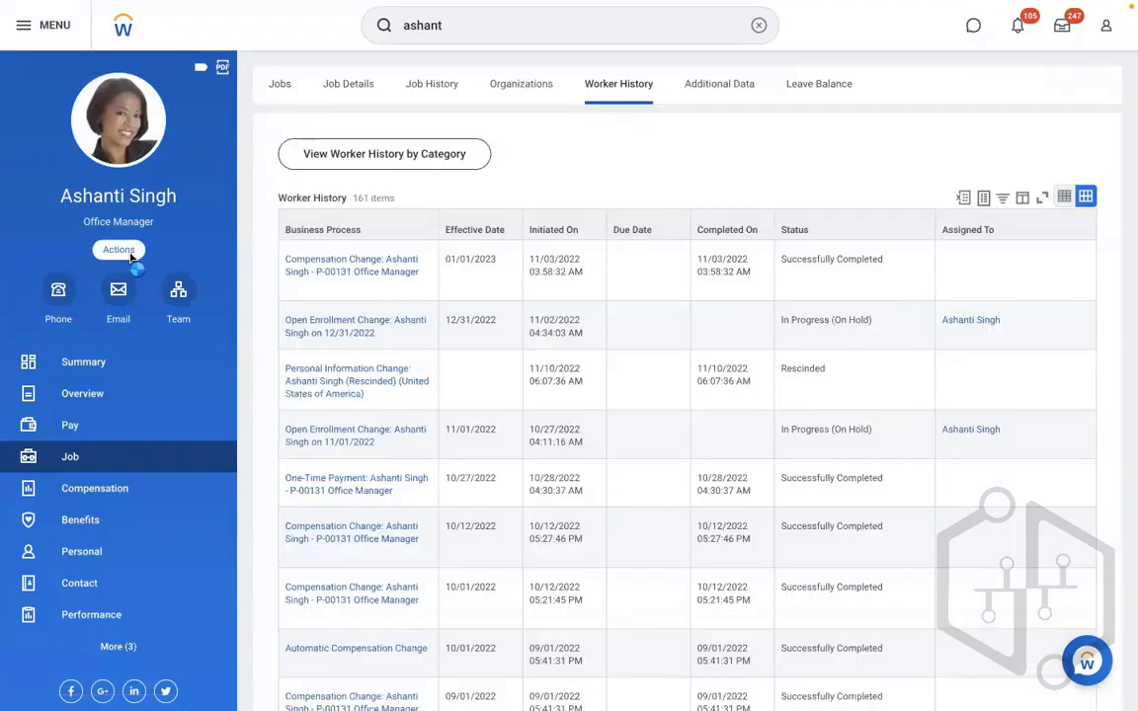
pyautogui.click(130, 255)
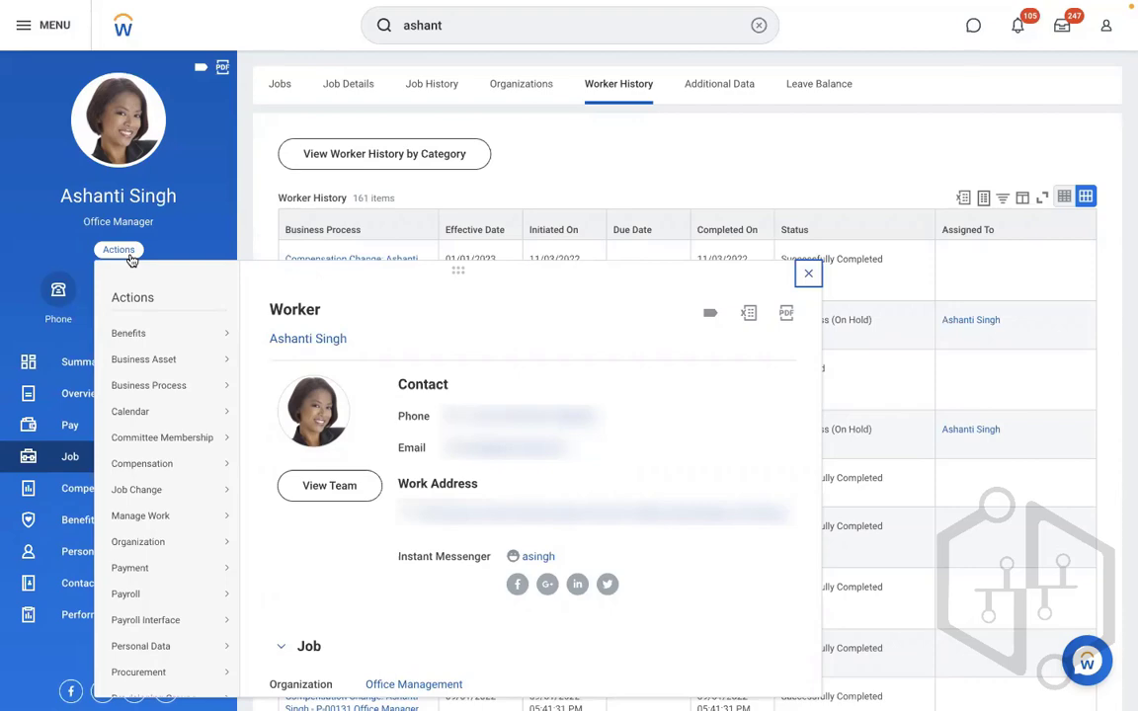
pyautogui.click(714, 157)
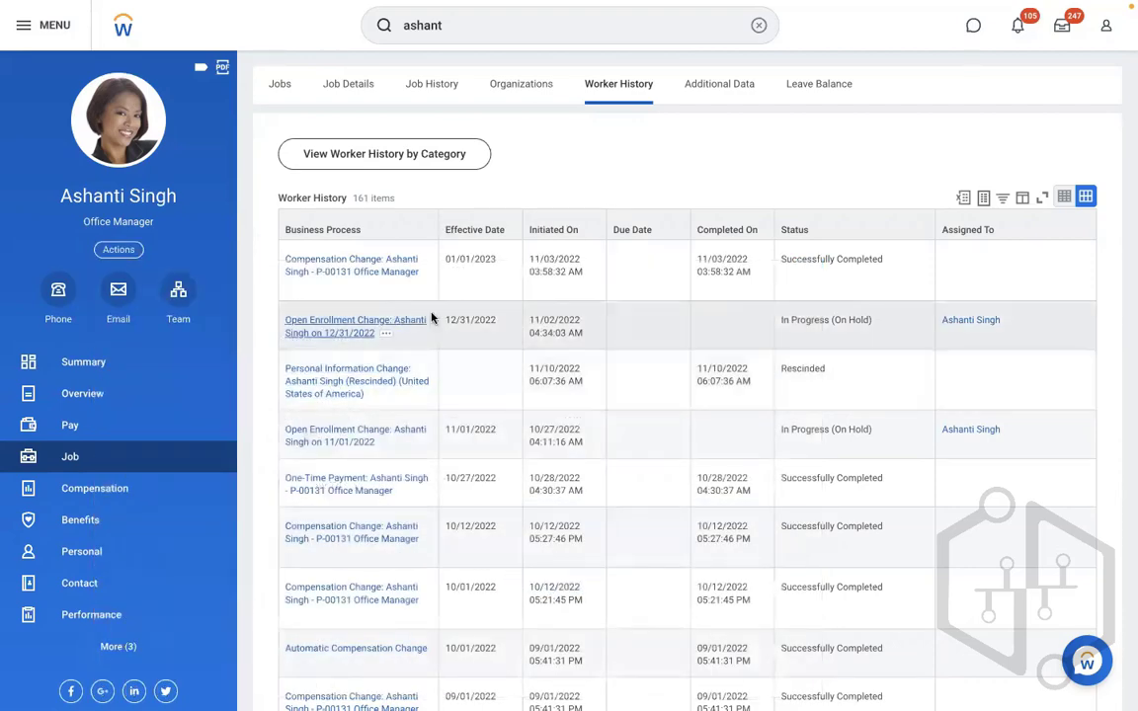
pyautogui.moveTo(380, 398)
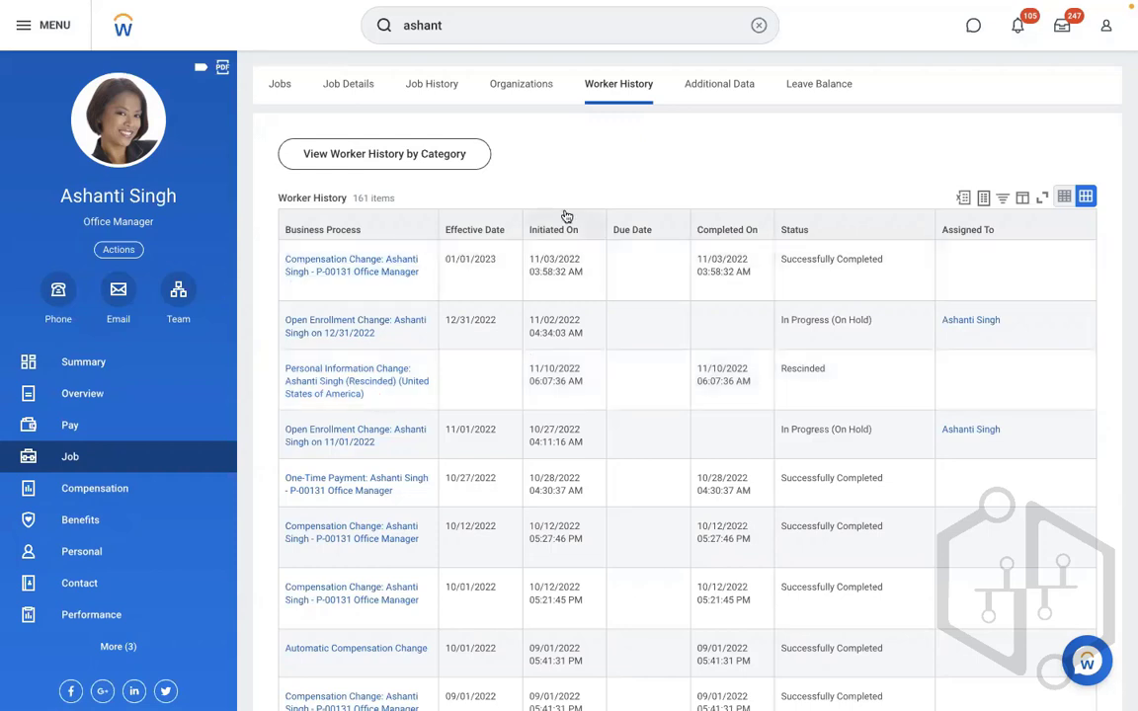
pyautogui.click(1109, 31)
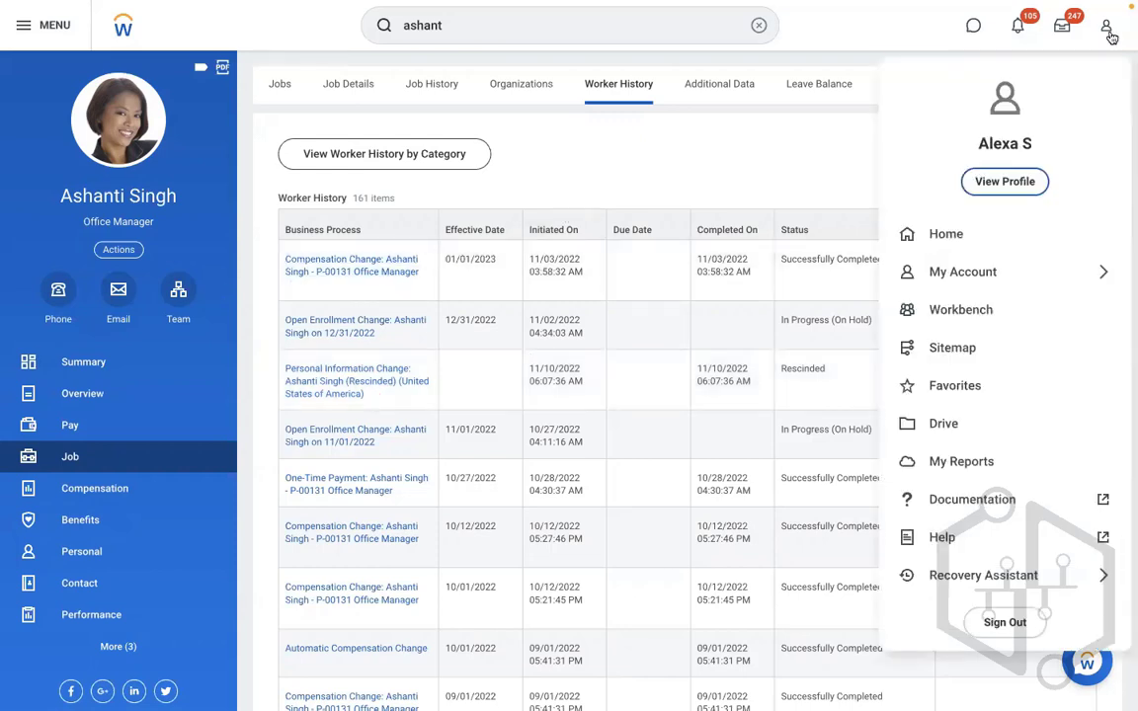
pyautogui.click(637, 156)
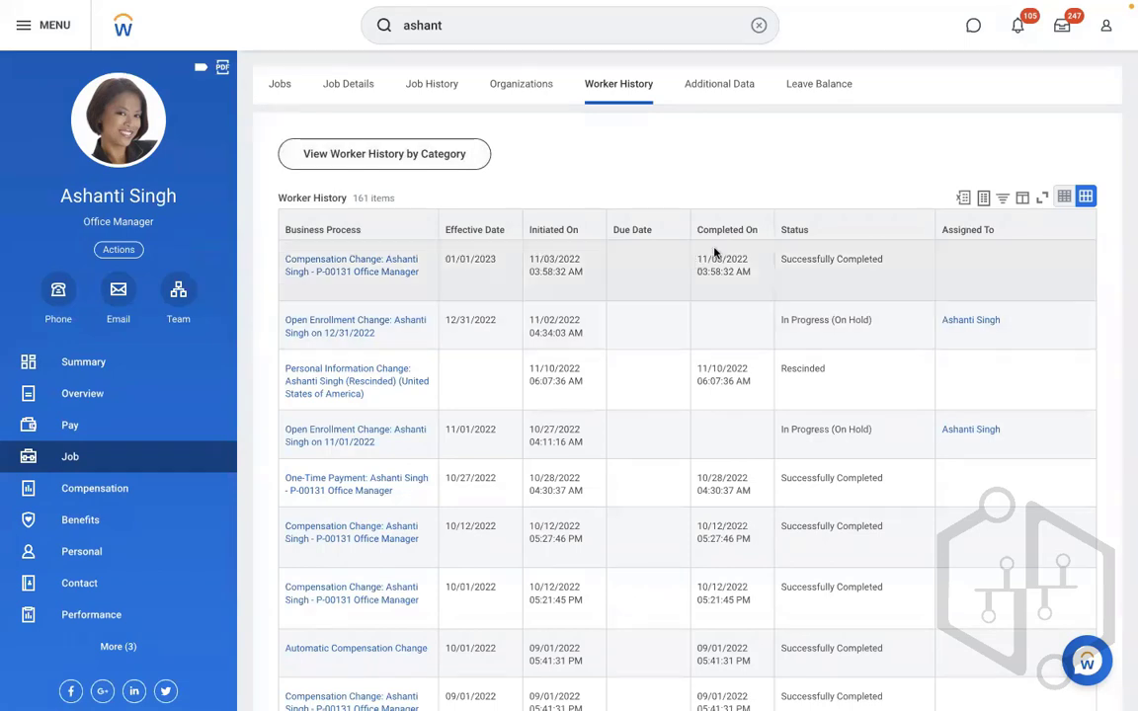
# - From the worker's Personal page, start the Change Benefits task through Actions > Benefits
pyautogui.click(87, 549)
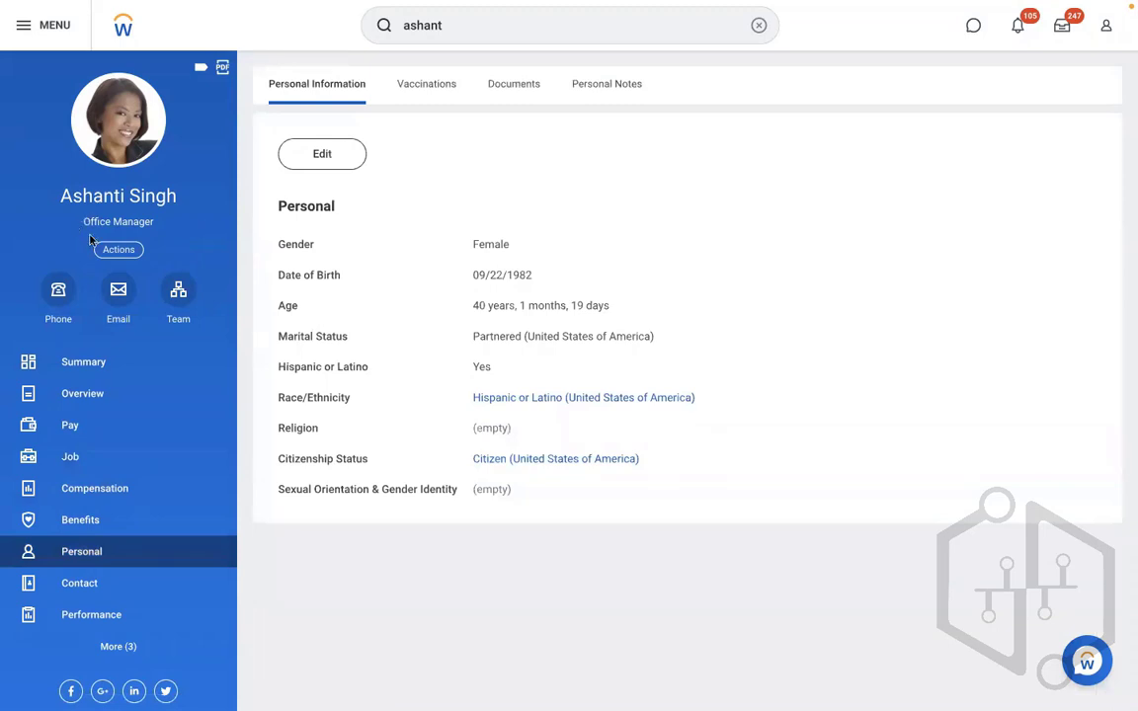
pyautogui.click(116, 250)
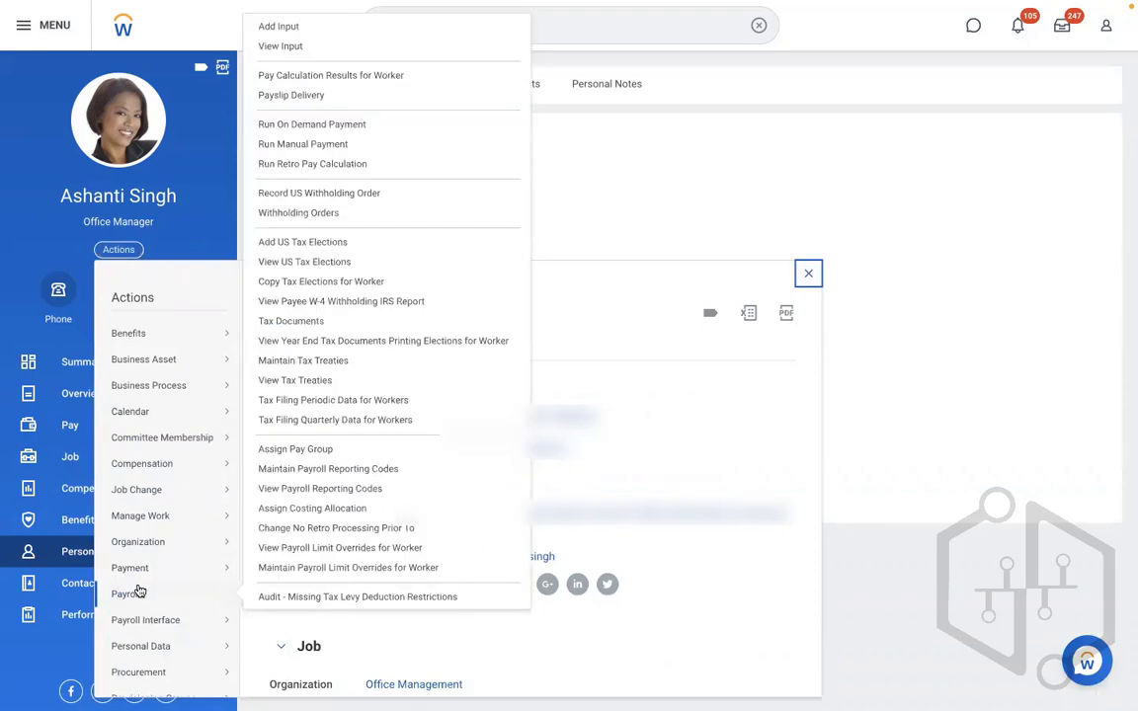
pyautogui.moveTo(224, 619)
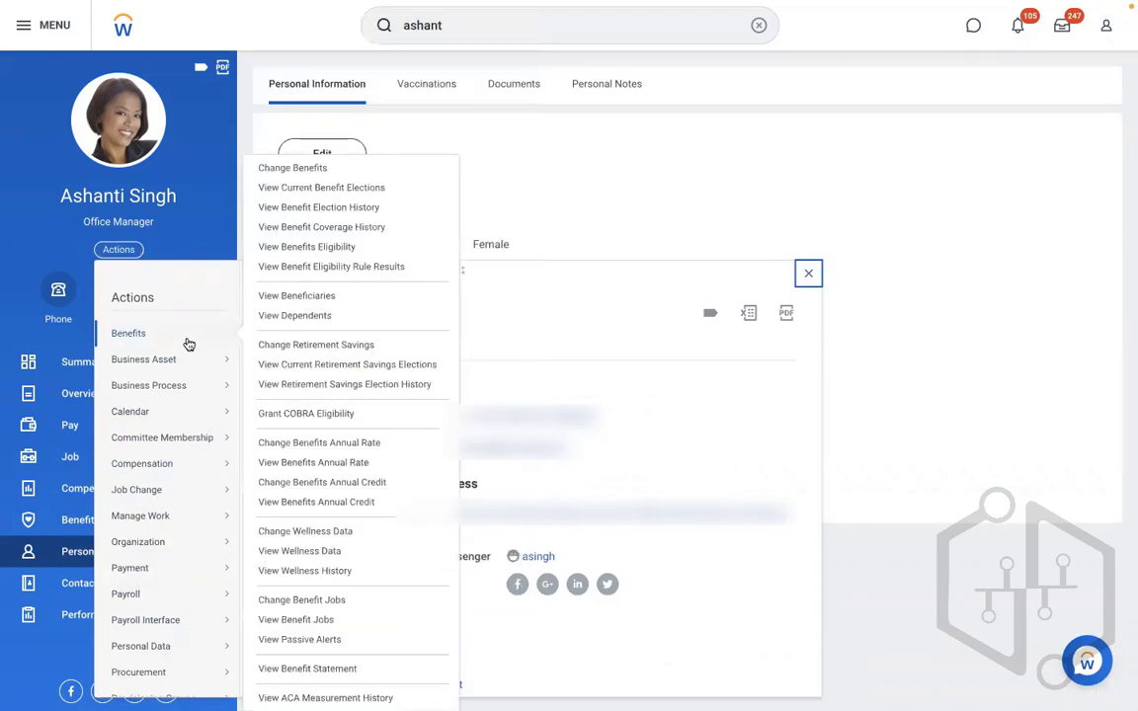
pyautogui.moveTo(192, 385)
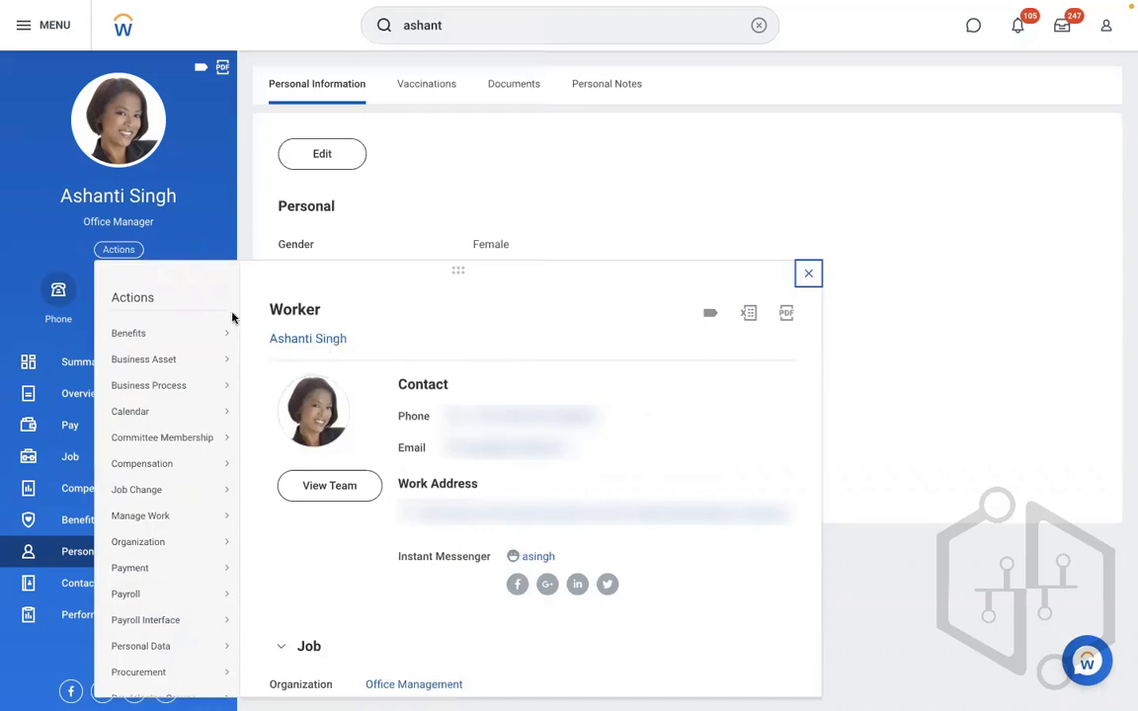
pyautogui.moveTo(221, 333)
pyautogui.click(267, 155)
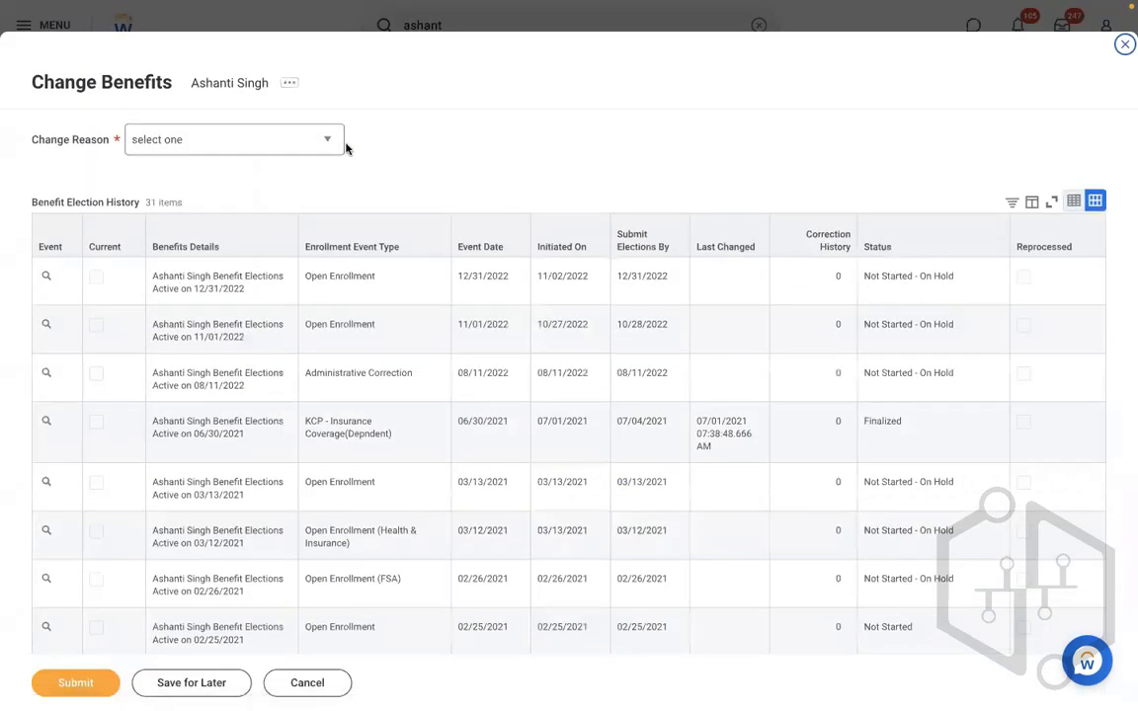
# - Choose reason RBS - 401K Retirement Savings effective 11/10/2022, then cancel and discard the change
pyautogui.click(318, 144)
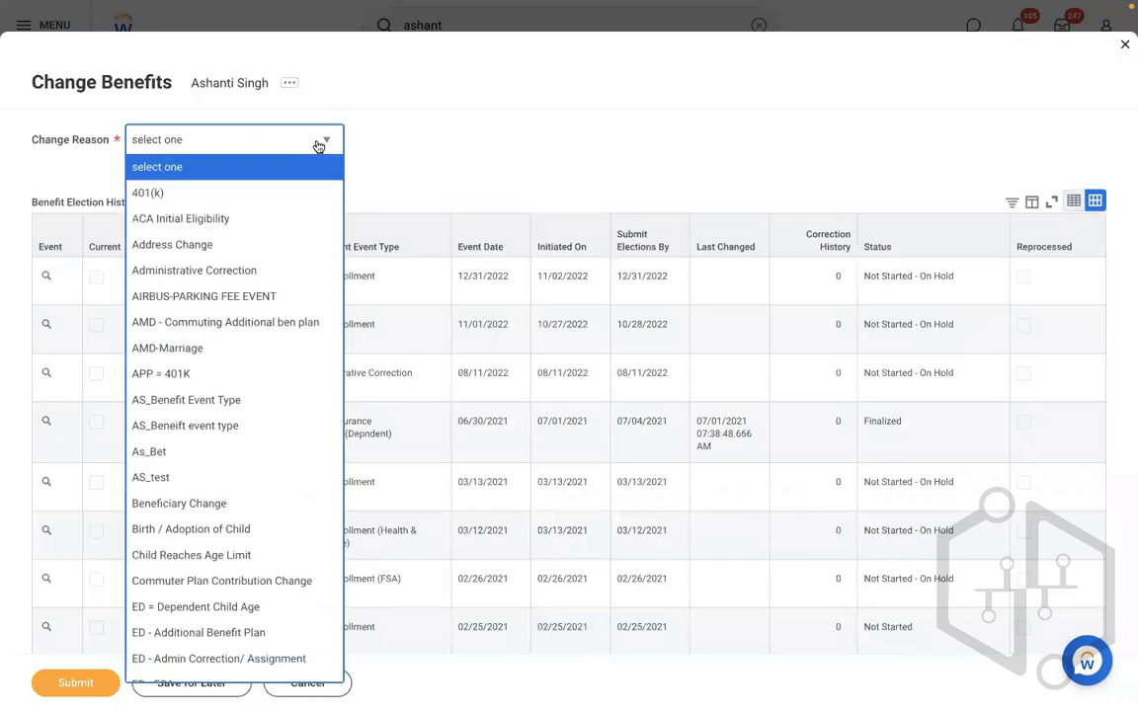
pyautogui.press('End')
pyautogui.press('Up')
pyautogui.press('Up')
pyautogui.press('Up')
pyautogui.press('Up')
pyautogui.press('Up')
pyautogui.press('Up')
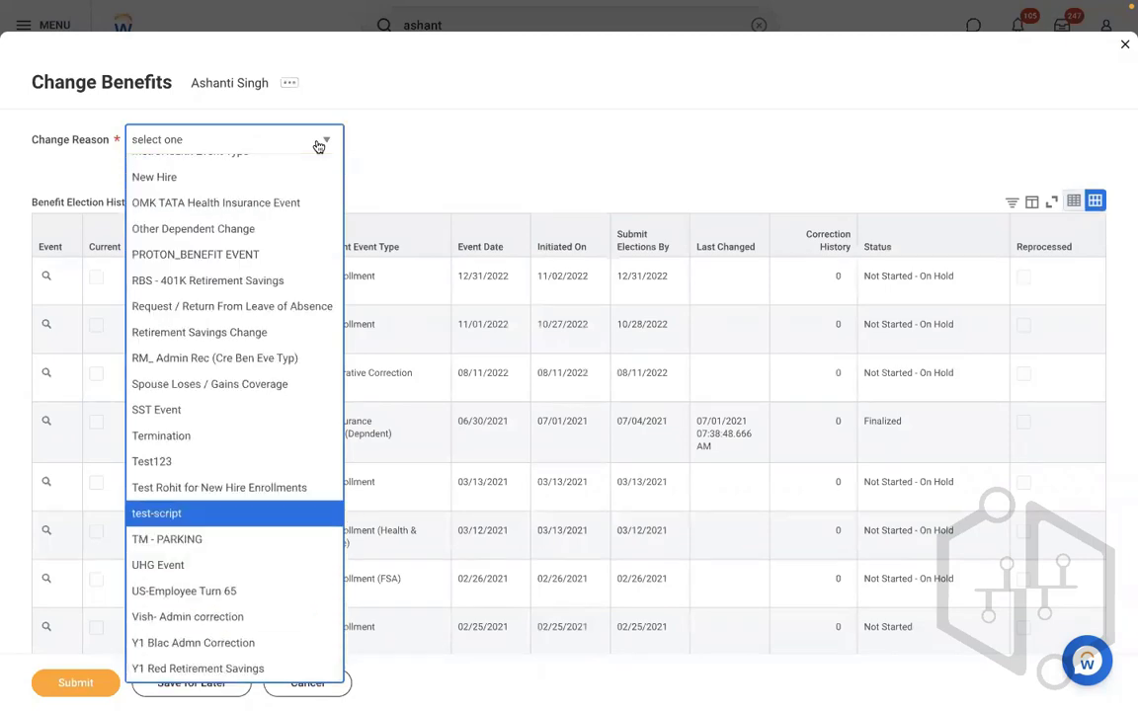
pyautogui.press('Up')
pyautogui.press('Up')
pyautogui.press('Up')
pyautogui.press('Up')
pyautogui.press('Up')
pyautogui.press('Up')
pyautogui.press('Up')
pyautogui.press('Up')
pyautogui.press('Up')
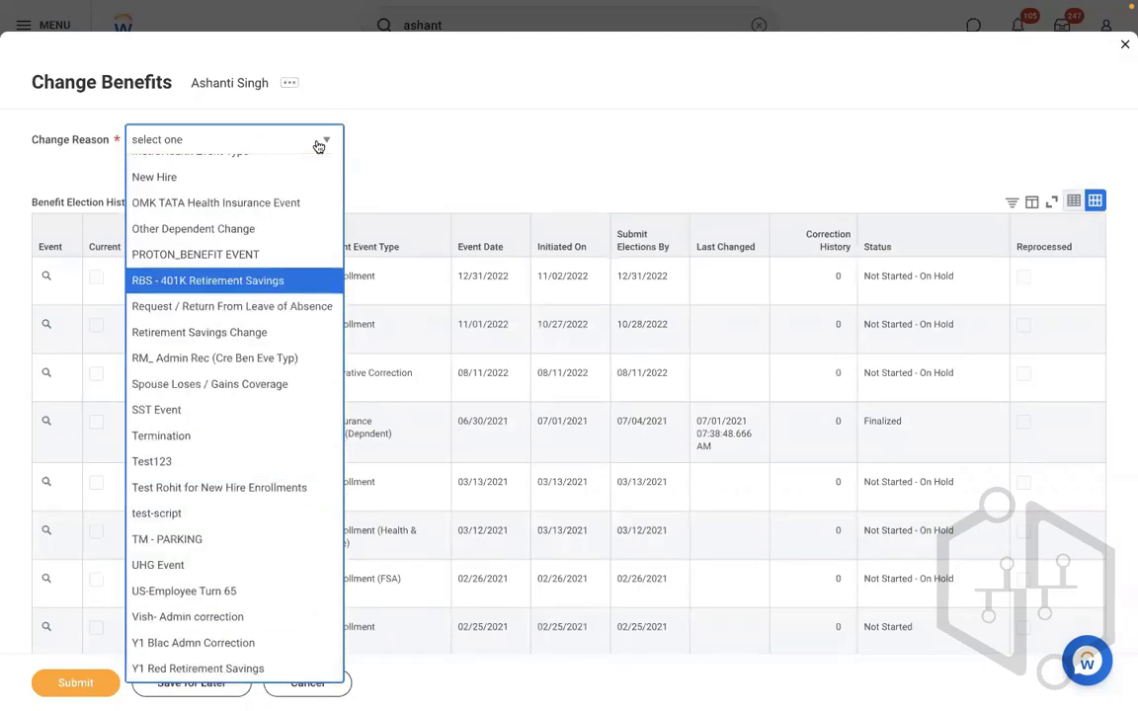
pyautogui.press('Return')
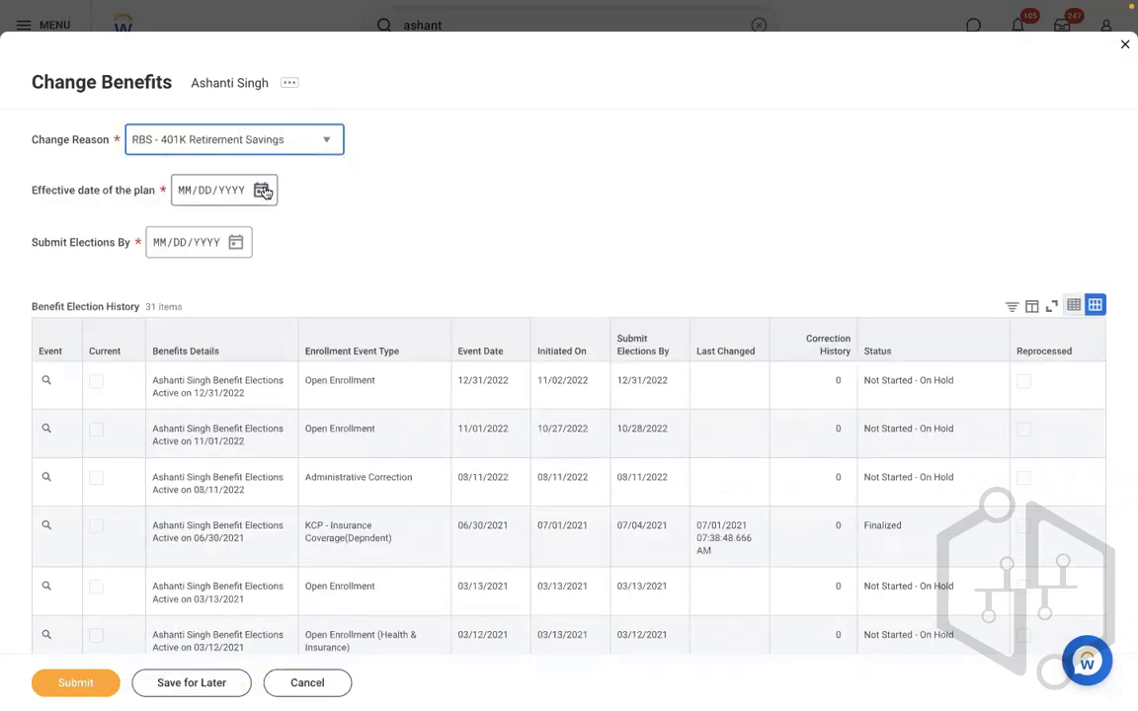
pyautogui.click(263, 191)
pyautogui.click(461, 277)
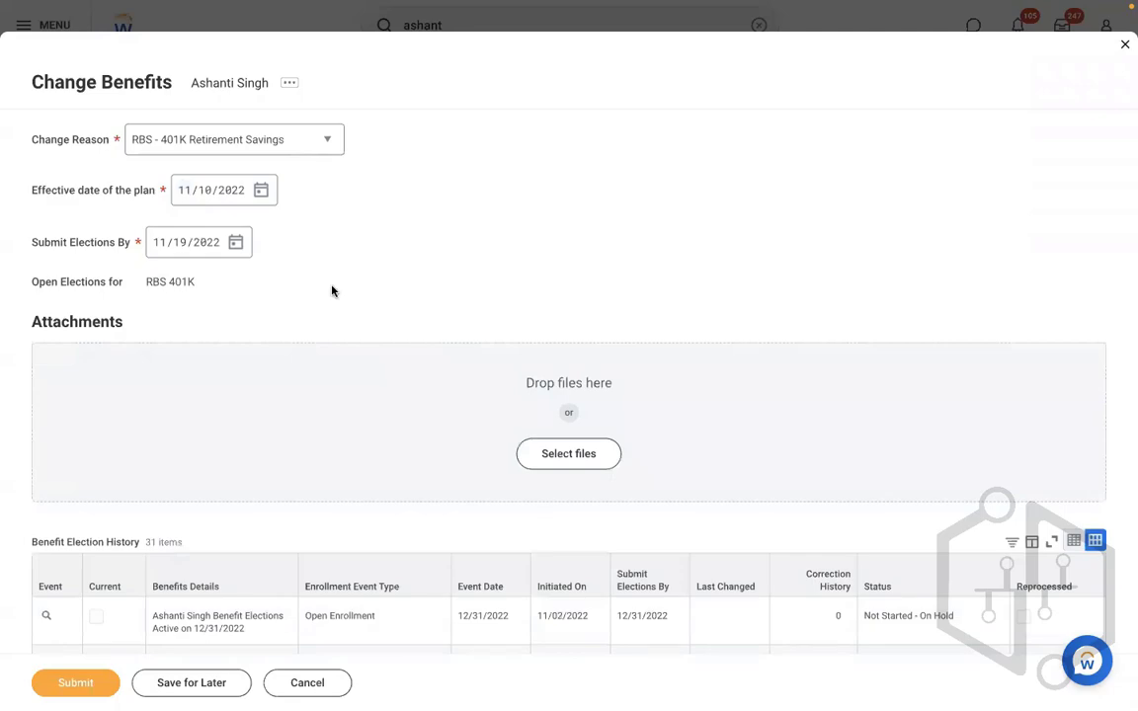
pyautogui.click(298, 680)
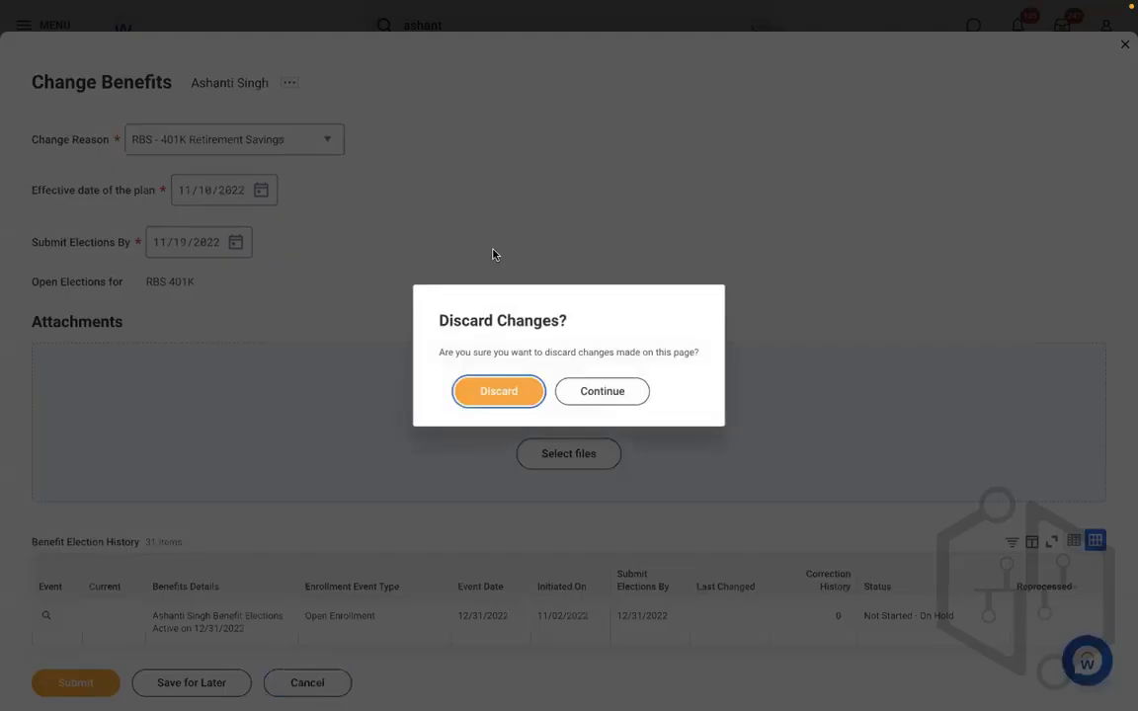
pyautogui.click(492, 393)
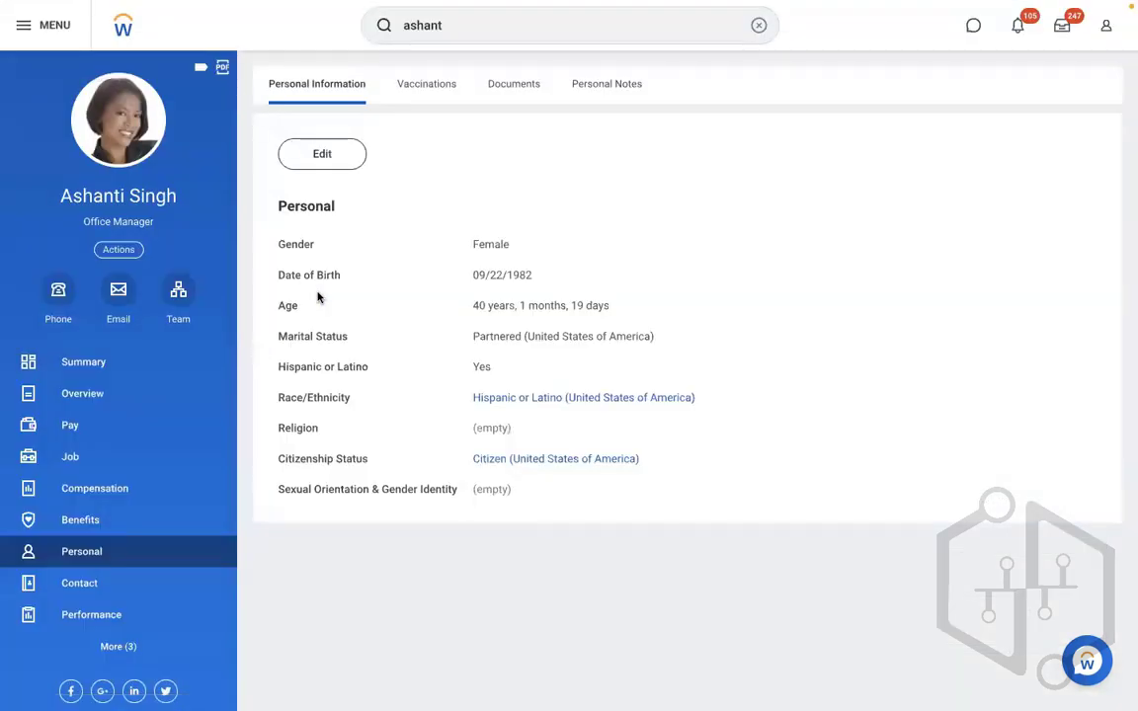
# - Run the Benefit Plans report as of 11/10/2022 and browse its Retirement Savings Plans
pyautogui.click(755, 28)
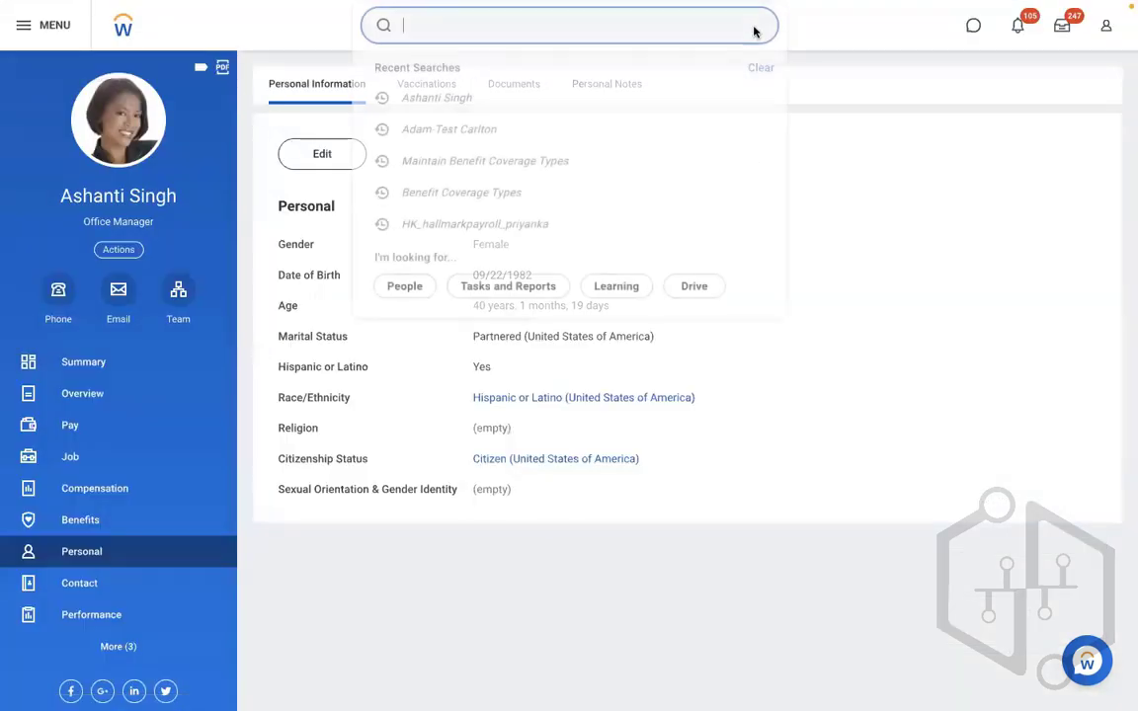
pyautogui.write('ben plans')
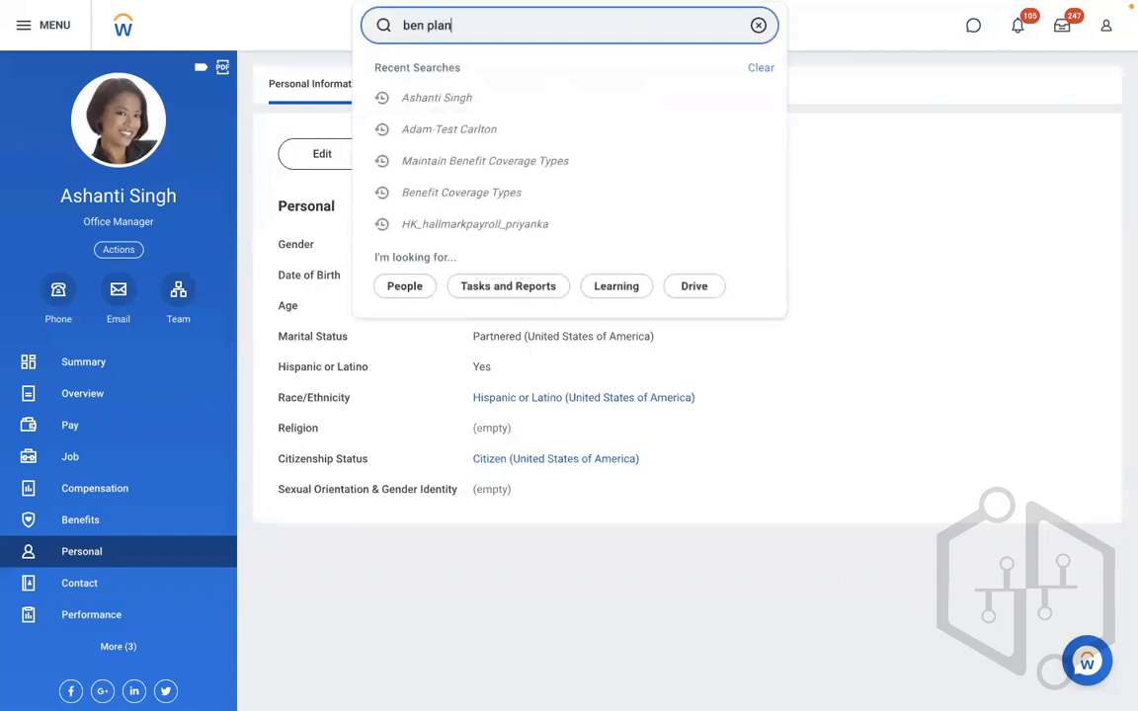
pyautogui.click(481, 71)
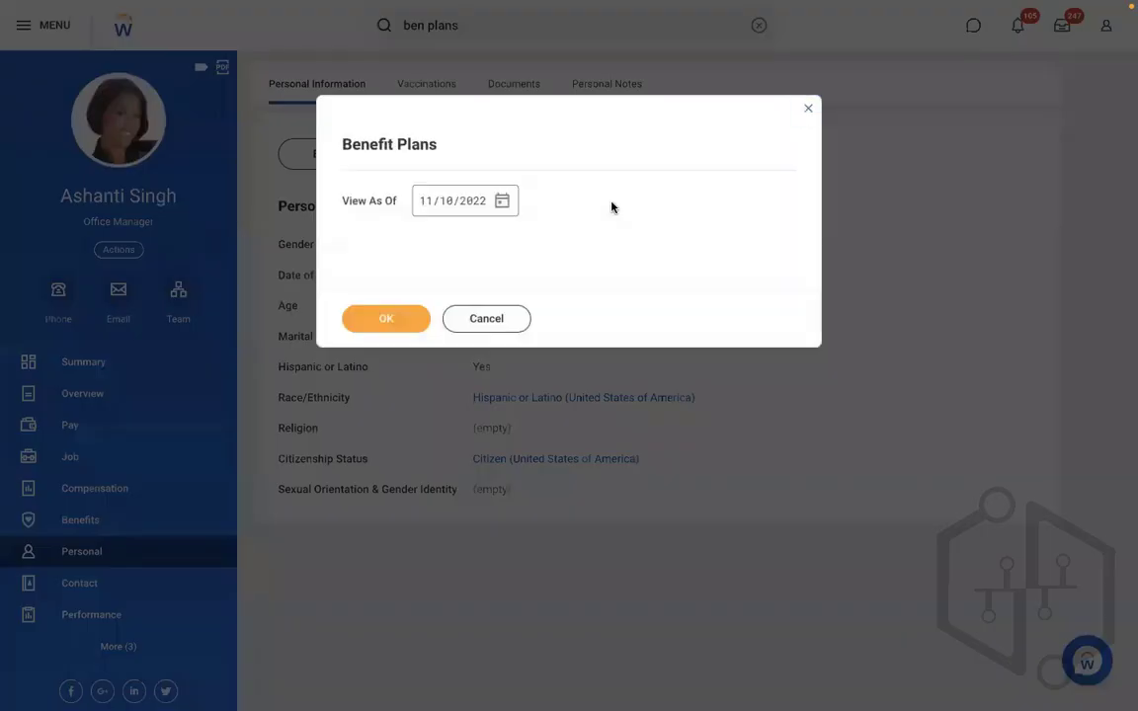
pyautogui.click(370, 321)
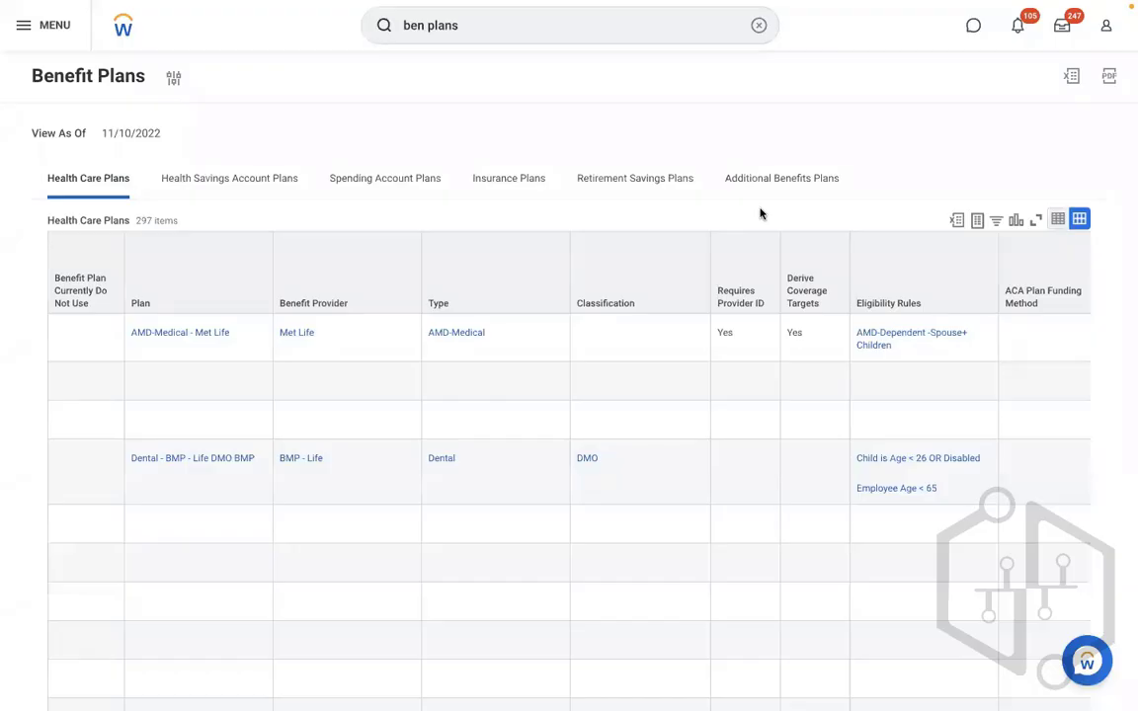
pyautogui.click(625, 192)
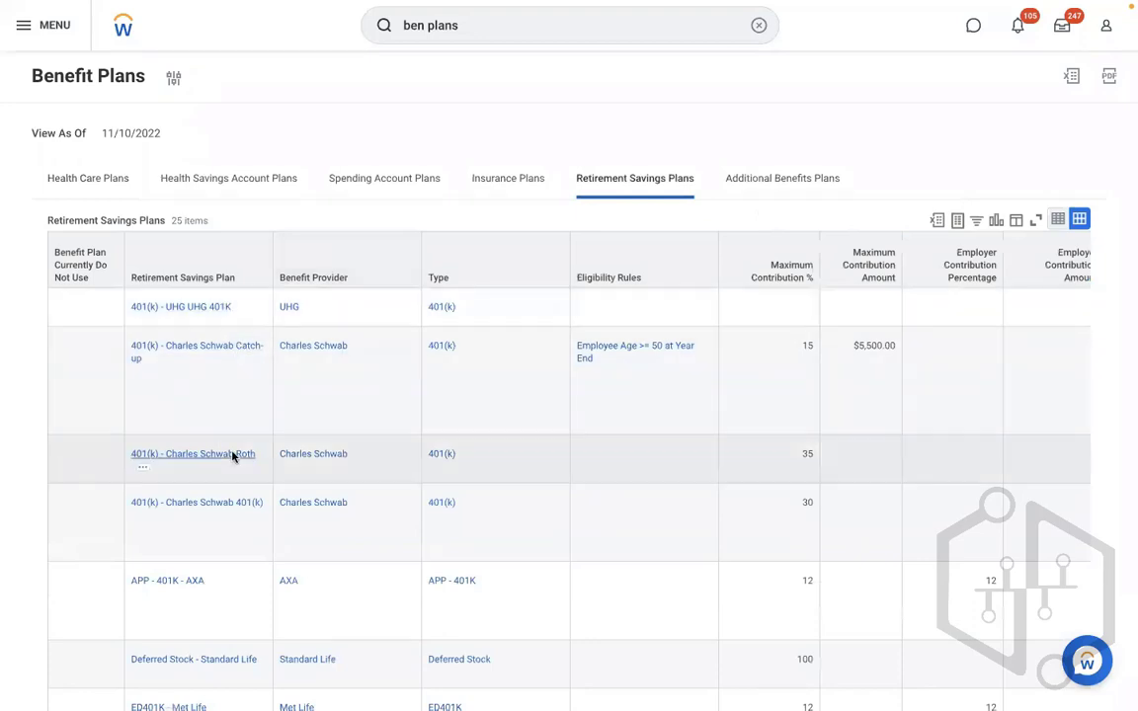
pyautogui.click(396, 574)
pyautogui.scroll(-2, 396, 574)
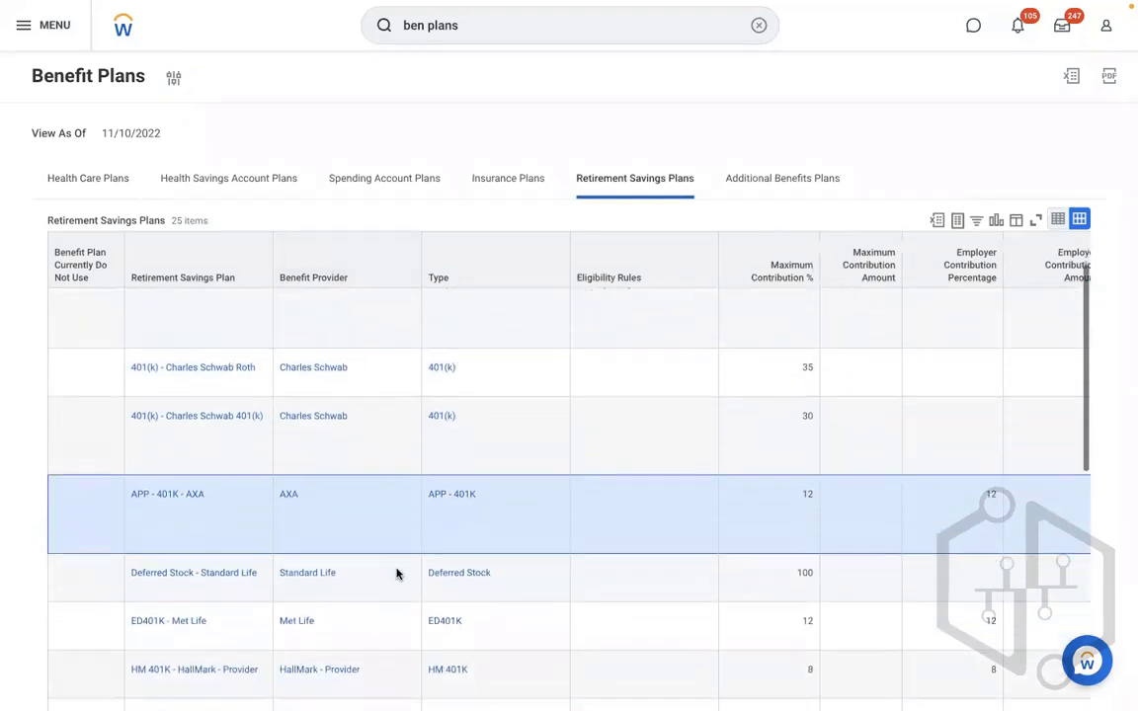
pyautogui.scroll(-3, 396, 574)
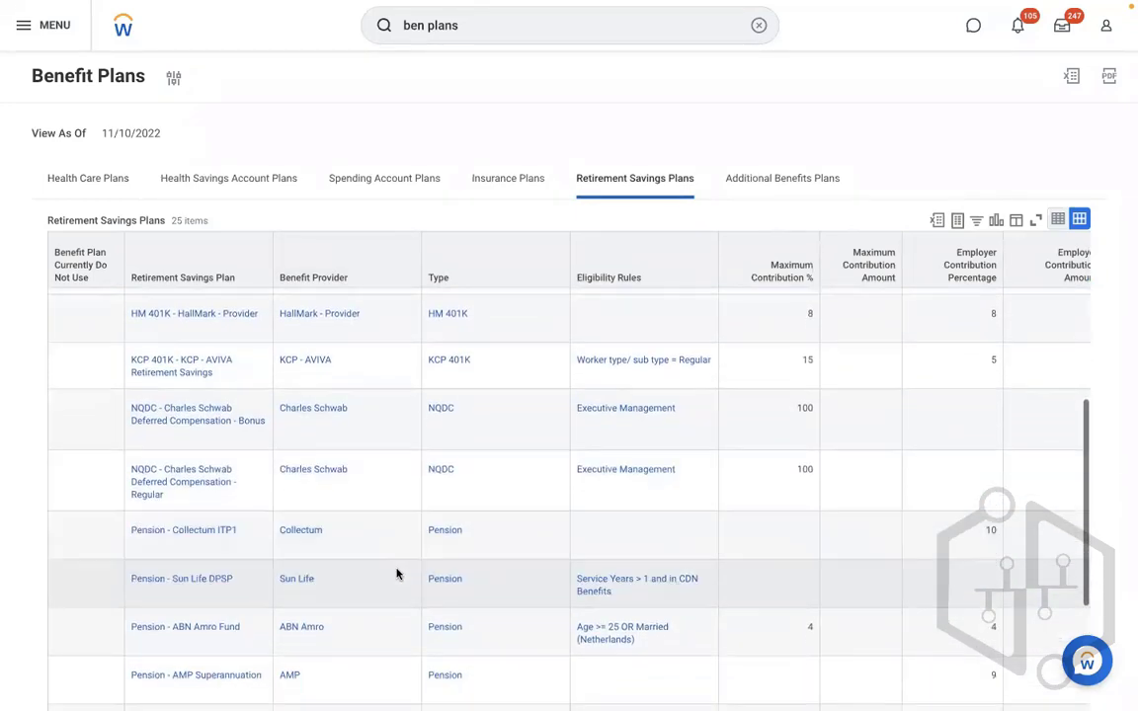
pyautogui.click(408, 404)
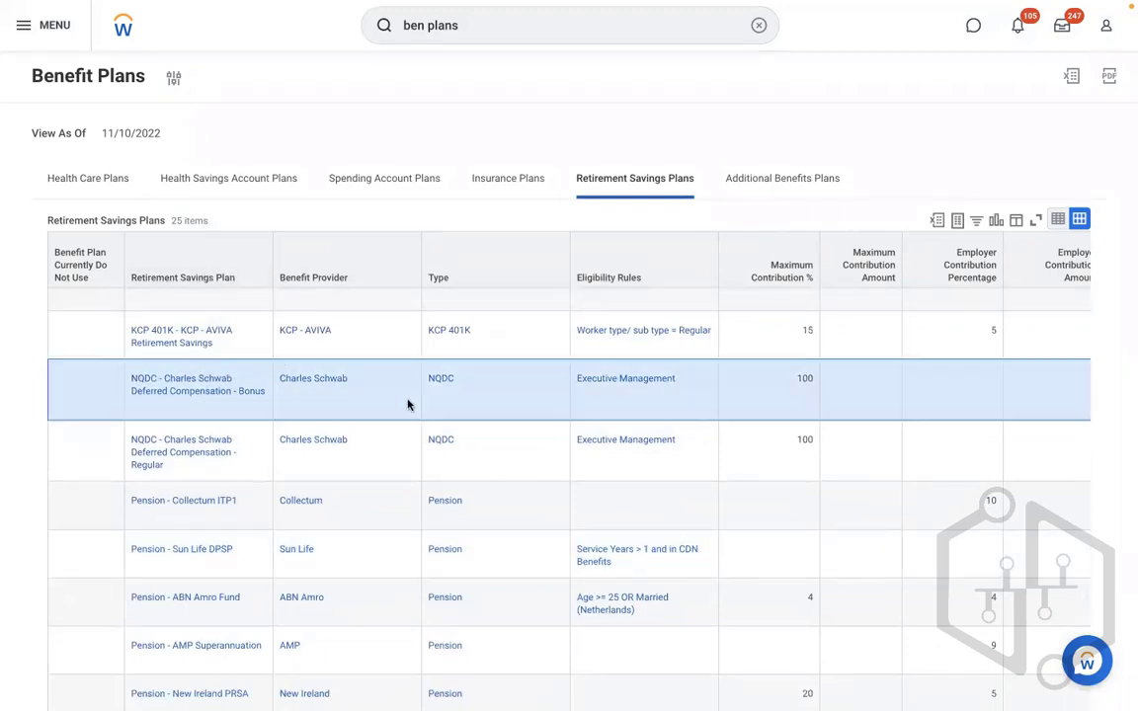
pyautogui.scroll(4, 408, 404)
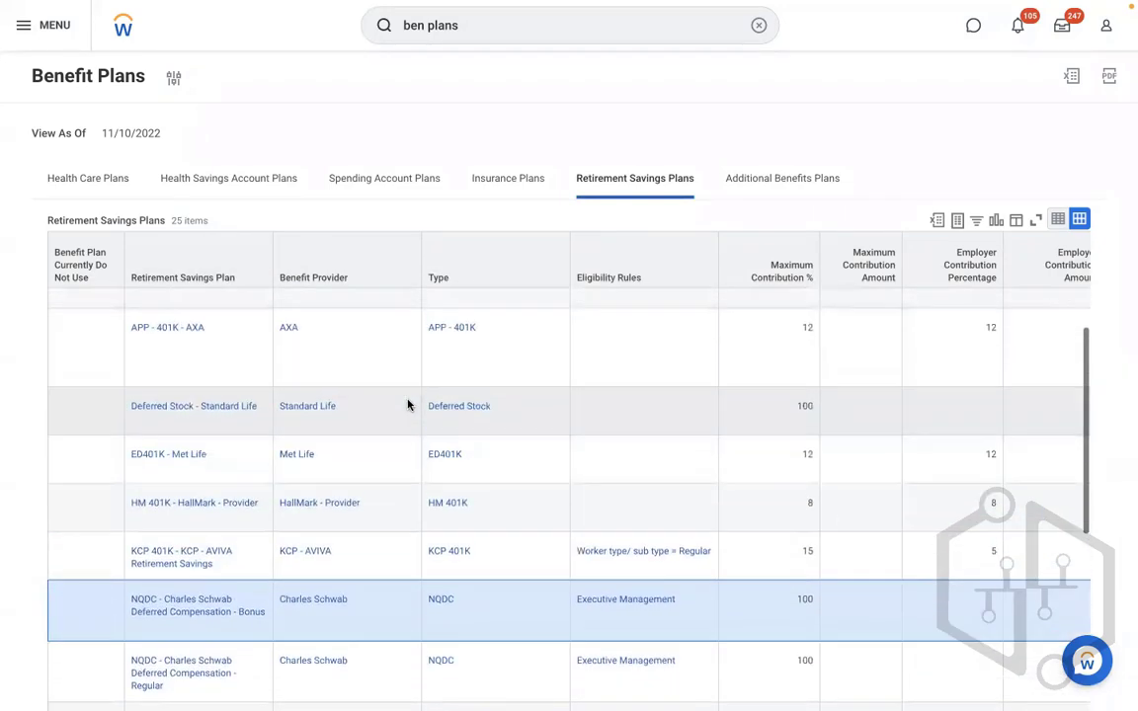
pyautogui.scroll(1, 408, 404)
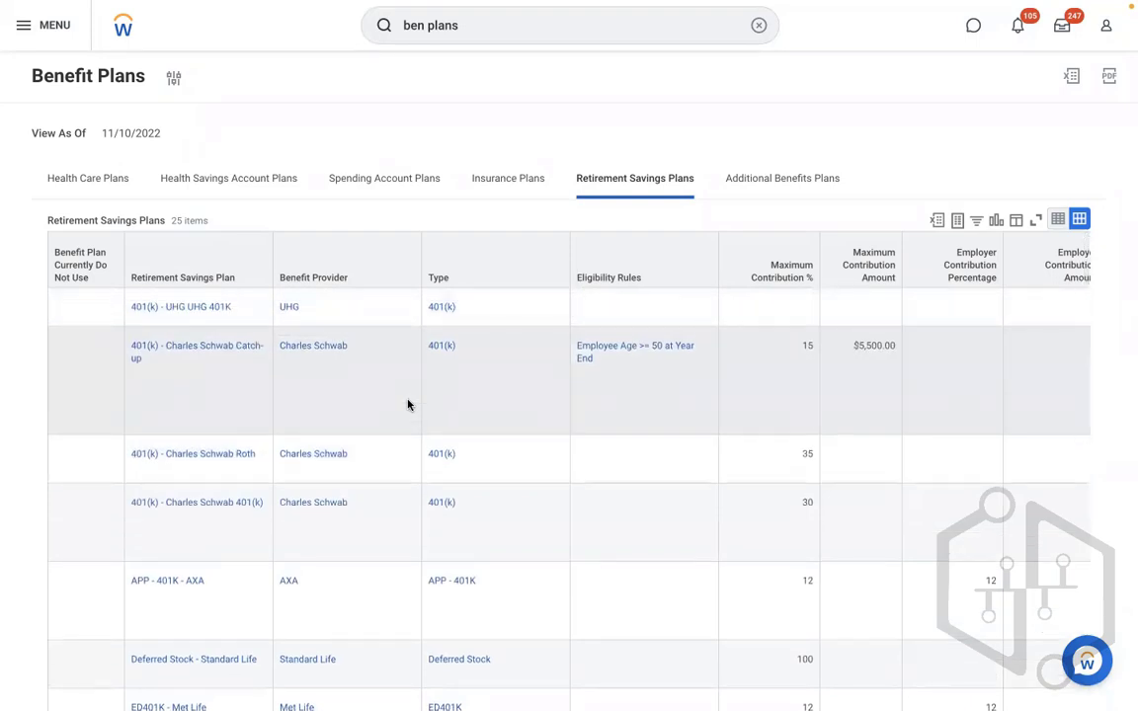
pyautogui.scroll(-3, 408, 404)
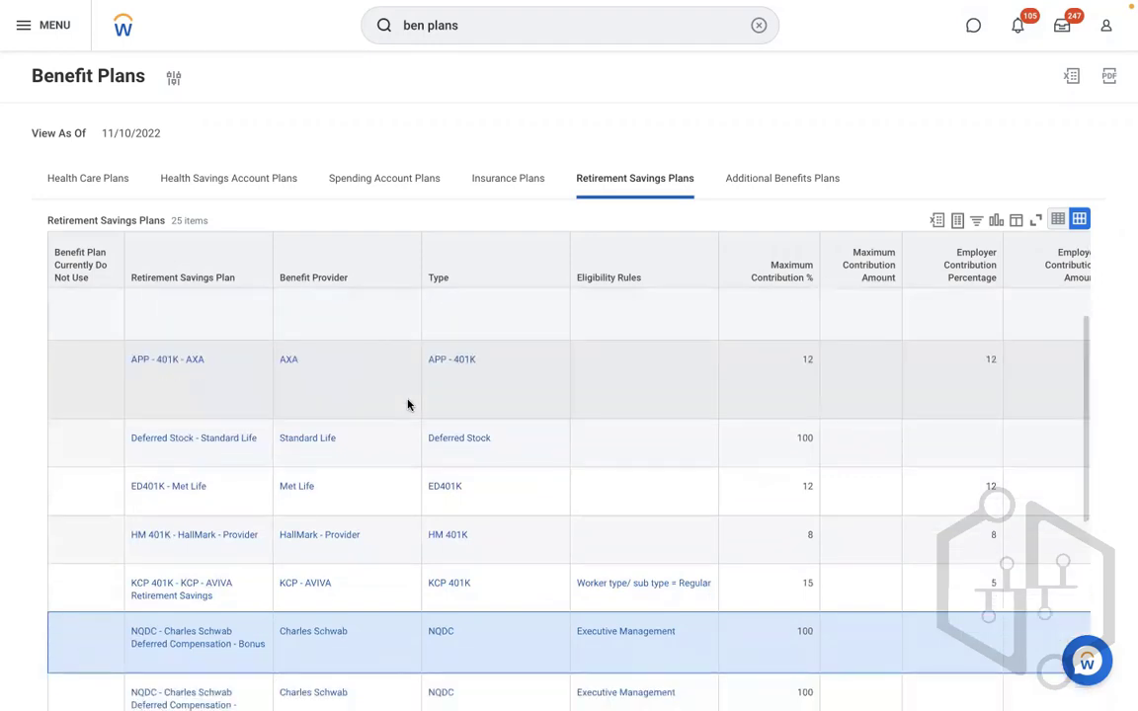
# - Filter the Retirement Savings Plan column to 'rbs' and copy the RBS 401K plan name
pyautogui.click(200, 250)
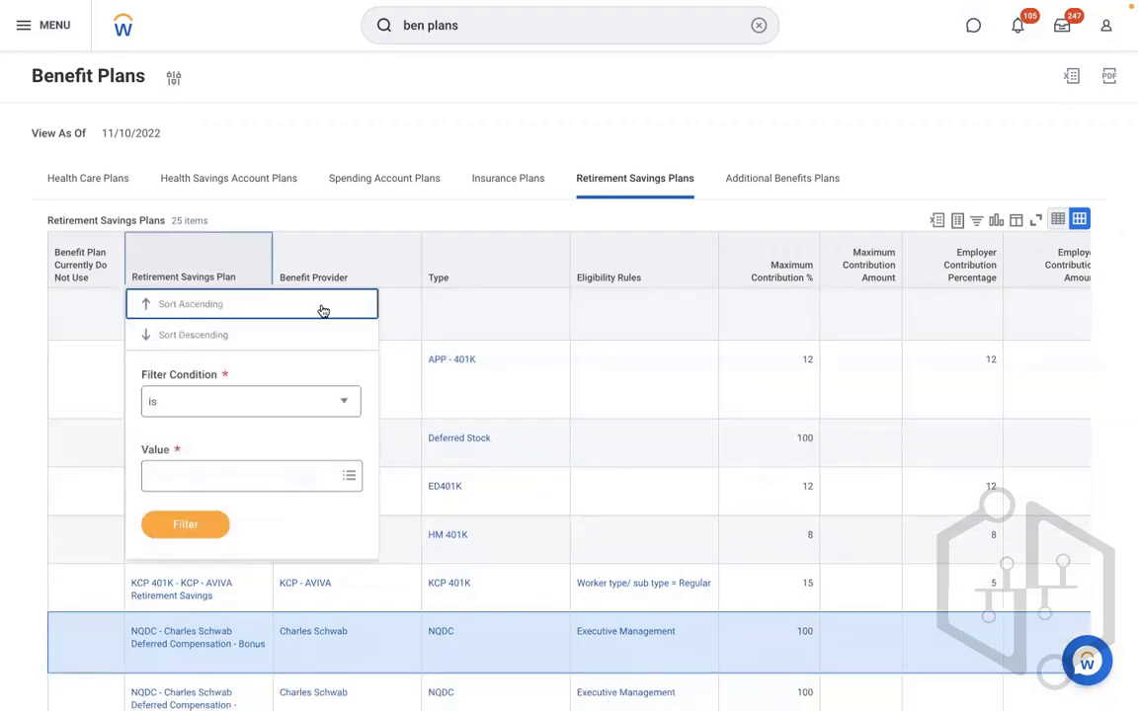
pyautogui.click(229, 466)
pyautogui.write('rbs')
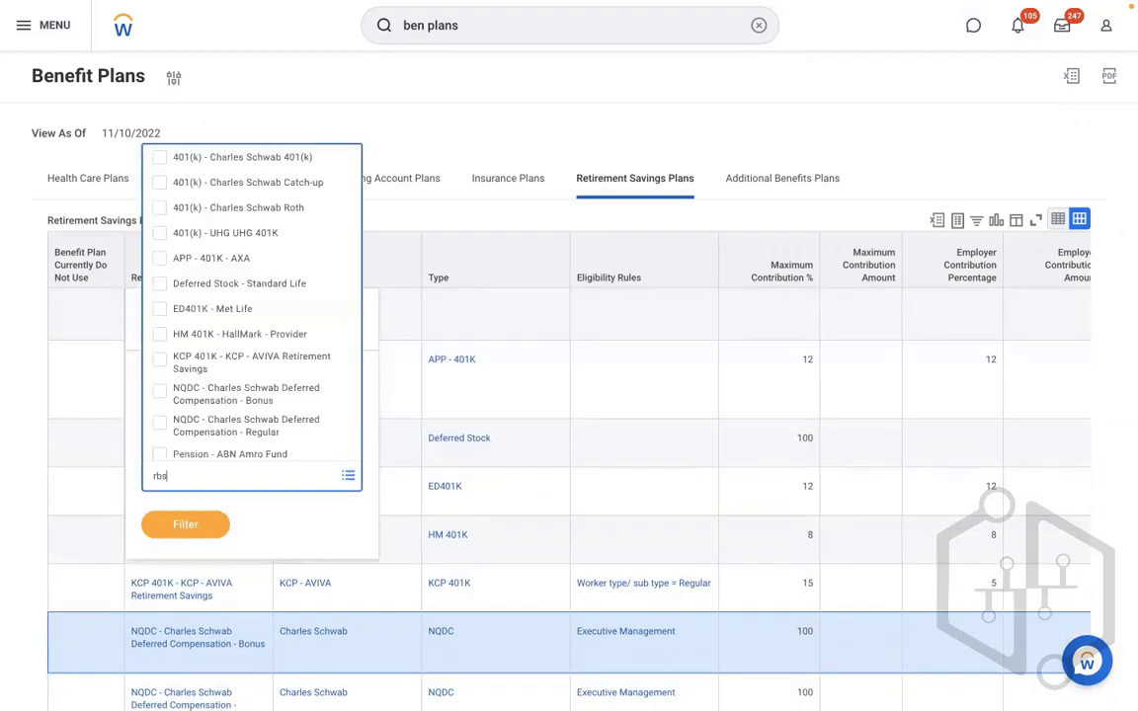
pyautogui.press('Return')
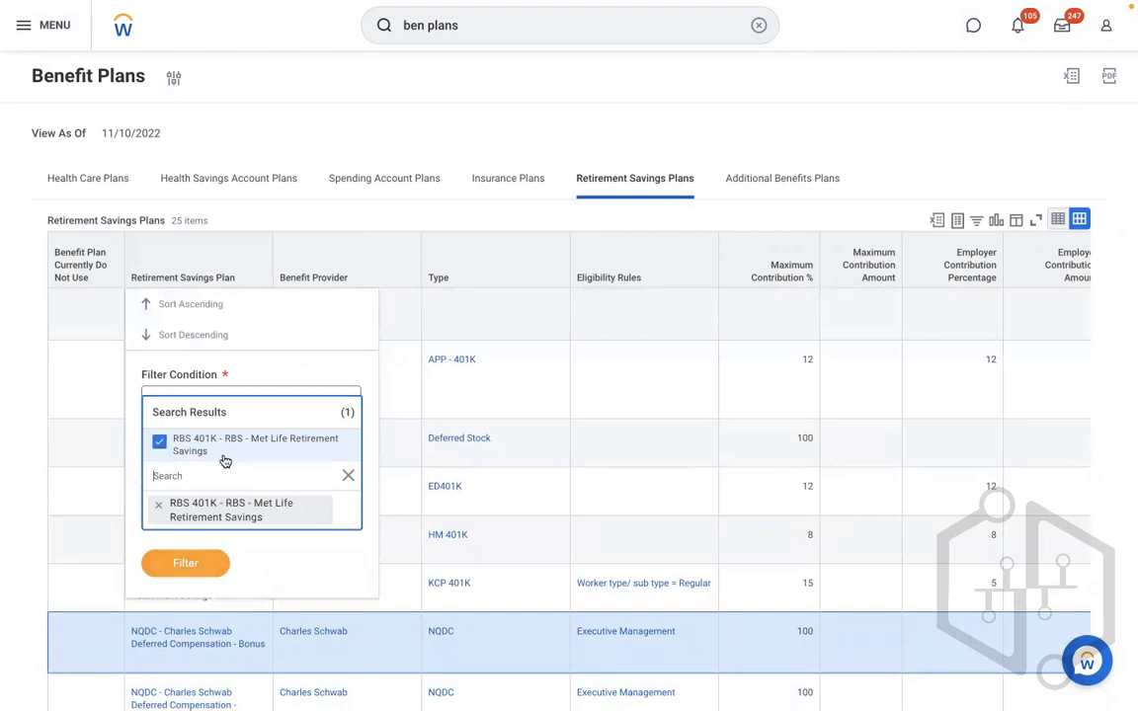
pyautogui.click(181, 559)
pyautogui.click(178, 531)
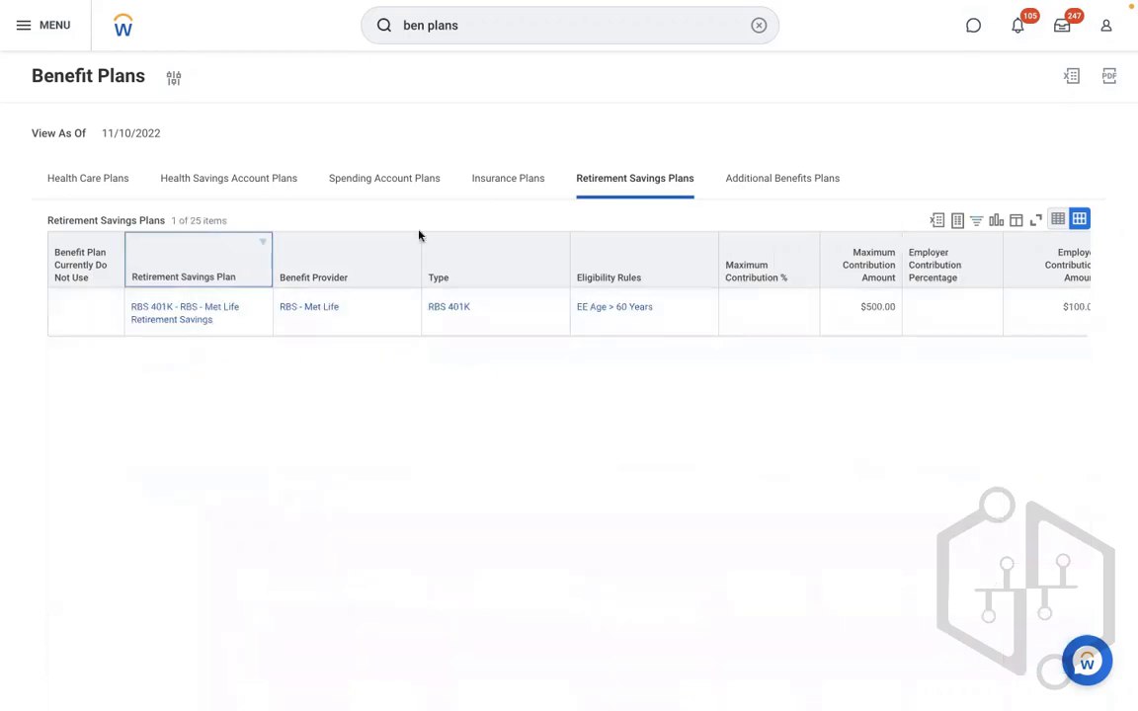
pyautogui.rightClick(225, 325)
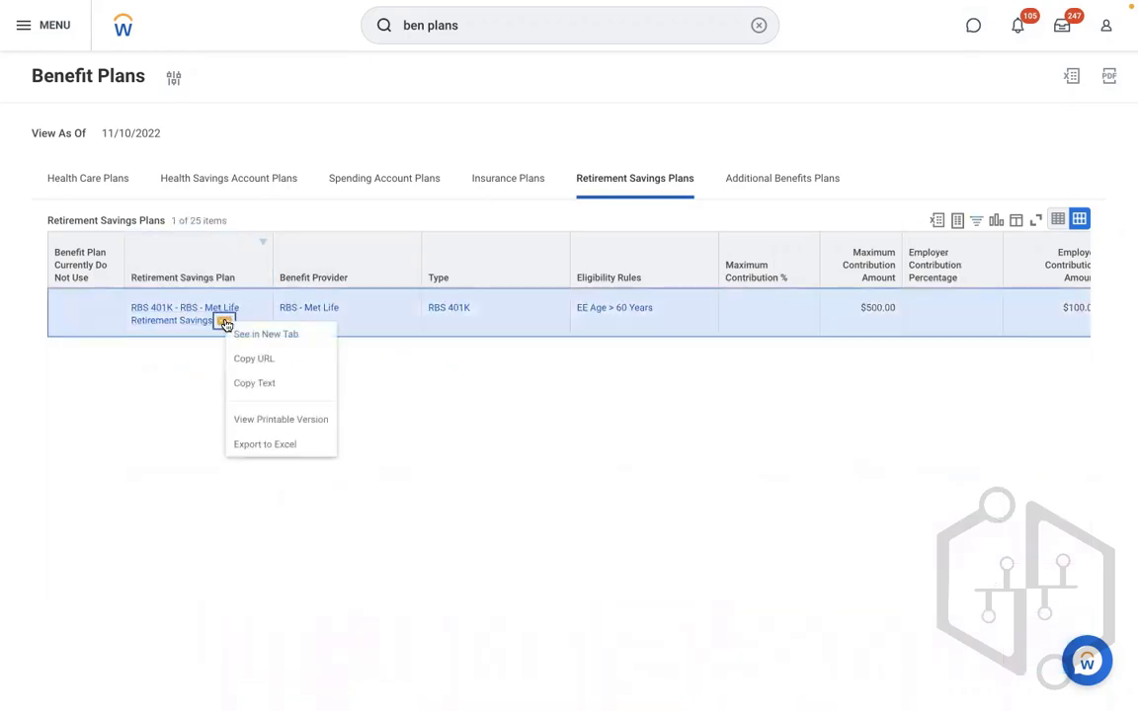
pyautogui.click(257, 383)
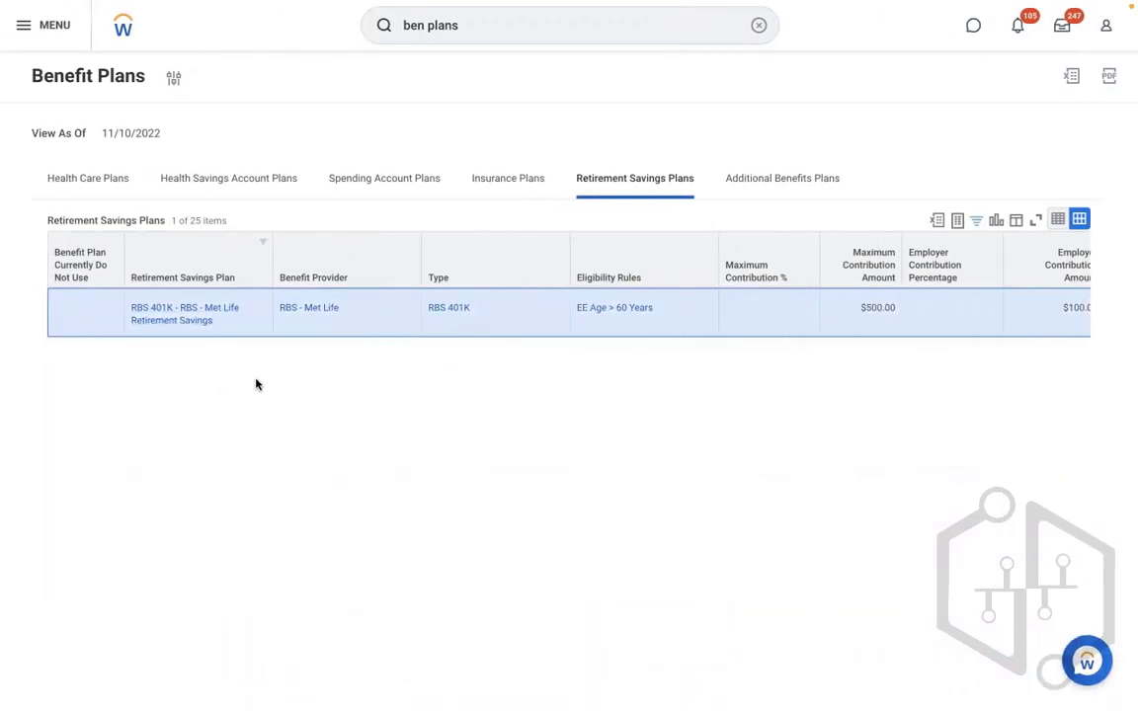
# - Paste the RBS 401K plan name on a new line in the Word document
pyautogui.hotkey('ctrl', 'Left')
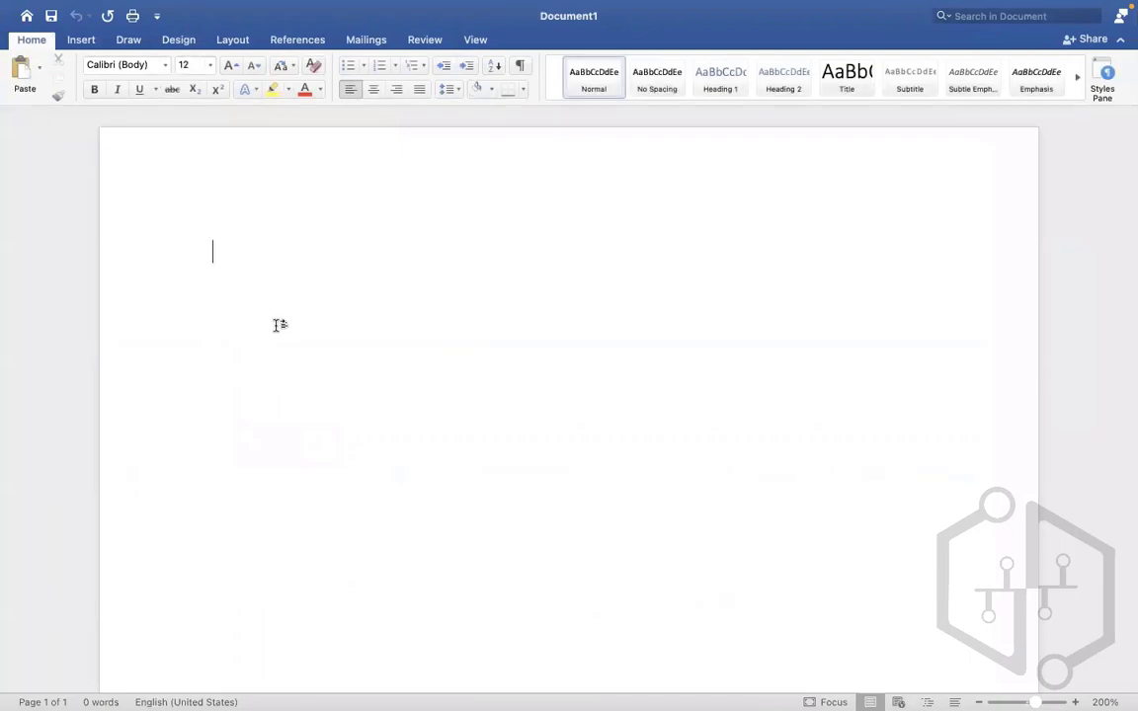
pyautogui.press('Return')
pyautogui.press('super+v')
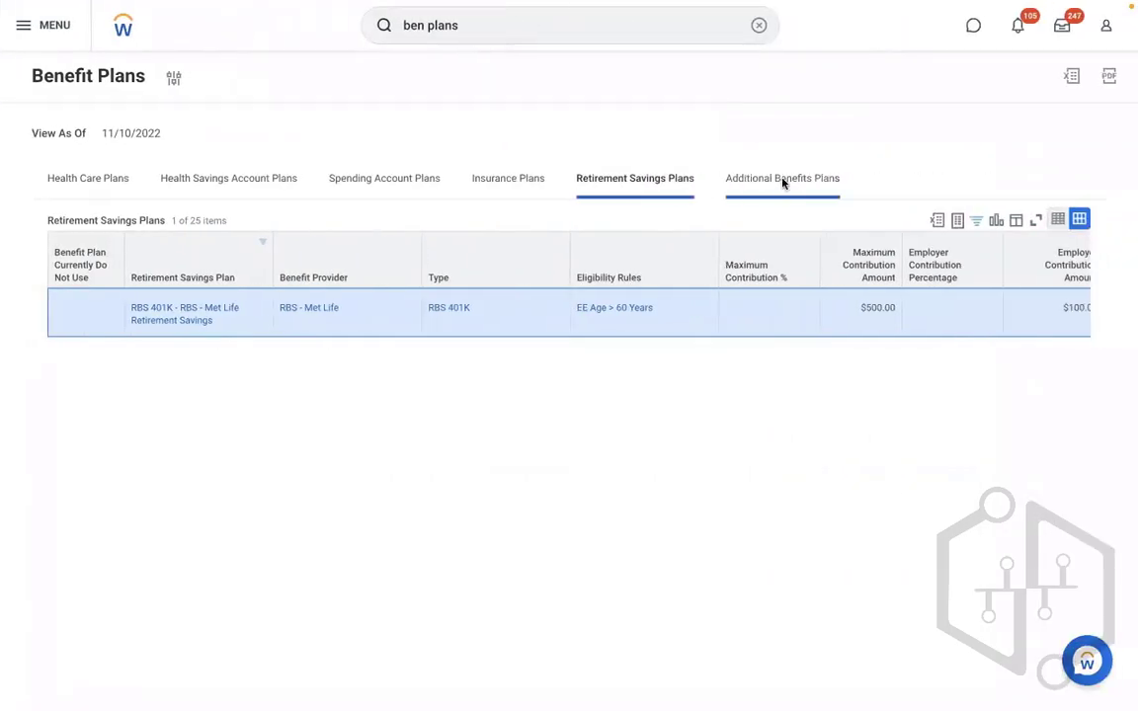
# - In Additional Benefits Plans, copy the Commuter Spending - Aetna AMD USA plan name
pyautogui.click(783, 180)
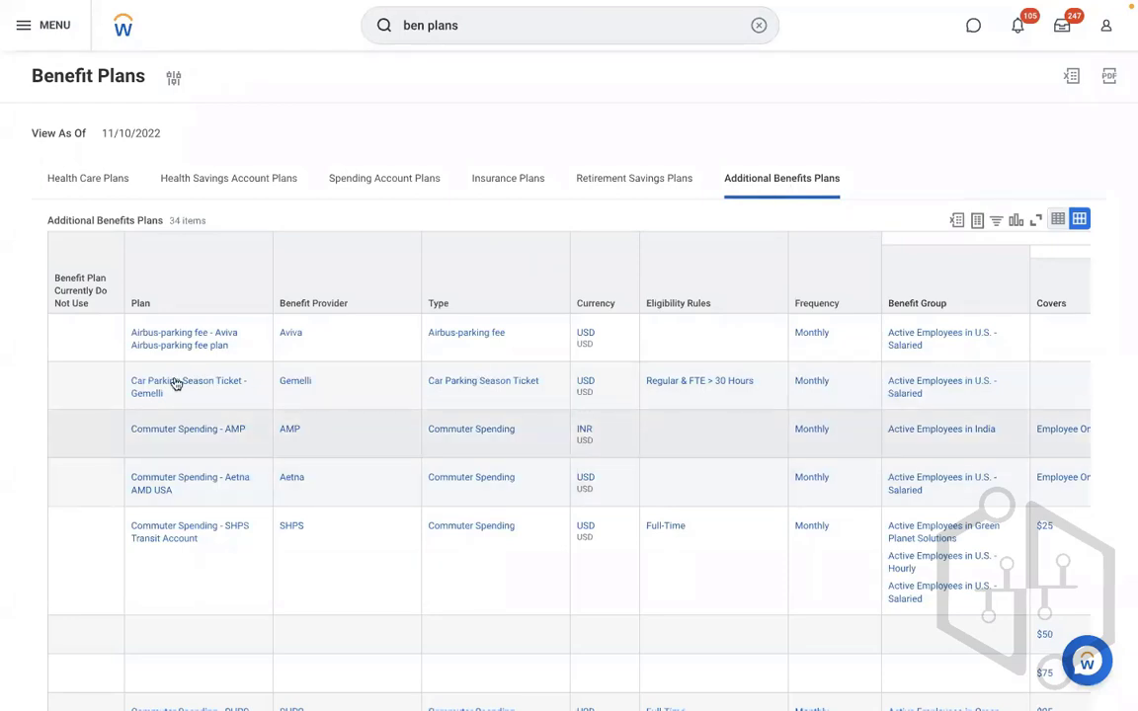
pyautogui.click(335, 539)
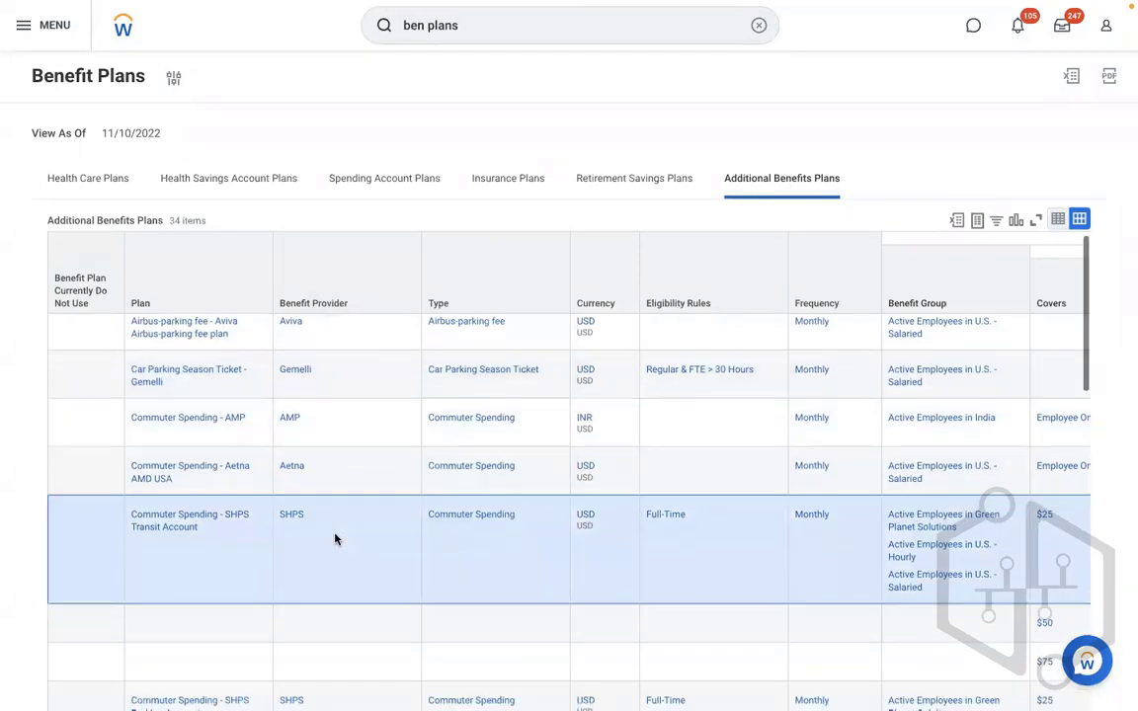
pyautogui.scroll(-5, 335, 538)
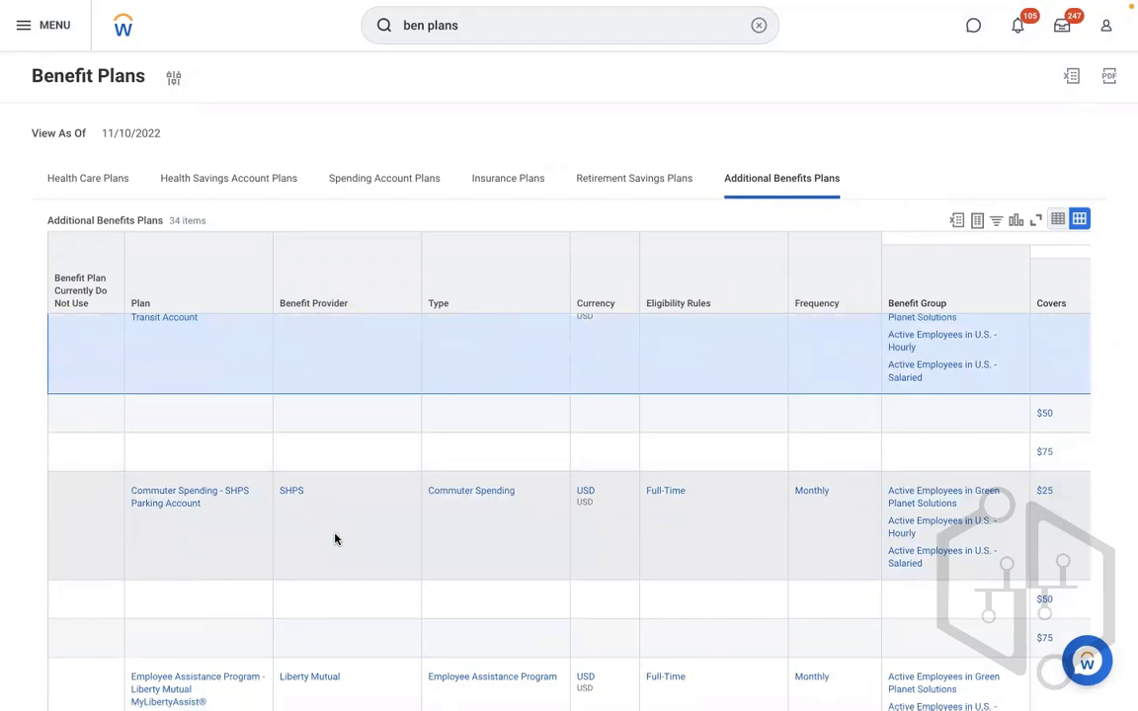
pyautogui.scroll(-2, 335, 538)
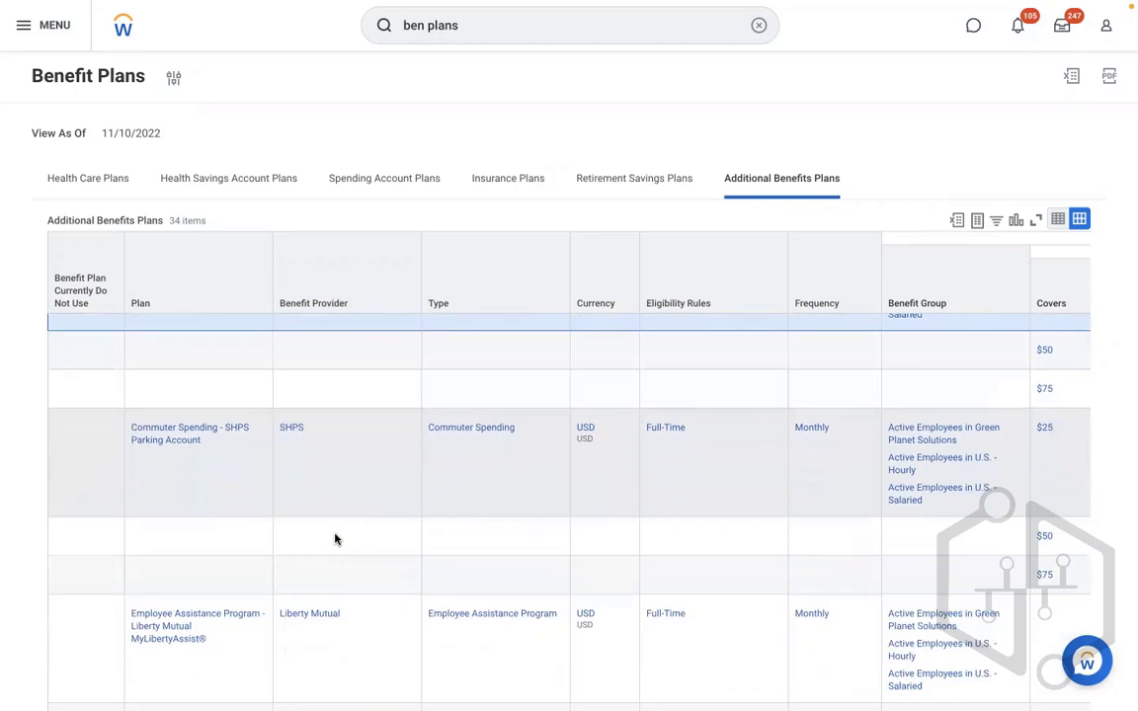
pyautogui.scroll(7, 334, 539)
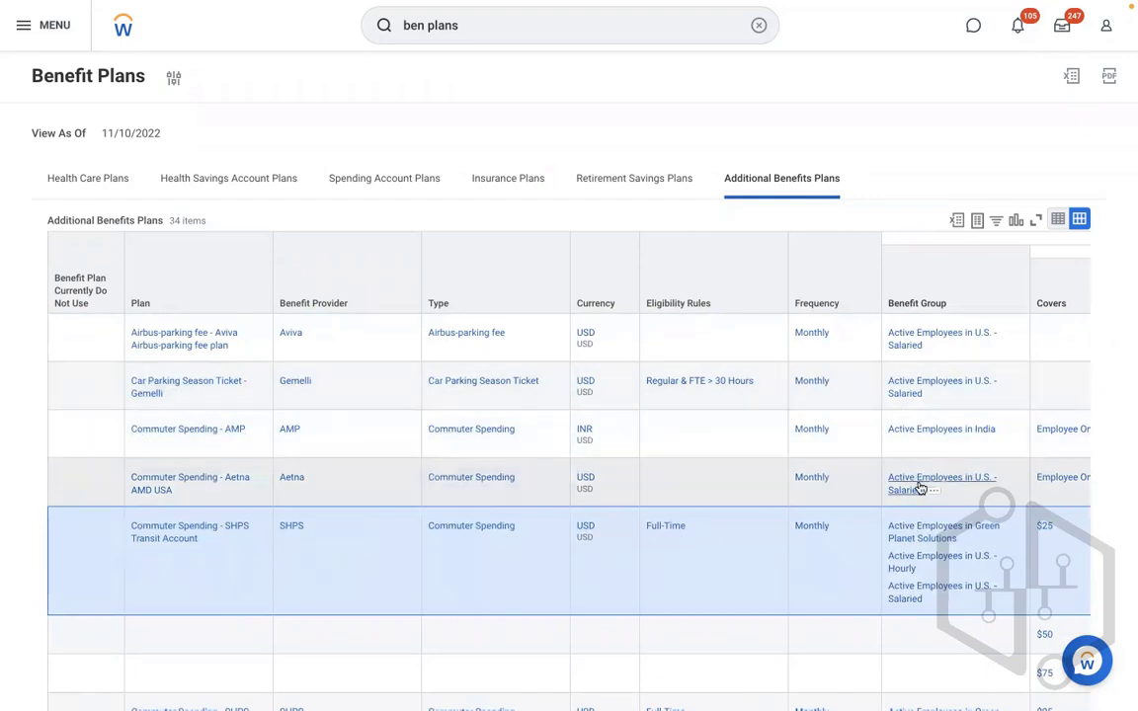
pyautogui.rightClick(187, 493)
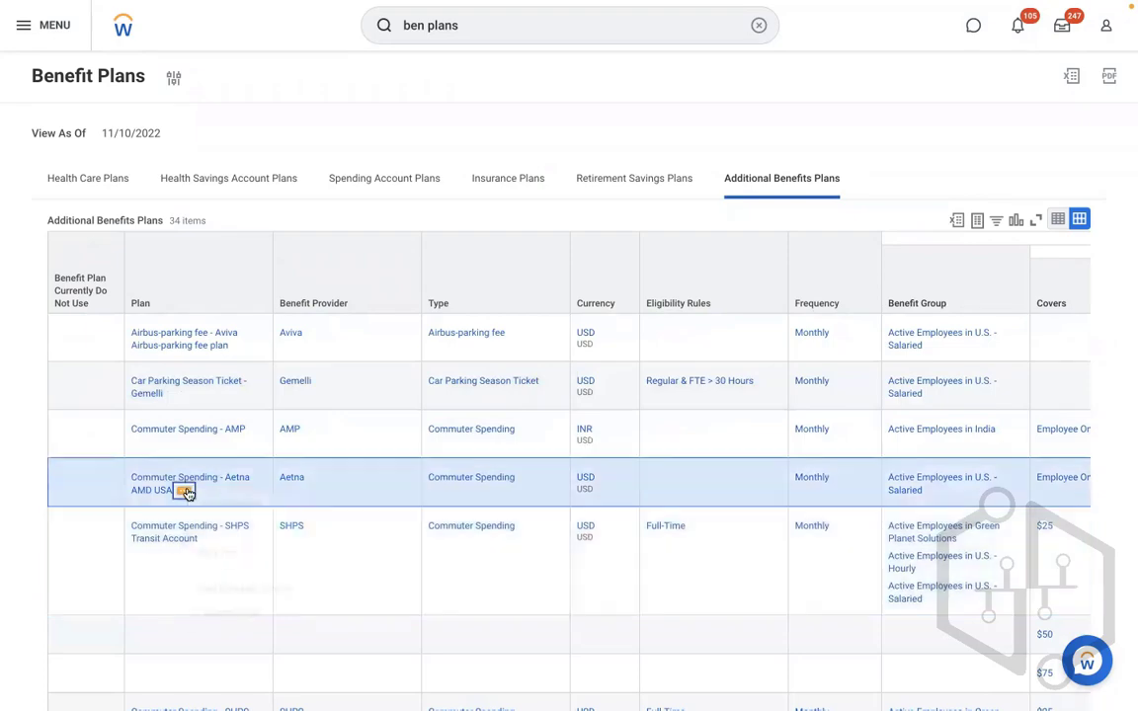
pyautogui.click(216, 552)
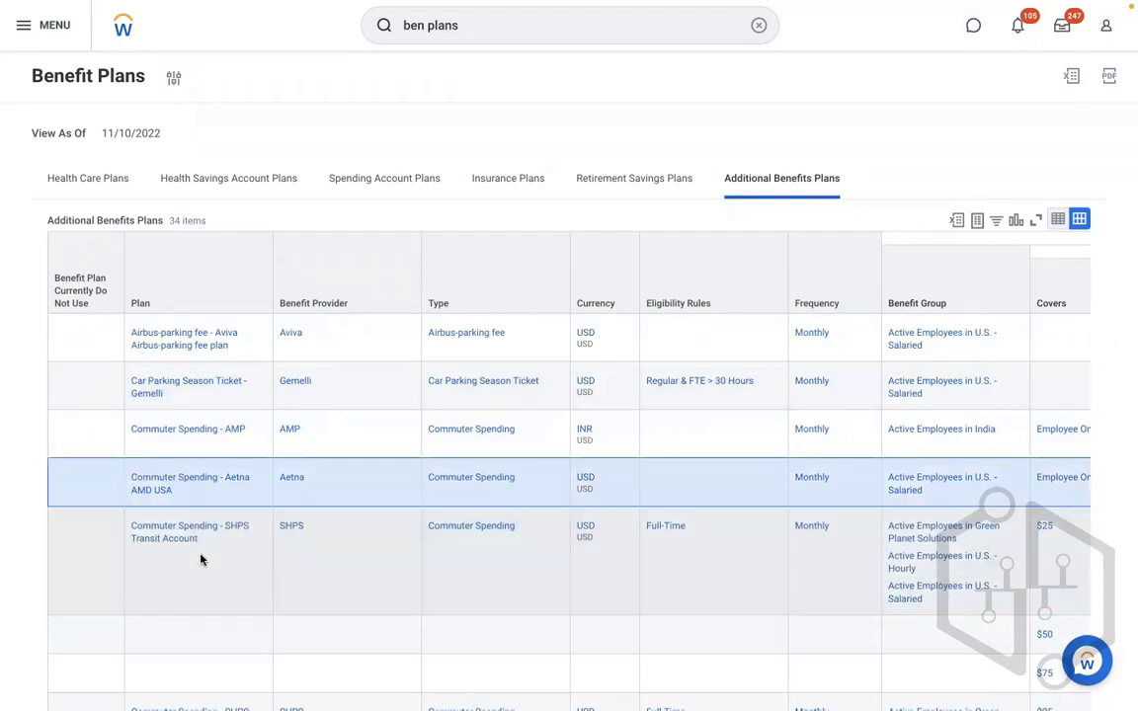
# - Paste Commuter Spending - Aetna AMD USA on a new line below the RBS plan
pyautogui.hotkey('ctrl', 'Left')
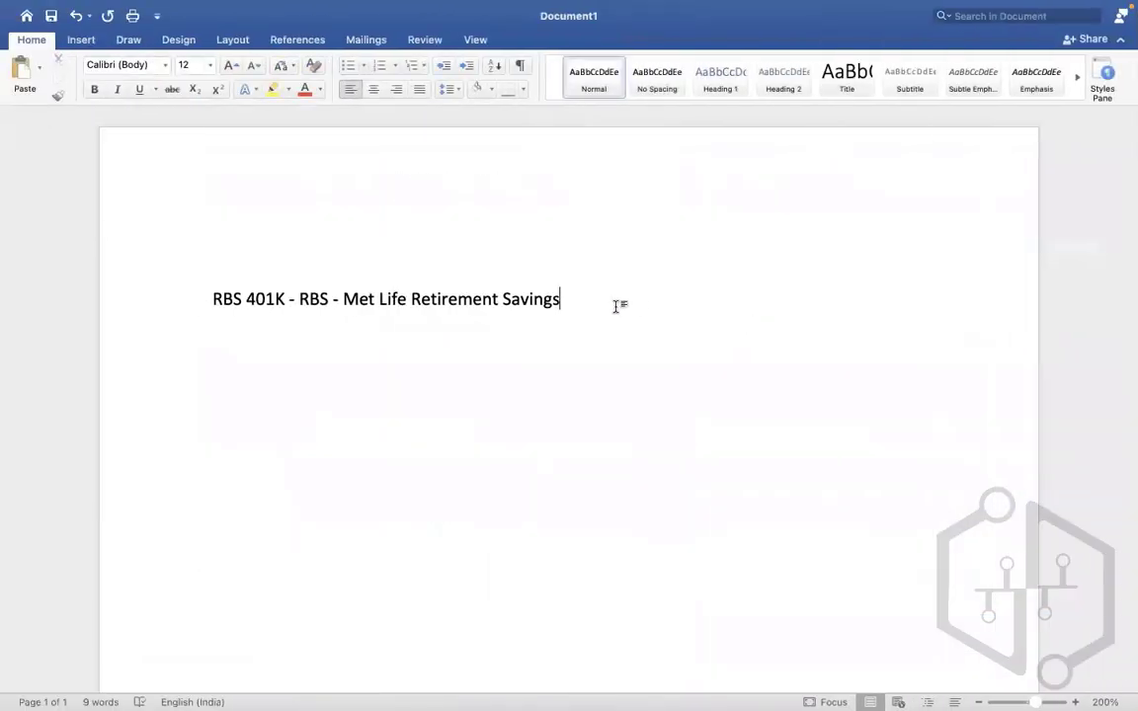
pyautogui.press('Return')
pyautogui.press('Return')
pyautogui.press('super+v')
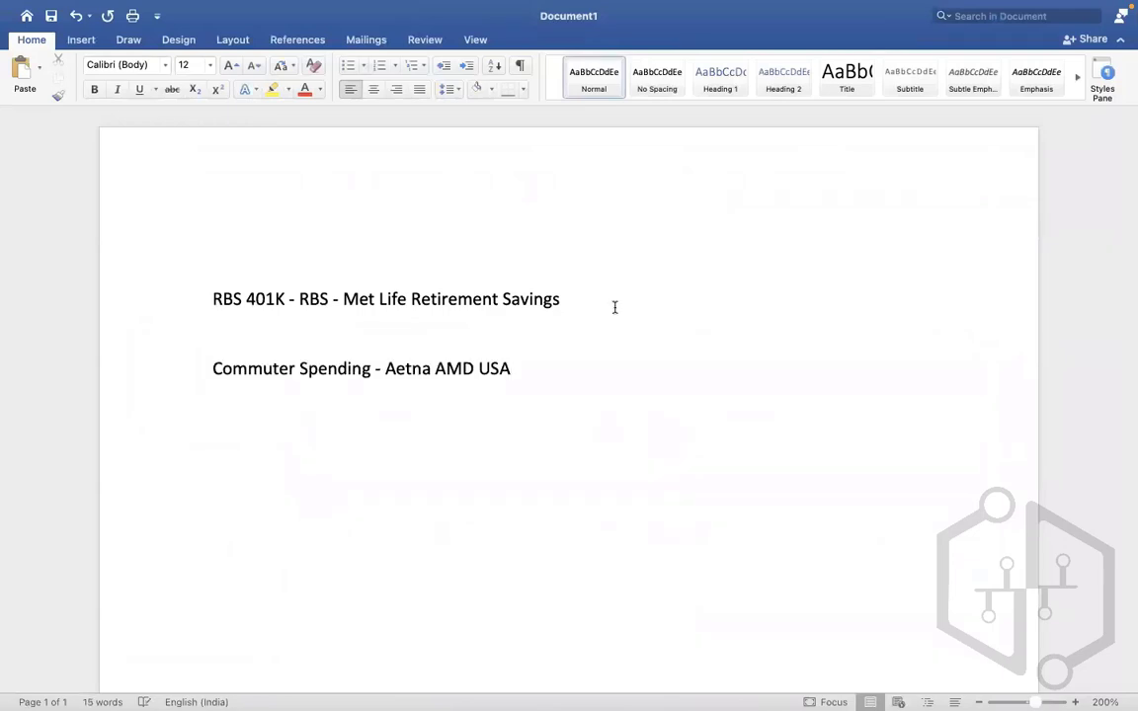
# - Add the heading 'Cross Plan Dependency' above the RBS line and tidy the blank lines
pyautogui.click(254, 220)
pyautogui.write('Cross Plan Depen')
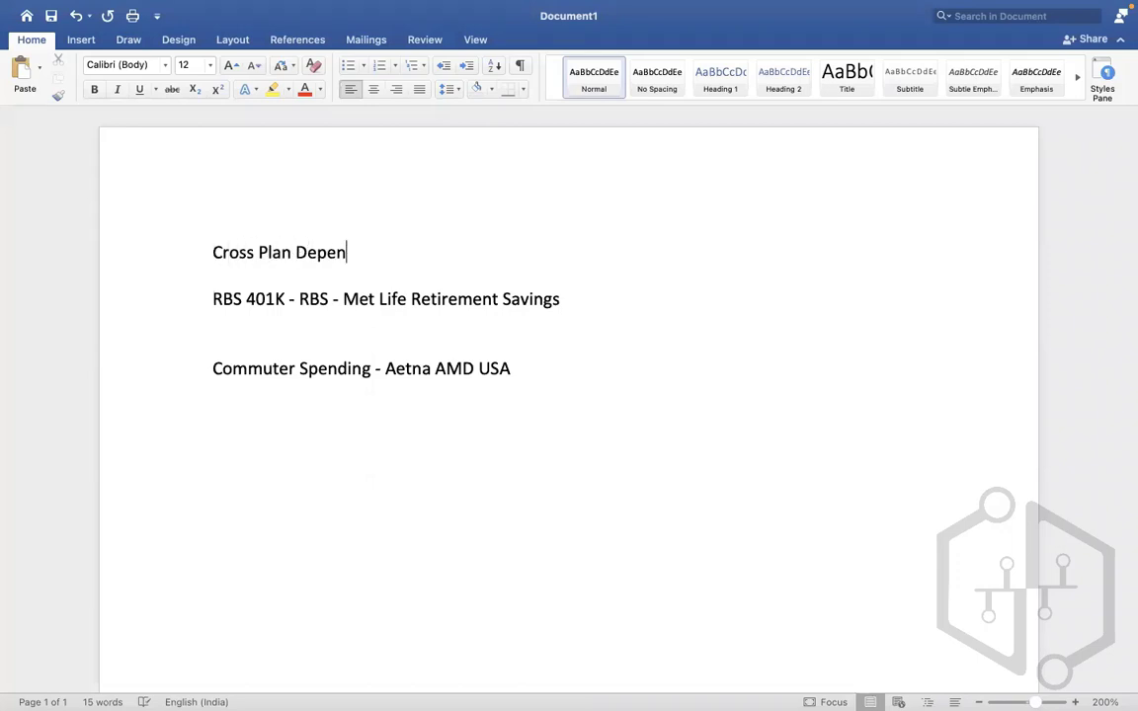
pyautogui.write('denci')
pyautogui.press('BackSpace')
pyautogui.write('y')
pyautogui.click(210, 299)
pyautogui.press('Return')
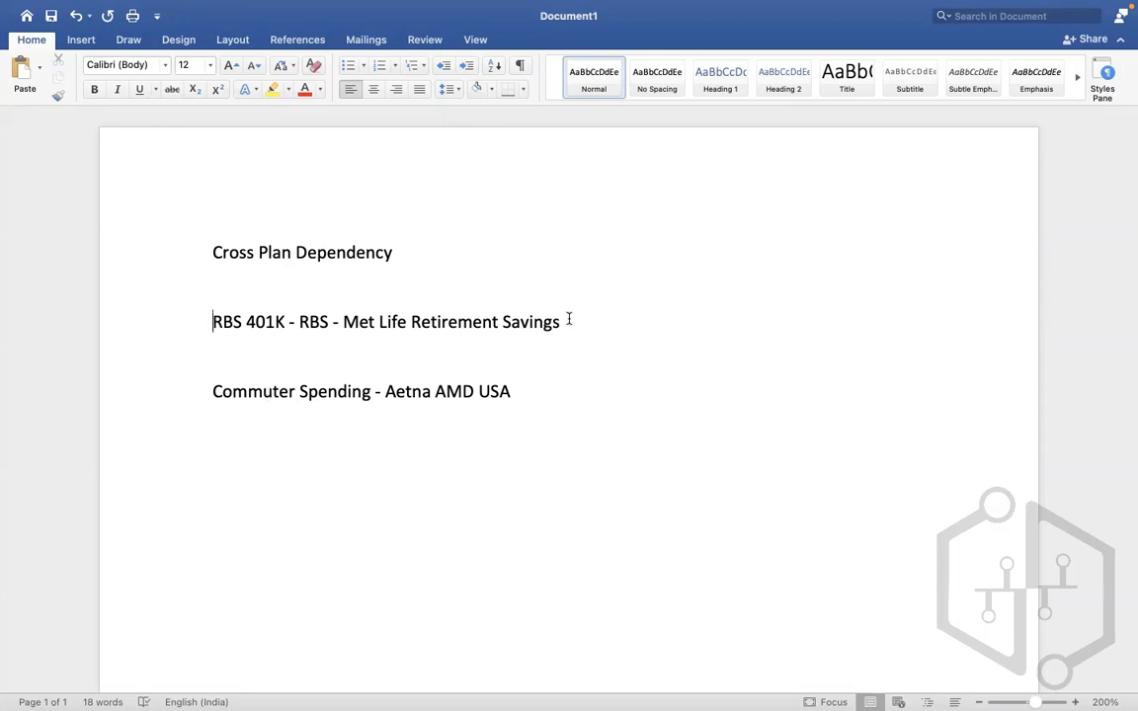
pyautogui.moveTo(526, 394); pyautogui.dragTo(275, 376)
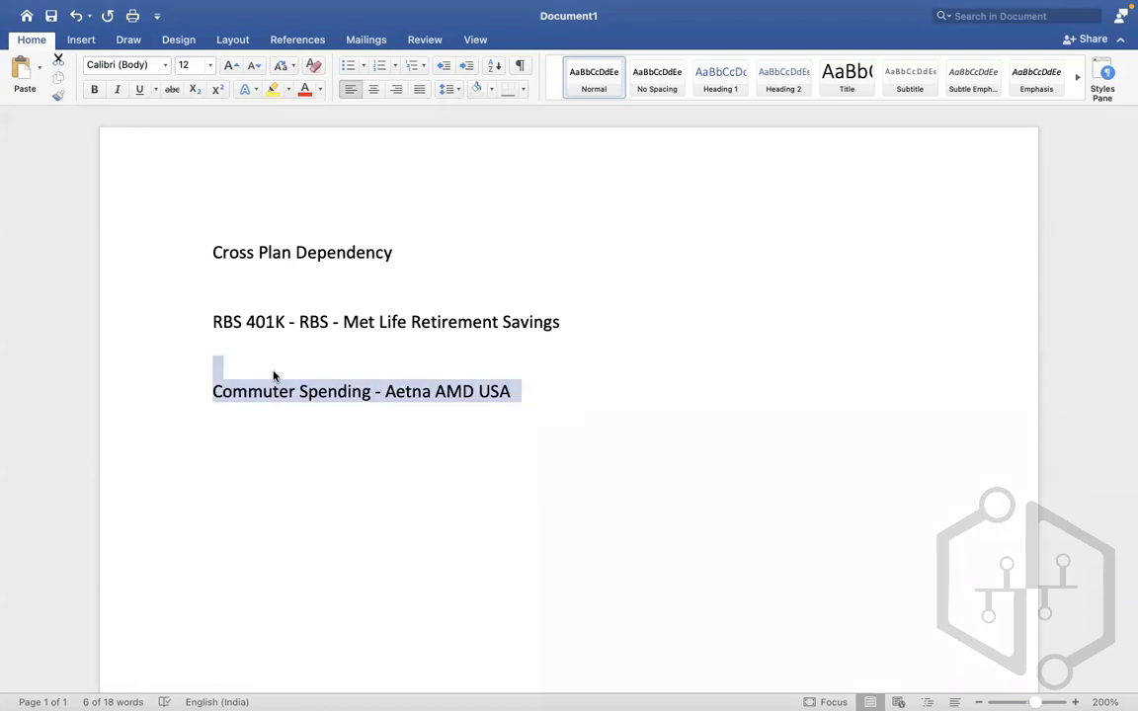
pyautogui.click(427, 343)
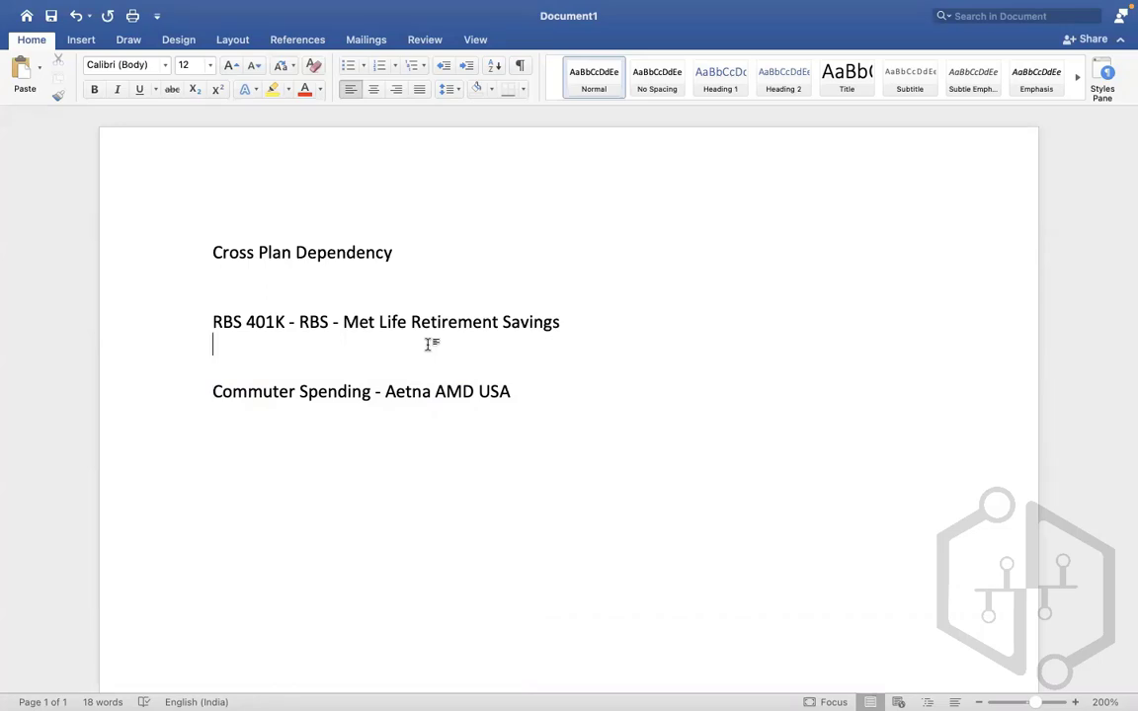
pyautogui.hotkey('ctrl', 'Right')
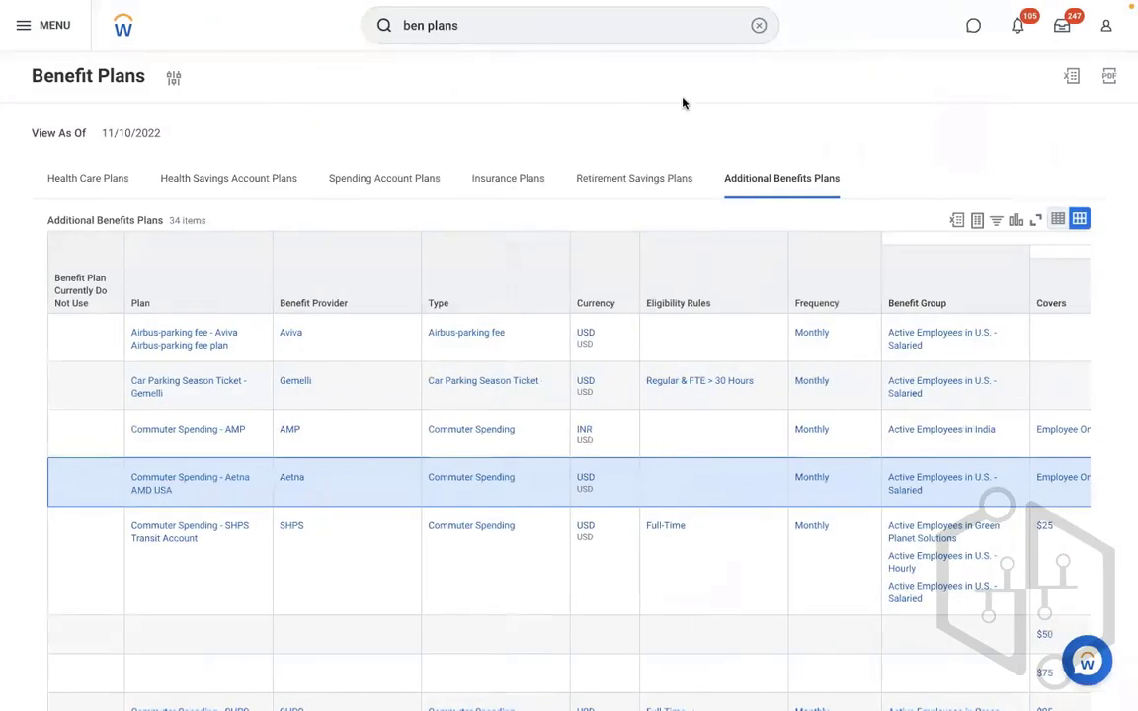
# - Start Create Cross Plan Enrollment Prerequisite with effective date 1 November 2022
pyautogui.click(760, 33)
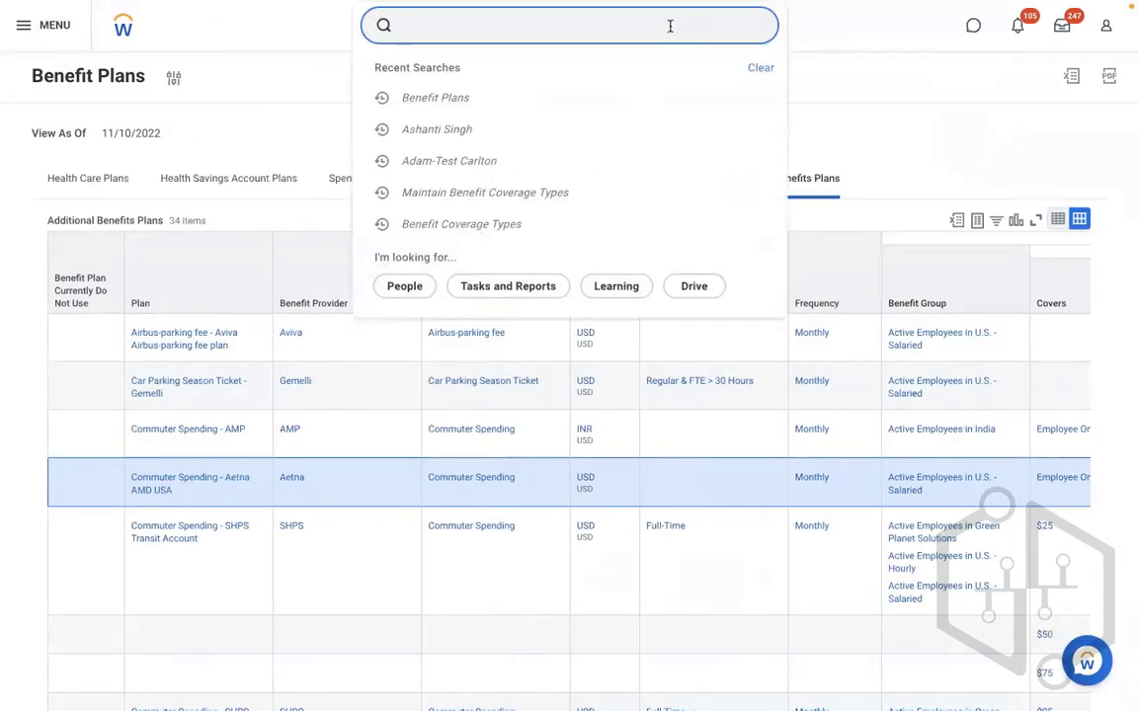
pyautogui.write('create cross plan dep')
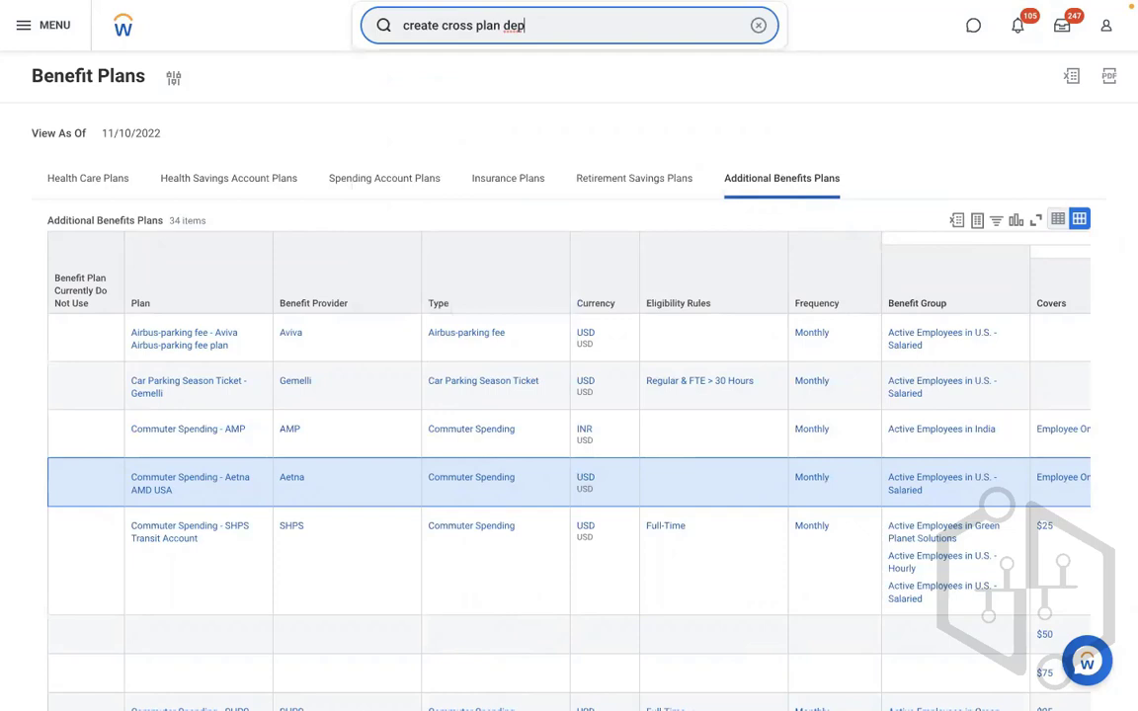
pyautogui.press('BackSpace')
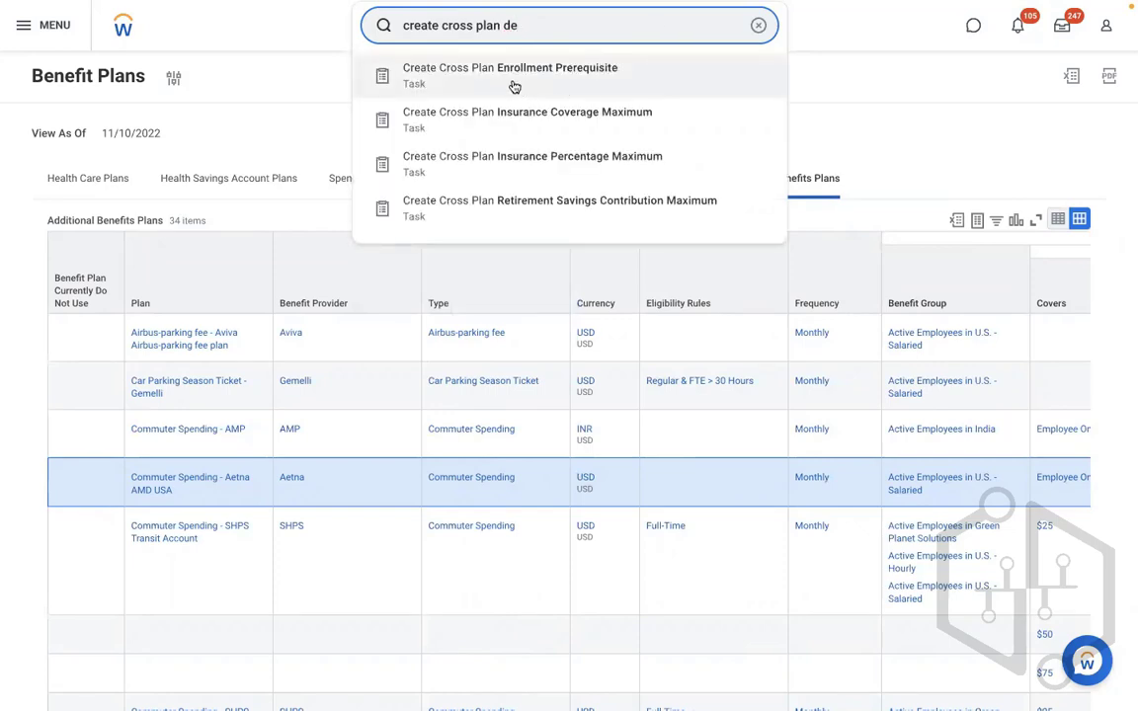
pyautogui.click(514, 87)
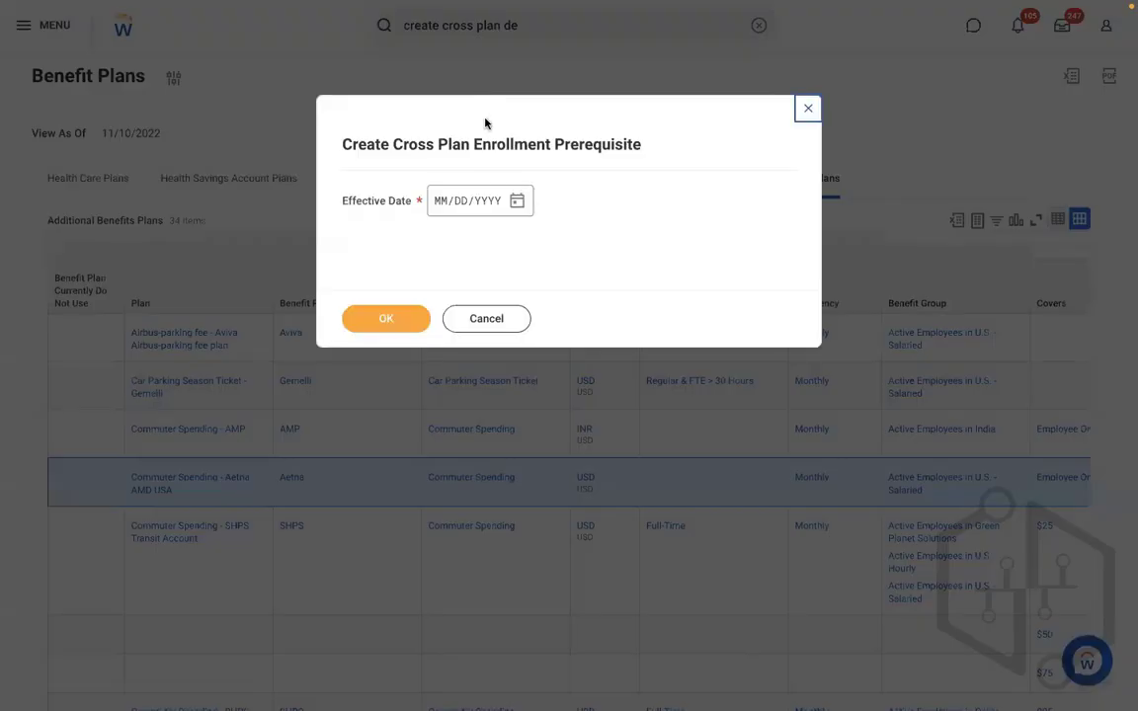
pyautogui.click(436, 202)
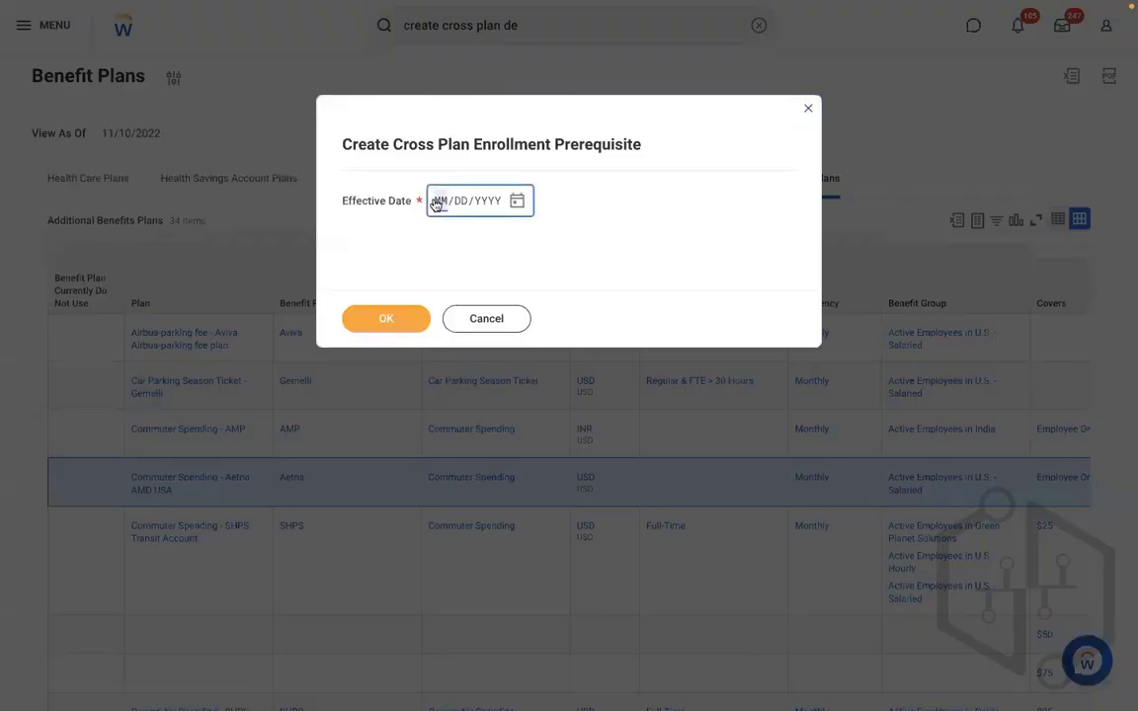
pyautogui.click(517, 201)
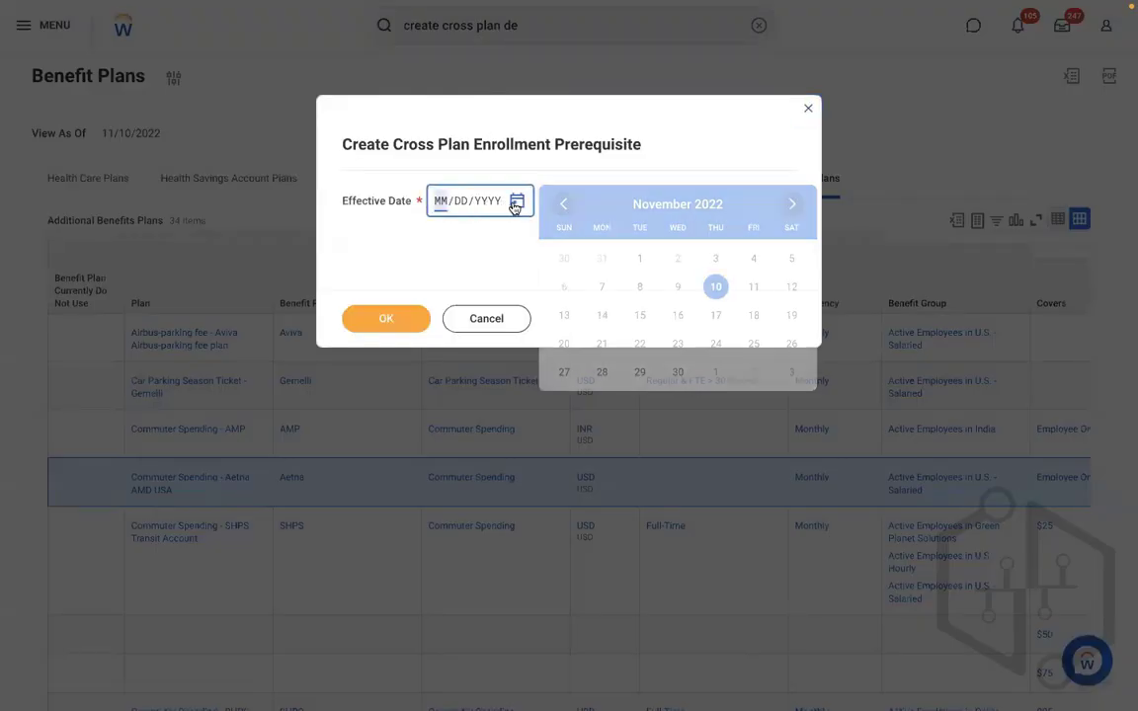
pyautogui.click(637, 261)
pyautogui.click(386, 319)
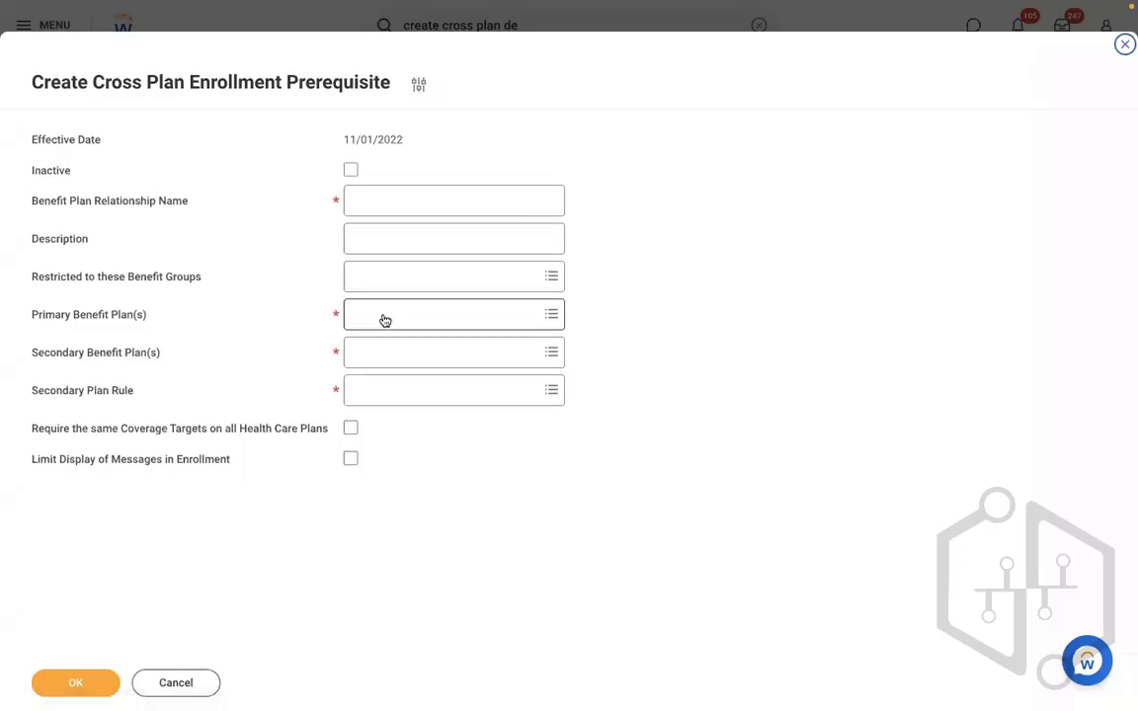
# - Enter the name 'Select either 401k or Commuting plan' and a description about choosing either plan
pyautogui.click(400, 188)
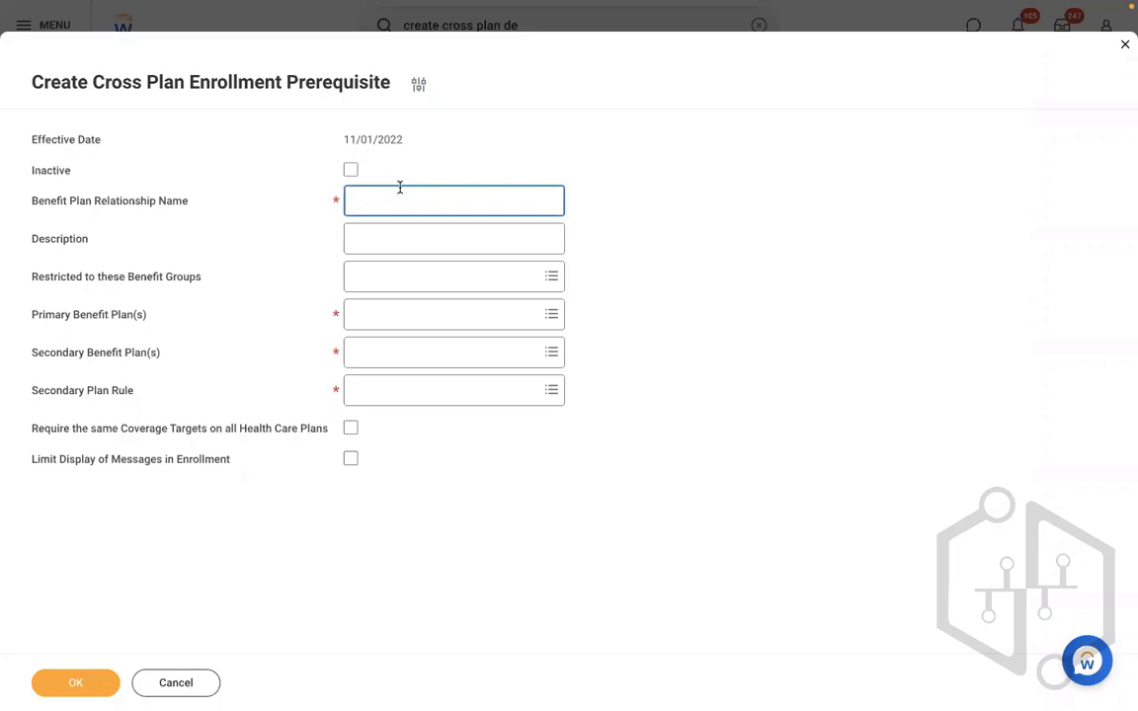
pyautogui.write('Select either 401k or')
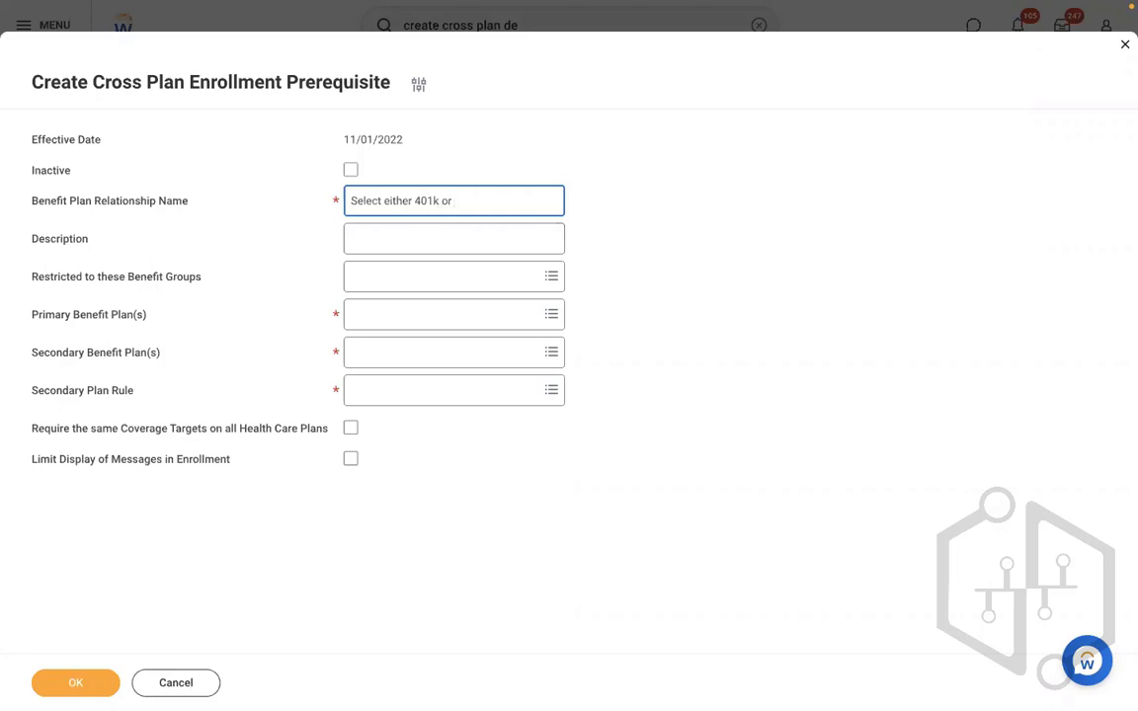
pyautogui.write(' Commuting plan')
pyautogui.click(401, 242)
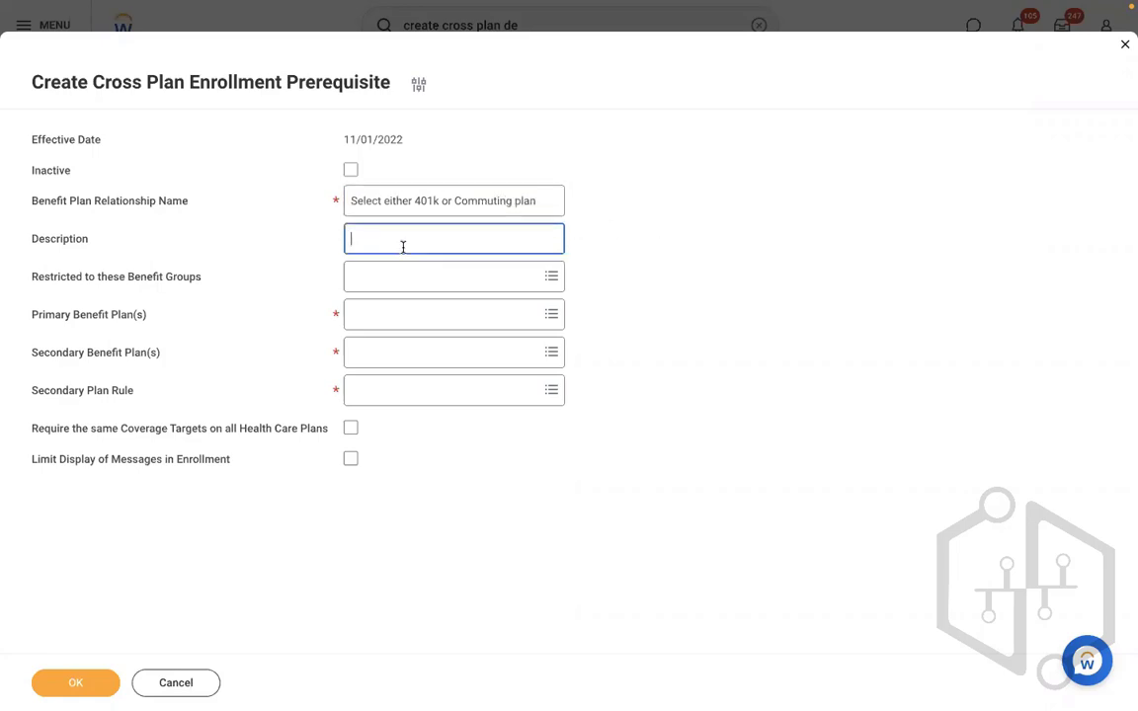
pyautogui.write('Please select either of the plan 401')
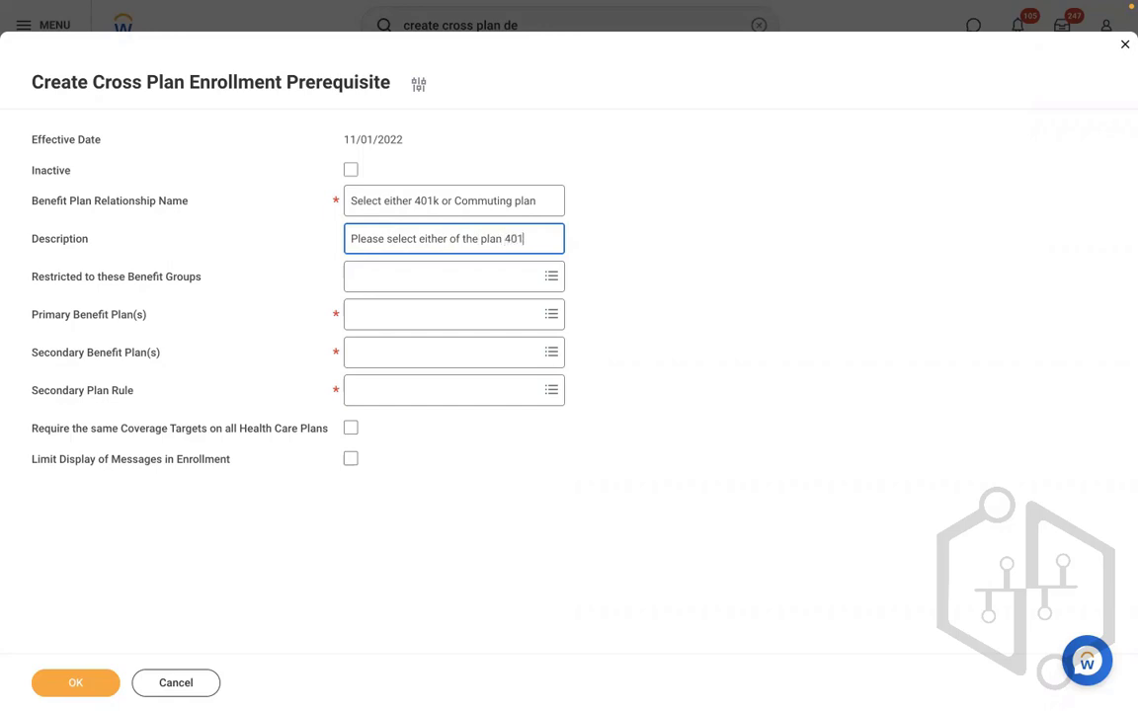
pyautogui.write('k o')
pyautogui.write('r Commu')
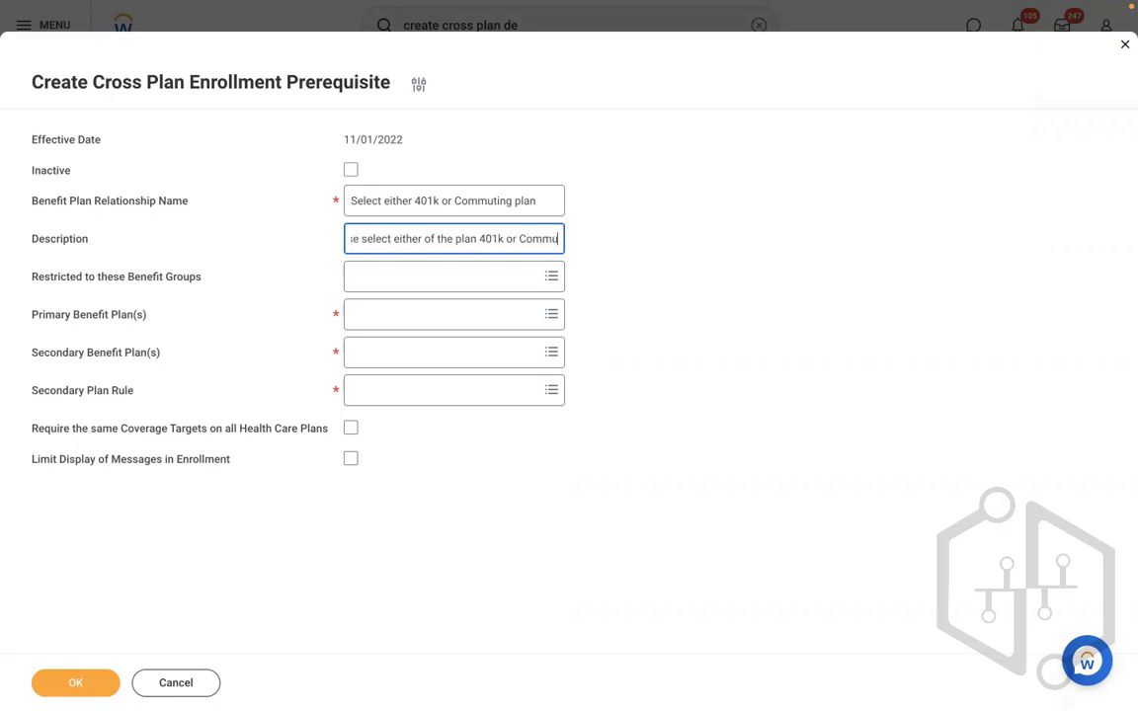
pyautogui.write('ting plan')
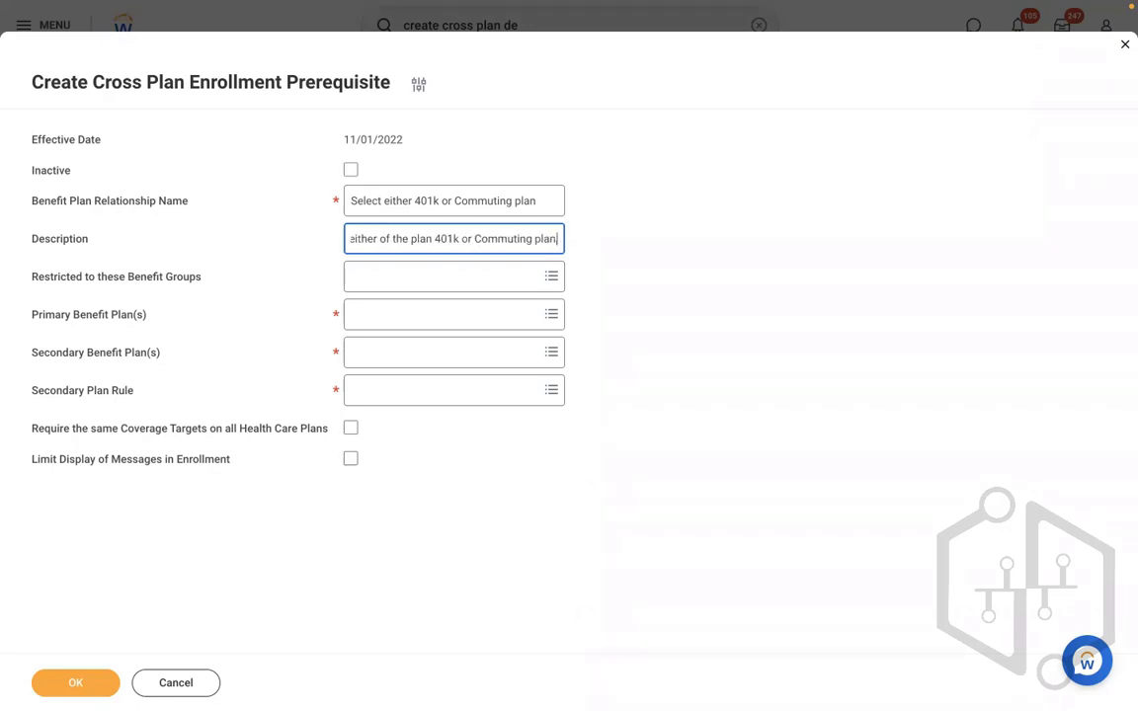
pyautogui.write(', both plans can')
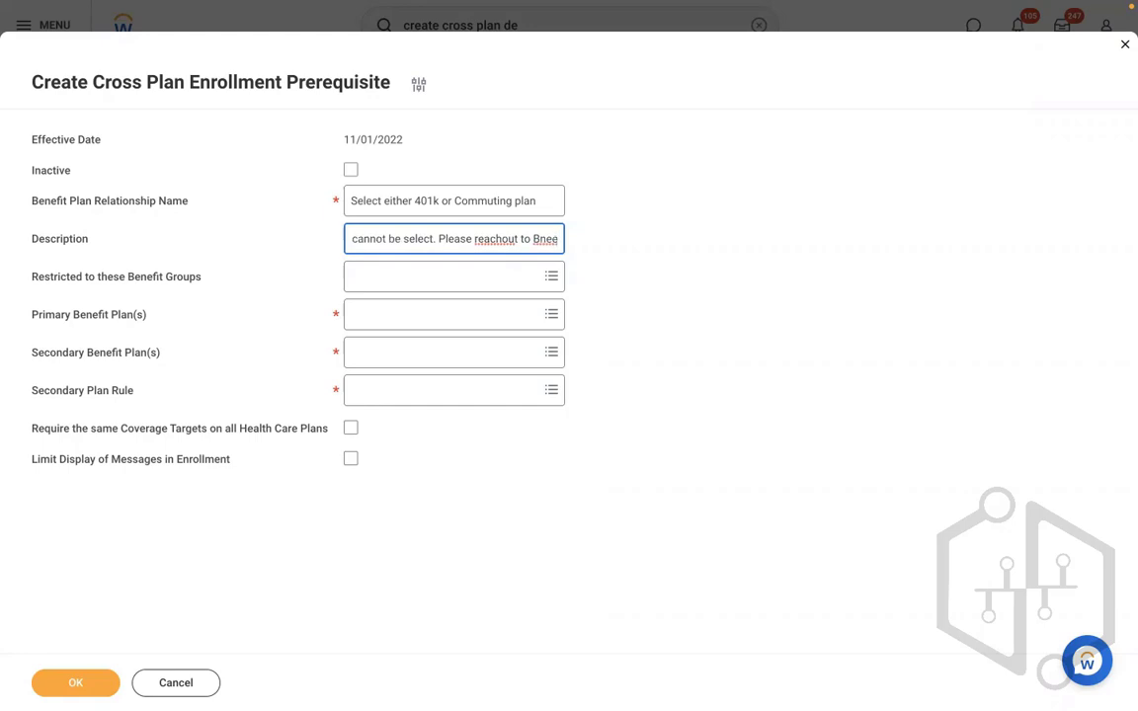
pyautogui.write('enefit partne')
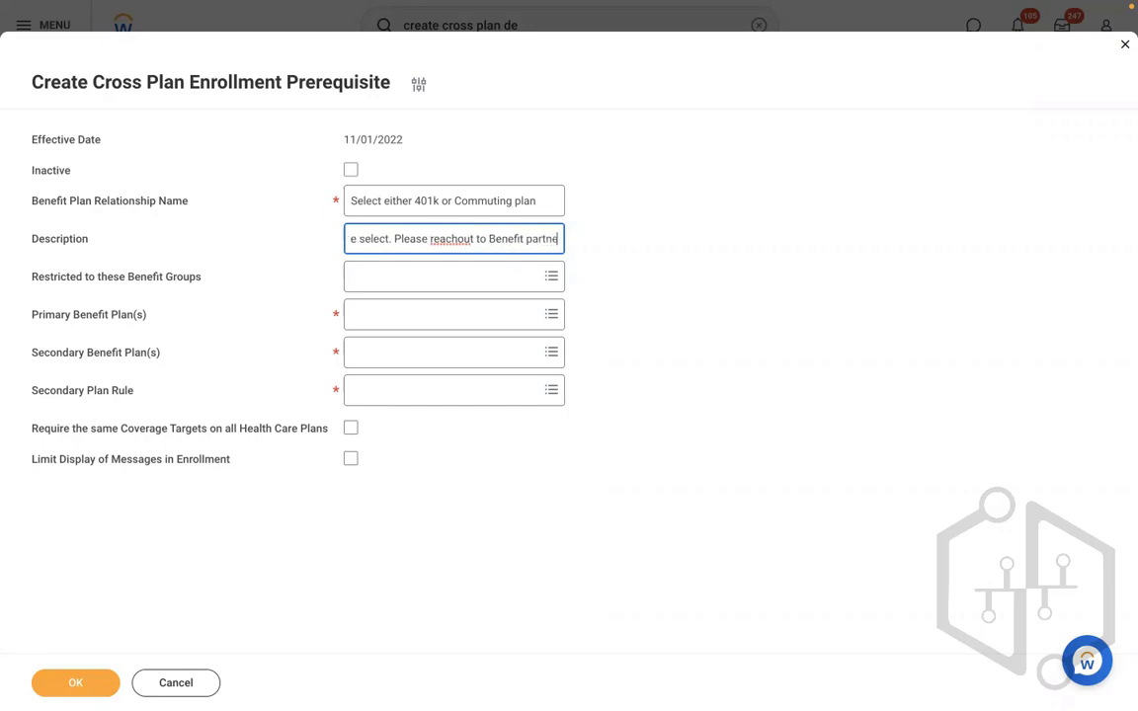
pyautogui.write('r if yo')
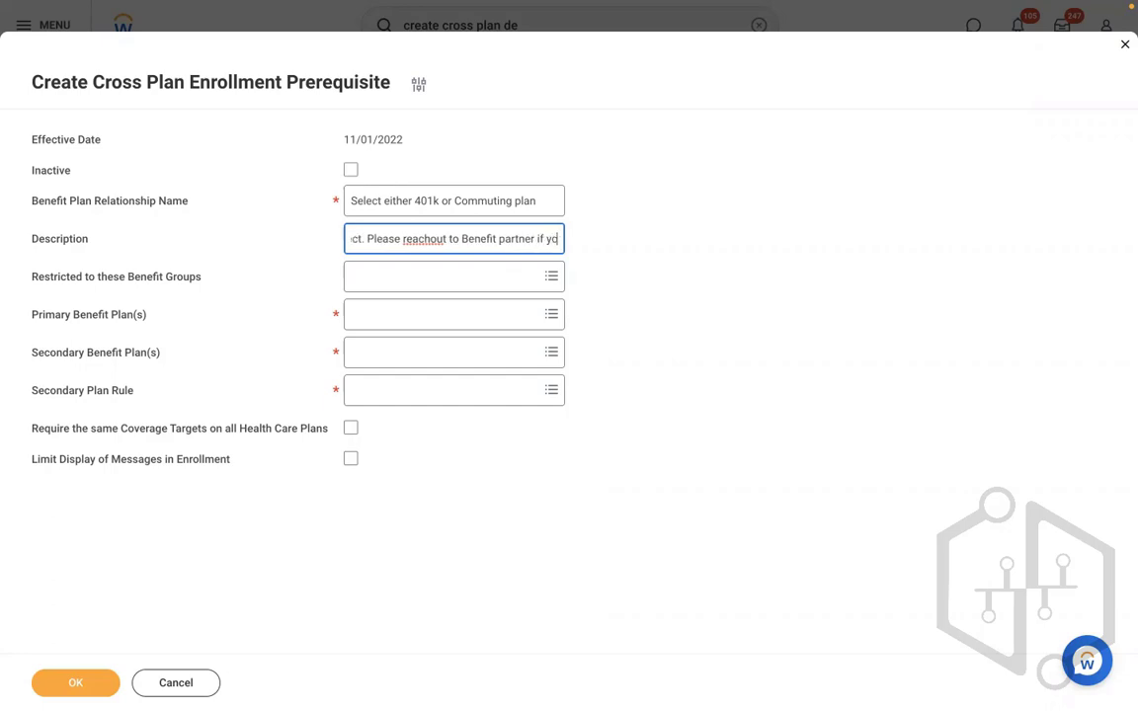
pyautogui.write('u have any q')
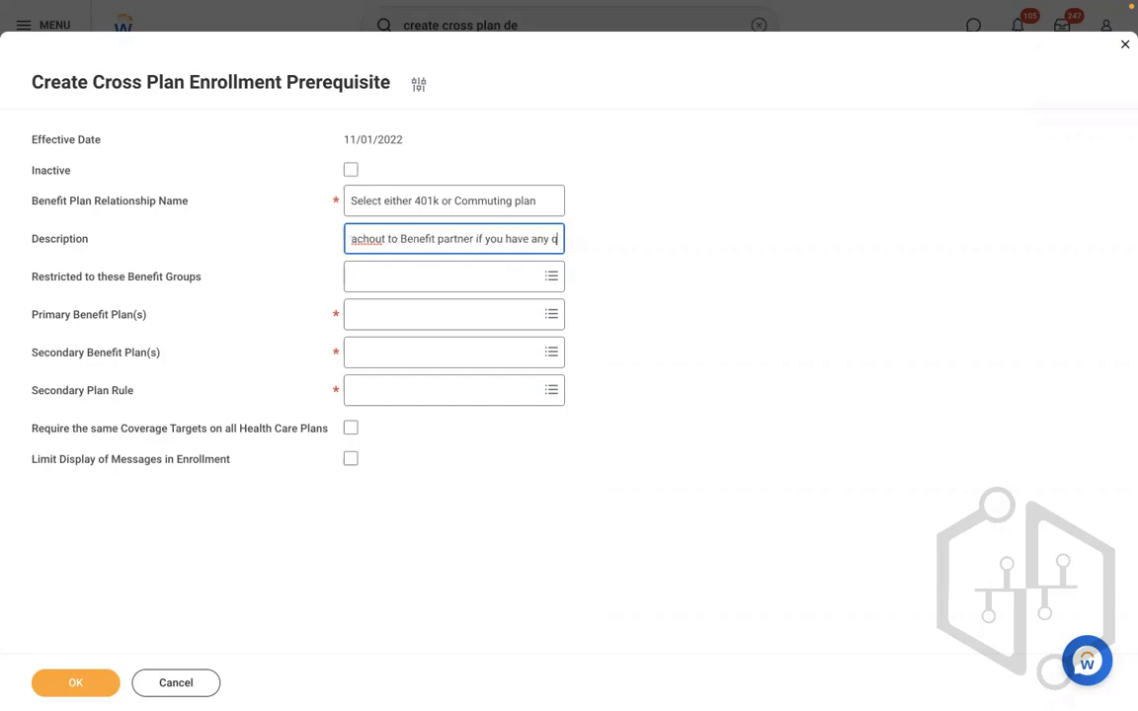
pyautogui.write('uestions')
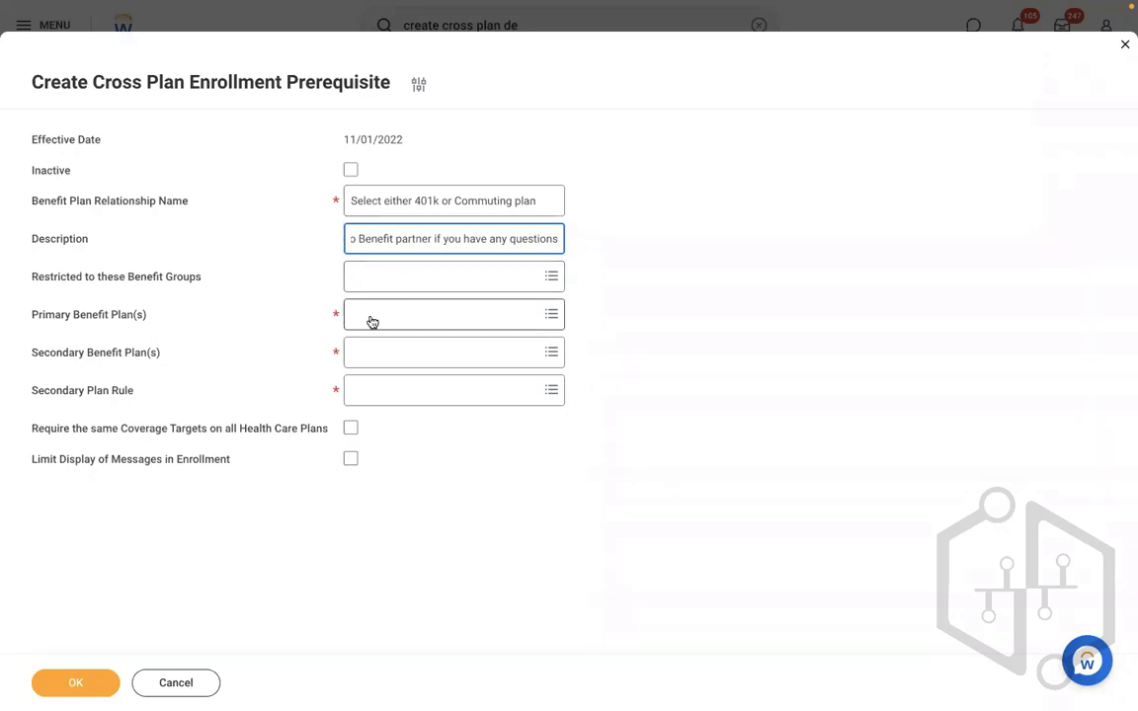
# - Set the primary benefit plan to RBS 401K - RBS - Met Life Retirement Savings
pyautogui.click(402, 279)
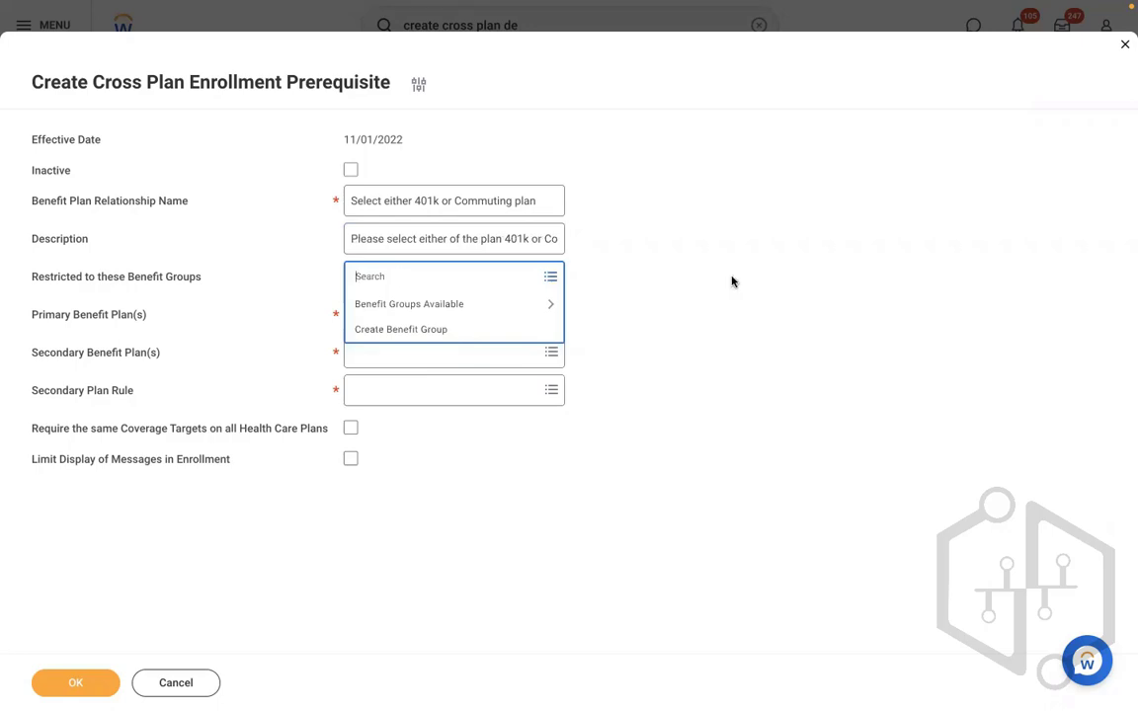
pyautogui.click(726, 280)
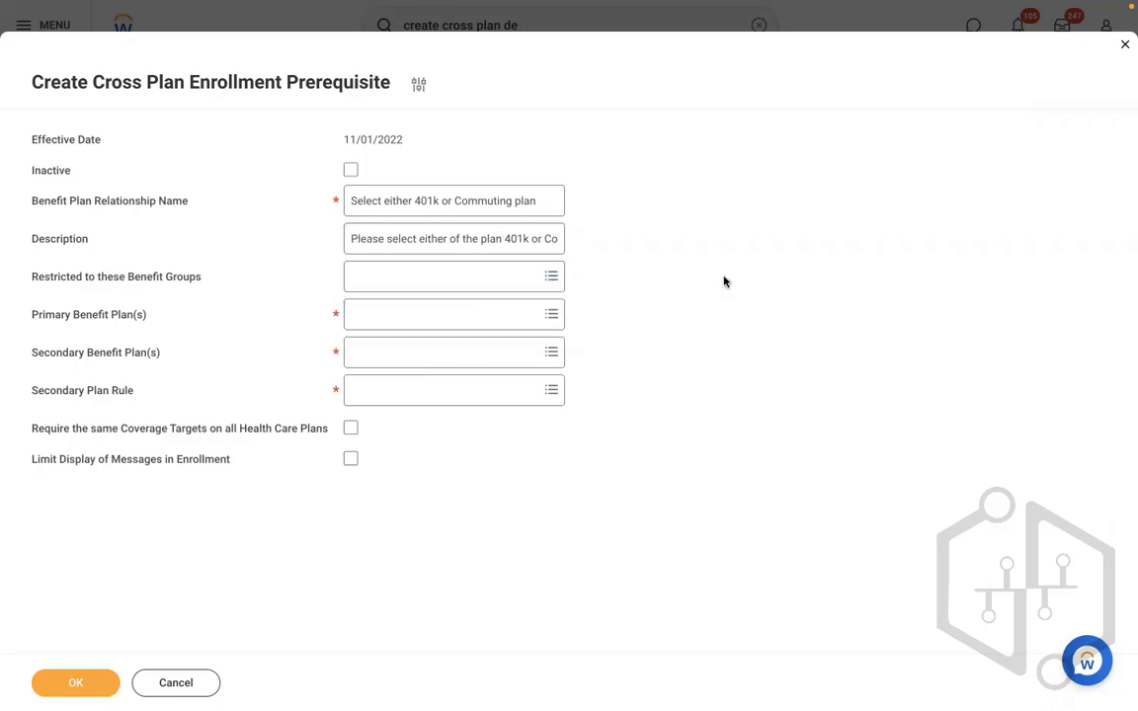
pyautogui.click(428, 317)
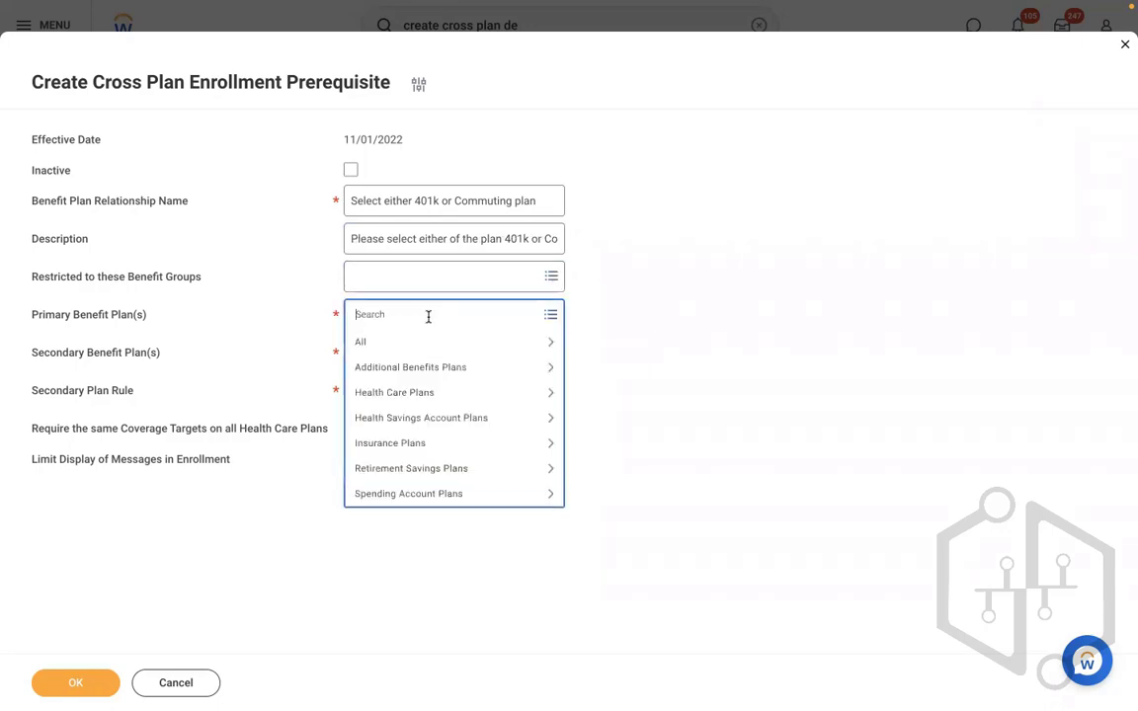
pyautogui.click(406, 472)
pyautogui.press('Down')
pyautogui.press('Down')
pyautogui.press('Down')
pyautogui.press('Down')
pyautogui.press('Down')
pyautogui.press('Down')
pyautogui.press('Down')
pyautogui.press('Down')
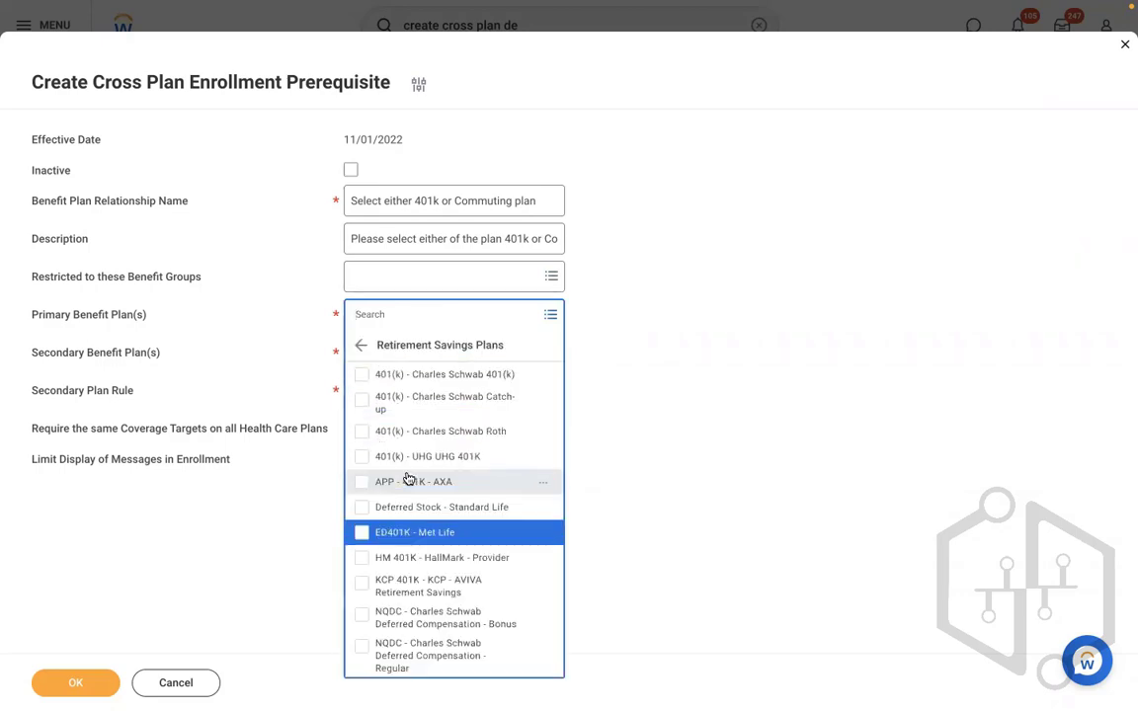
pyautogui.press('Down')
pyautogui.press('Down')
pyautogui.press('Down')
pyautogui.press('Down')
pyautogui.press('Down')
pyautogui.press('Down')
pyautogui.press('Down')
pyautogui.press('Down')
pyautogui.press('Down')
pyautogui.press('Down')
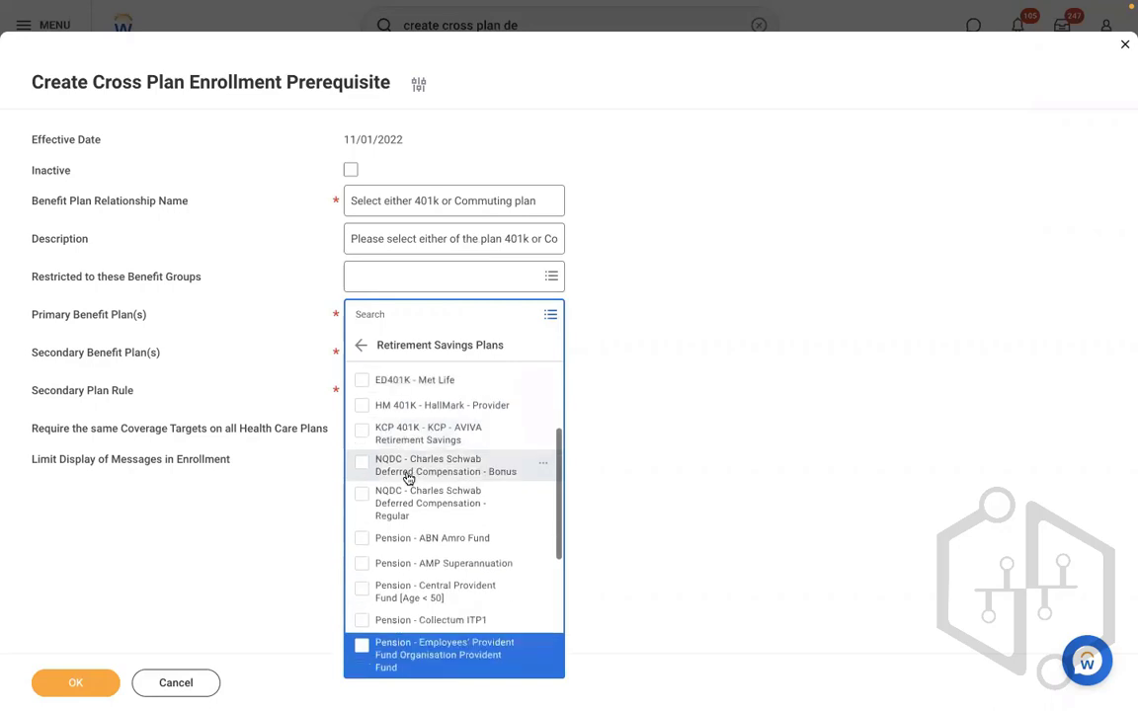
pyautogui.press('Down')
pyautogui.press('Down')
pyautogui.press('Down')
pyautogui.press('Down')
pyautogui.press('Up')
pyautogui.press('Up')
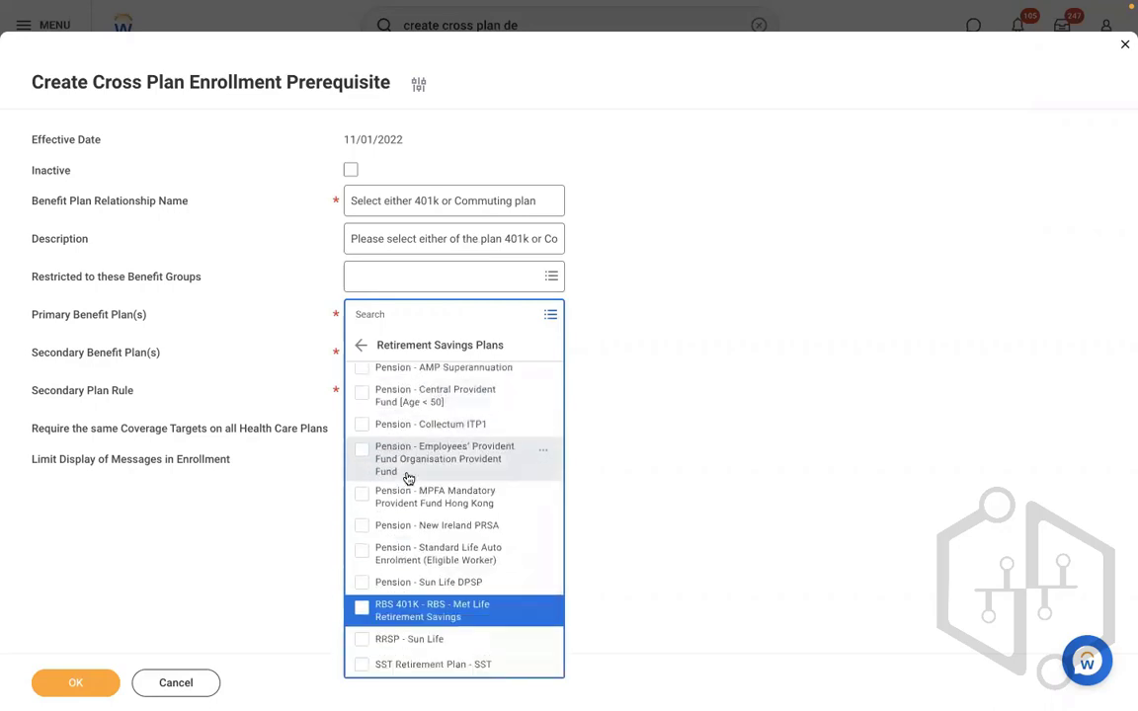
pyautogui.press('Return')
pyautogui.click(730, 284)
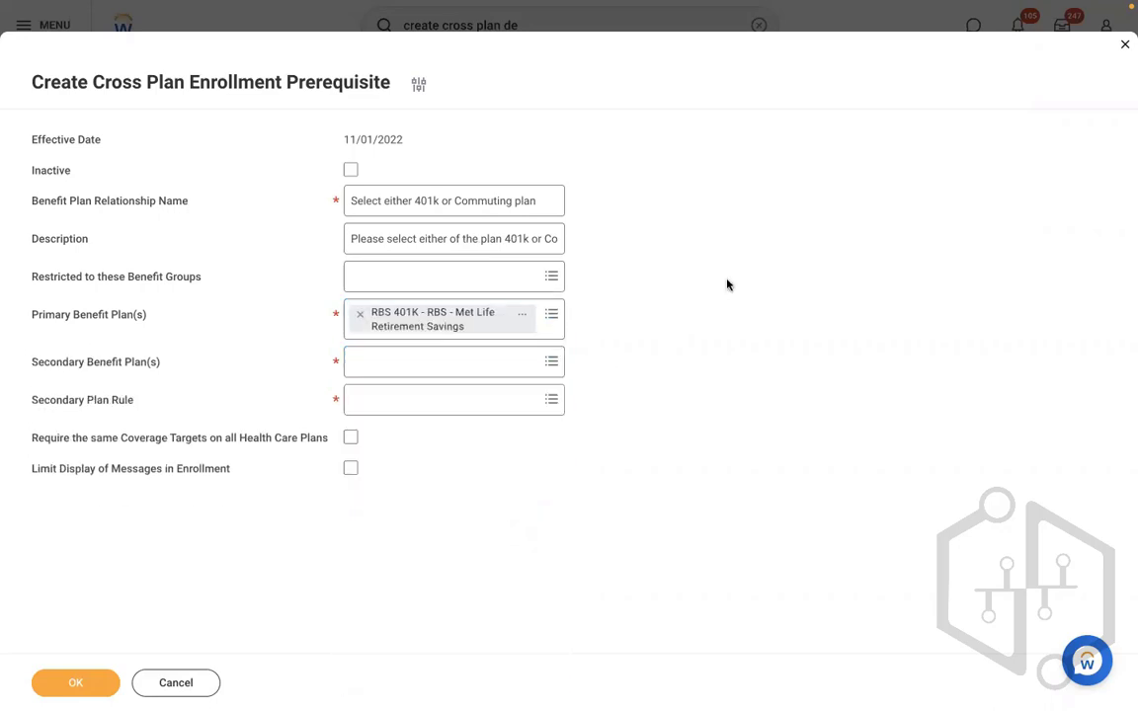
pyautogui.click(423, 374)
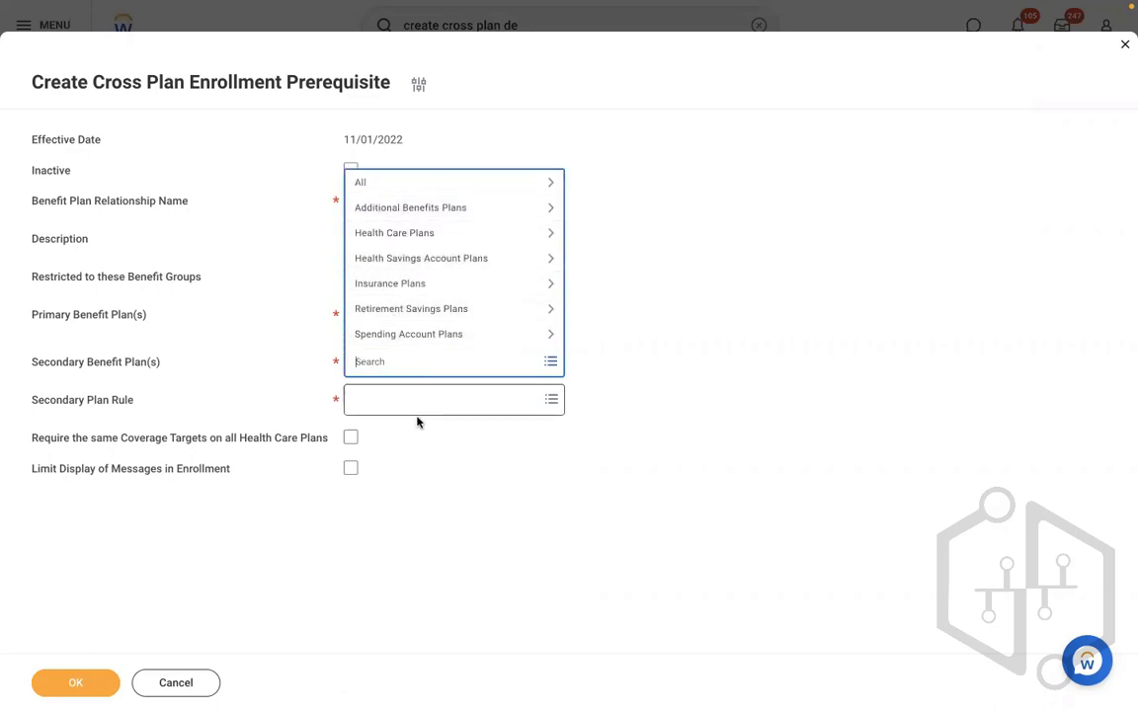
# - Copy the commuter plan name from Word and add Commuter Spending - Aetna AMD USA as secondary plan
pyautogui.hotkey('ctrl', 'Left')
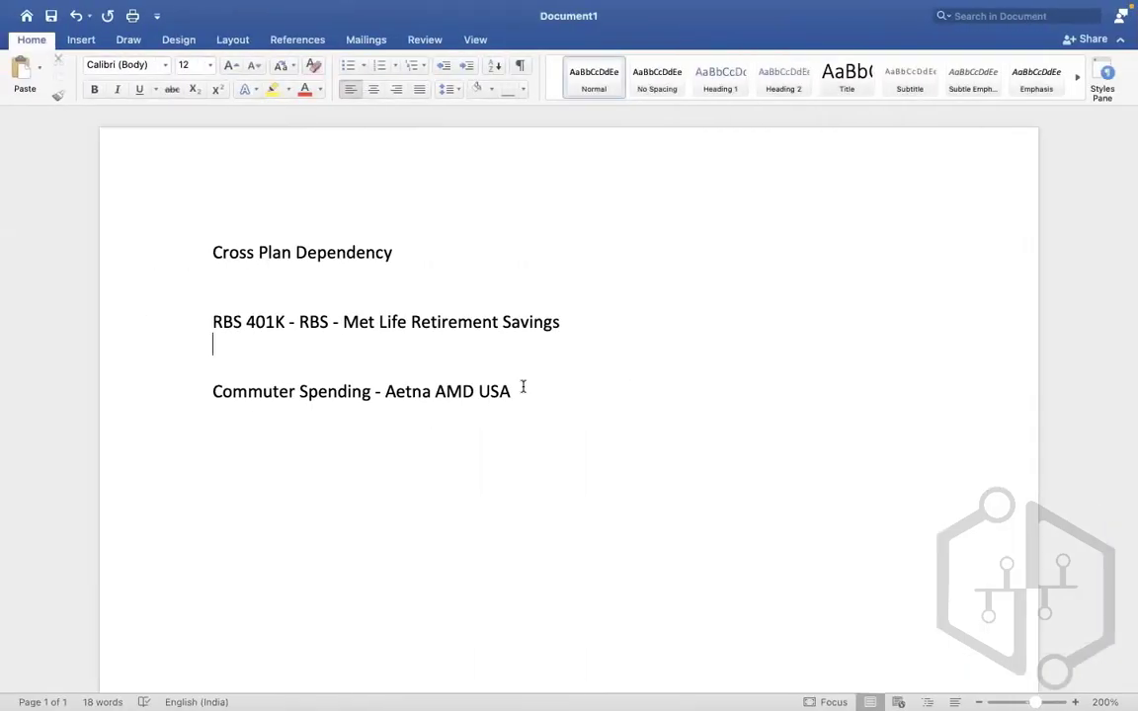
pyautogui.moveTo(521, 387); pyautogui.dragTo(297, 382)
pyautogui.hotkey('ctrl', 'c')
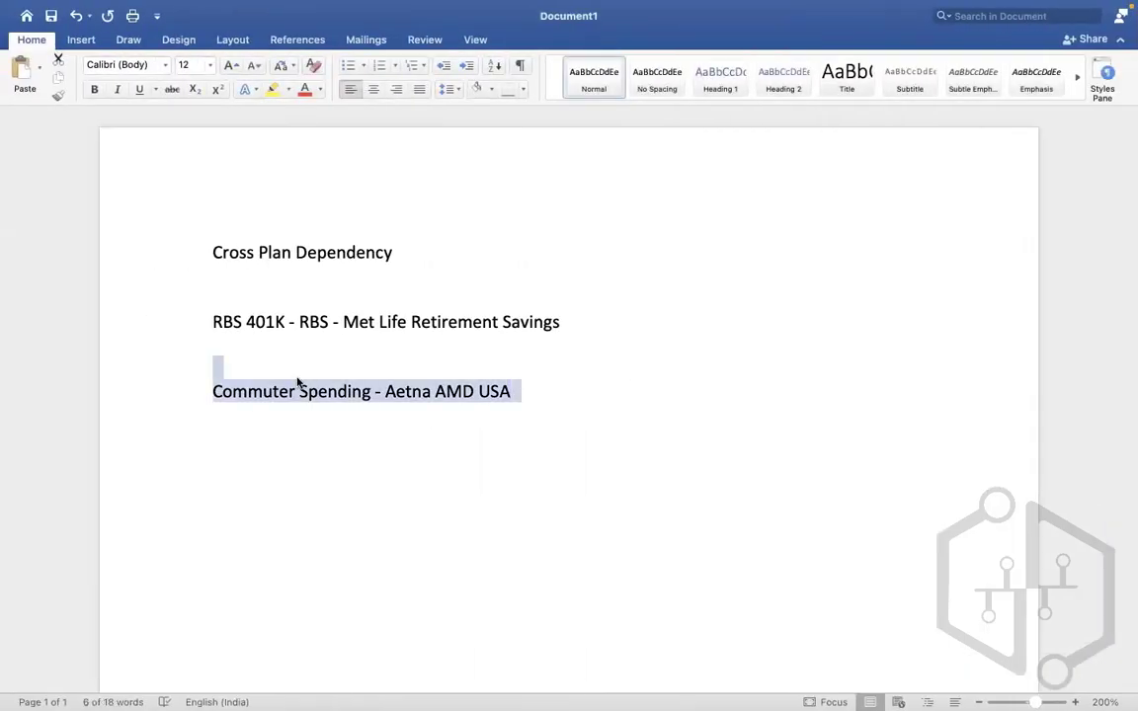
pyautogui.hotkey('ctrl', 'Right')
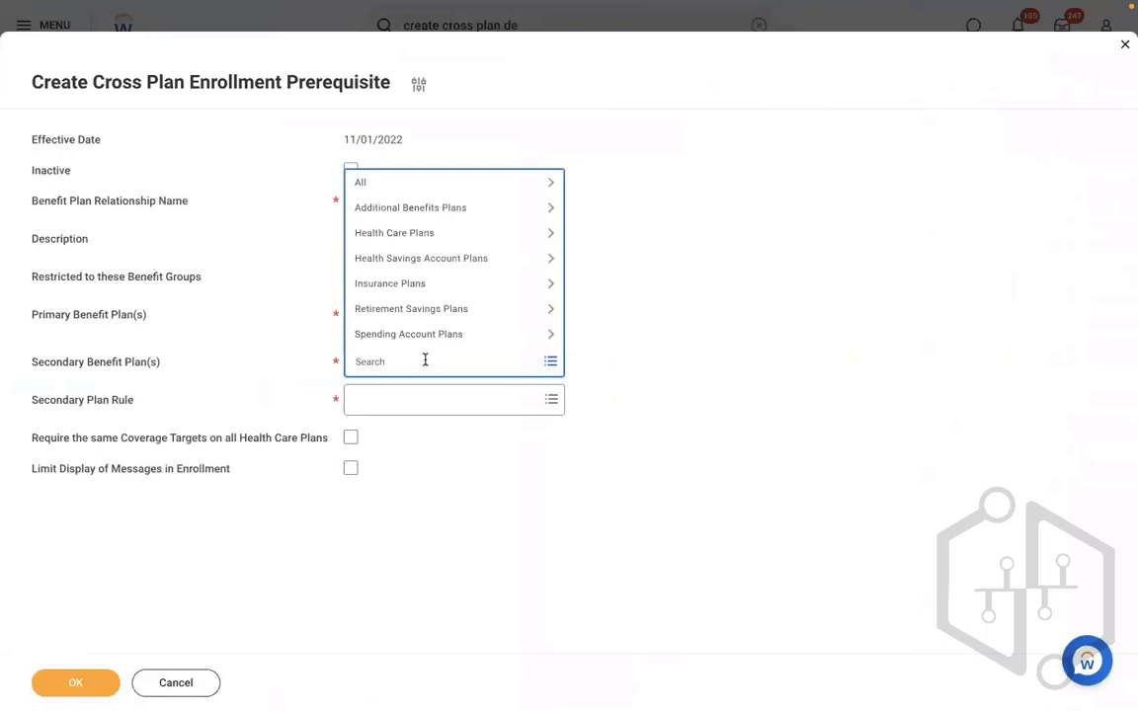
pyautogui.hotkey('ctrl', 'v')
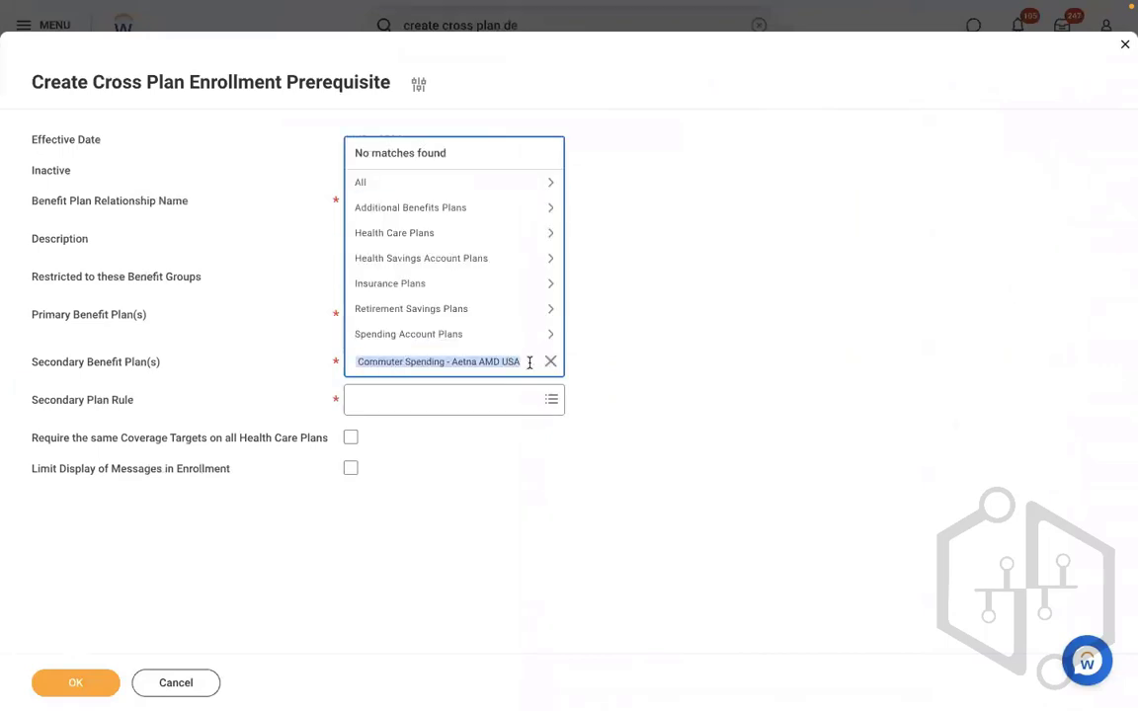
pyautogui.write('amd')
pyautogui.press('Return')
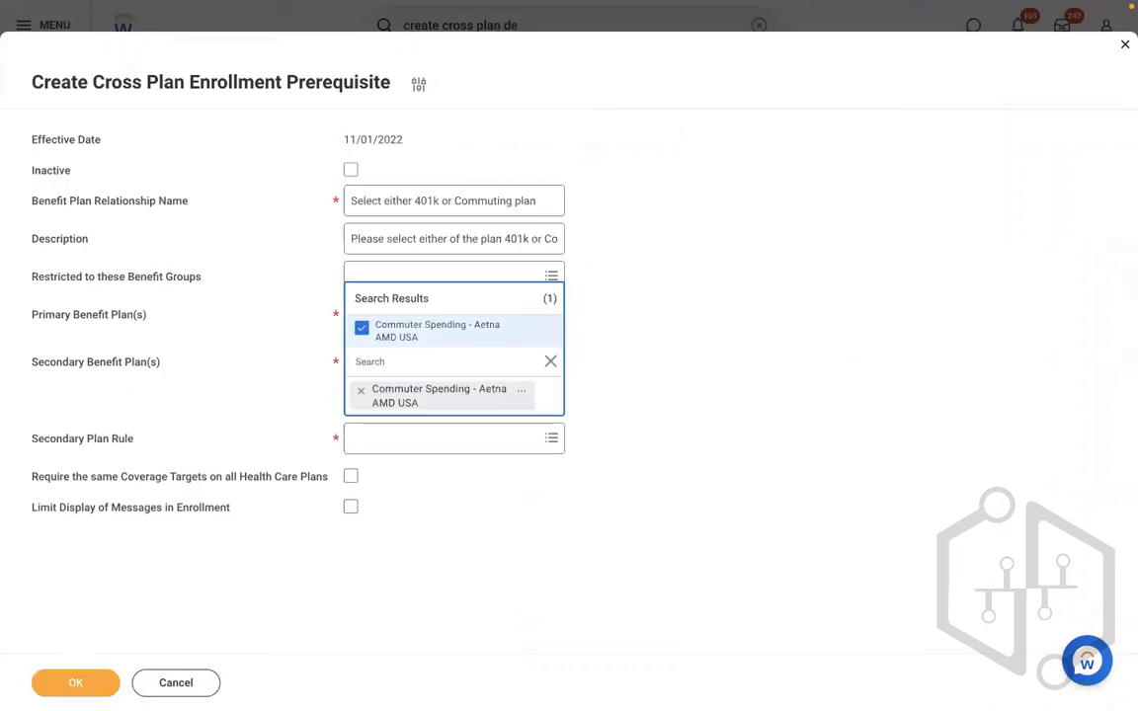
pyautogui.click(796, 356)
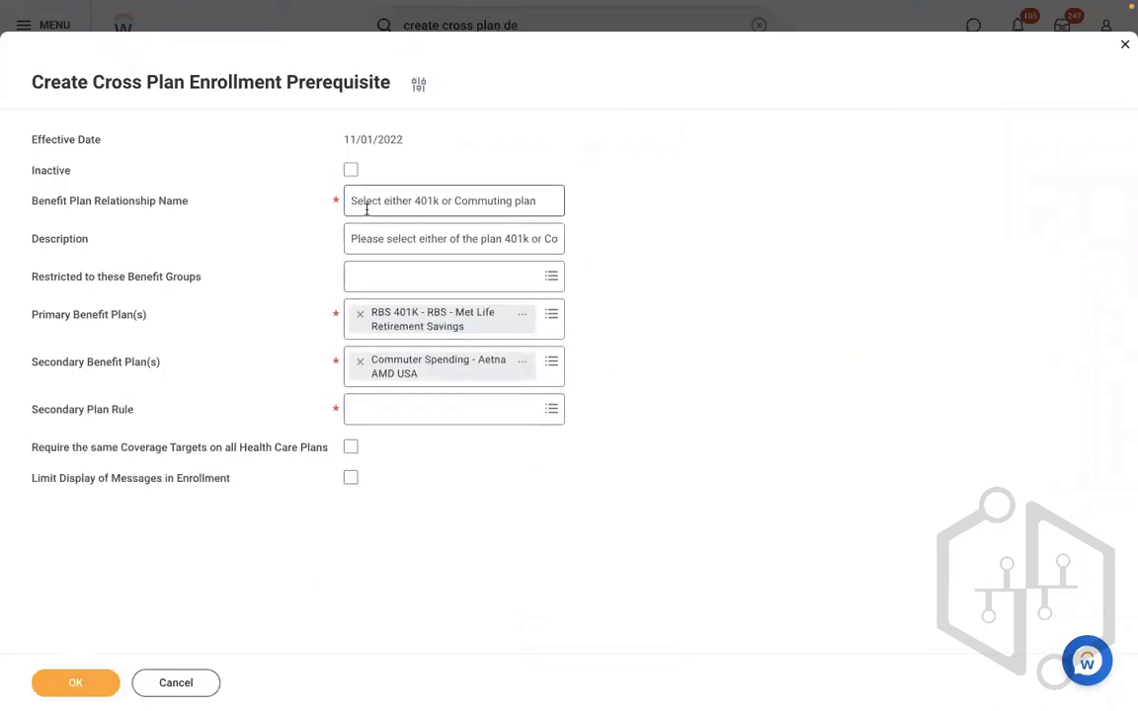
pyautogui.moveTo(359, 204); pyautogui.dragTo(580, 226)
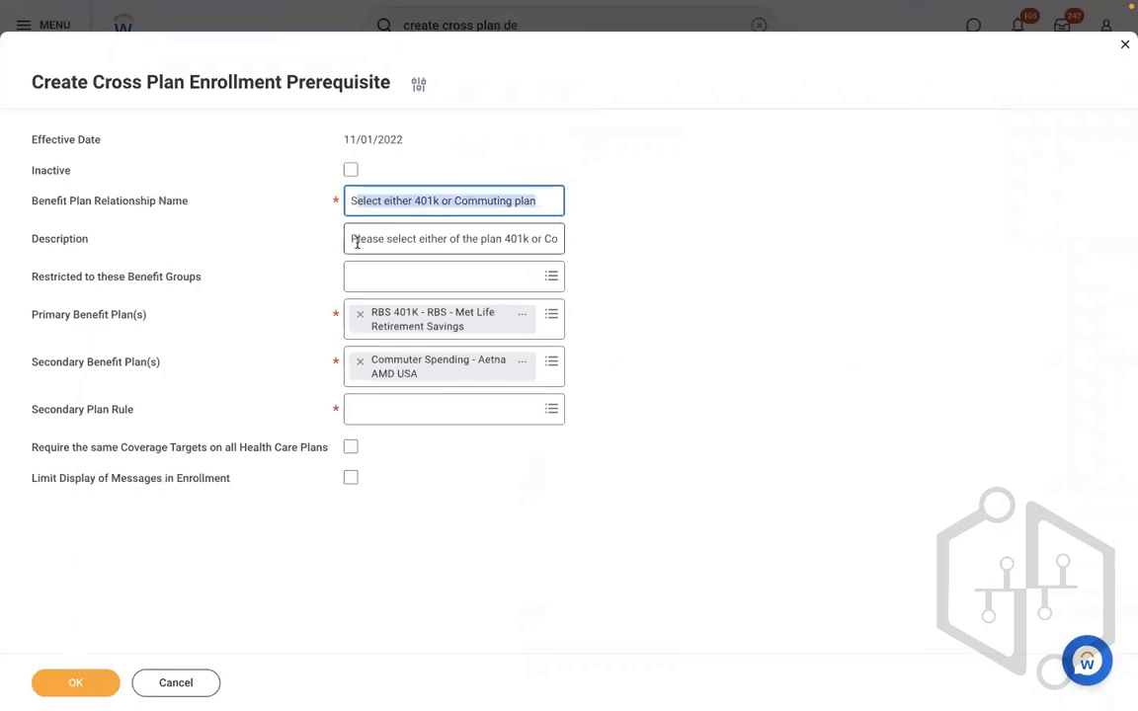
pyautogui.moveTo(355, 241); pyautogui.dragTo(602, 293)
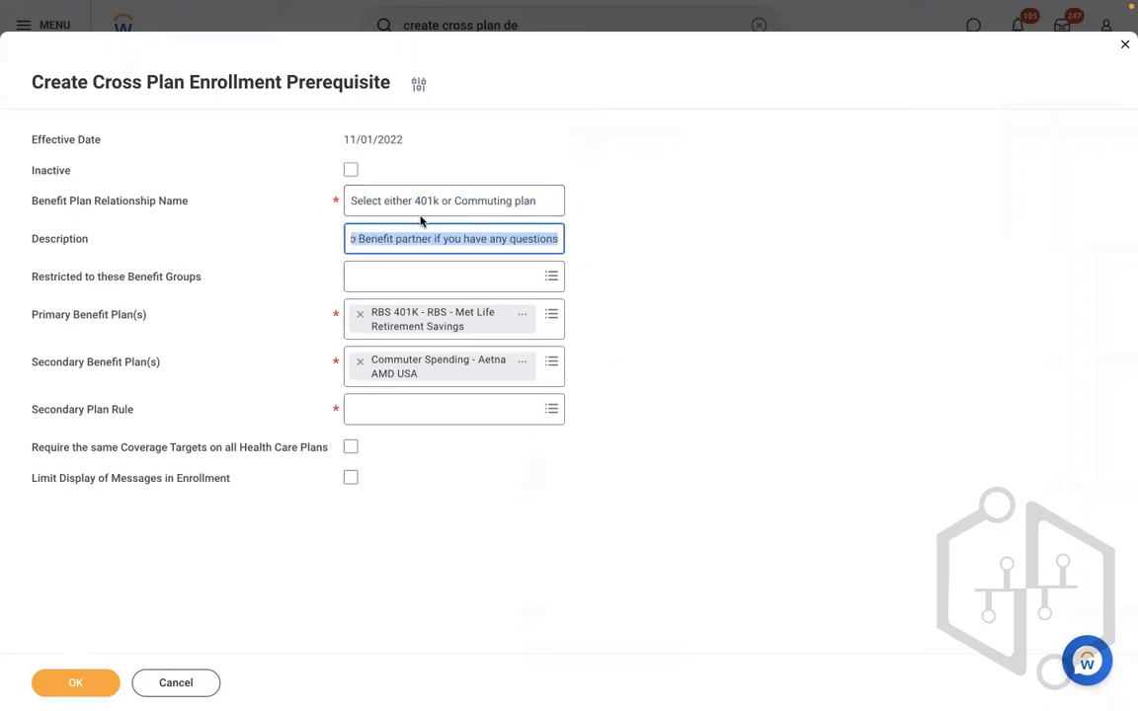
# - Choose 'May elect one or more secondary plan' as the Secondary Plan Rule
pyautogui.click(386, 409)
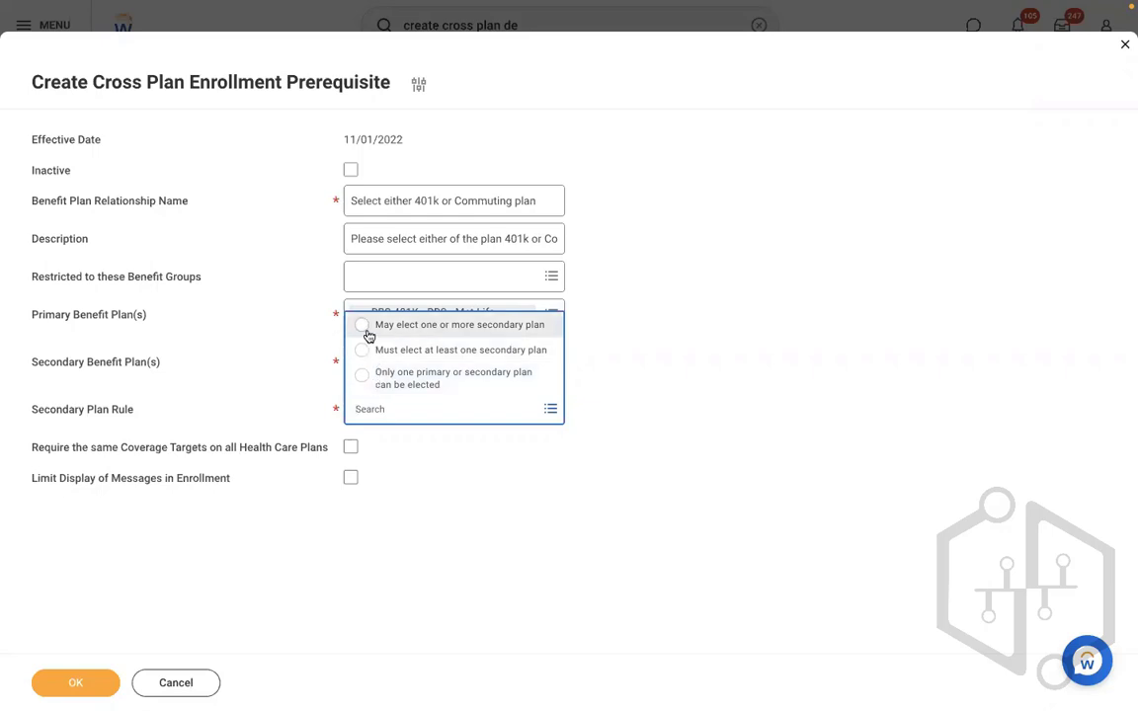
pyautogui.click(701, 314)
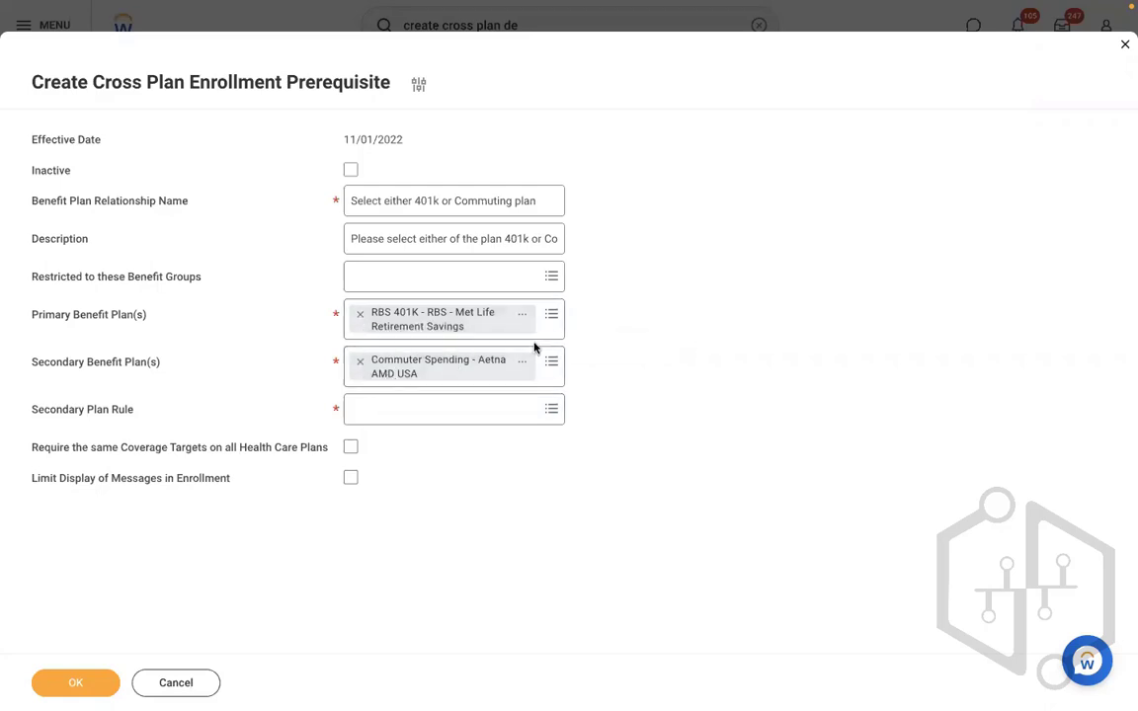
pyautogui.click(467, 413)
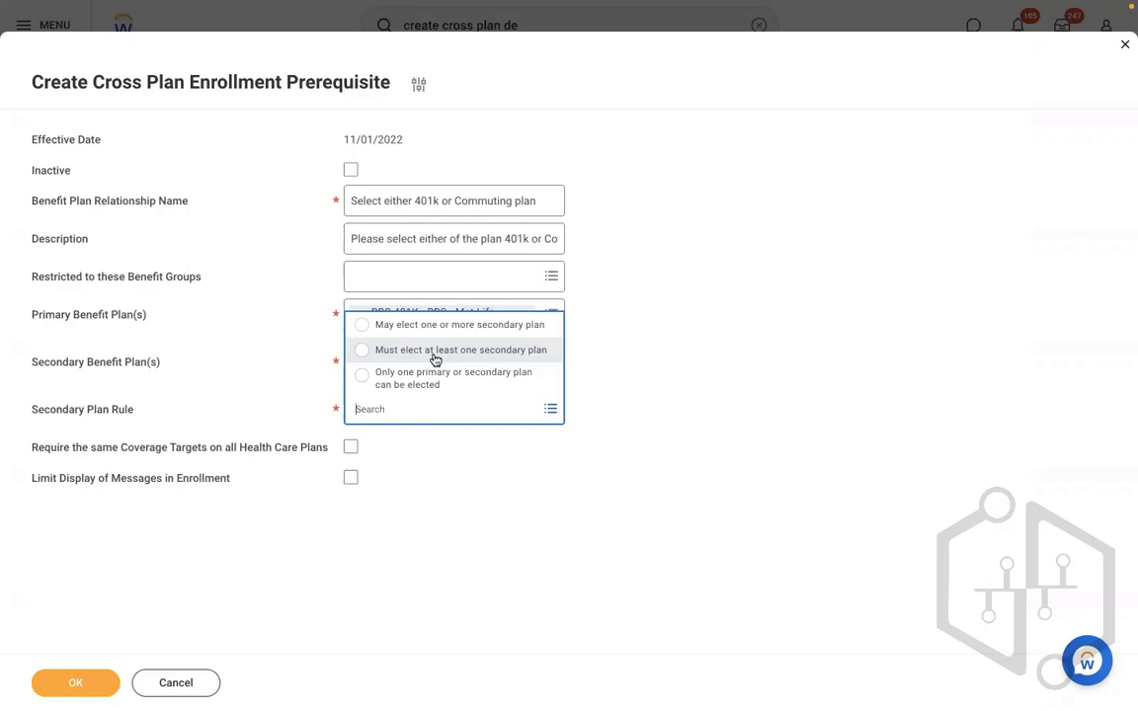
pyautogui.click(676, 320)
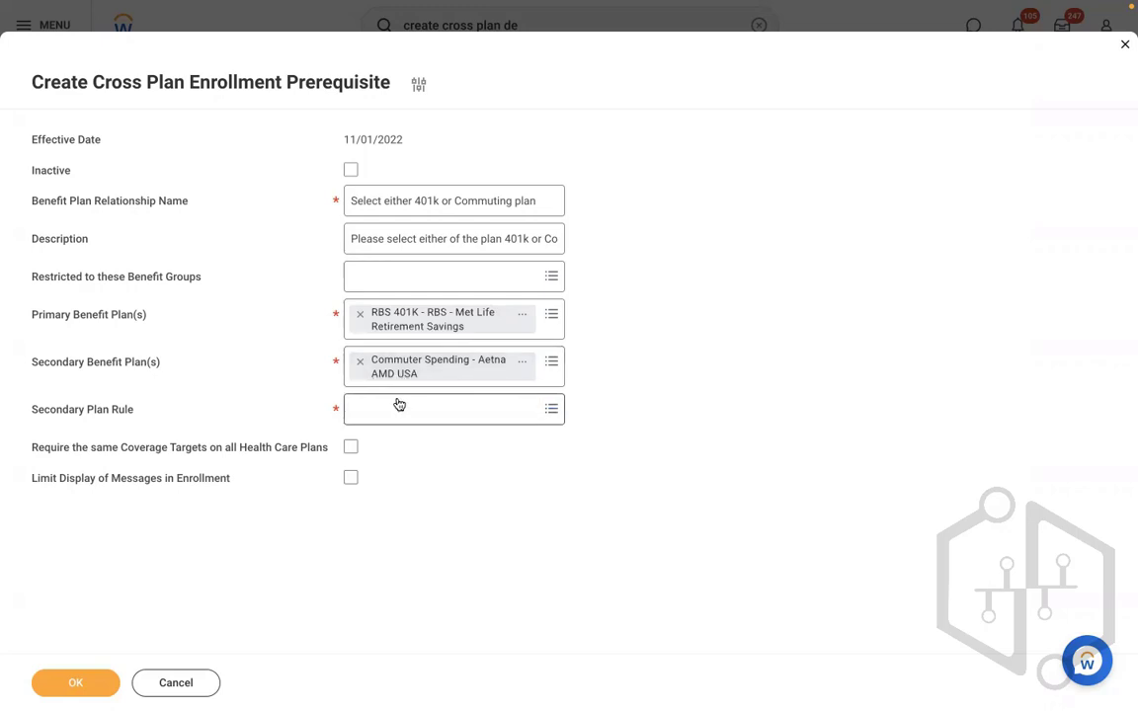
pyautogui.click(428, 408)
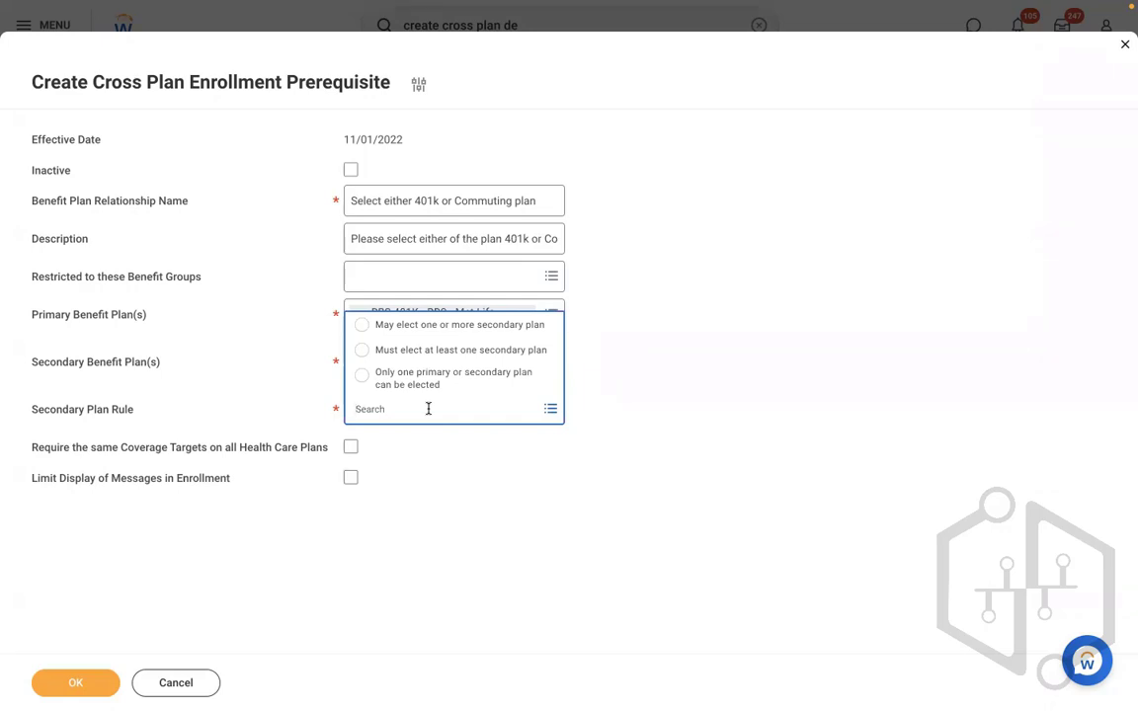
pyautogui.click(400, 329)
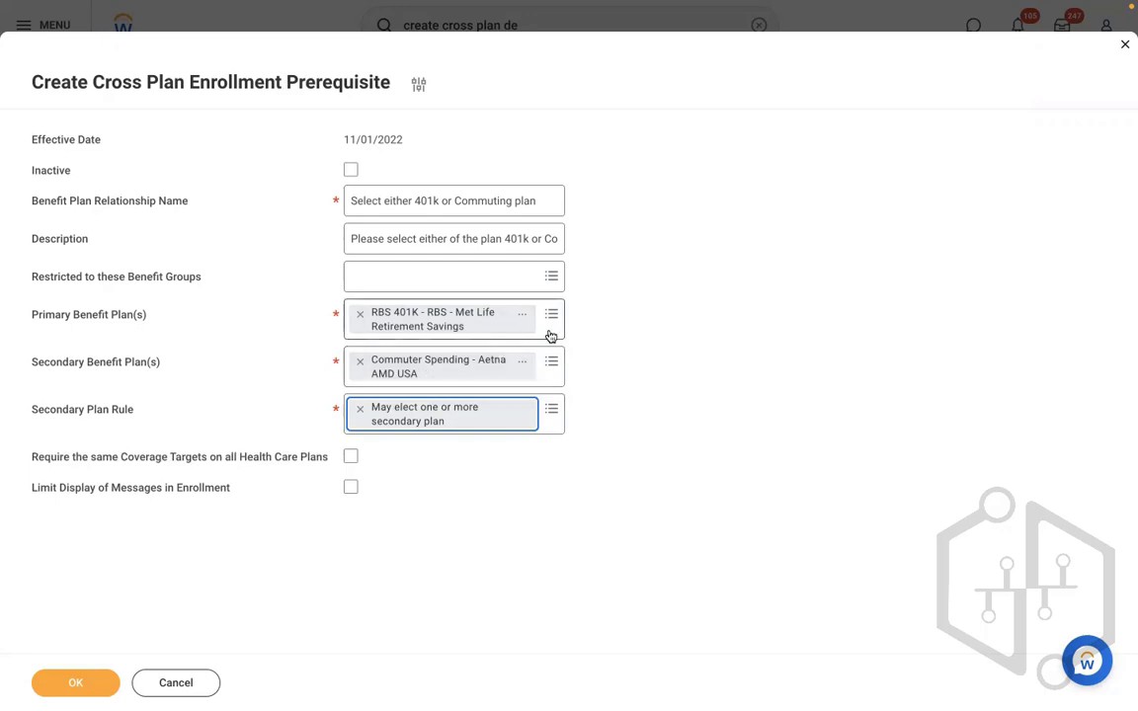
# - Try 'Must elect at least one secondary plan', then settle on 'Only one primary or secondary plan can be elected'
pyautogui.click(551, 407)
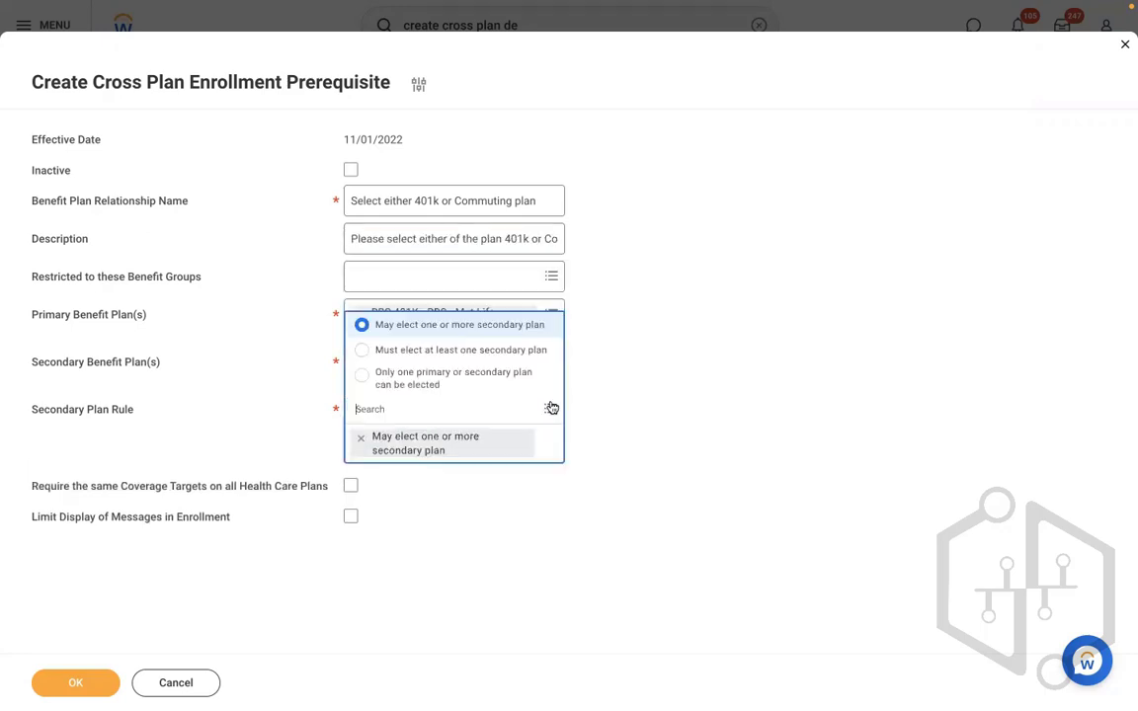
pyautogui.click(435, 352)
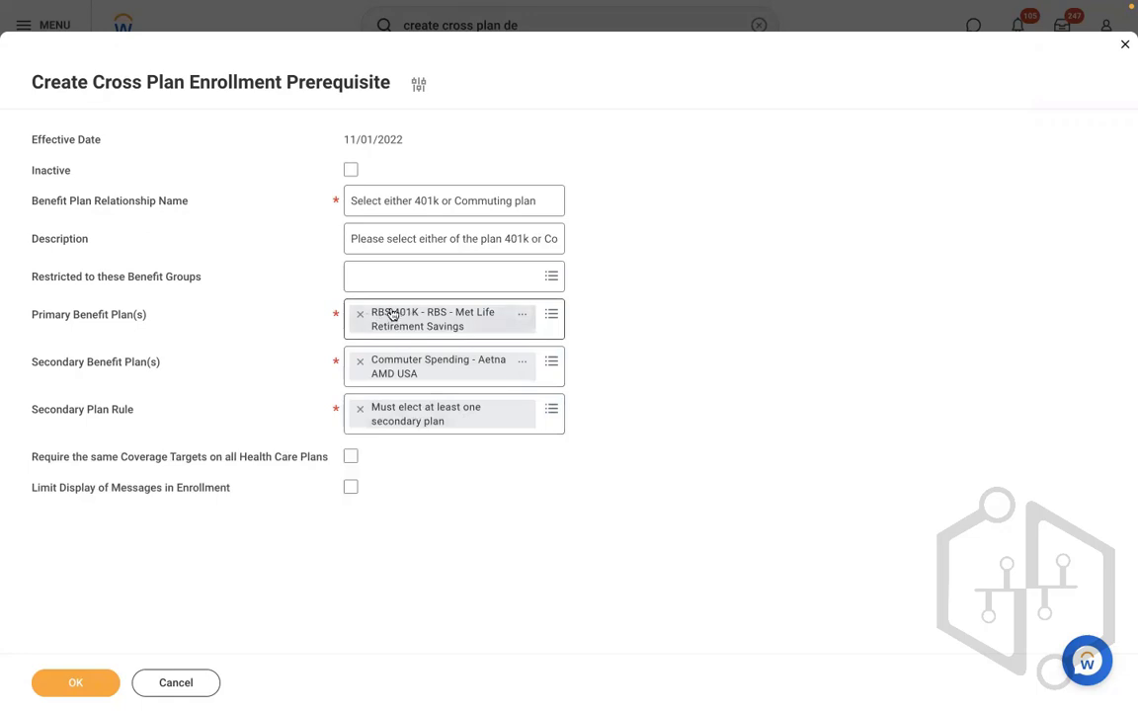
pyautogui.click(551, 408)
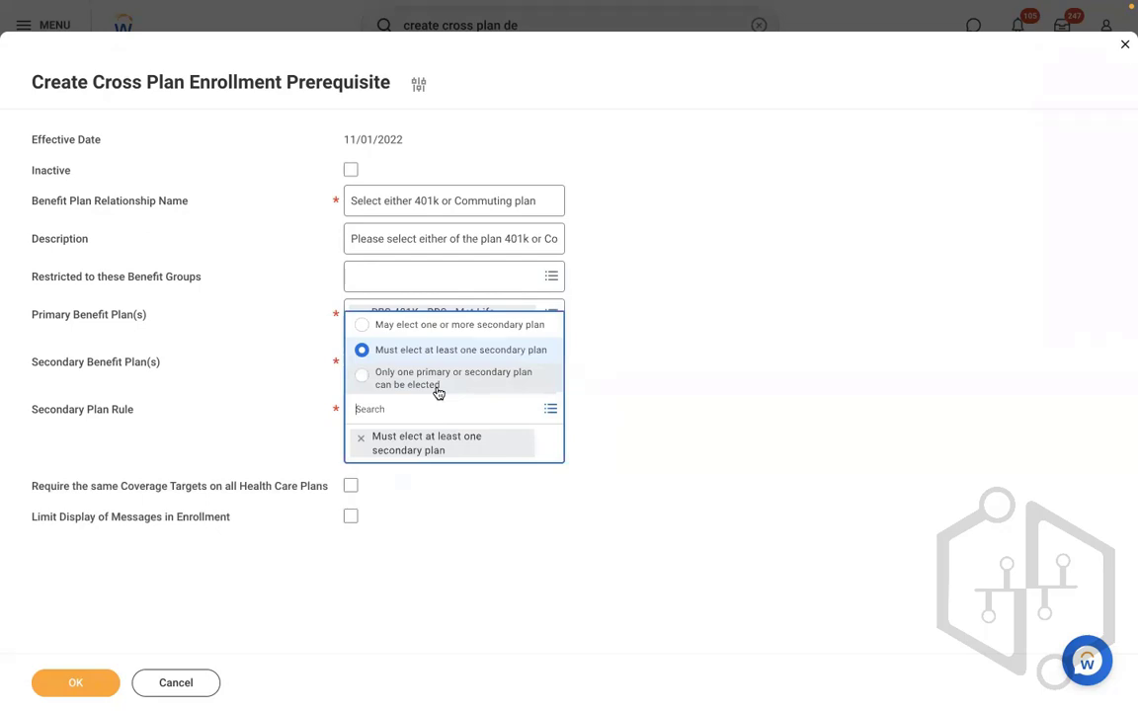
pyautogui.click(658, 319)
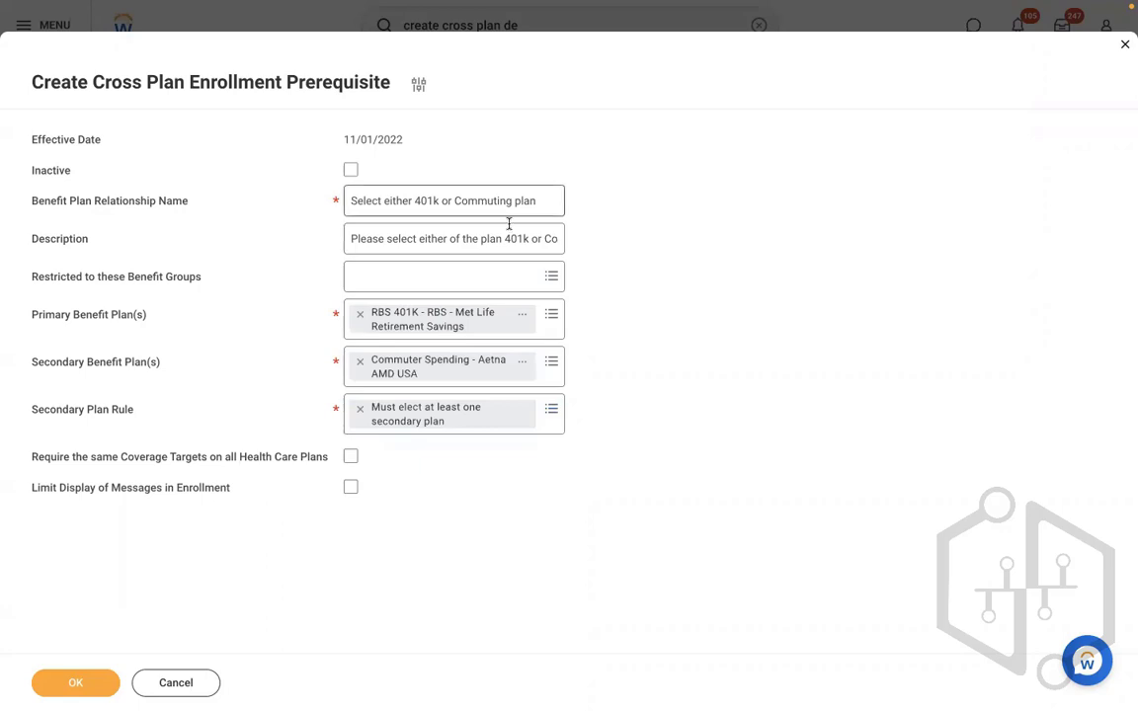
pyautogui.click(533, 408)
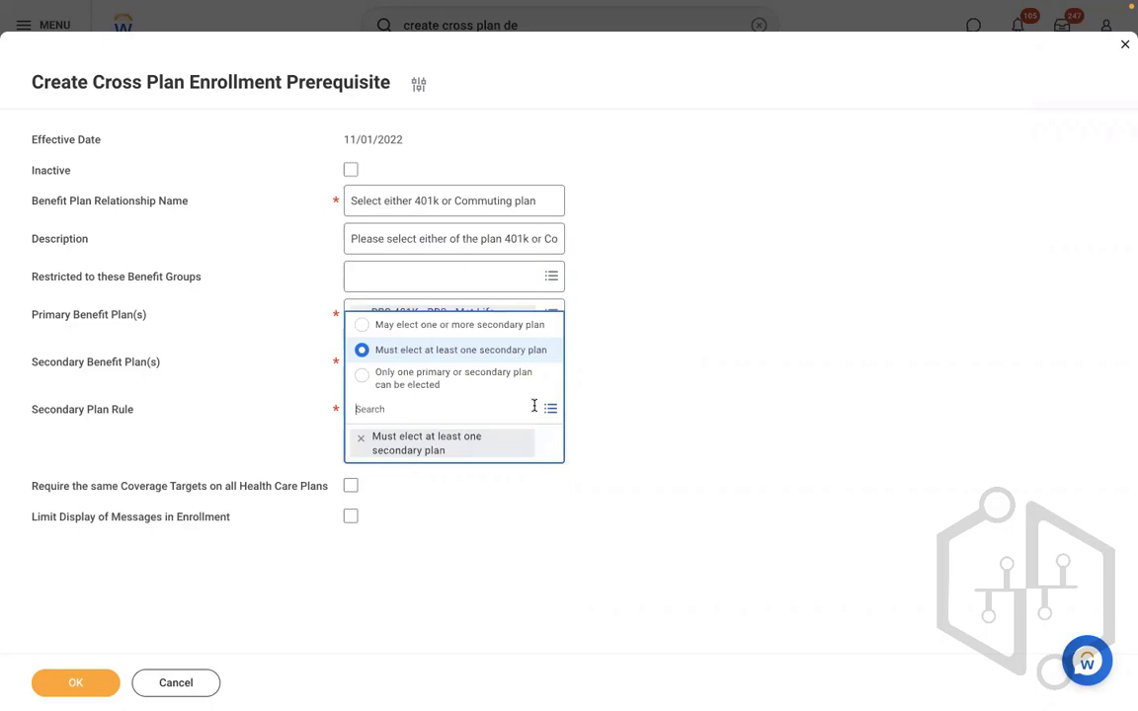
pyautogui.click(400, 391)
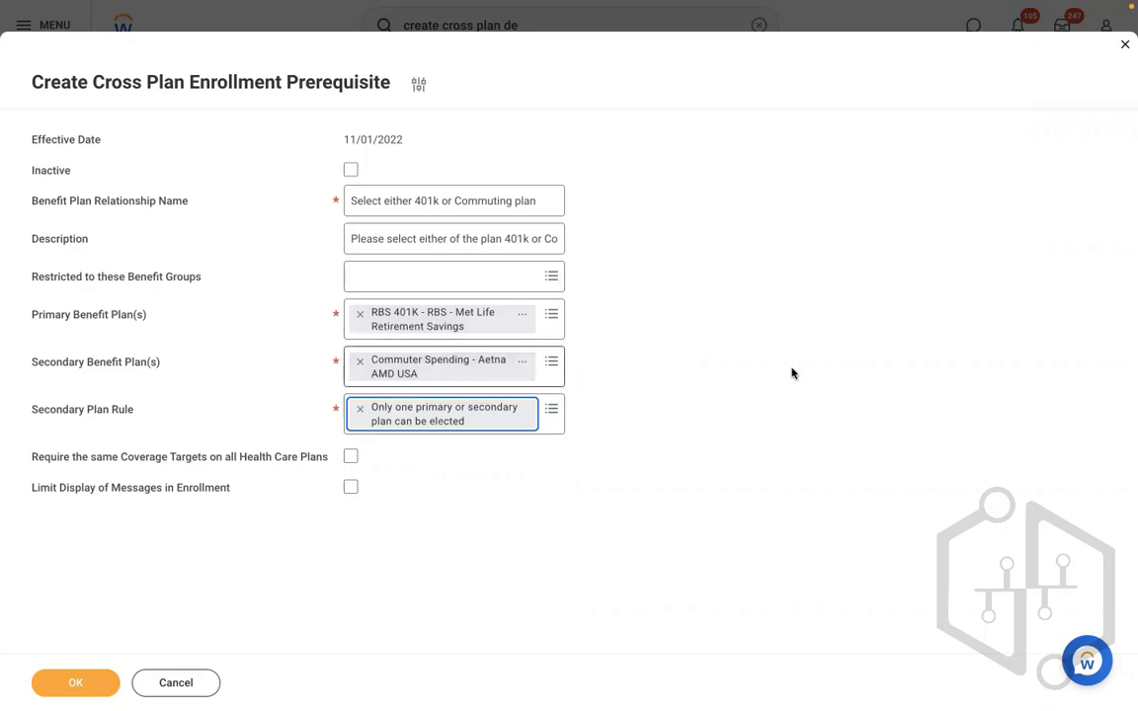
pyautogui.click(844, 356)
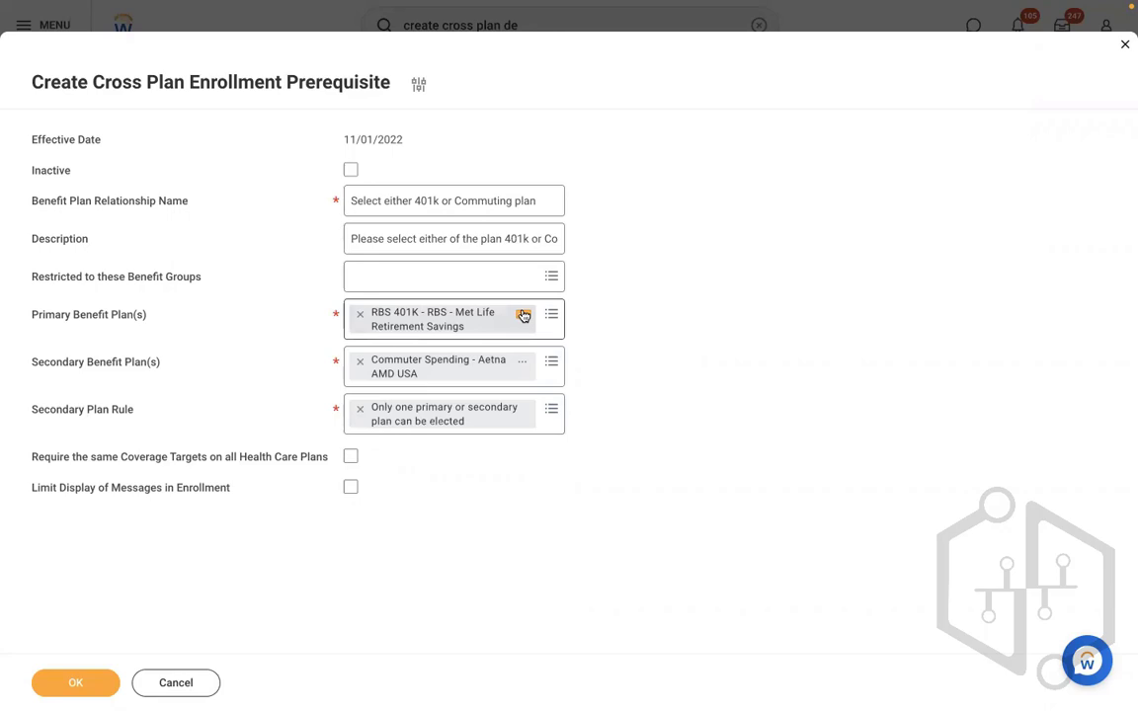
# - Submit the 401k-or-Commuting cross plan prerequisite, then search for the 'create ben event' task
pyautogui.click(67, 684)
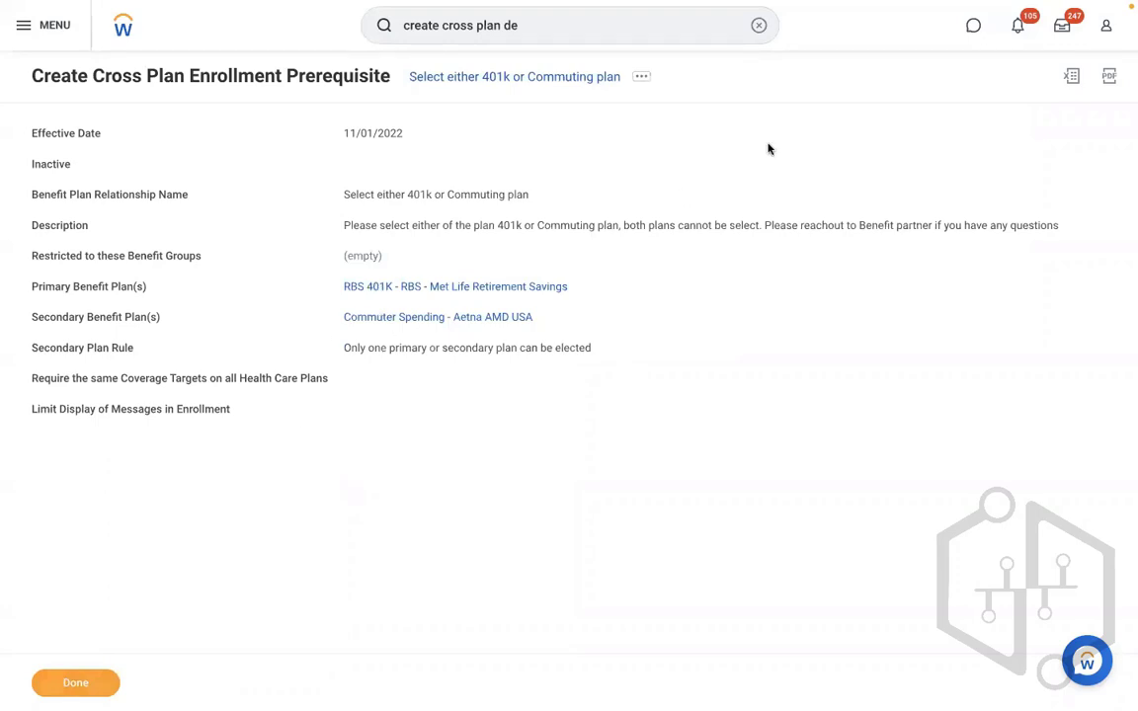
pyautogui.click(759, 25)
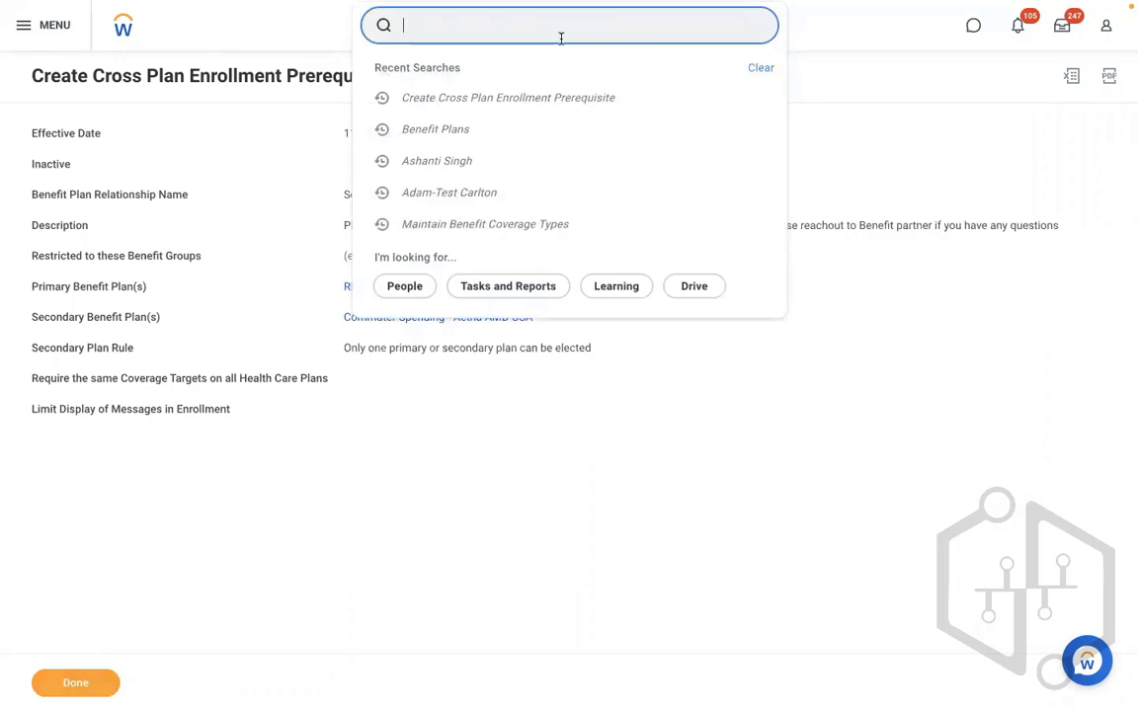
pyautogui.write('ashanti')
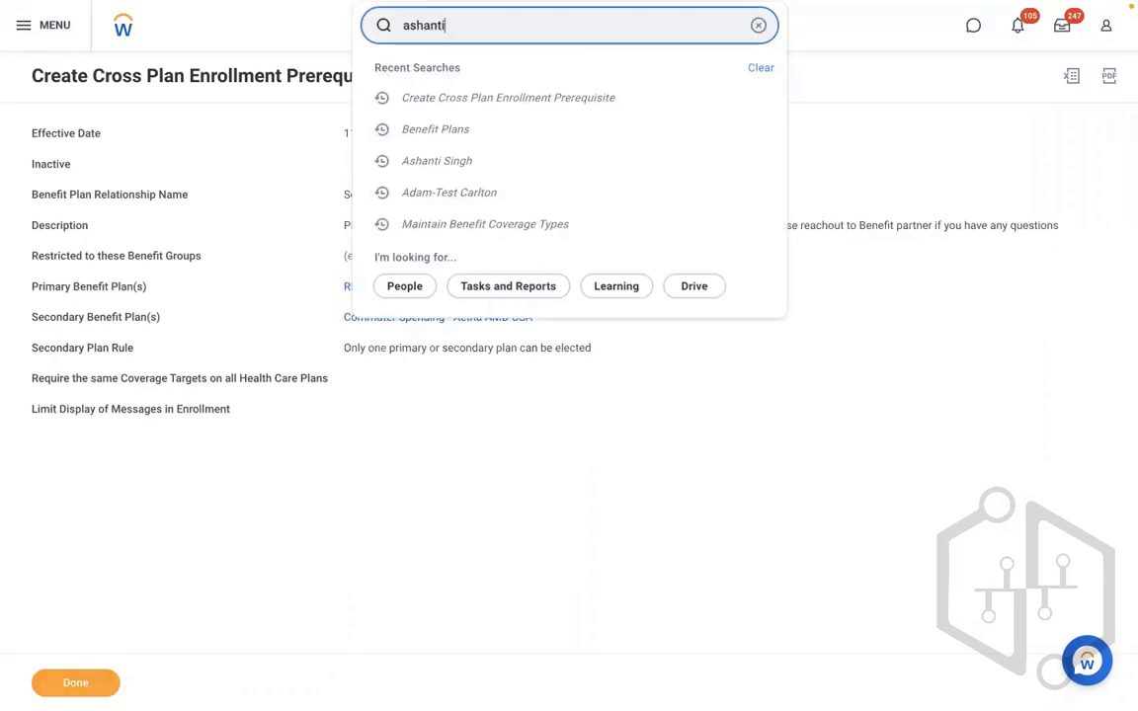
pyautogui.write(' sing')
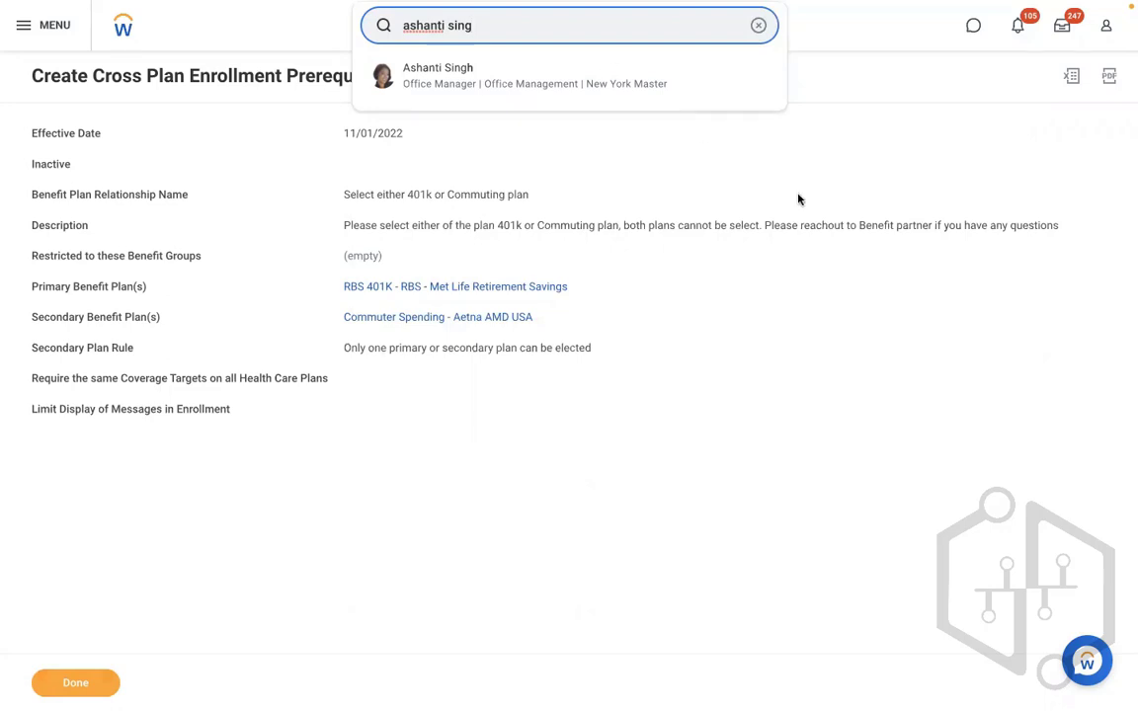
pyautogui.click(759, 26)
pyautogui.write('crea')
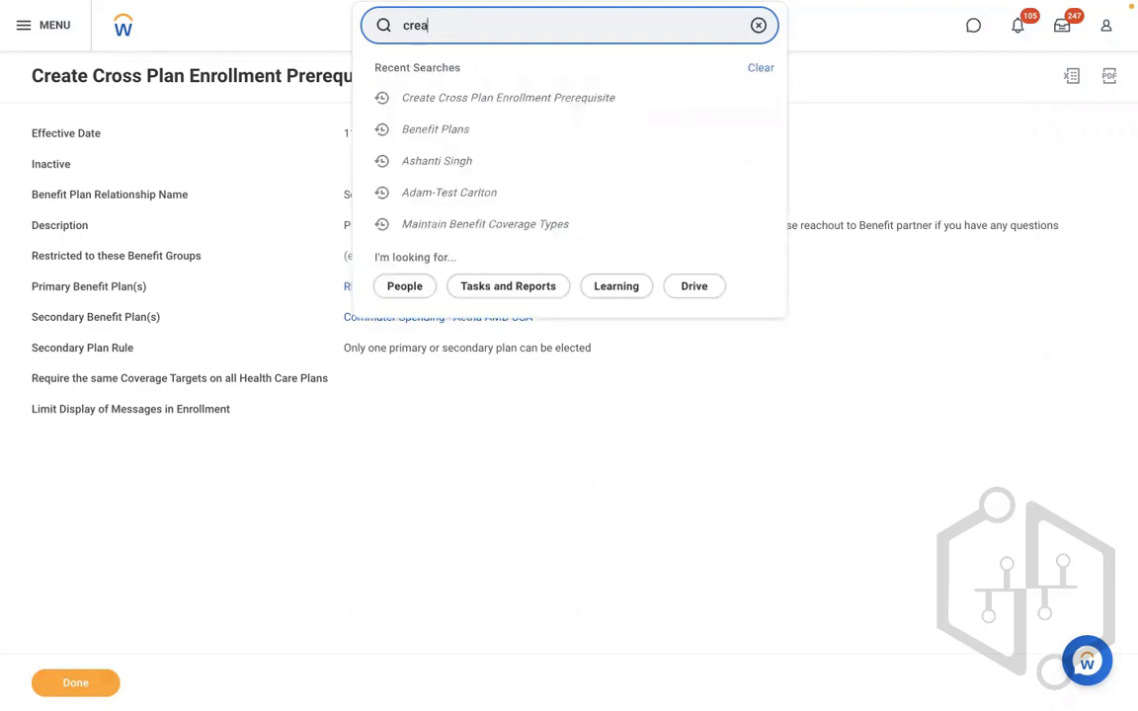
pyautogui.write('te ben event')
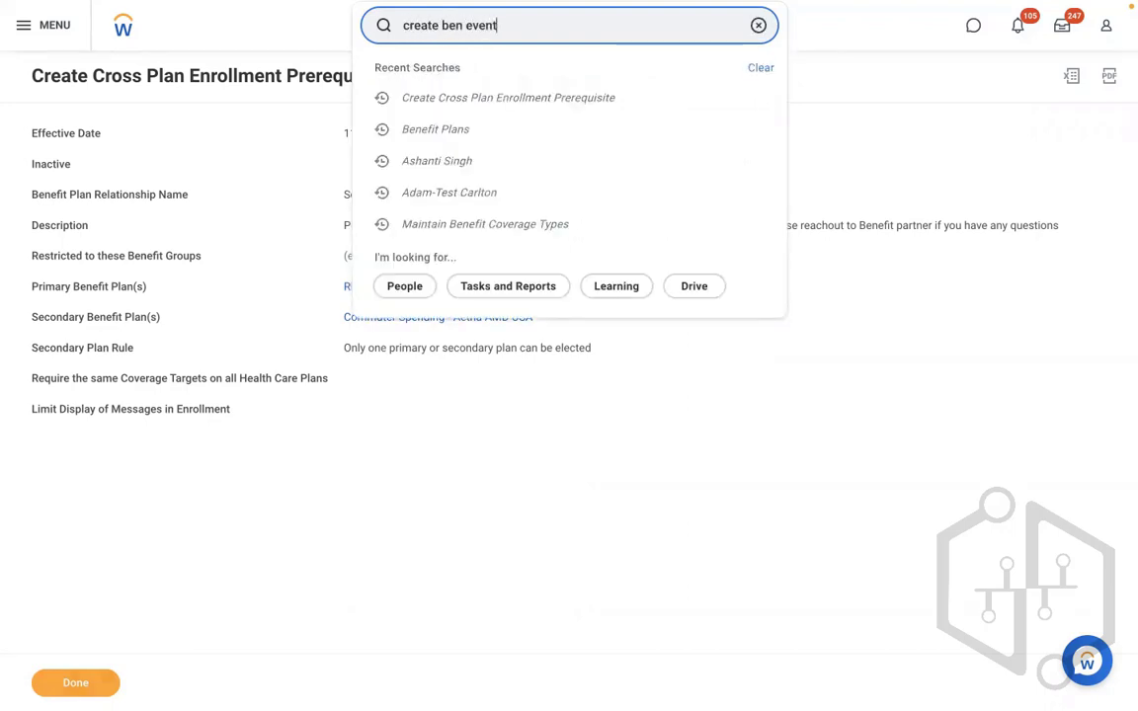
# - Start a new benefit event type named 'RBS - Select Either of the plan'
pyautogui.click(502, 77)
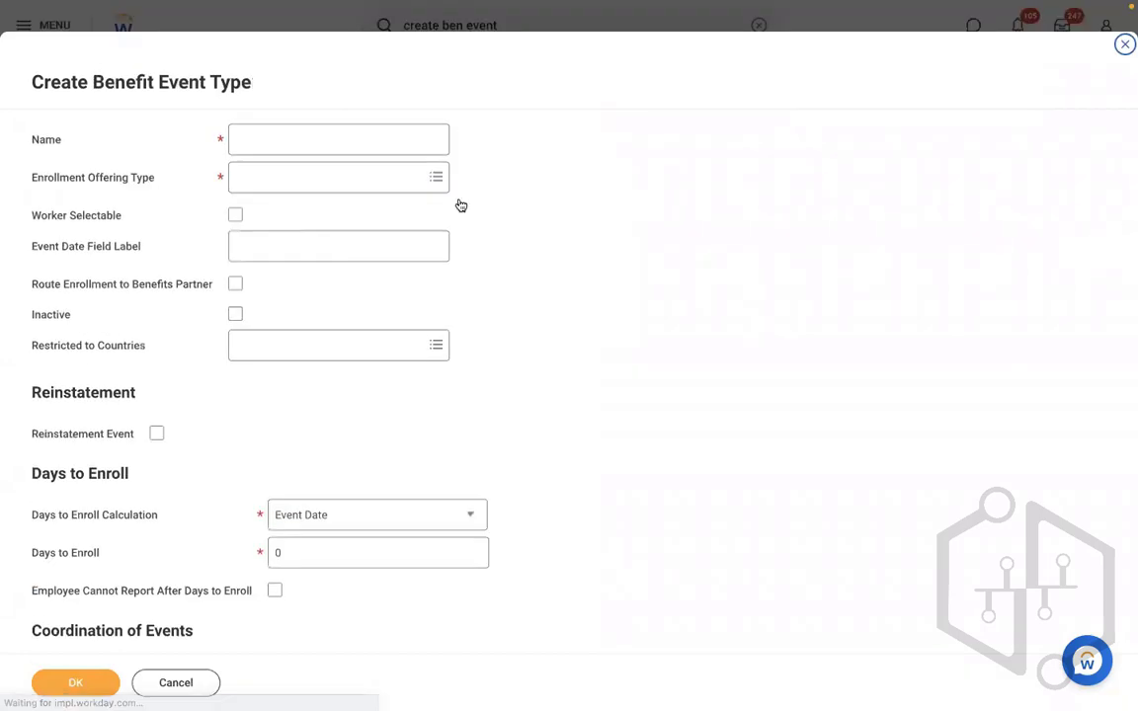
pyautogui.click(303, 149)
pyautogui.write('S')
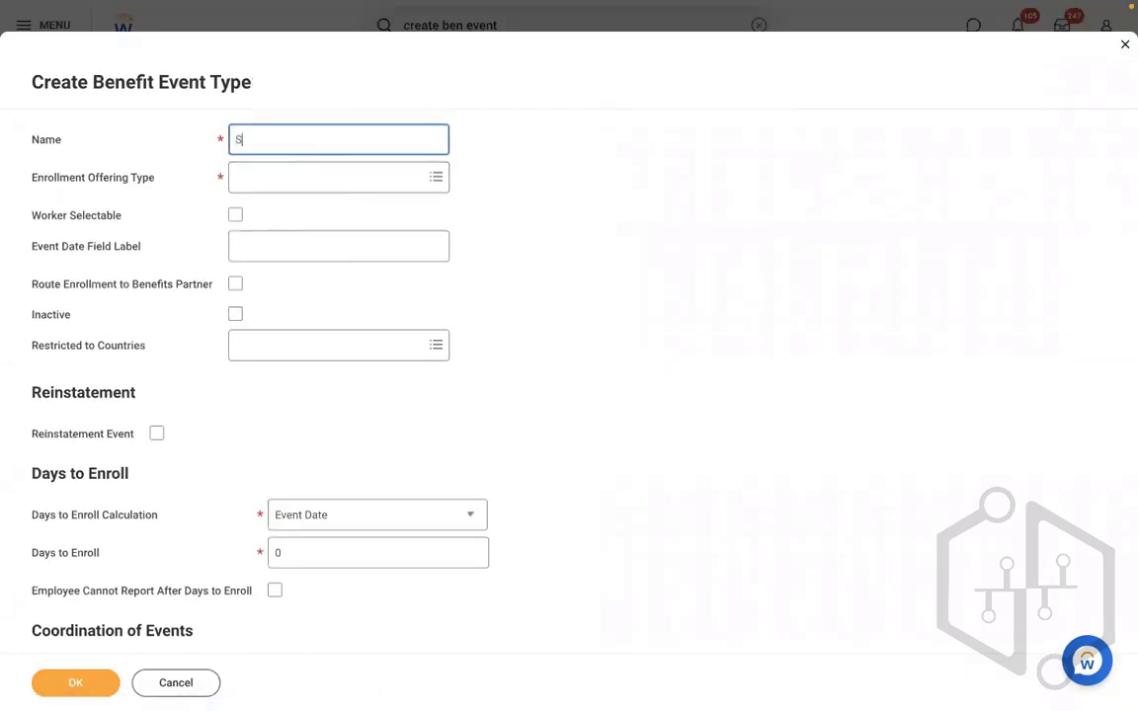
pyautogui.write('eelc')
pyautogui.press('BackSpace')
pyautogui.write('ther of the plan')
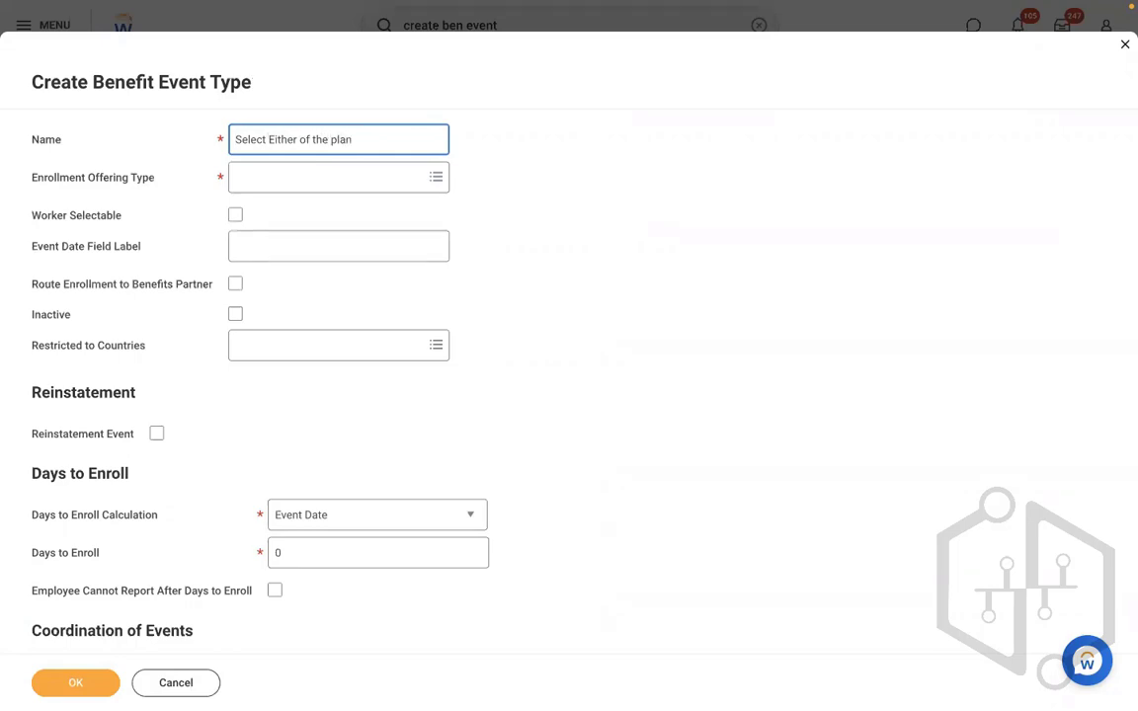
pyautogui.write('RBS -')
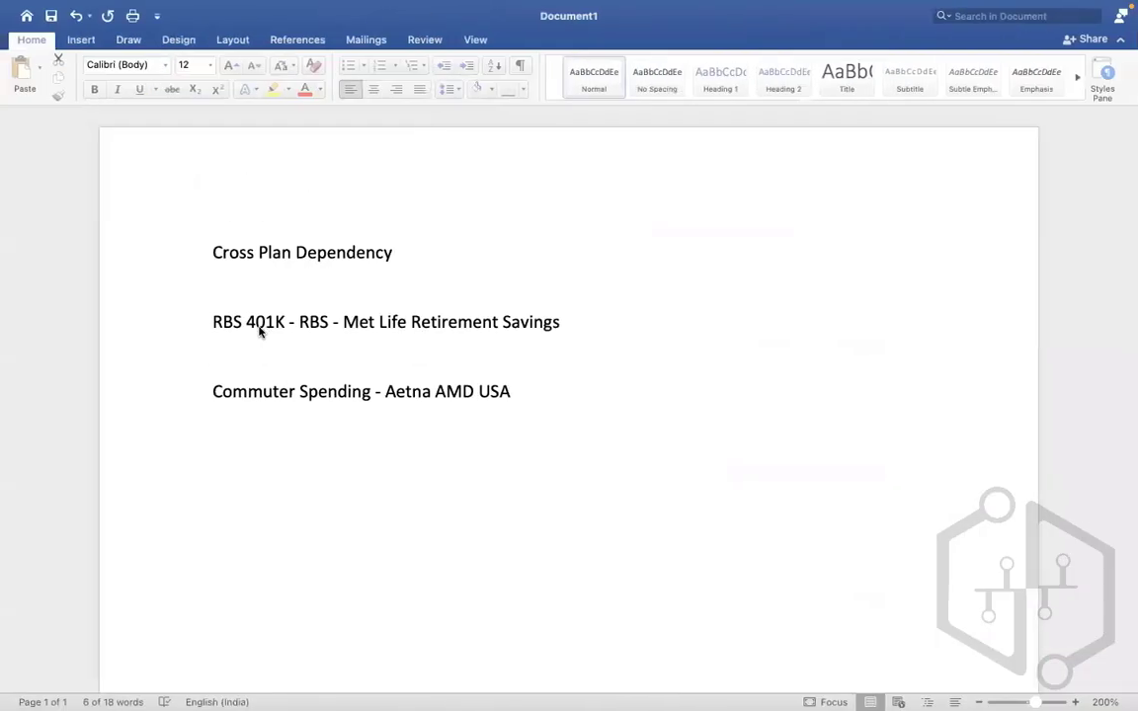
pyautogui.hotkey('shift', 'Down')
pyautogui.hotkey('shift', 'Down')
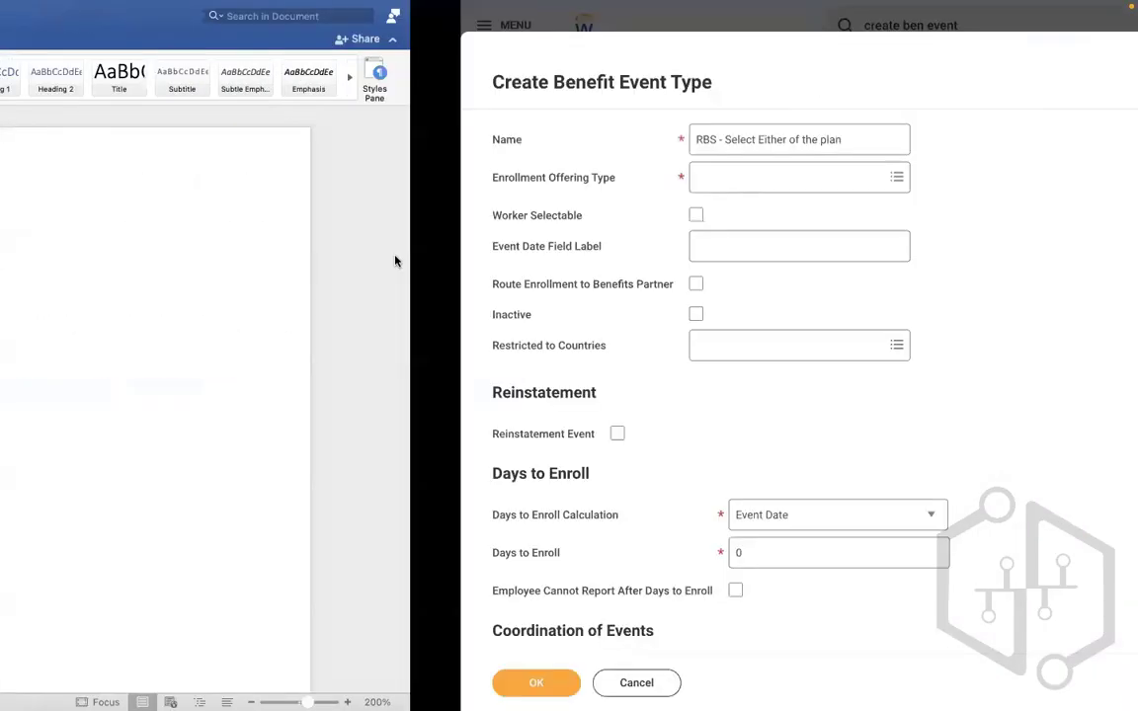
# - Add RBS 401K and Commuter Spending as the event's enrollment offering types
pyautogui.click(286, 188)
pyautogui.write('RBS')
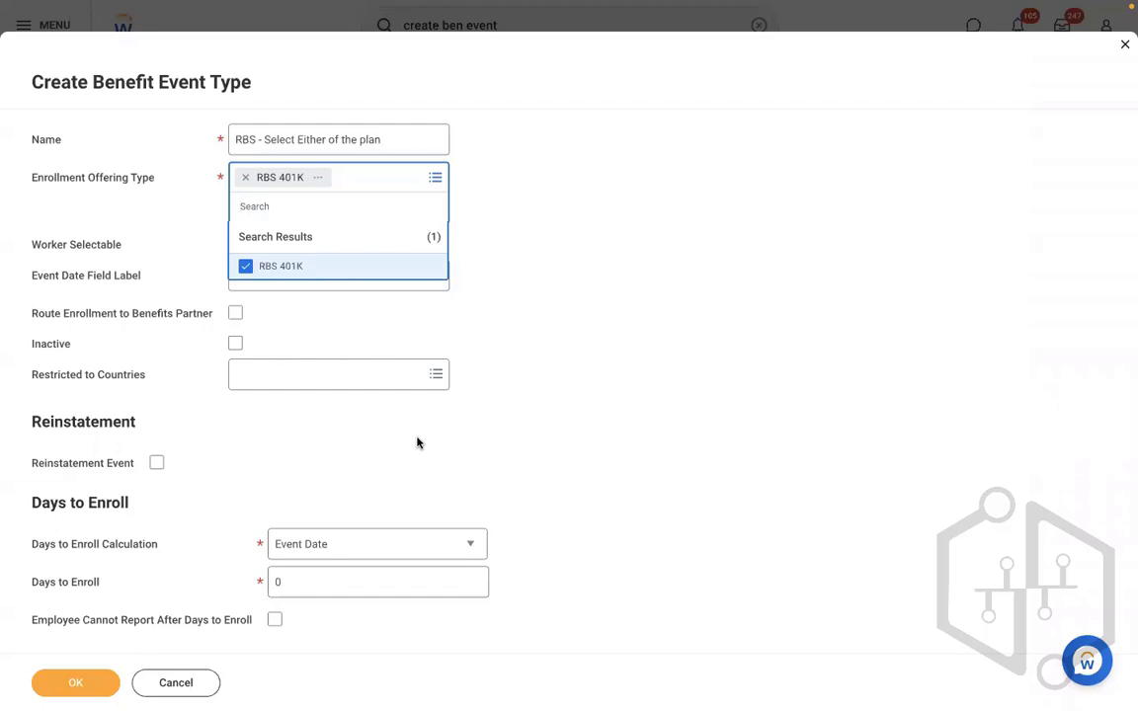
pyautogui.hotkey('ctrl', 'Left')
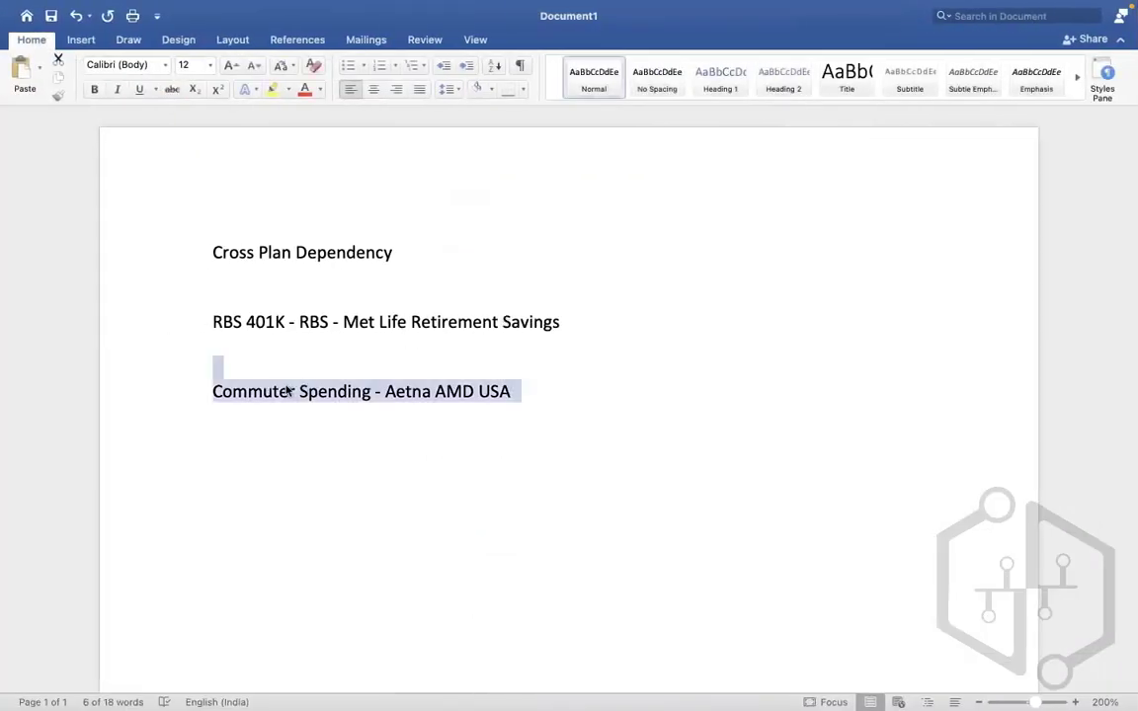
pyautogui.click(288, 392)
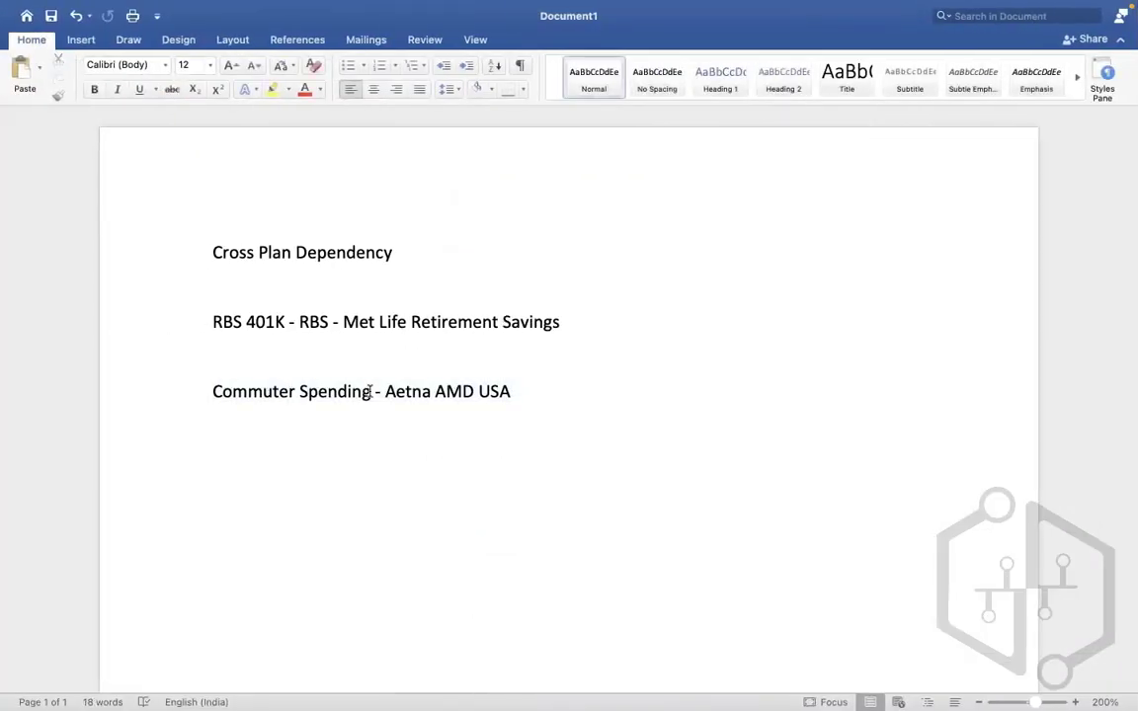
pyautogui.hotkey('ctrl', 'Right')
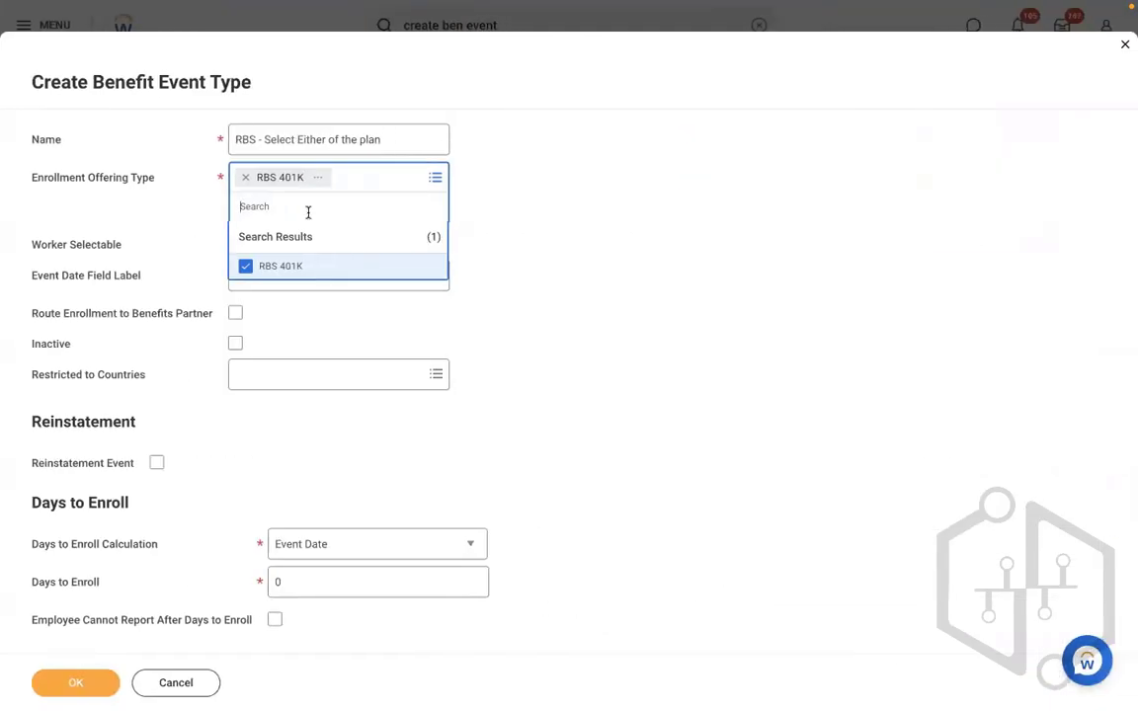
pyautogui.write('COMM')
pyautogui.press('Return')
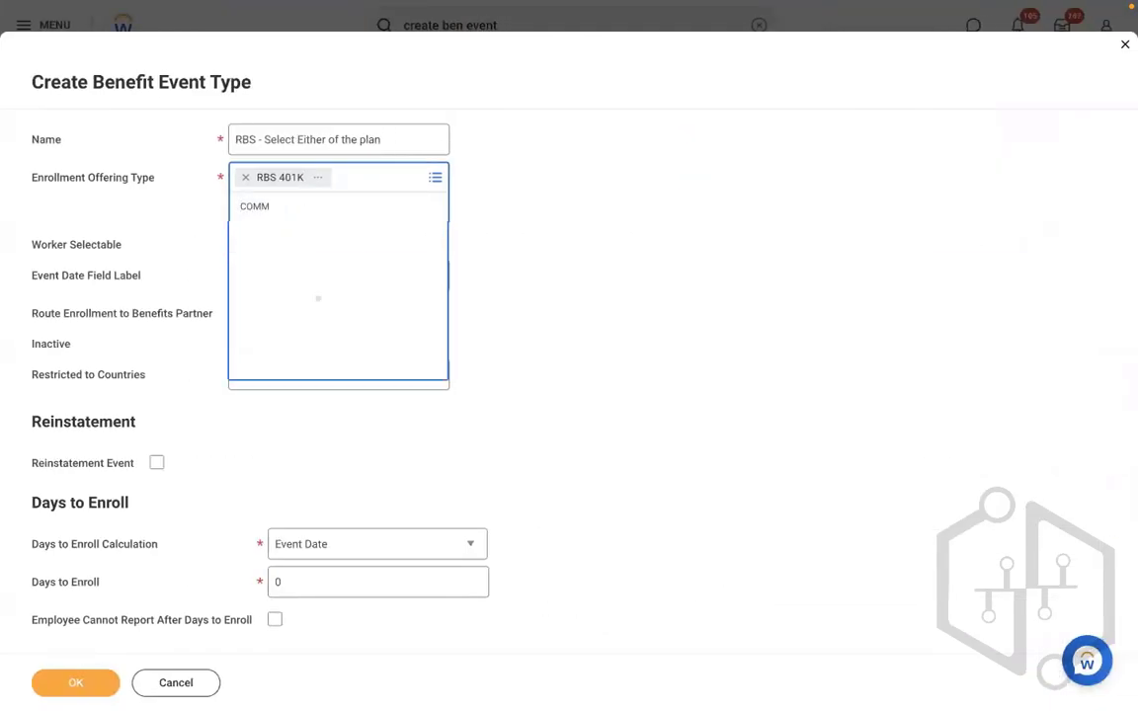
pyautogui.click(331, 265)
pyautogui.click(608, 211)
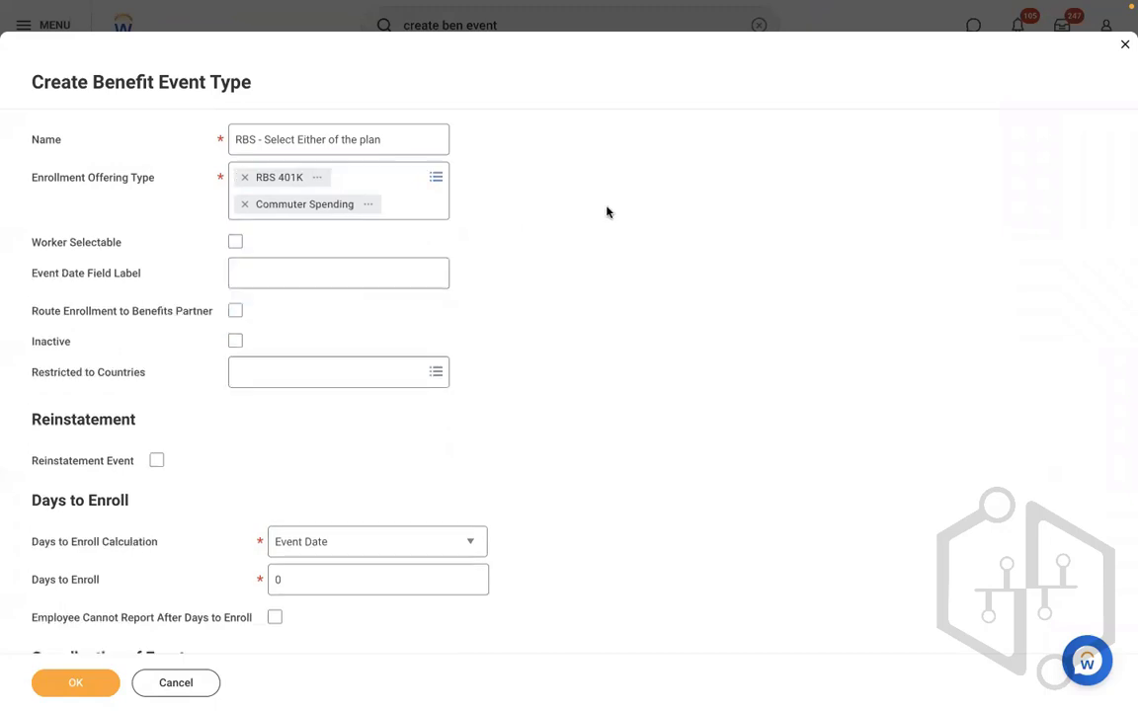
# - Restrict the event type to United States of America with 10 days to enroll, and save
pyautogui.click(310, 368)
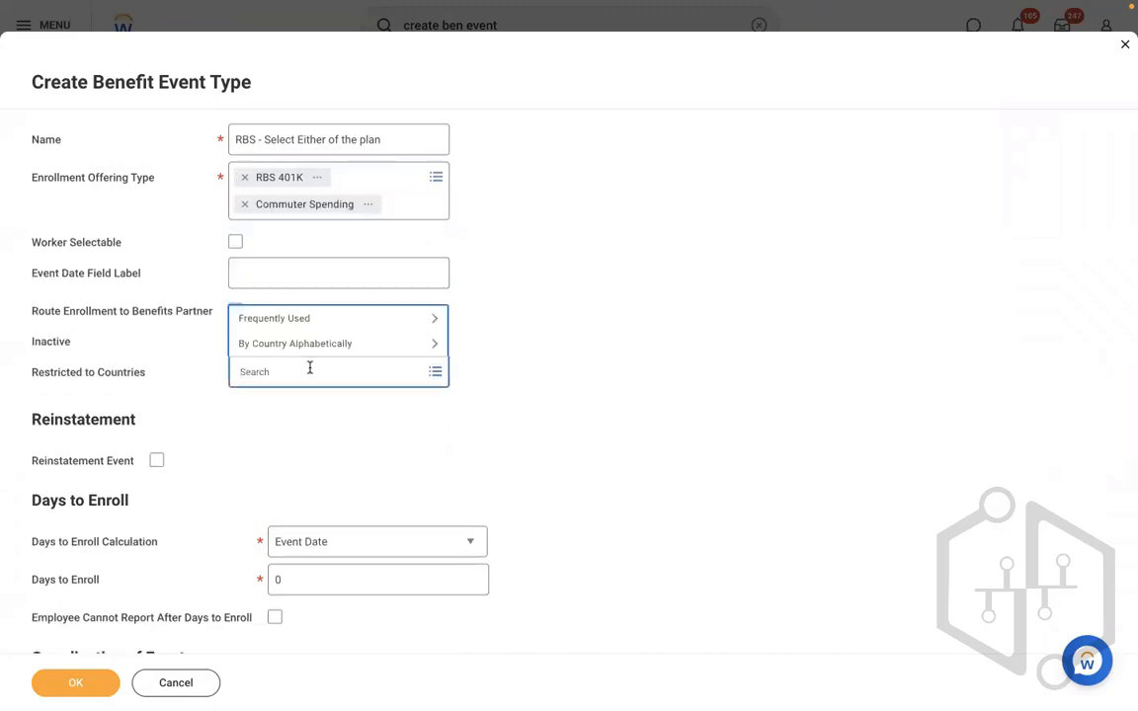
pyautogui.write('USA')
pyautogui.press('Return')
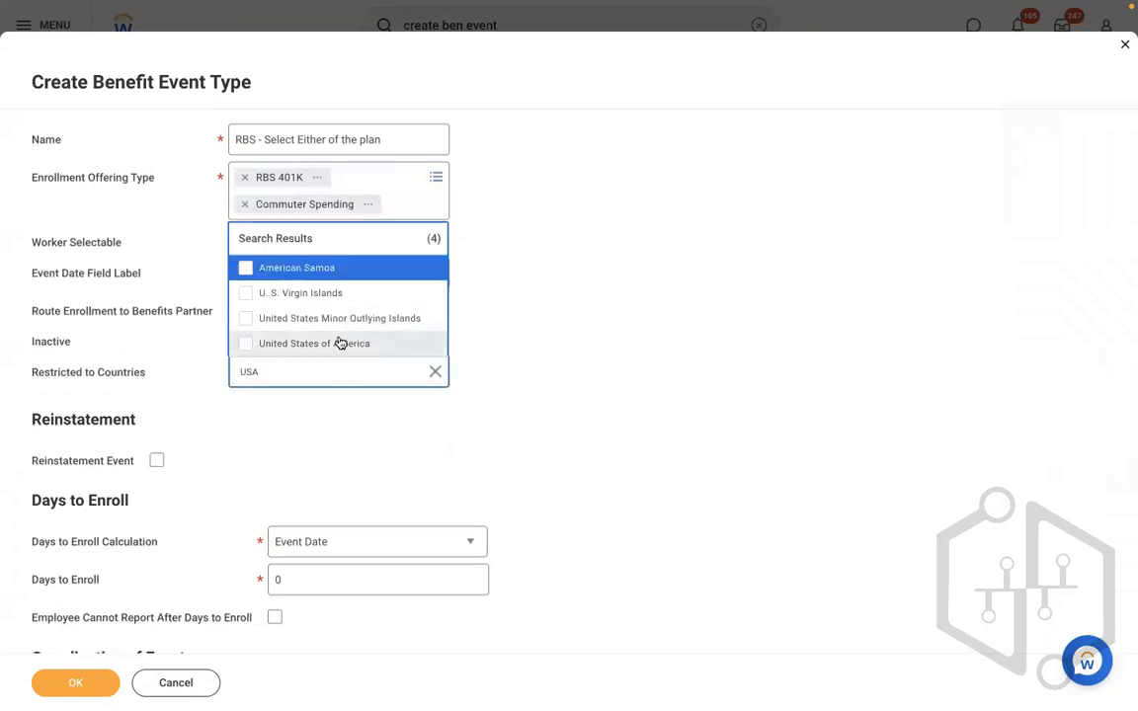
pyautogui.click(341, 344)
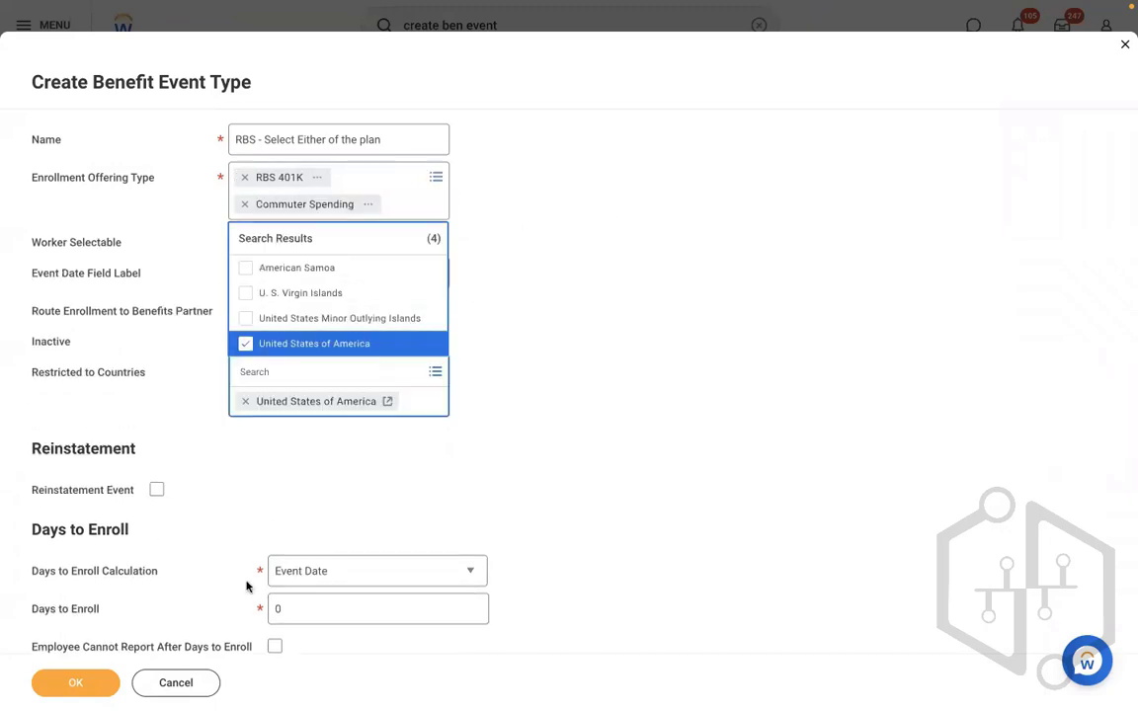
pyautogui.click(313, 604)
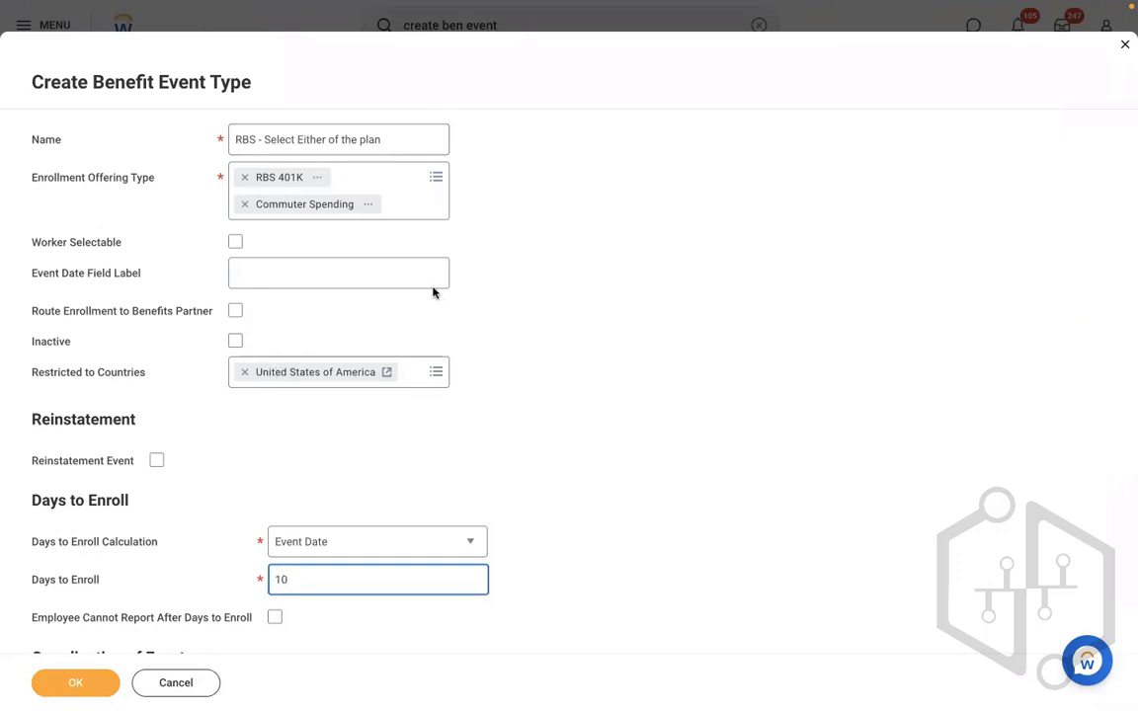
pyautogui.click(70, 677)
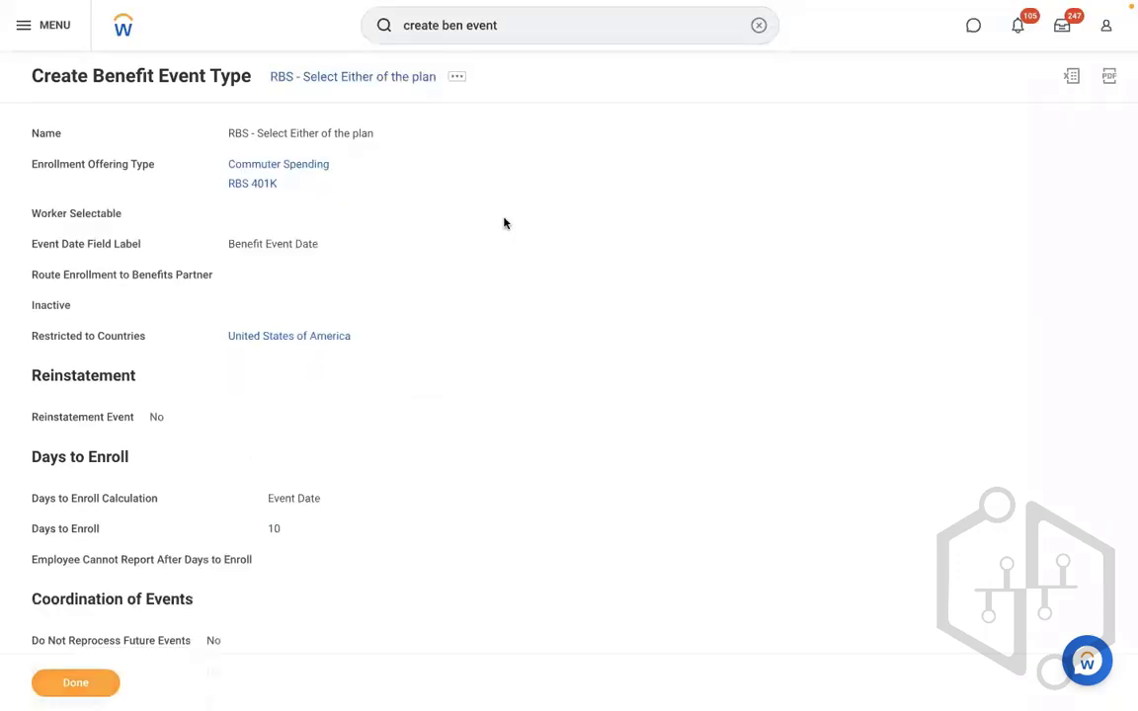
# - Search for the Edit Enrollment Event Rule task and open it
pyautogui.click(759, 27)
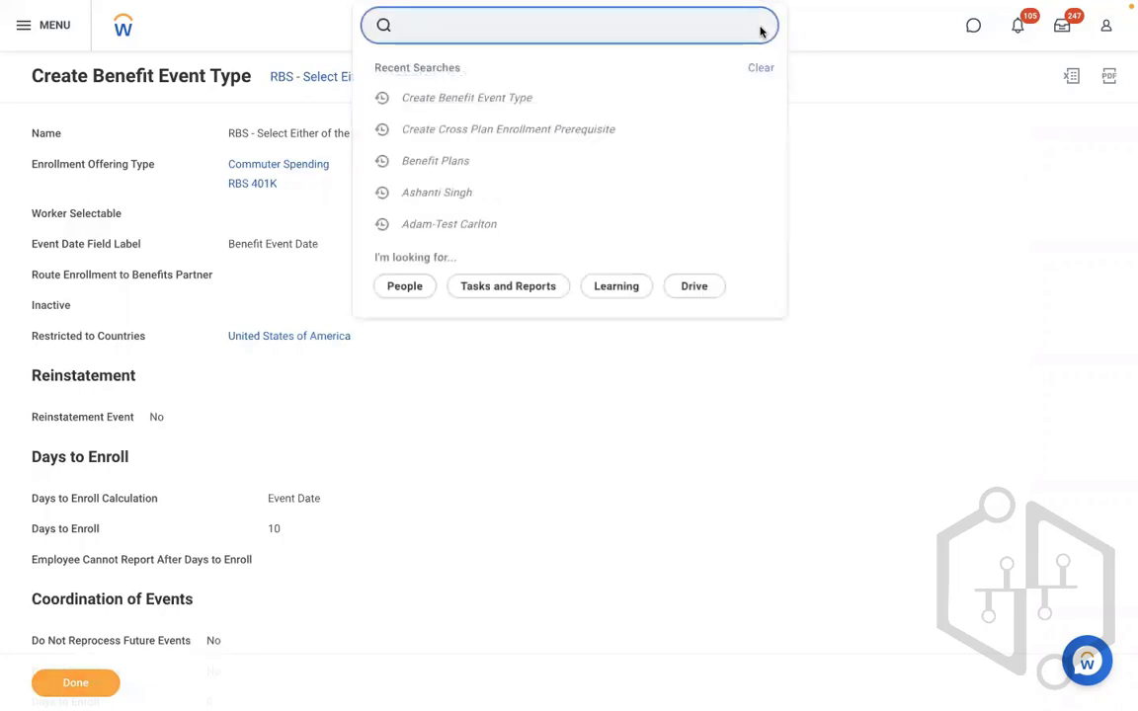
pyautogui.write('ENROLLMENT')
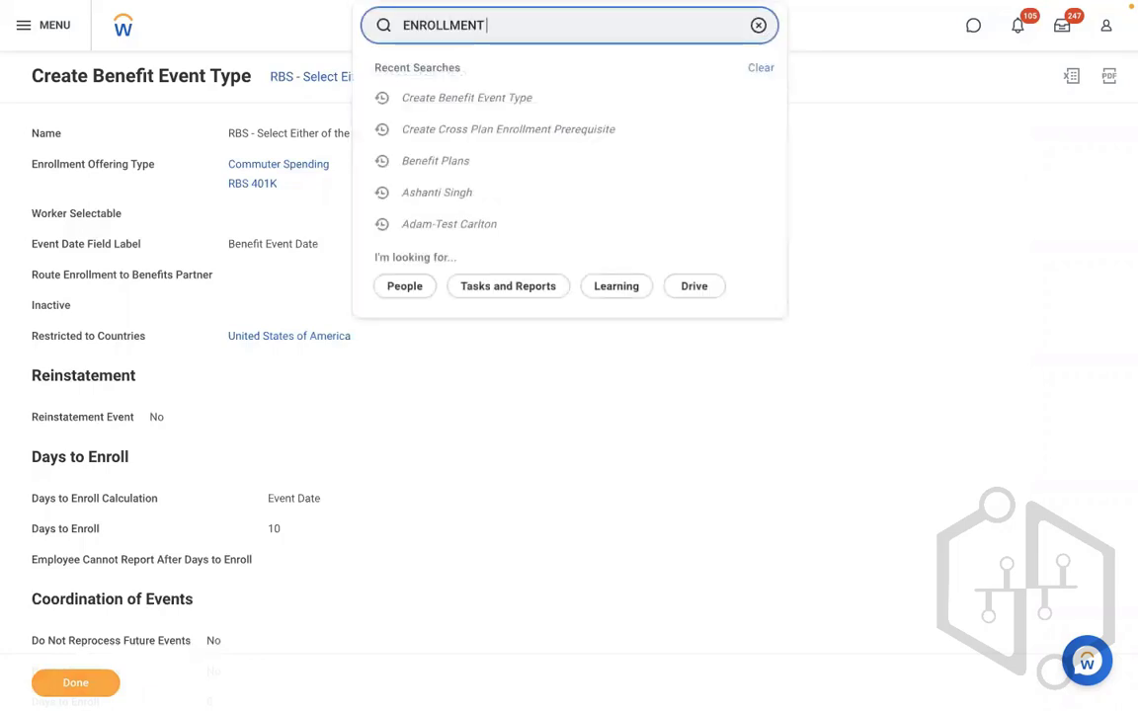
pyautogui.press('BackSpace')
pyautogui.press('BackSpace')
pyautogui.press('BackSpace')
pyautogui.press('BackSpace')
pyautogui.press('BackSpace')
pyautogui.press('BackSpace')
pyautogui.press('BackSpace')
pyautogui.press('BackSpace')
pyautogui.press('BackSpace')
pyautogui.press('BackSpace')
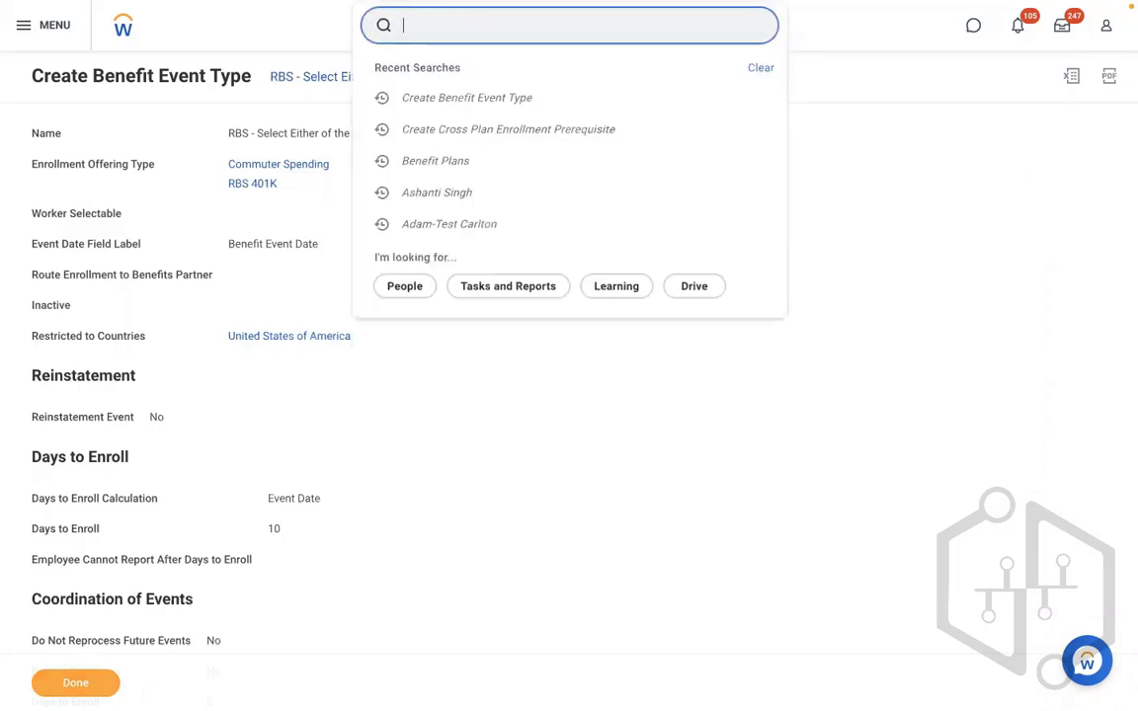
pyautogui.write('EDIT ENROL')
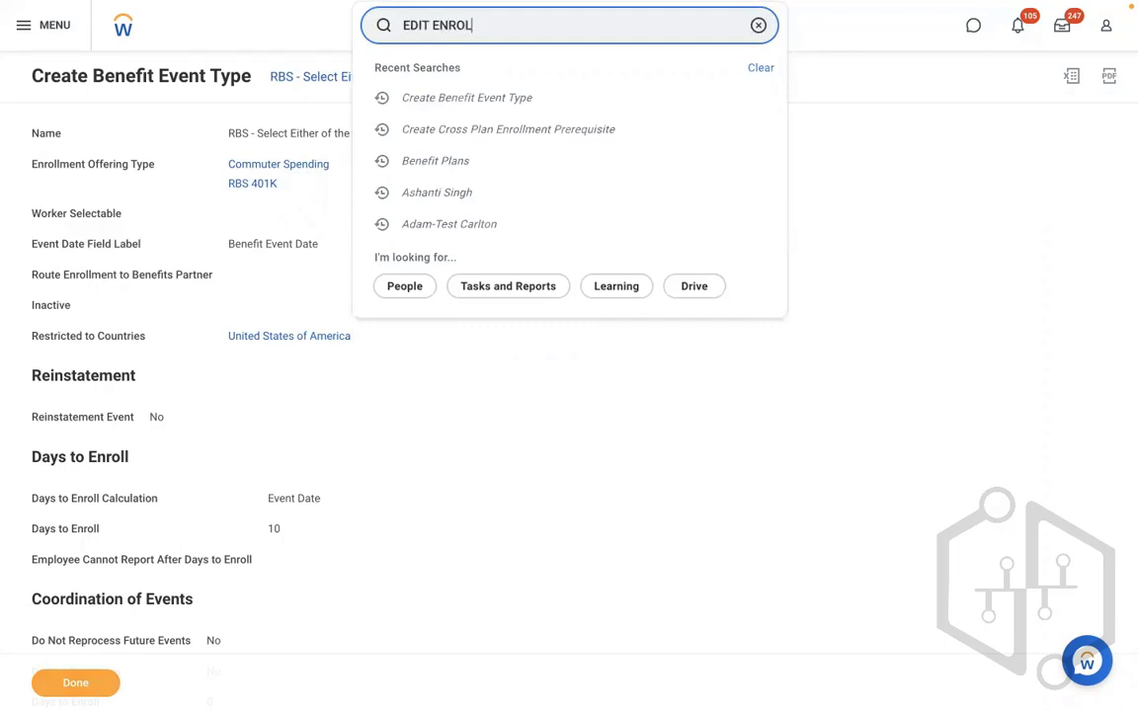
pyautogui.write('L EVENT RULE')
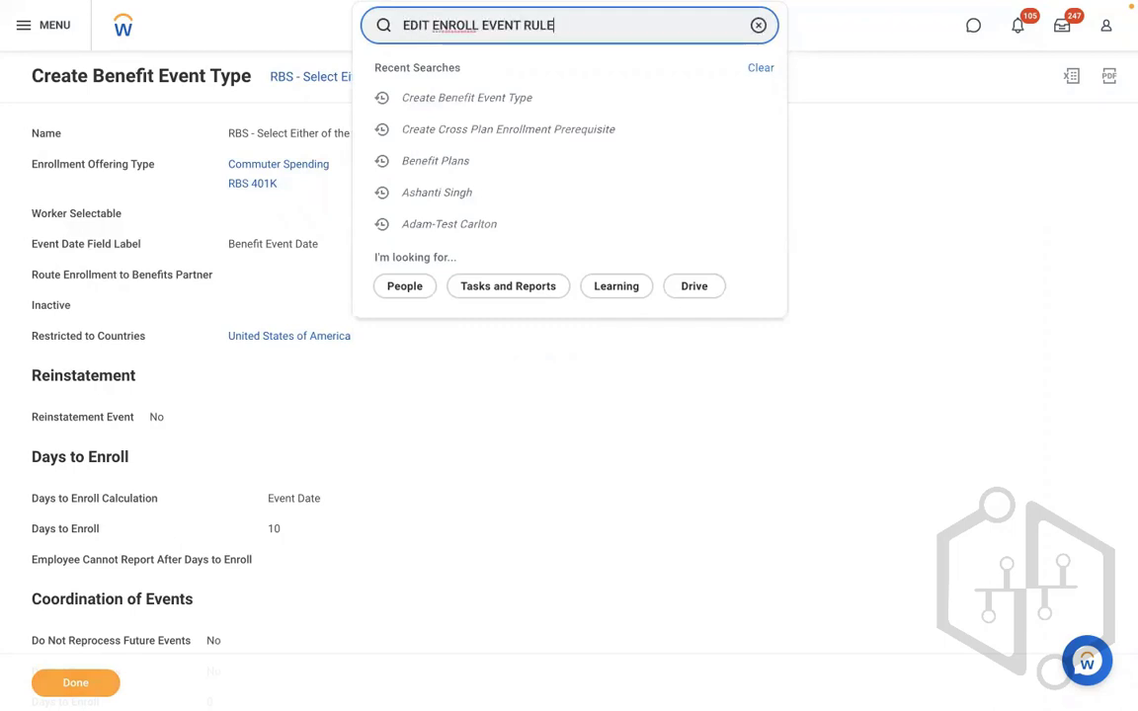
pyautogui.click(624, 97)
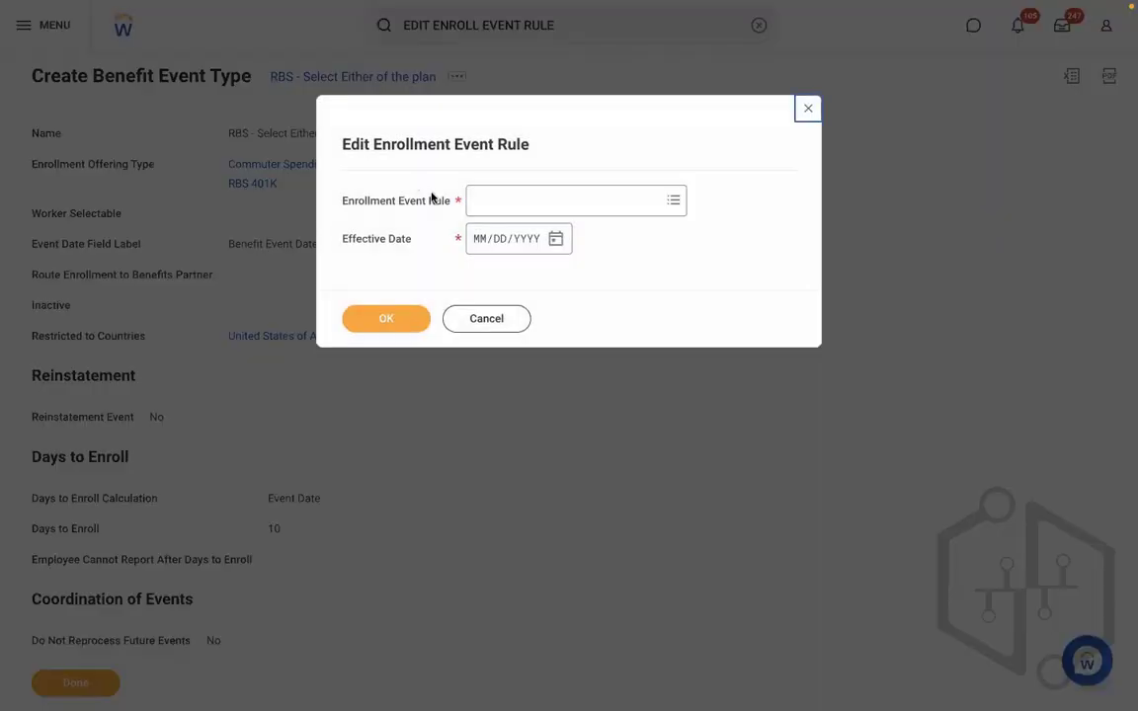
# - Choose Enrollment Event Rule with effective date 01/01/2022 and confirm
pyautogui.click(512, 207)
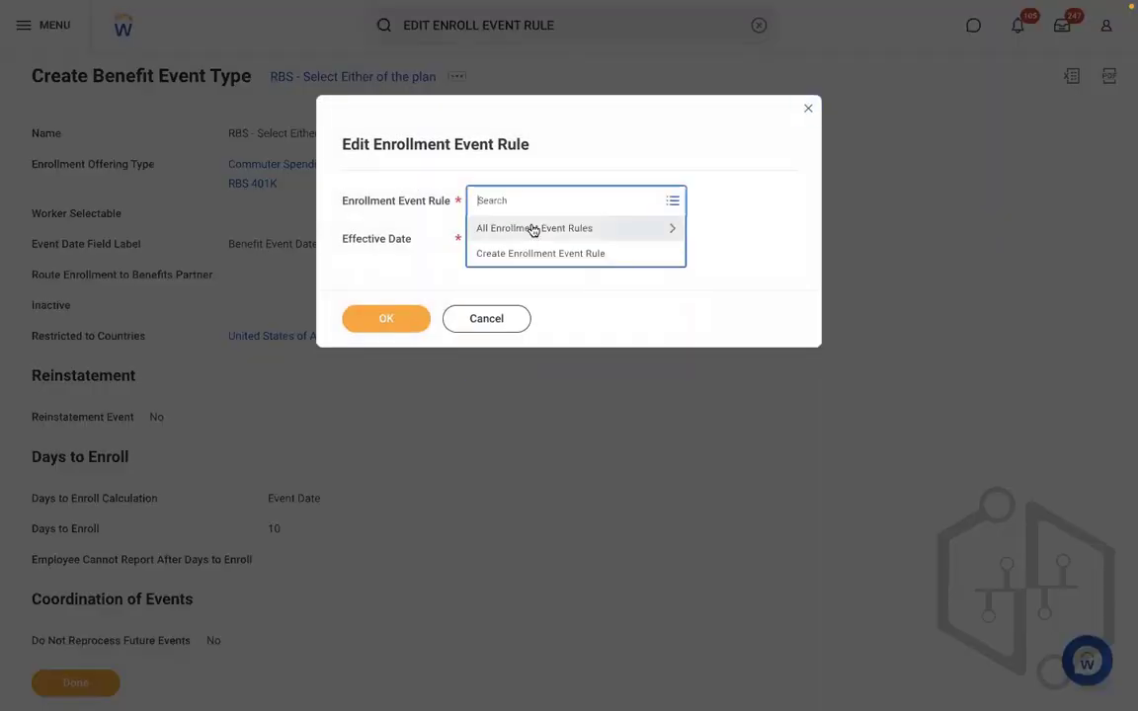
pyautogui.click(533, 228)
pyautogui.press('Down')
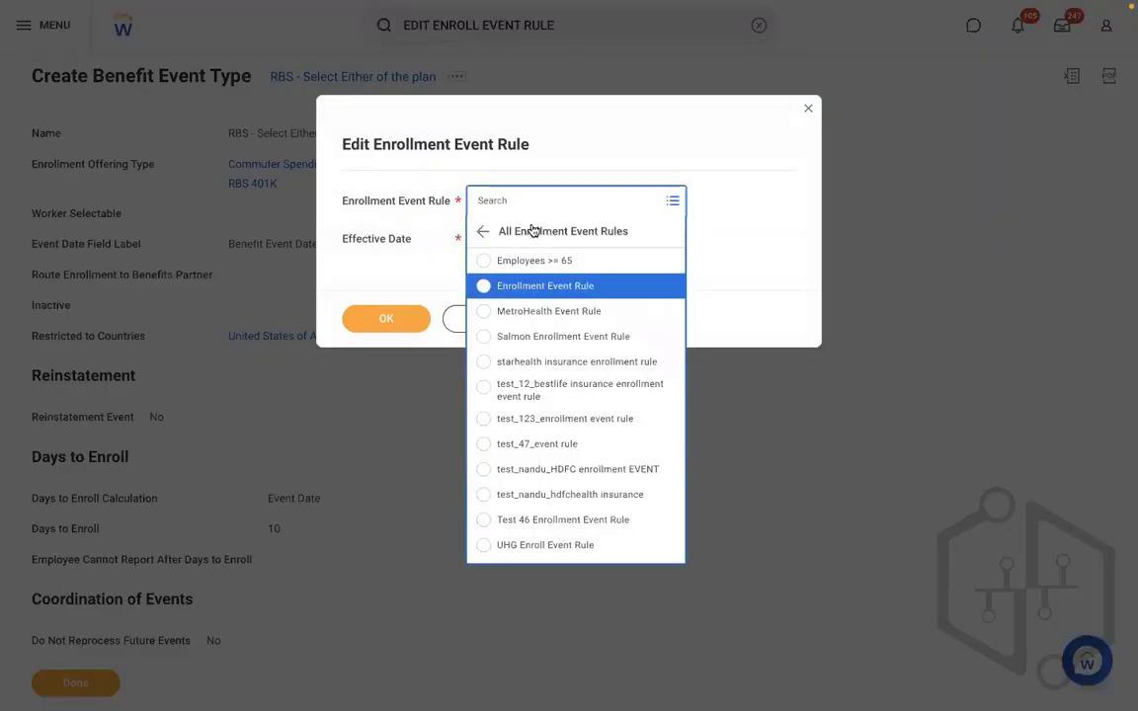
pyautogui.press('Return')
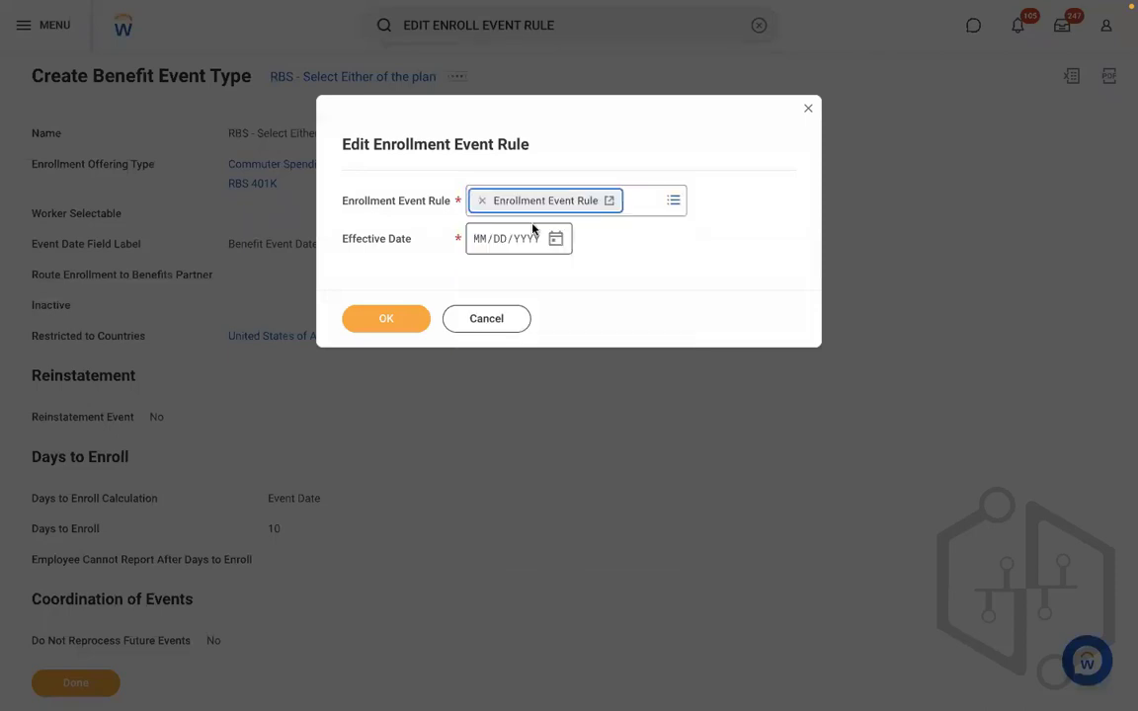
pyautogui.click(480, 240)
pyautogui.write('01012022')
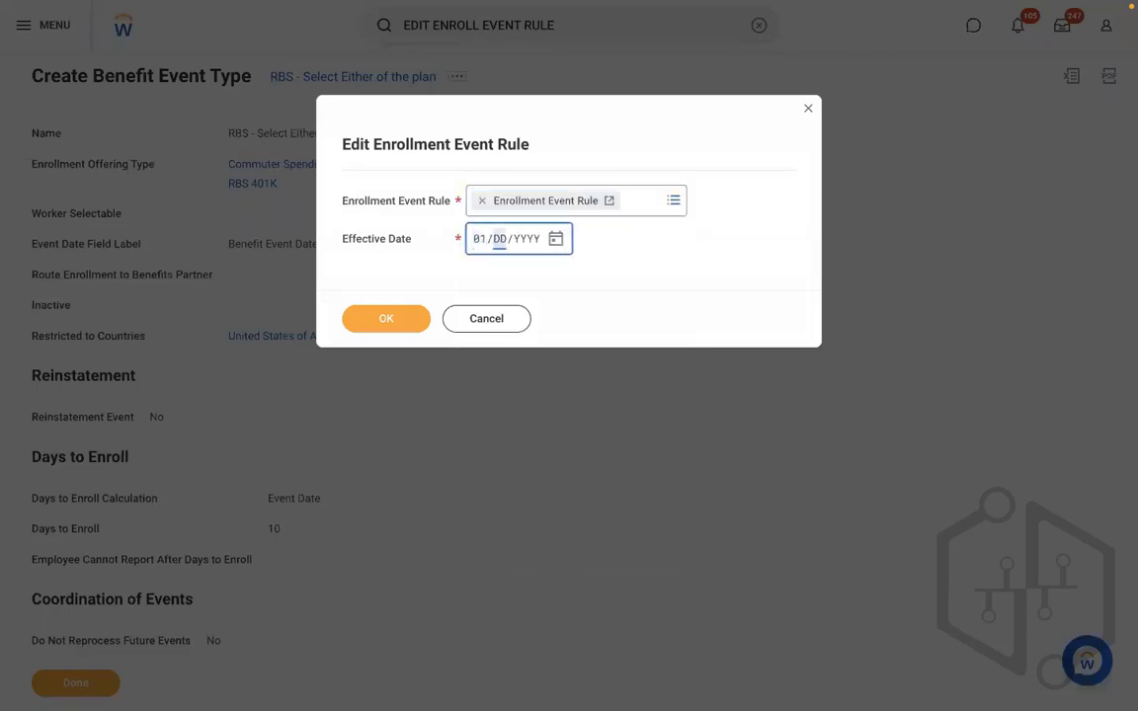
pyautogui.click(361, 329)
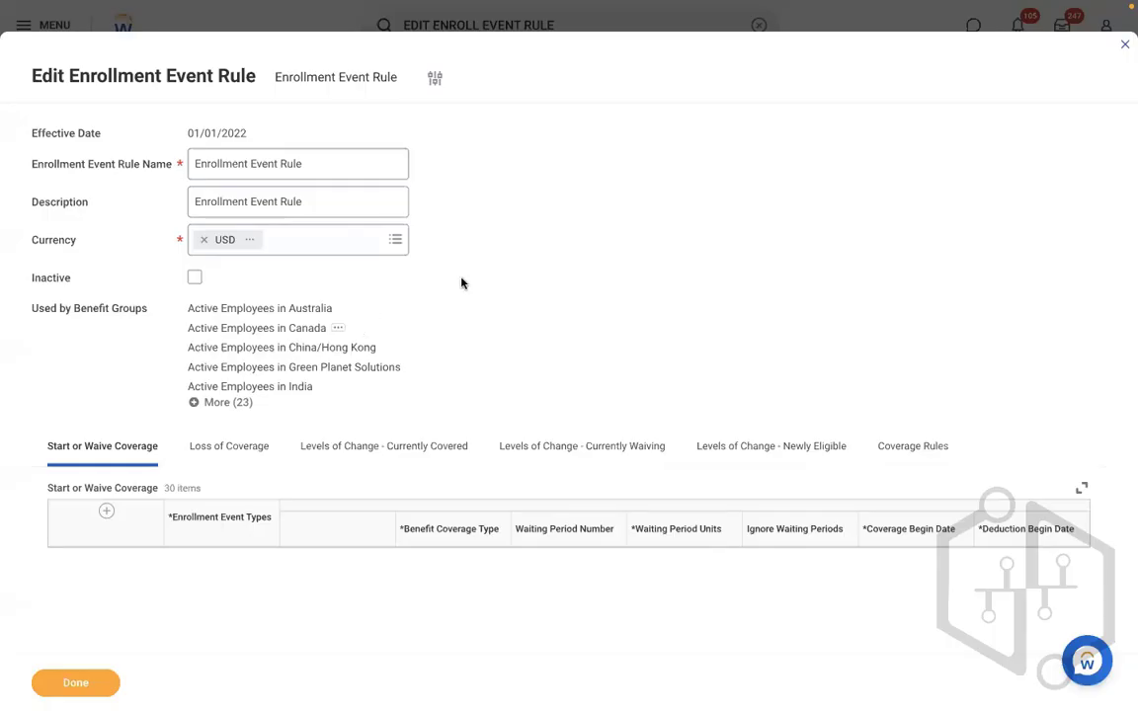
# - Add a start or waive coverage row for event type RBS - Select Either of the plan
pyautogui.scroll(-5, 628, 283)
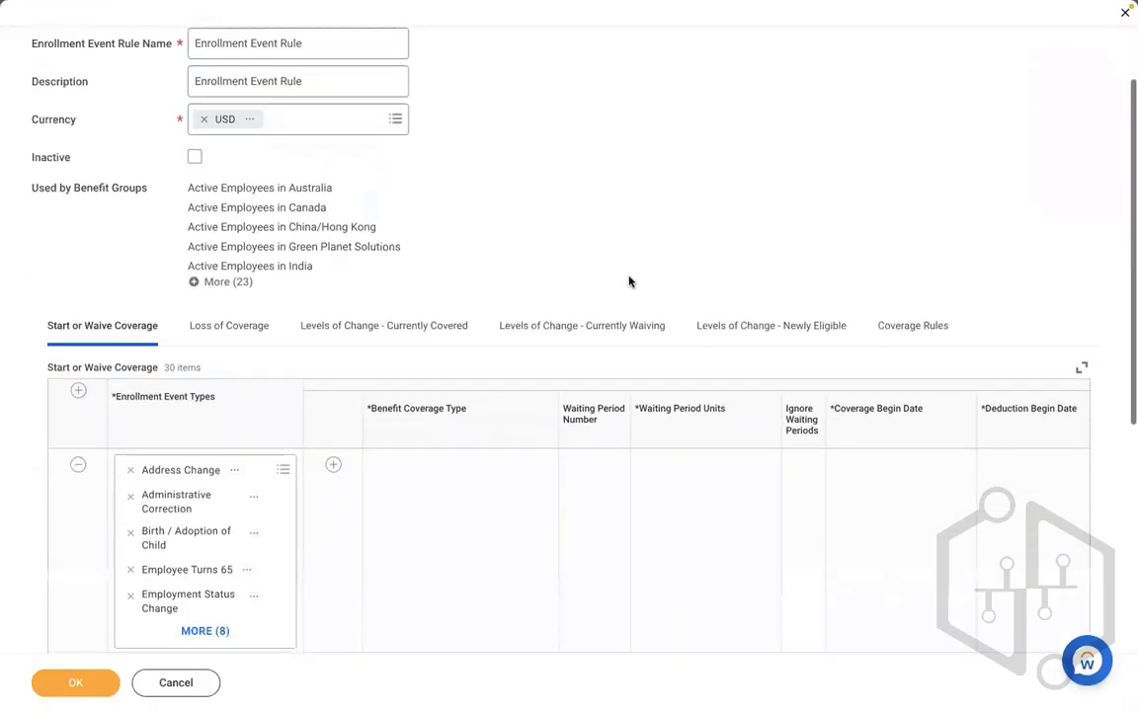
pyautogui.click(78, 264)
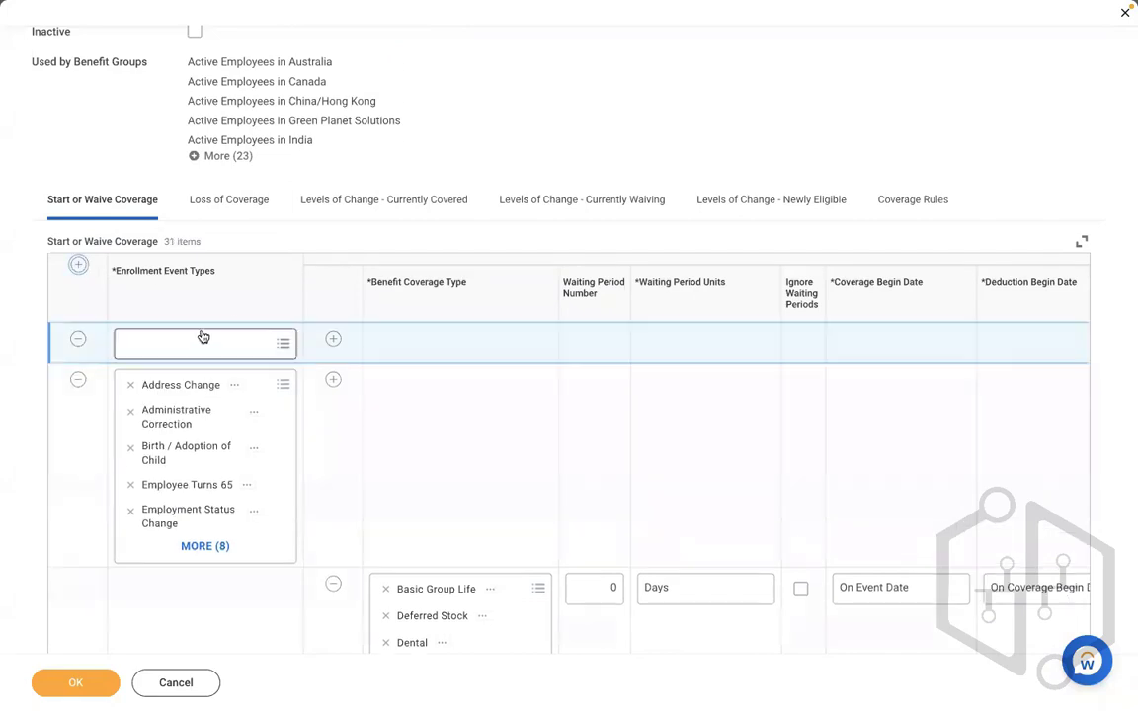
pyautogui.click(178, 345)
pyautogui.write('RBS')
pyautogui.press('Return')
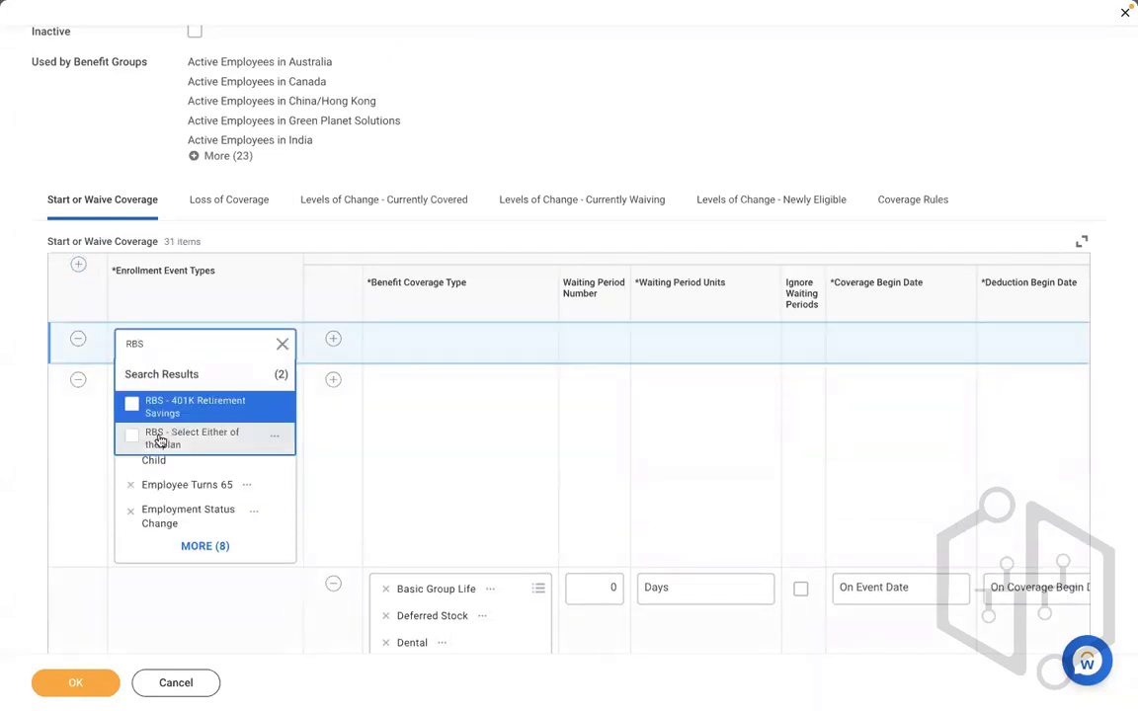
pyautogui.click(178, 435)
# - Give the row coverage types RBS 401K and Commuter Spending
pyautogui.click(334, 337)
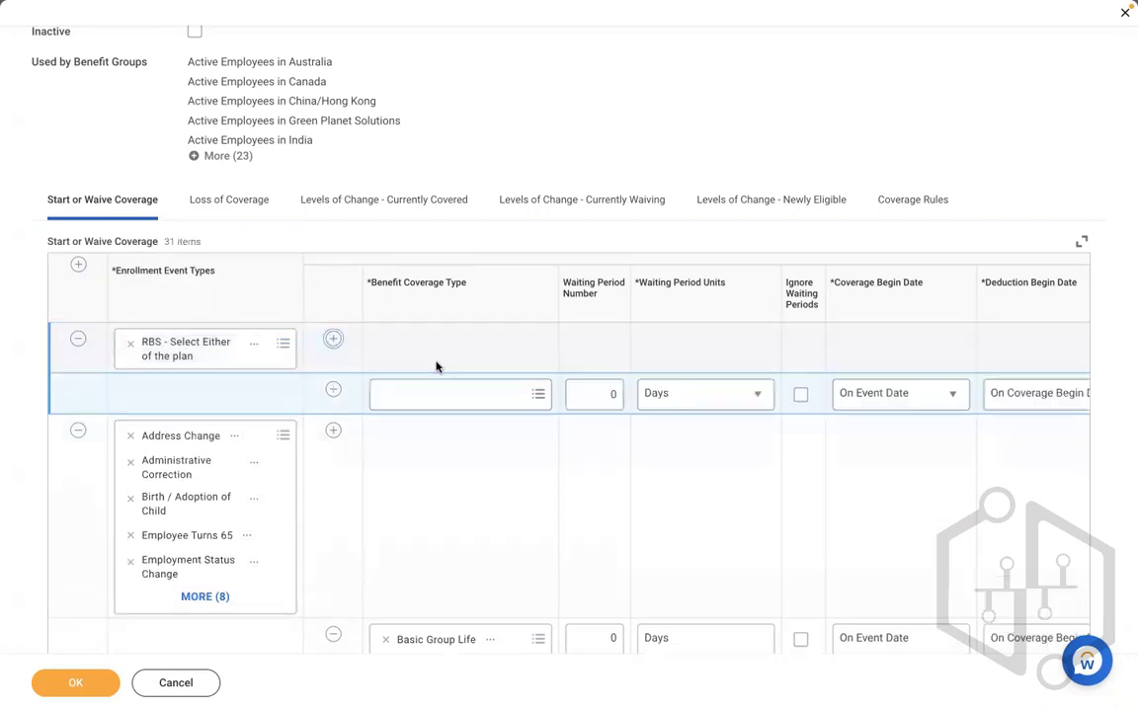
pyautogui.click(401, 391)
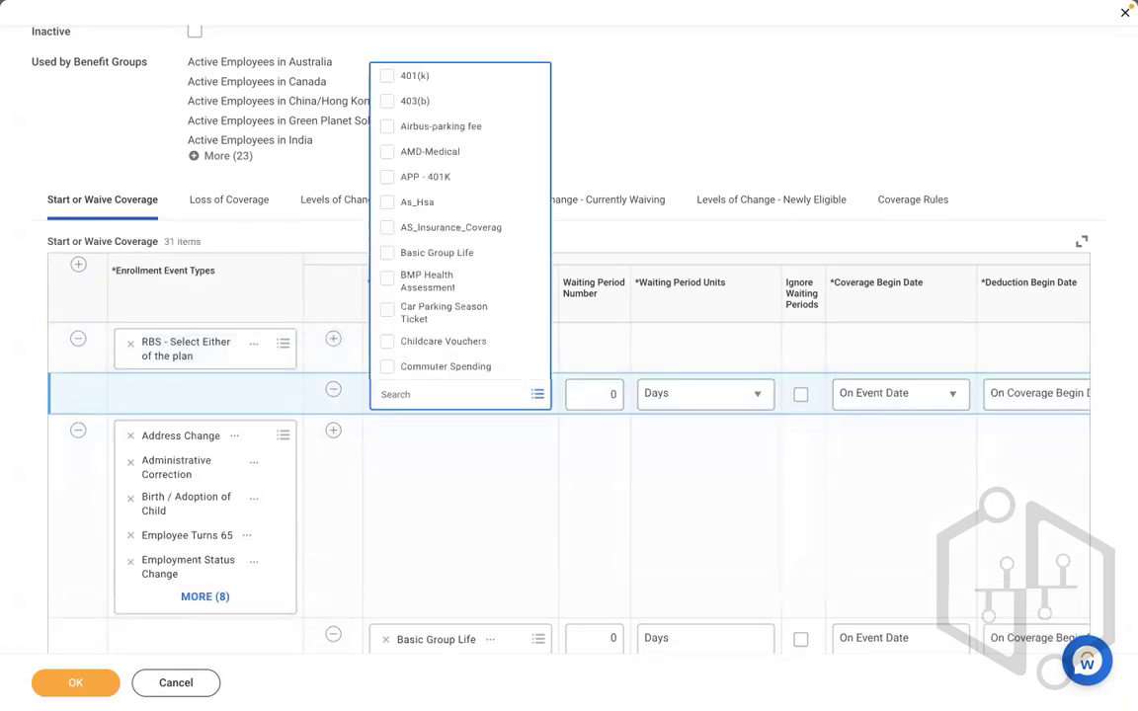
pyautogui.write('RBS')
pyautogui.press('Return')
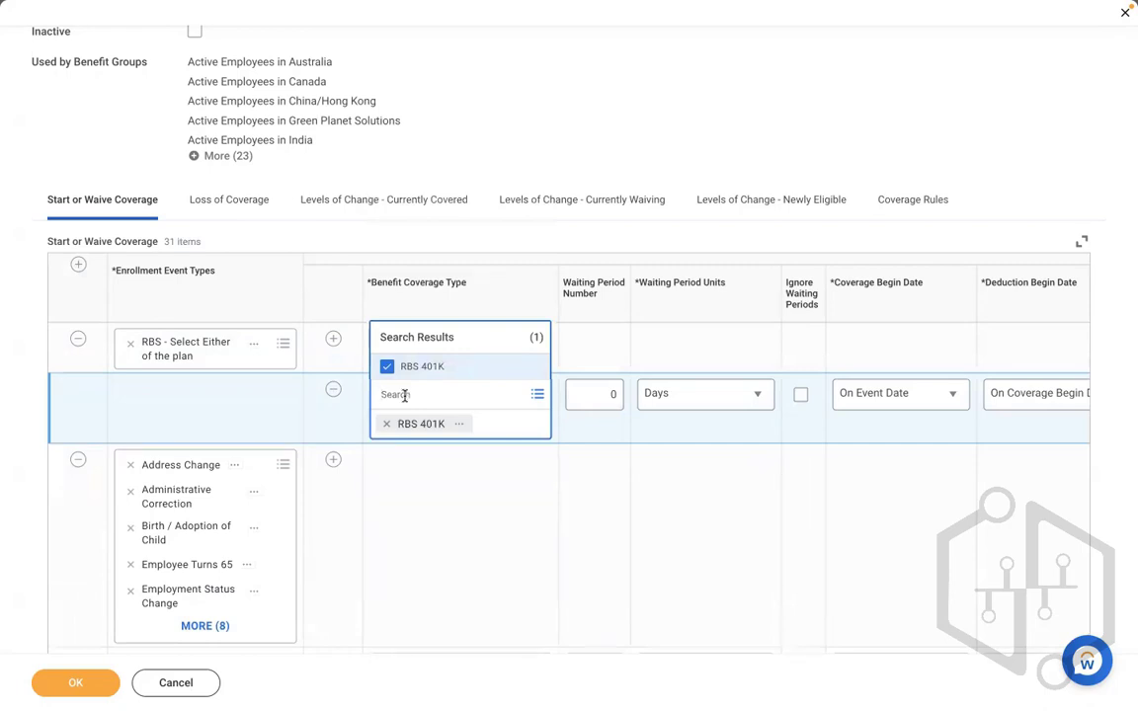
pyautogui.write('co')
pyautogui.press('Return')
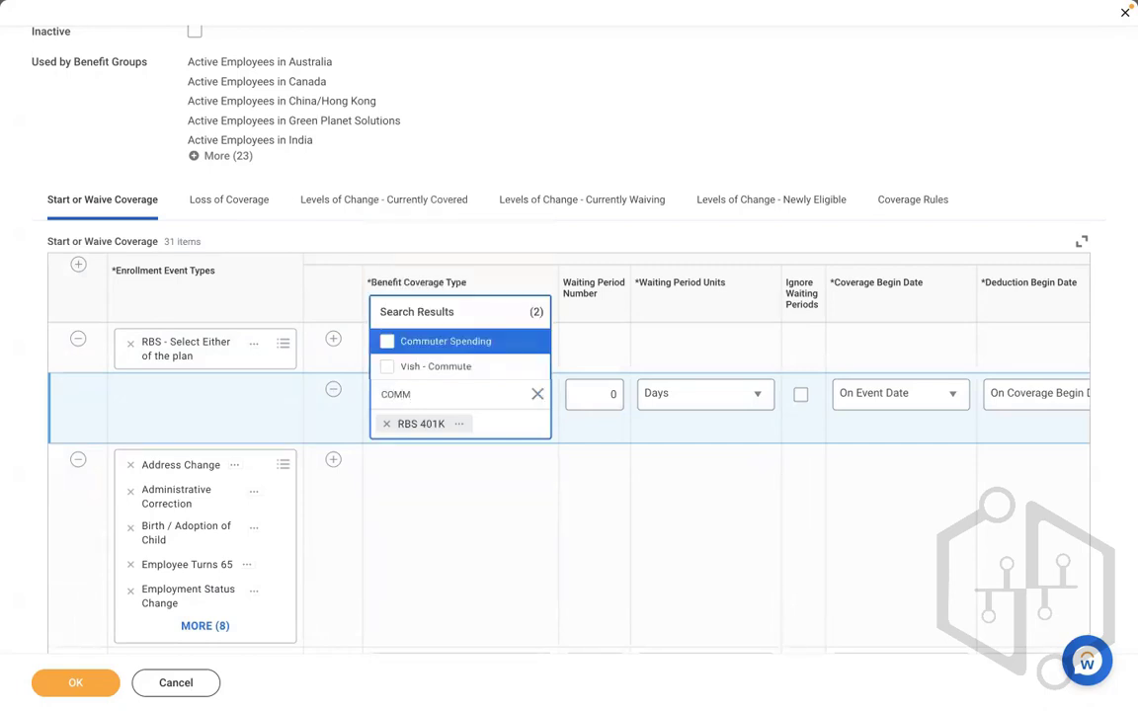
pyautogui.click(485, 337)
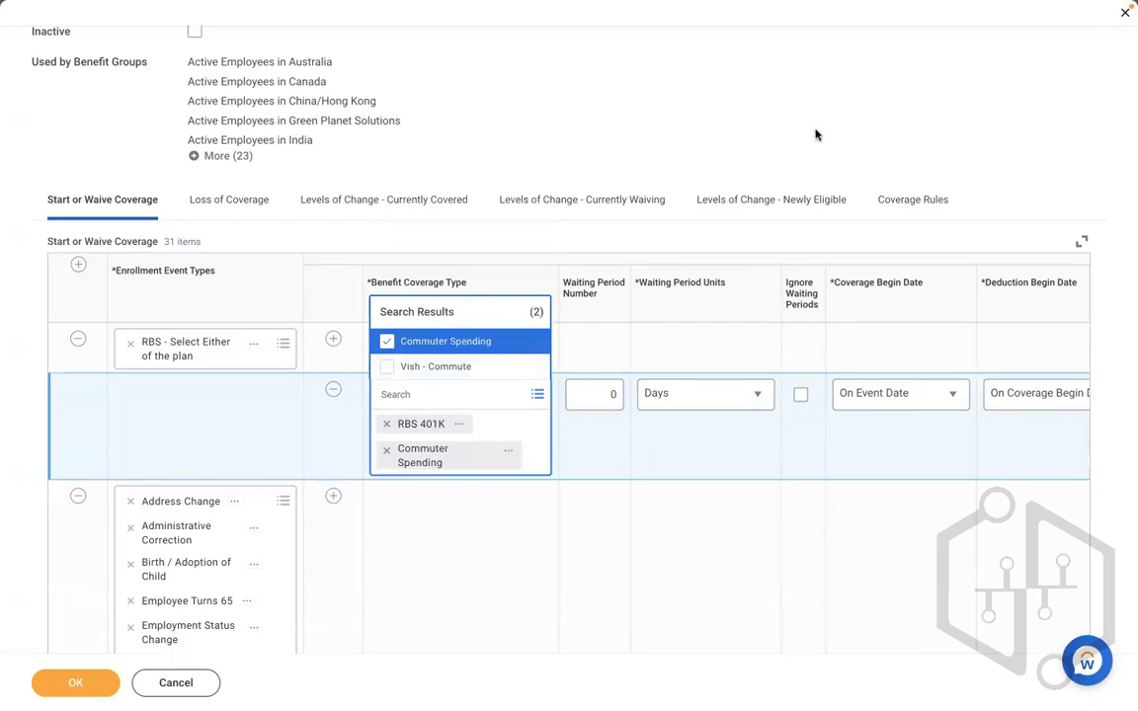
pyautogui.click(850, 176)
pyautogui.click(910, 206)
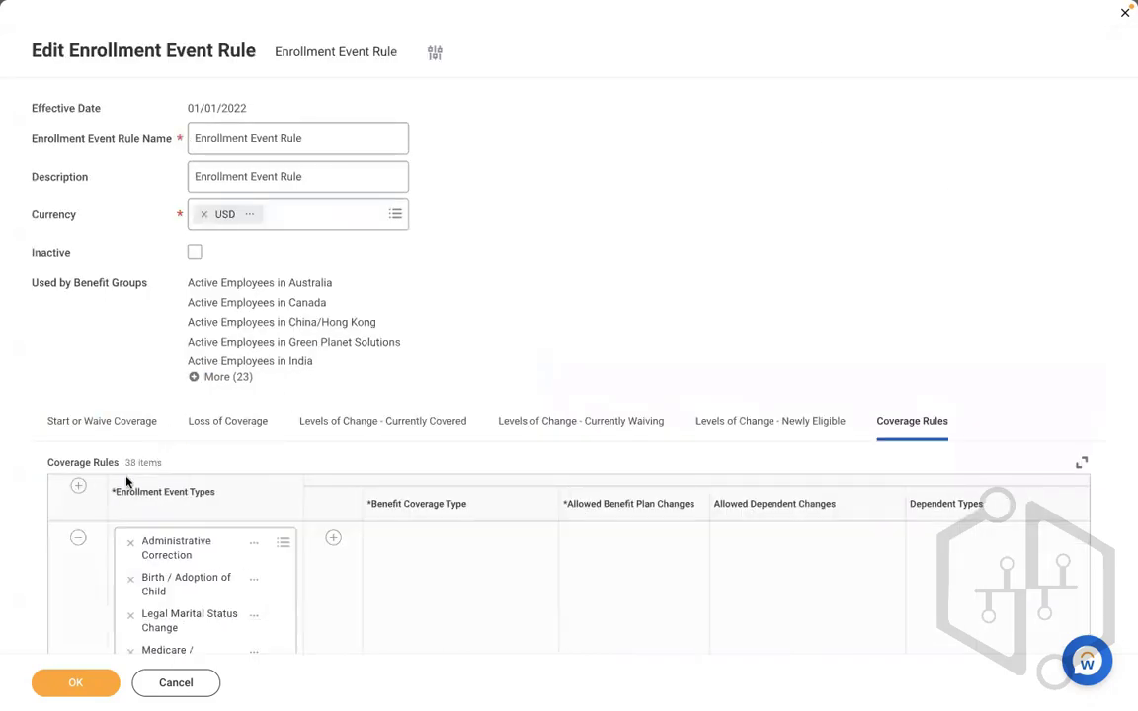
# - Add a coverage rule row for event type RBS - Select Either of the plan
pyautogui.click(78, 485)
pyautogui.scroll(-2, 271, 395)
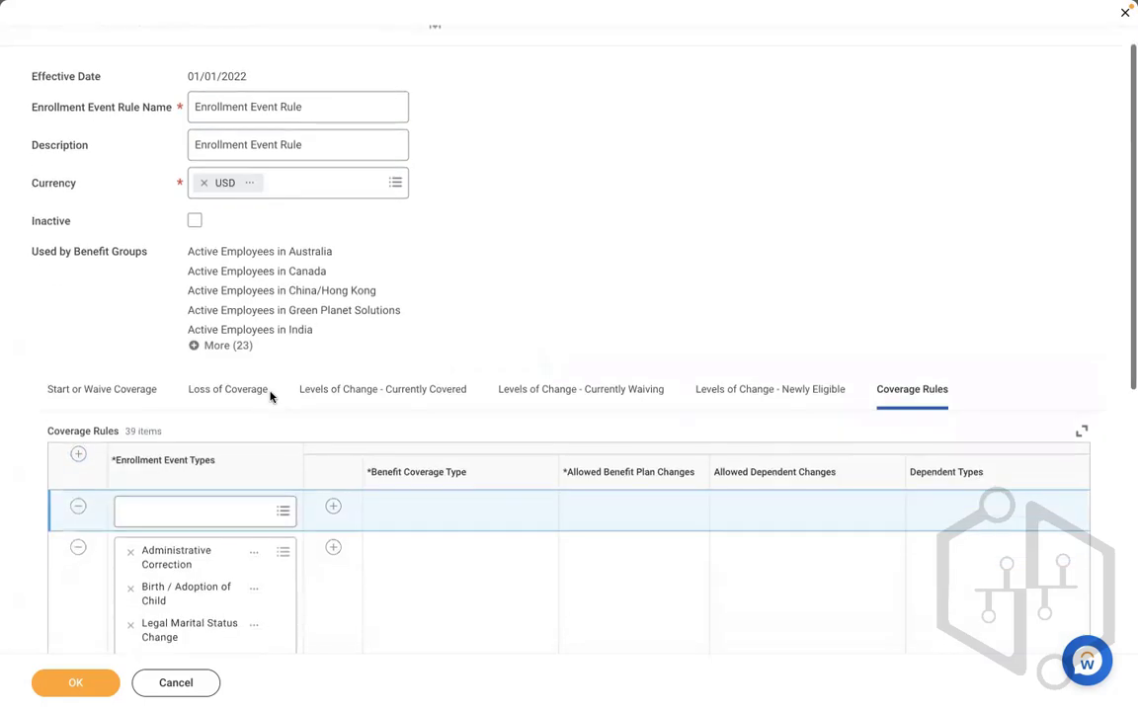
pyautogui.click(198, 385)
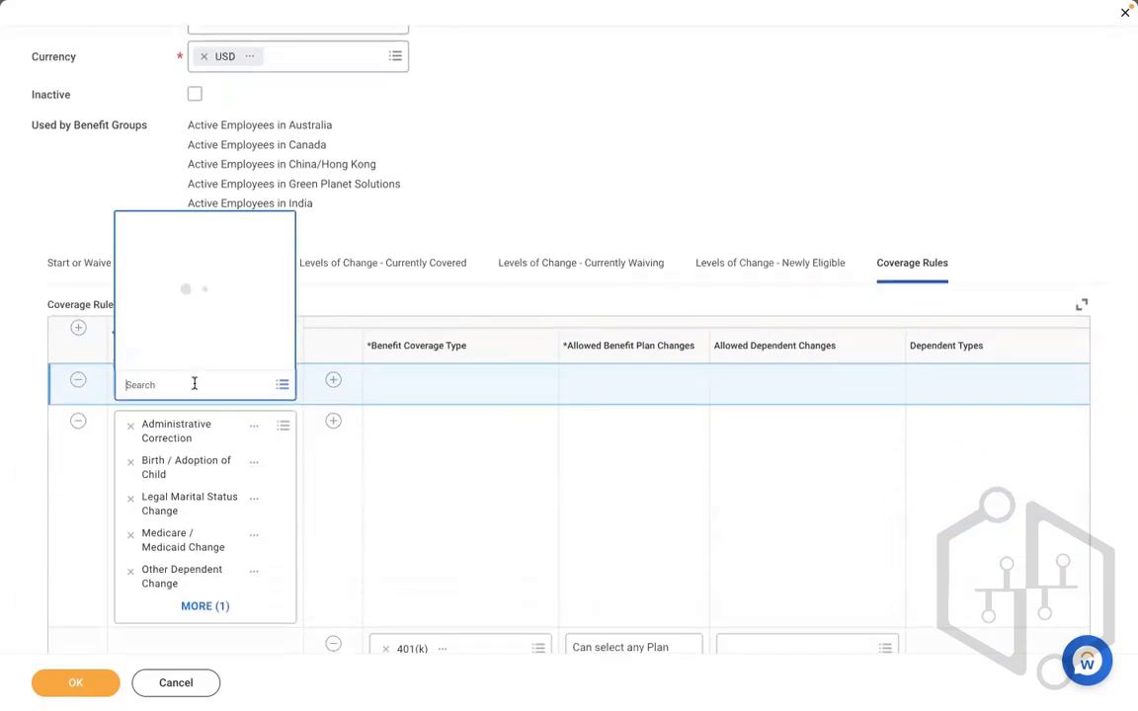
pyautogui.write('RBS')
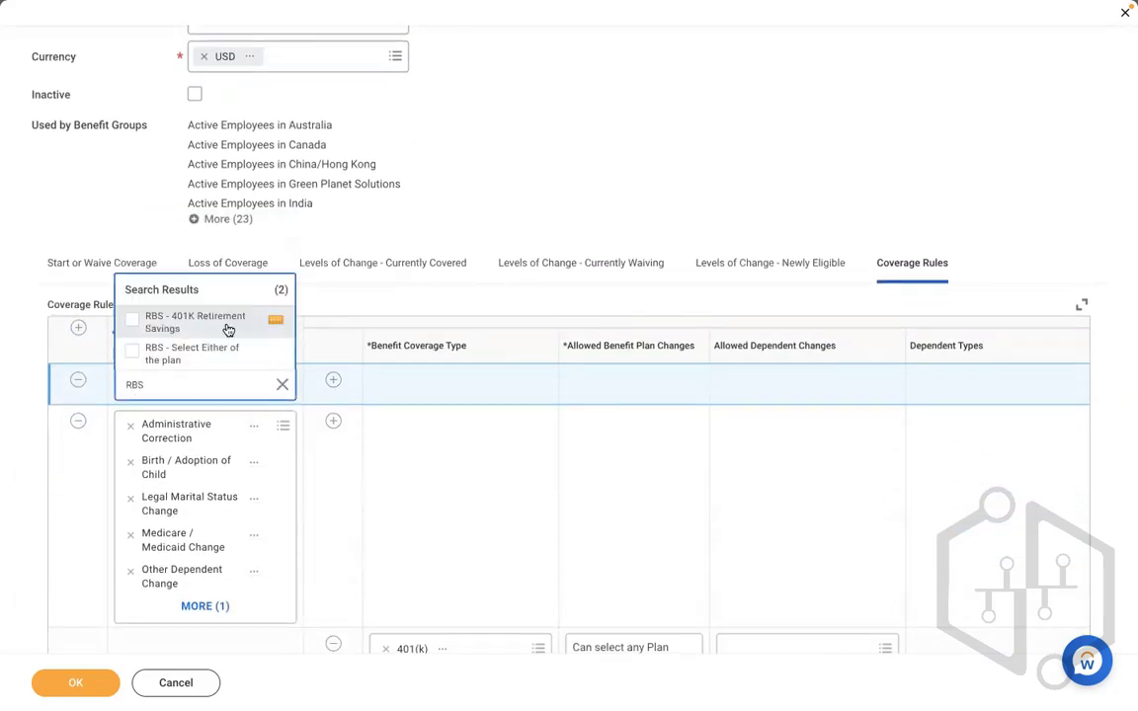
pyautogui.click(192, 354)
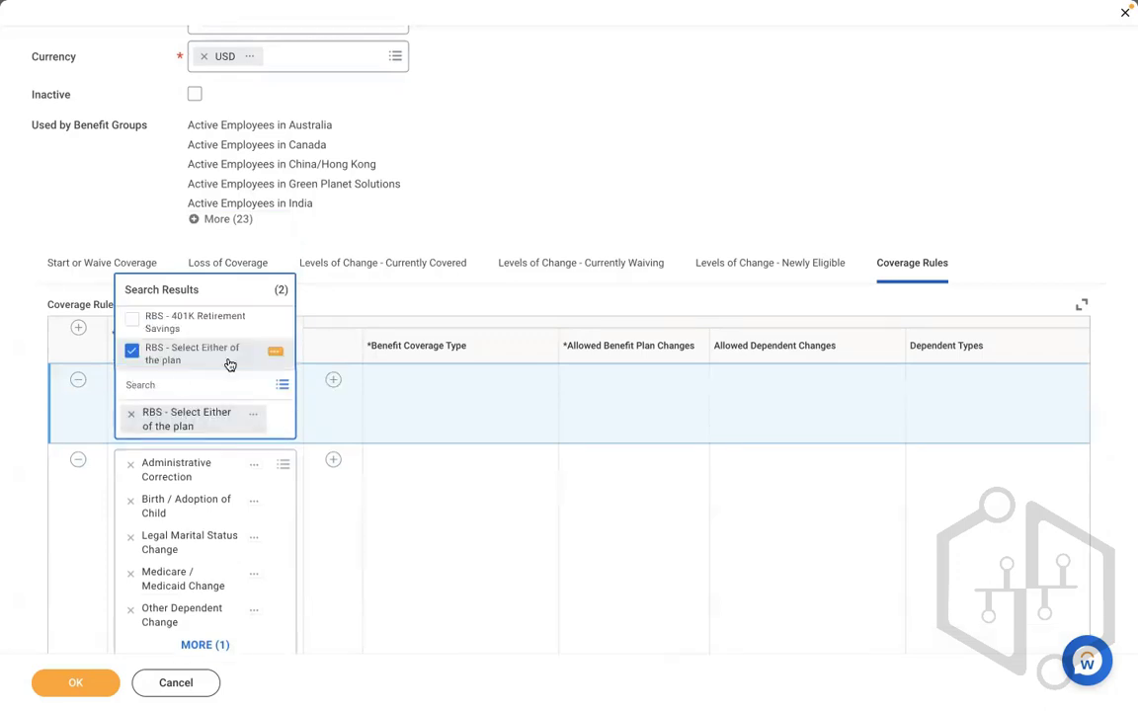
# - Set the rule's coverage types to RBS 401K and Commuter Spending
pyautogui.click(334, 381)
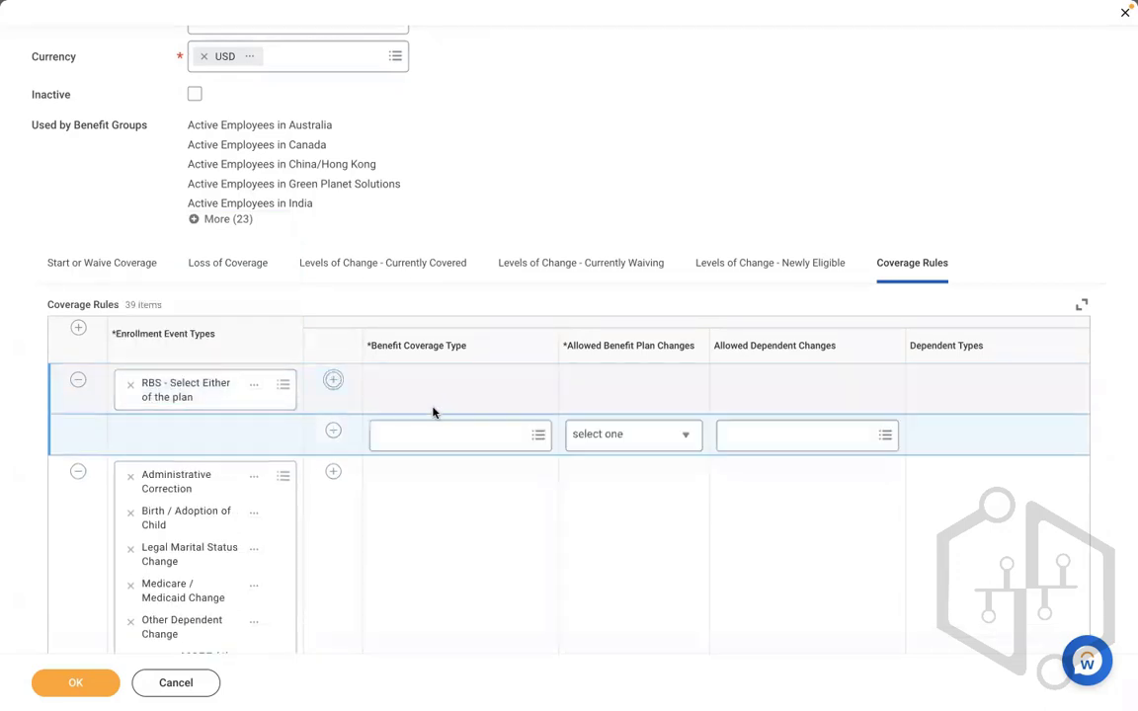
pyautogui.click(403, 435)
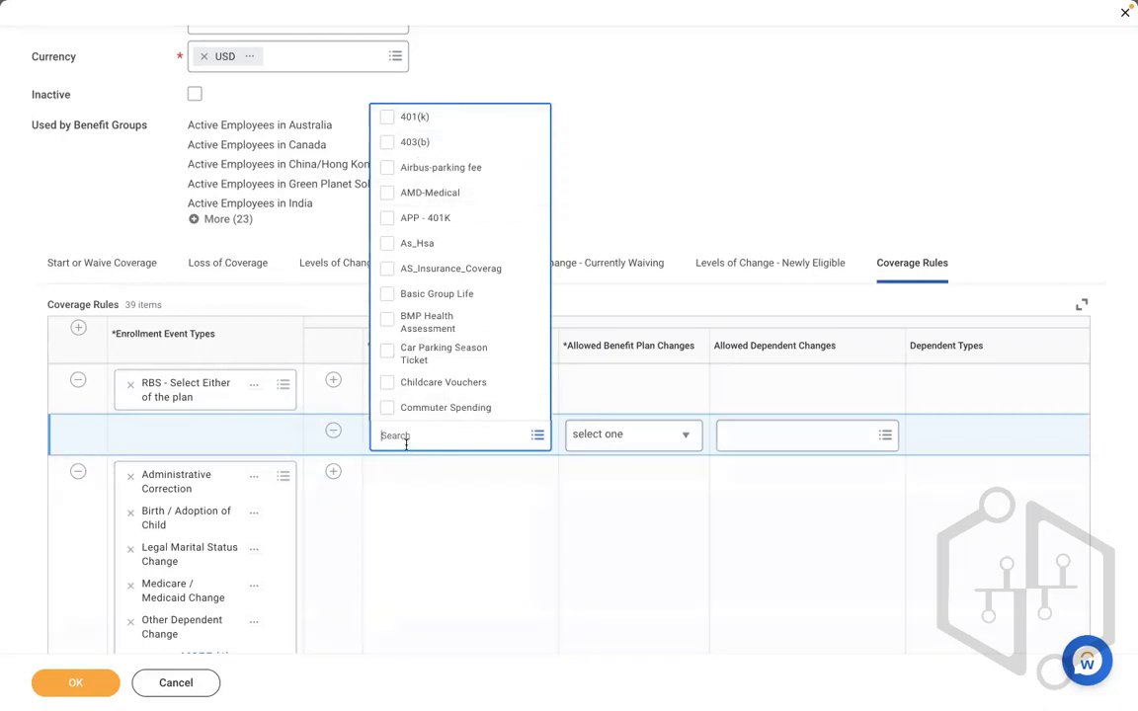
pyautogui.write('RBS')
pyautogui.press('Return')
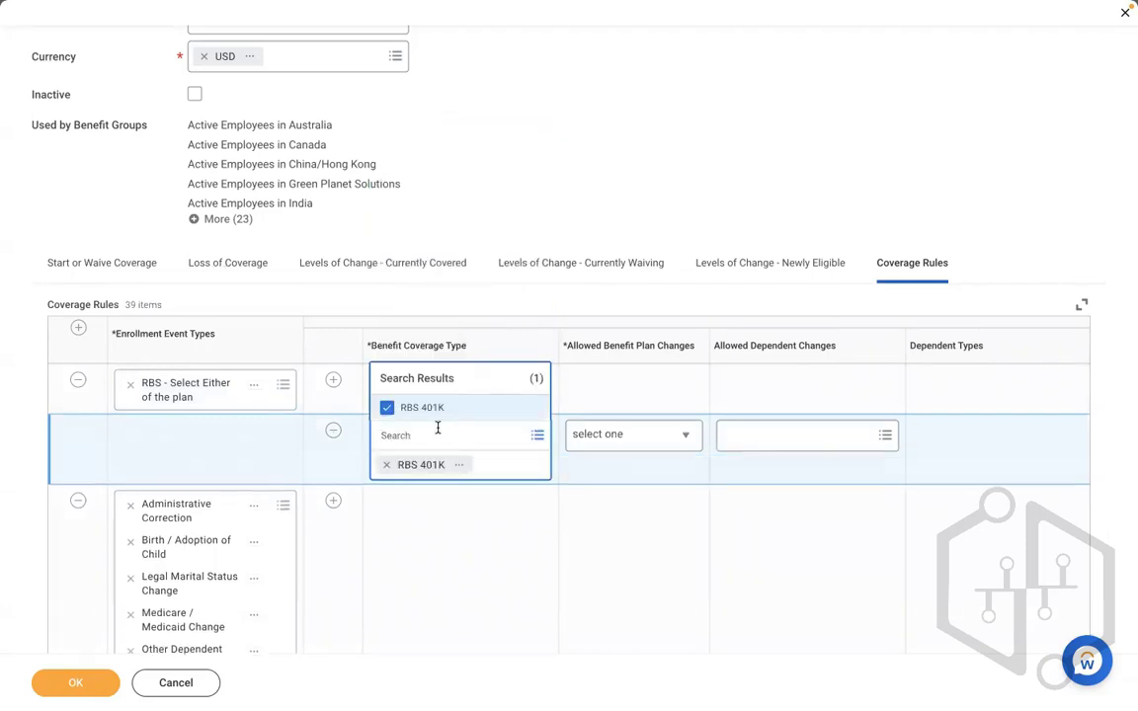
pyautogui.write('cOMM')
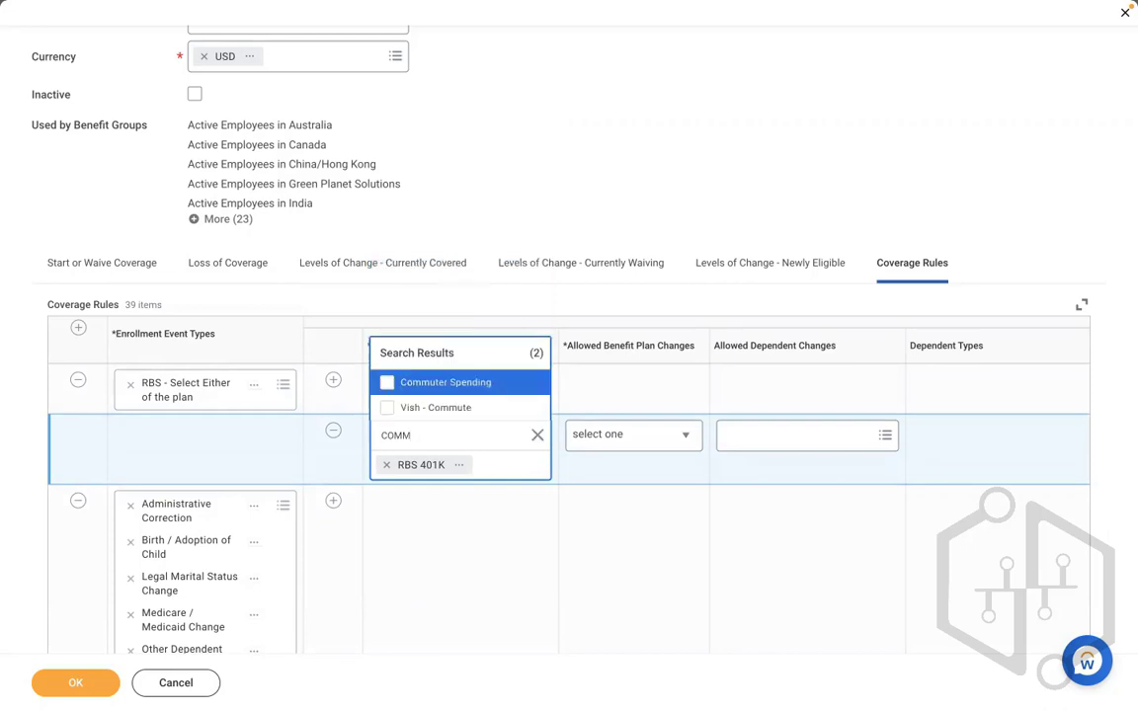
pyautogui.click(473, 382)
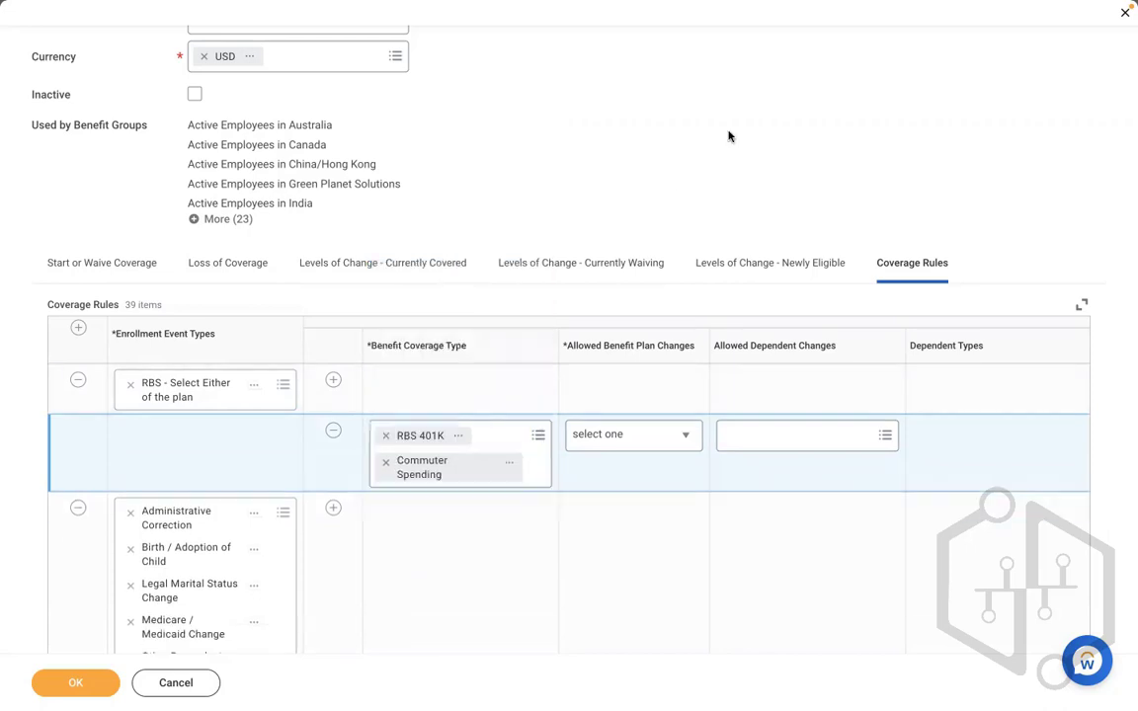
# - Allow Can select any Plan, default to current elections, priority coverage or waive, and save
pyautogui.click(610, 433)
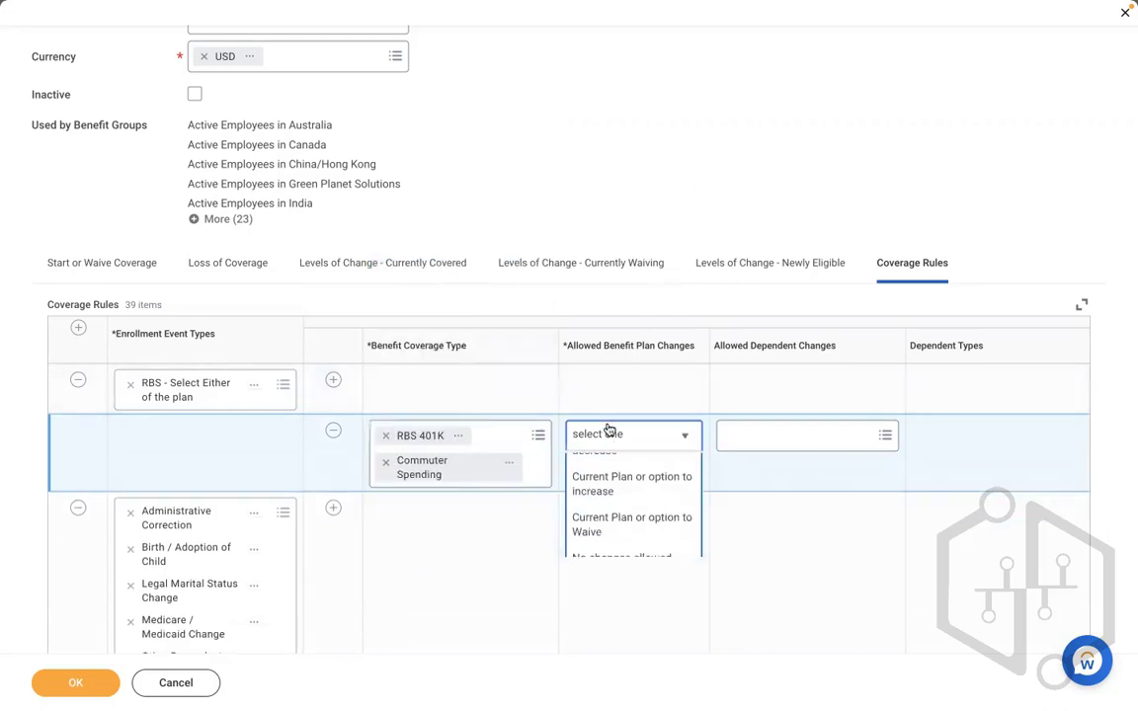
pyautogui.click(586, 490)
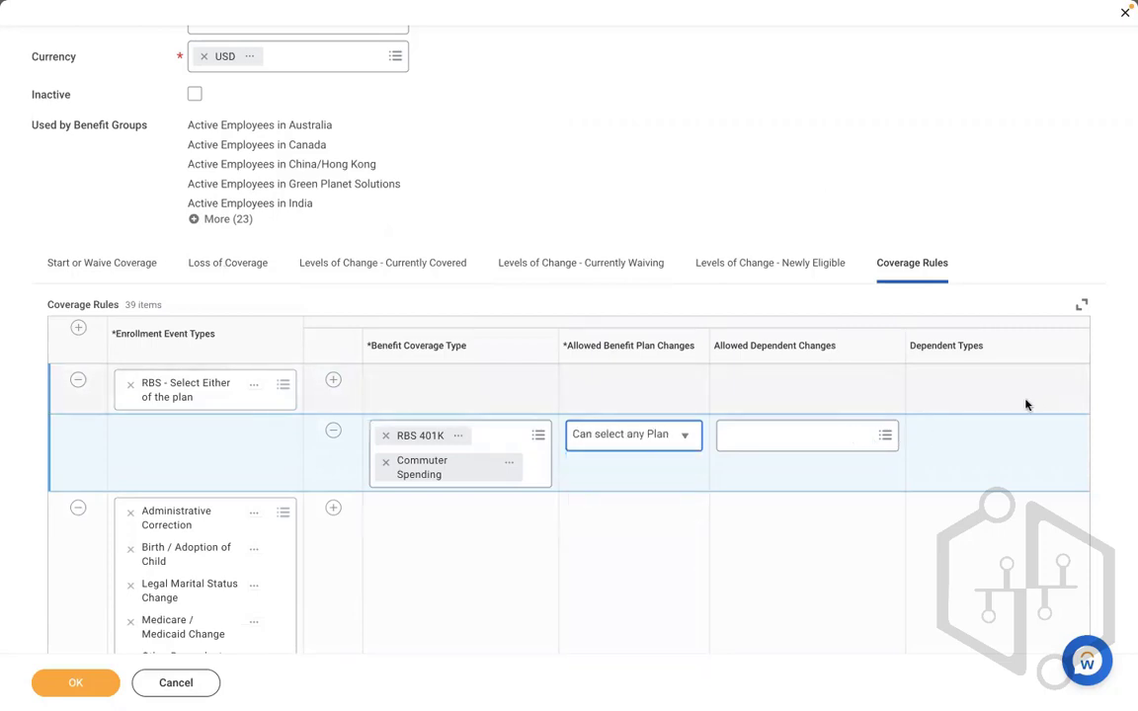
pyautogui.click(963, 437)
pyautogui.hscroll(5, 963, 437)
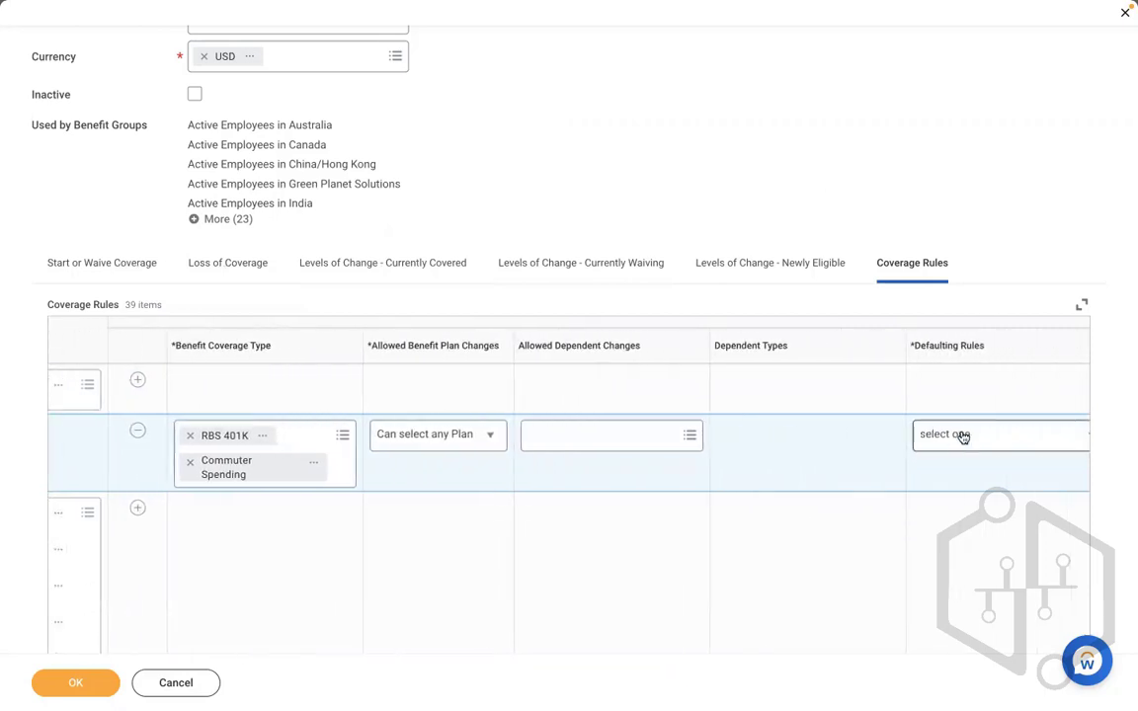
pyautogui.click(963, 437)
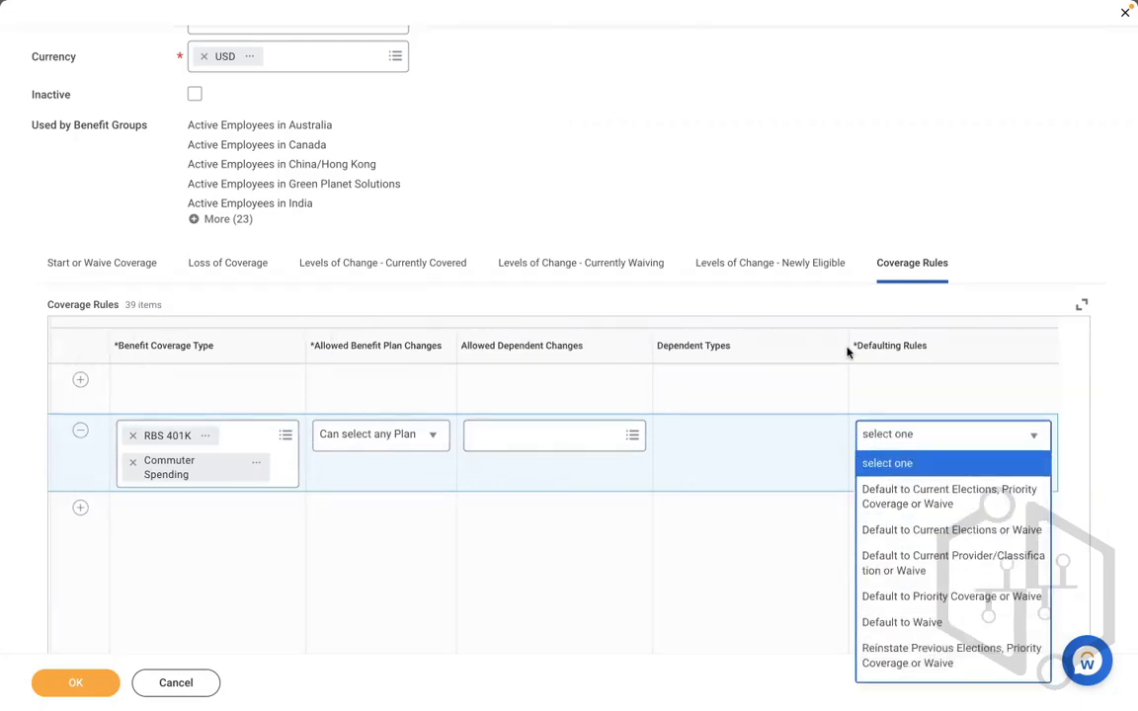
pyautogui.click(908, 499)
pyautogui.click(75, 682)
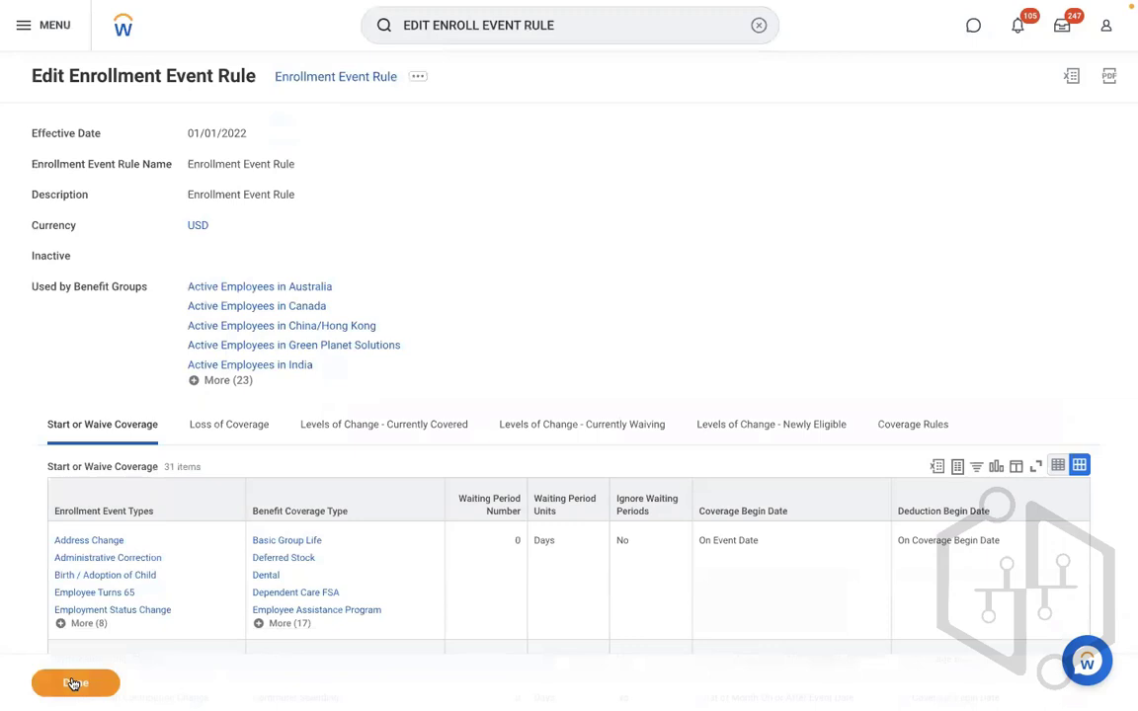
# - Search the employee by name, open their worker profile and show benefit actions
pyautogui.click(757, 25)
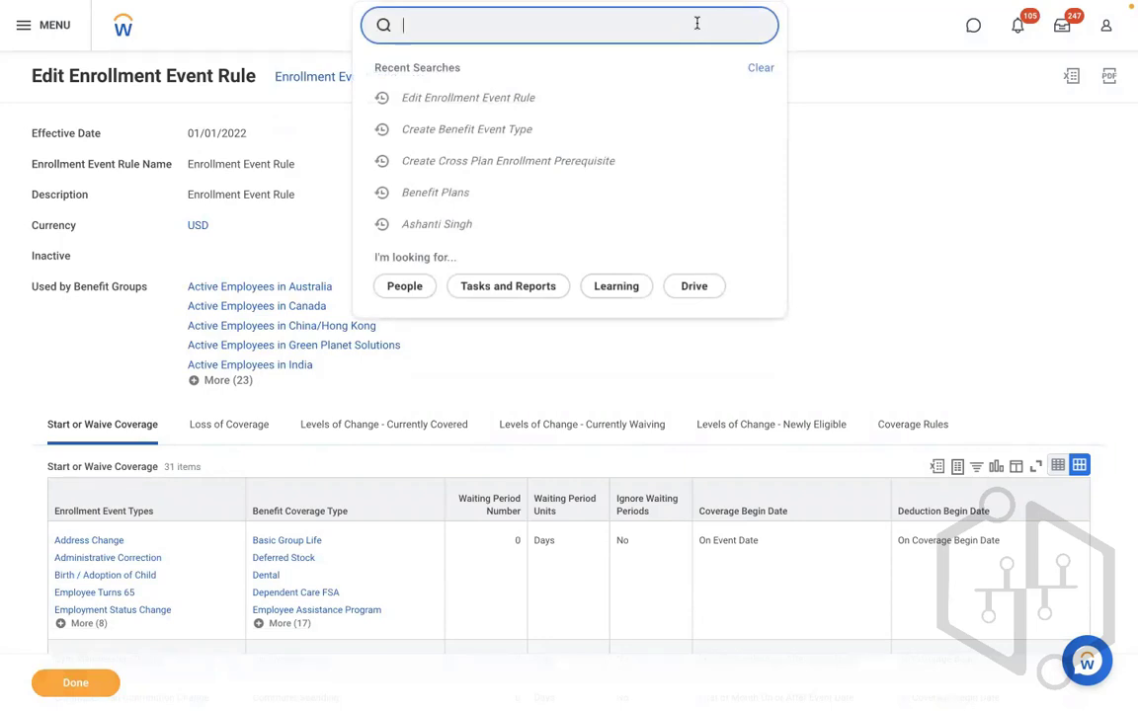
pyautogui.write('ASHANTI')
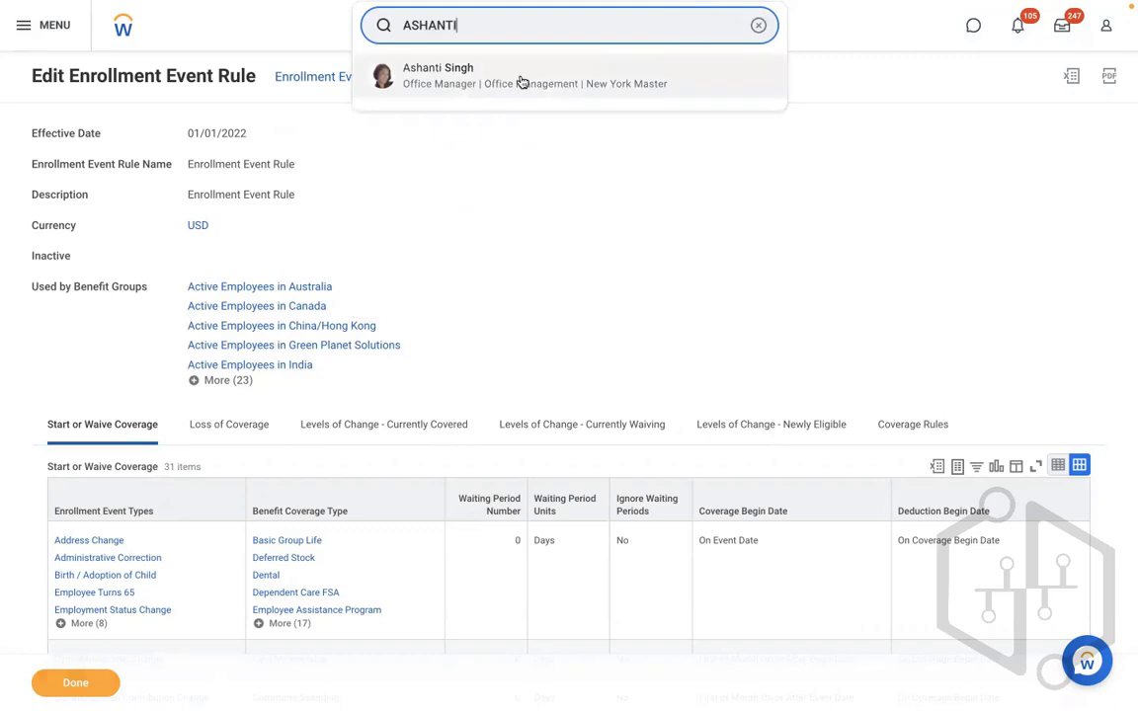
pyautogui.click(427, 156)
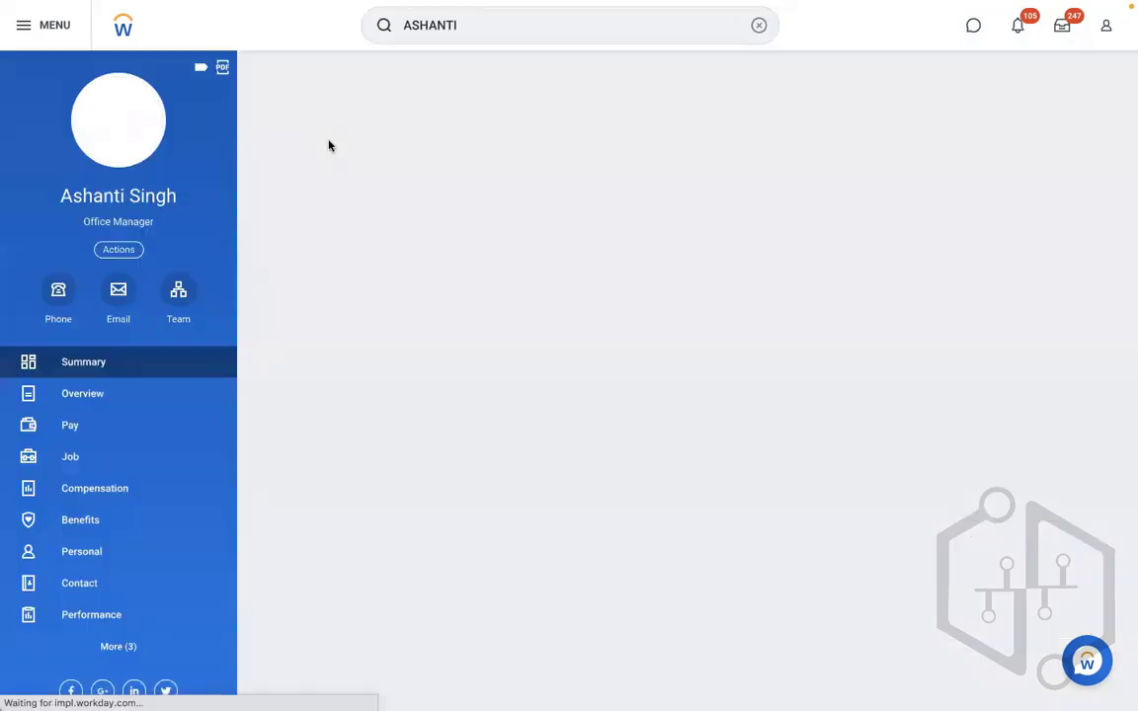
pyautogui.click(118, 249)
# - Submit Change Benefits with reason RBS - Select Either of the plan, event date 11/10/2022
pyautogui.moveTo(156, 333)
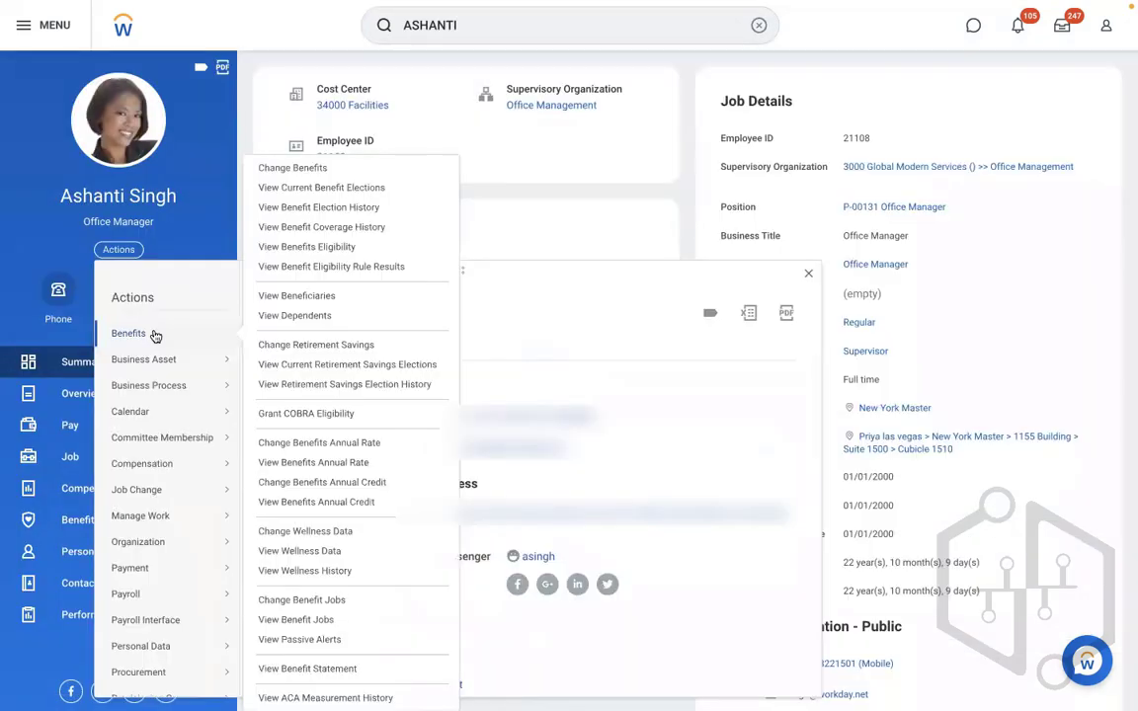
pyautogui.click(268, 172)
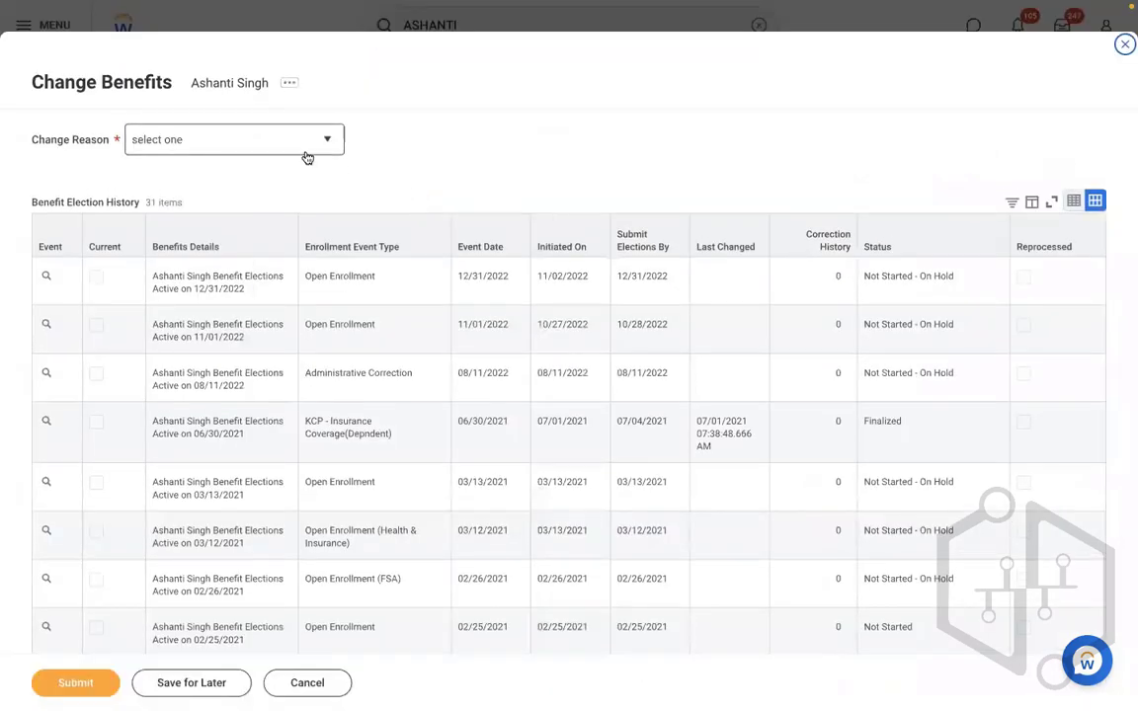
pyautogui.click(307, 158)
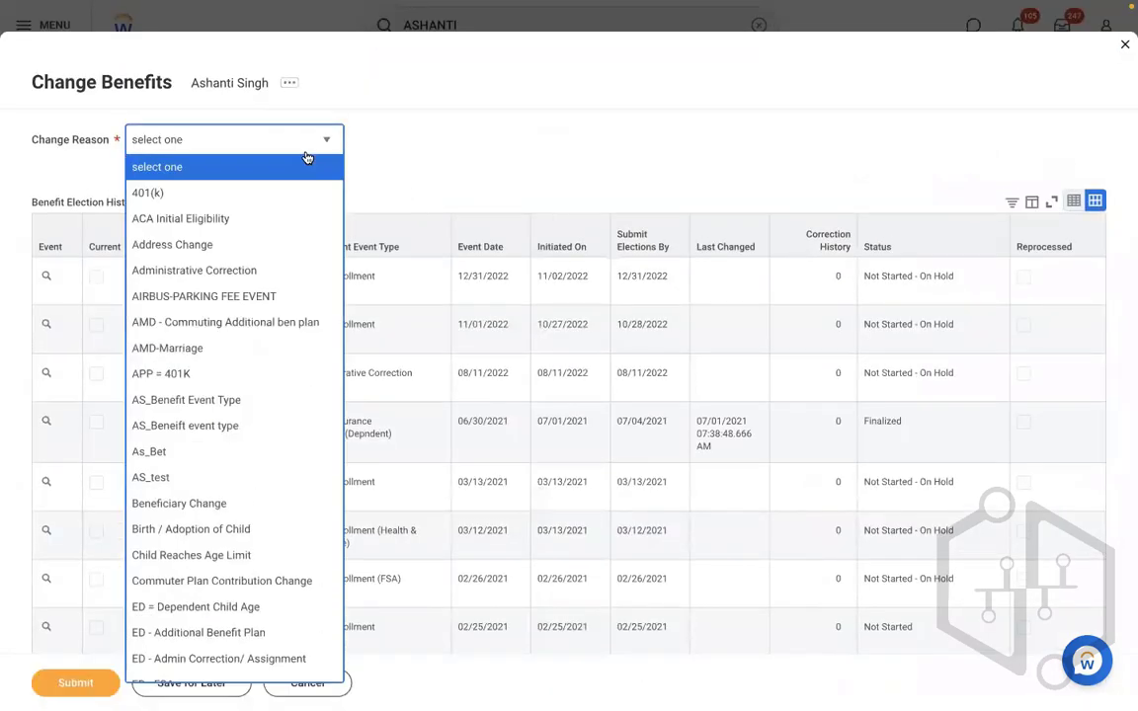
pyautogui.press('End')
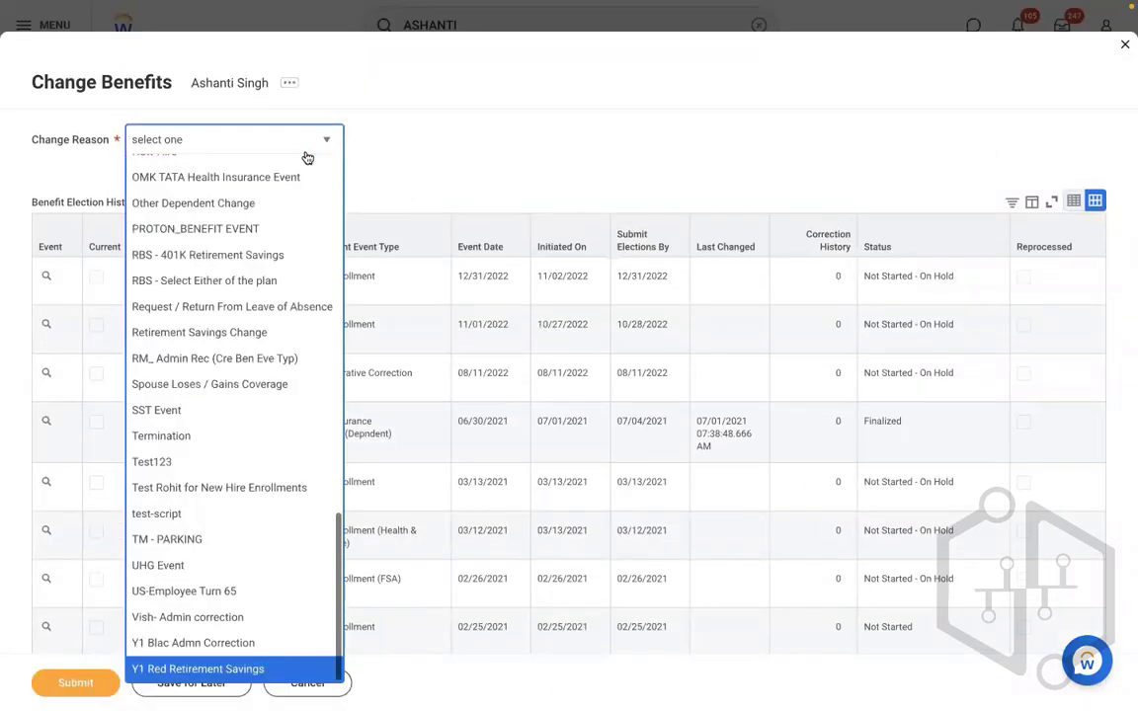
pyautogui.press('Up')
pyautogui.press('Up')
pyautogui.press('Up')
pyautogui.press('Up')
pyautogui.press('Up')
pyautogui.press('Up')
pyautogui.press('Up')
pyautogui.press('Up')
pyautogui.press('Up')
pyautogui.press('Up')
pyautogui.press('Up')
pyautogui.press('Up')
pyautogui.press('Up')
pyautogui.press('Up')
pyautogui.press('Up')
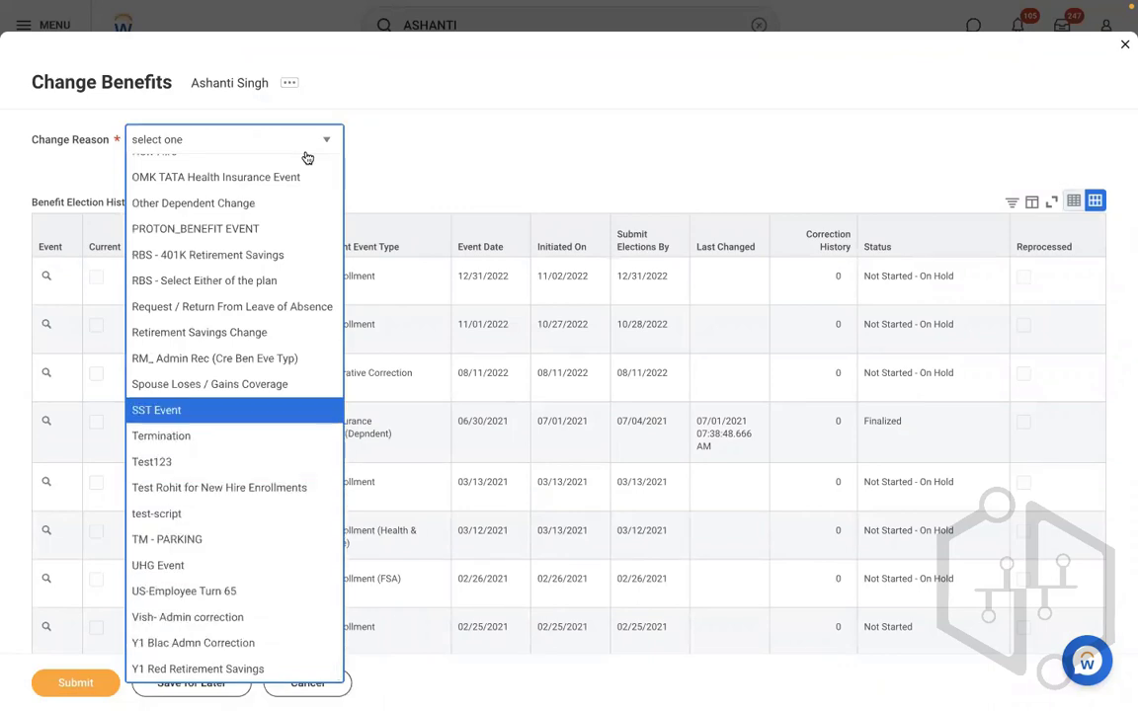
pyautogui.press('Return')
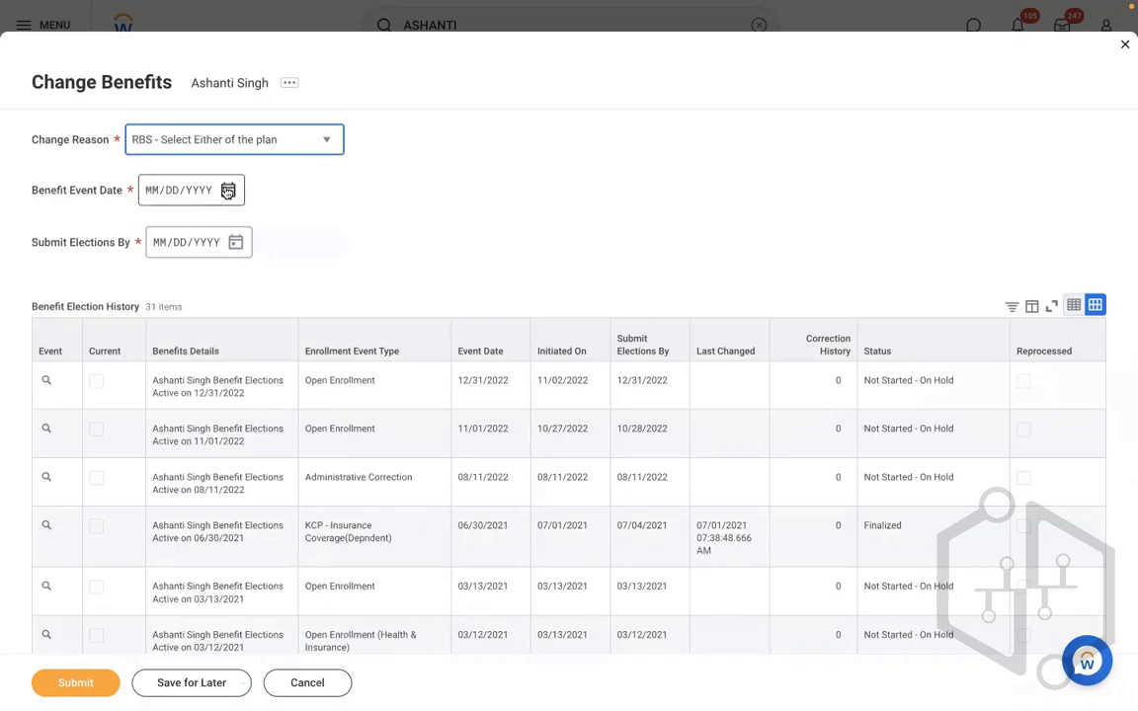
pyautogui.click(228, 189)
pyautogui.click(426, 275)
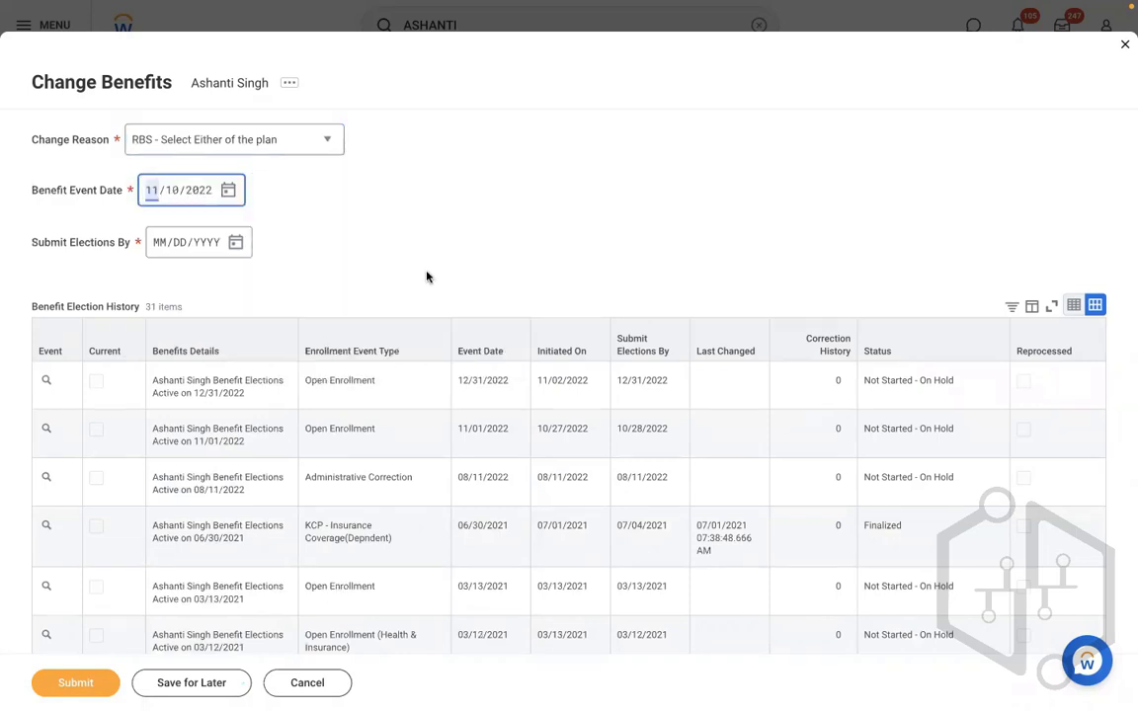
pyautogui.click(84, 681)
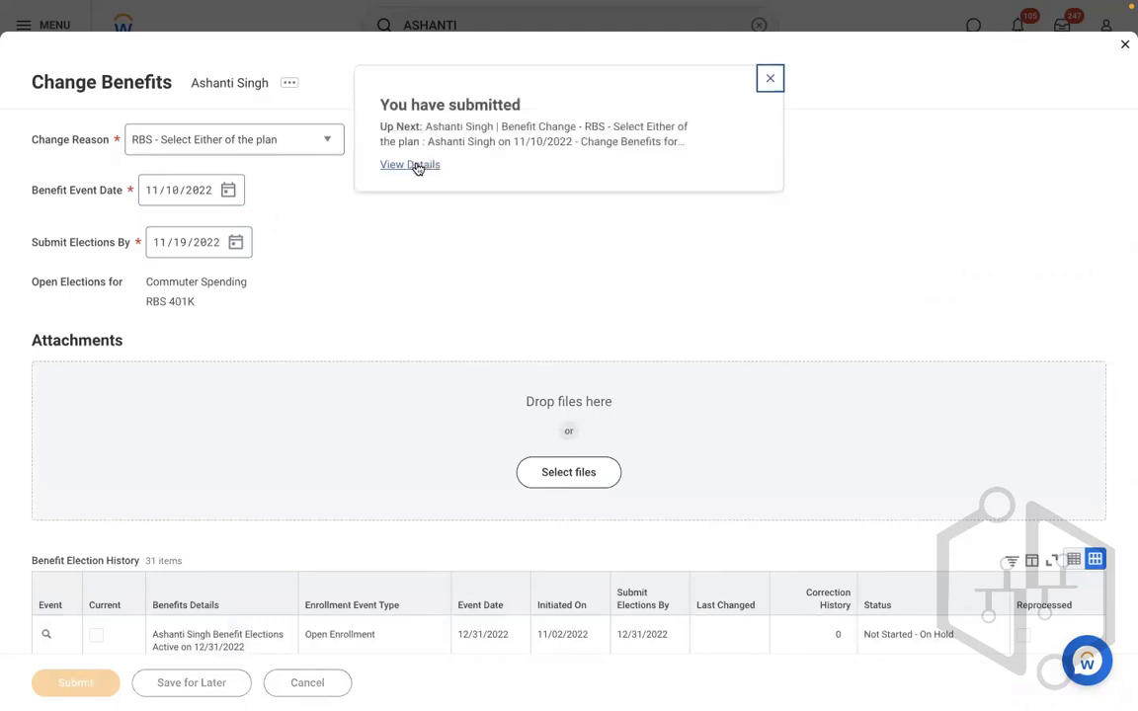
pyautogui.click(416, 167)
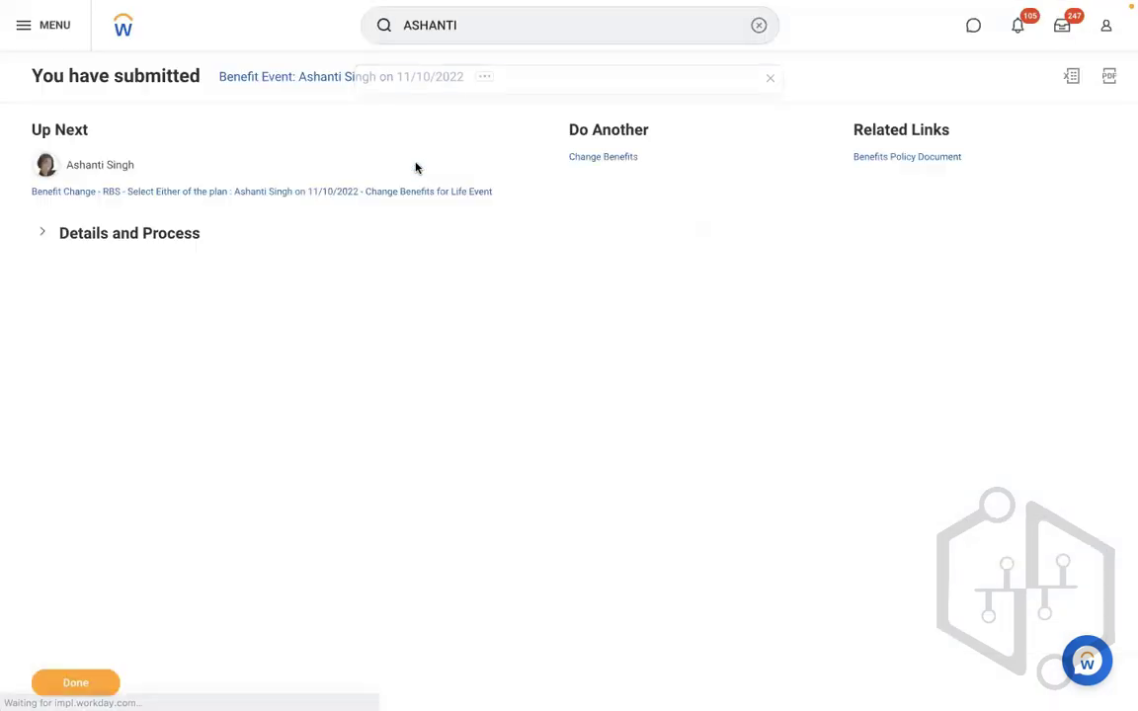
# - Start a proxy session as the employee from the awaiting step in the event's process history
pyautogui.click(79, 235)
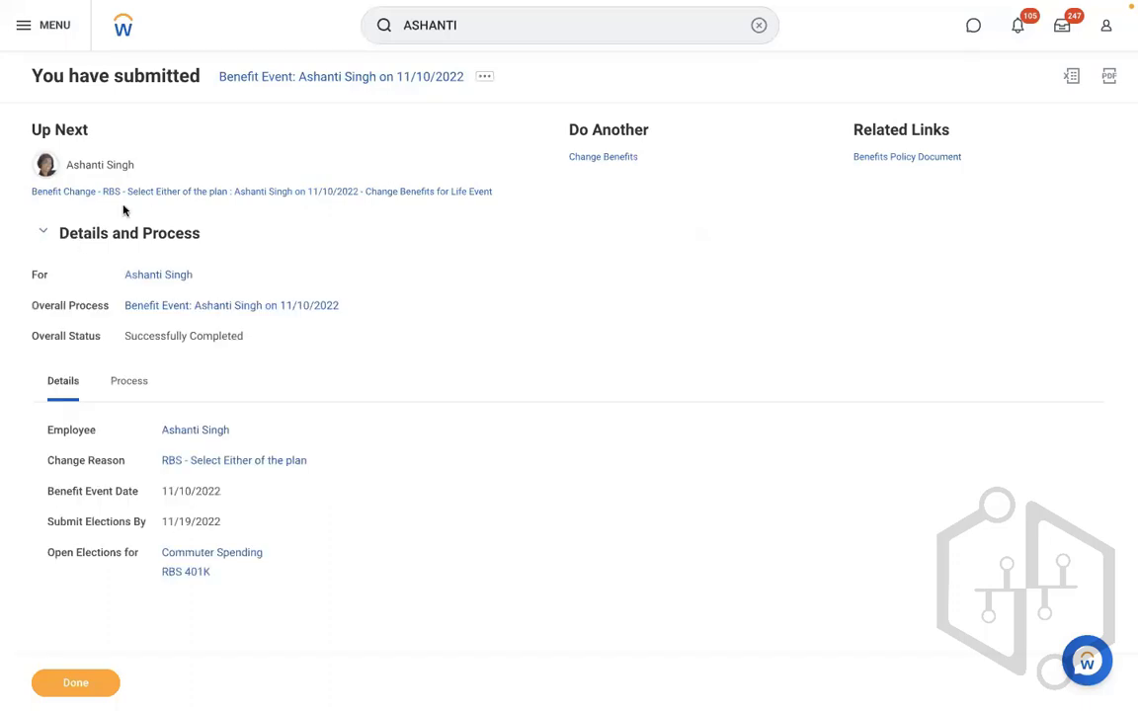
pyautogui.click(134, 384)
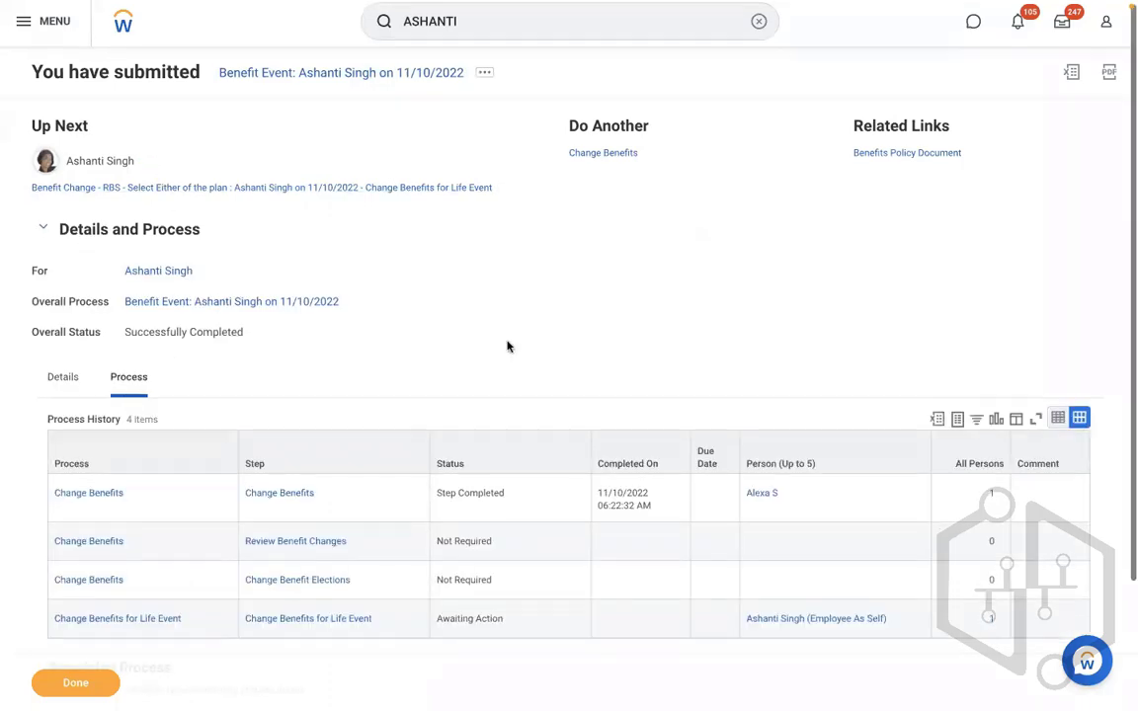
pyautogui.scroll(-2, 508, 345)
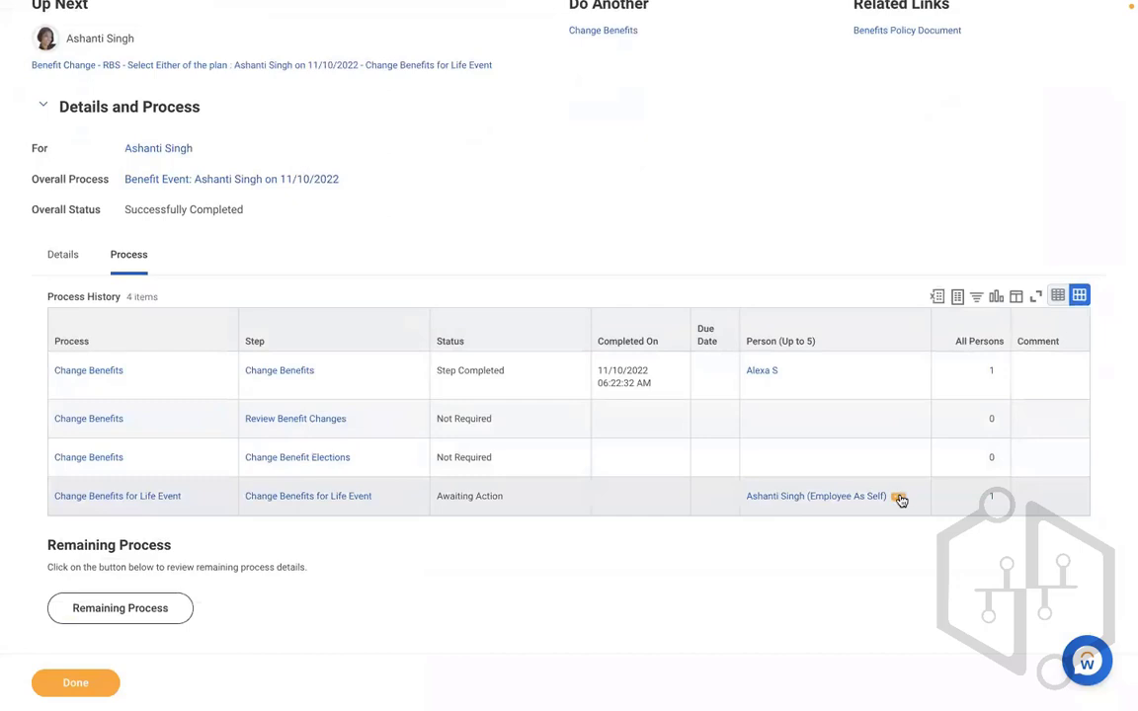
pyautogui.click(900, 499)
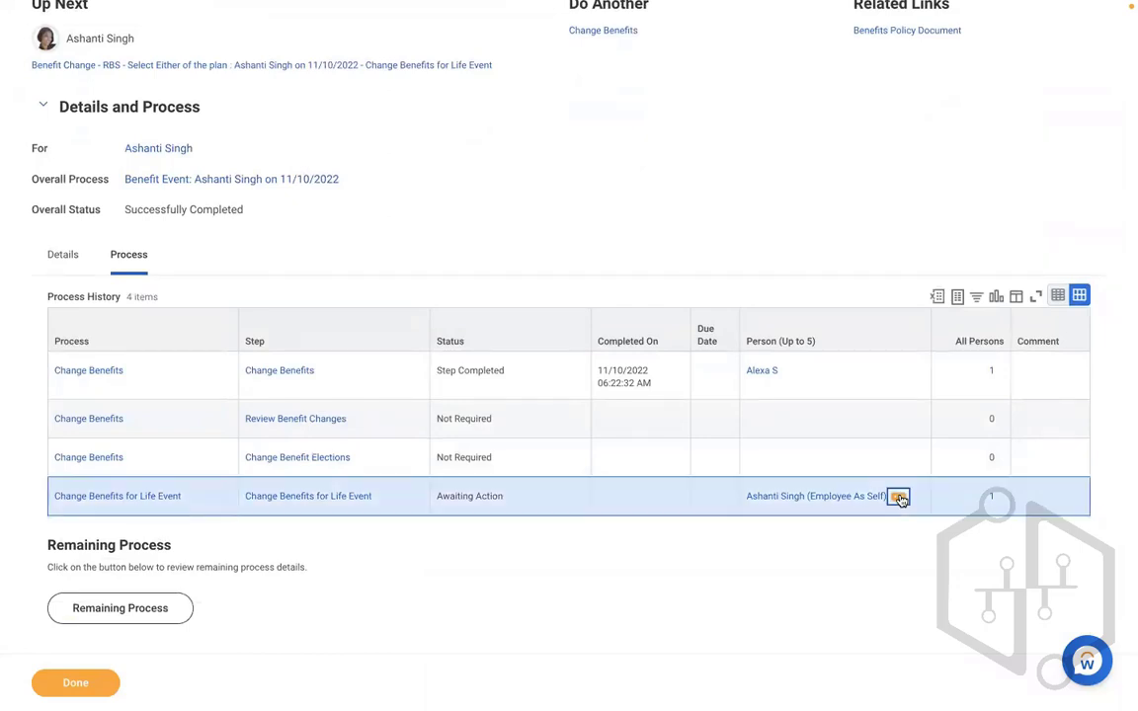
pyautogui.moveTo(203, 343)
pyautogui.click(325, 496)
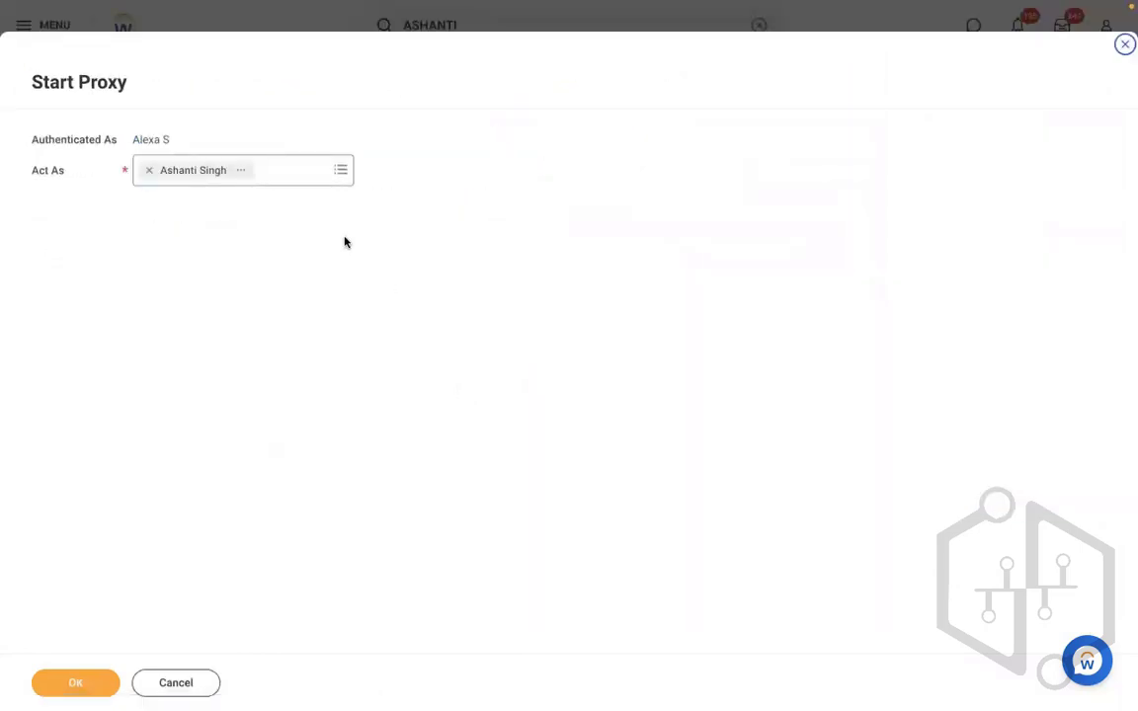
pyautogui.click(70, 684)
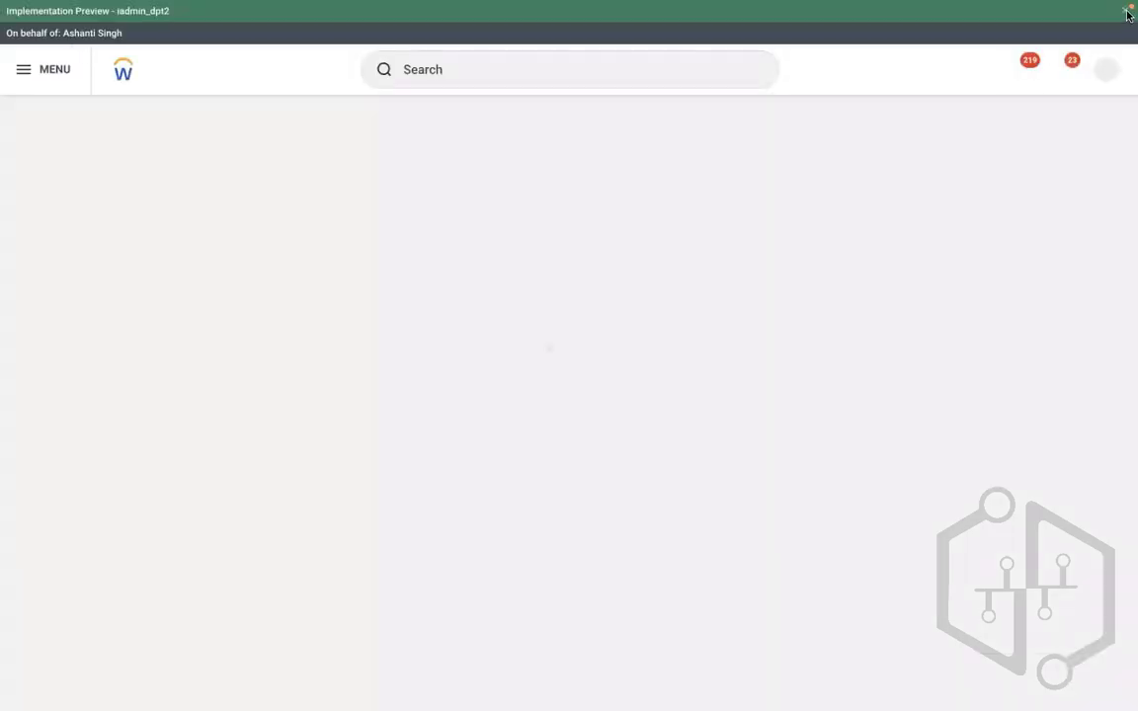
pyautogui.click(1125, 14)
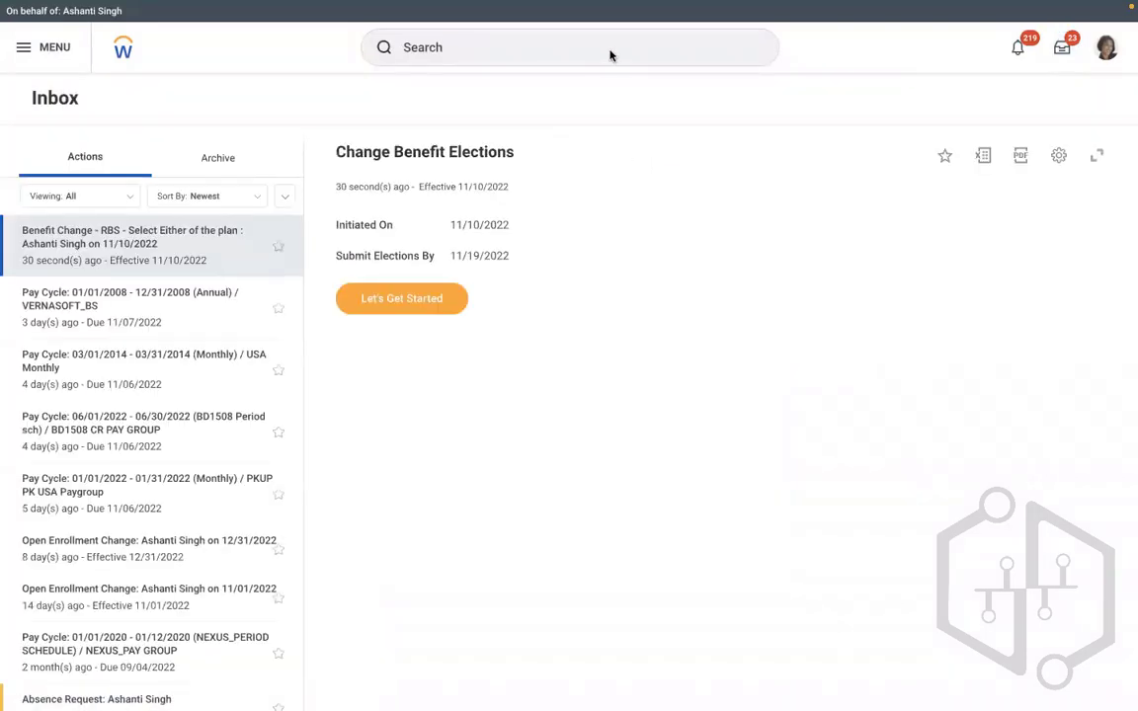
# - Enroll the employee in RBS 401K with a $100 monthly contribution
pyautogui.click(382, 297)
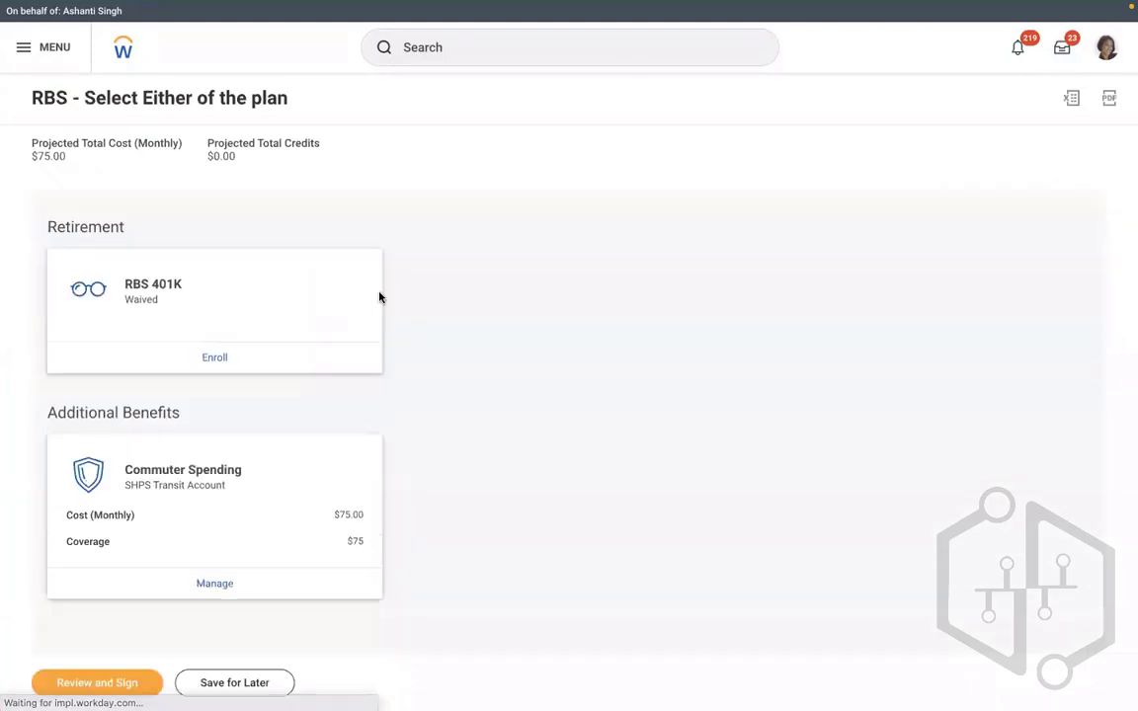
pyautogui.click(212, 359)
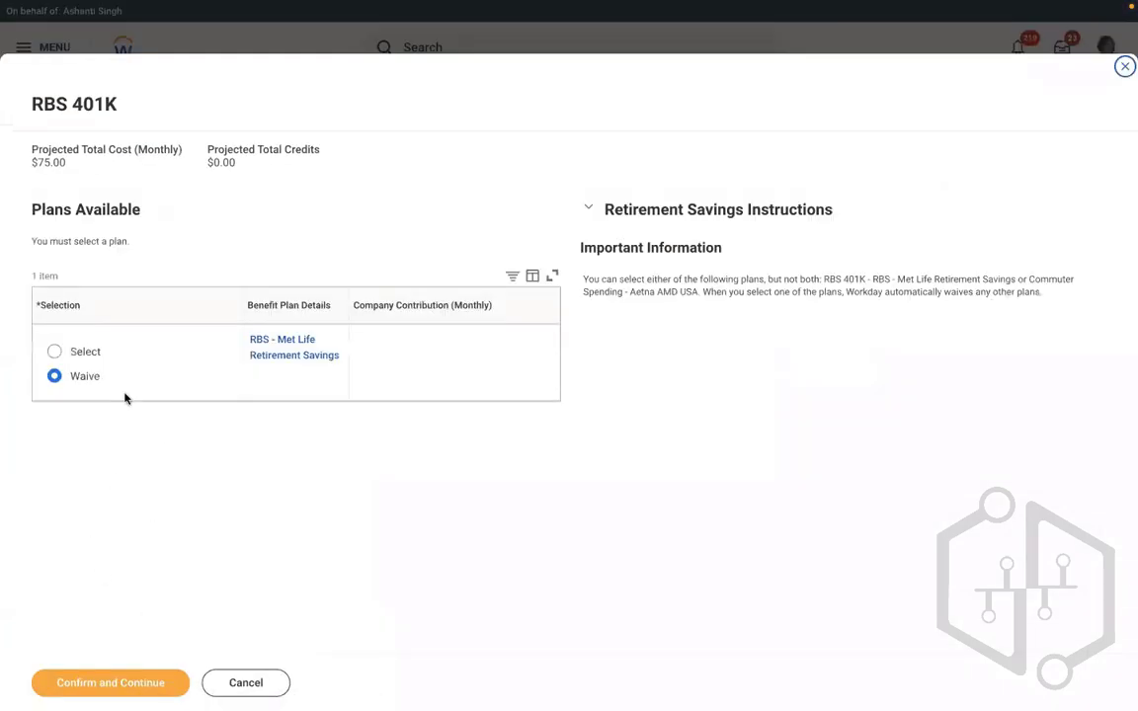
pyautogui.click(86, 360)
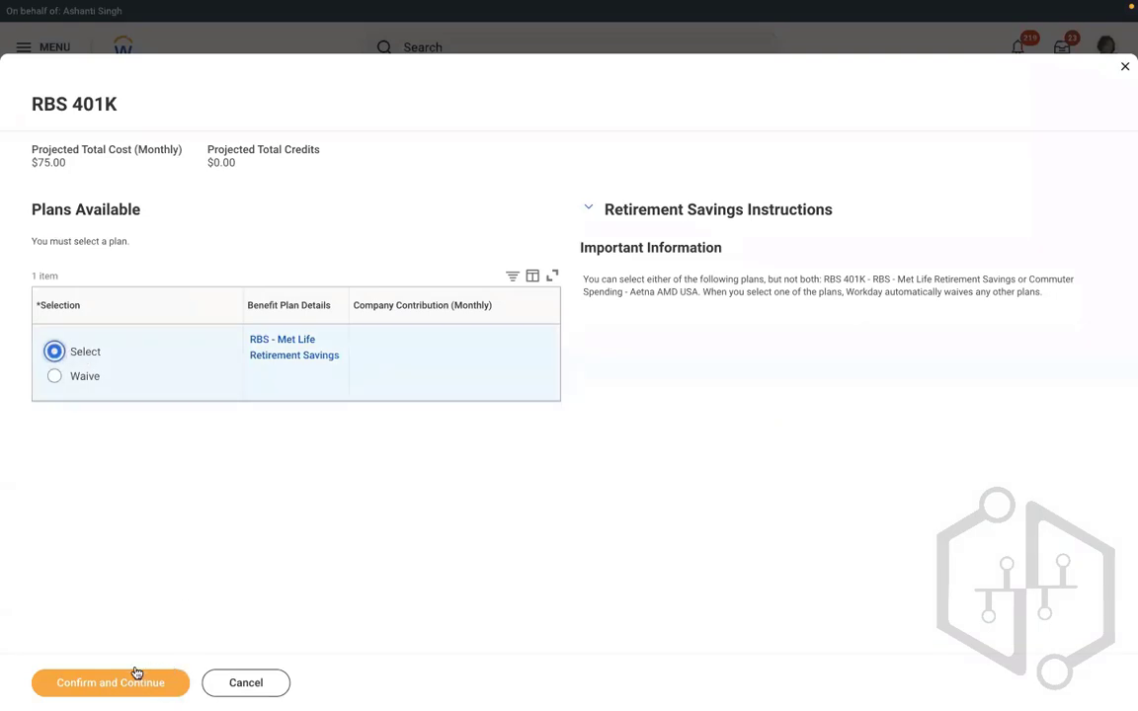
pyautogui.click(102, 684)
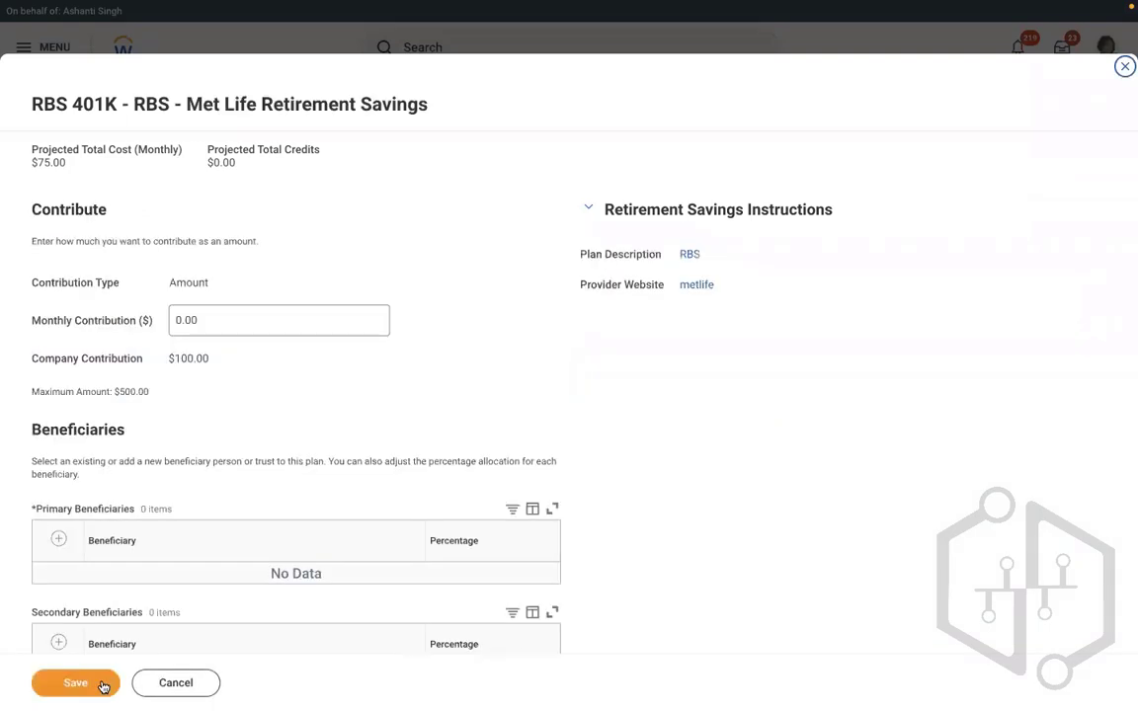
pyautogui.click(212, 324)
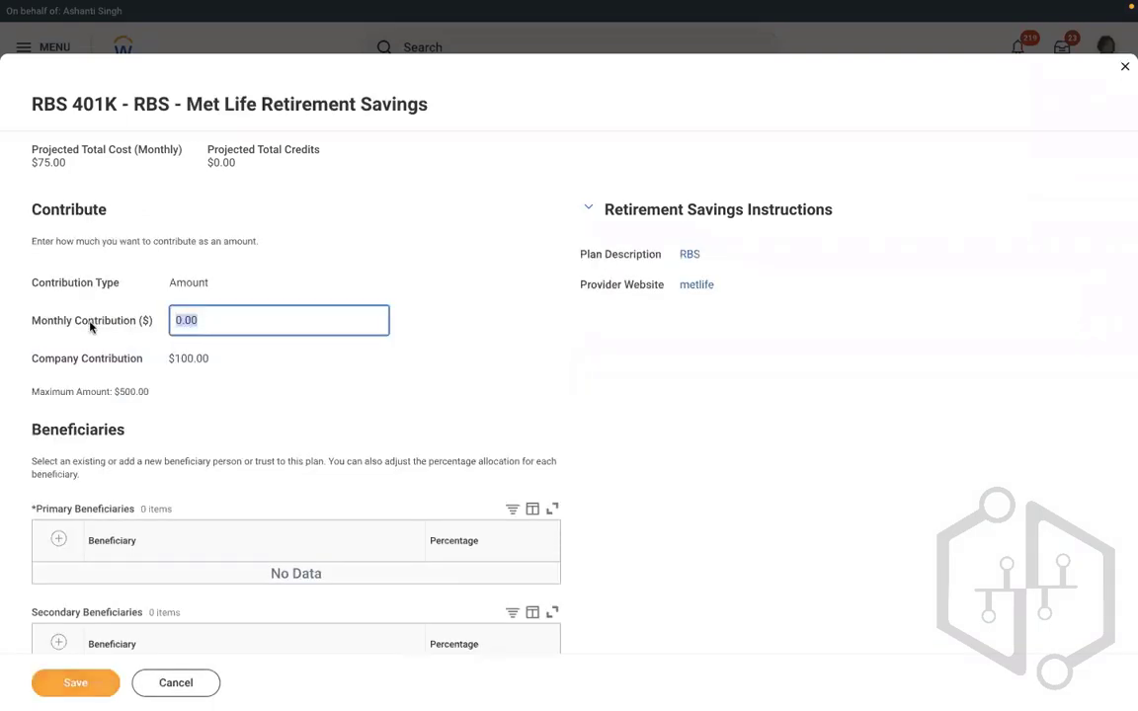
pyautogui.write('1')
pyautogui.click(76, 680)
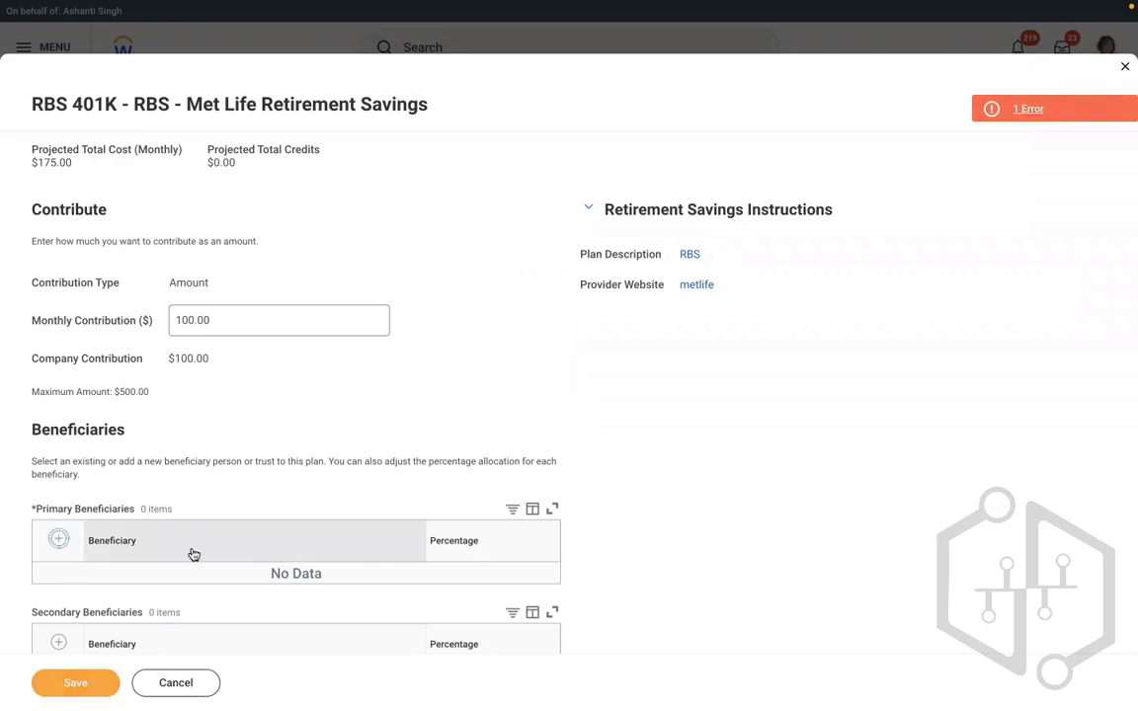
# - Add an existing beneficiary person as the primary beneficiary
pyautogui.click(58, 538)
pyautogui.click(137, 592)
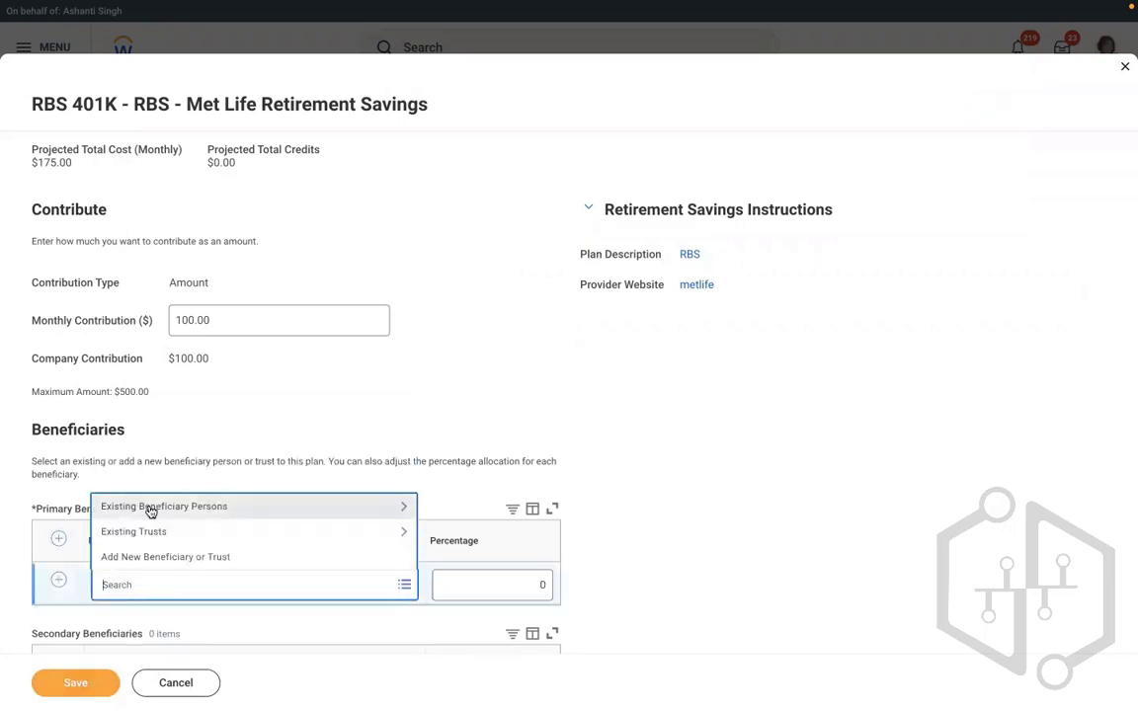
pyautogui.click(150, 507)
pyautogui.click(183, 546)
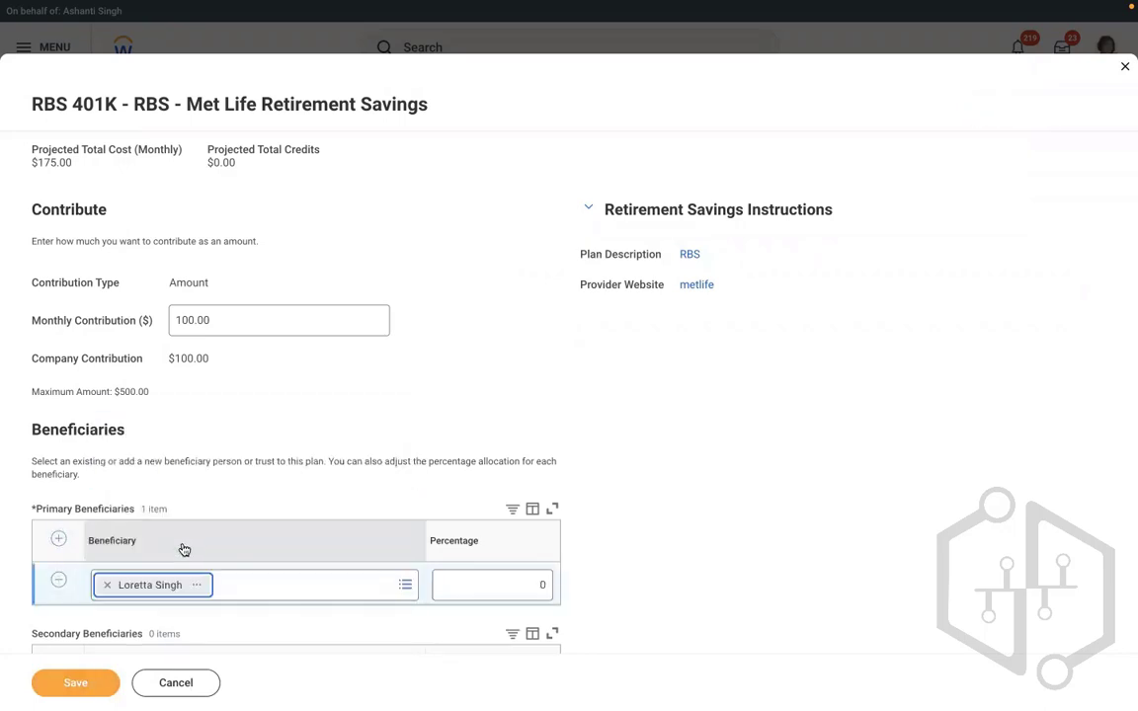
pyautogui.click(73, 683)
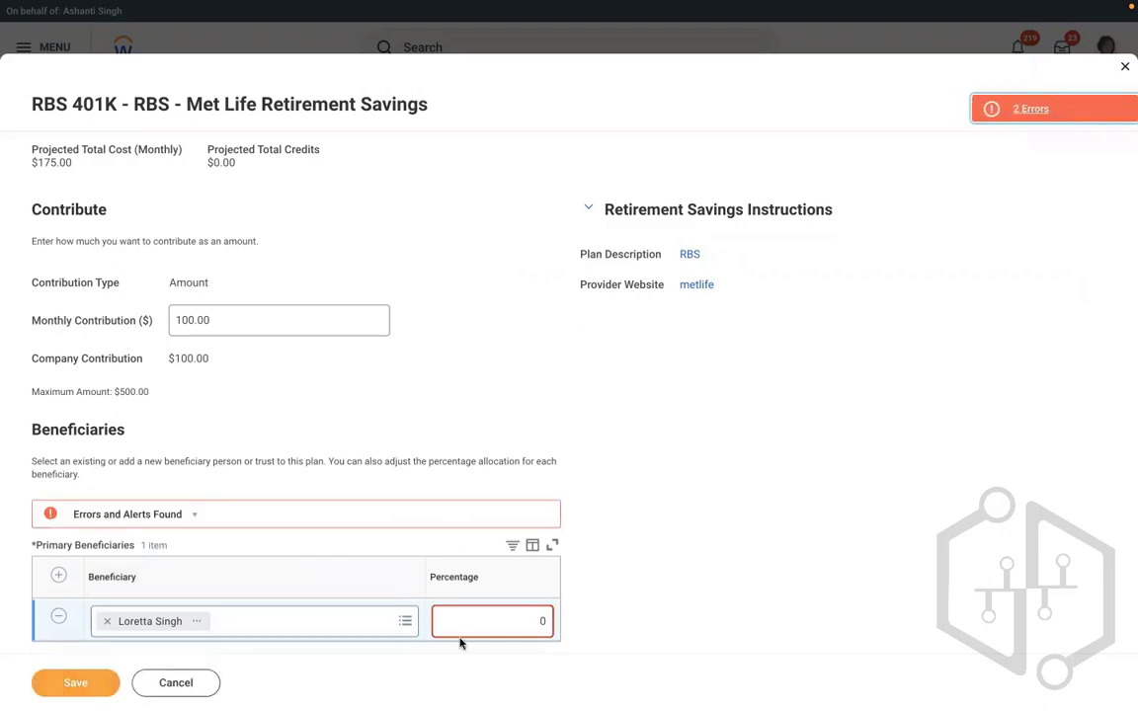
# - Set the primary beneficiary's allocation to 100% and save the 401K election
pyautogui.click(496, 617)
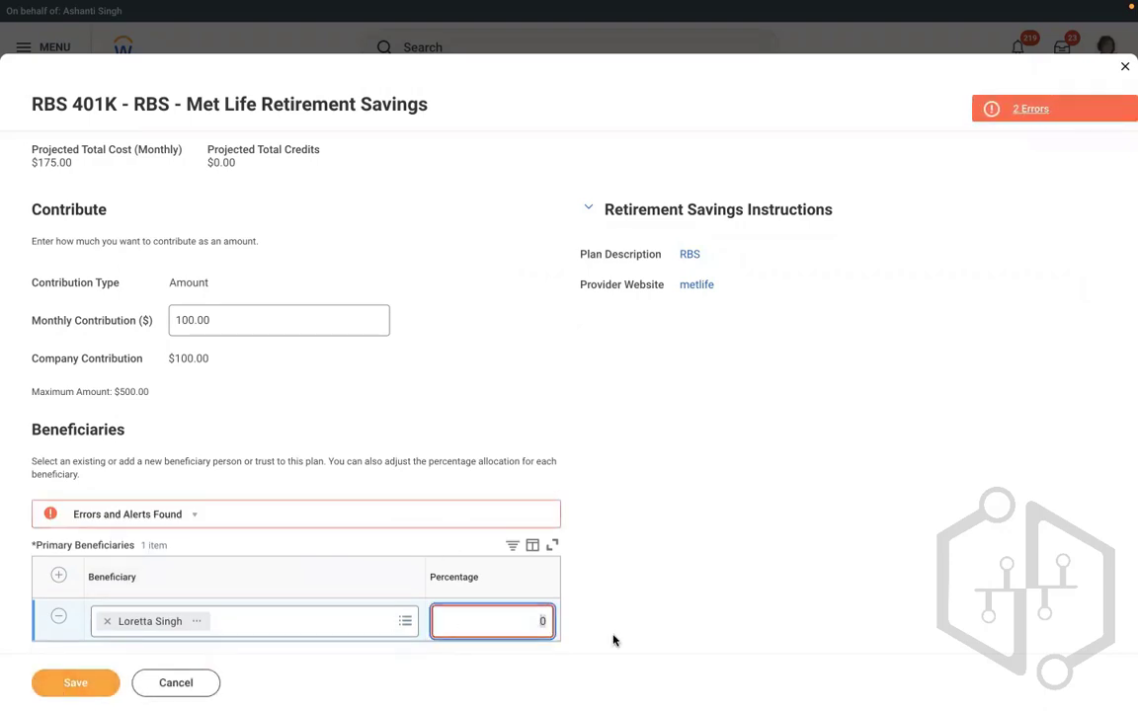
pyautogui.write('5')
pyautogui.click(75, 684)
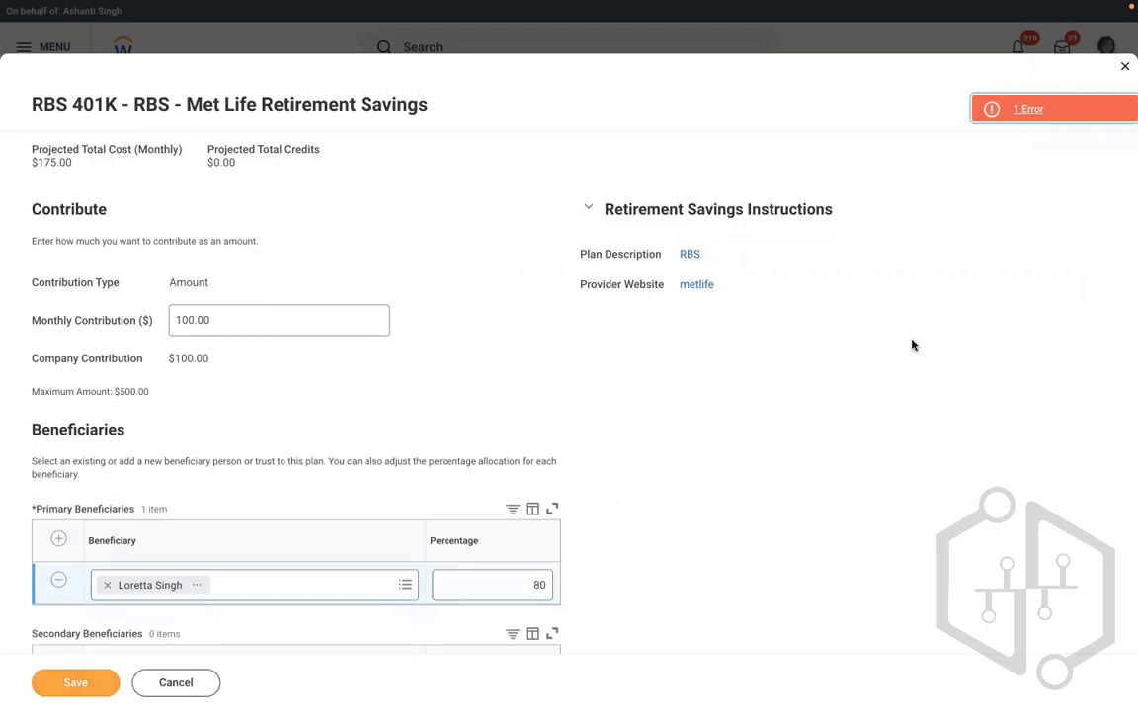
pyautogui.click(1006, 114)
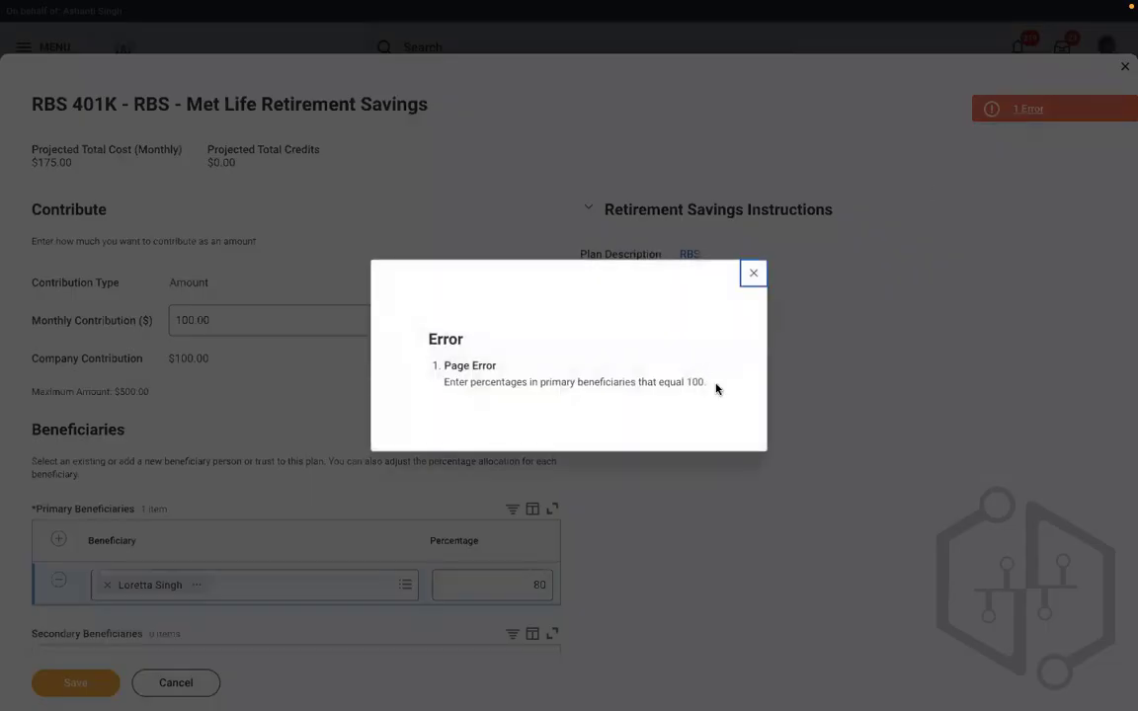
pyautogui.moveTo(716, 388); pyautogui.dragTo(441, 384)
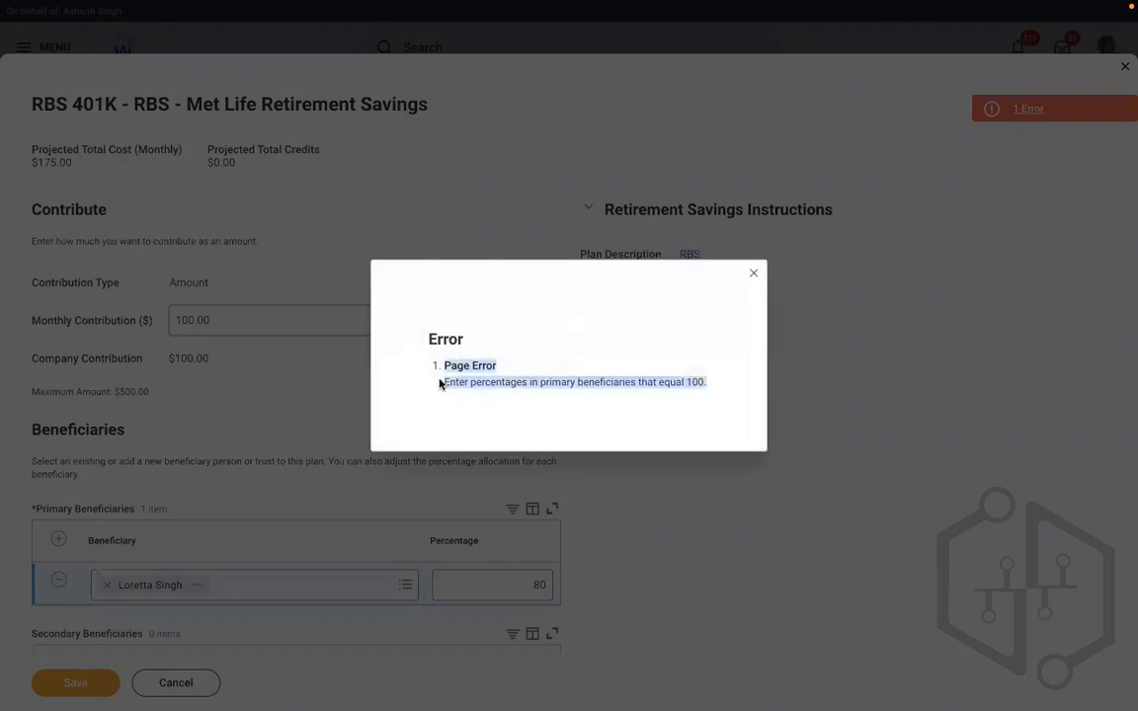
pyautogui.click(754, 273)
pyautogui.scroll(-1, 799, 432)
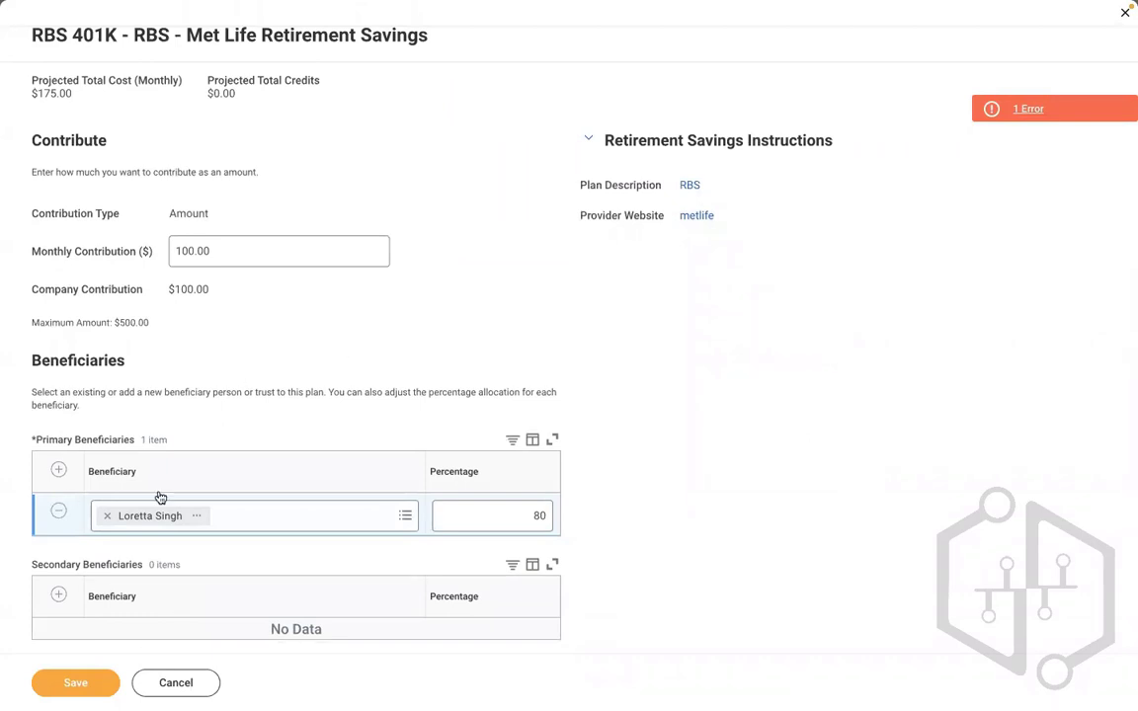
pyautogui.click(518, 515)
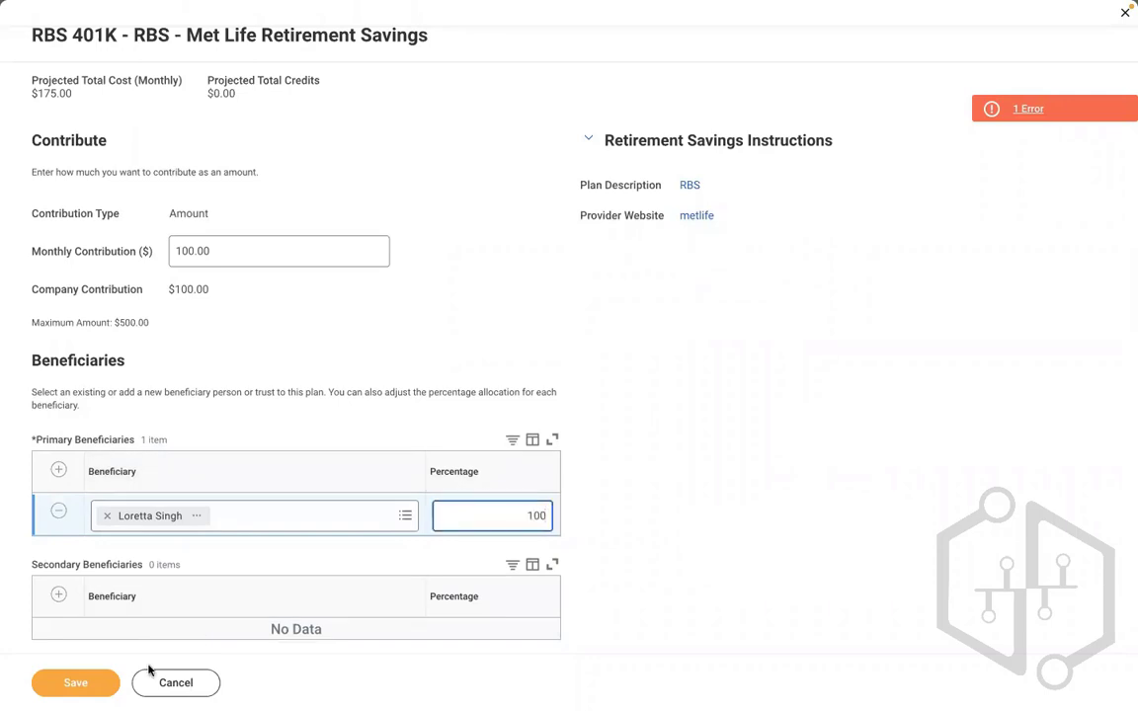
pyautogui.click(83, 689)
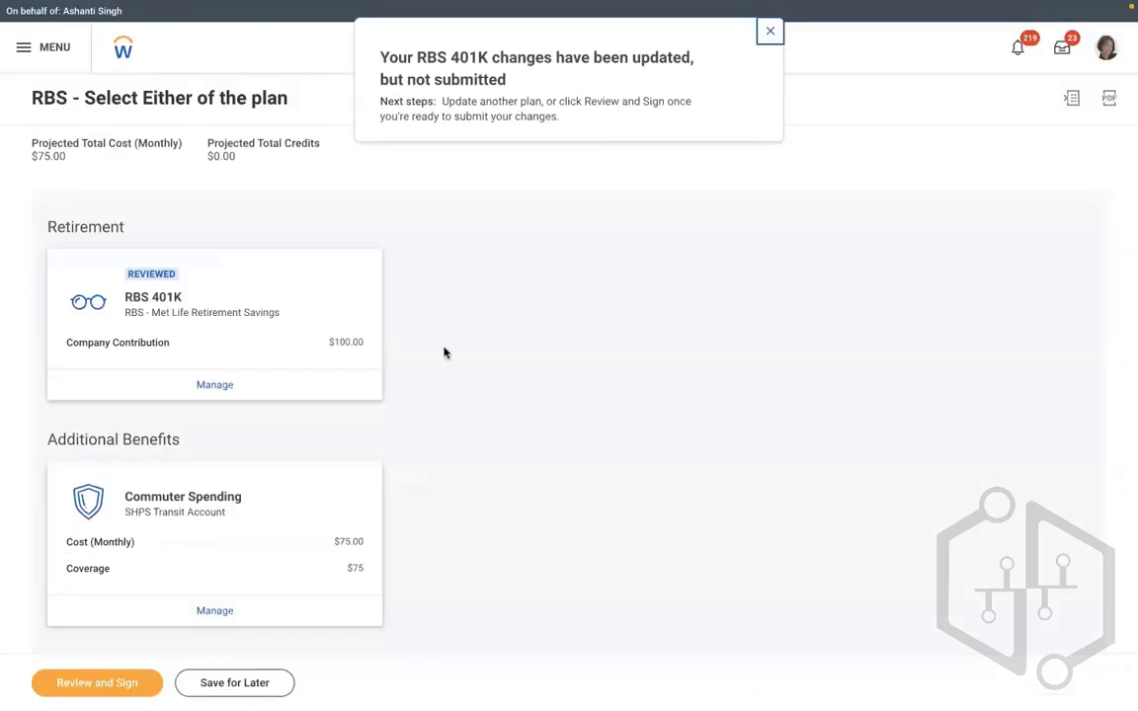
# - Accept the electronic signature, submit the RBS 401K and Commuter Spending elections, then finish
pyautogui.click(100, 683)
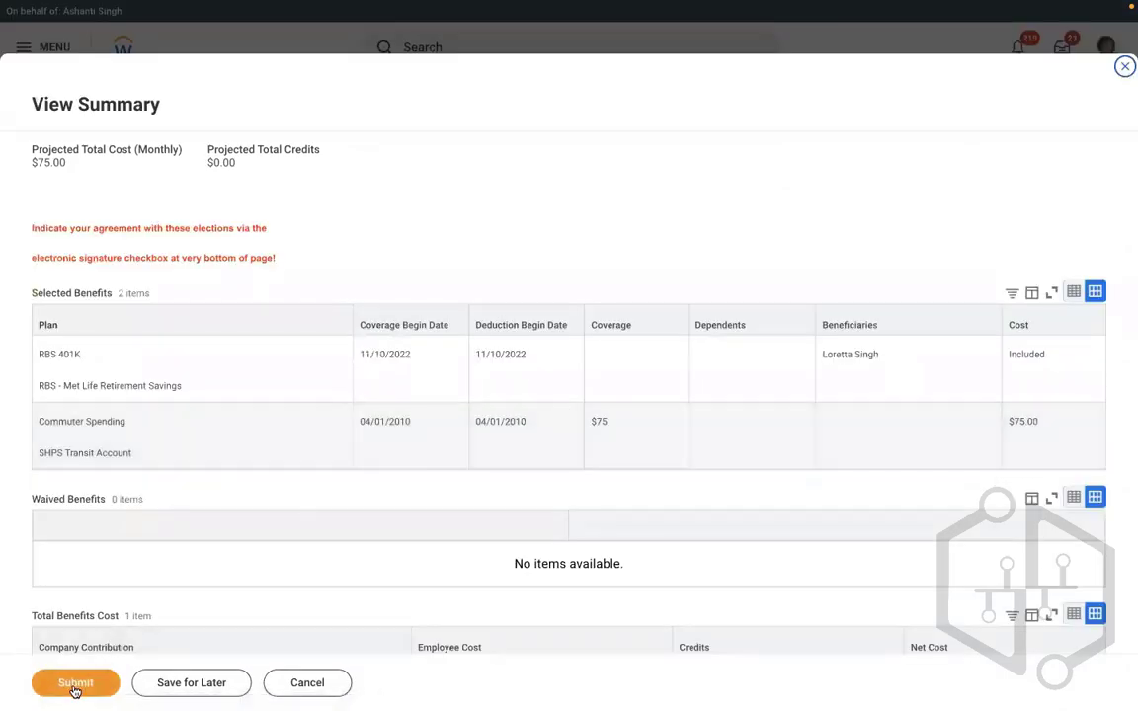
pyautogui.click(73, 689)
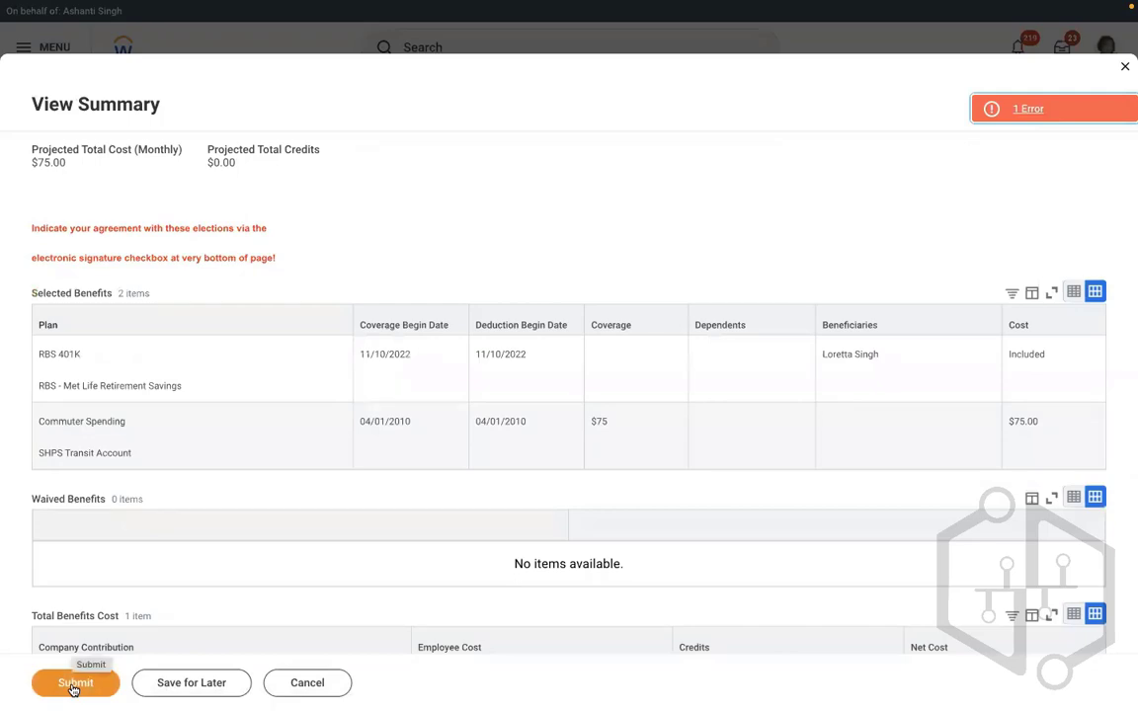
pyautogui.scroll(-1, 848, 248)
pyautogui.scroll(-7, 848, 249)
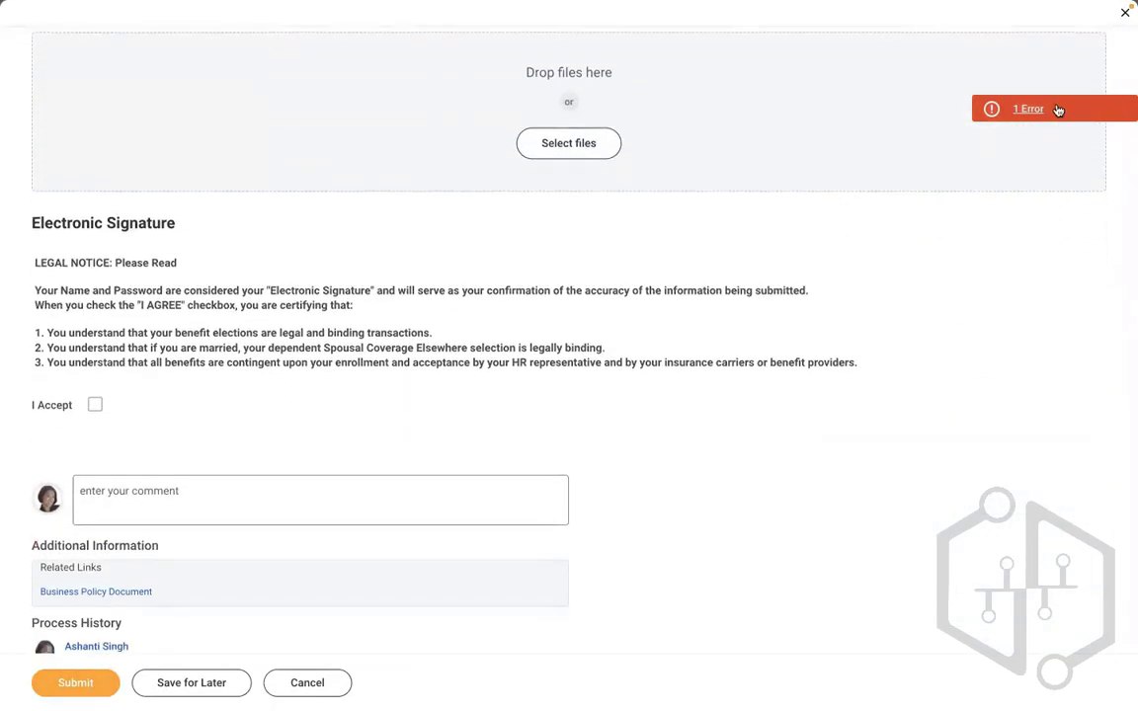
pyautogui.click(1057, 108)
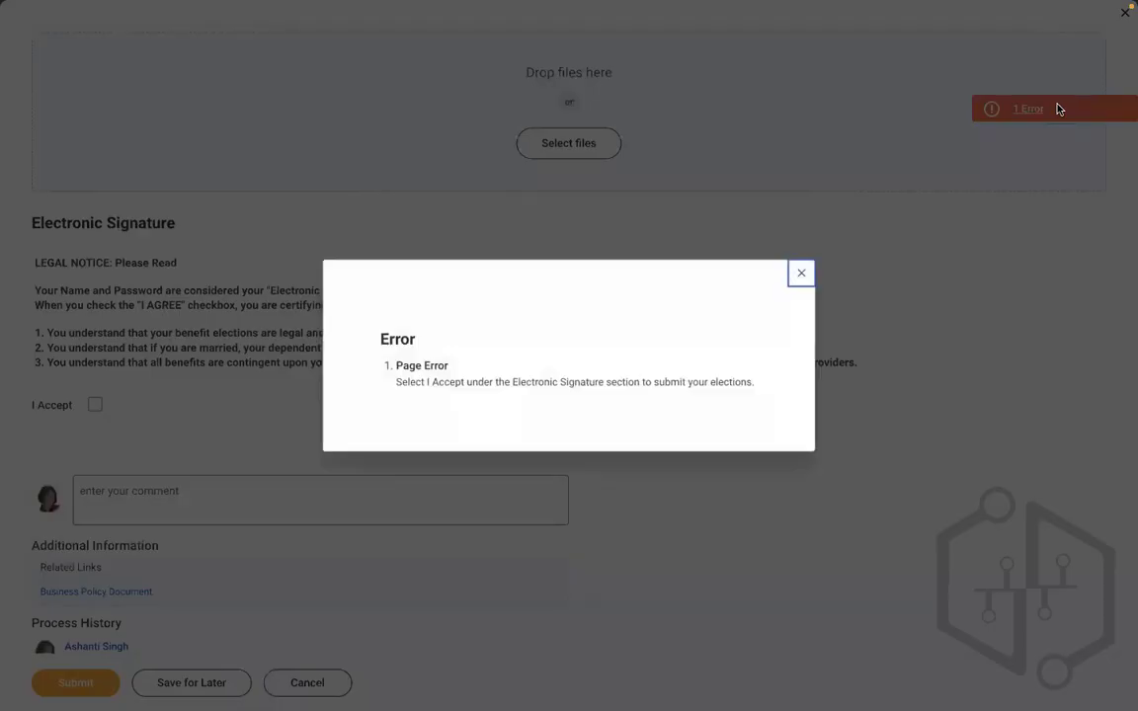
pyautogui.click(803, 280)
pyautogui.click(96, 405)
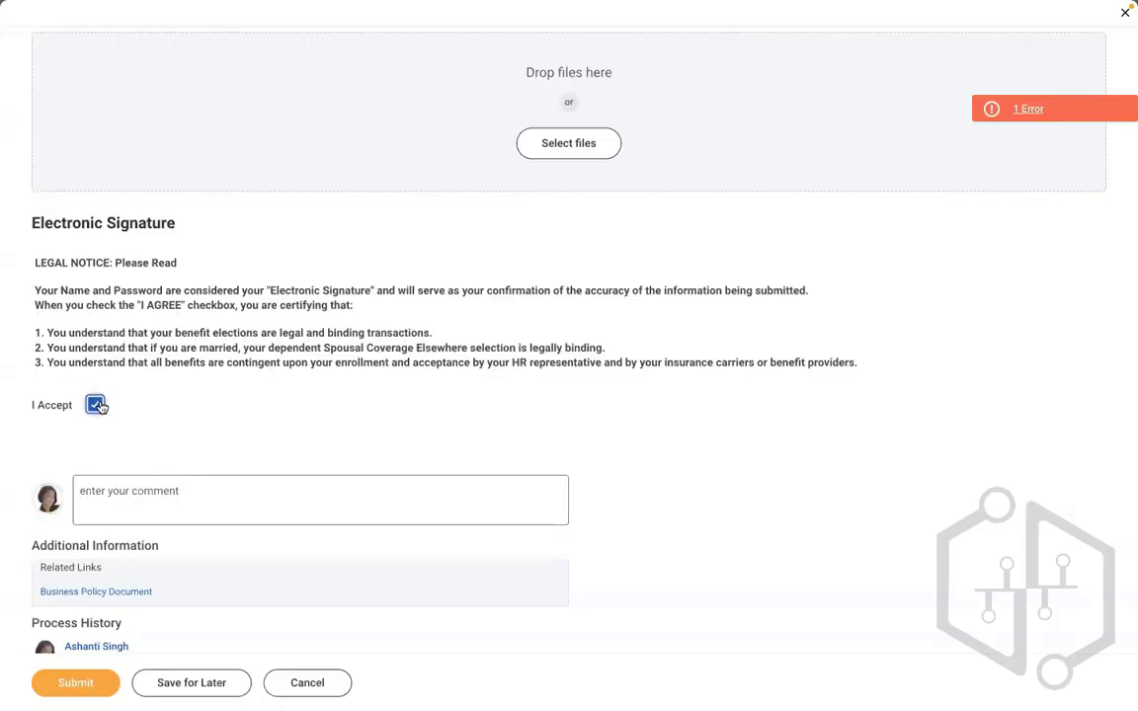
pyautogui.click(71, 682)
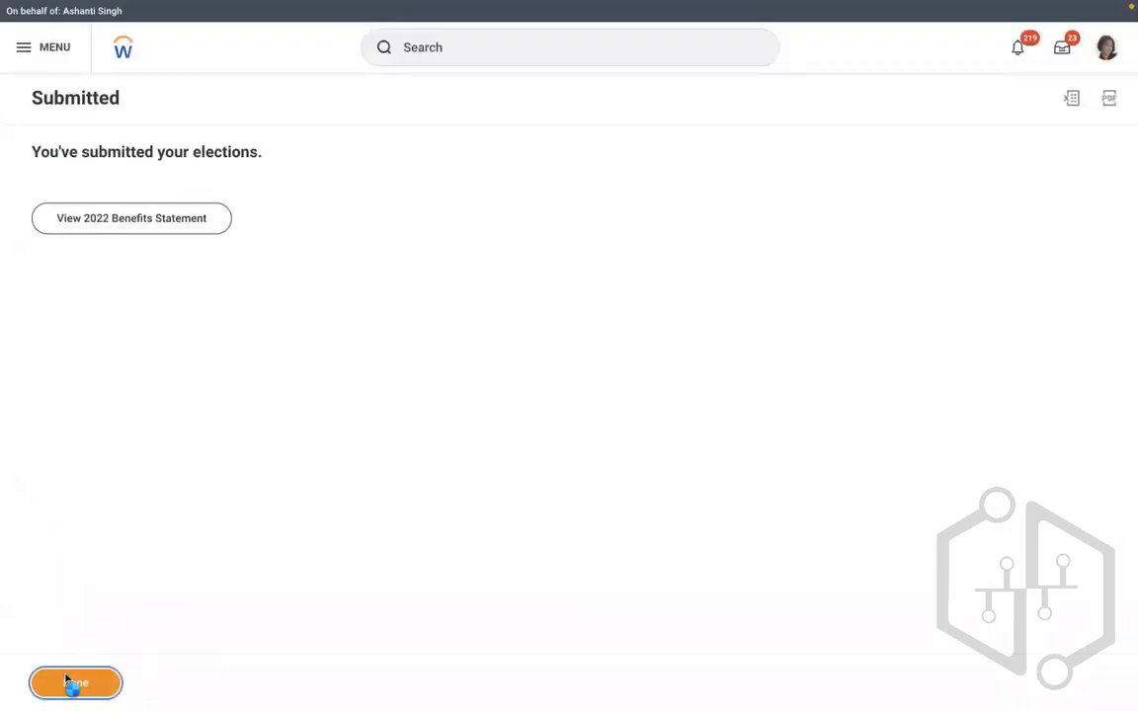
pyautogui.click(71, 682)
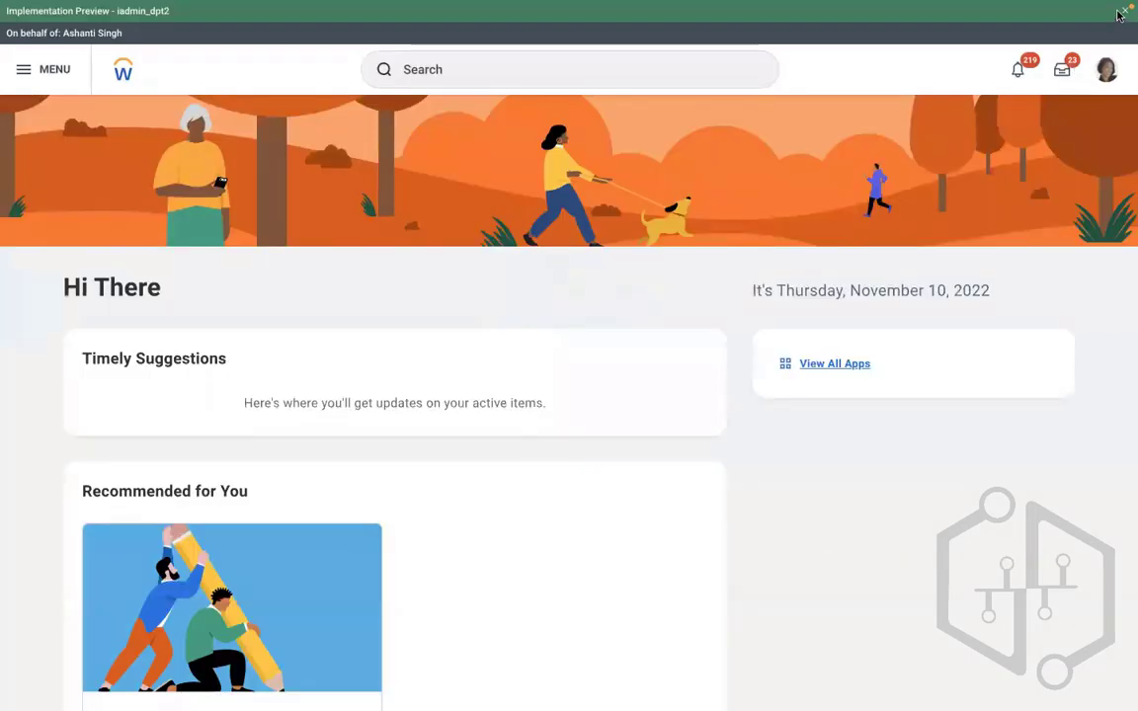
# - Reopen the office manager's worker profile from recent searches and show its Job section with the Jobs table
pyautogui.click(1123, 16)
pyautogui.click(455, 52)
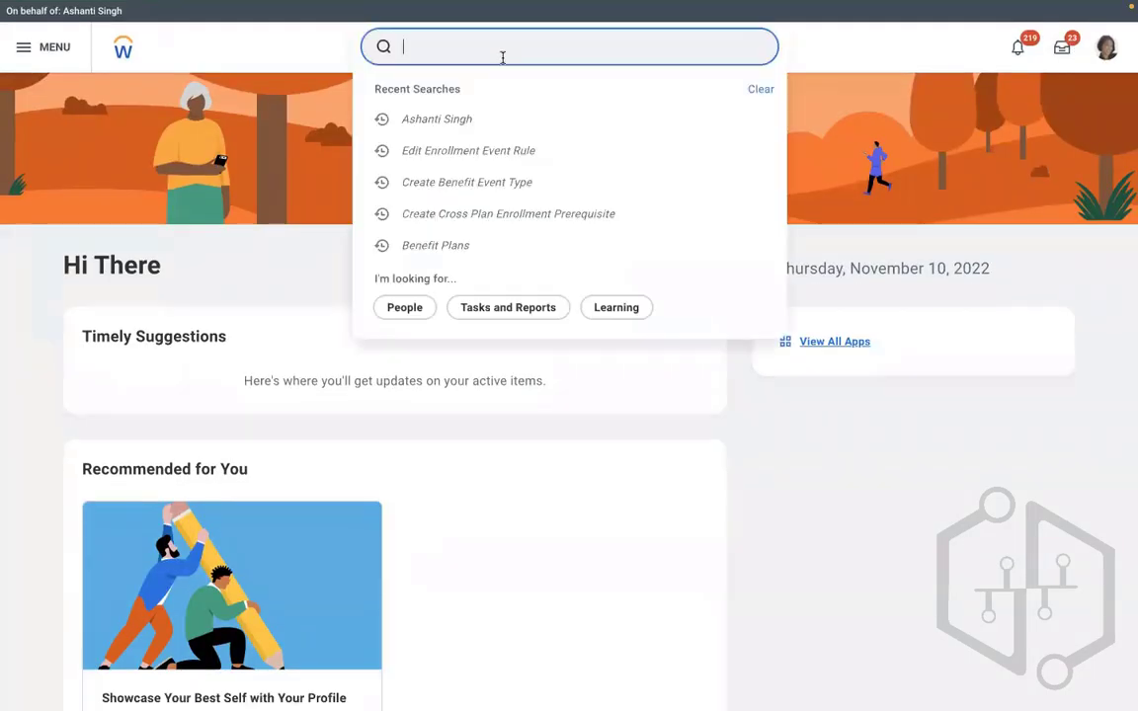
pyautogui.click(440, 120)
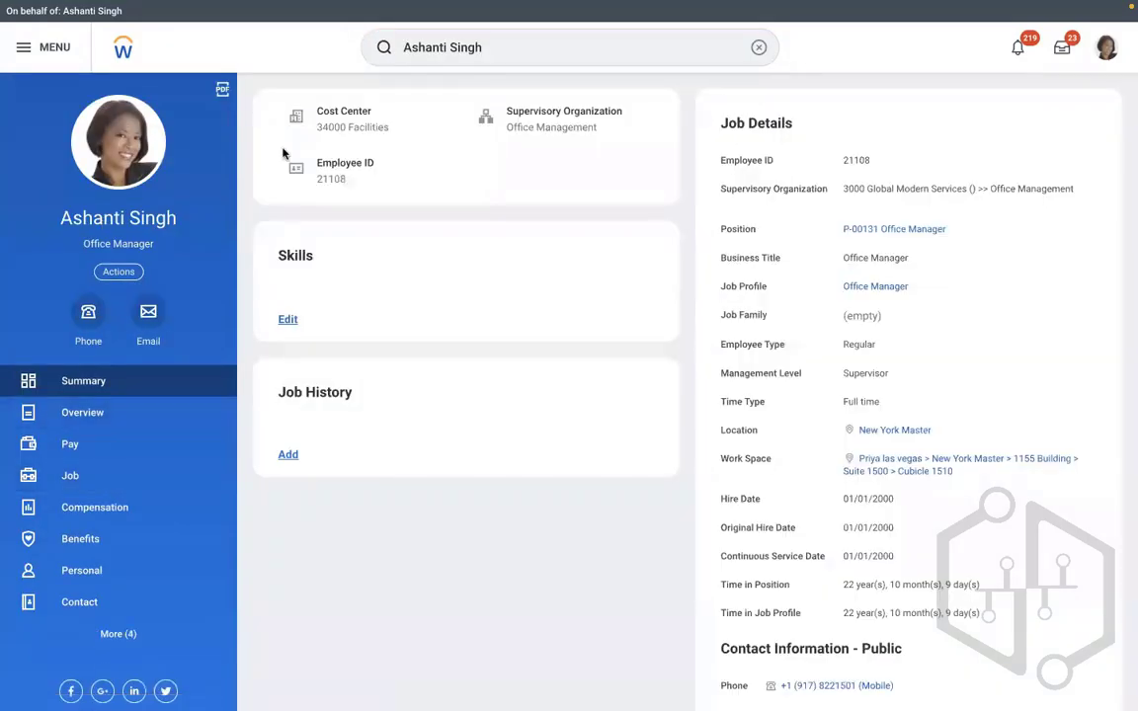
pyautogui.click(107, 485)
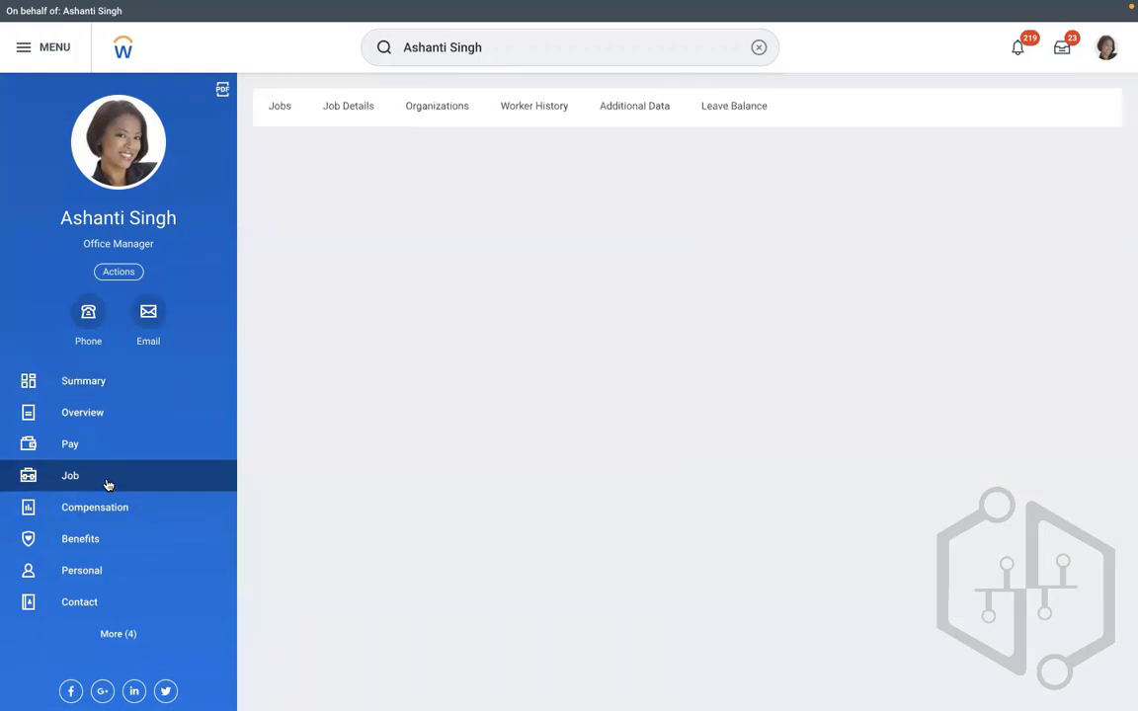
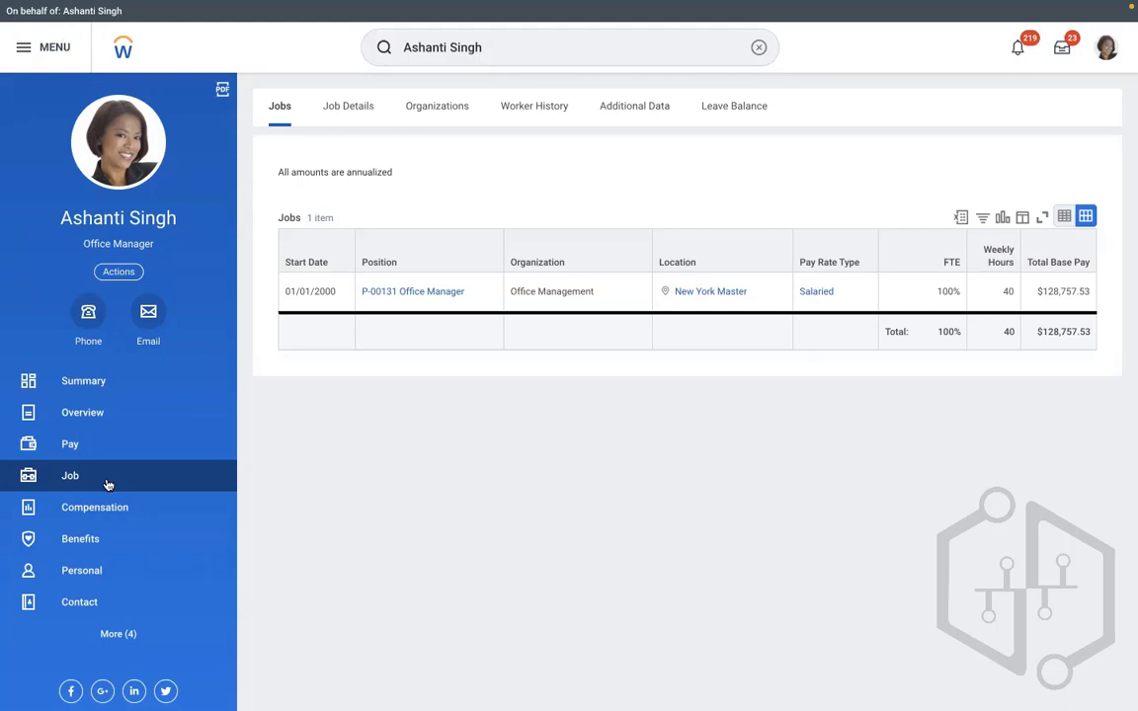
# - In Worker History, choose Business Process > Rescind on the 11/10/2022 RBS benefit change
pyautogui.click(108, 484)
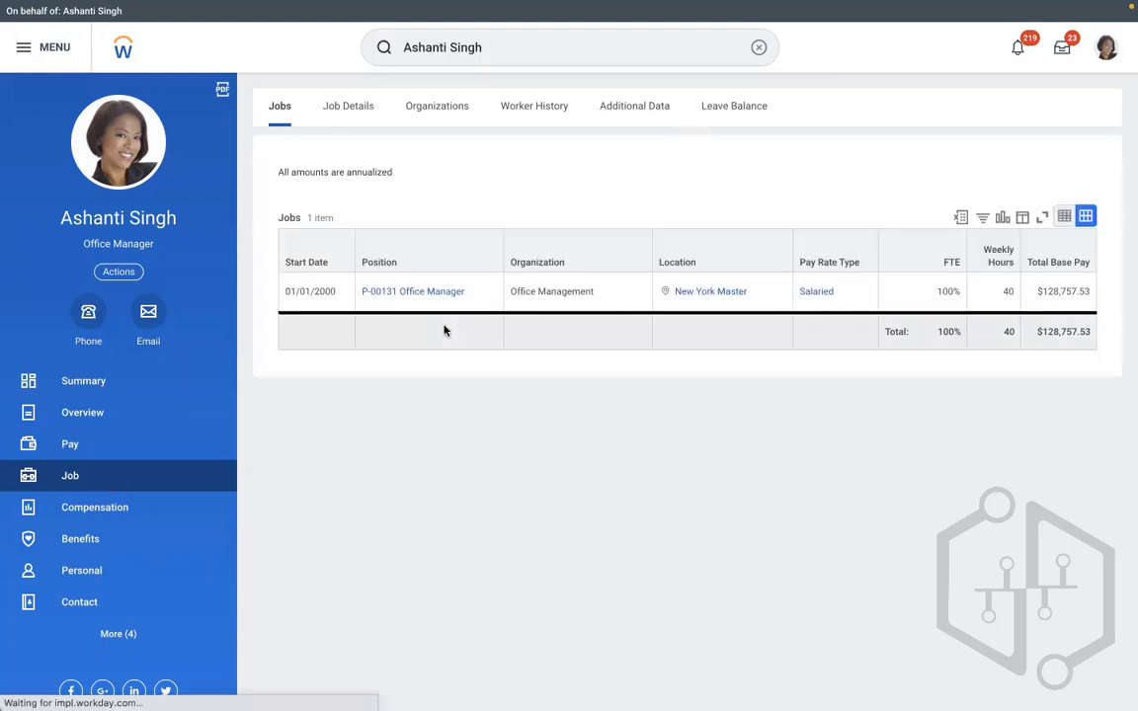
pyautogui.click(521, 119)
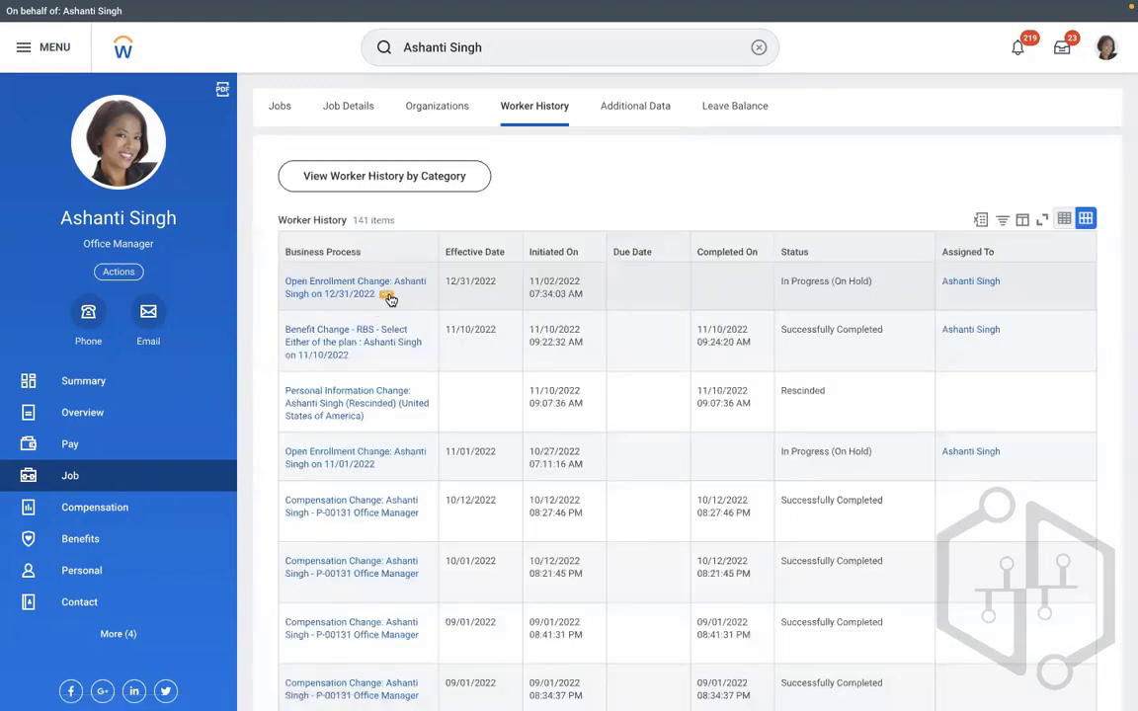
pyautogui.click(388, 296)
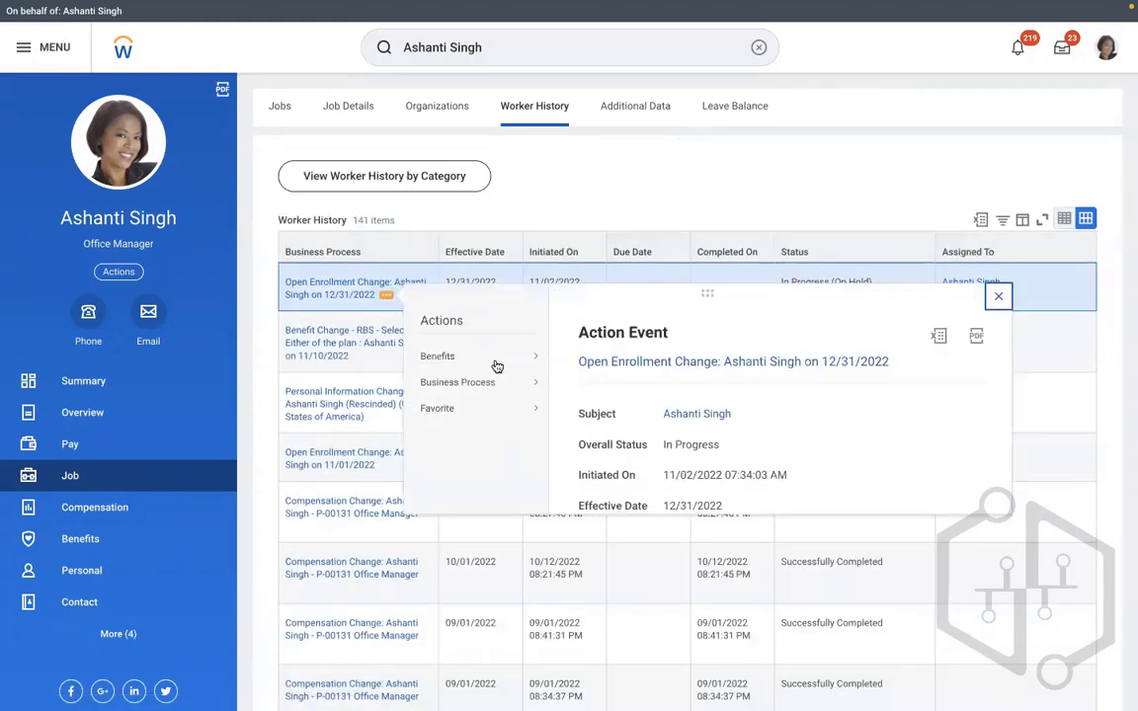
pyautogui.moveTo(491, 385)
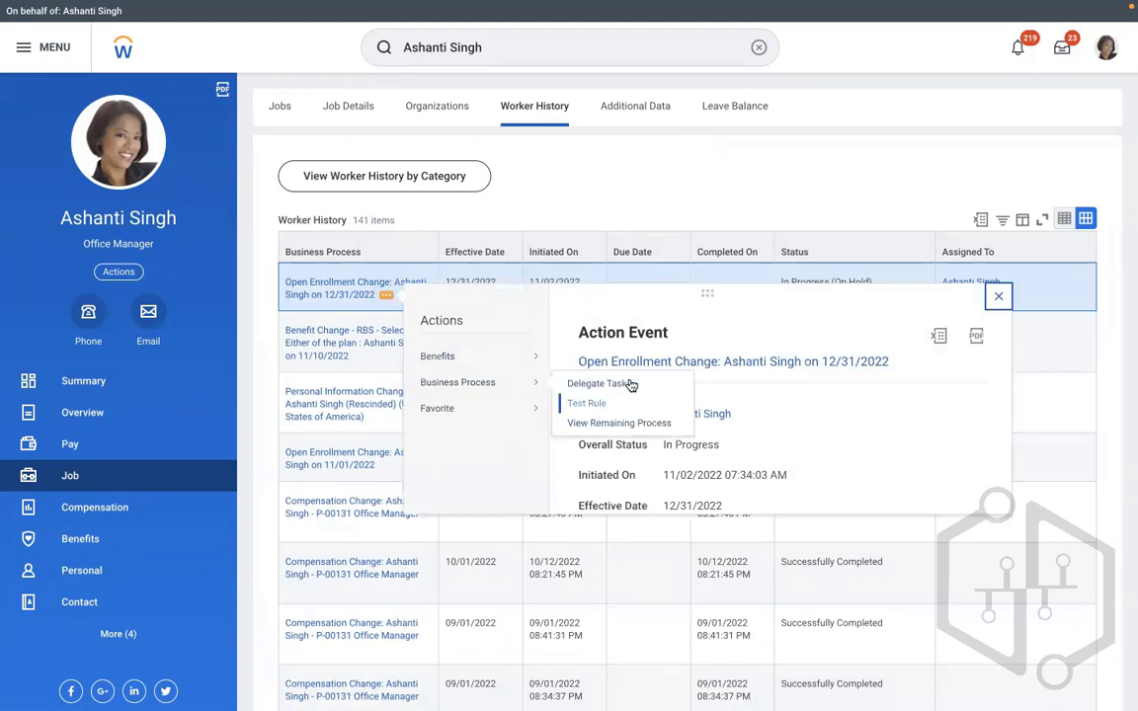
pyautogui.click(591, 219)
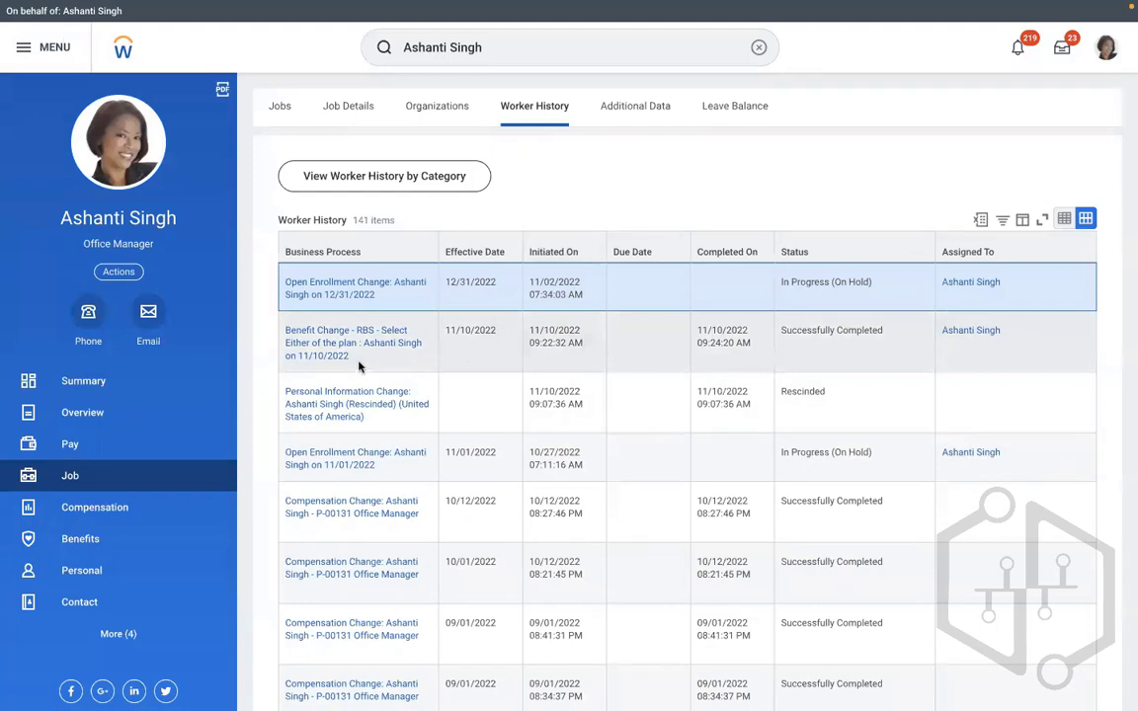
pyautogui.click(360, 359)
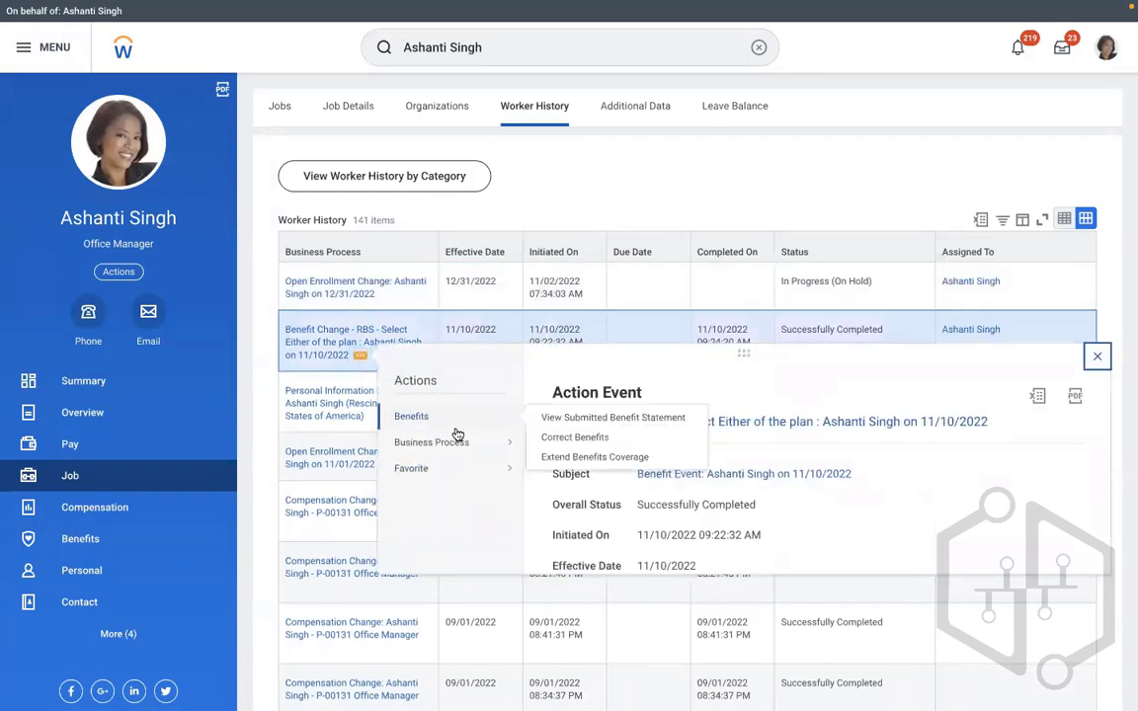
pyautogui.moveTo(451, 444)
pyautogui.click(565, 484)
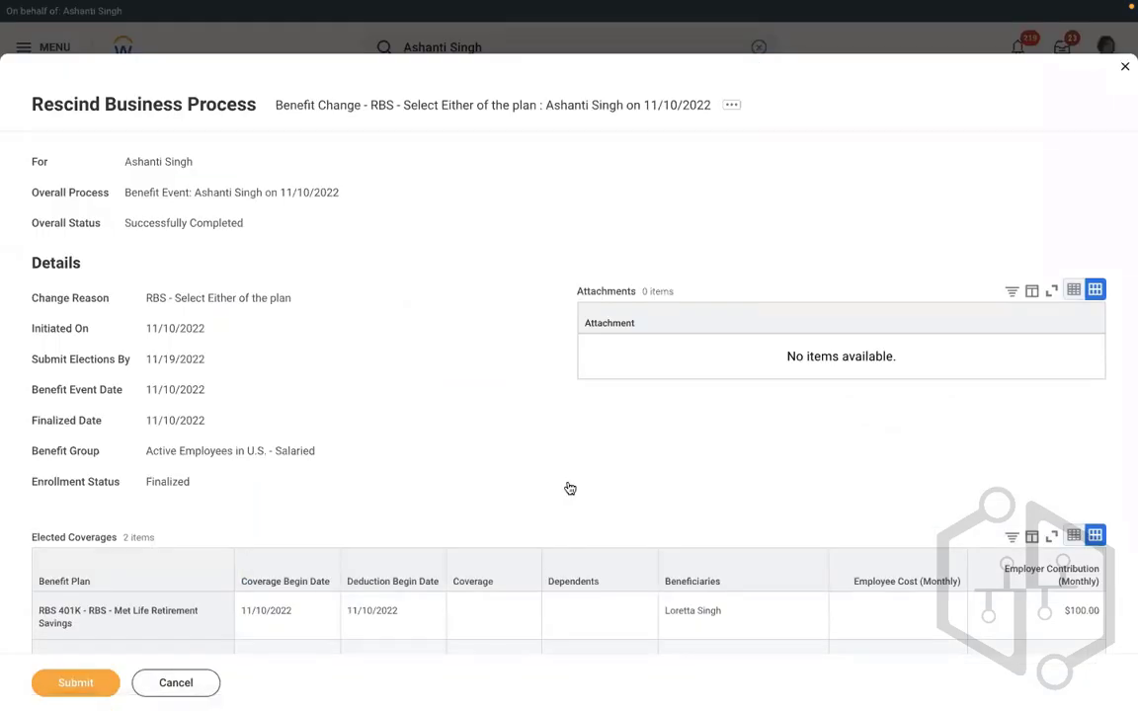
# - Submit the rescind of the 11/10/2022 RBS event with comment TEST and view details
pyautogui.scroll(-1, 569, 485)
pyautogui.scroll(-6, 570, 488)
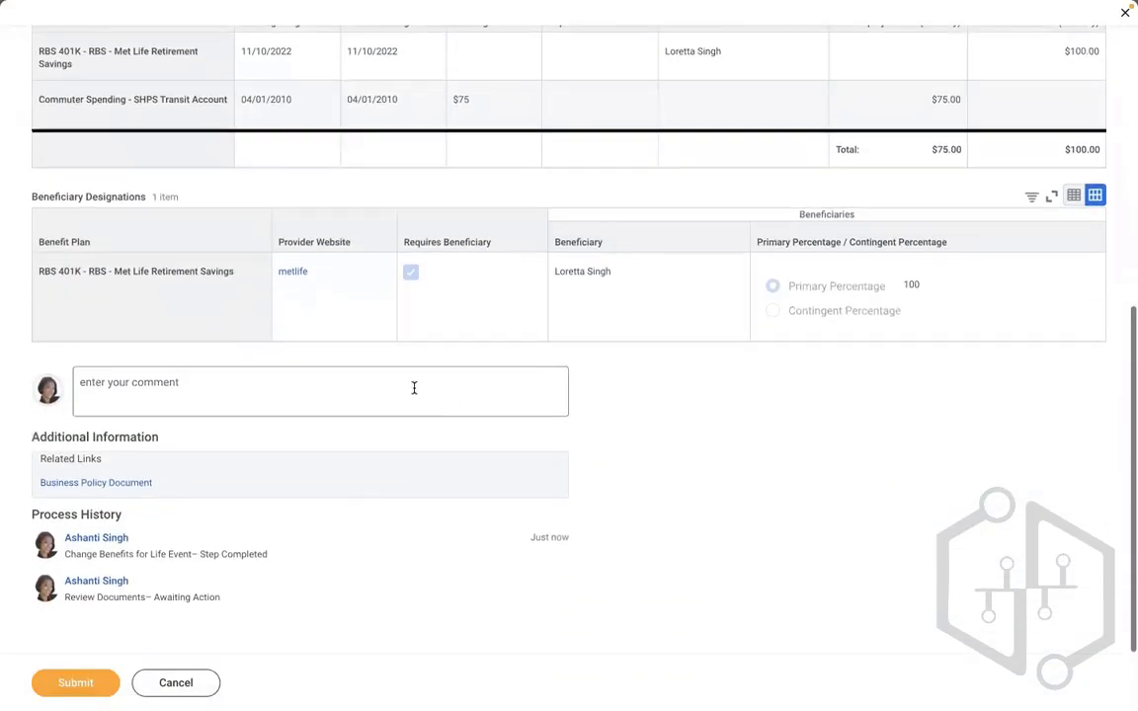
pyautogui.click(388, 379)
pyautogui.write('TEST')
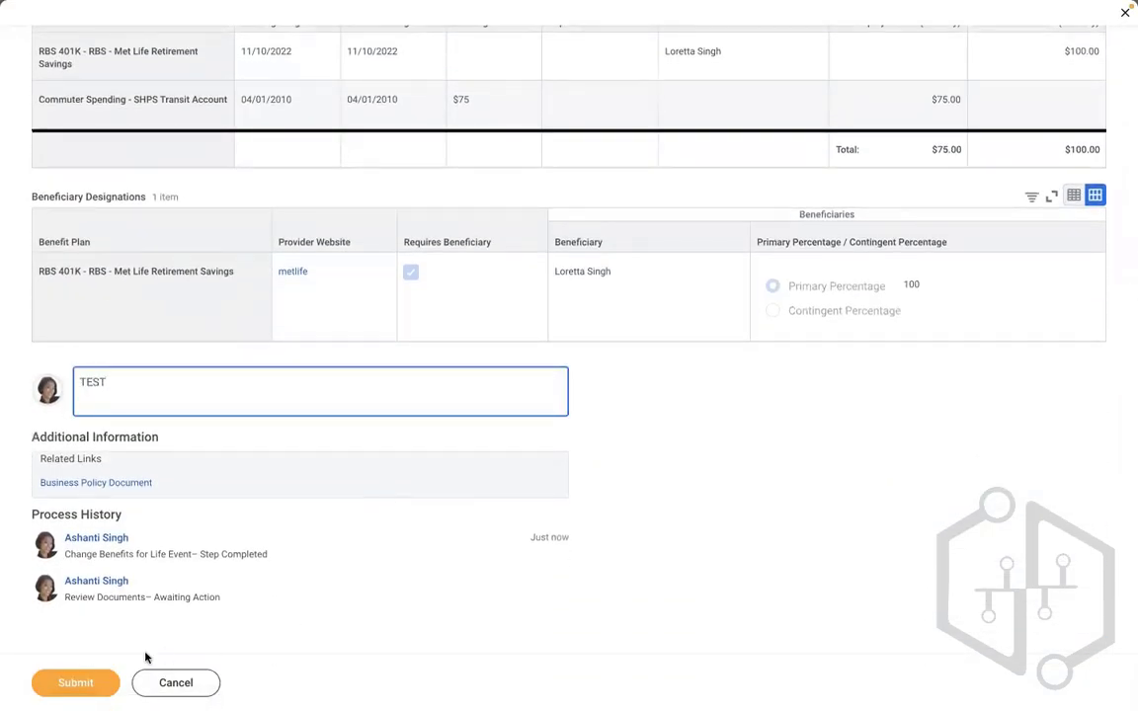
pyautogui.click(81, 680)
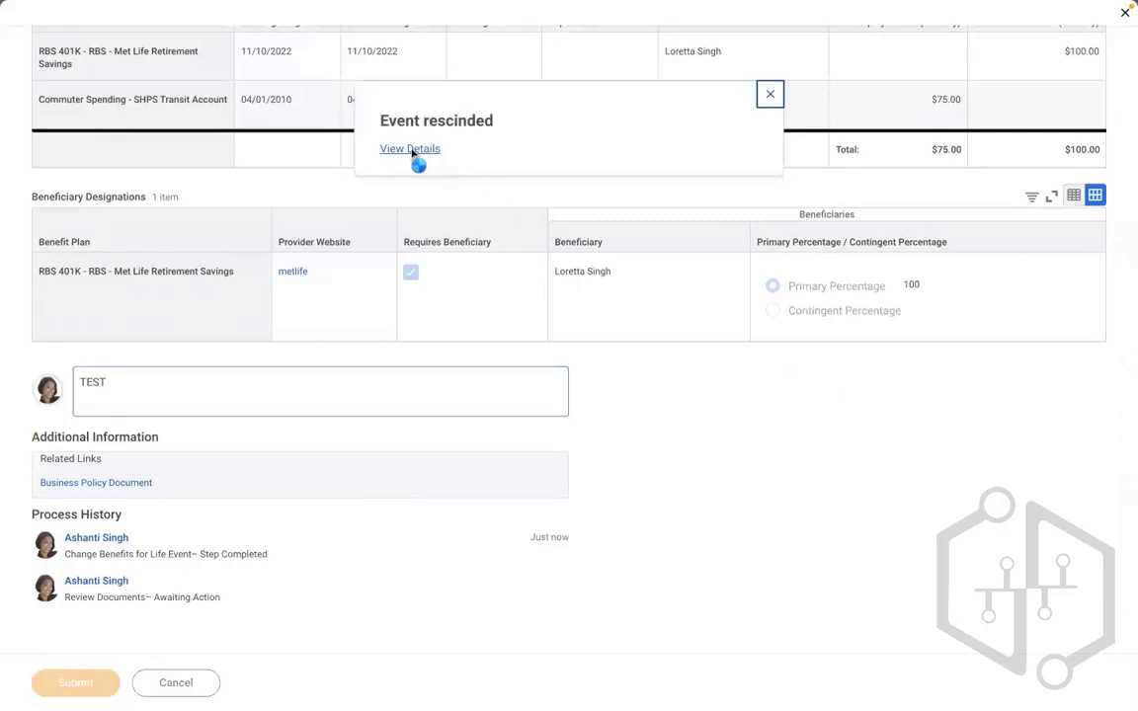
pyautogui.click(411, 150)
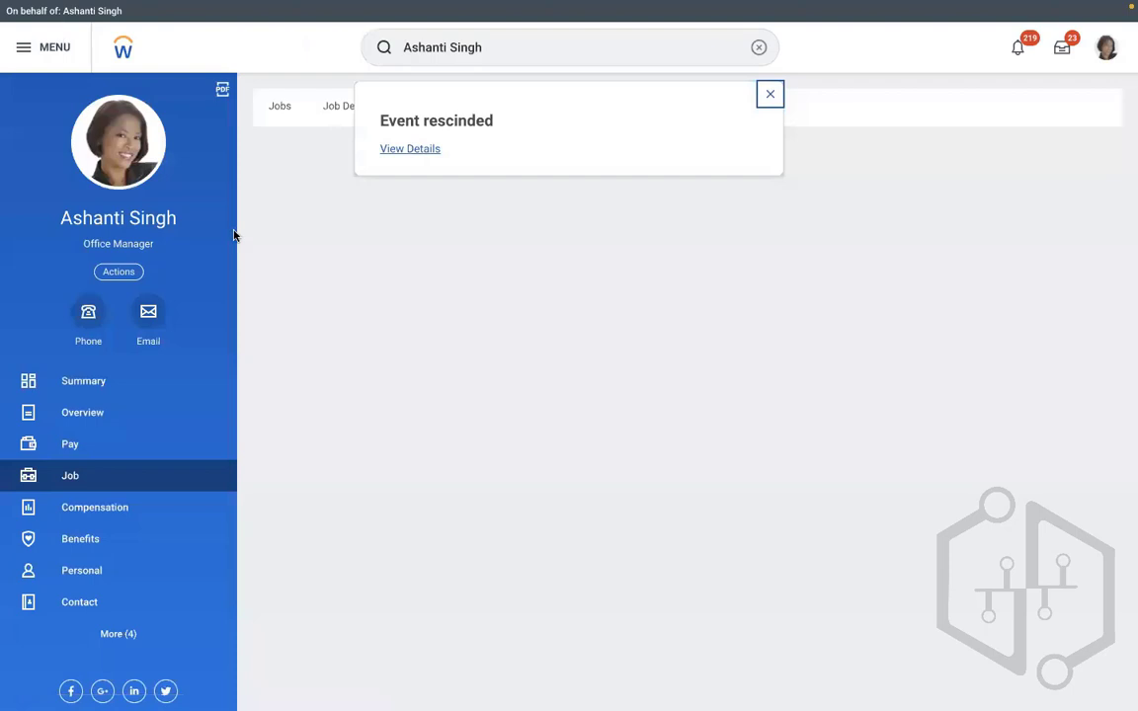
pyautogui.click(127, 275)
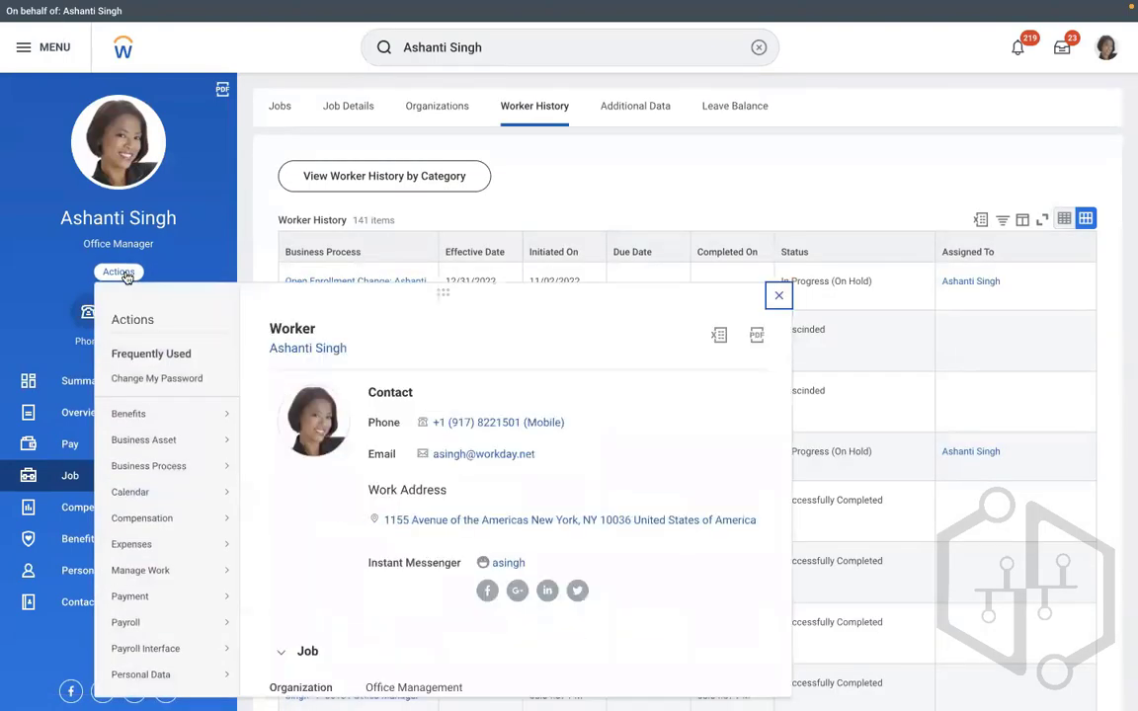
pyautogui.moveTo(158, 413)
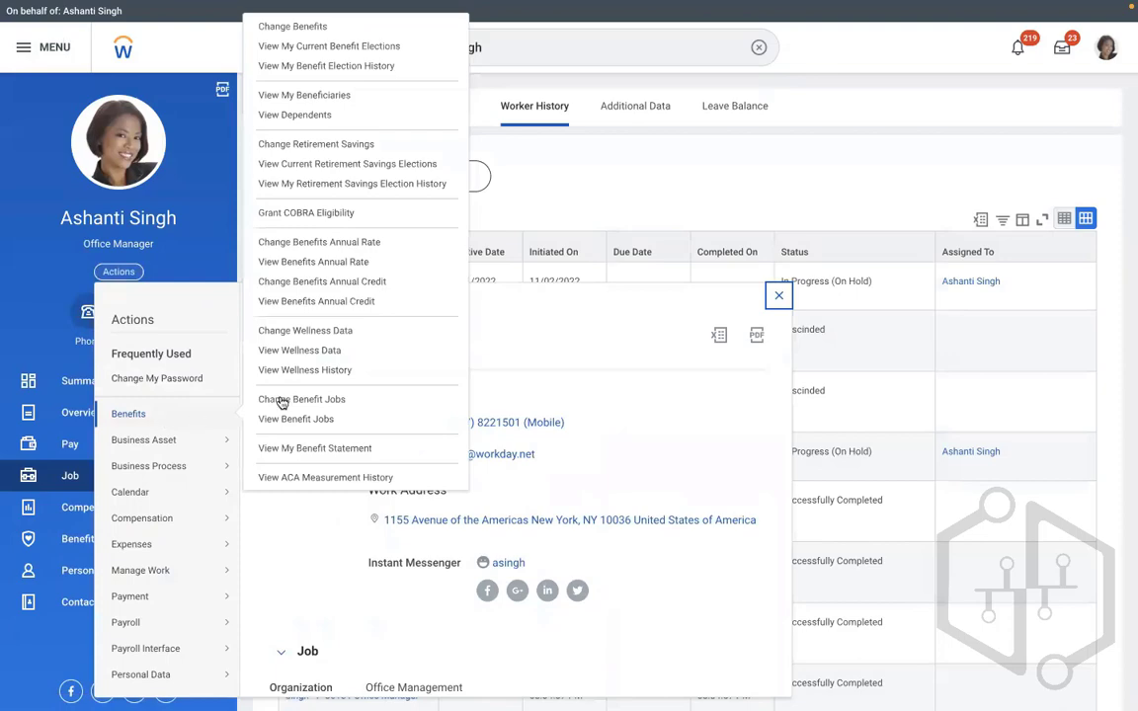
pyautogui.click(265, 27)
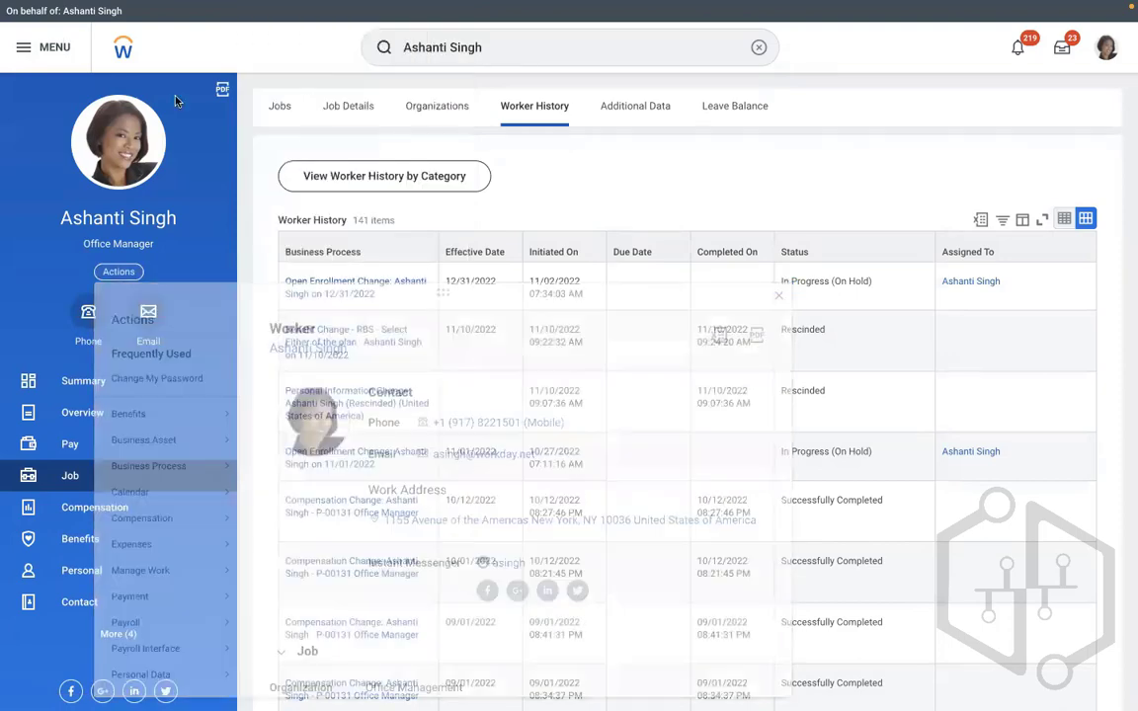
pyautogui.click(542, 212)
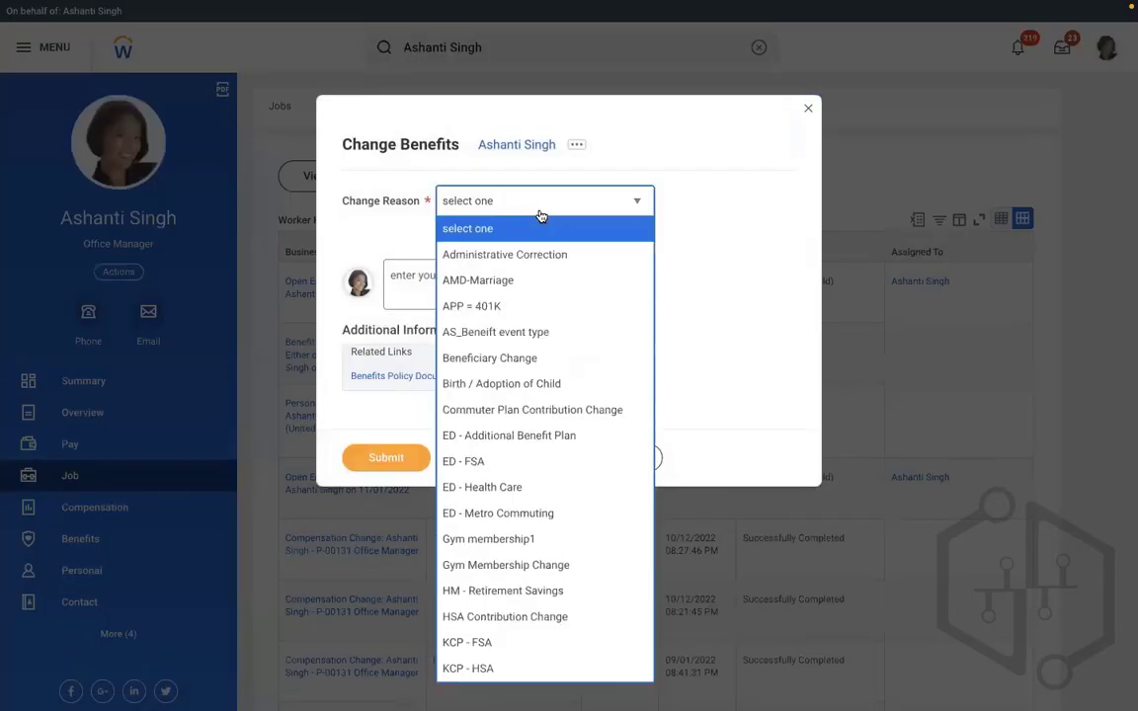
pyautogui.press('Up')
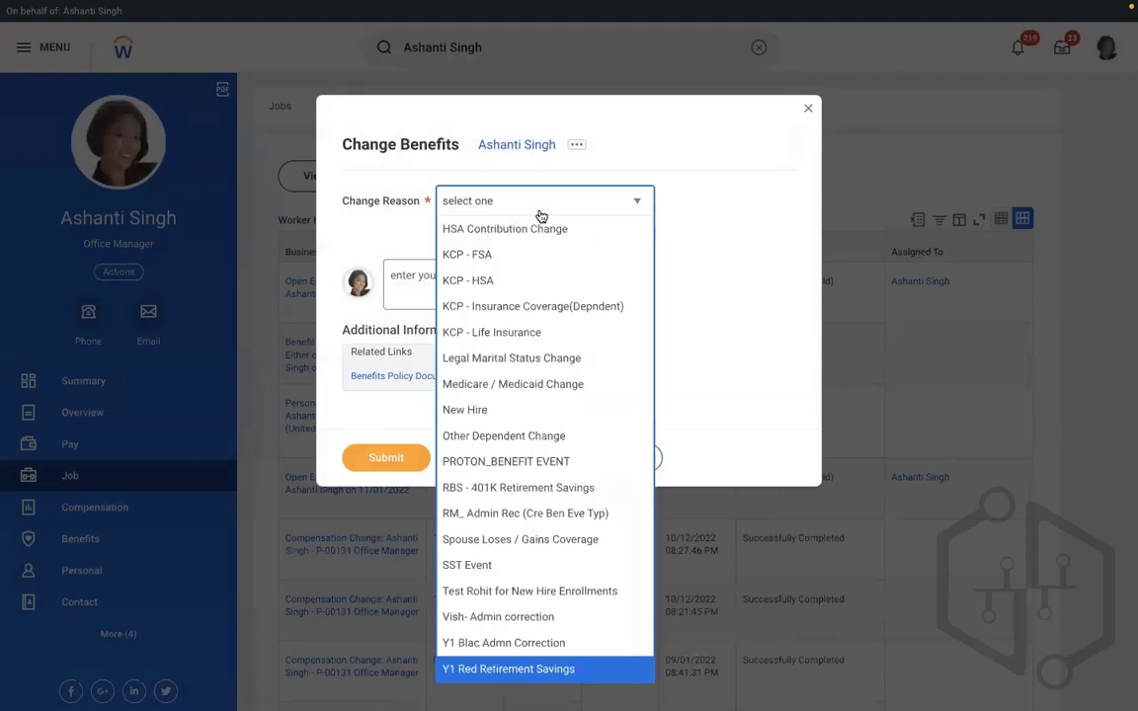
pyautogui.press('Up')
pyautogui.press('Up')
pyautogui.press('Up')
pyautogui.press('Up')
pyautogui.press('Up')
pyautogui.press('Up')
pyautogui.press('Up')
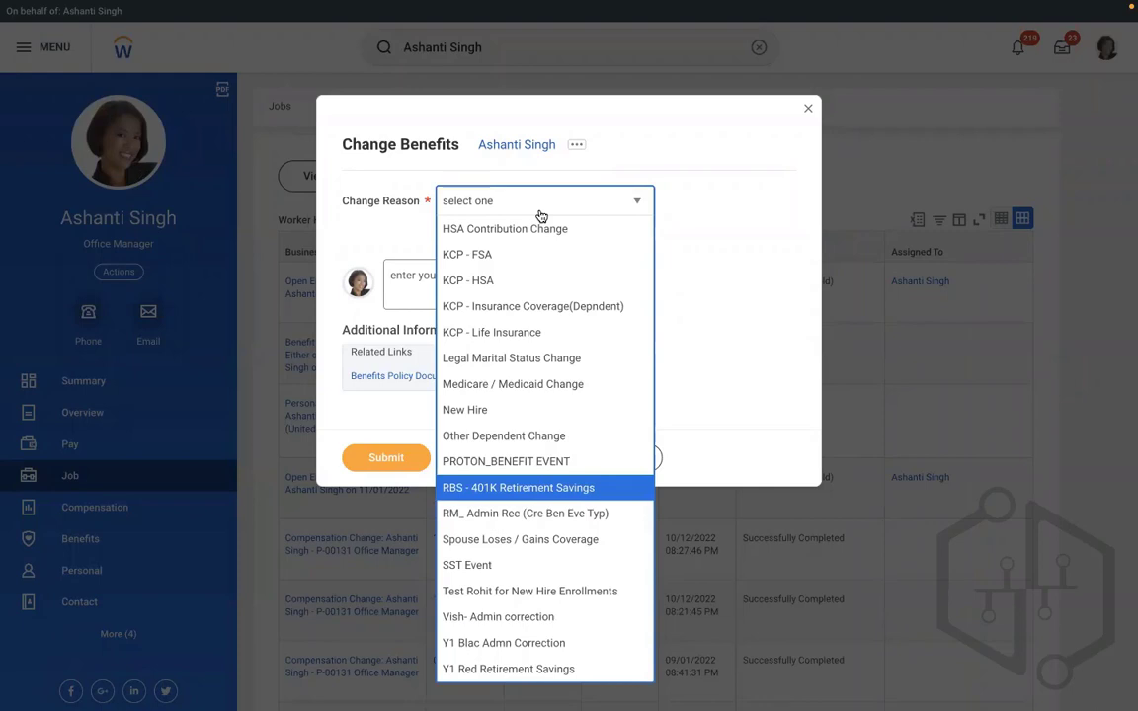
pyautogui.press('Down')
pyautogui.press('Down')
pyautogui.press('Down')
pyautogui.press('Down')
pyautogui.press('Down')
pyautogui.press('Down')
pyautogui.press('Down')
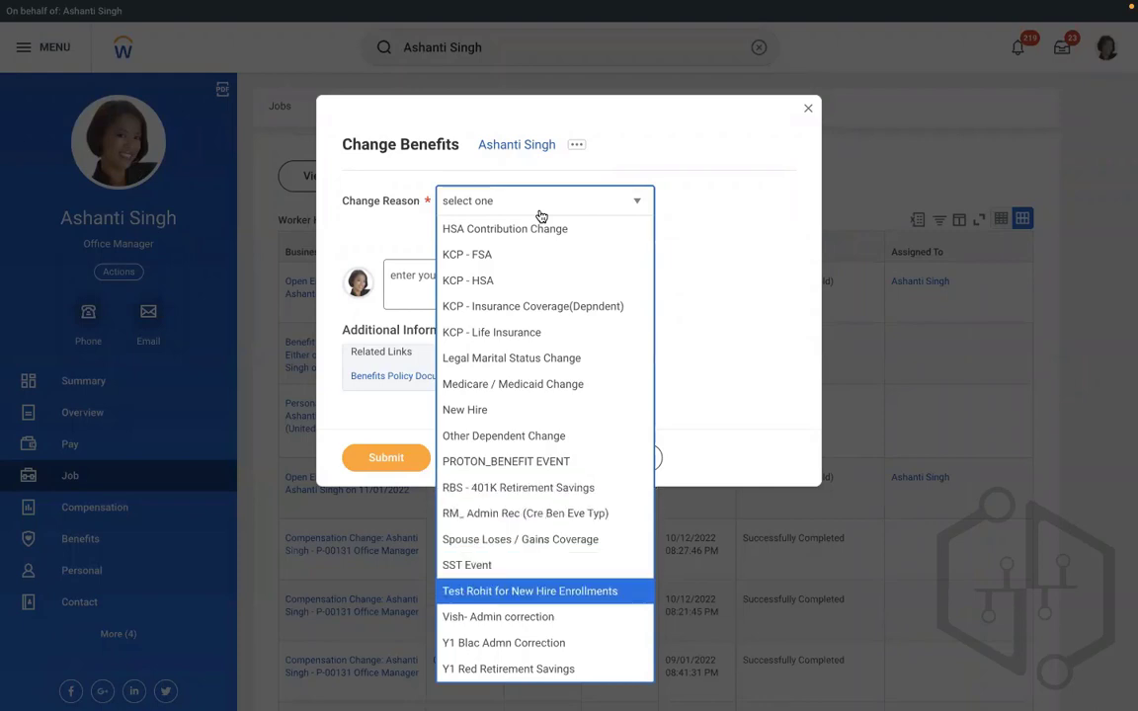
pyautogui.press('Down')
pyautogui.press('Down')
pyautogui.press('Down')
pyautogui.press('Down')
pyautogui.press('Down')
pyautogui.press('Down')
pyautogui.press('Down')
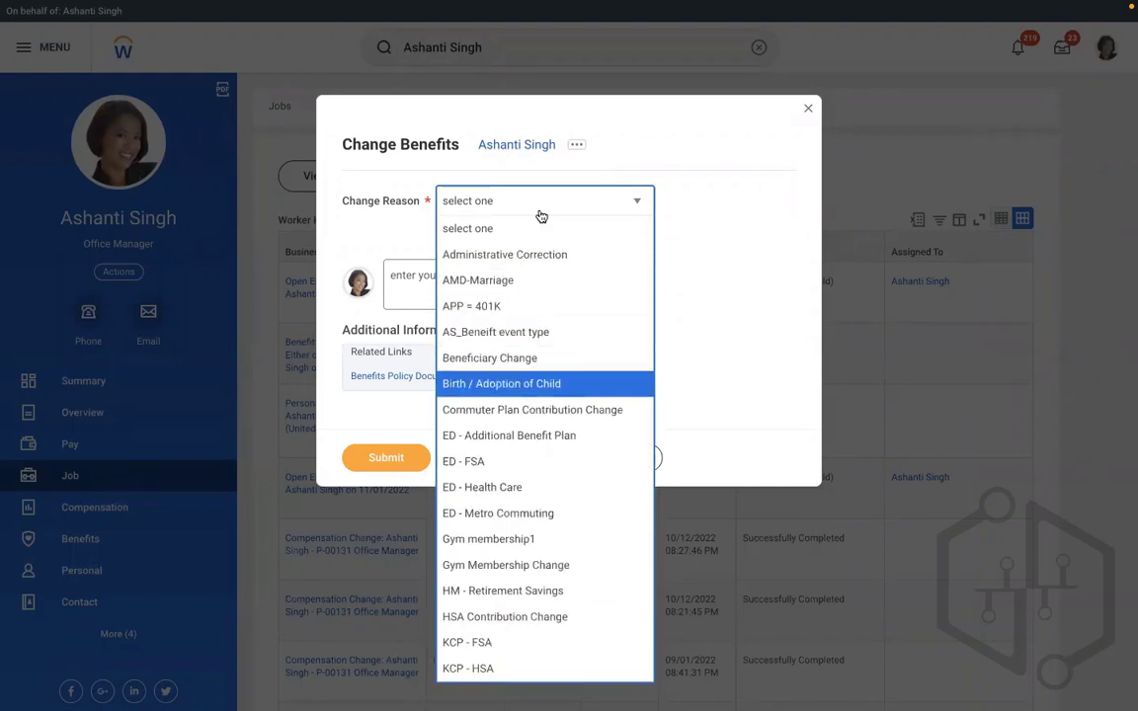
pyautogui.press('Down')
pyautogui.press('Down')
pyautogui.press('Down')
pyautogui.press('Down')
pyautogui.press('Down')
pyautogui.press('Down')
pyautogui.press('Down')
pyautogui.press('Down')
pyautogui.press('Down')
pyautogui.press('Down')
pyautogui.press('Down')
pyautogui.press('Down')
pyautogui.press('Down')
pyautogui.press('Down')
pyautogui.press('Down')
pyautogui.press('Down')
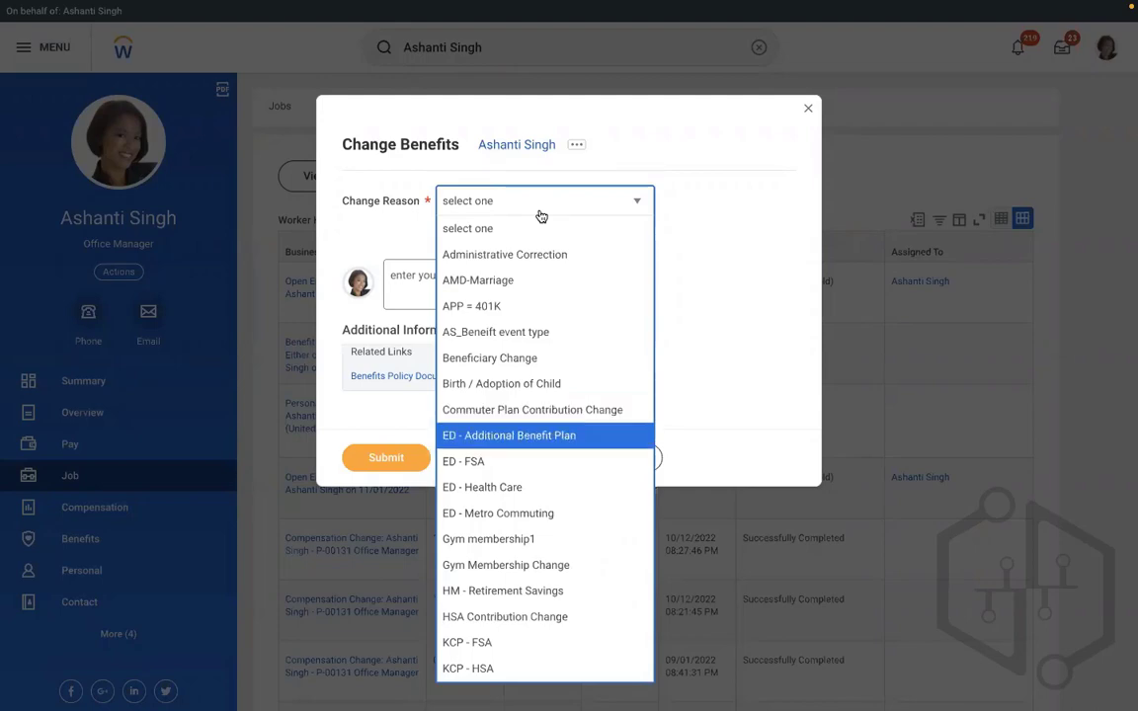
pyautogui.press('Down')
pyautogui.press('Down')
pyautogui.press('Down')
pyautogui.press('Down')
pyautogui.press('Down')
pyautogui.press('Down')
pyautogui.press('Down')
pyautogui.press('Down')
pyautogui.press('Down')
pyautogui.press('Down')
pyautogui.press('Down')
pyautogui.press('Down')
pyautogui.press('Down')
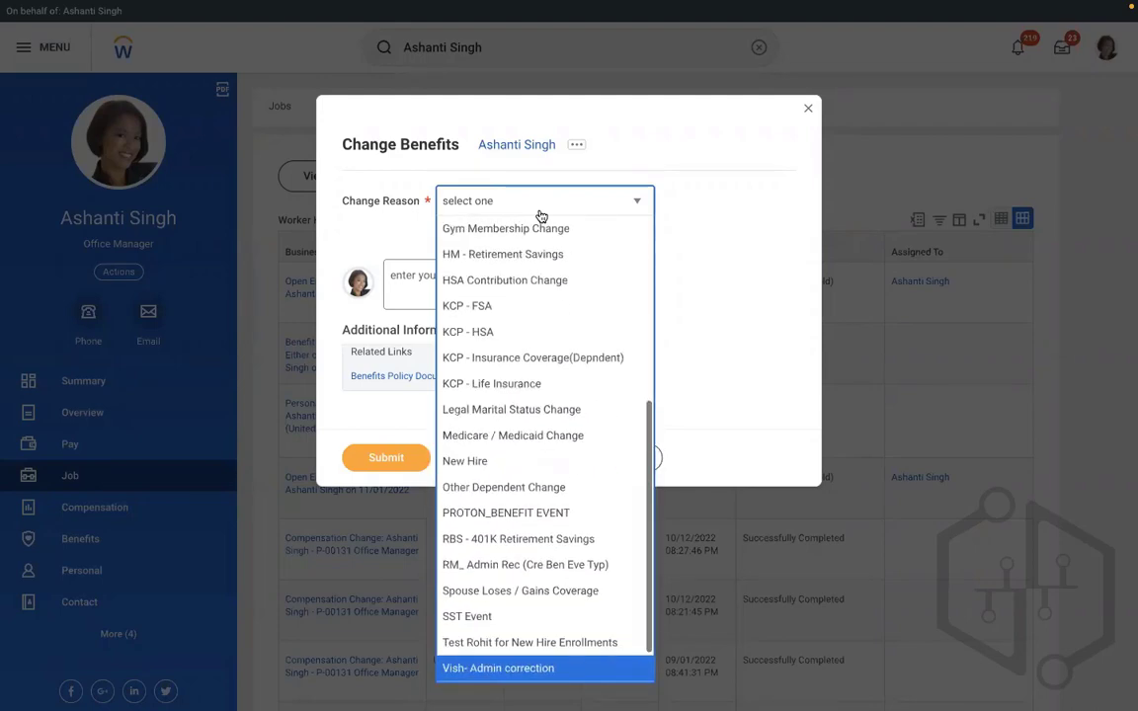
pyautogui.press('Up')
pyautogui.press('Up')
pyautogui.press('Up')
pyautogui.press('Up')
pyautogui.press('Up')
pyautogui.press('Up')
pyautogui.press('Up')
pyautogui.press('Up')
pyautogui.press('Up')
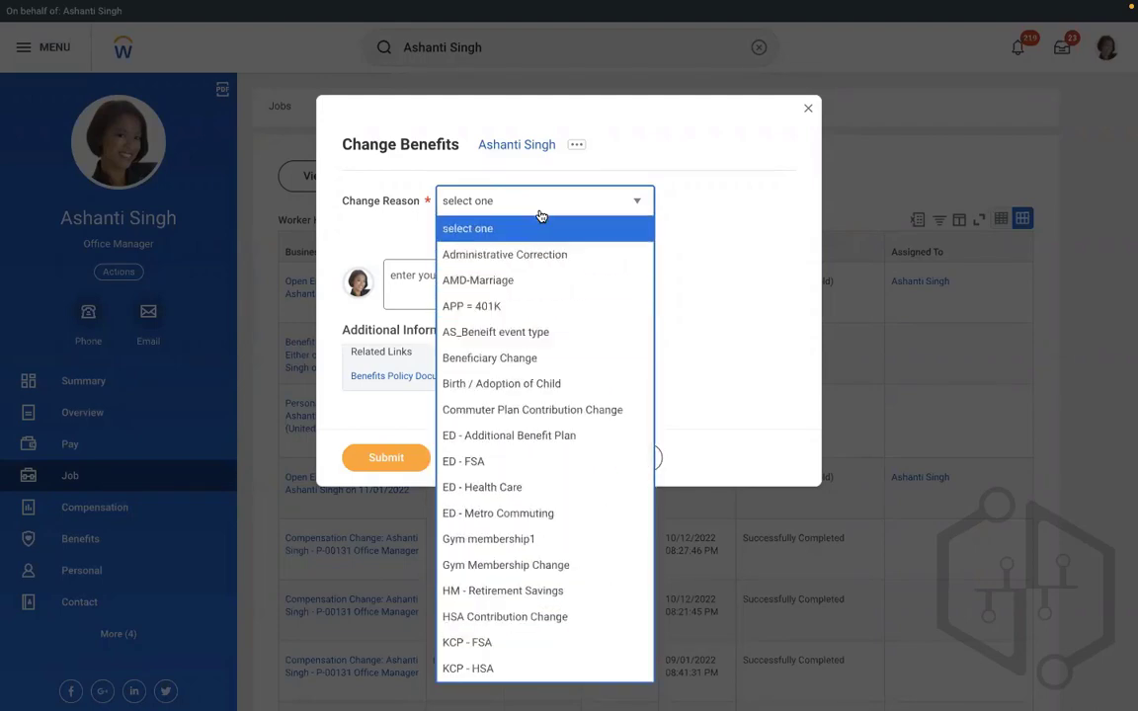
pyautogui.press('Up')
pyautogui.press('Up')
pyautogui.press('Up')
pyautogui.press('Up')
pyautogui.press('Up')
pyautogui.press('Up')
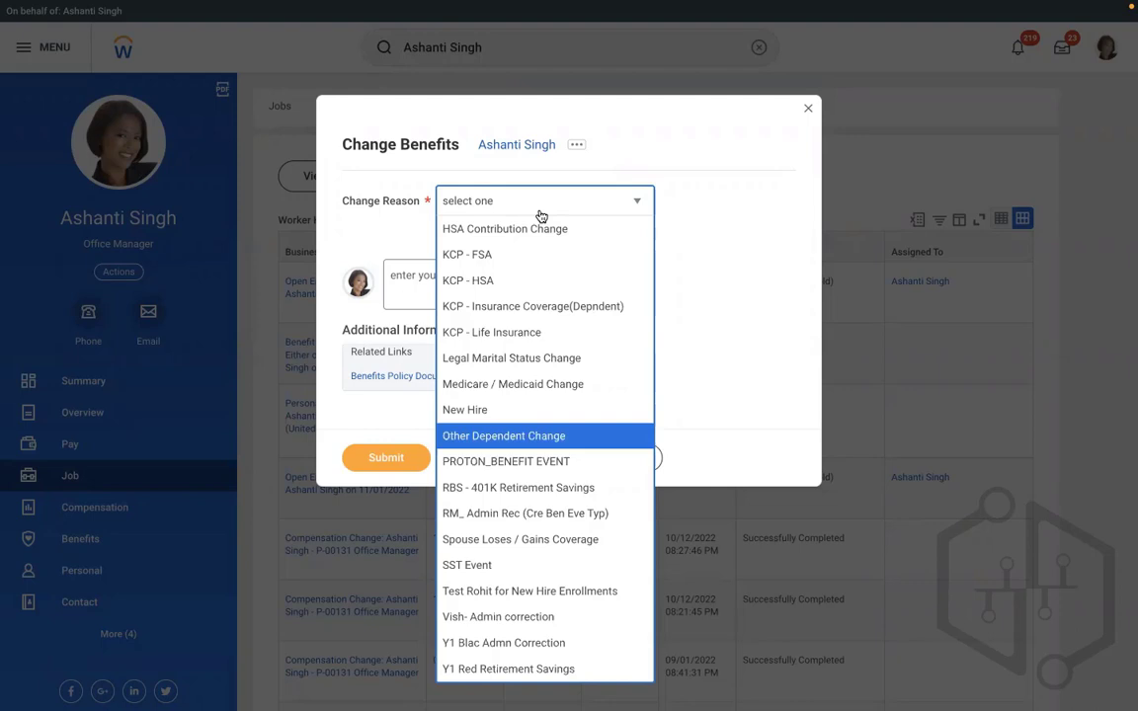
pyautogui.press('Up')
pyautogui.press('Up')
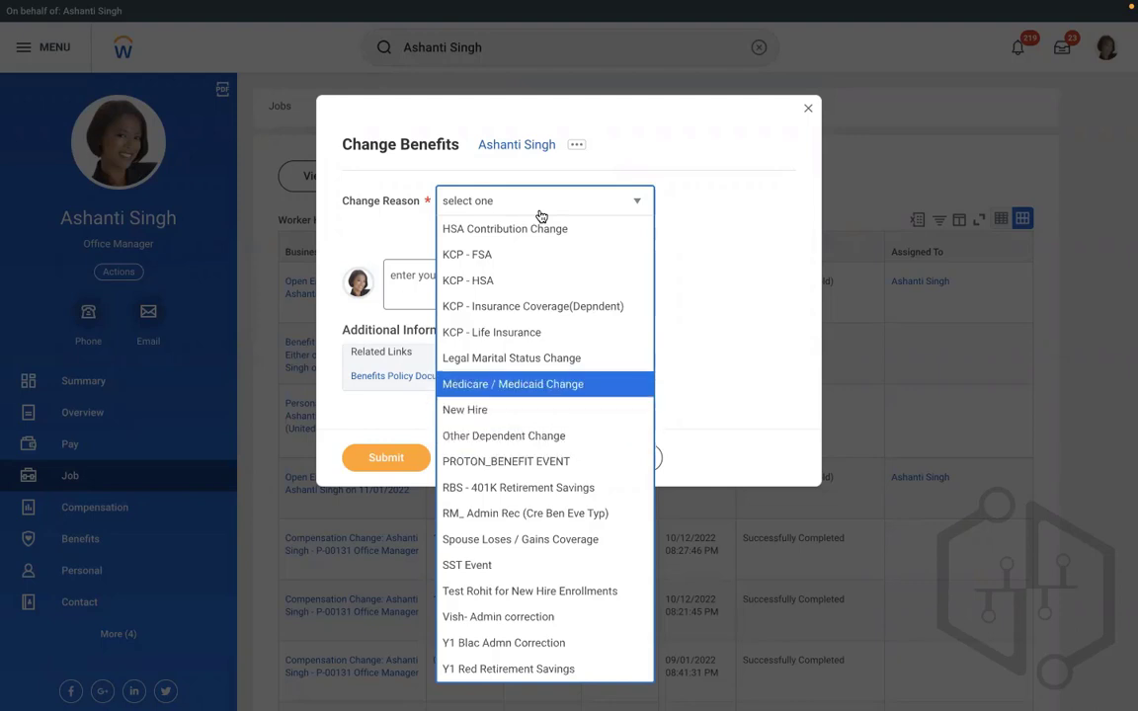
pyautogui.click(719, 333)
pyautogui.click(606, 456)
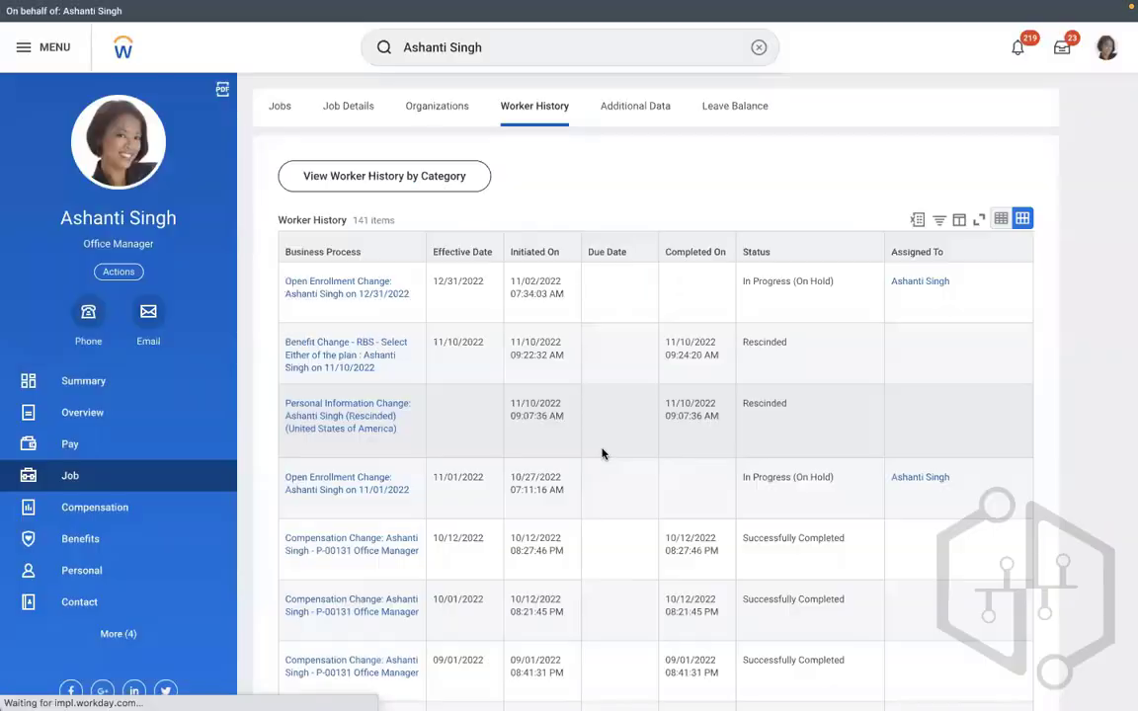
# - Run the Stop Proxy task and confirm to stop acting as the worker
pyautogui.click(758, 46)
pyautogui.write('S')
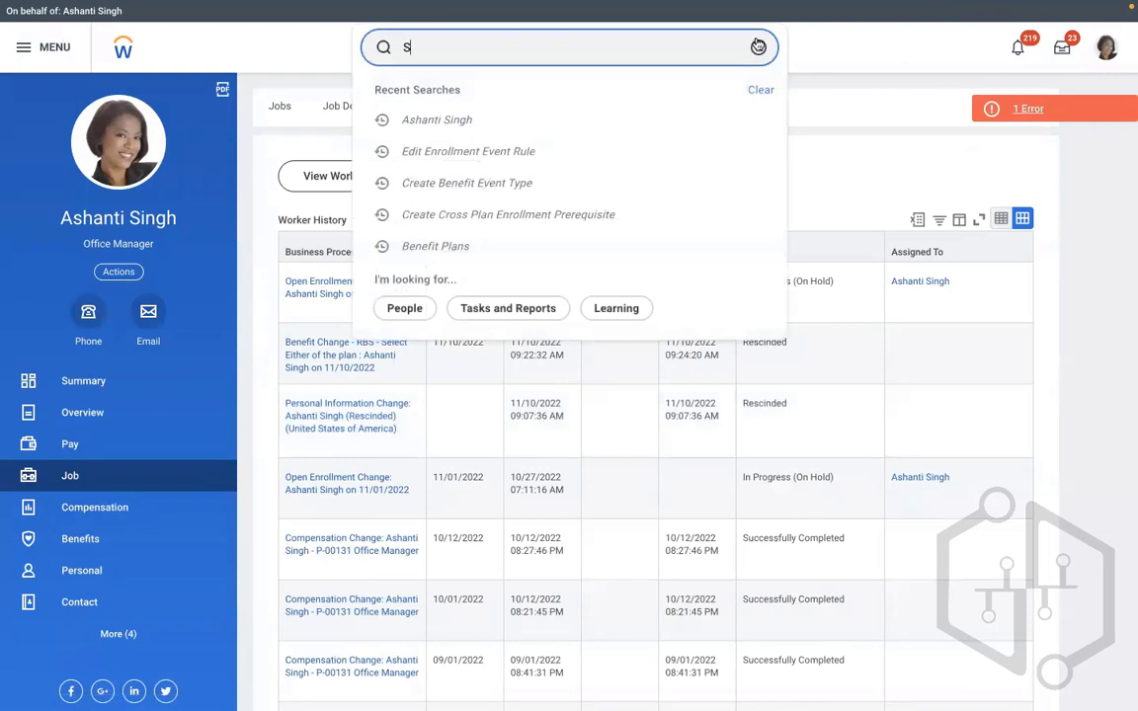
pyautogui.write('TOP PROXY')
pyautogui.click(435, 115)
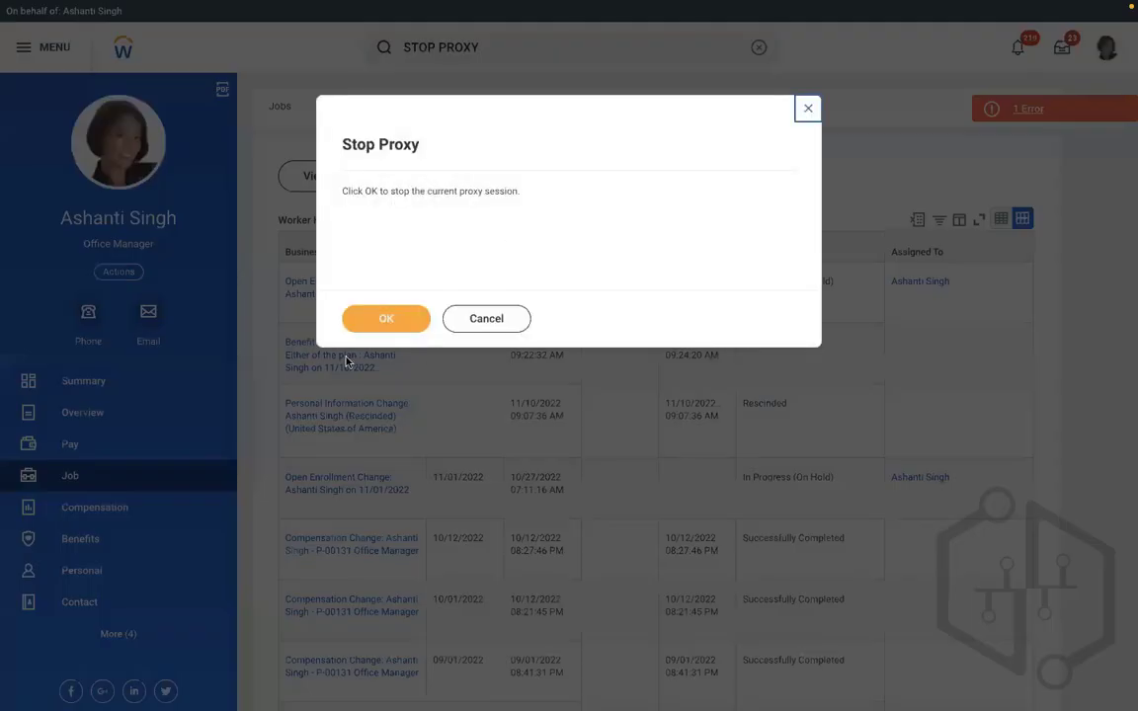
pyautogui.click(357, 321)
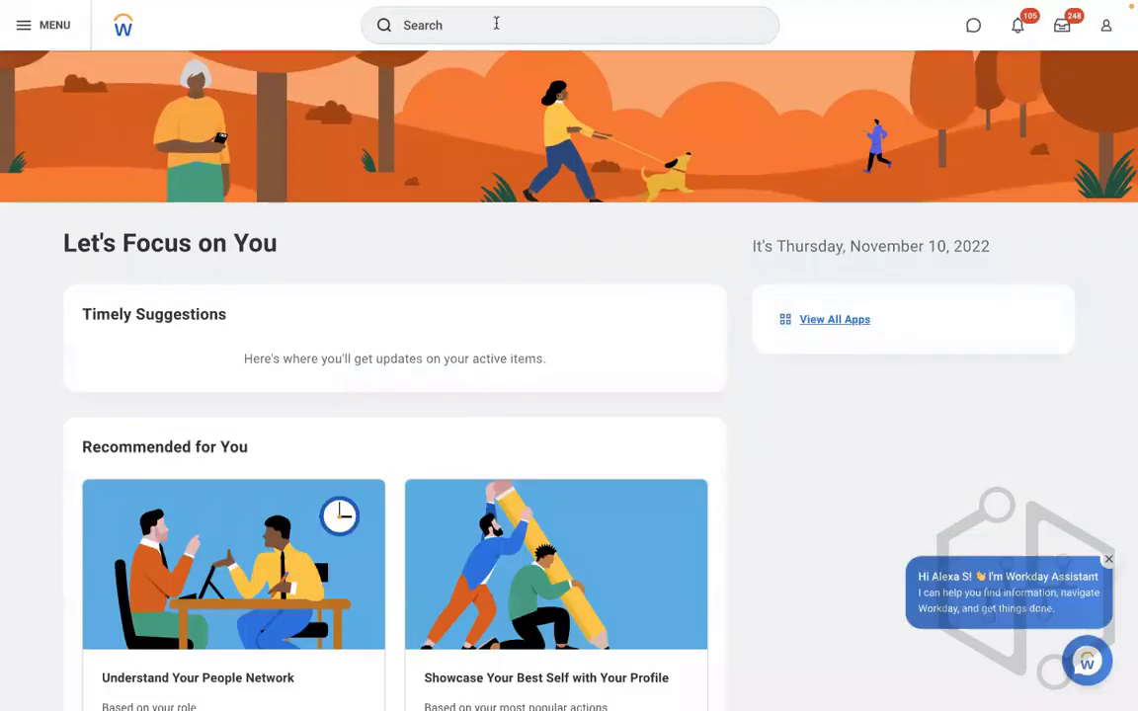
pyautogui.click(462, 12)
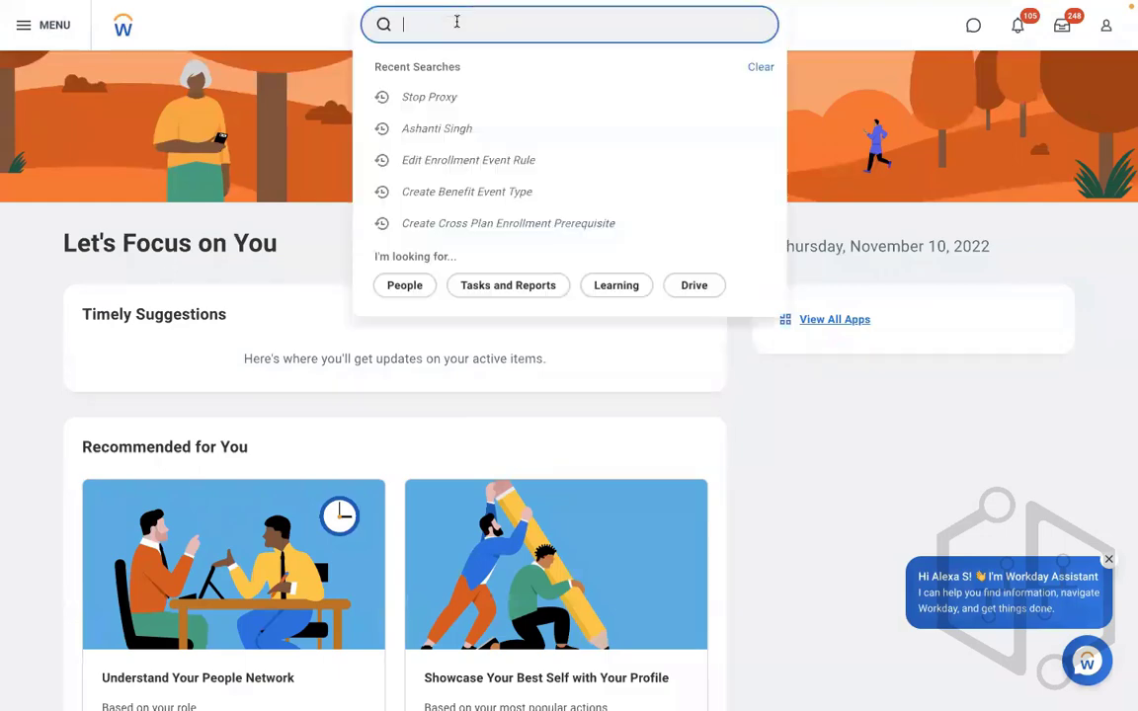
# - Find the worker again and start Change Benefits from their related actions
pyautogui.click(425, 128)
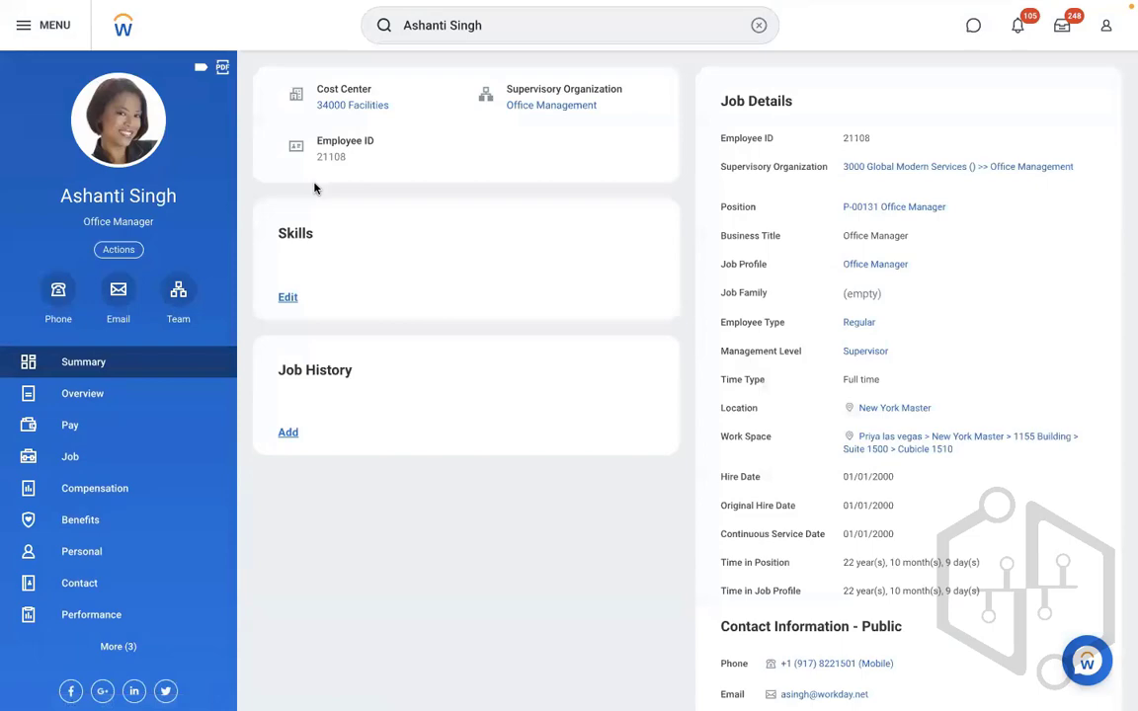
pyautogui.click(118, 249)
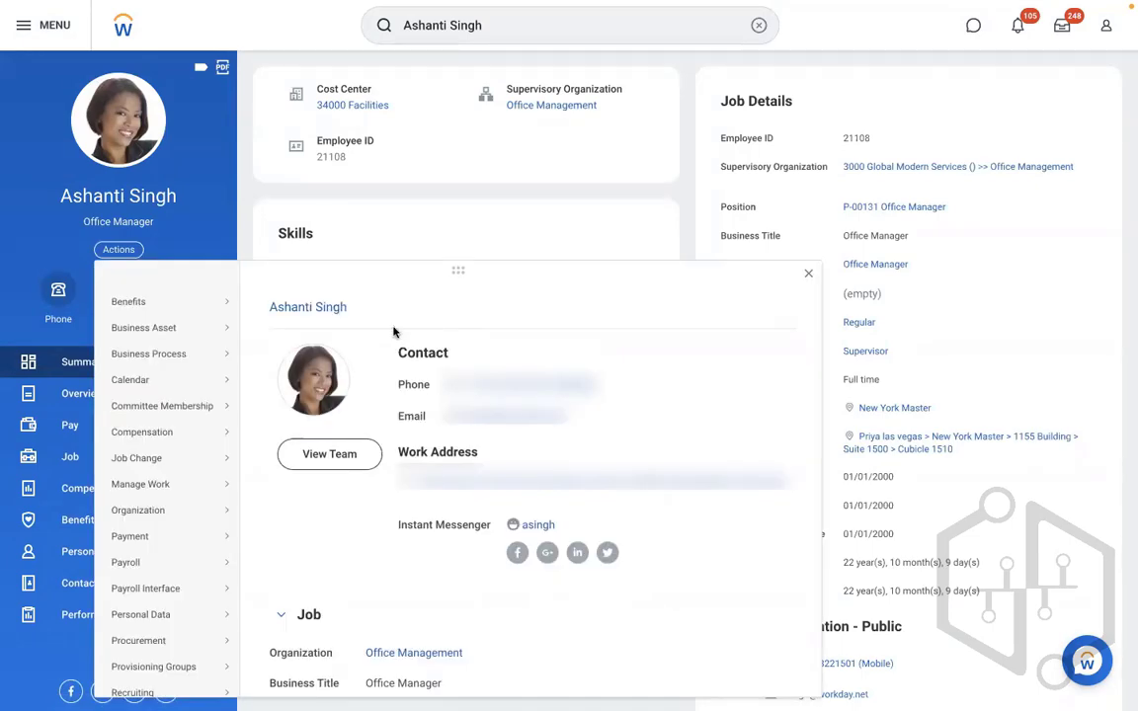
pyautogui.moveTo(170, 298)
pyautogui.click(267, 169)
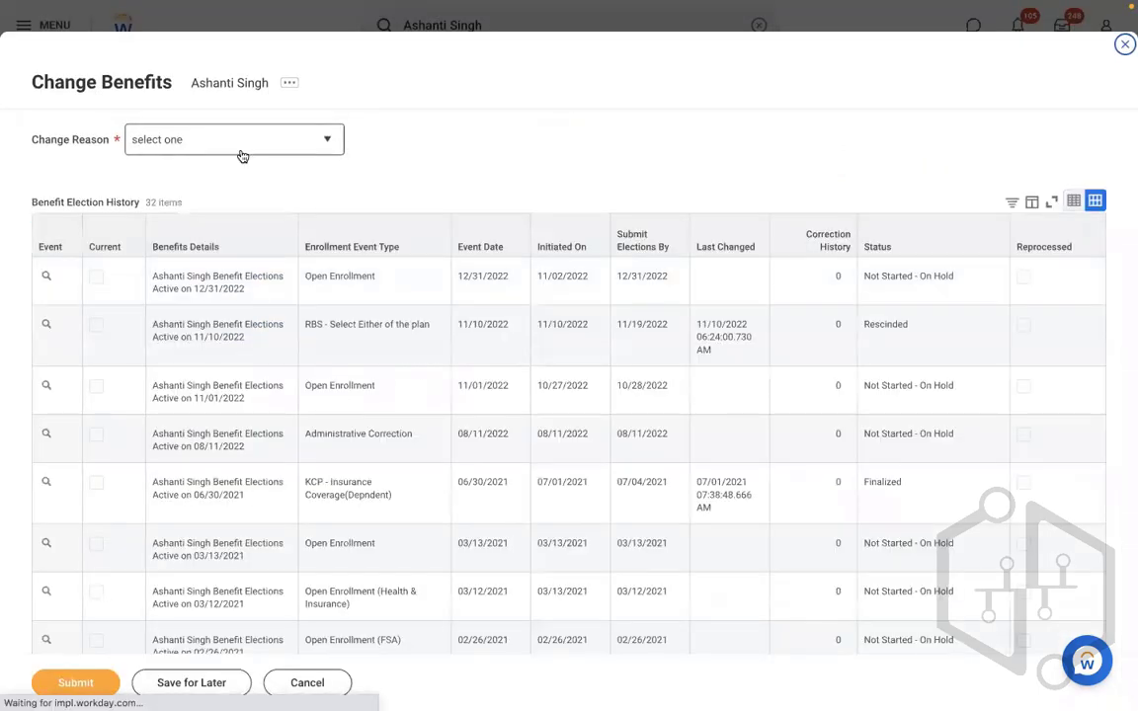
# - Submit the change with reason RBS - Select Either of the plan, event date 11/10/2022
pyautogui.click(241, 156)
pyautogui.press('Up')
pyautogui.press('Up')
pyautogui.press('Up')
pyautogui.press('Up')
pyautogui.press('Up')
pyautogui.press('Up')
pyautogui.press('Up')
pyautogui.press('Up')
pyautogui.press('Up')
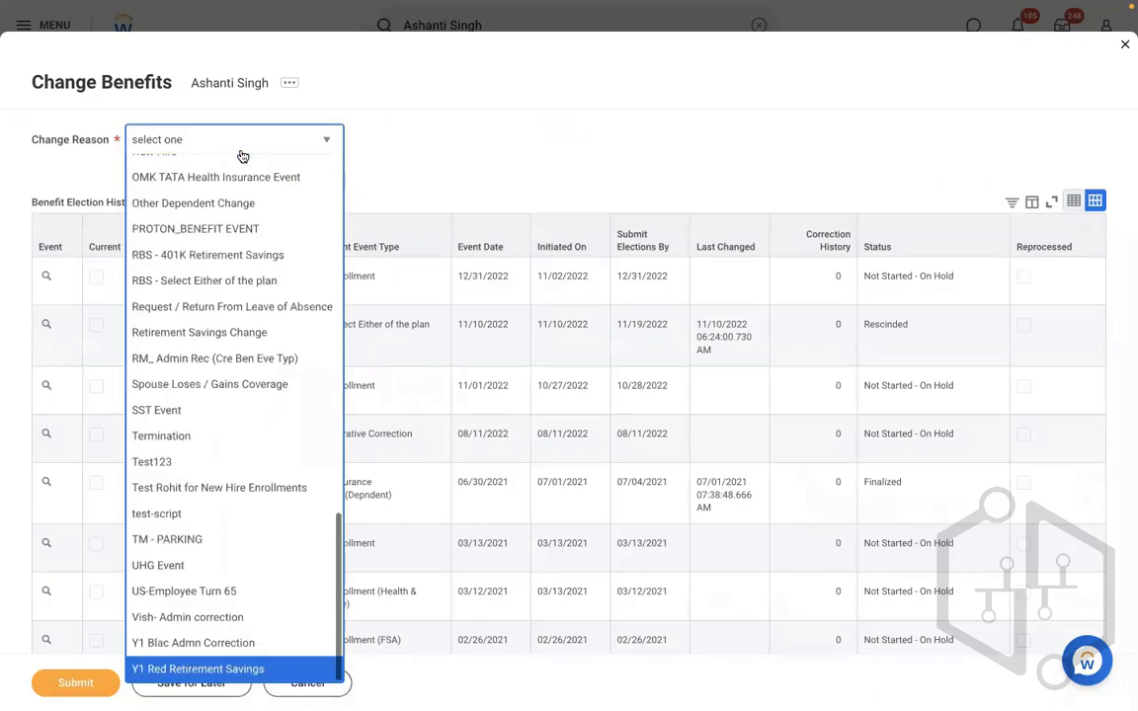
pyautogui.press('Up')
pyautogui.press('Up')
pyautogui.press('Up')
pyautogui.press('Up')
pyautogui.press('Up')
pyautogui.press('Up')
pyautogui.press('Up')
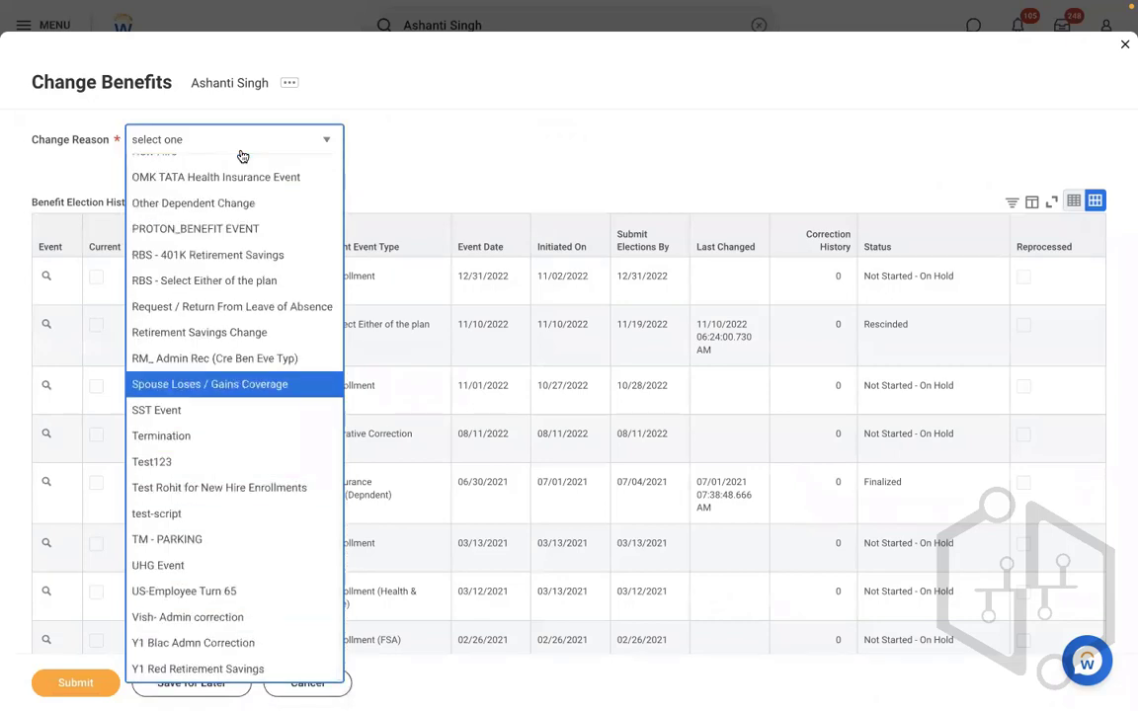
pyautogui.press('Return')
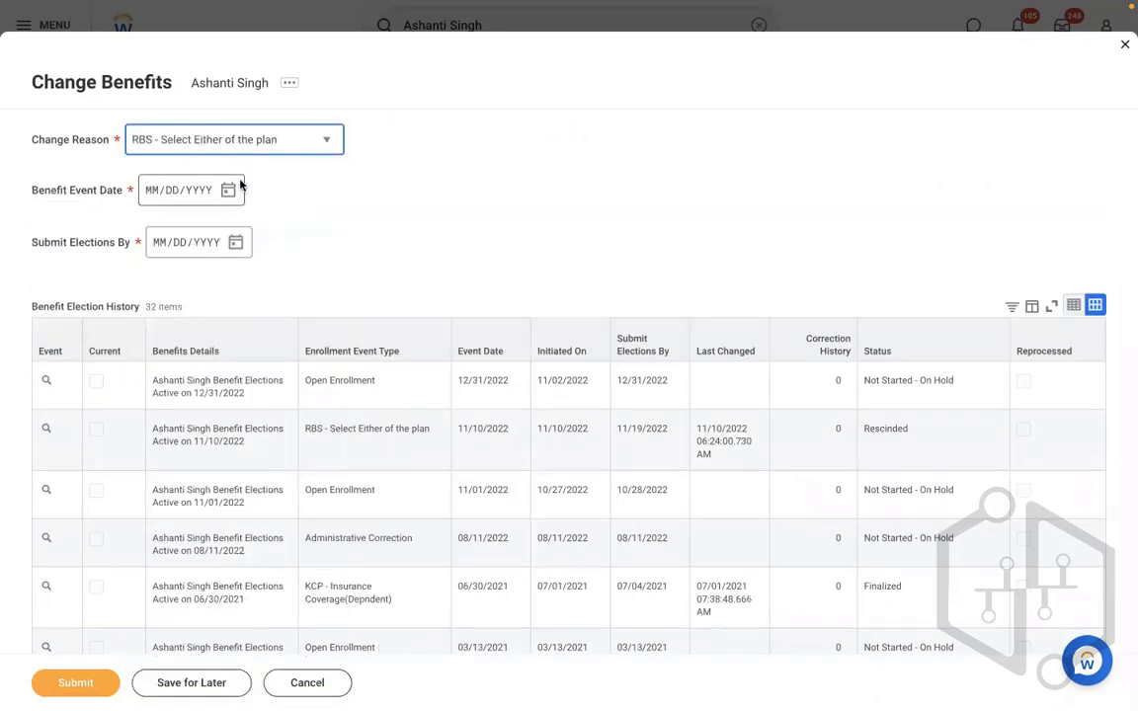
pyautogui.click(228, 191)
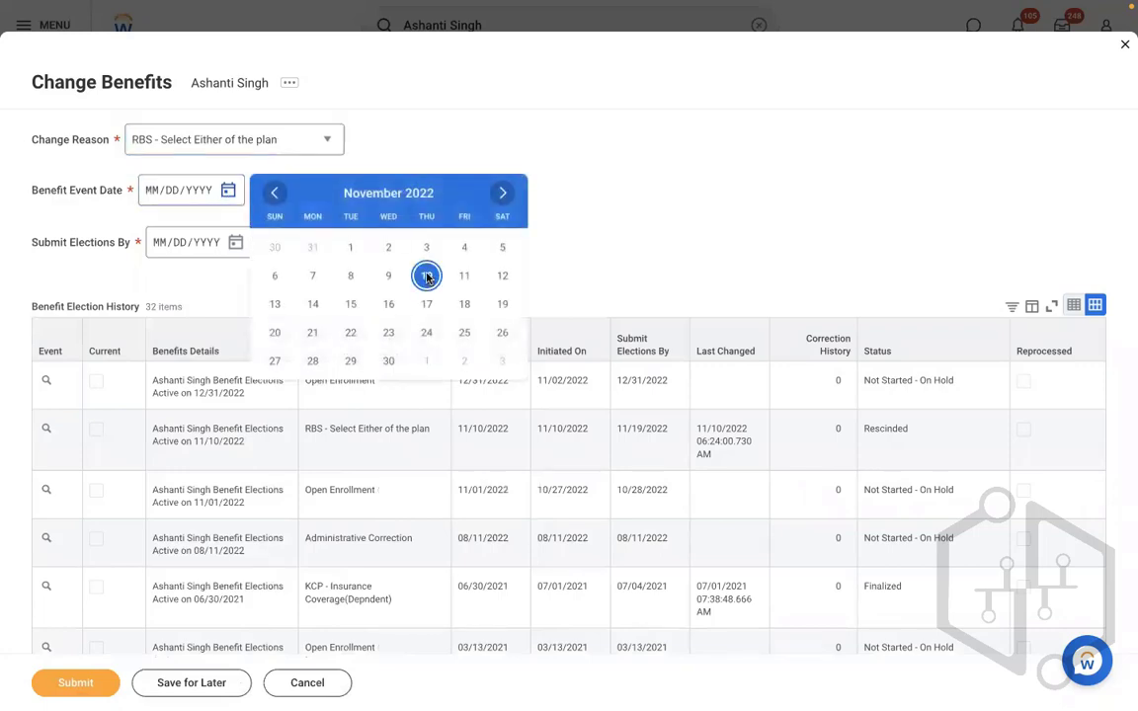
pyautogui.click(427, 276)
pyautogui.click(65, 686)
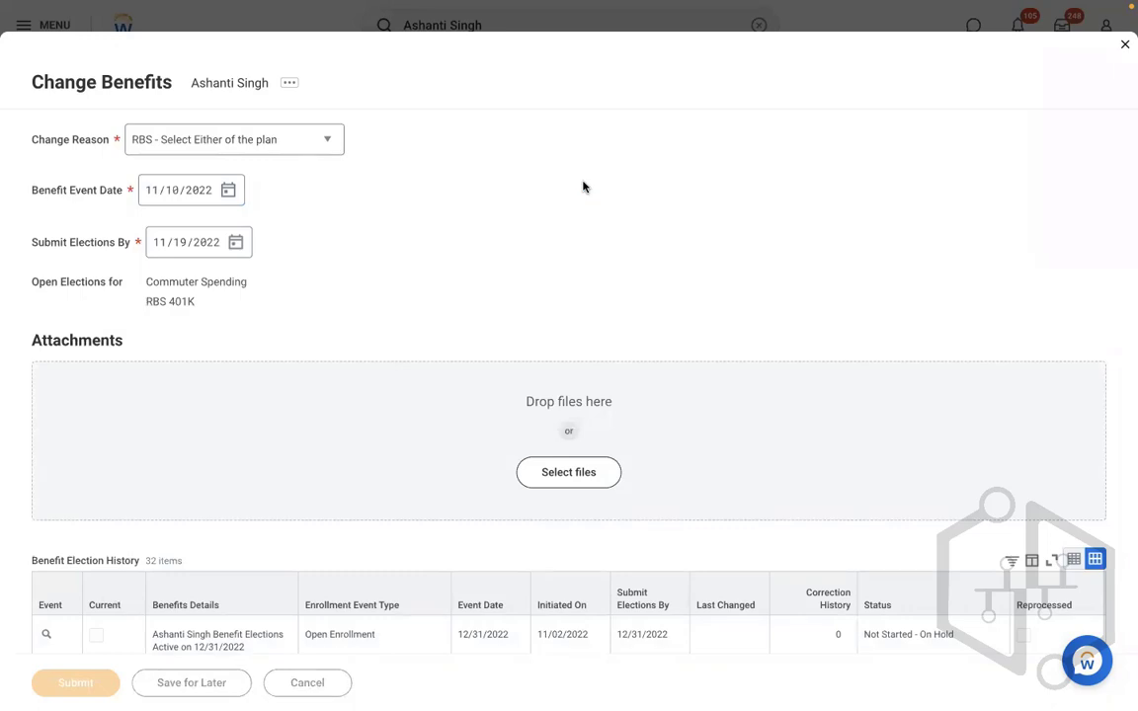
pyautogui.click(432, 166)
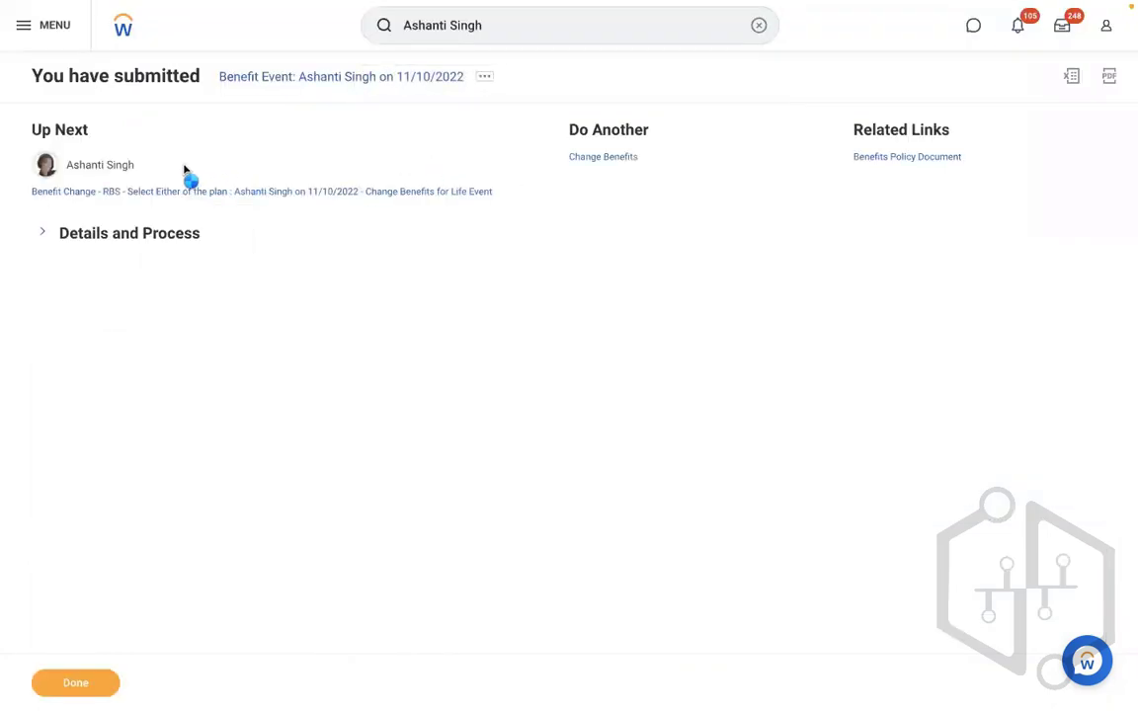
# - Start a proxy session as the worker via Security Profile > Start Proxy
pyautogui.click(146, 166)
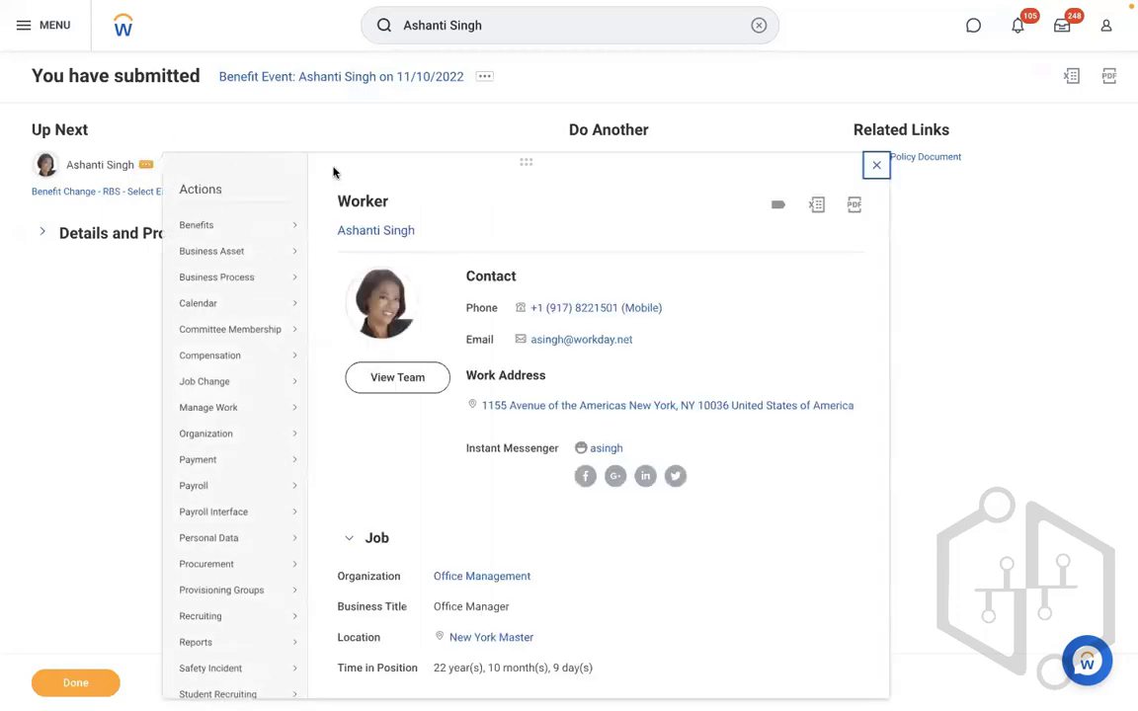
pyautogui.moveTo(275, 226)
pyautogui.scroll(-1, 754, 336)
pyautogui.scroll(-5, 754, 336)
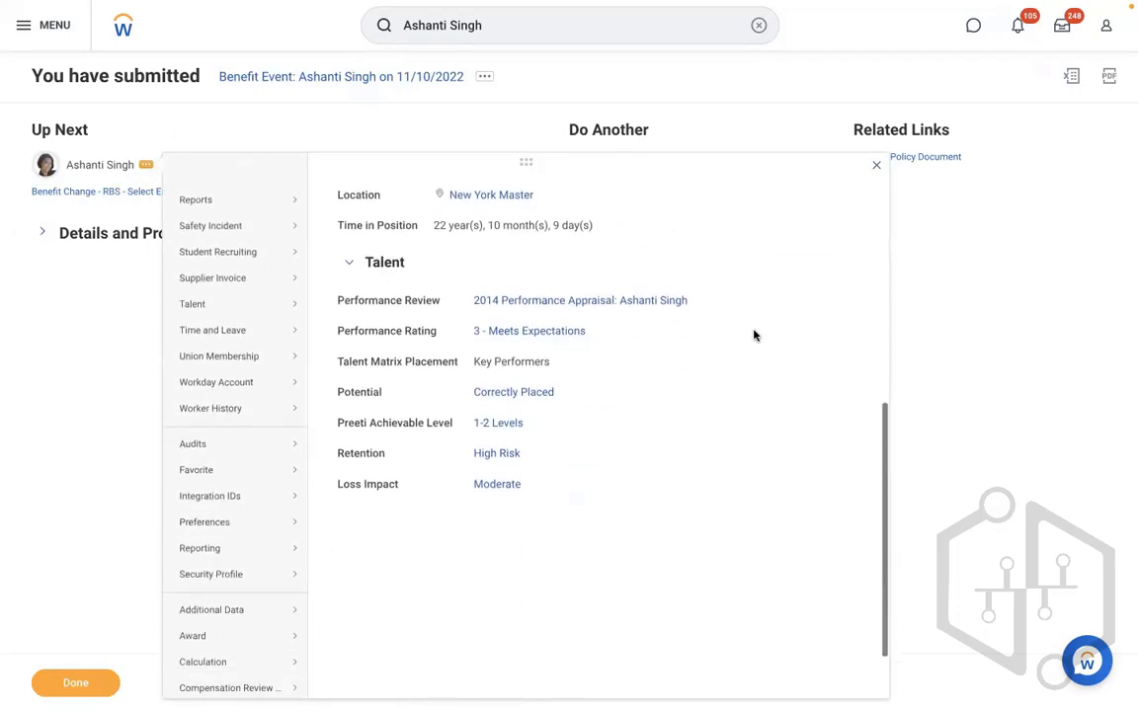
pyautogui.moveTo(266, 491)
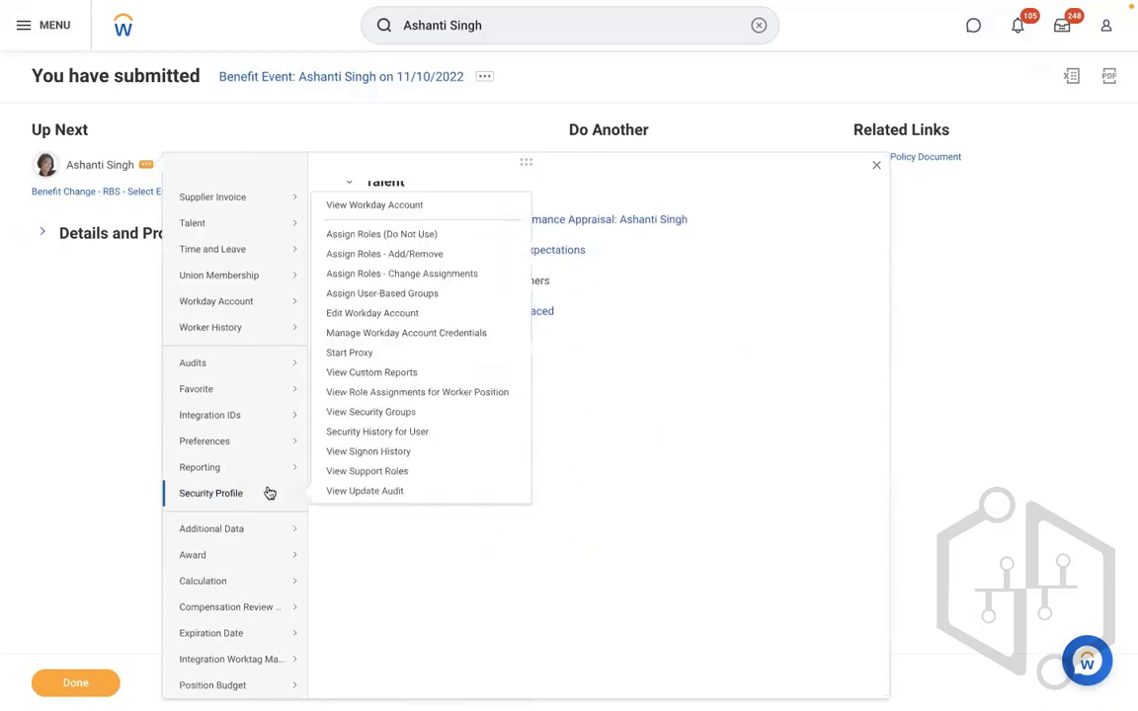
pyautogui.click(335, 353)
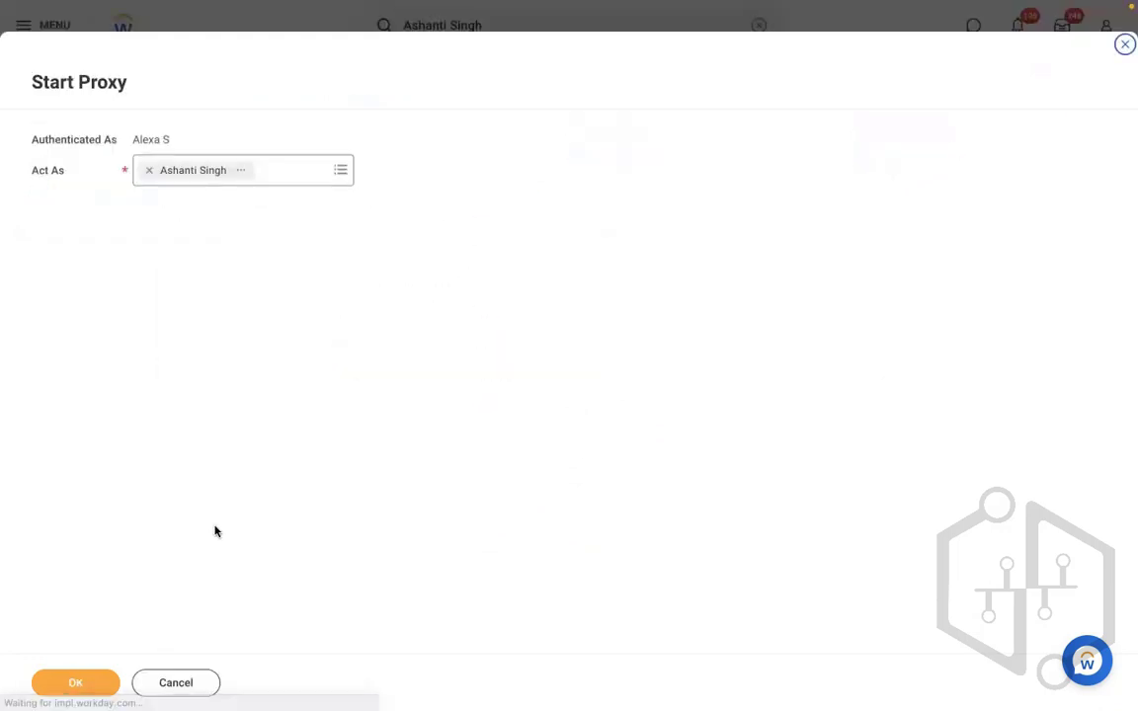
pyautogui.click(71, 683)
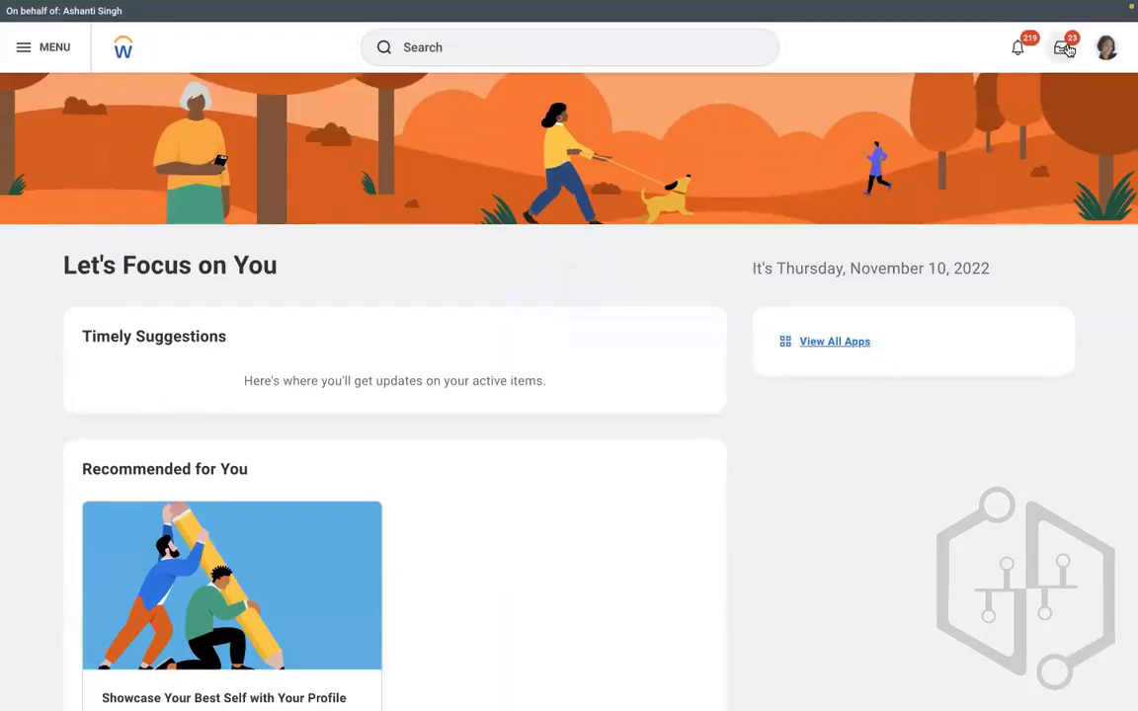
pyautogui.click(1062, 47)
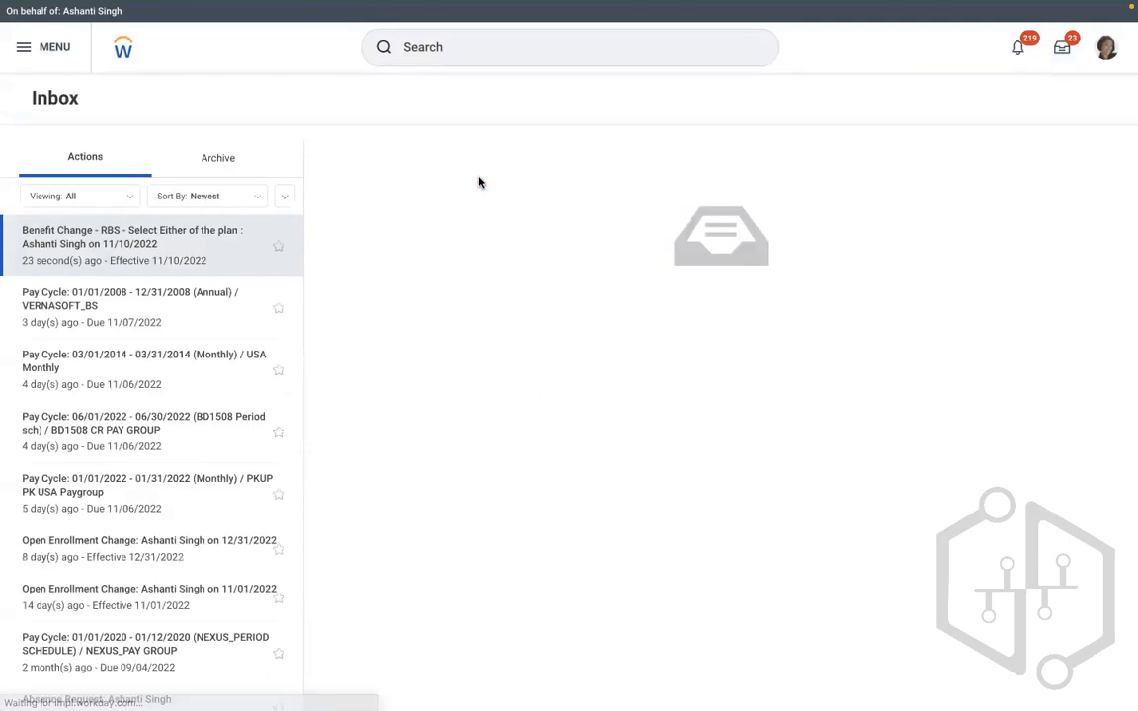
# - In the RBS task, add Aetna AMD USA with Employee Only coverage to Commuter Spending
pyautogui.click(393, 306)
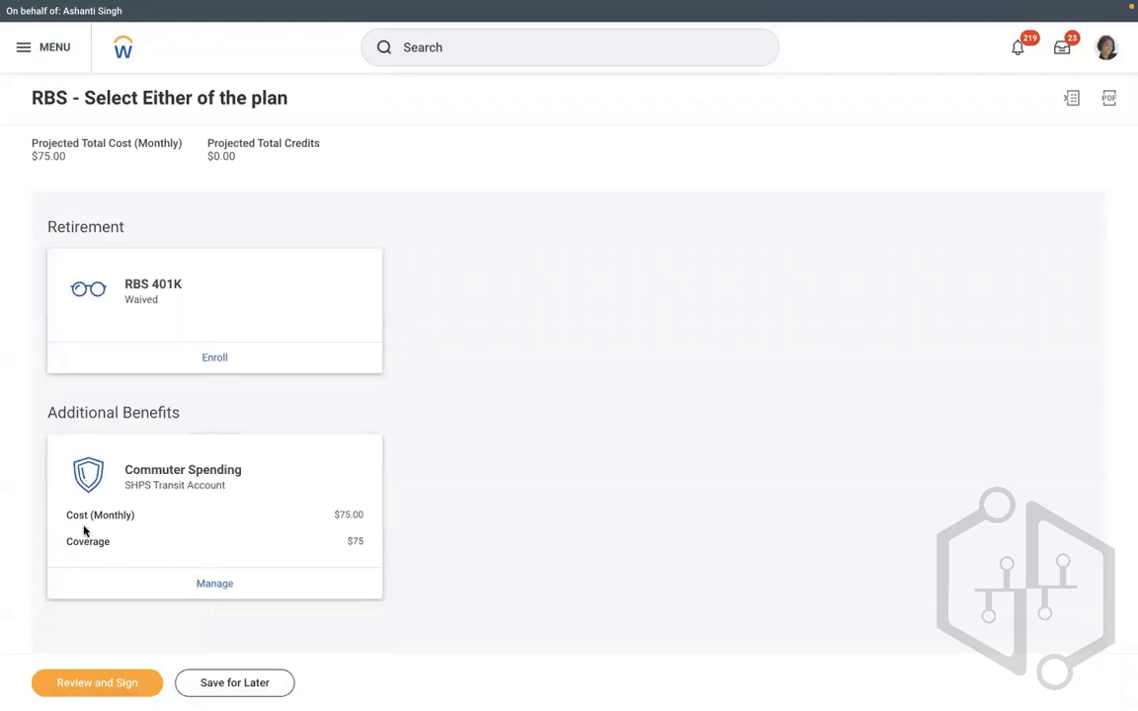
pyautogui.click(218, 594)
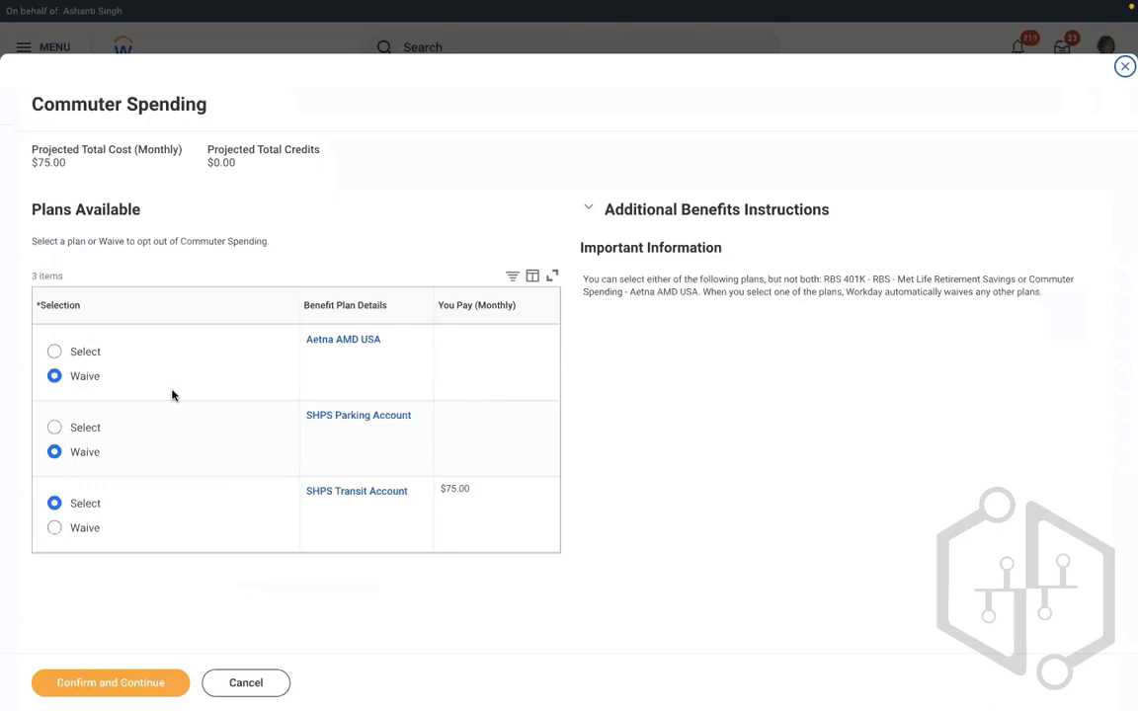
pyautogui.click(55, 352)
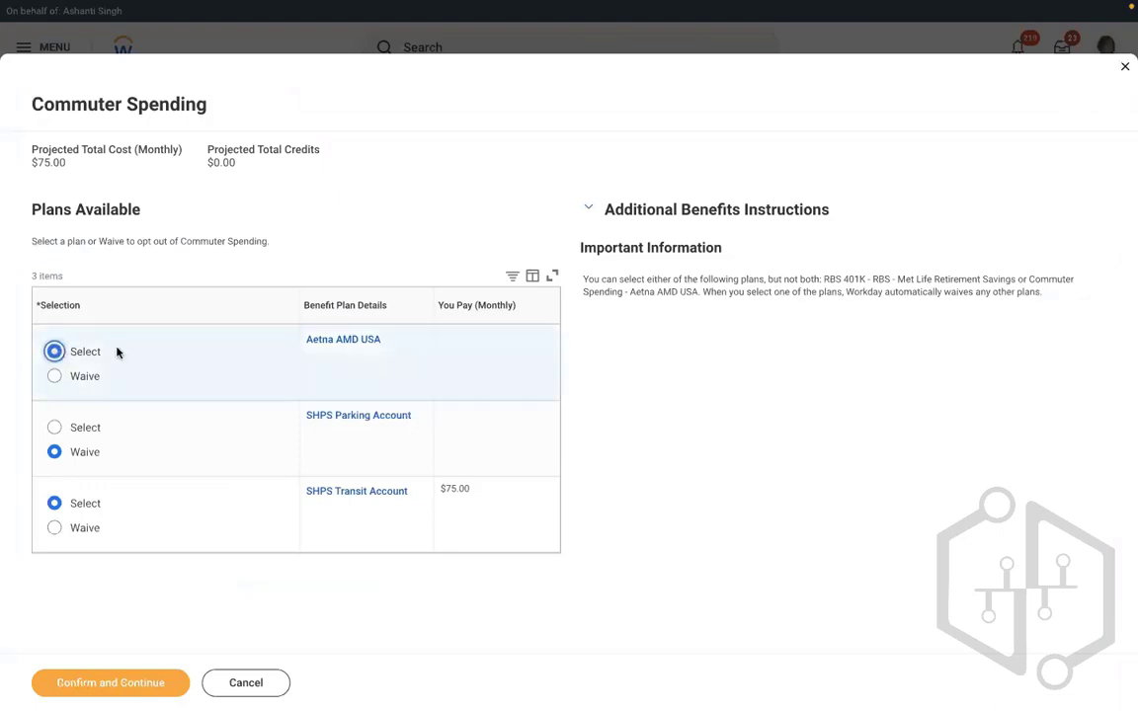
pyautogui.tripleClick(324, 369)
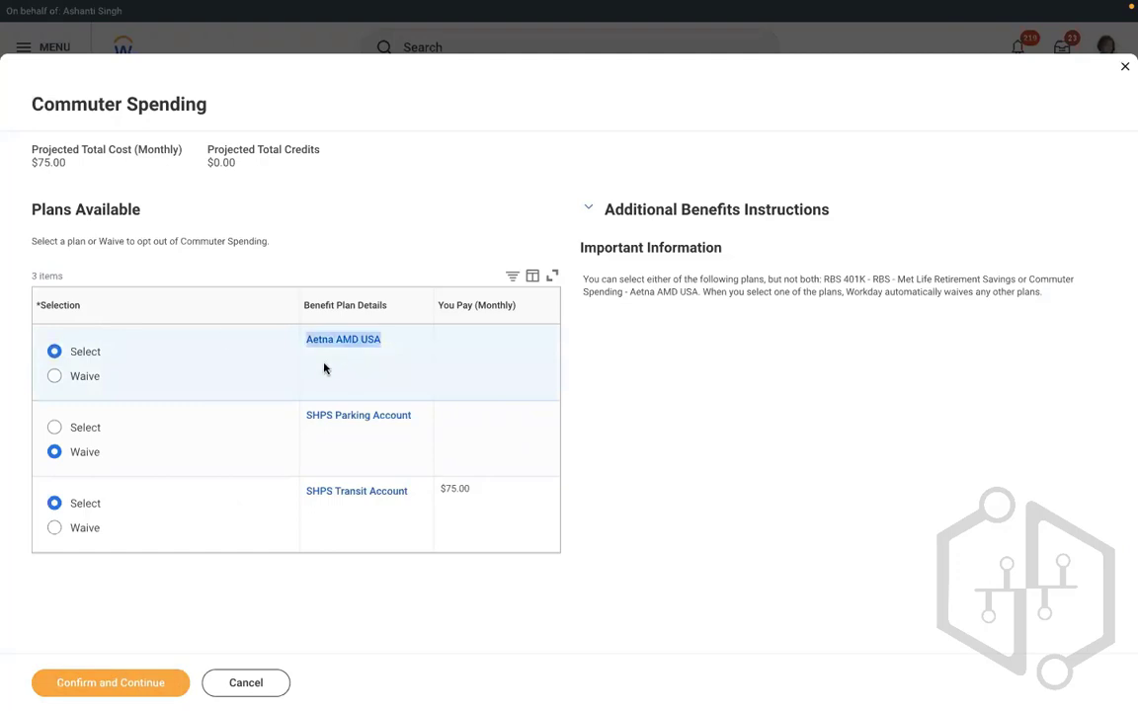
pyautogui.click(89, 681)
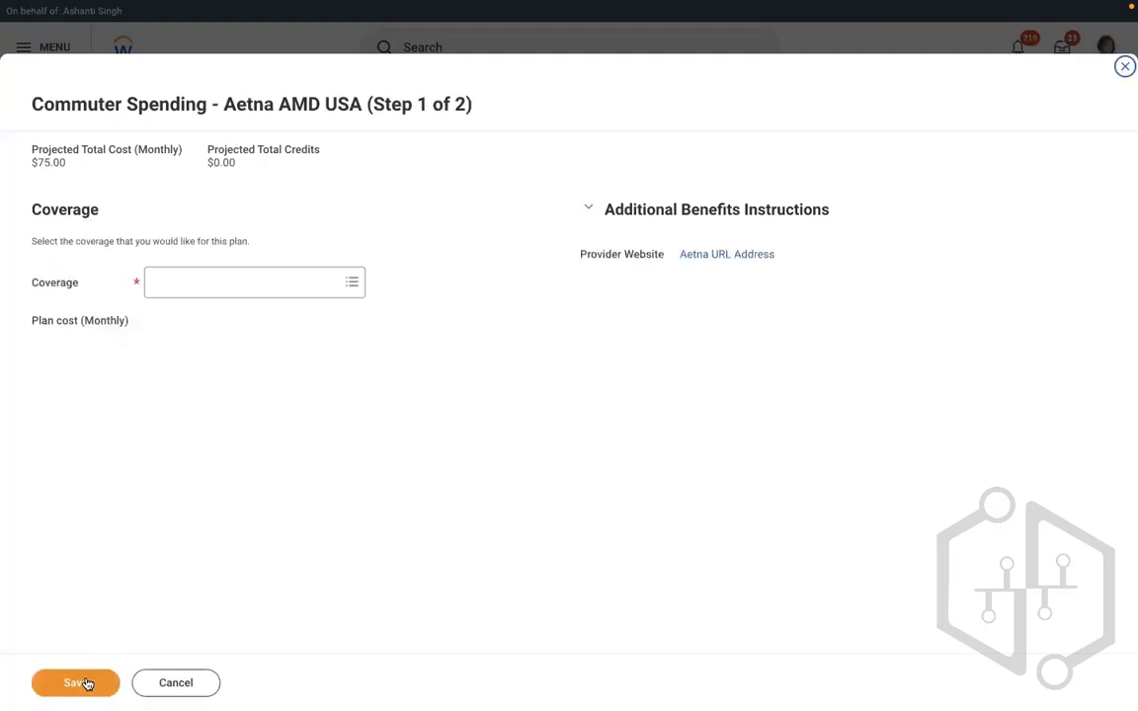
pyautogui.click(223, 280)
pyautogui.click(209, 311)
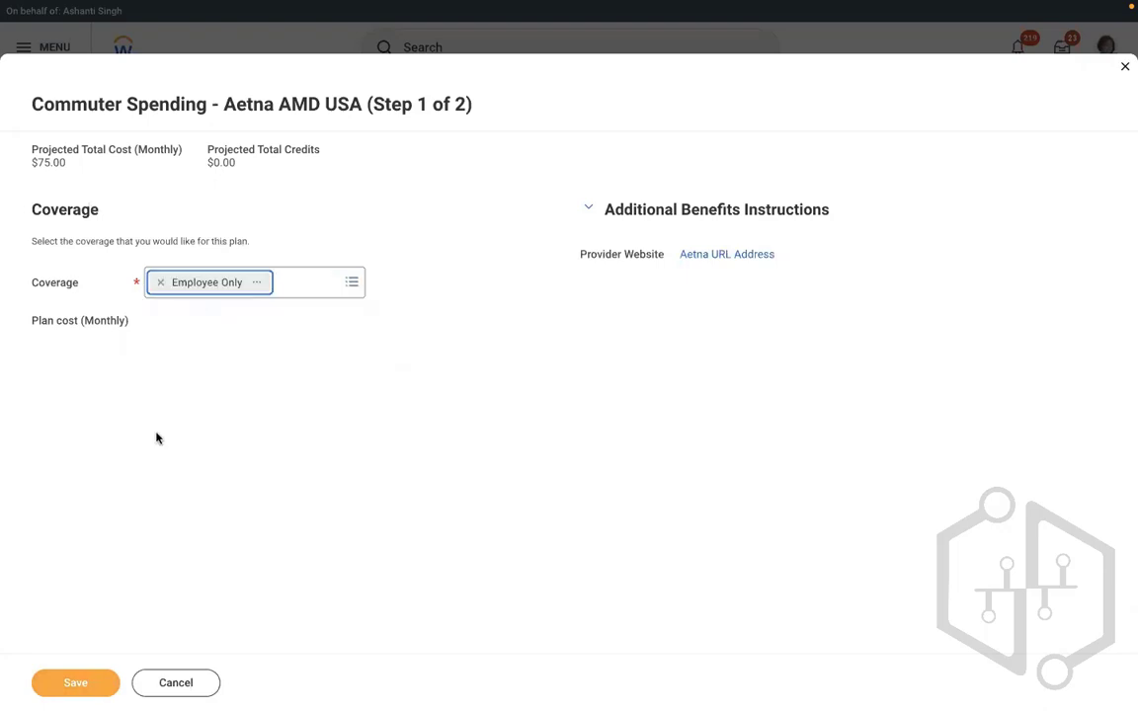
pyautogui.click(59, 683)
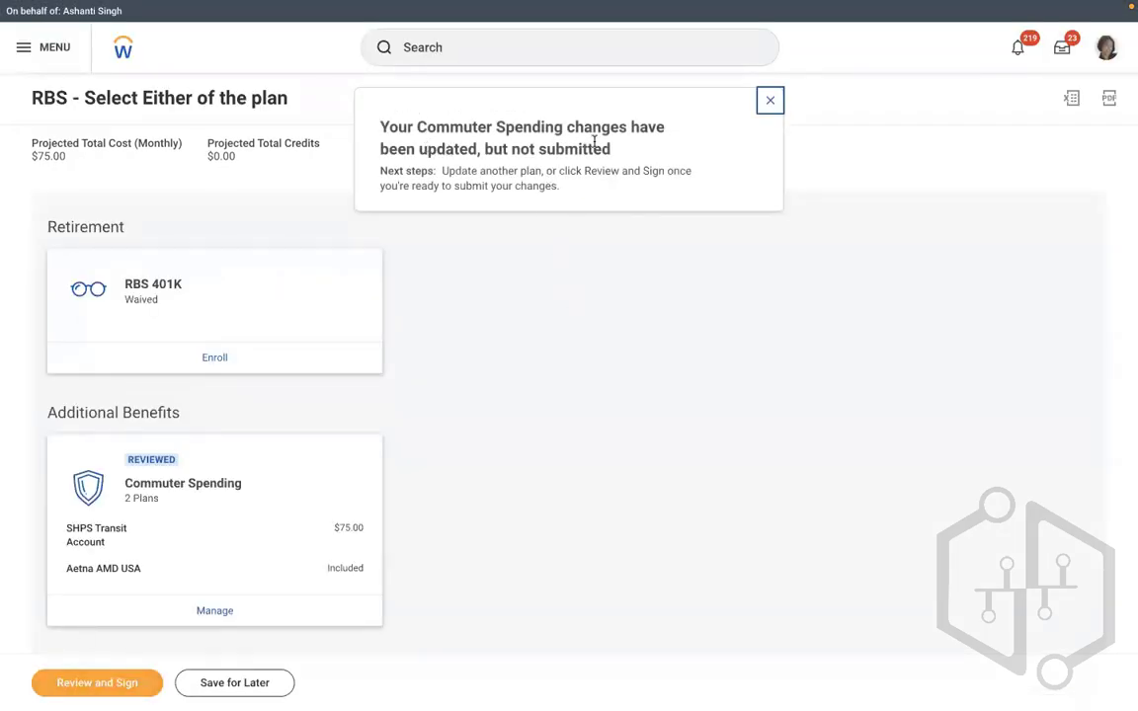
# - Choose the RBS - Met Life Retirement Savings plan and accept removing Commuter Spending
pyautogui.click(208, 359)
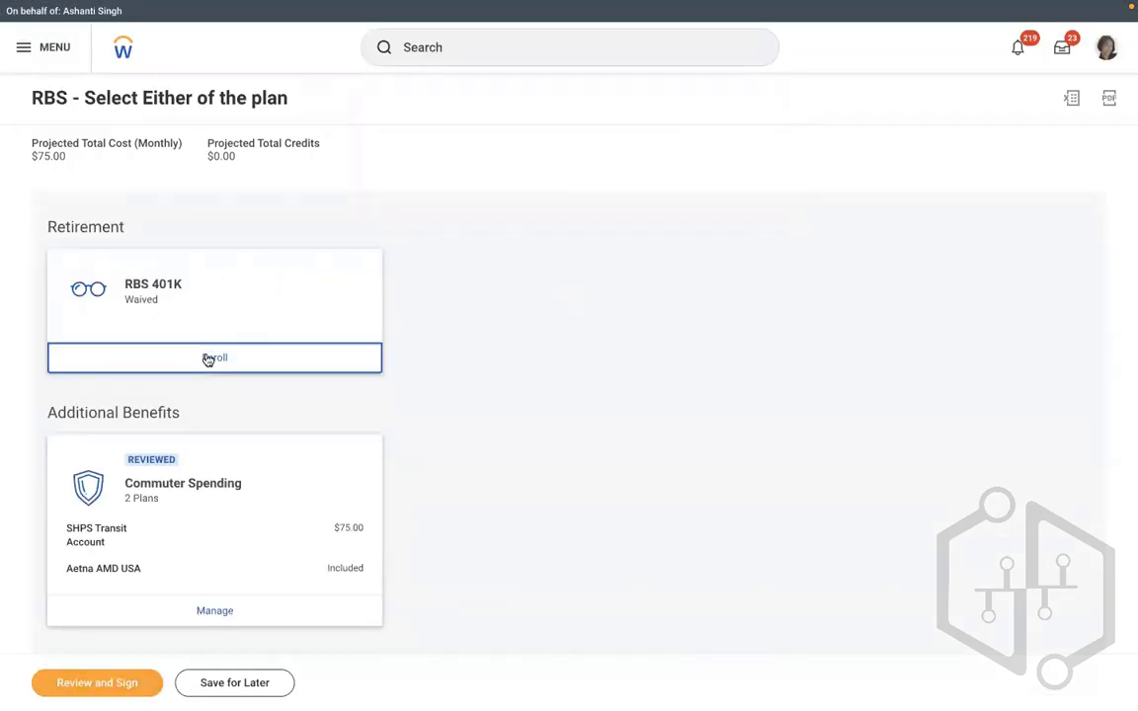
pyautogui.click(75, 353)
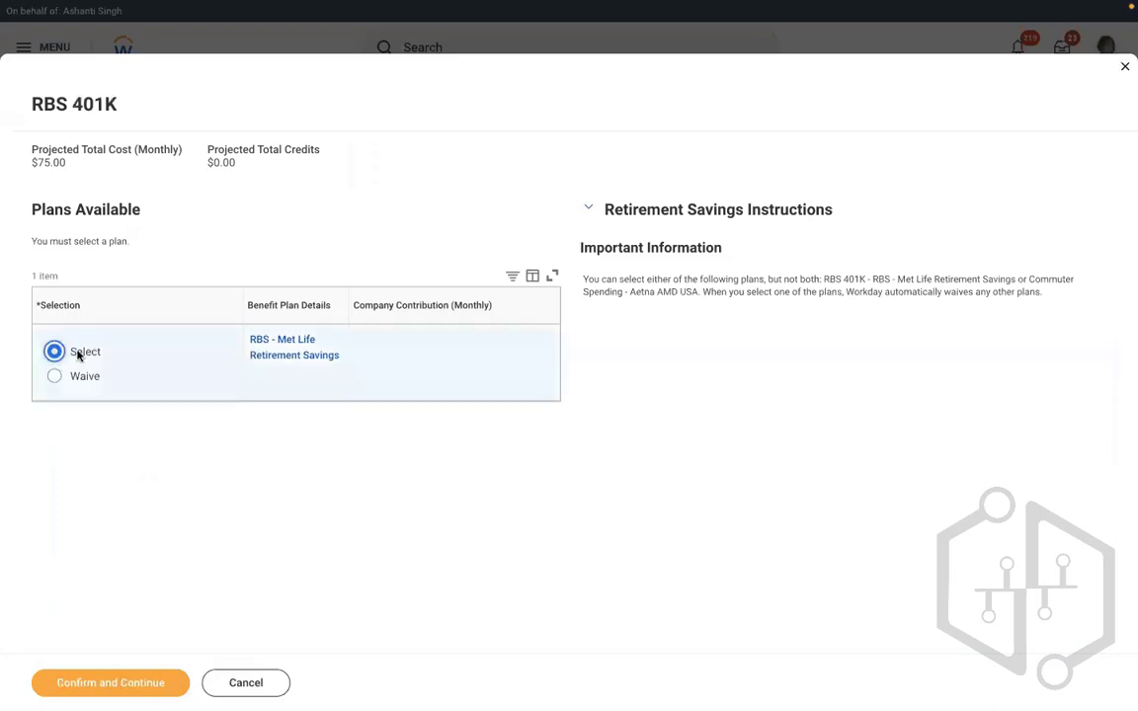
pyautogui.click(113, 683)
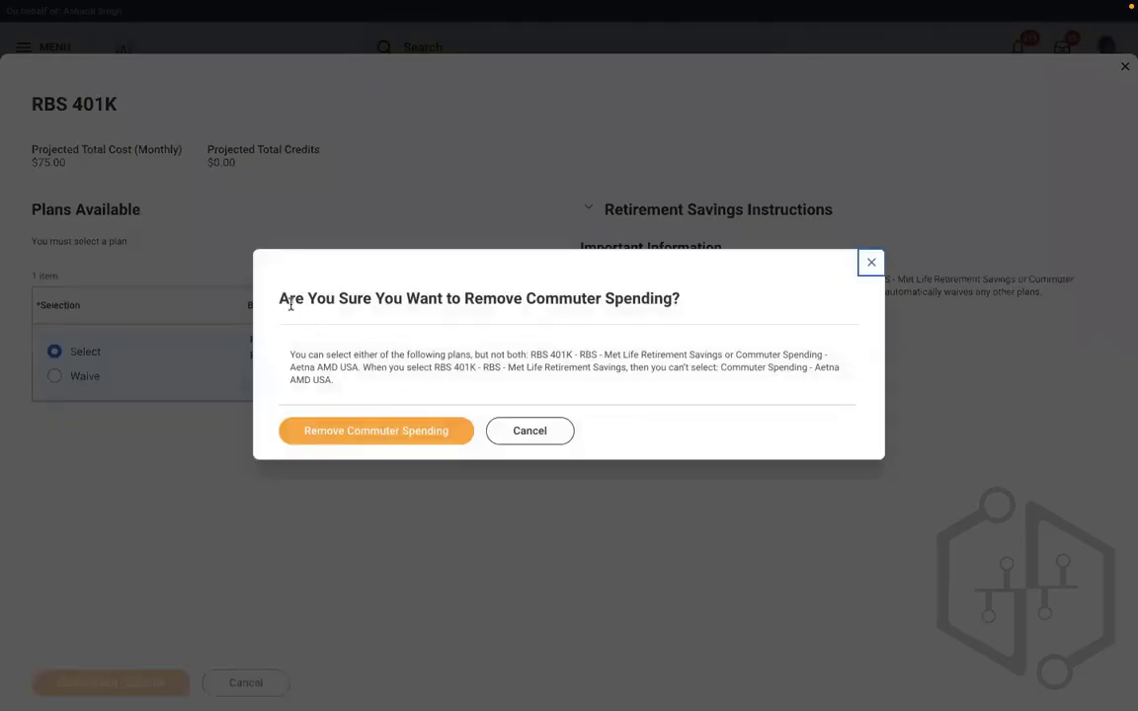
pyautogui.moveTo(290, 307); pyautogui.dragTo(678, 320)
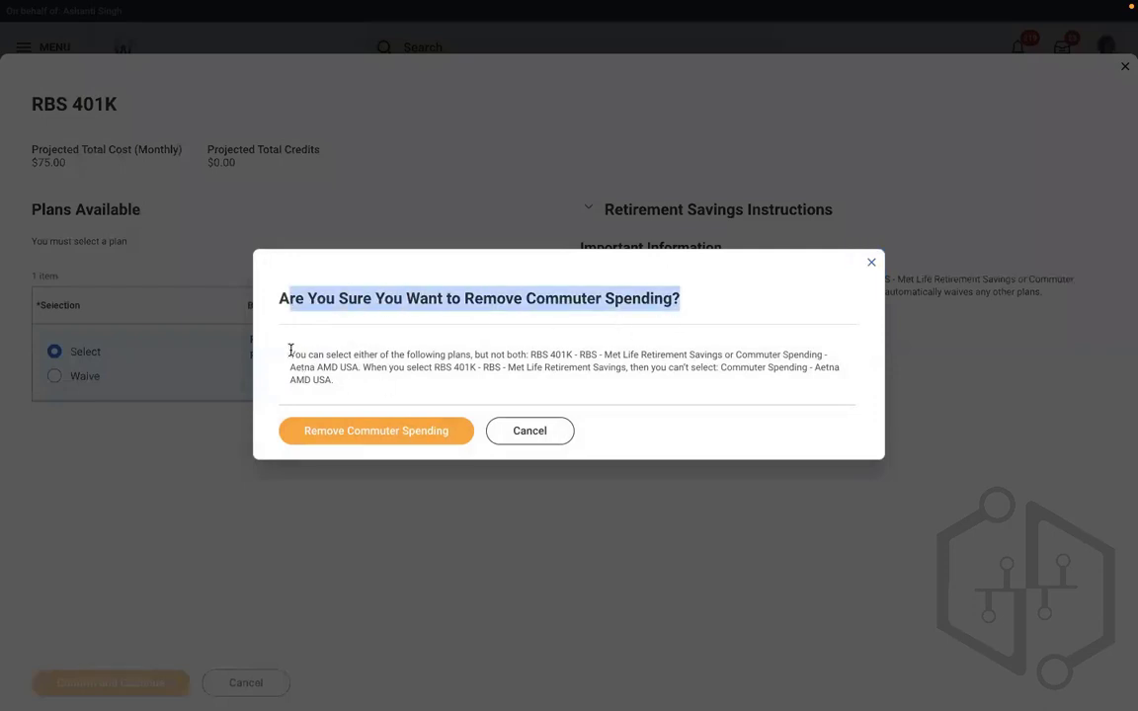
pyautogui.moveTo(290, 354); pyautogui.dragTo(343, 386)
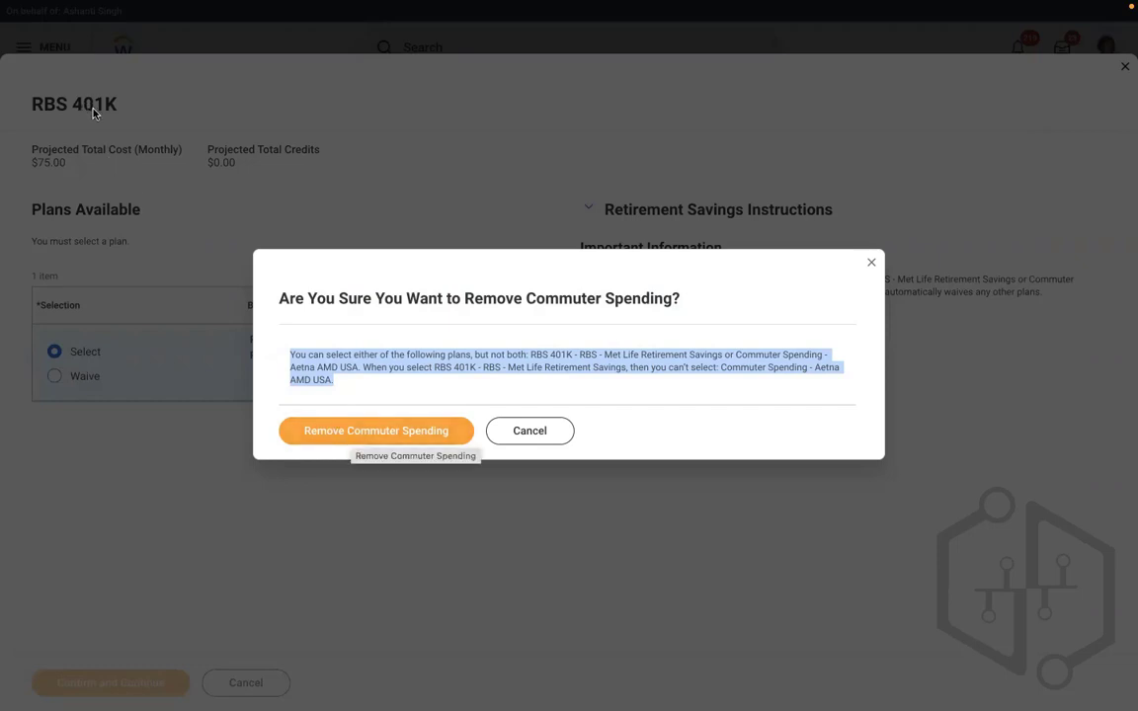
pyautogui.click(322, 436)
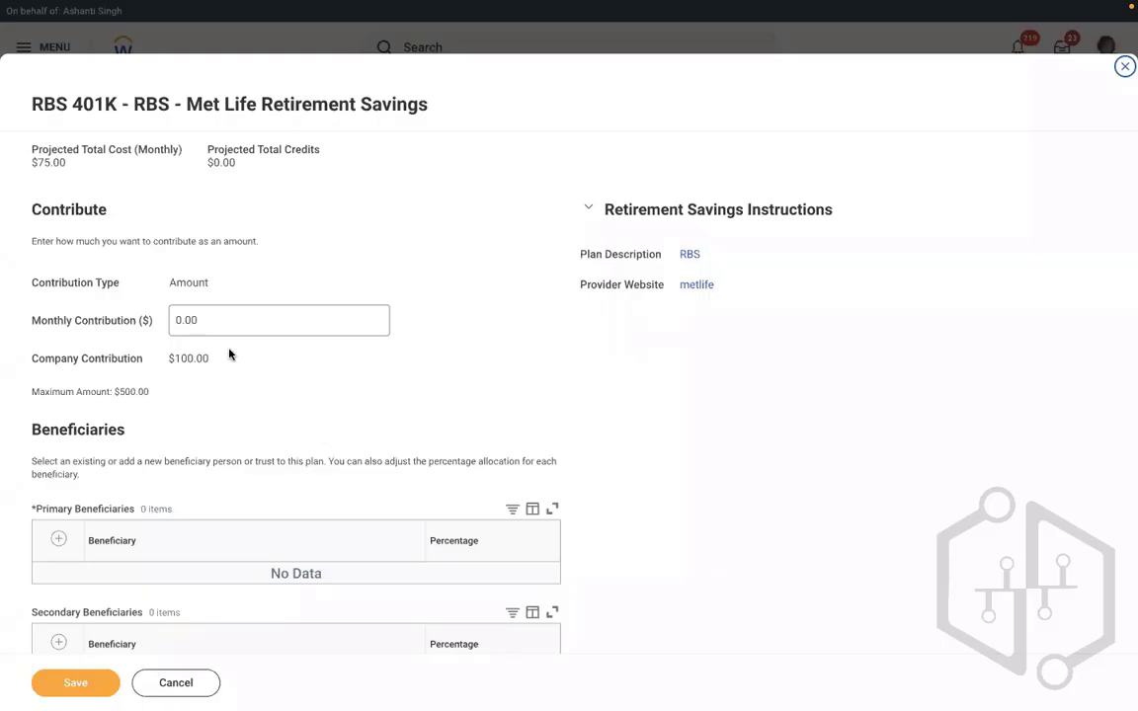
# - Set a $100 monthly contribution with an existing primary beneficiary at 100%, and save
pyautogui.click(217, 321)
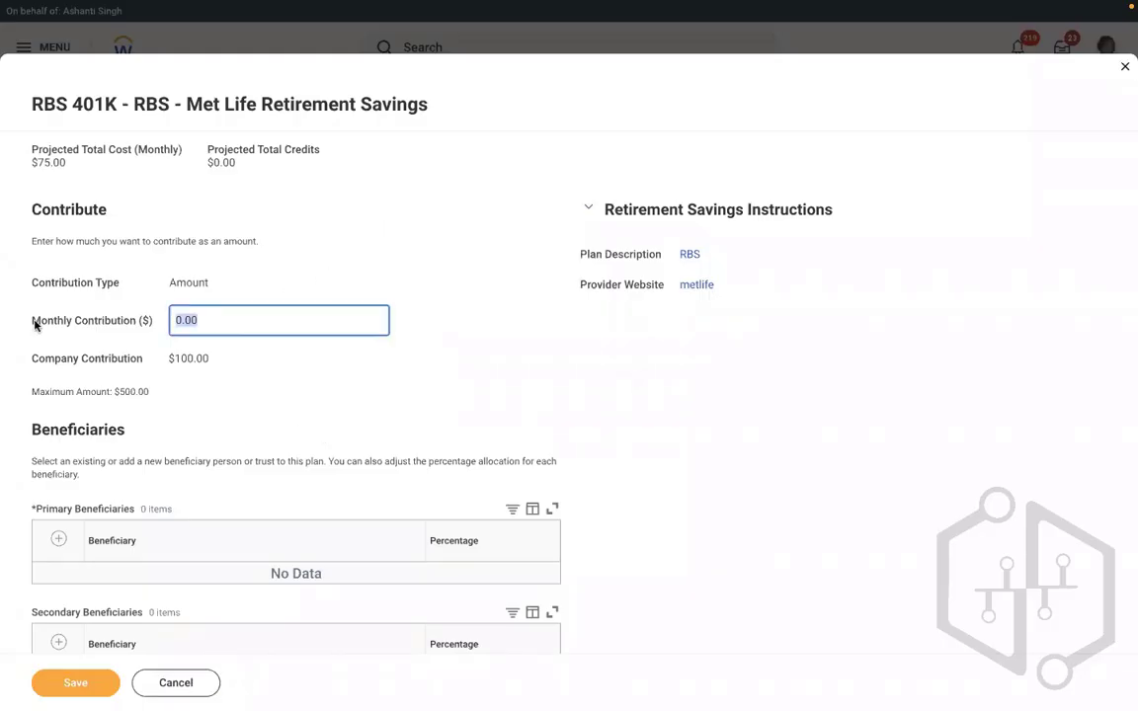
pyautogui.press('BackSpace')
pyautogui.write('100')
pyautogui.click(58, 542)
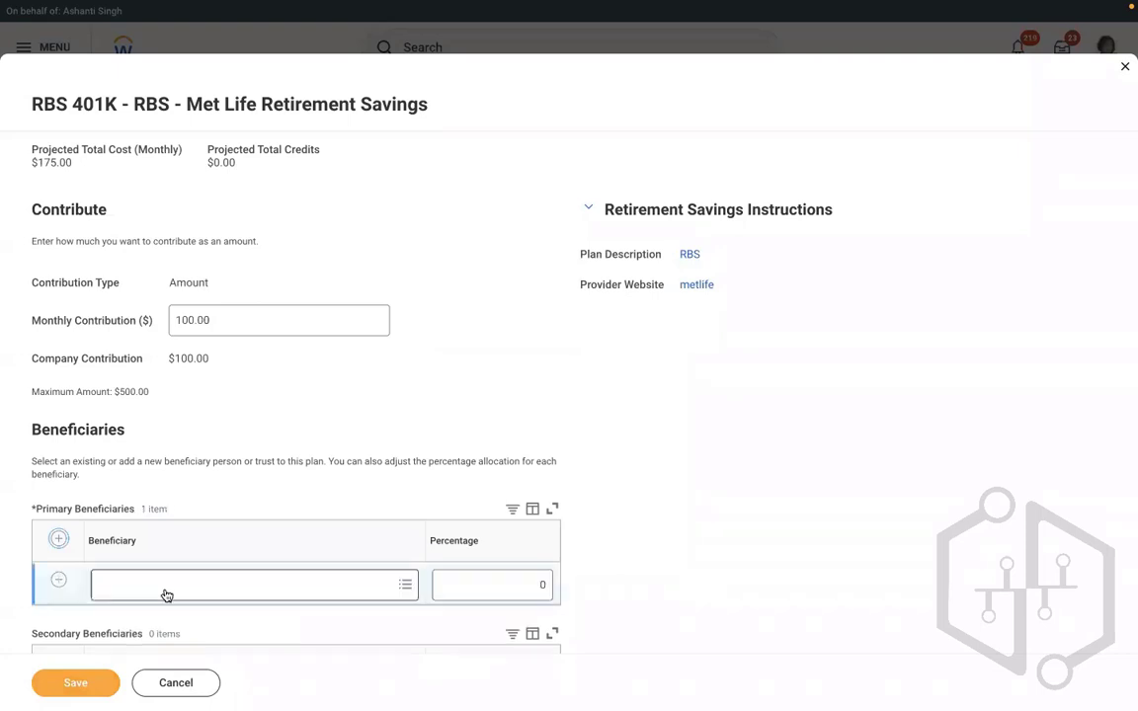
pyautogui.click(166, 590)
pyautogui.click(186, 506)
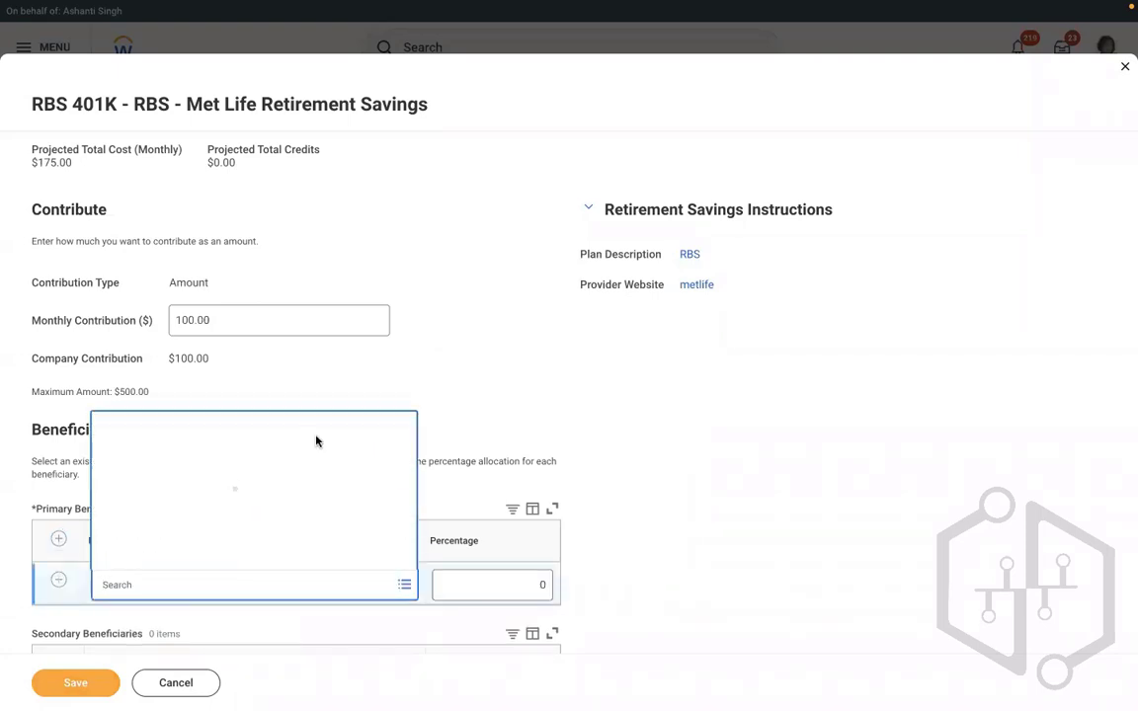
pyautogui.click(143, 546)
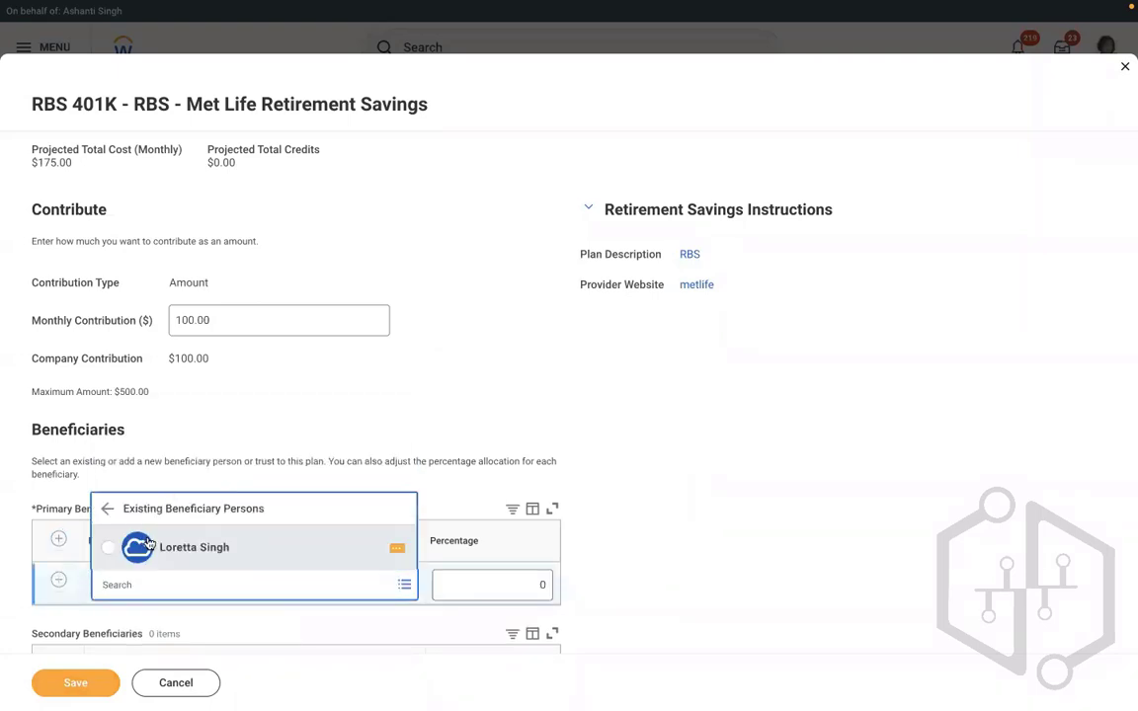
pyautogui.click(489, 583)
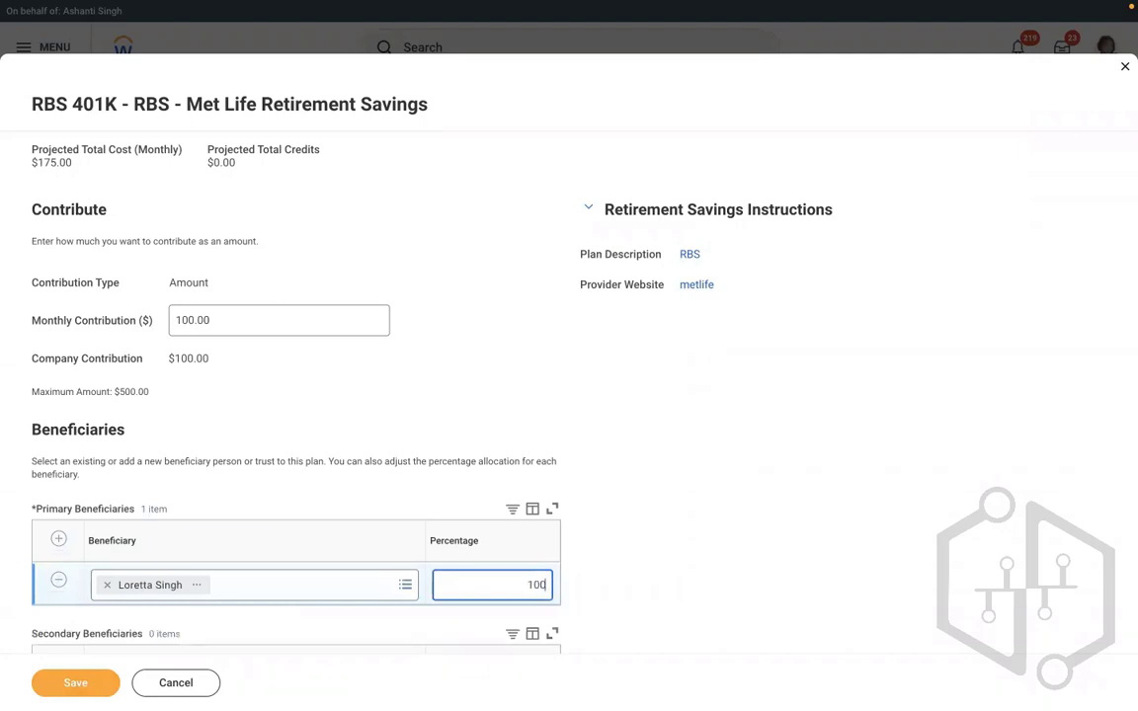
pyautogui.write('100')
pyautogui.click(54, 685)
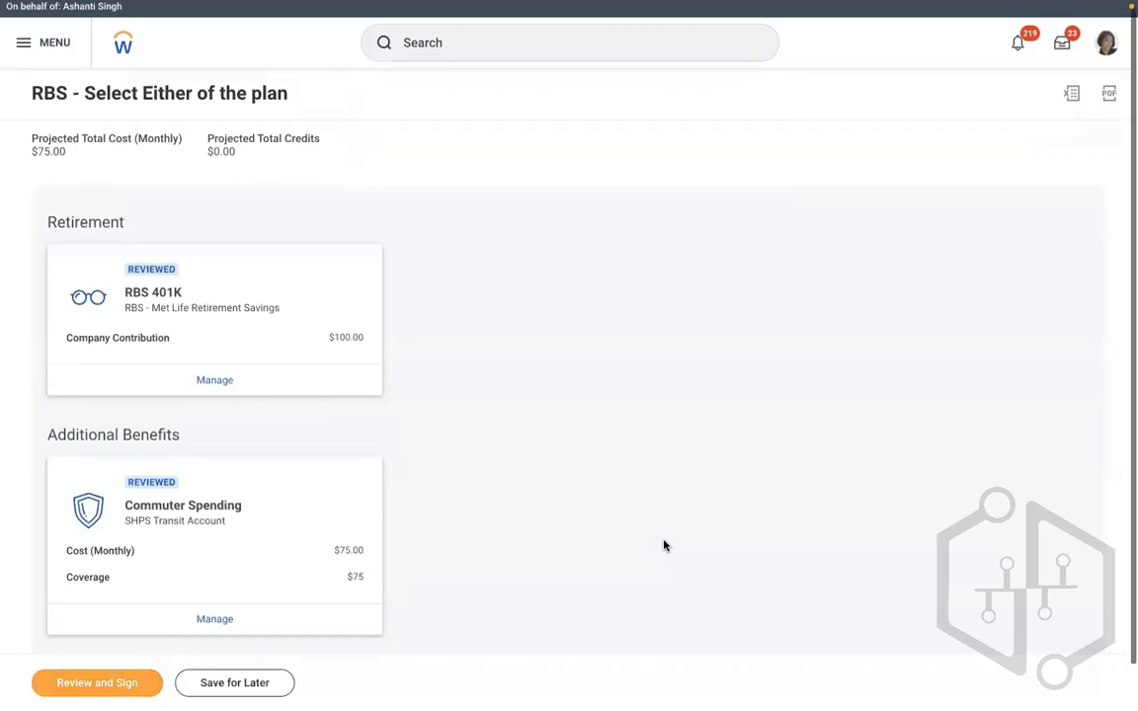
# - Review the RBS elections summary, then cancel without submitting
pyautogui.scroll(-2, 663, 544)
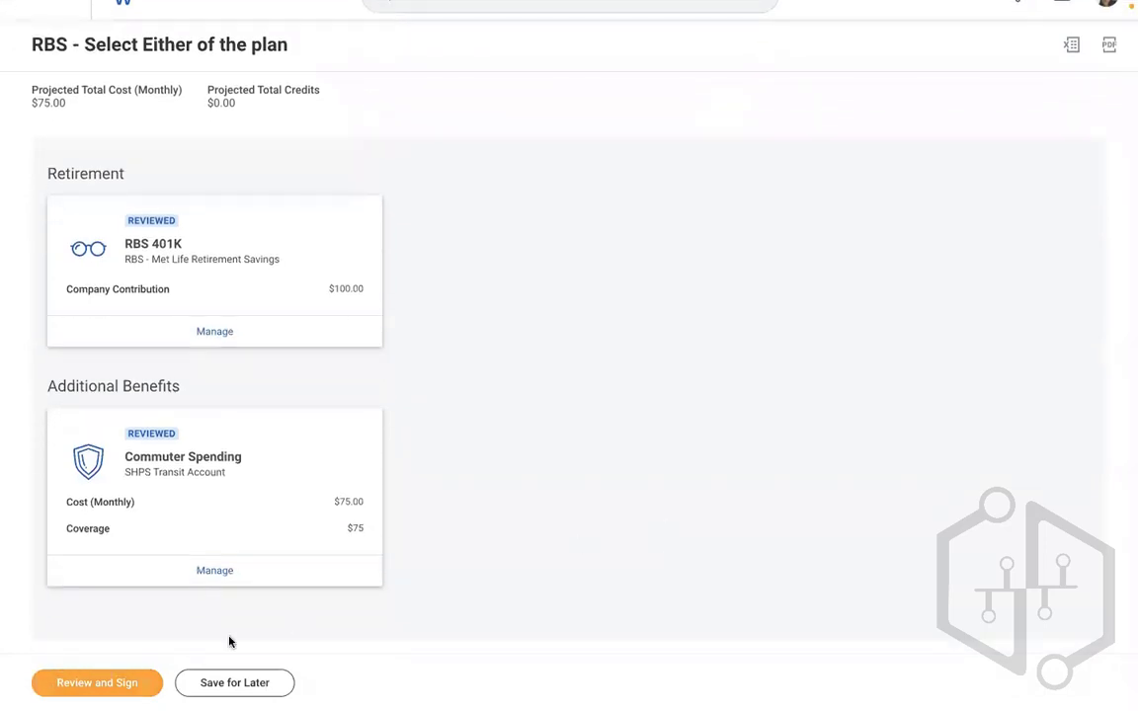
pyautogui.click(128, 679)
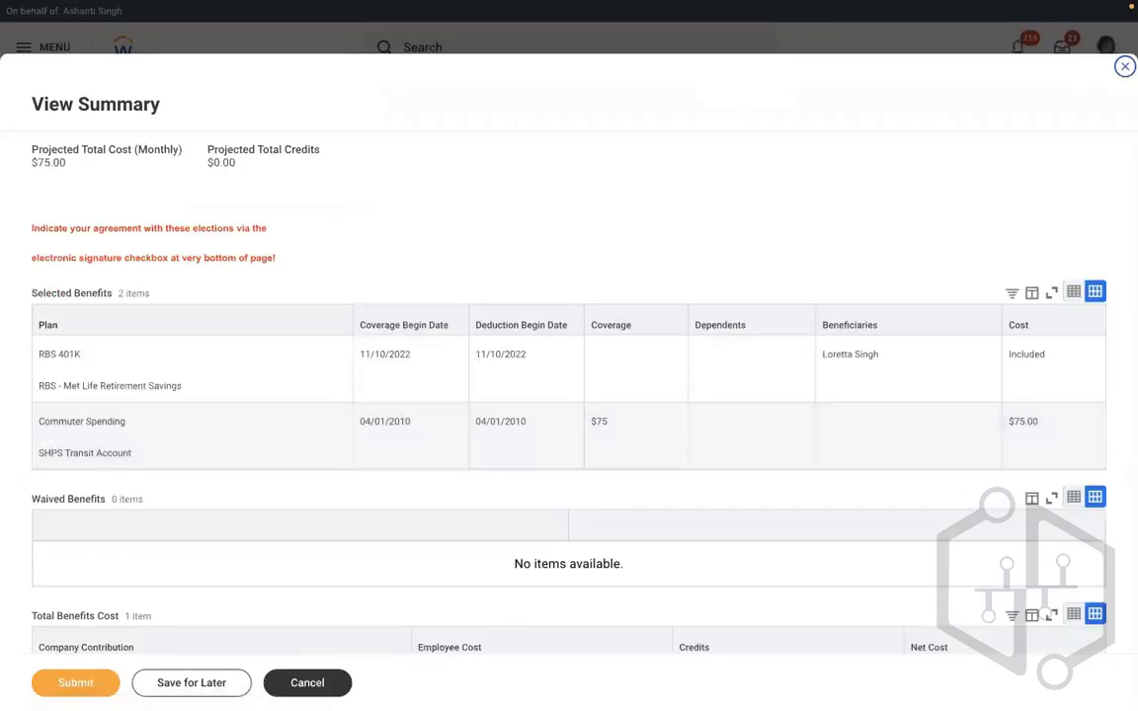
pyautogui.click(307, 683)
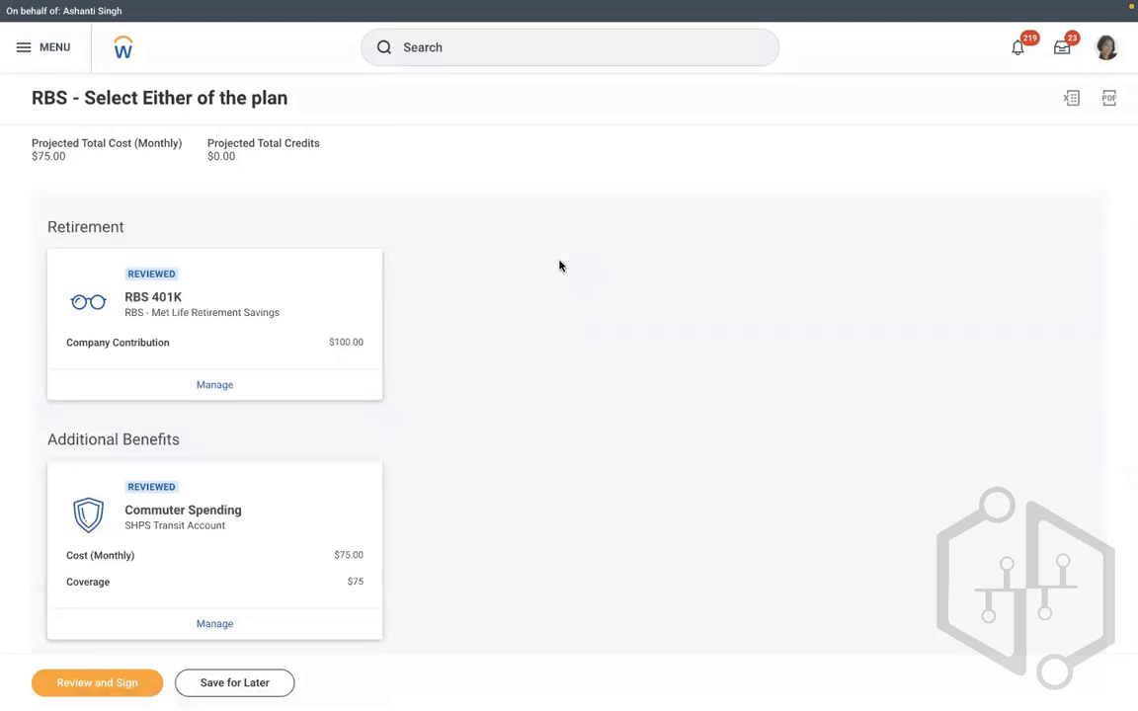
# - Search for the Stop Proxy task in the search bar
pyautogui.click(1107, 49)
pyautogui.click(545, 51)
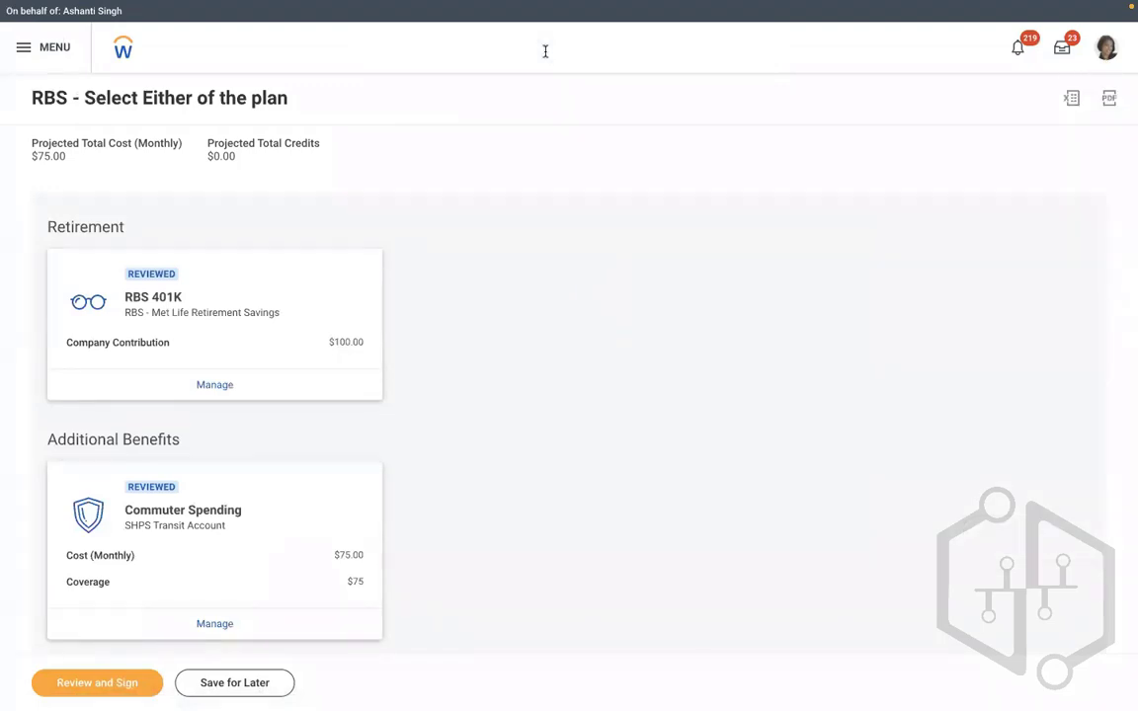
pyautogui.click(546, 51)
pyautogui.write('STOP P')
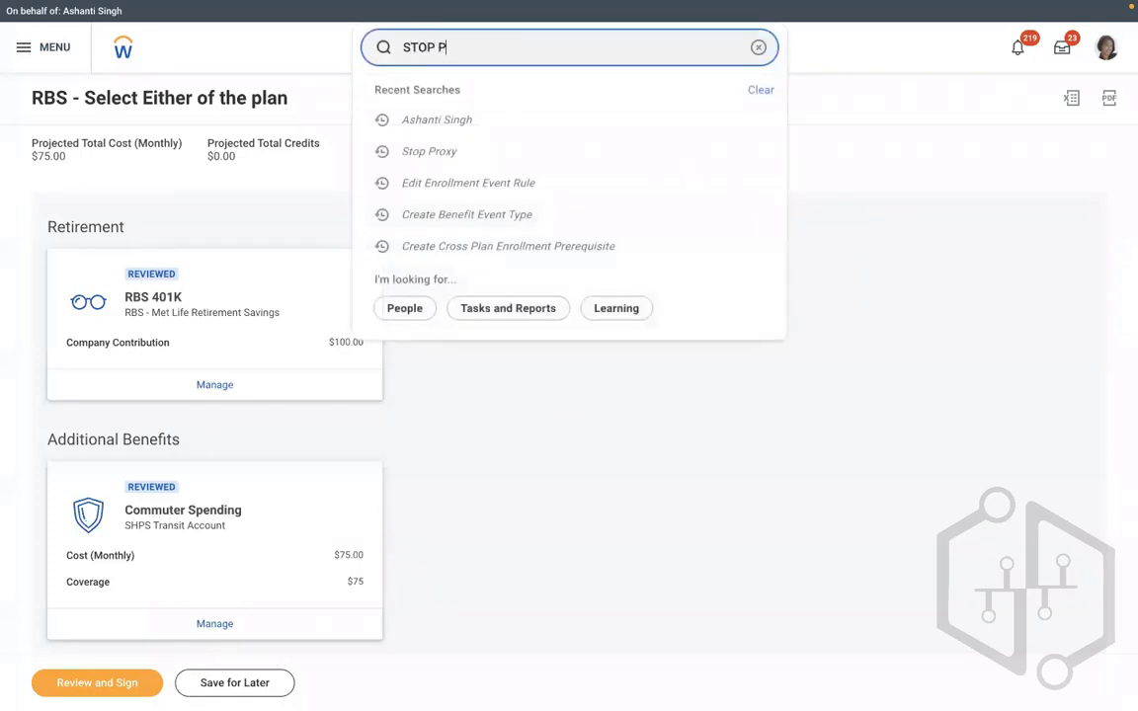
pyautogui.write('ROXY')
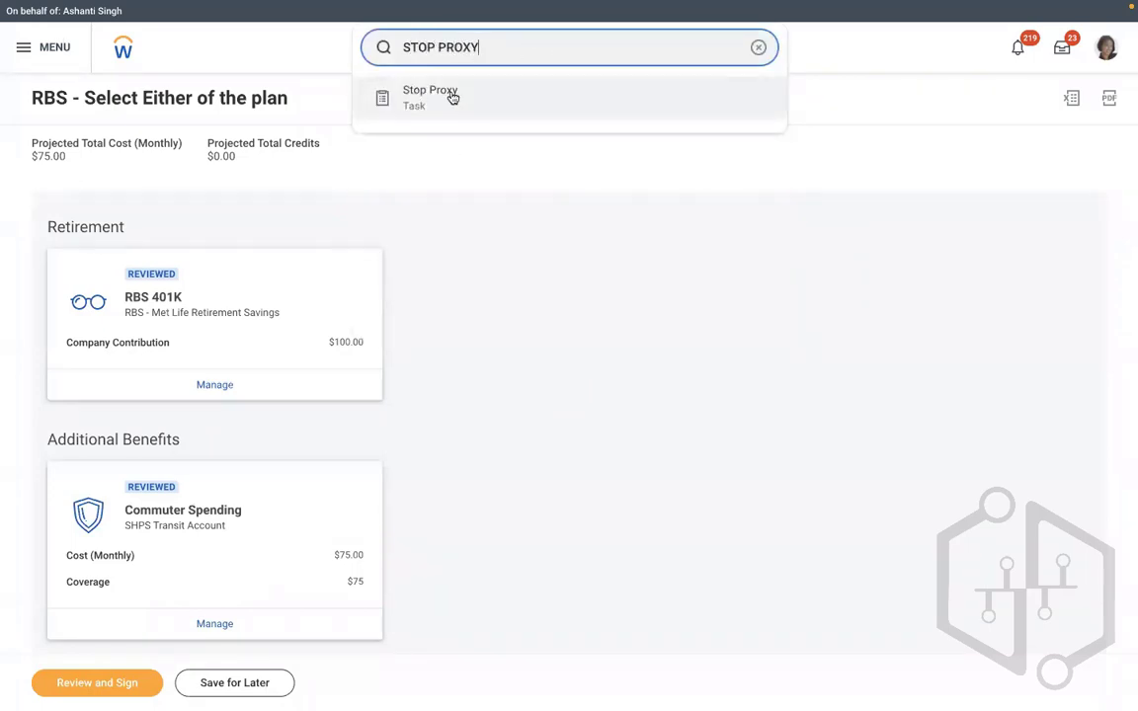
# - End the proxy and cancel the in-progress RBS benefit change with comment Test
pyautogui.click(453, 94)
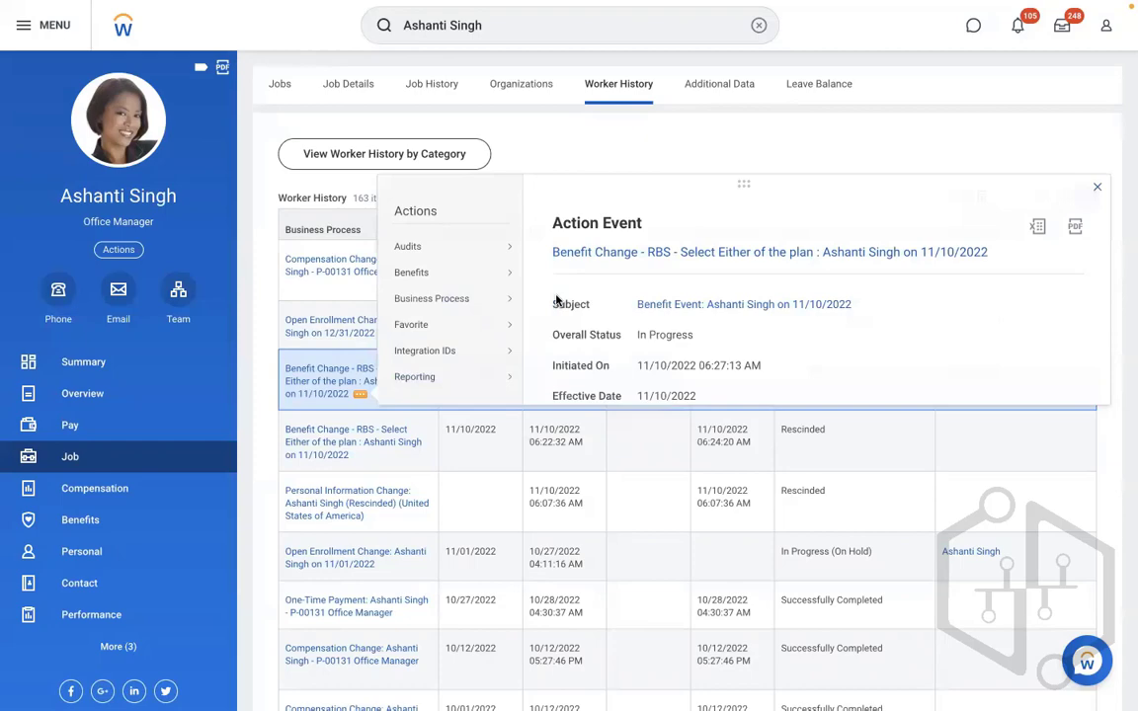
pyautogui.click(758, 360)
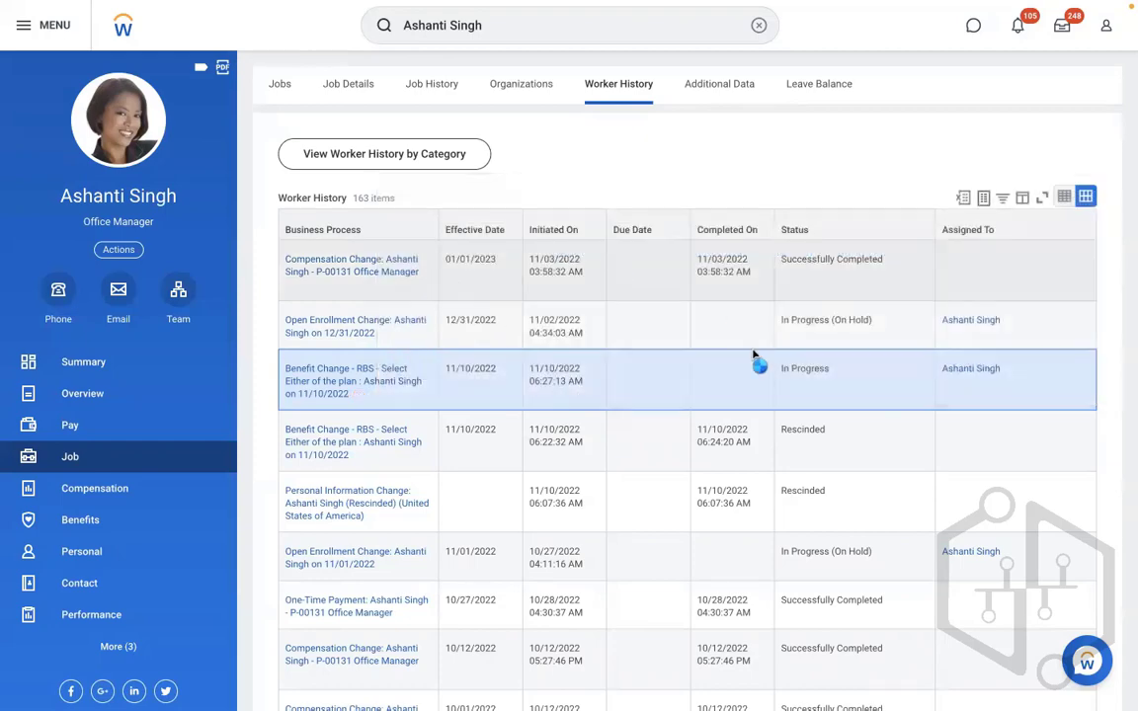
pyautogui.scroll(-3, 682, 423)
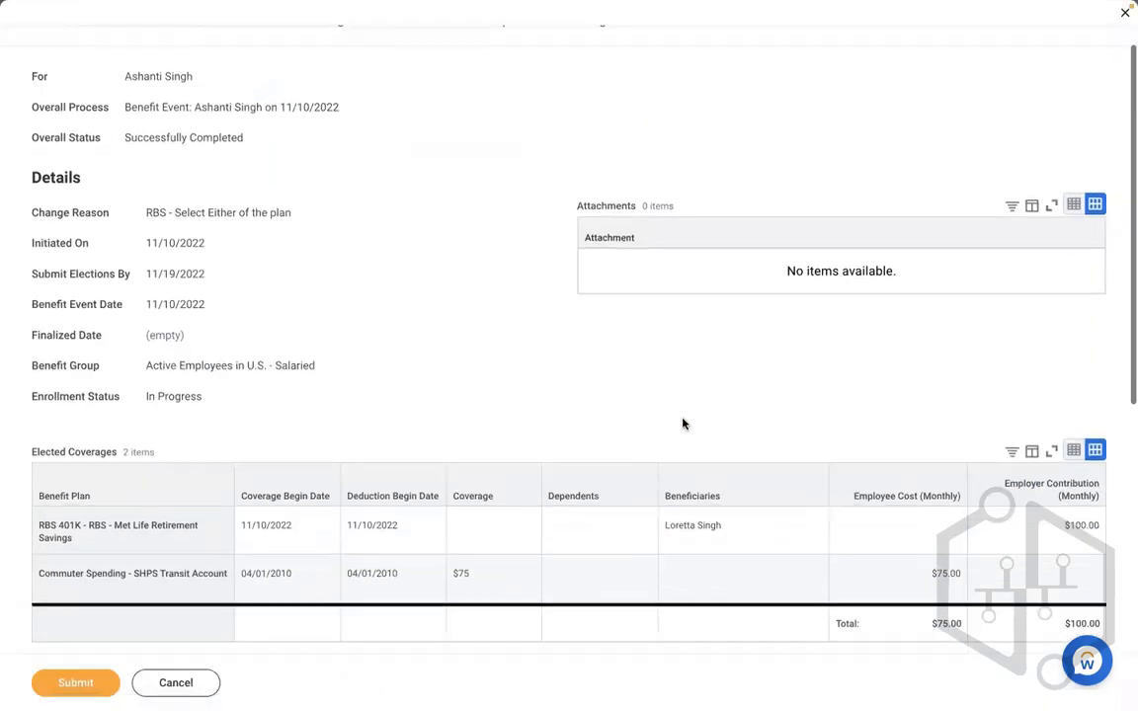
pyautogui.scroll(-2, 682, 422)
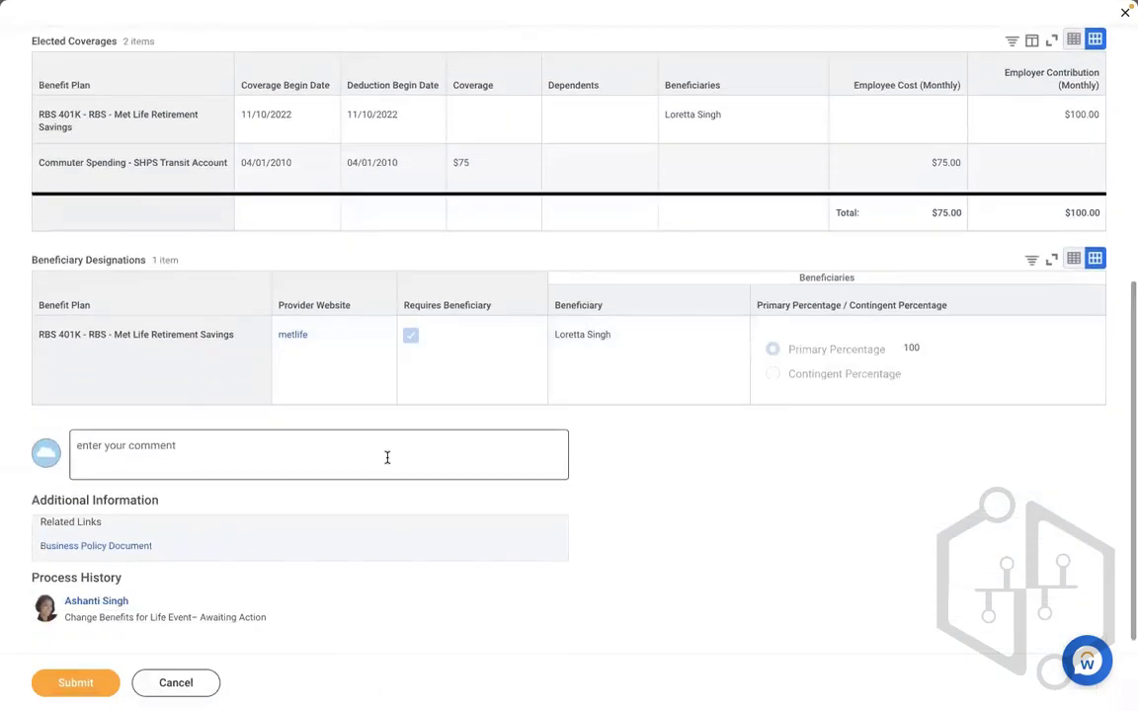
pyautogui.click(386, 457)
pyautogui.write('Test')
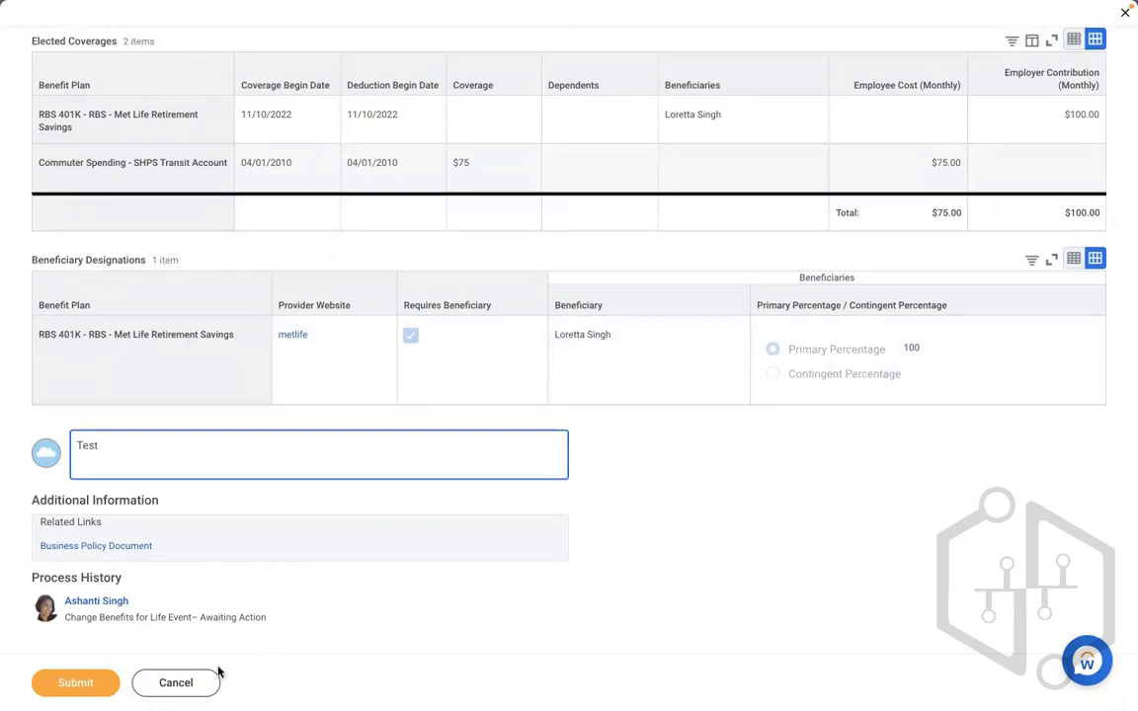
pyautogui.click(79, 681)
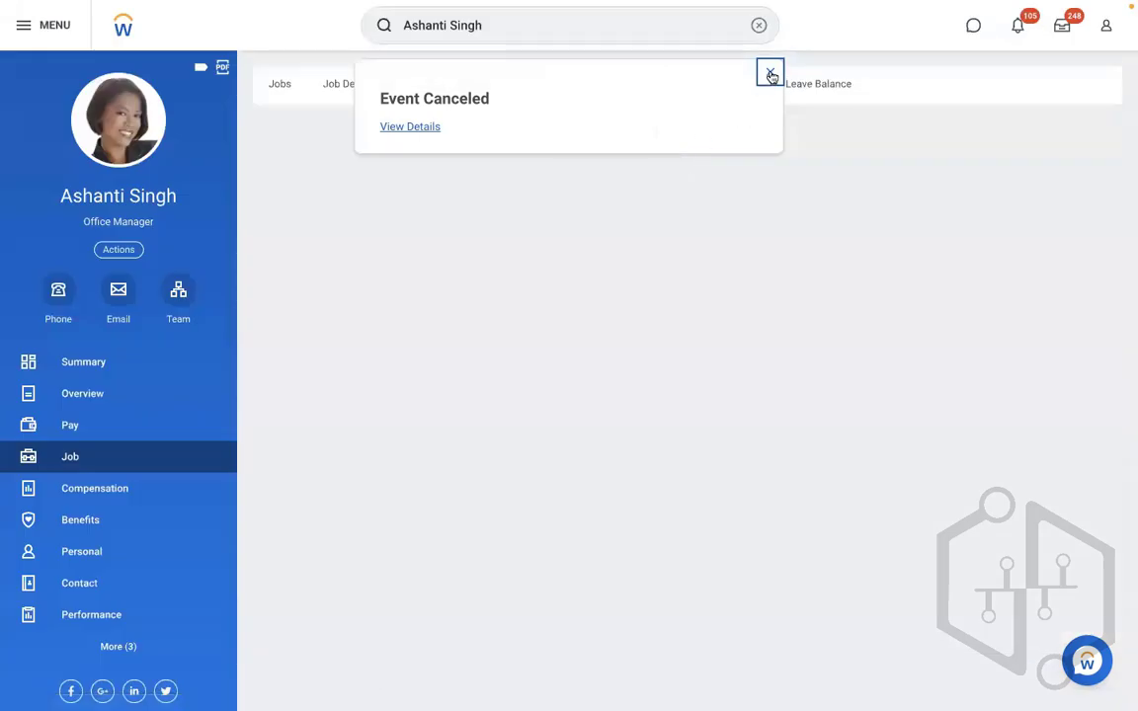
pyautogui.click(772, 75)
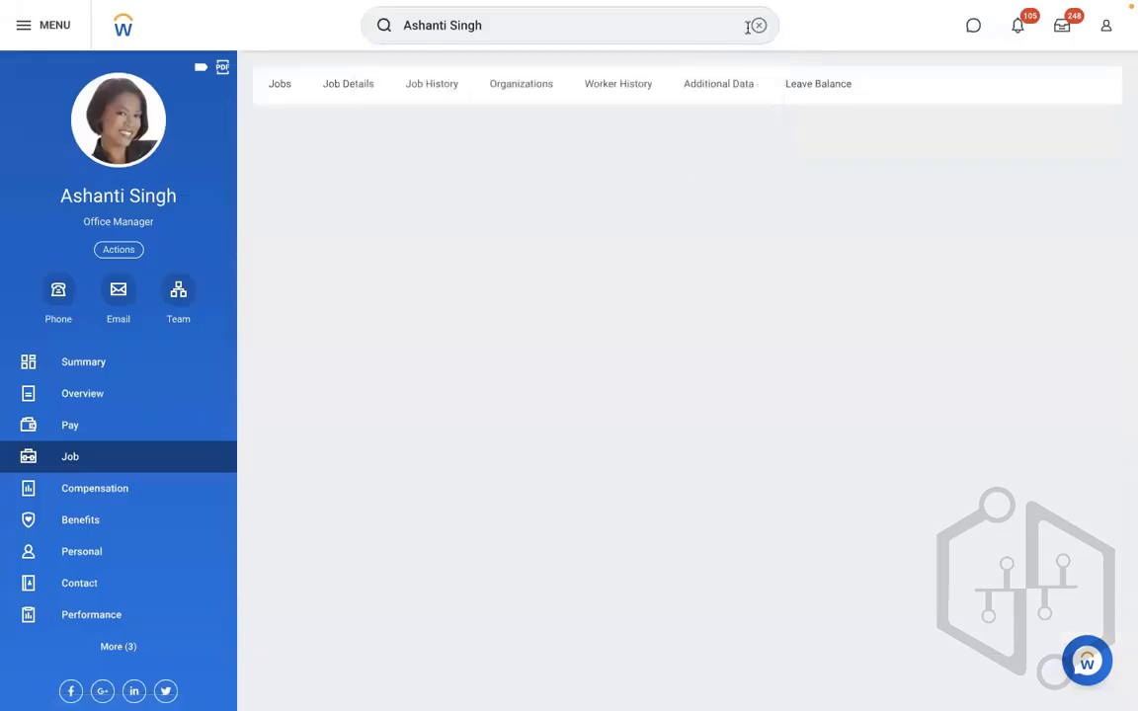
# - Search for and open the Edit Cross Plan Enrollment Prerequisite task
pyautogui.click(757, 25)
pyautogui.write('ed')
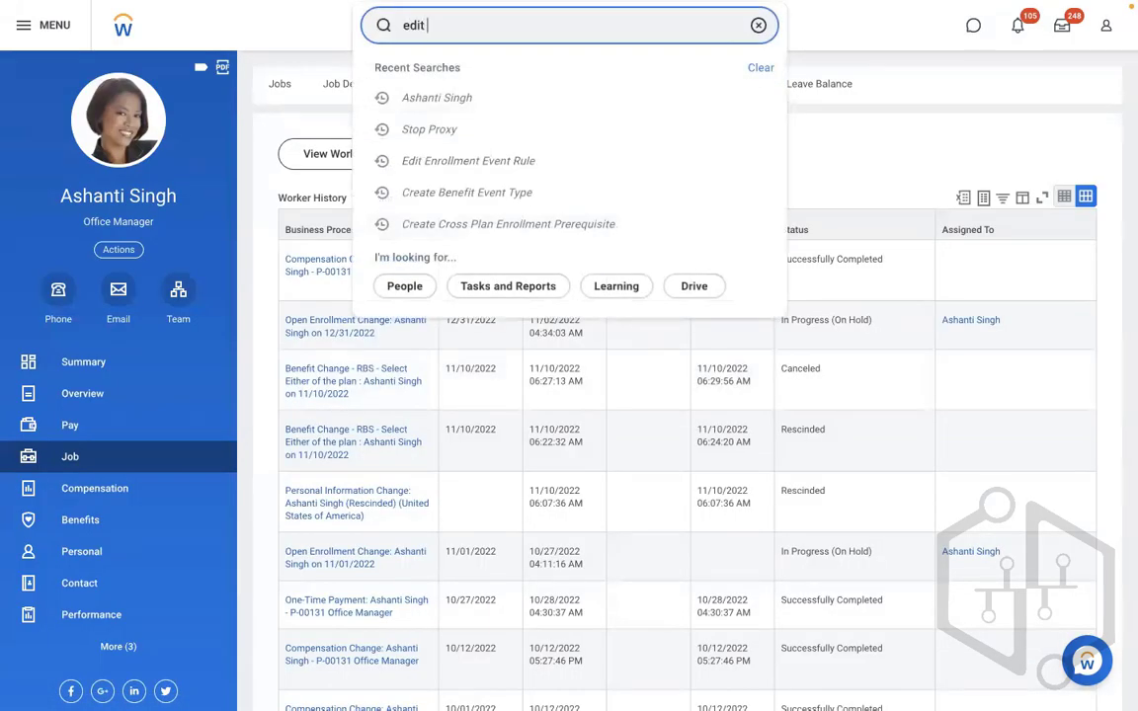
pyautogui.write('it c')
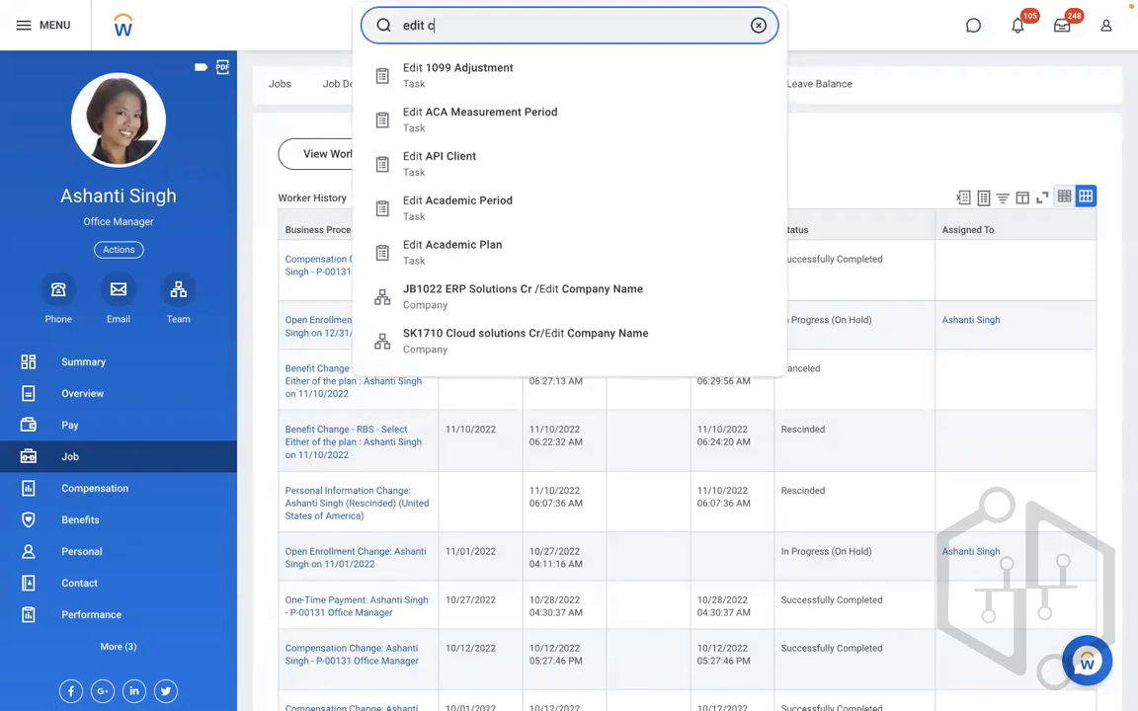
pyautogui.write('ross pla')
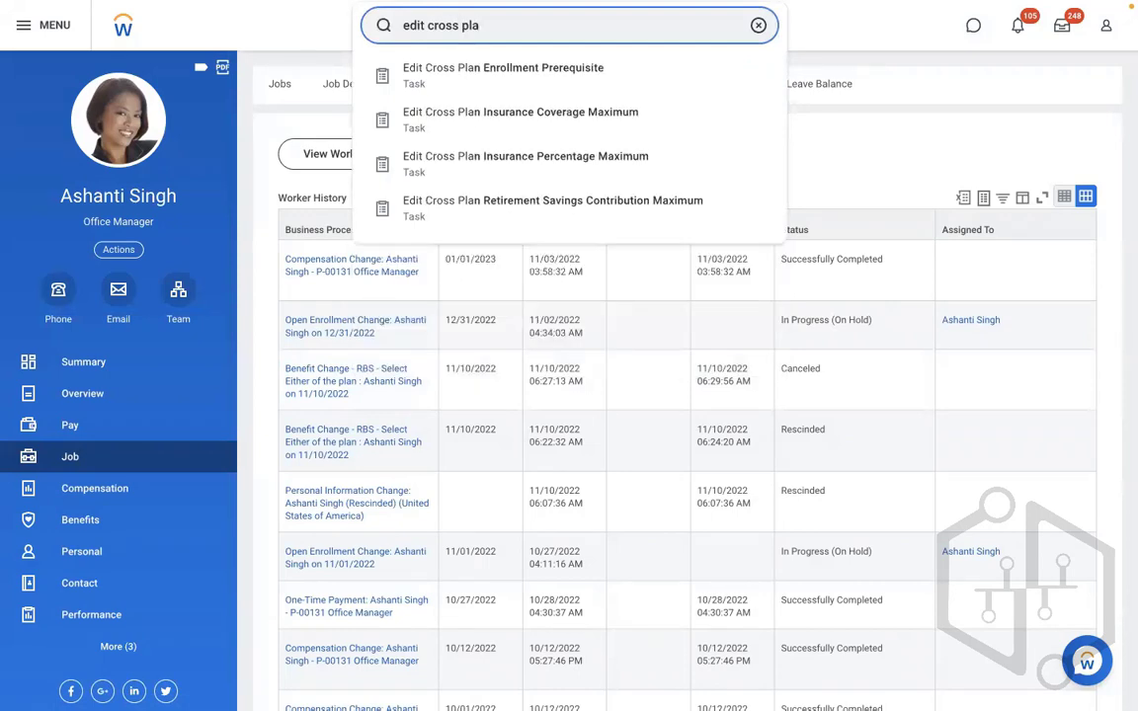
pyautogui.click(640, 75)
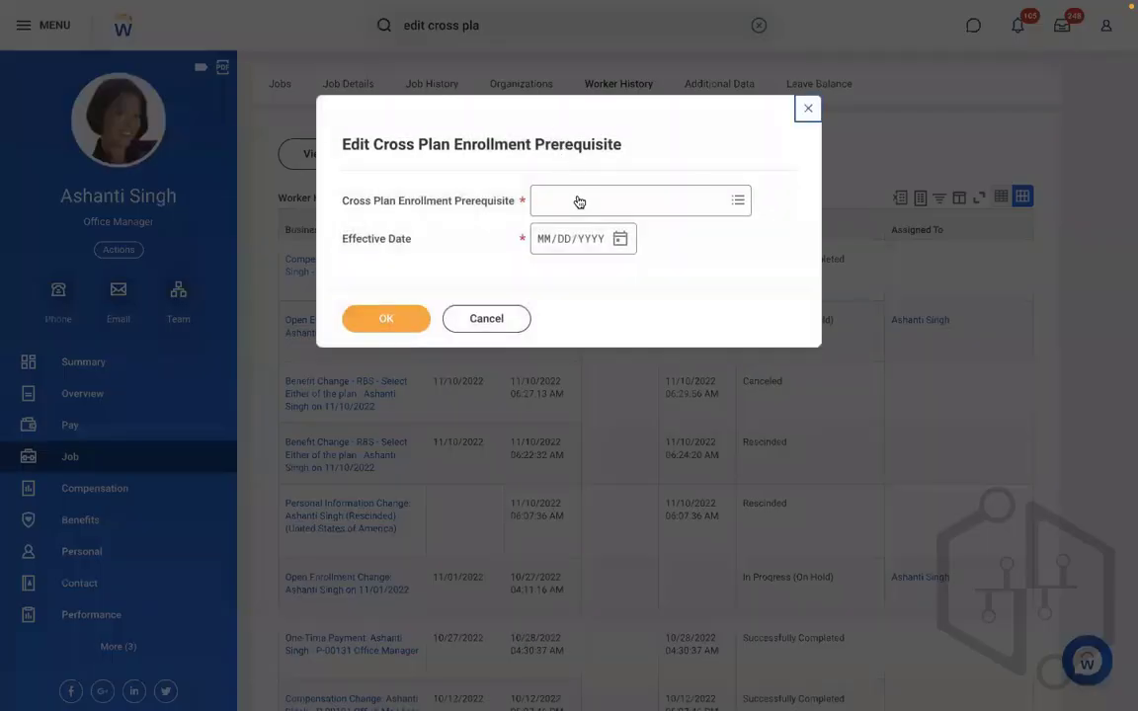
# - Pick the Select either 401k or Commuting plan prerequisite, effective 11/02/2022
pyautogui.click(577, 198)
pyautogui.write('rbs')
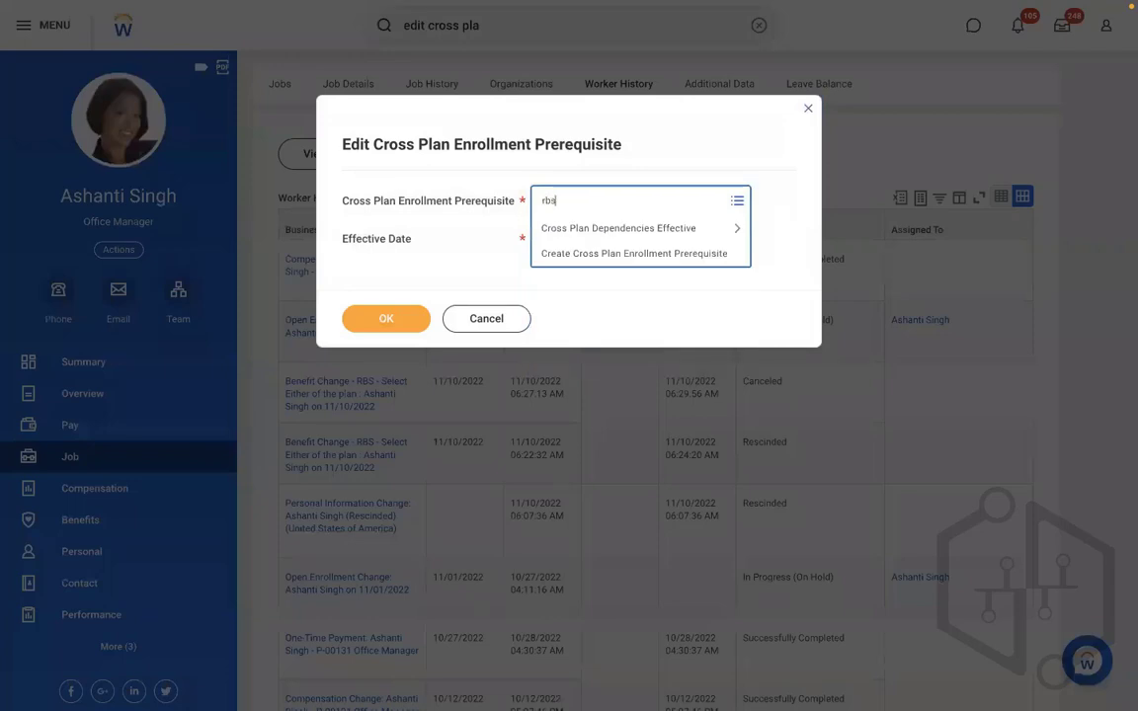
pyautogui.press('Return')
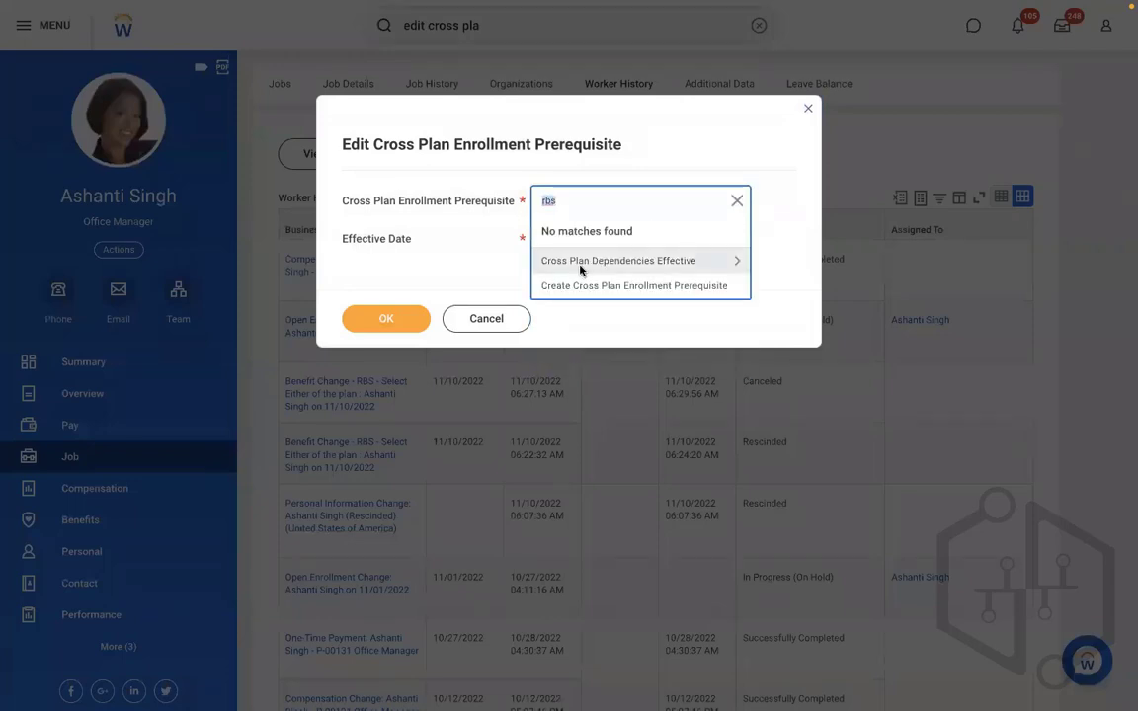
pyautogui.click(581, 261)
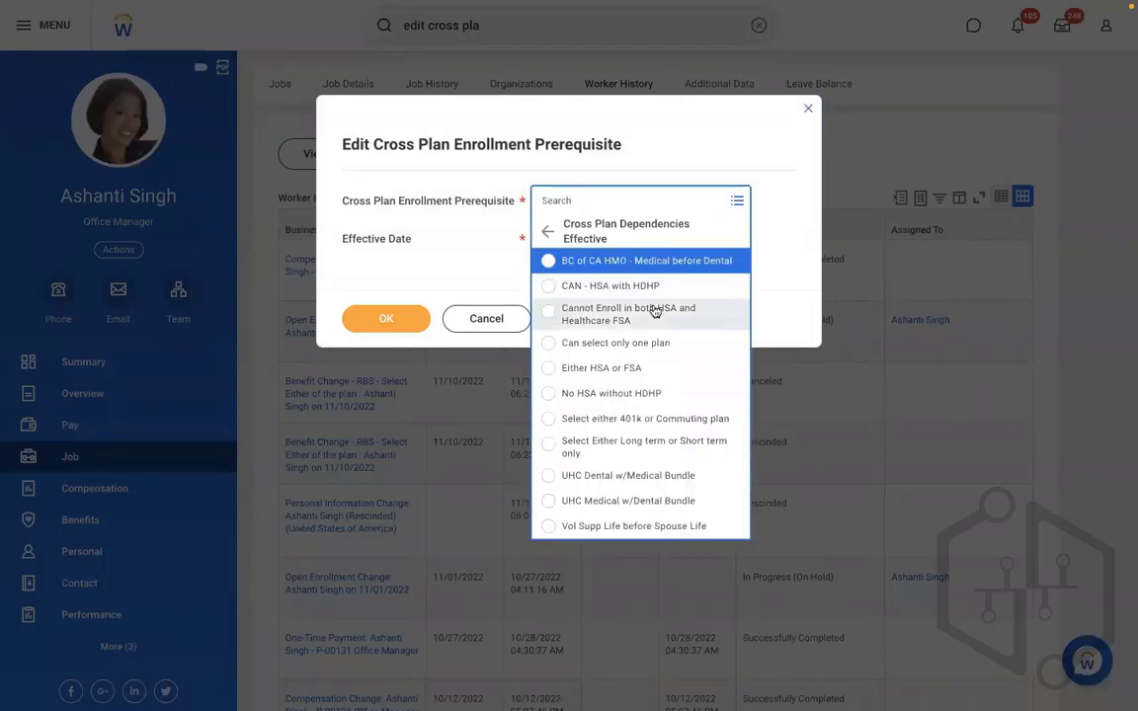
pyautogui.press('Up')
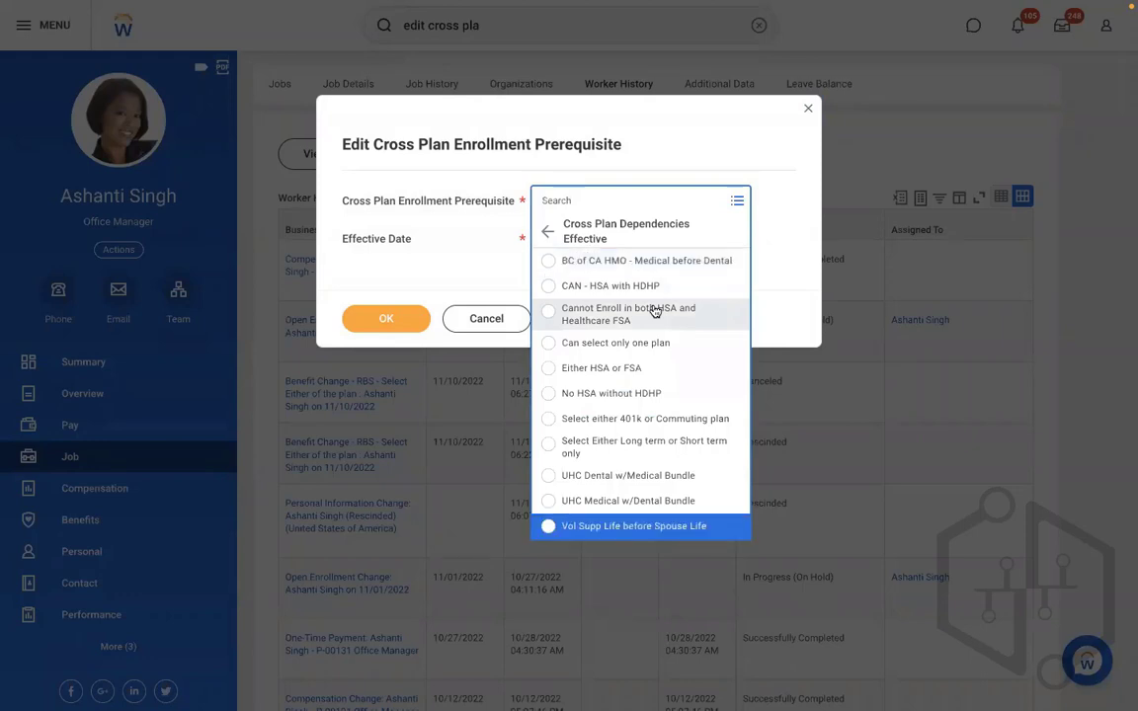
pyautogui.press('Up')
pyautogui.press('Up')
pyautogui.press('Up')
pyautogui.press('Up')
pyautogui.press('Up')
pyautogui.press('Up')
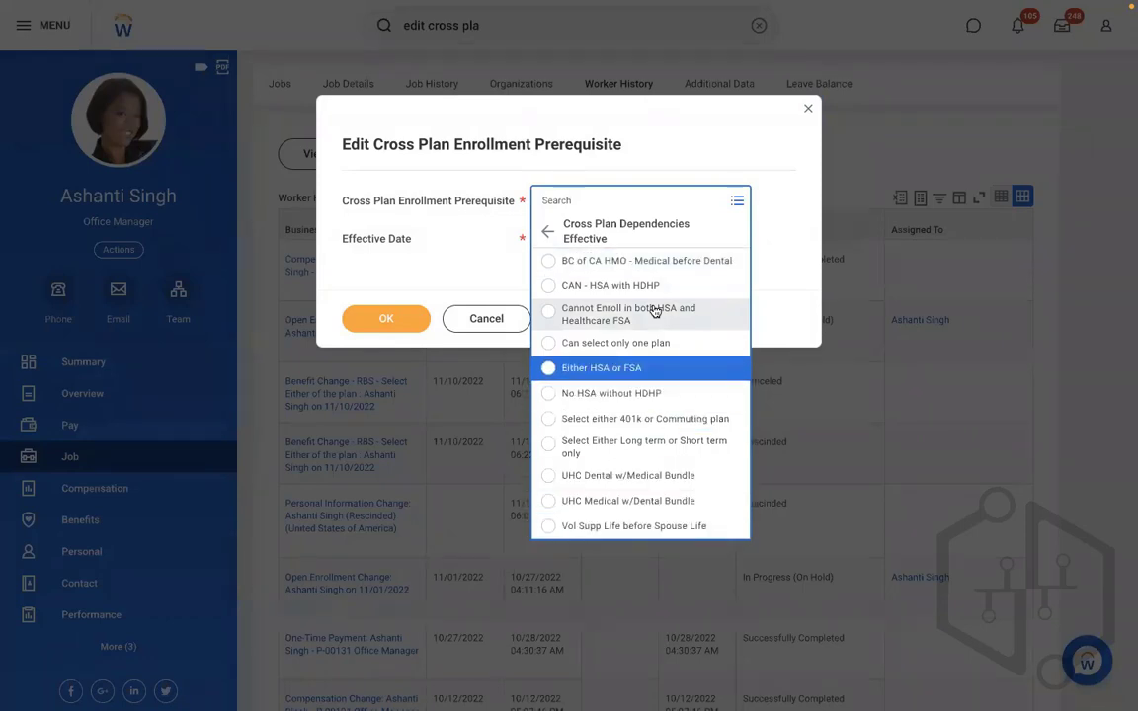
pyautogui.press('Down')
pyautogui.press('Down')
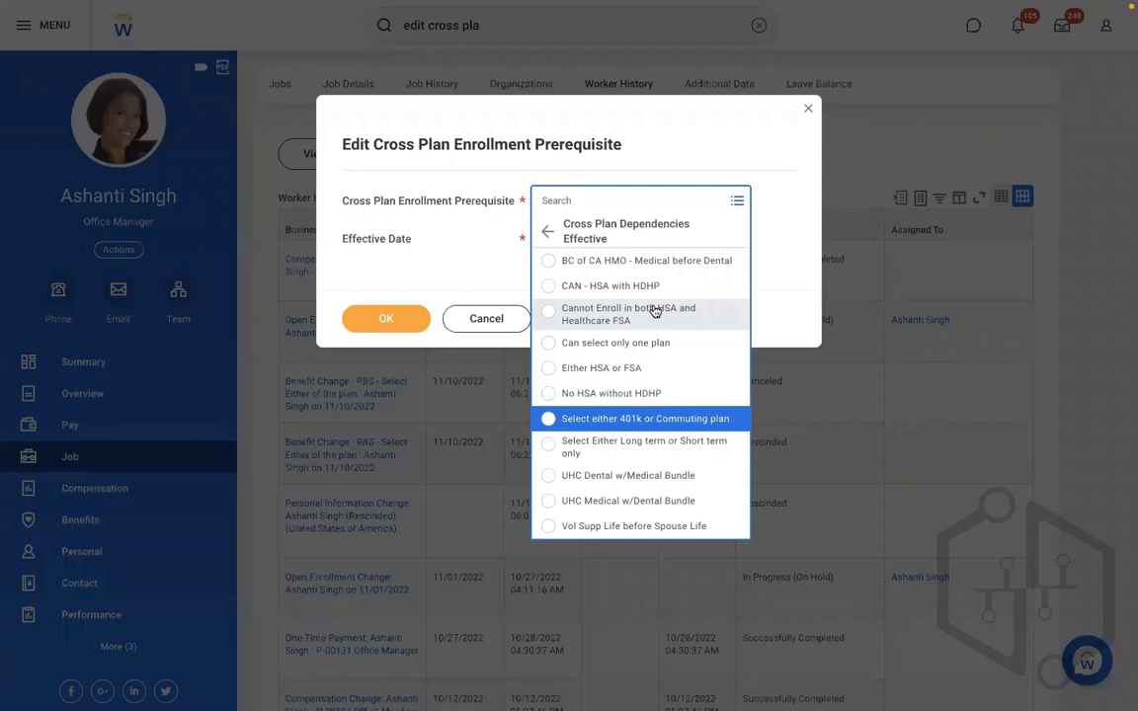
pyautogui.press('Return')
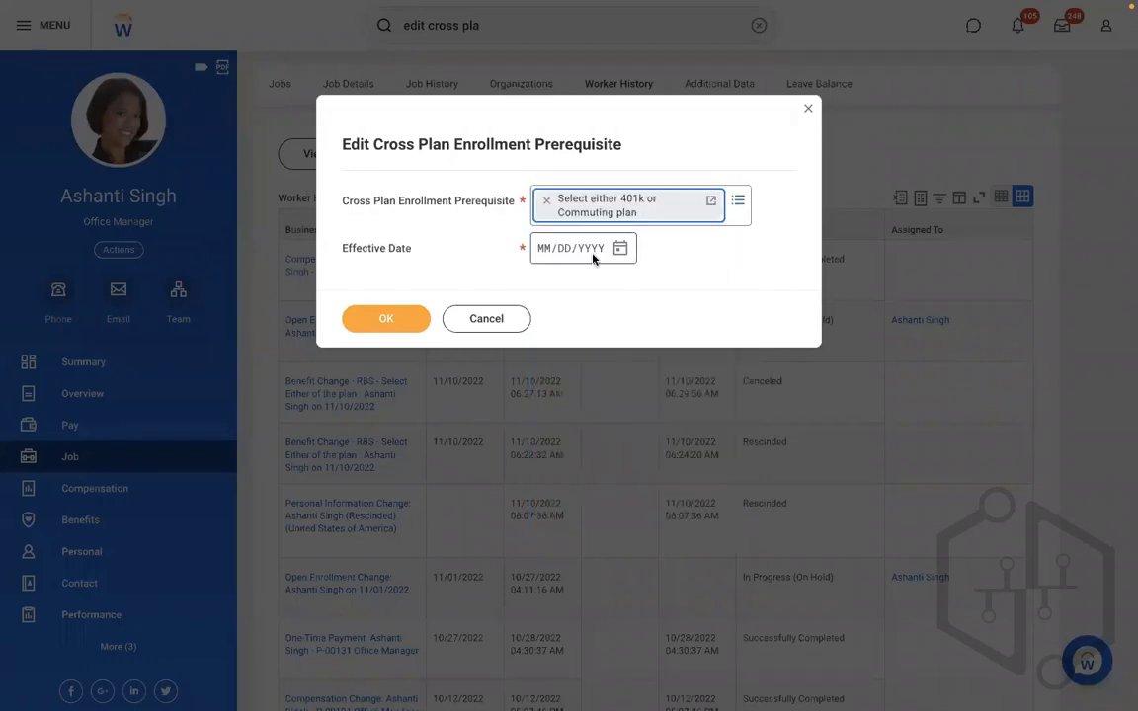
pyautogui.click(621, 250)
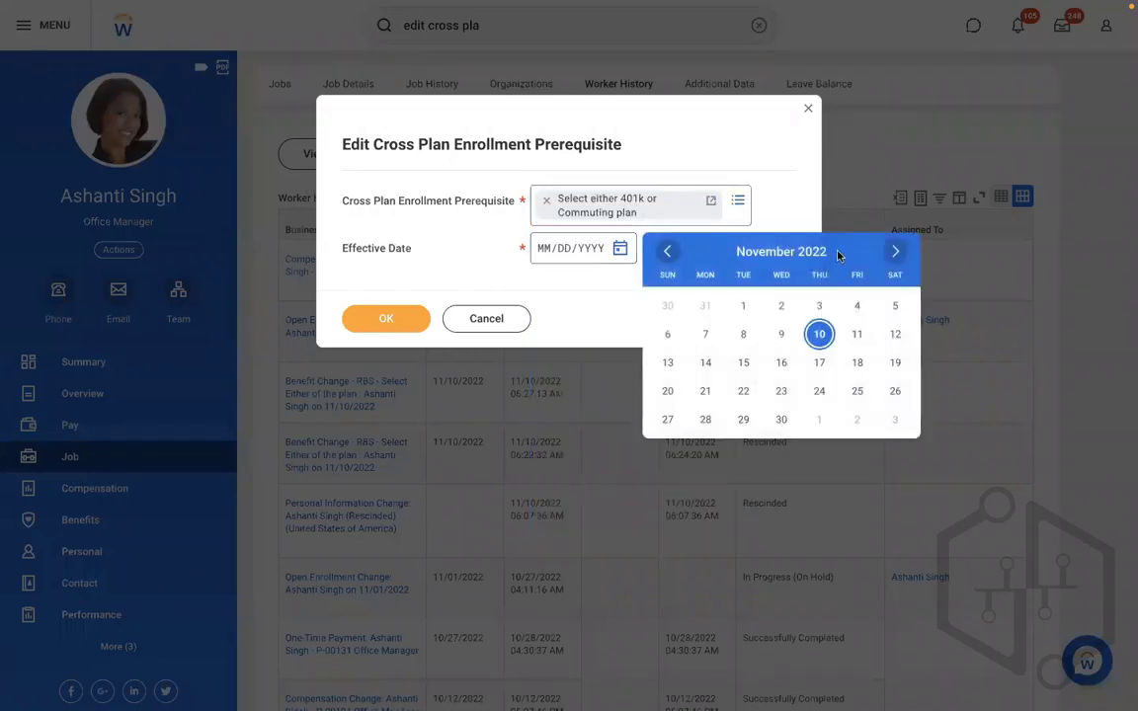
pyautogui.click(782, 307)
pyautogui.click(410, 313)
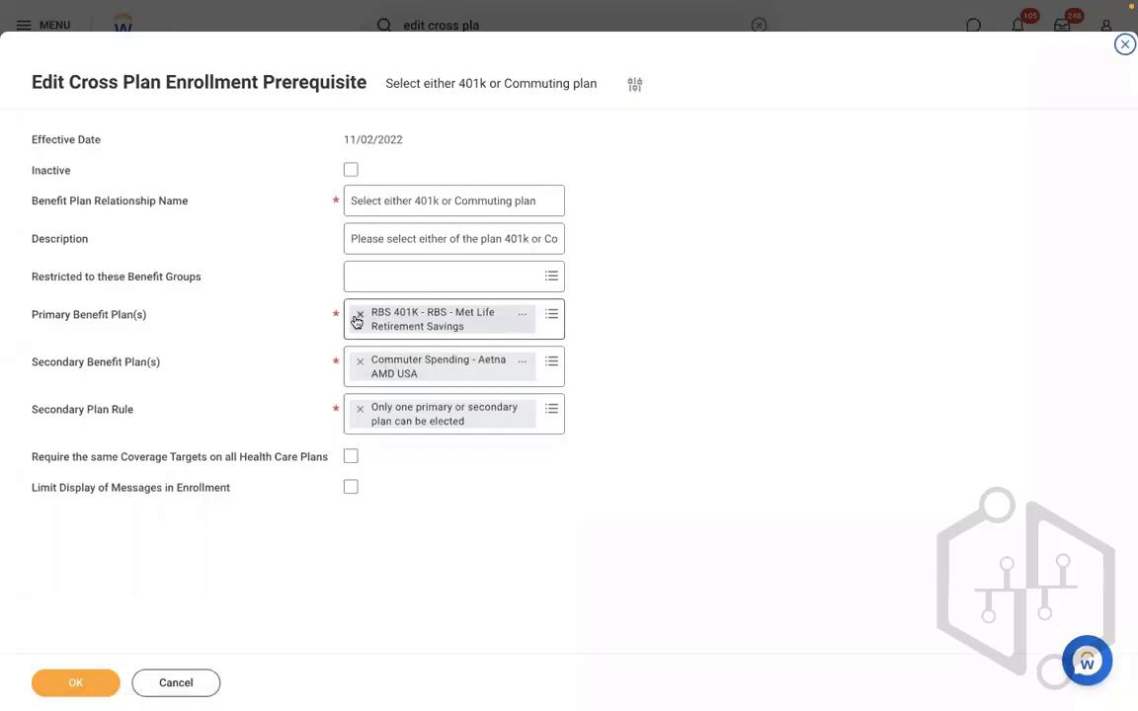
# - Replace the Secondary Plan Rule with 'Must elect at least one secondary plan' and save the prerequisite
pyautogui.click(359, 408)
pyautogui.click(376, 409)
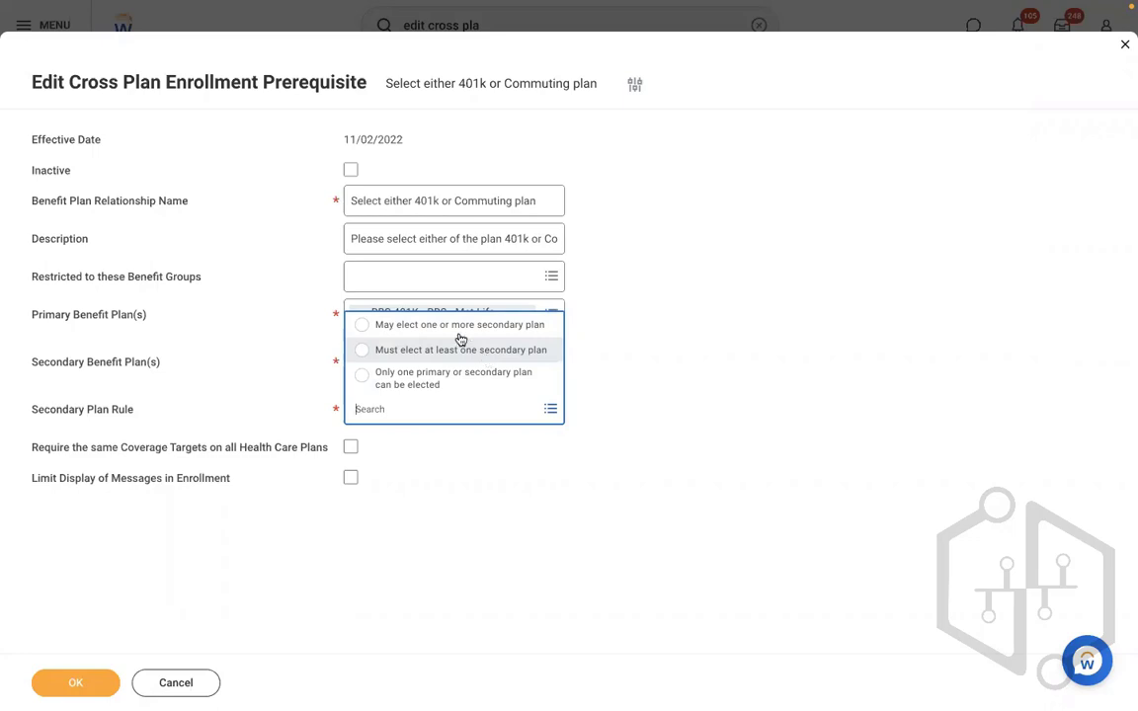
pyautogui.click(412, 351)
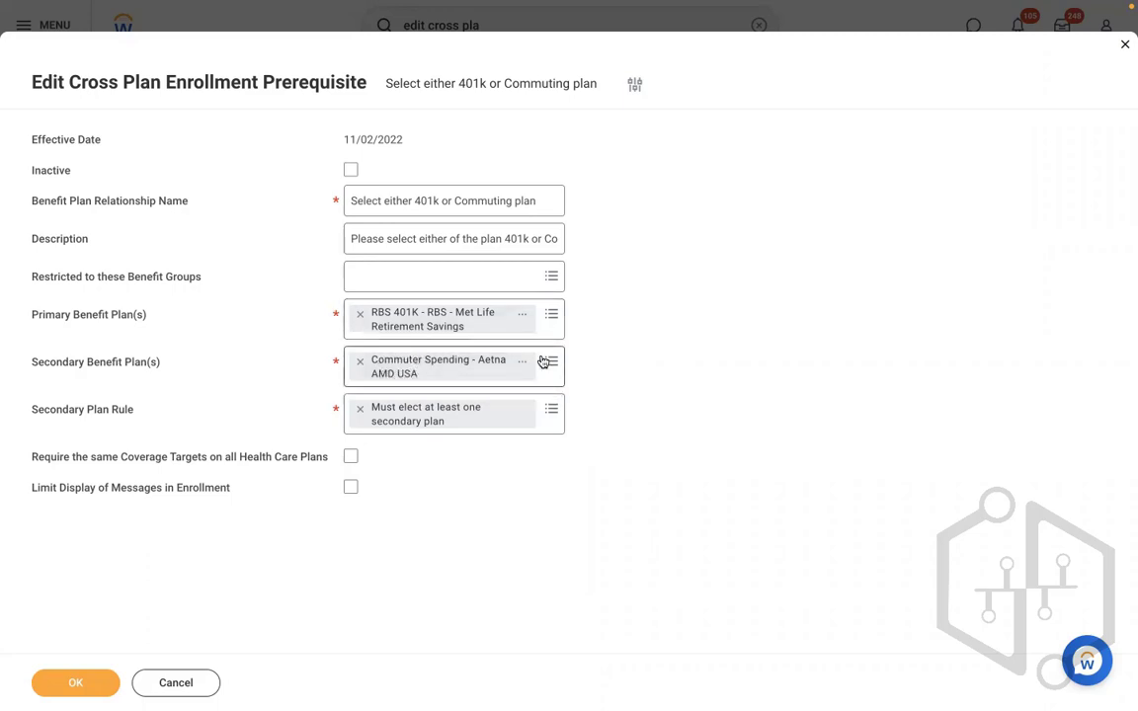
pyautogui.moveTo(543, 362)
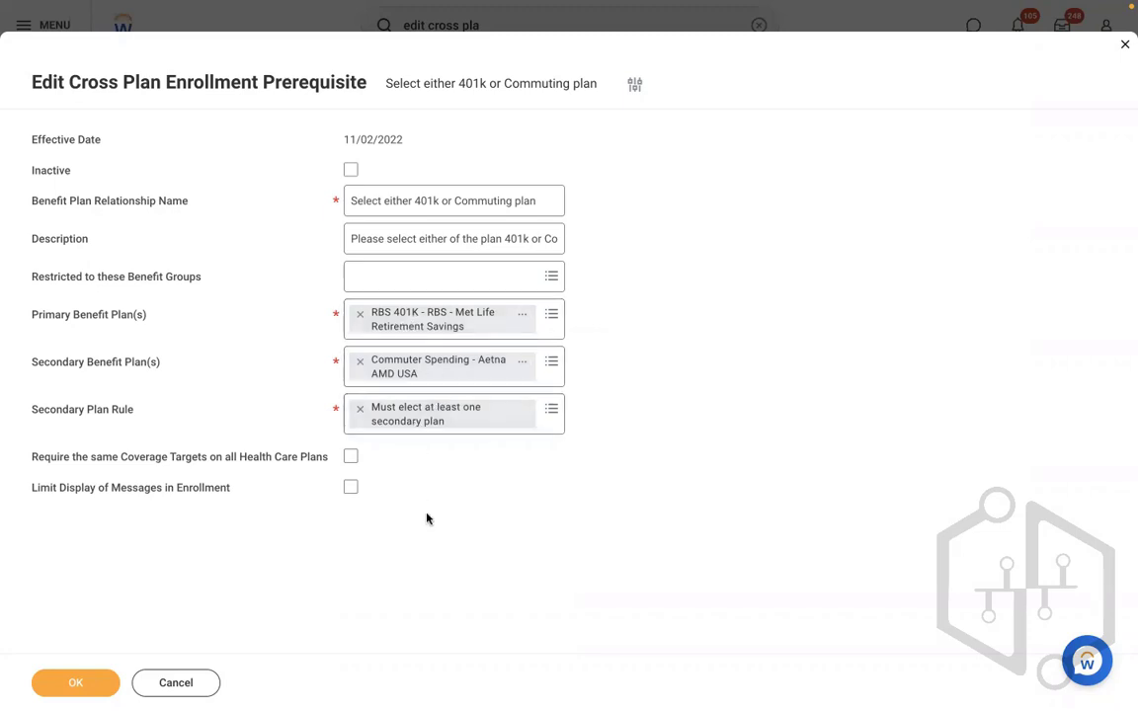
pyautogui.click(66, 681)
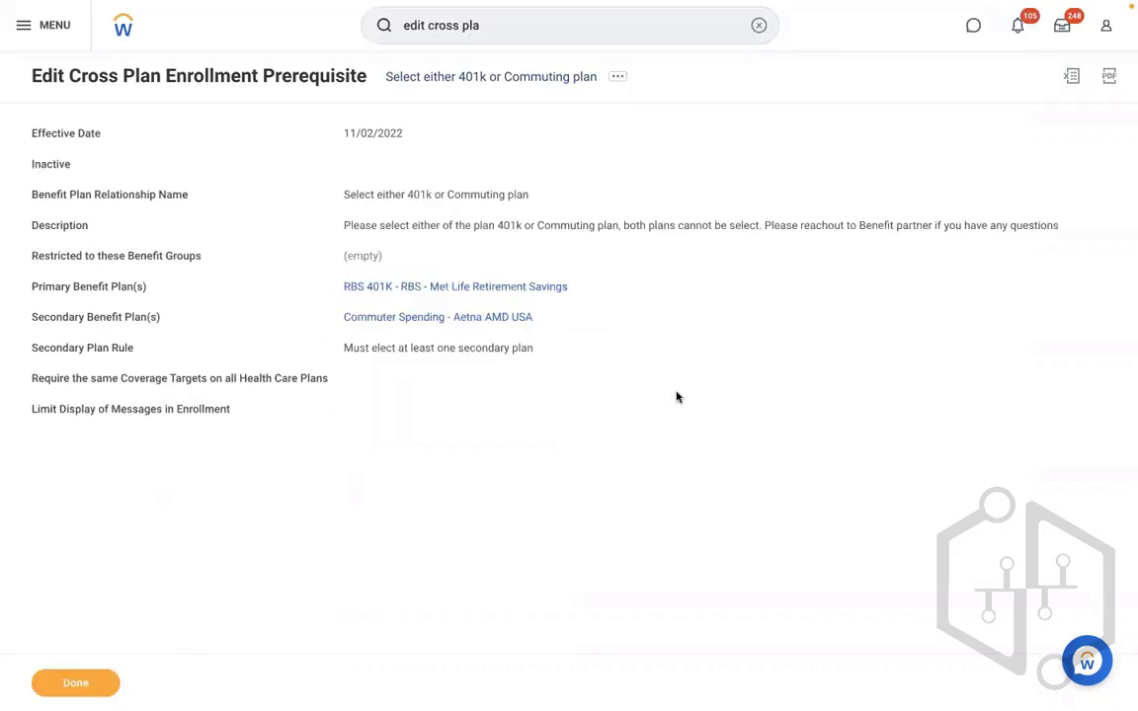
# - Open the worker from Recent Searches and inspect the canceled 11/10/2022 RBS benefit change in Worker History
pyautogui.click(760, 27)
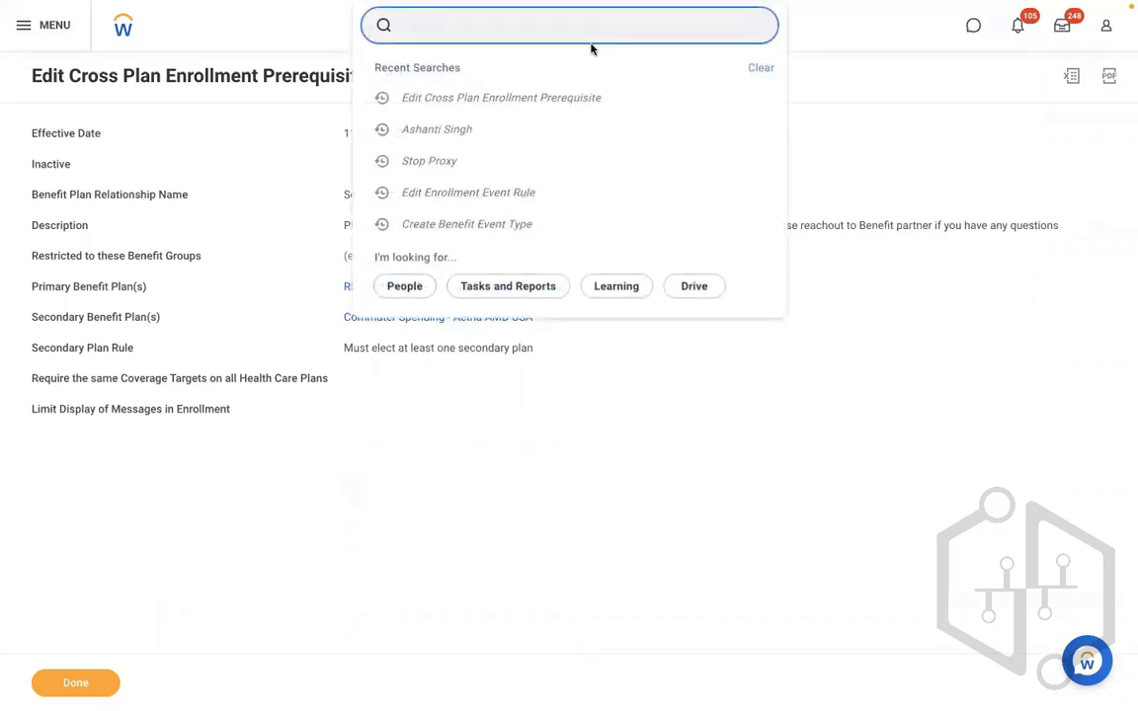
pyautogui.click(468, 132)
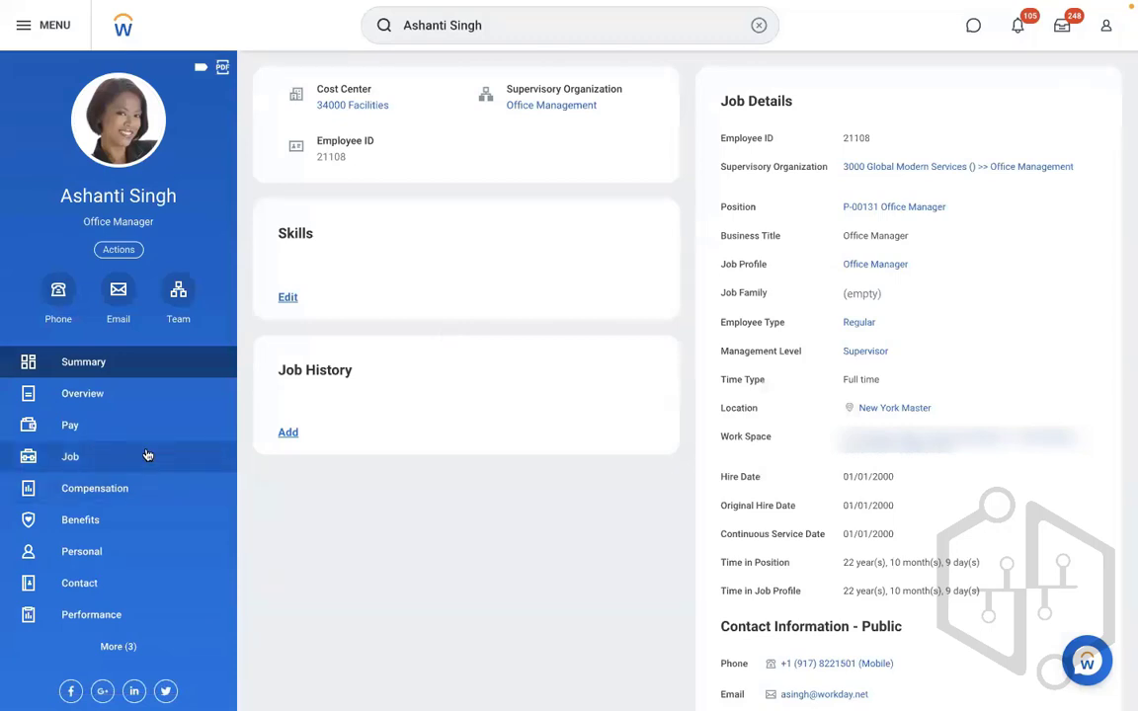
pyautogui.click(115, 429)
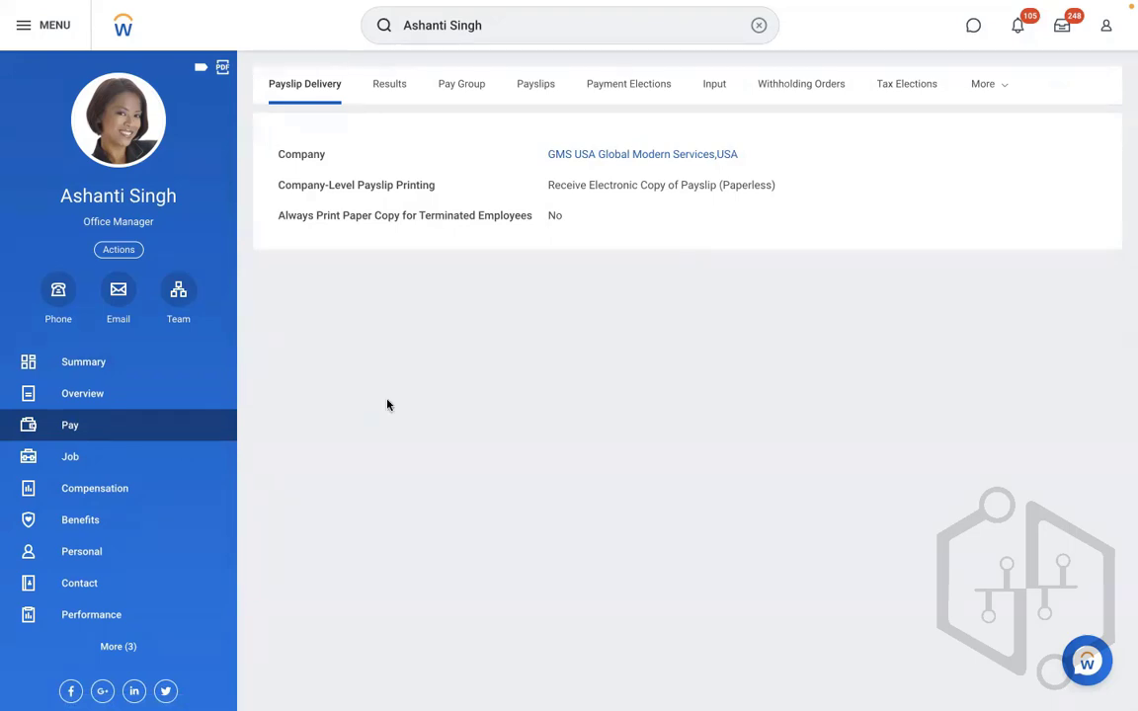
pyautogui.click(71, 456)
pyautogui.click(624, 97)
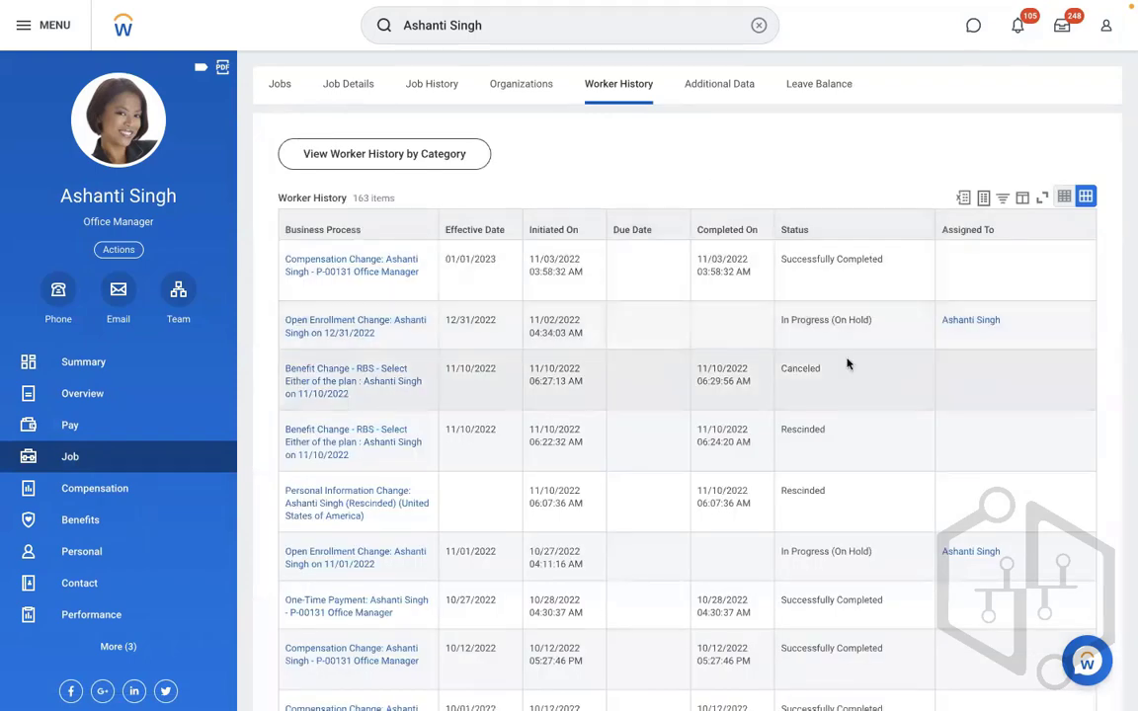
pyautogui.click(920, 371)
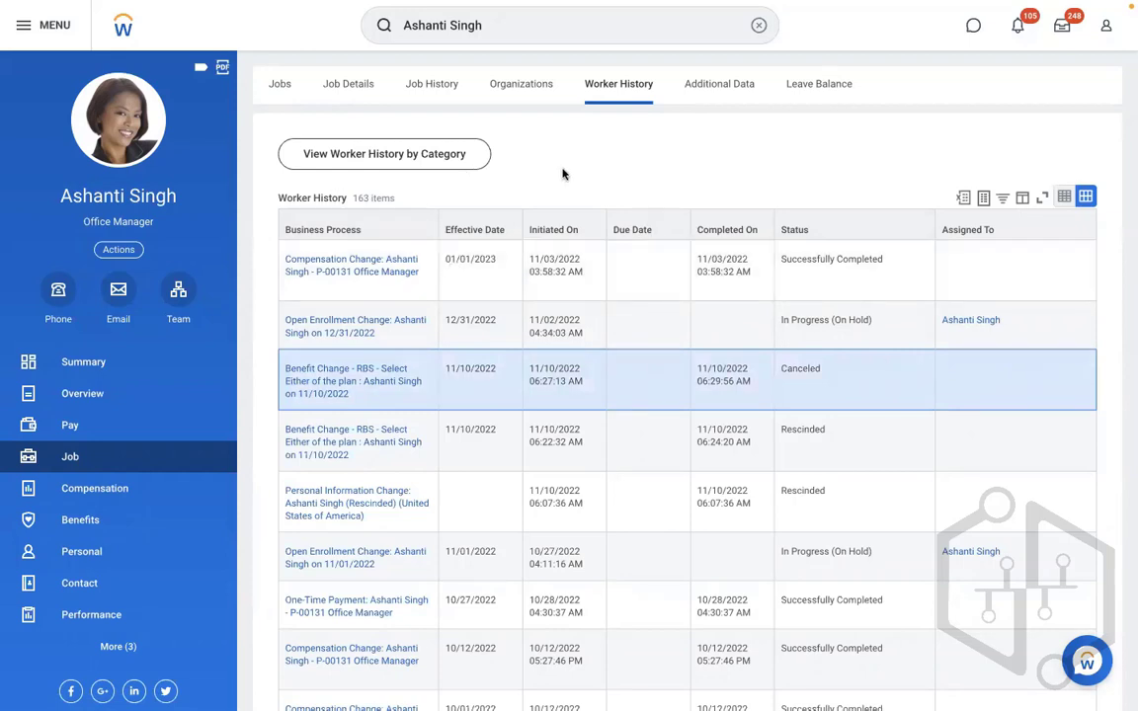
pyautogui.click(126, 254)
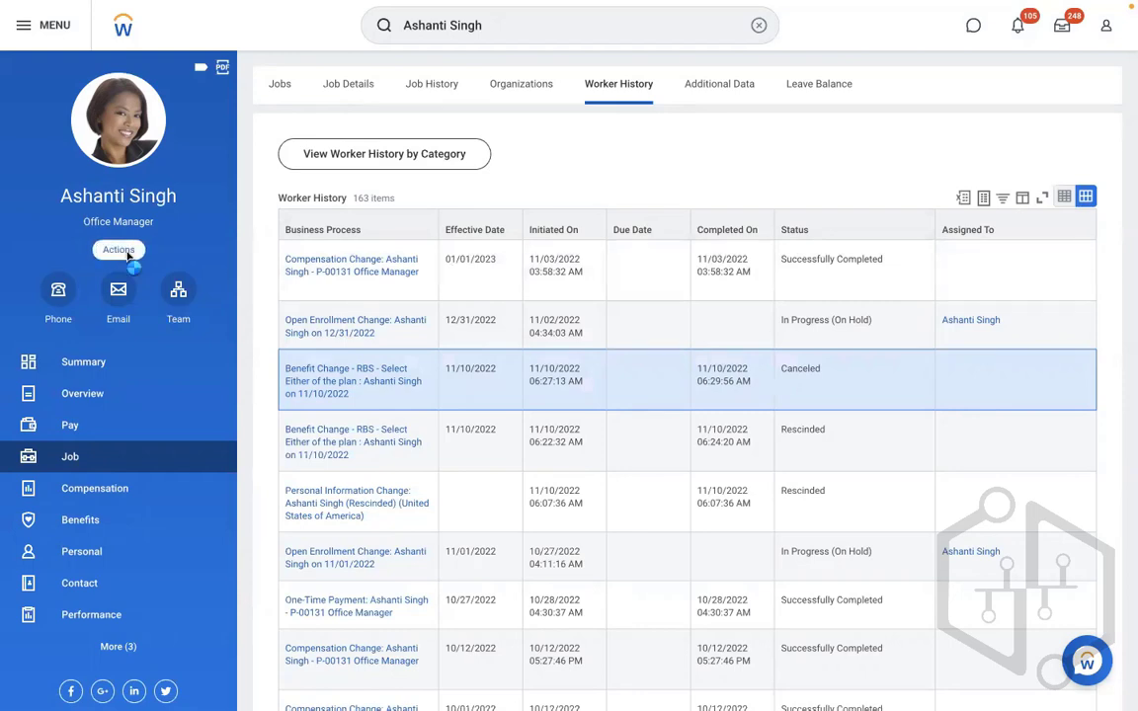
# - Submit a Change Benefits event with reason 'RBS - Select Either of the plan' dated 11/10/2022
pyautogui.moveTo(155, 333)
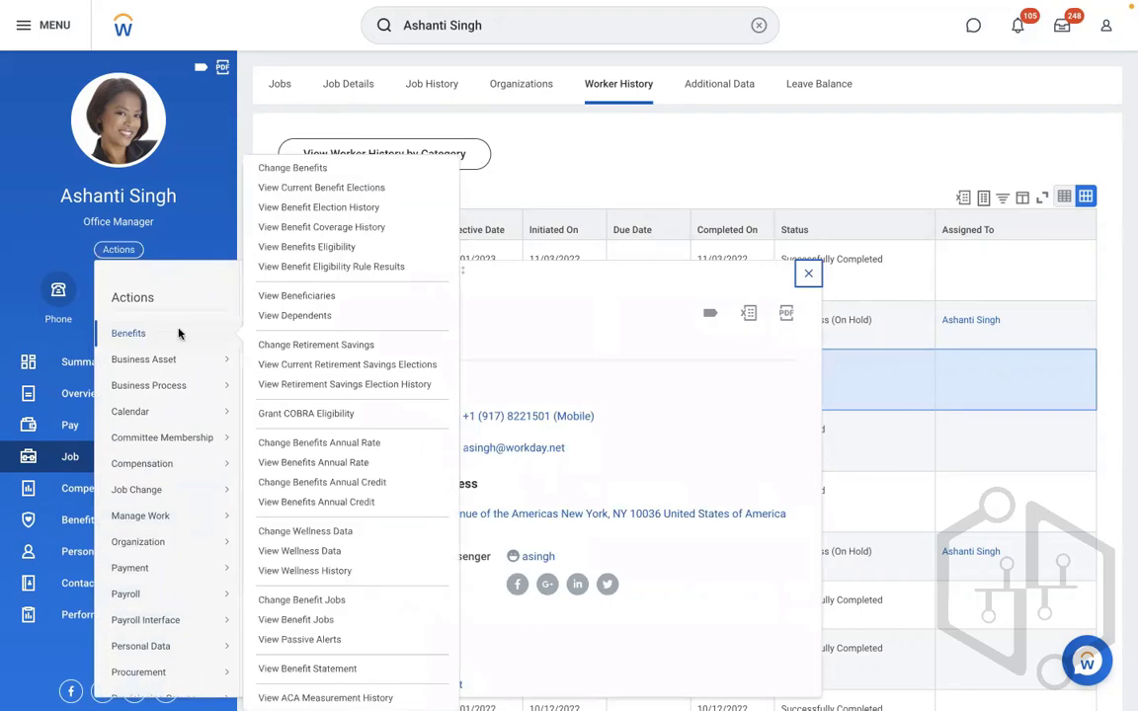
pyautogui.click(243, 160)
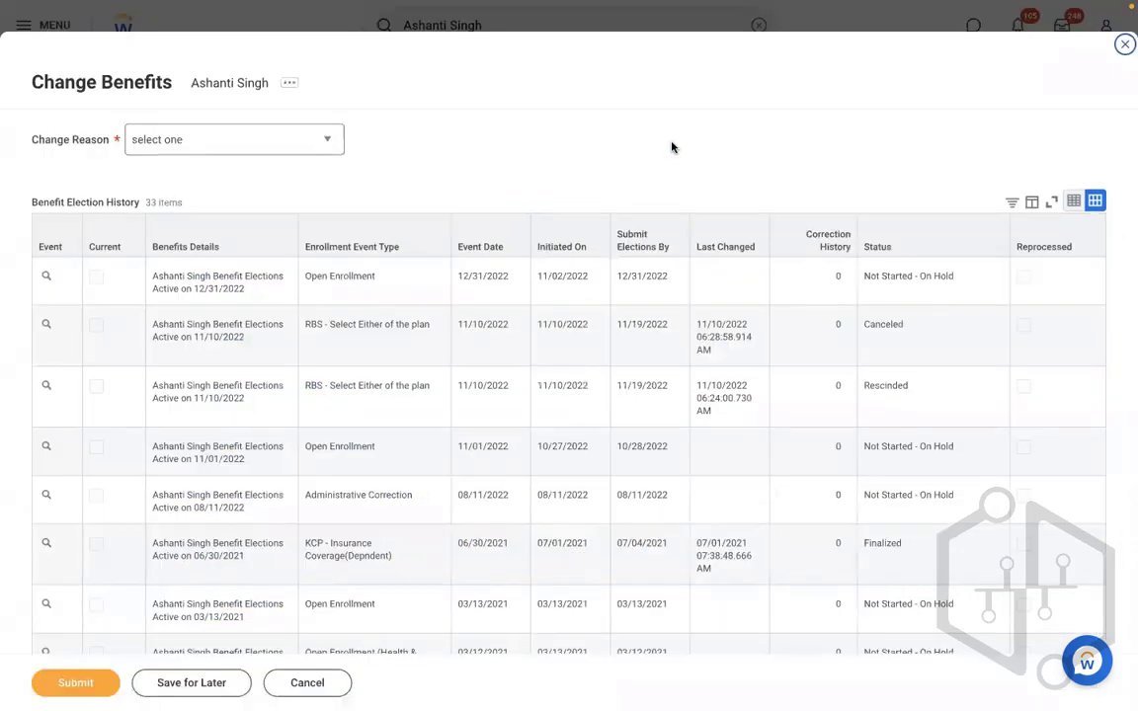
pyautogui.click(314, 147)
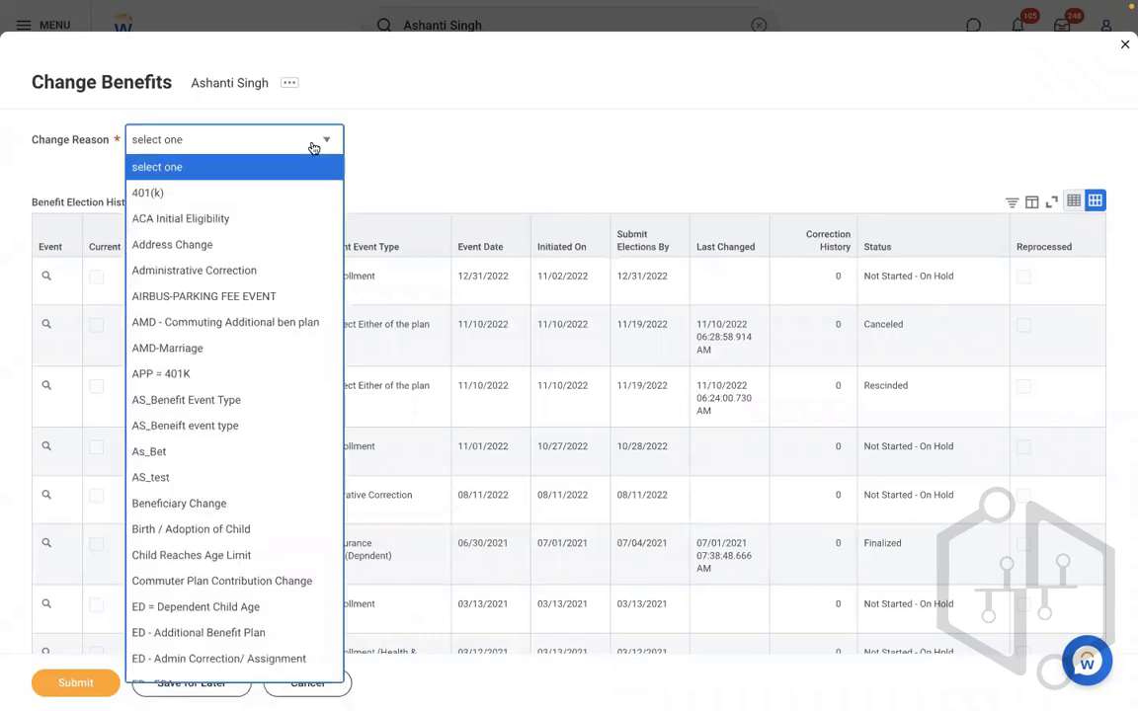
pyautogui.press('End')
pyautogui.press('Up')
pyautogui.press('Up')
pyautogui.press('Up')
pyautogui.press('Up')
pyautogui.press('Up')
pyautogui.press('Up')
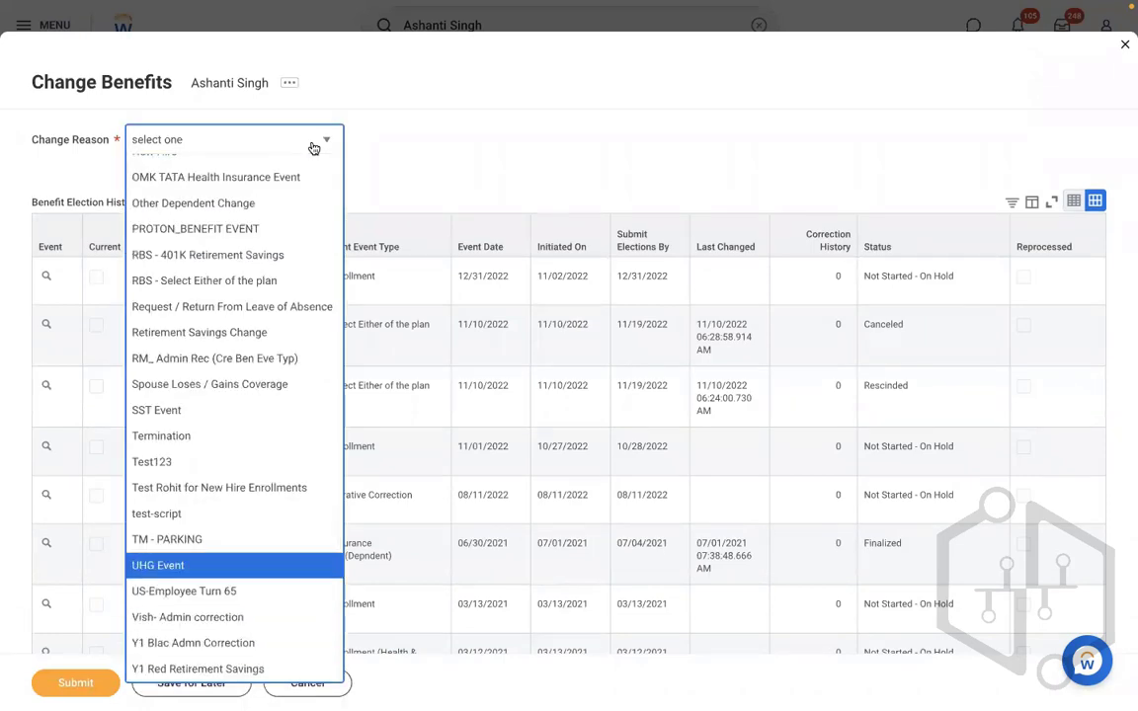
pyautogui.press('Up')
pyautogui.press('Up')
pyautogui.press('Up')
pyautogui.press('Up')
pyautogui.press('Up')
pyautogui.press('Up')
pyautogui.press('Up')
pyautogui.press('Up')
pyautogui.press('Up')
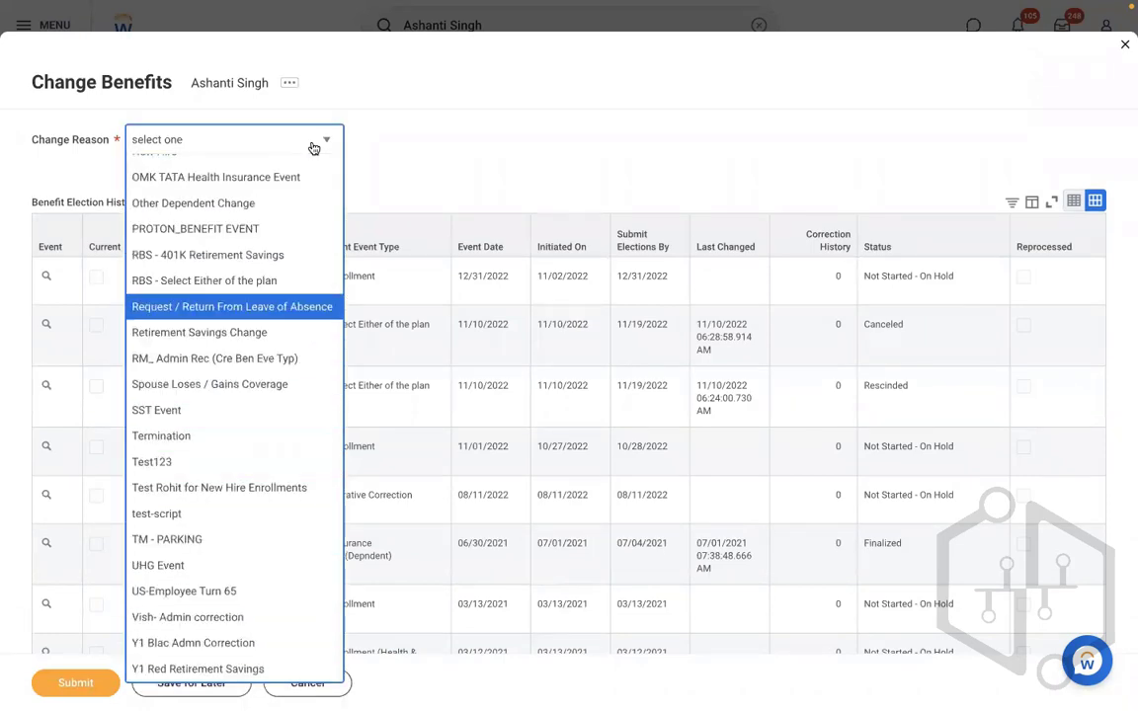
pyautogui.press('Return')
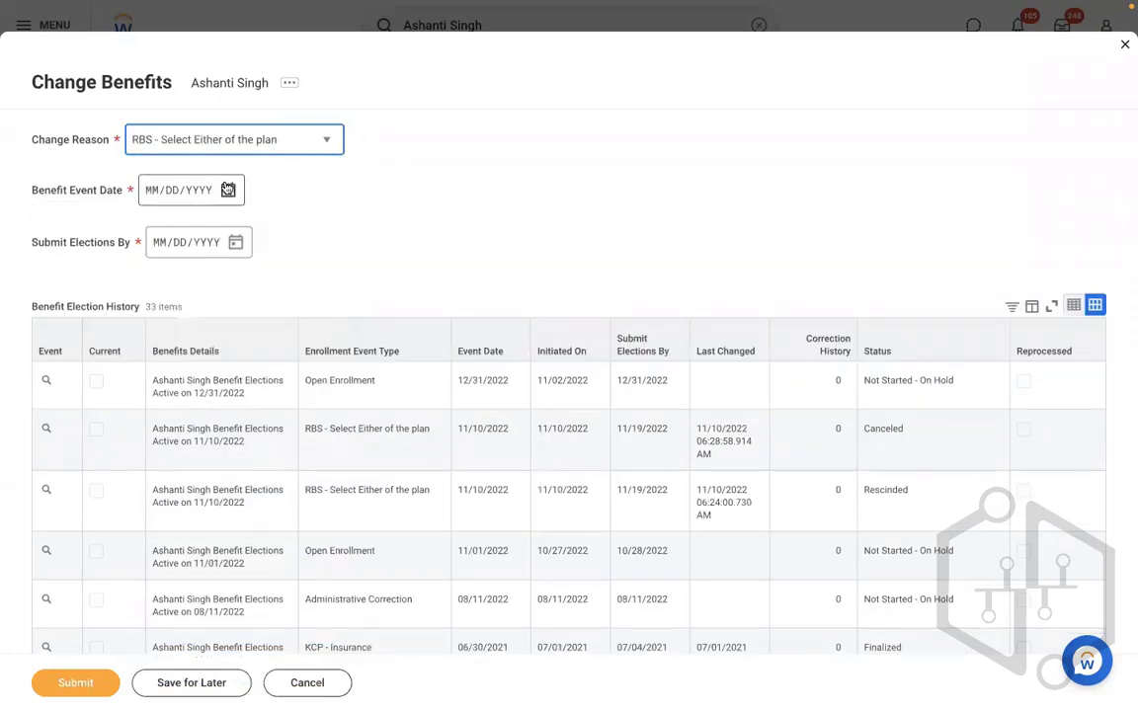
pyautogui.click(228, 190)
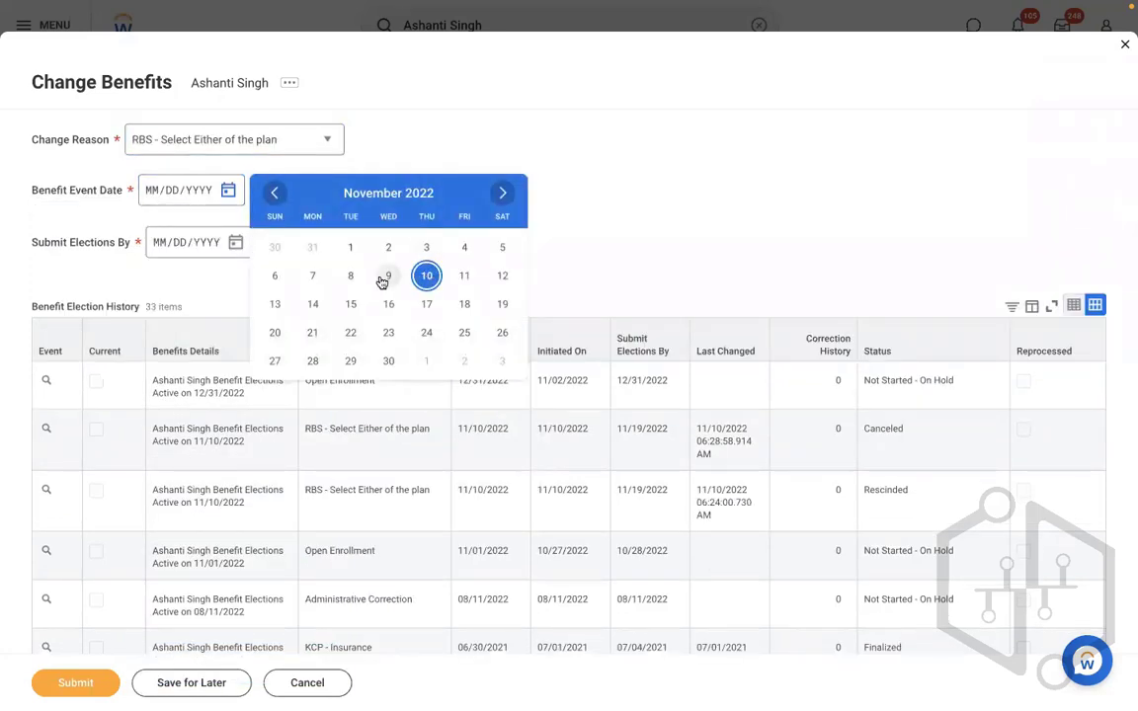
pyautogui.click(420, 280)
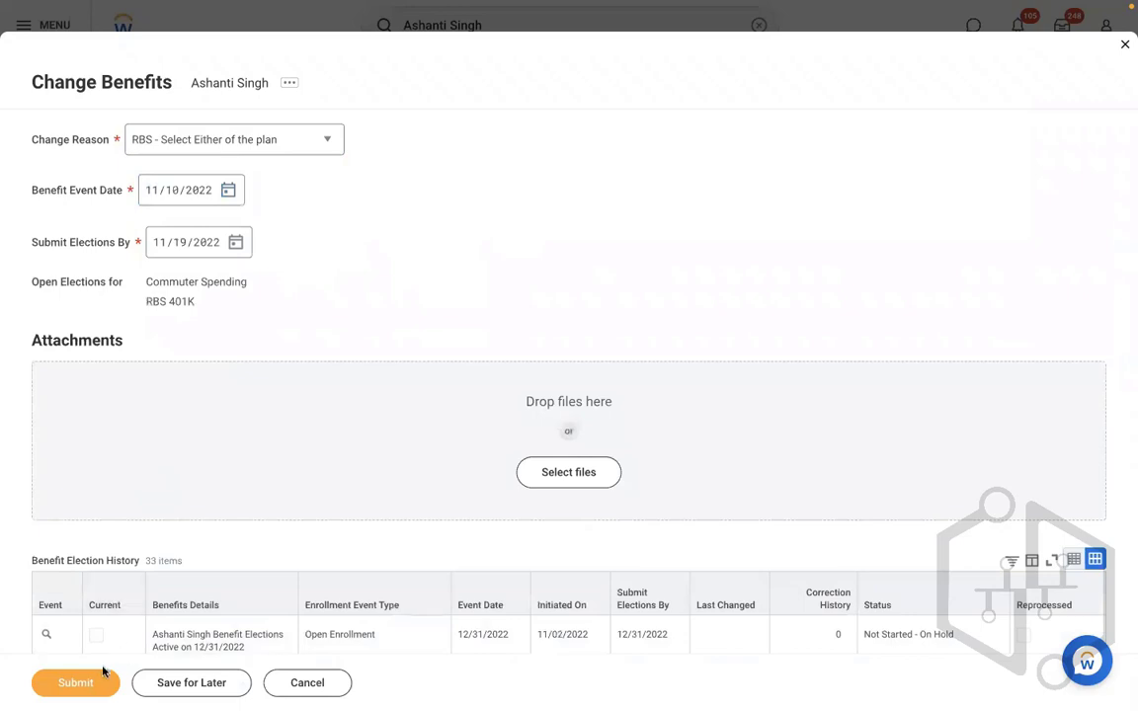
pyautogui.click(94, 676)
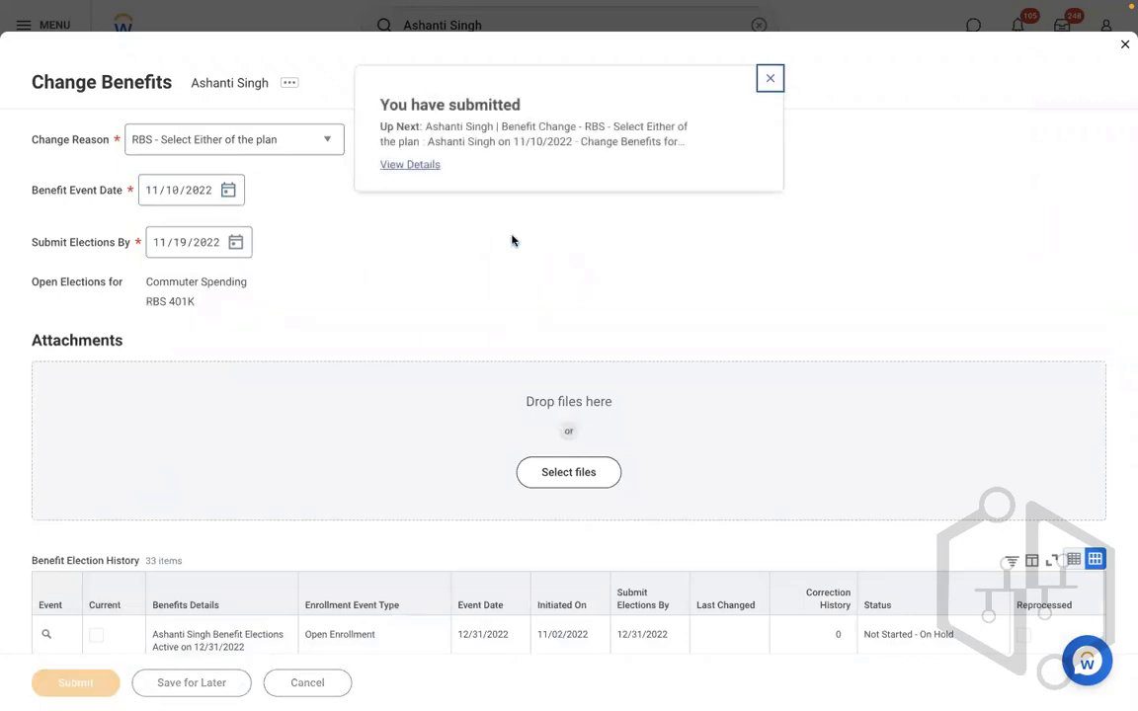
# - View the submitted event's details and open its pending election task
pyautogui.click(400, 165)
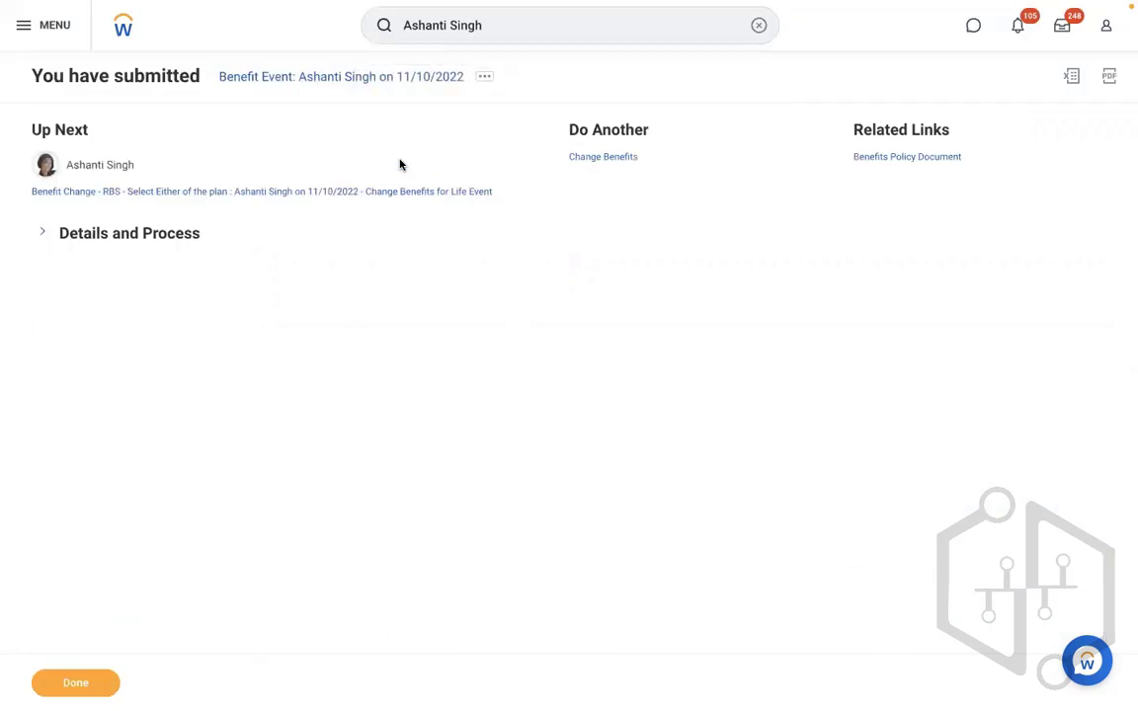
pyautogui.click(145, 233)
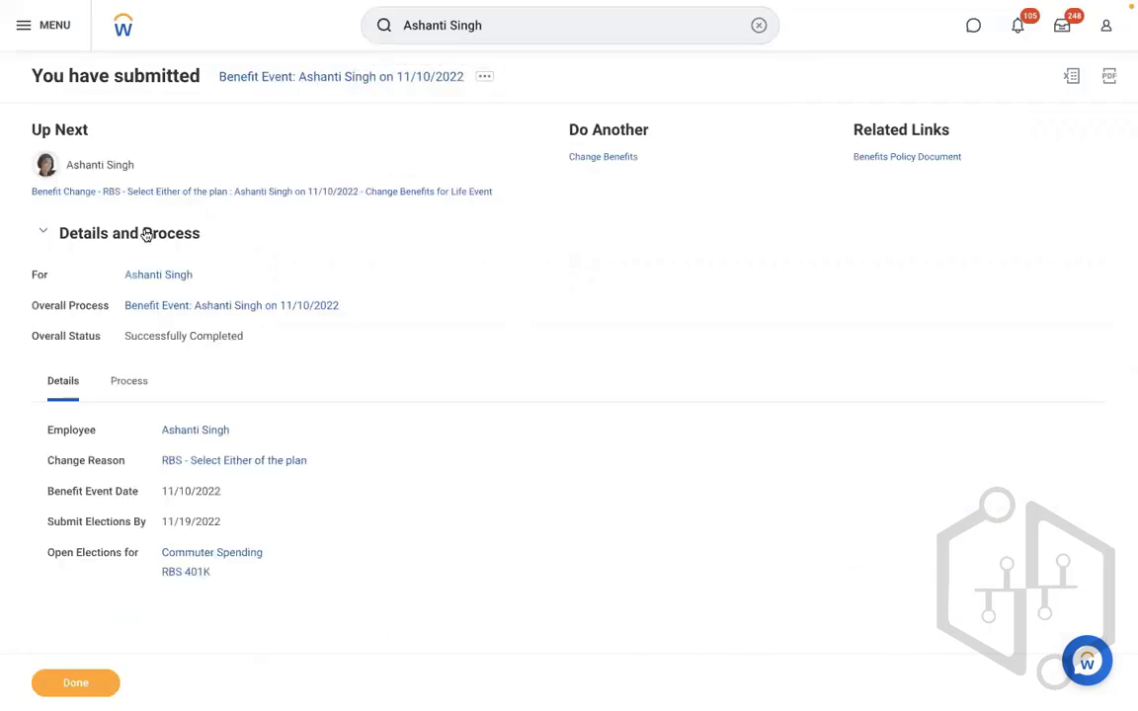
pyautogui.click(206, 276)
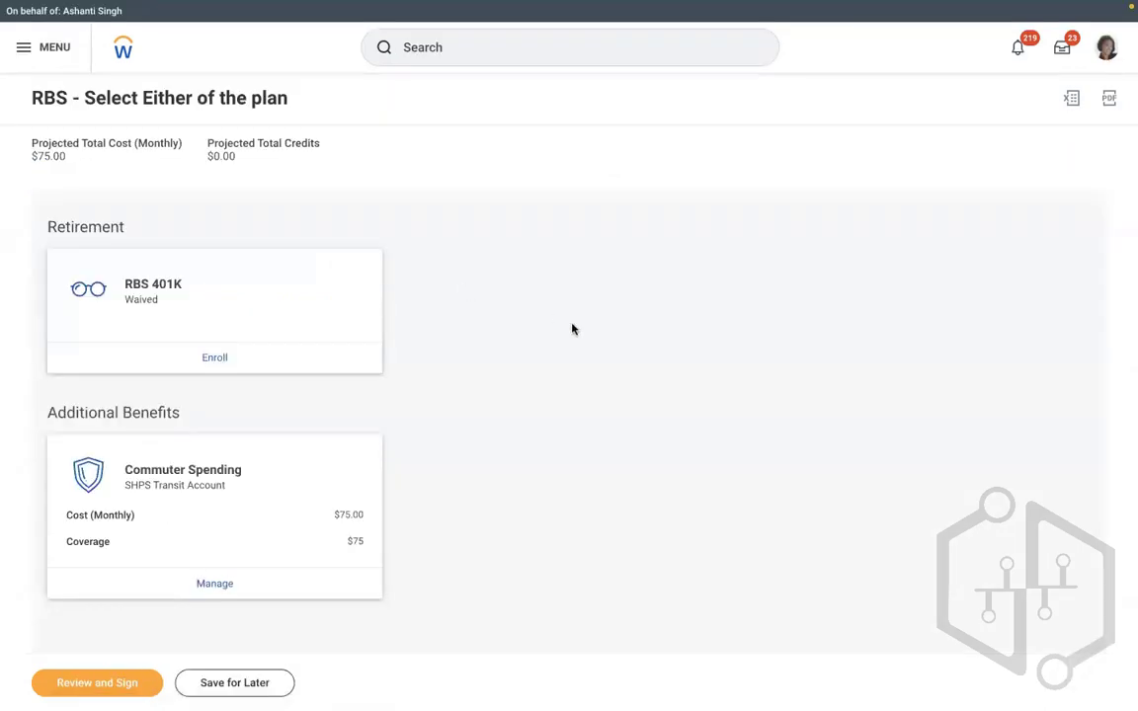
# - Elect the RBS 401K plan and edit its monthly contribution amount
pyautogui.click(209, 357)
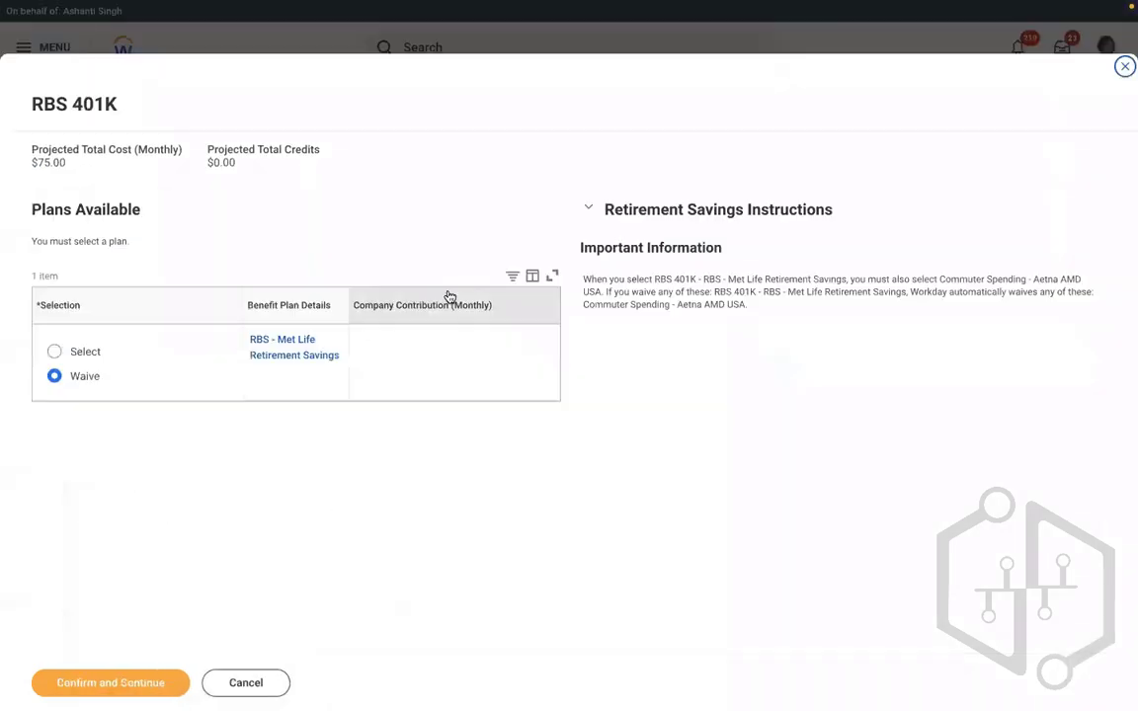
pyautogui.click(62, 352)
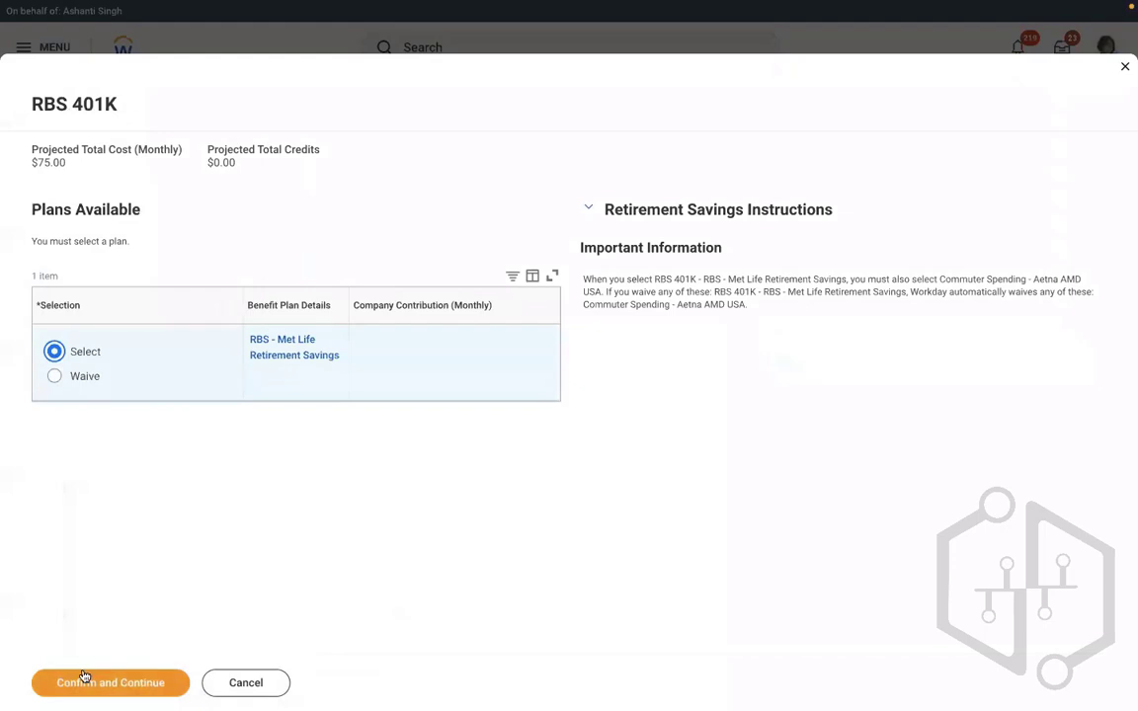
pyautogui.click(79, 682)
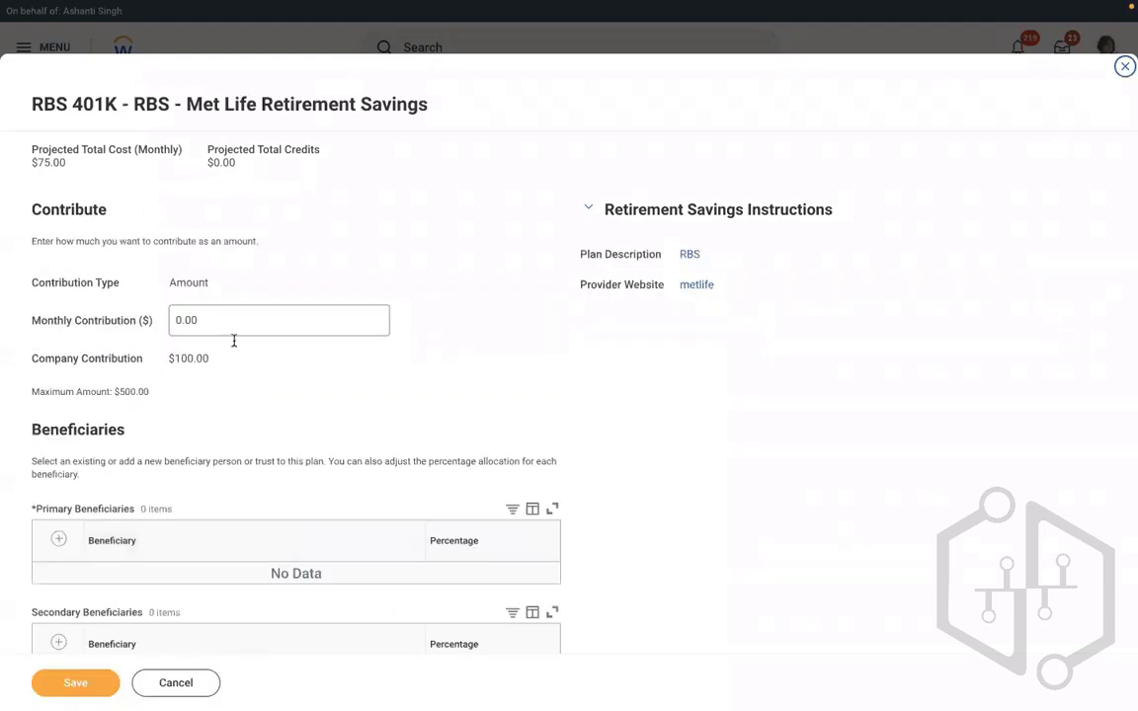
pyautogui.click(191, 323)
pyautogui.press('BackSpace')
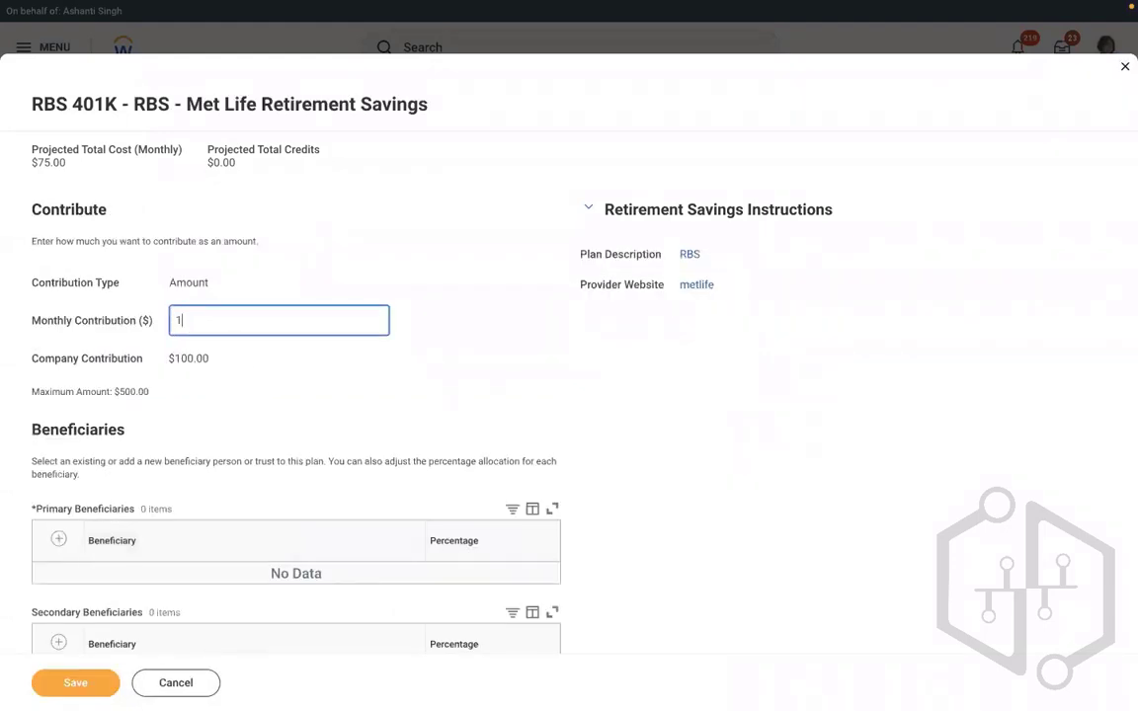
# - Add the existing person as primary beneficiary at 100% and save the 401K election
pyautogui.click(59, 540)
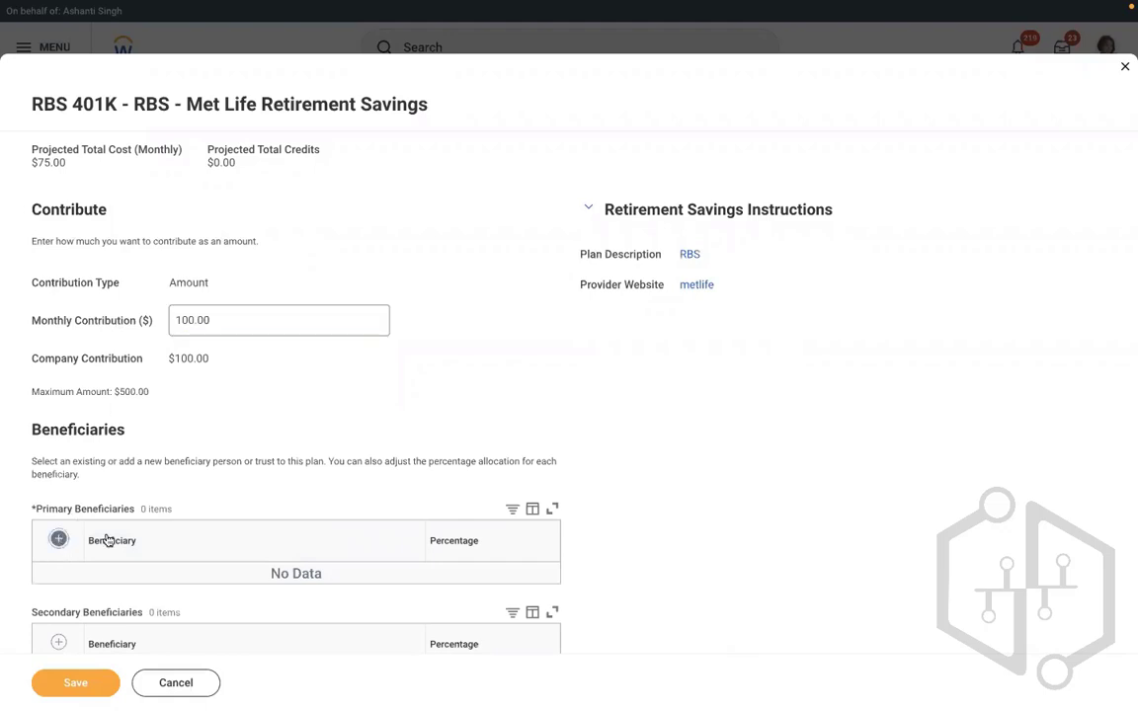
pyautogui.click(260, 585)
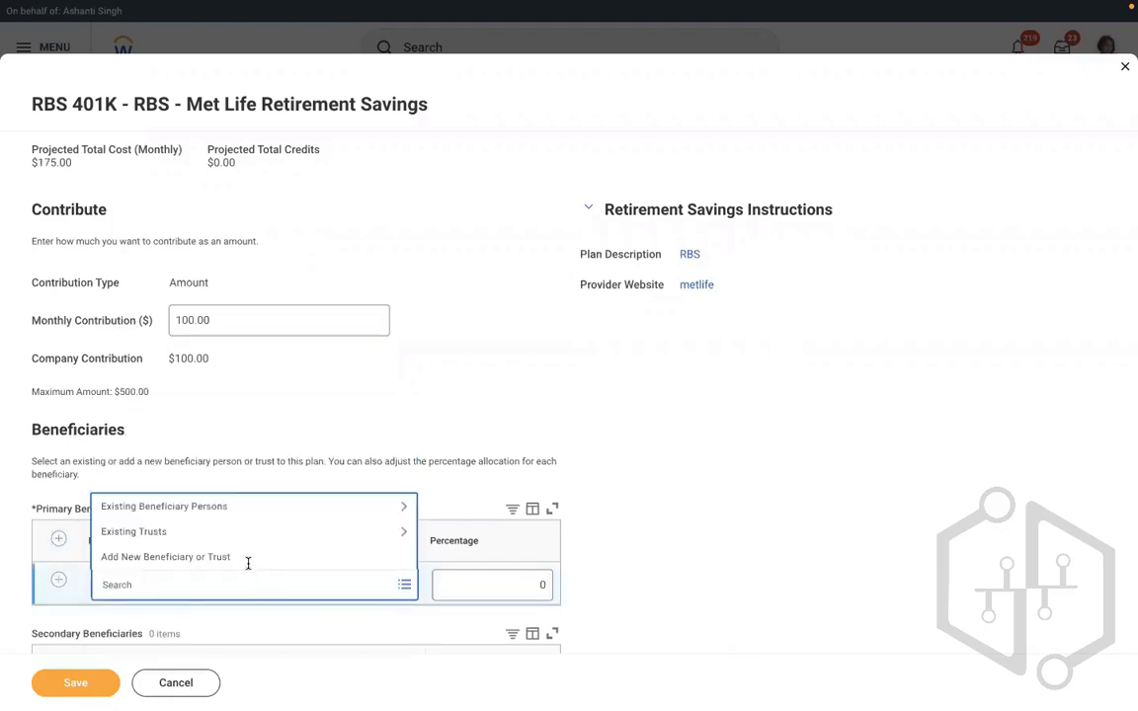
pyautogui.click(219, 513)
pyautogui.click(170, 543)
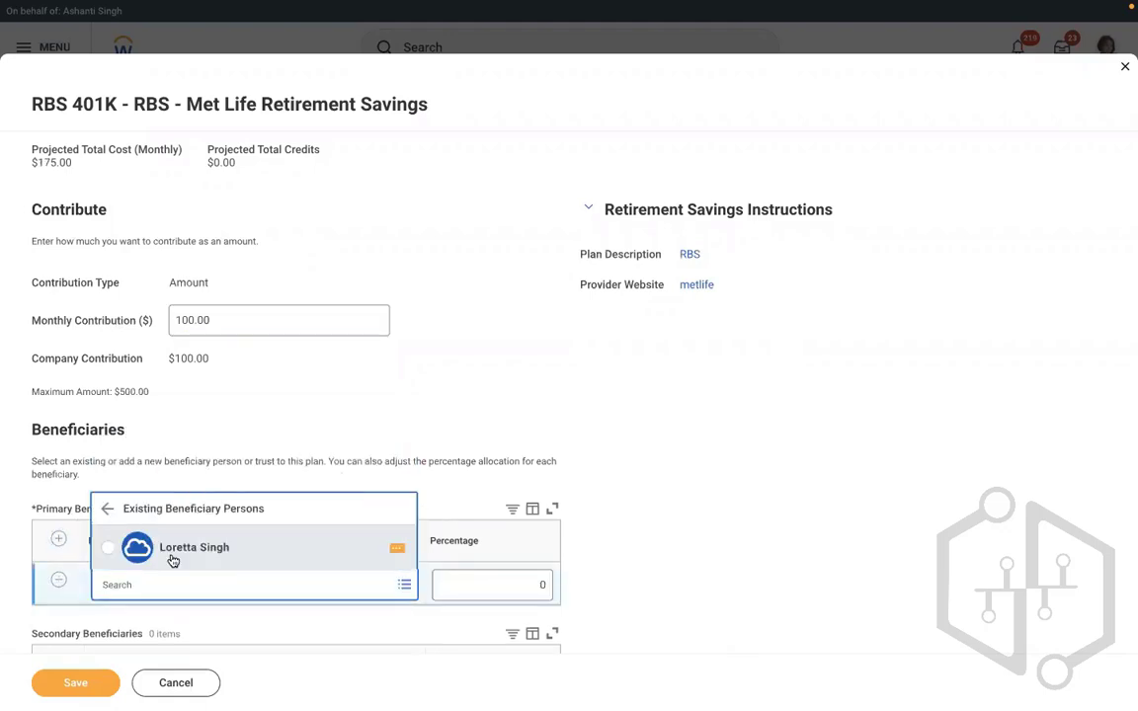
pyautogui.click(490, 574)
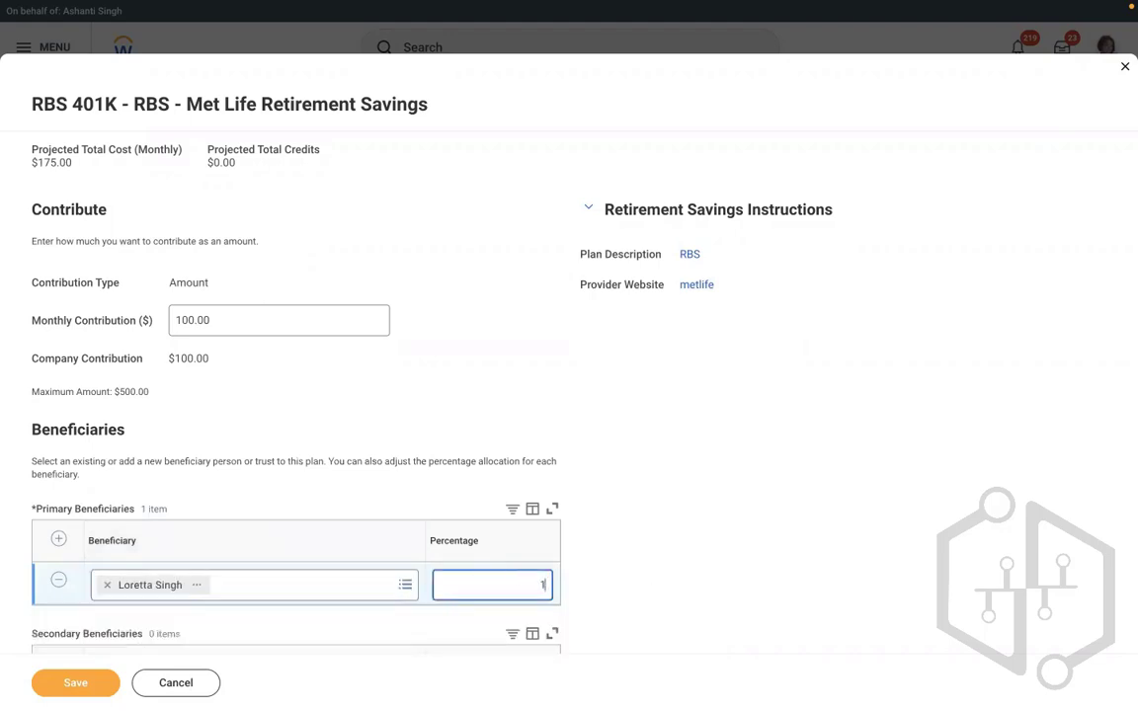
pyautogui.write('100')
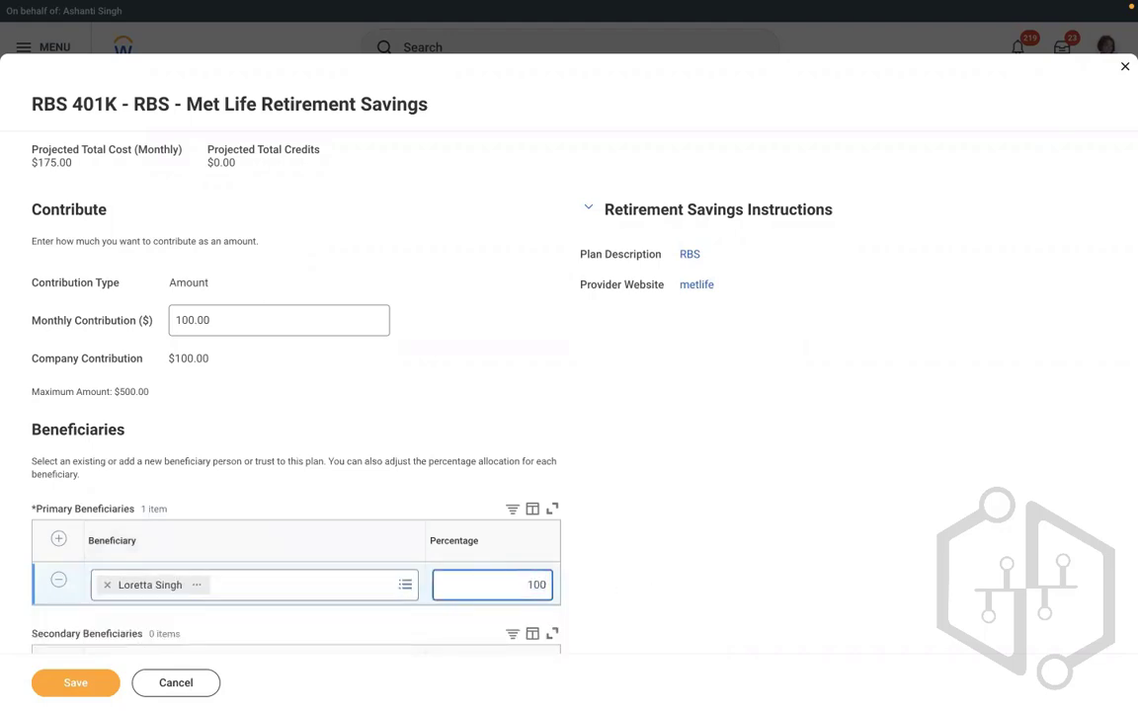
pyautogui.click(74, 682)
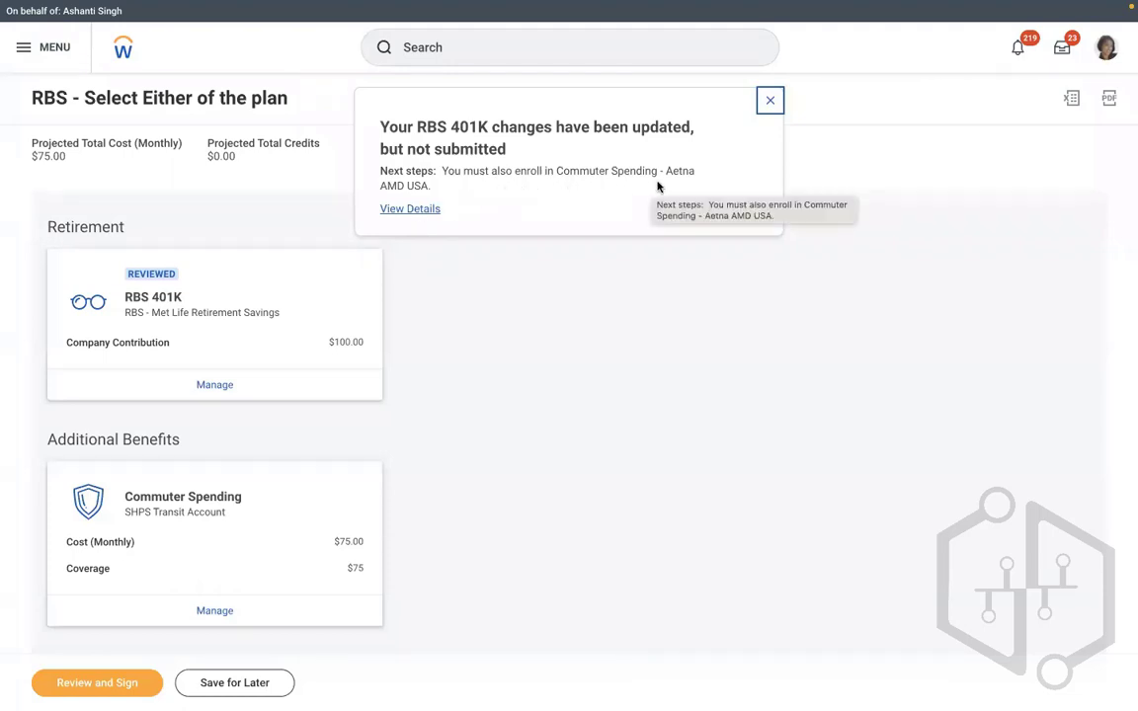
# - Check the pending 401K details and Review and Sign notice requiring Commuter Spending - Aetna AMD USA
pyautogui.click(389, 211)
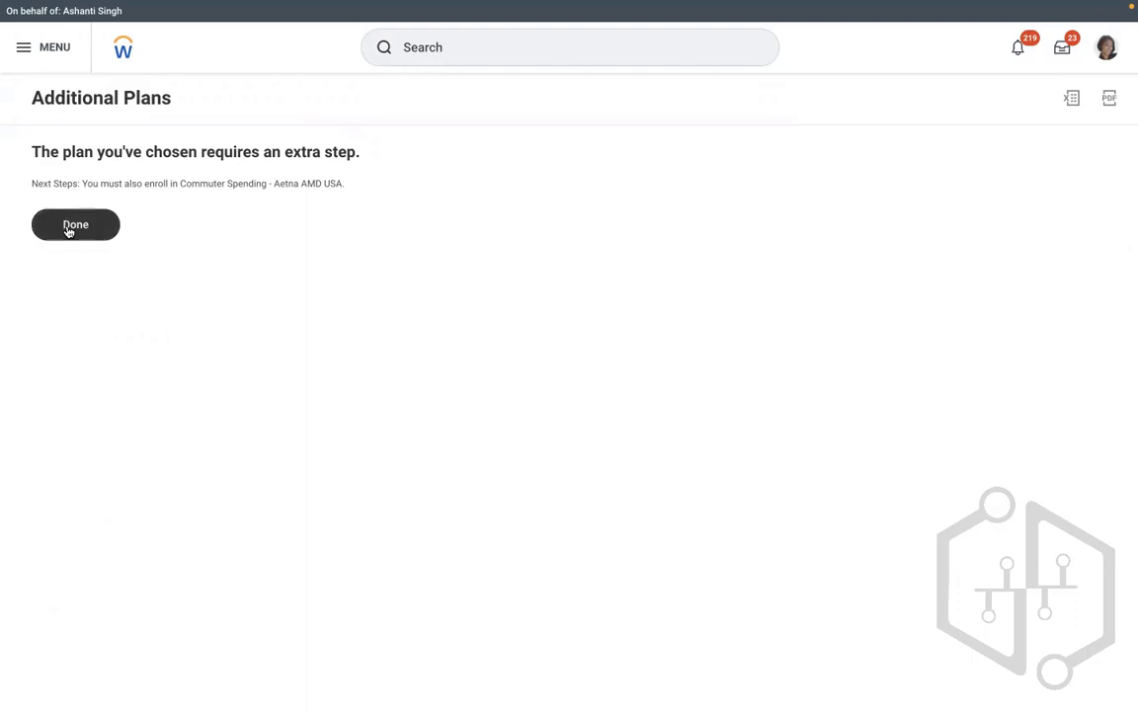
pyautogui.click(99, 231)
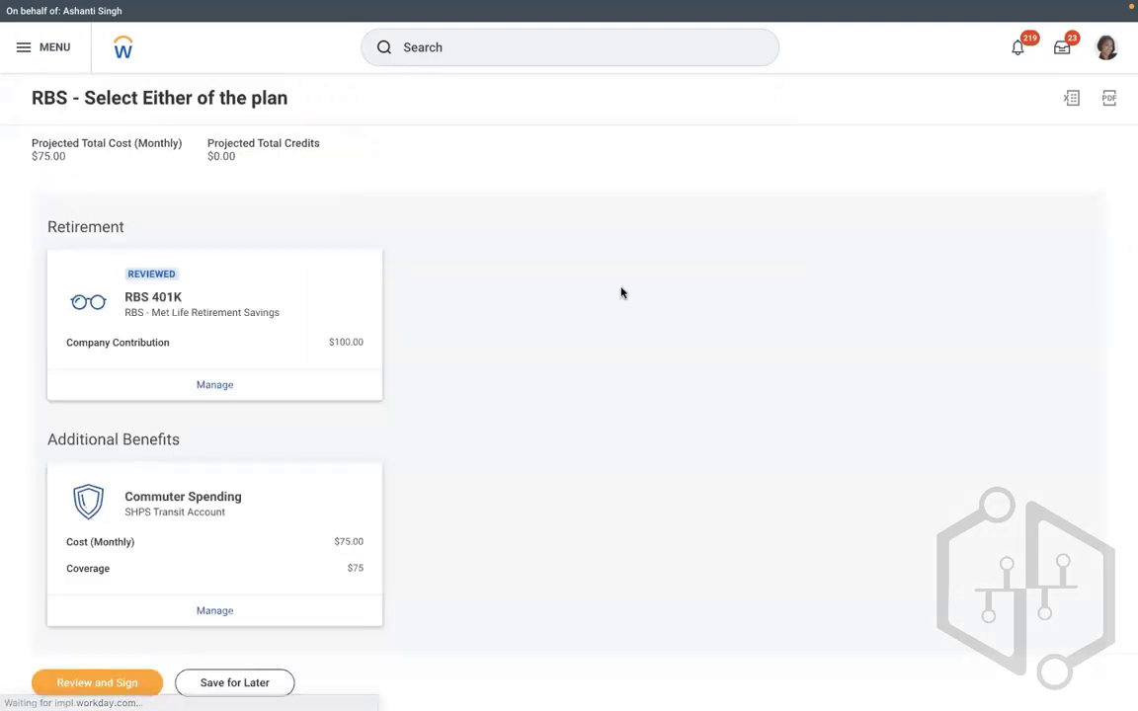
pyautogui.scroll(-1, 621, 292)
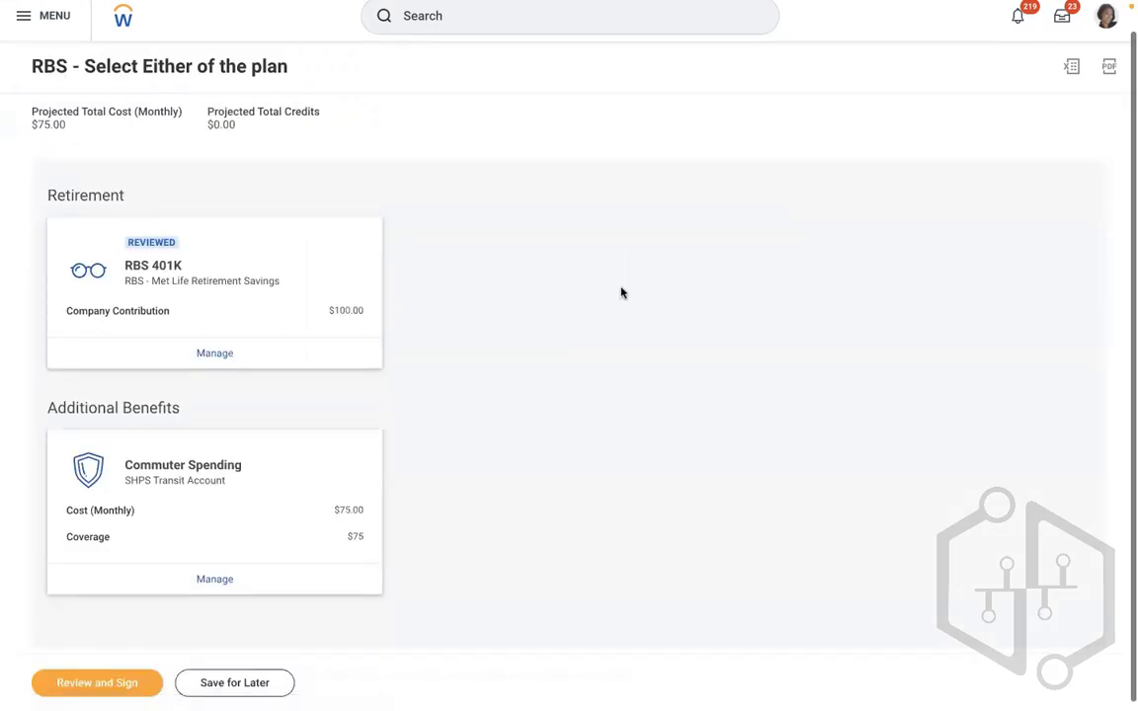
pyautogui.click(112, 684)
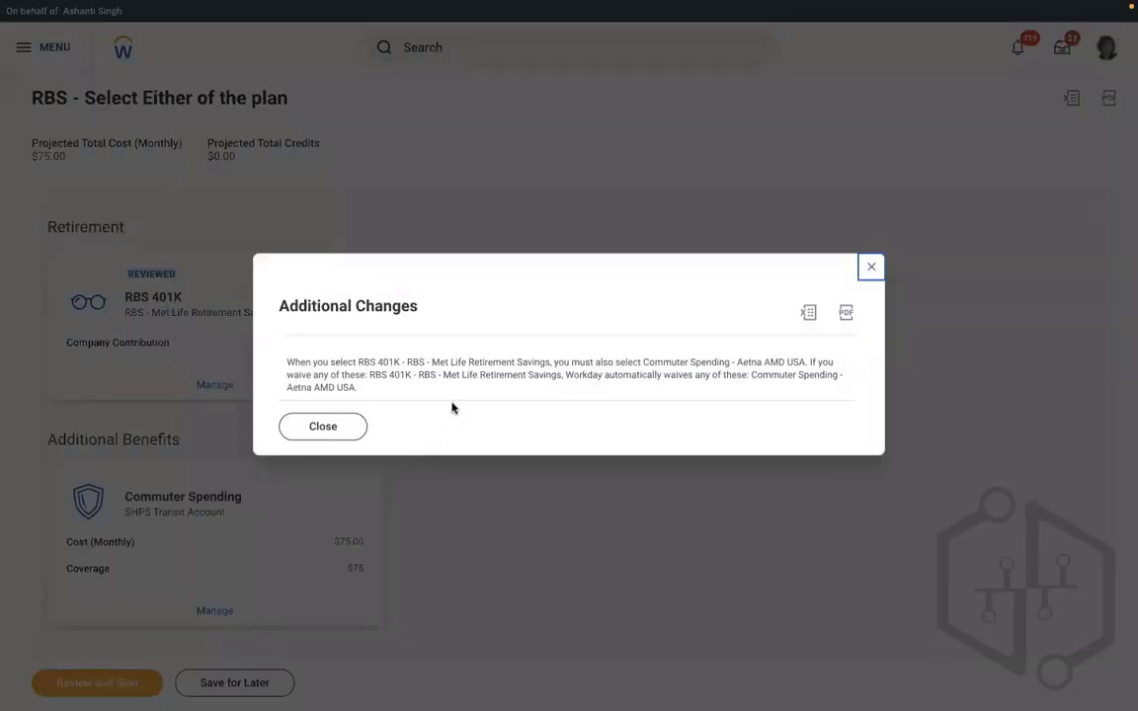
pyautogui.moveTo(358, 363); pyautogui.dragTo(720, 402)
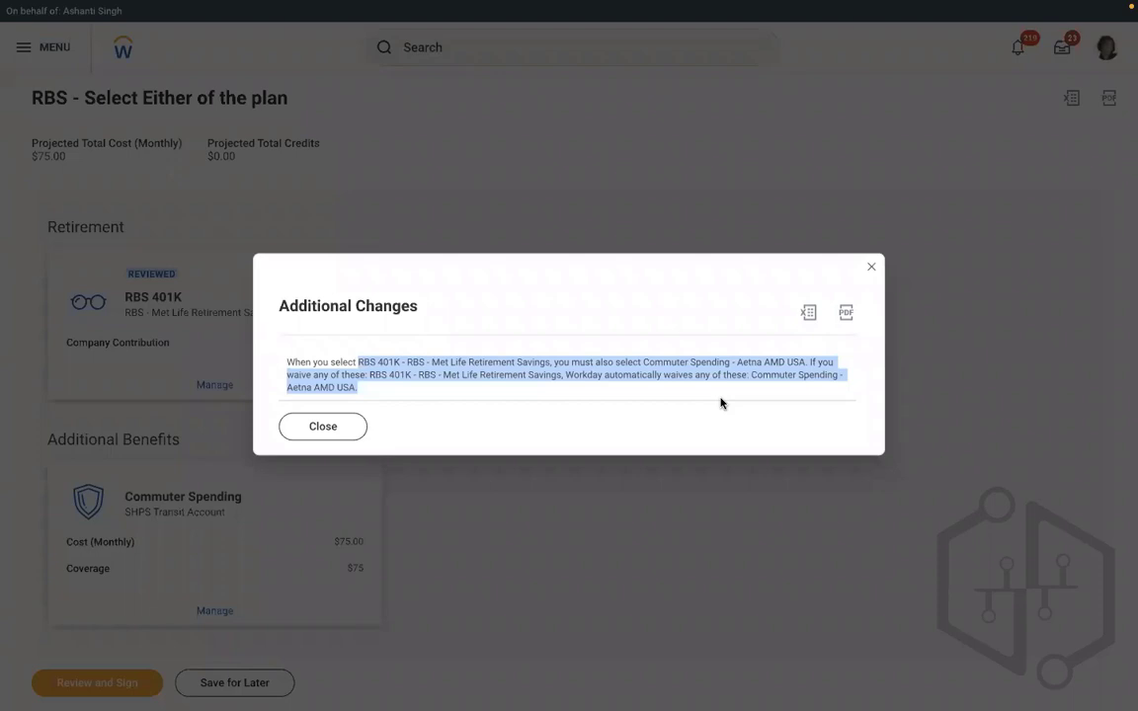
pyautogui.click(868, 269)
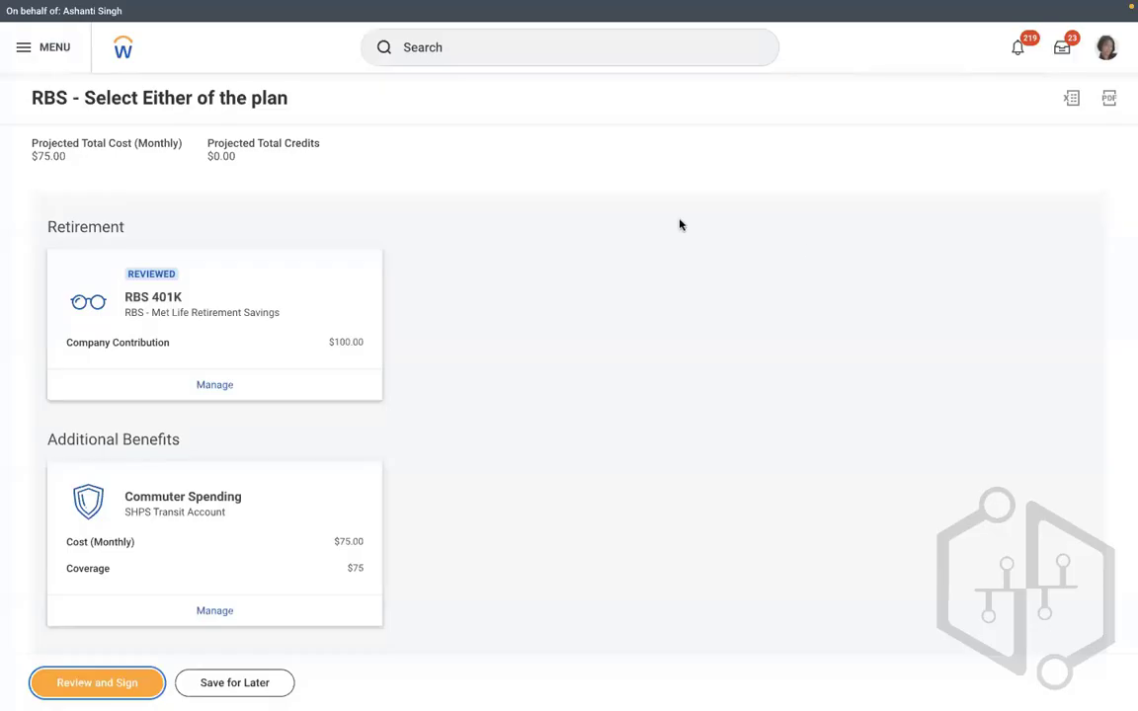
pyautogui.hotkey('ctrl', 'Left')
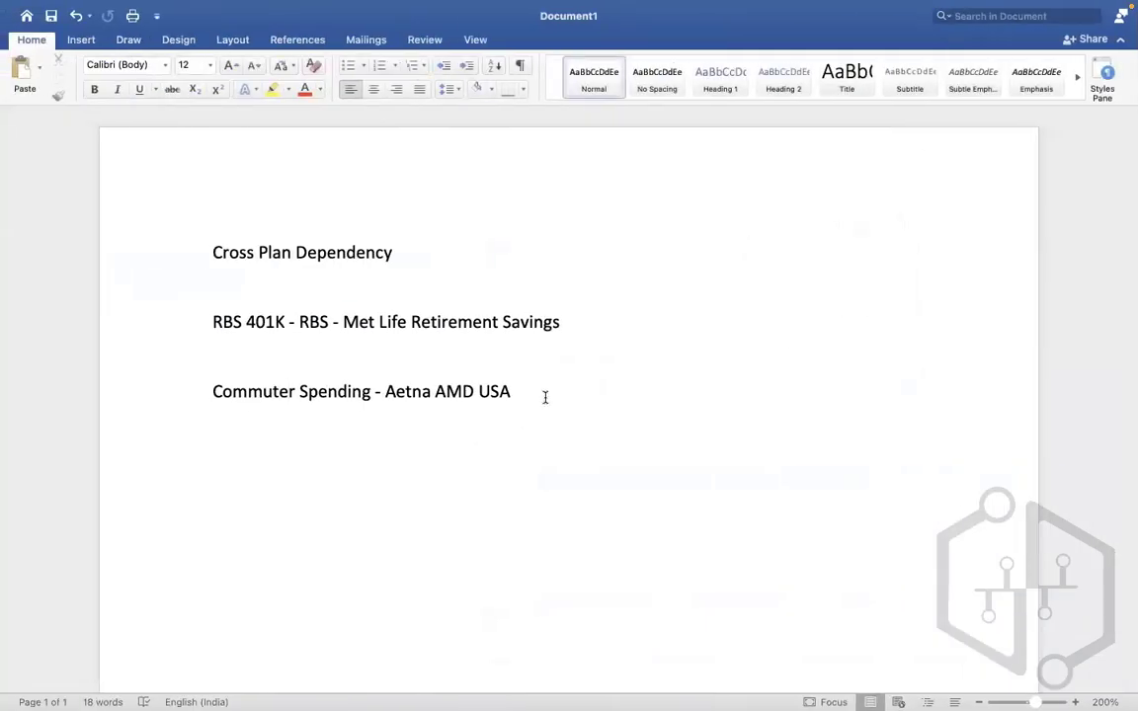
# - Type 'Enrollment Instructions' below the Commuter Spending line and correct it to 'Enrolment Instructions'
pyautogui.click(547, 396)
pyautogui.press('Return')
pyautogui.press('Return')
pyautogui.write('Enrollment Instru')
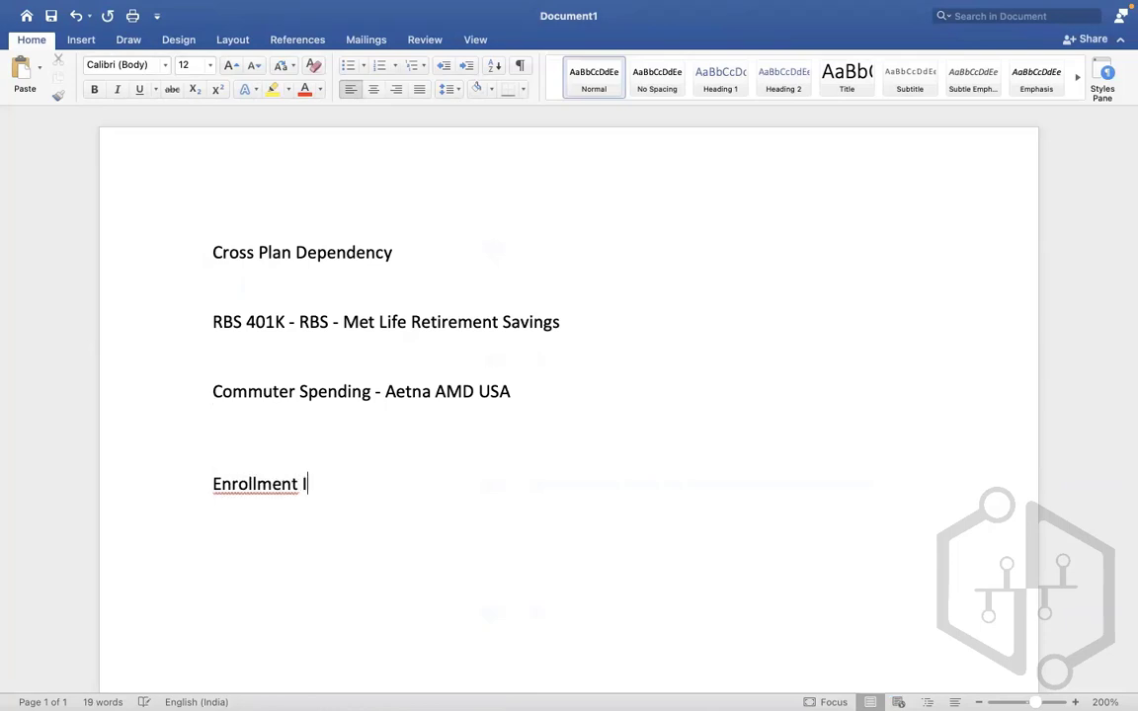
pyautogui.write('ctions')
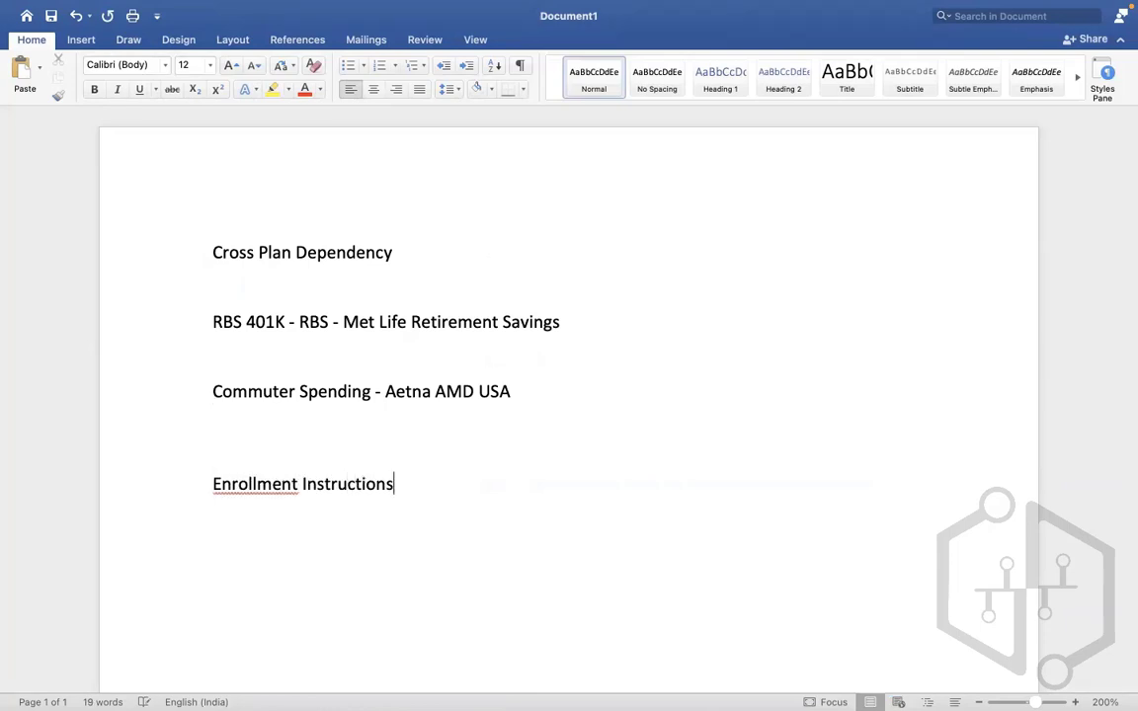
pyautogui.rightClick(255, 483)
pyautogui.click(329, 461)
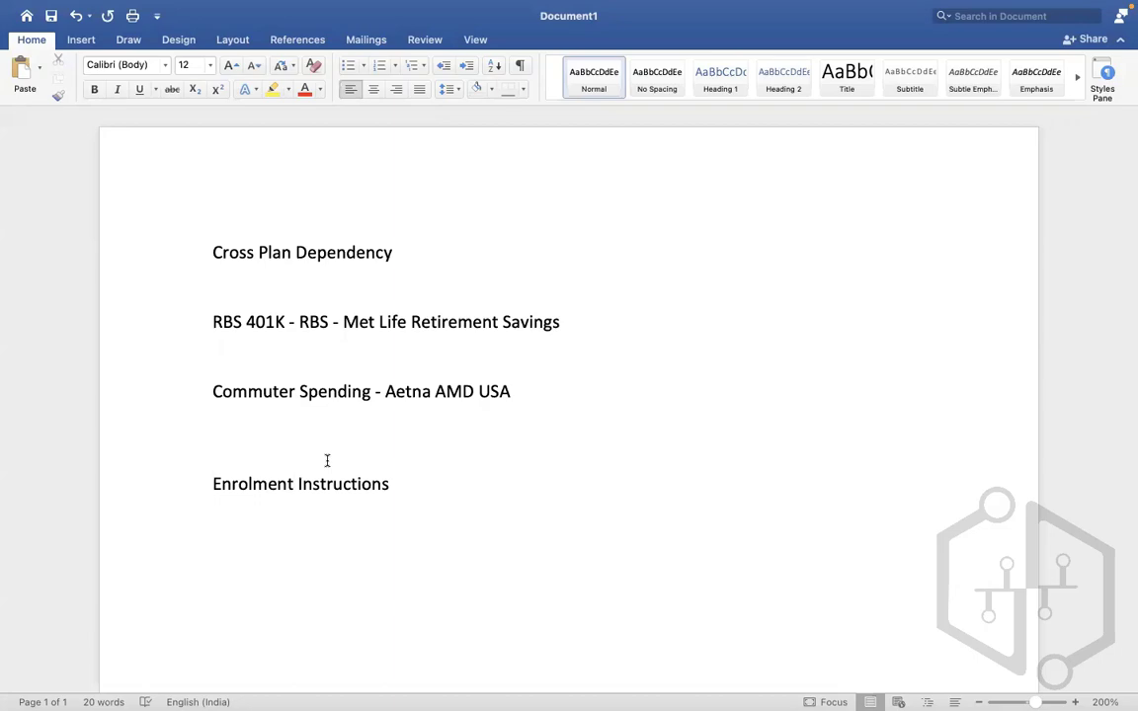
pyautogui.click(526, 432)
pyautogui.hotkey('ctrl', 'Right')
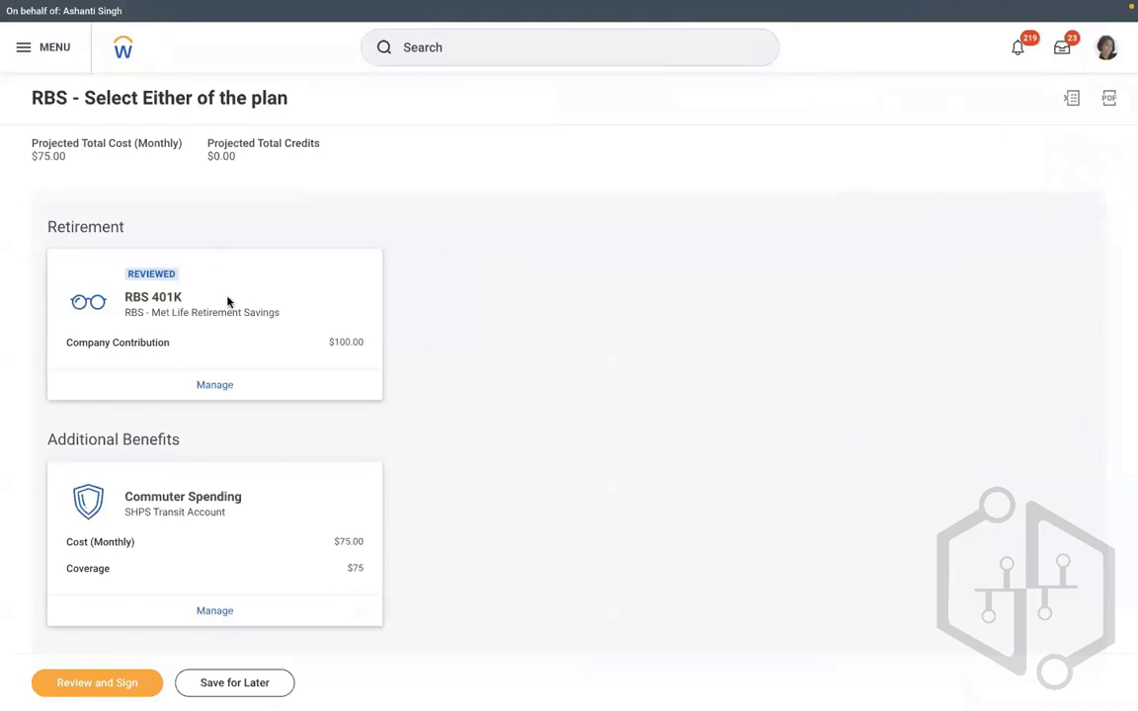
# - Run the Stop Proxy task from search and confirm ending the proxy session
pyautogui.click(436, 60)
pyautogui.write('stop p')
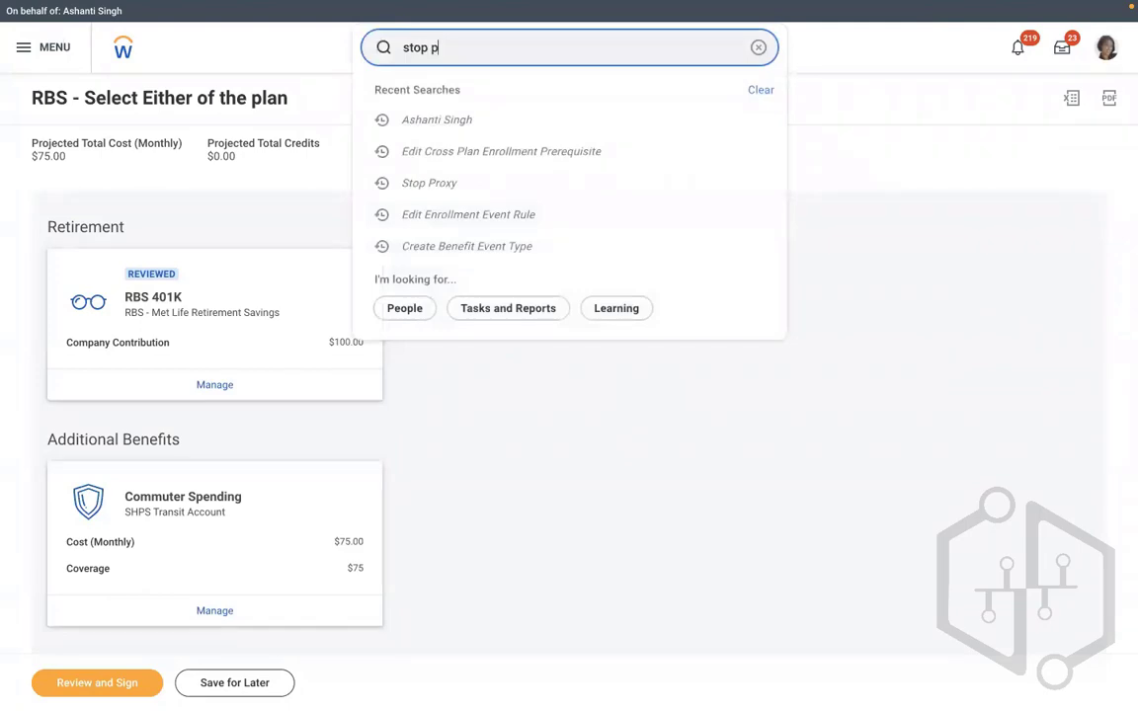
pyautogui.write('roxy')
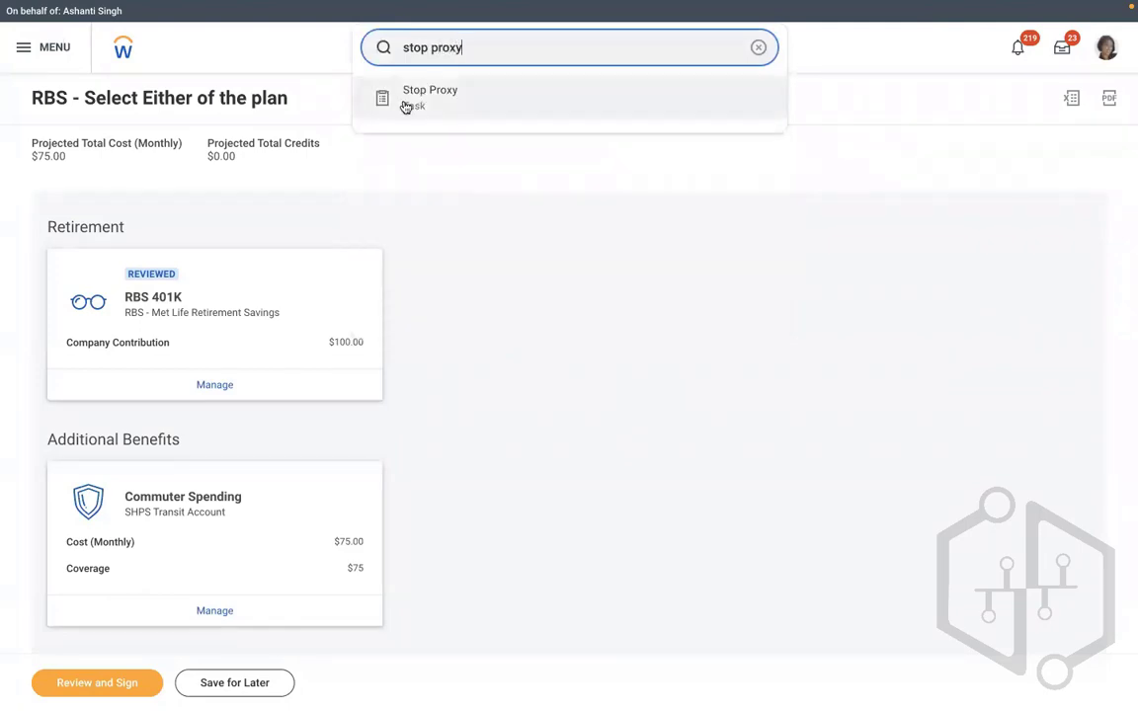
pyautogui.click(406, 104)
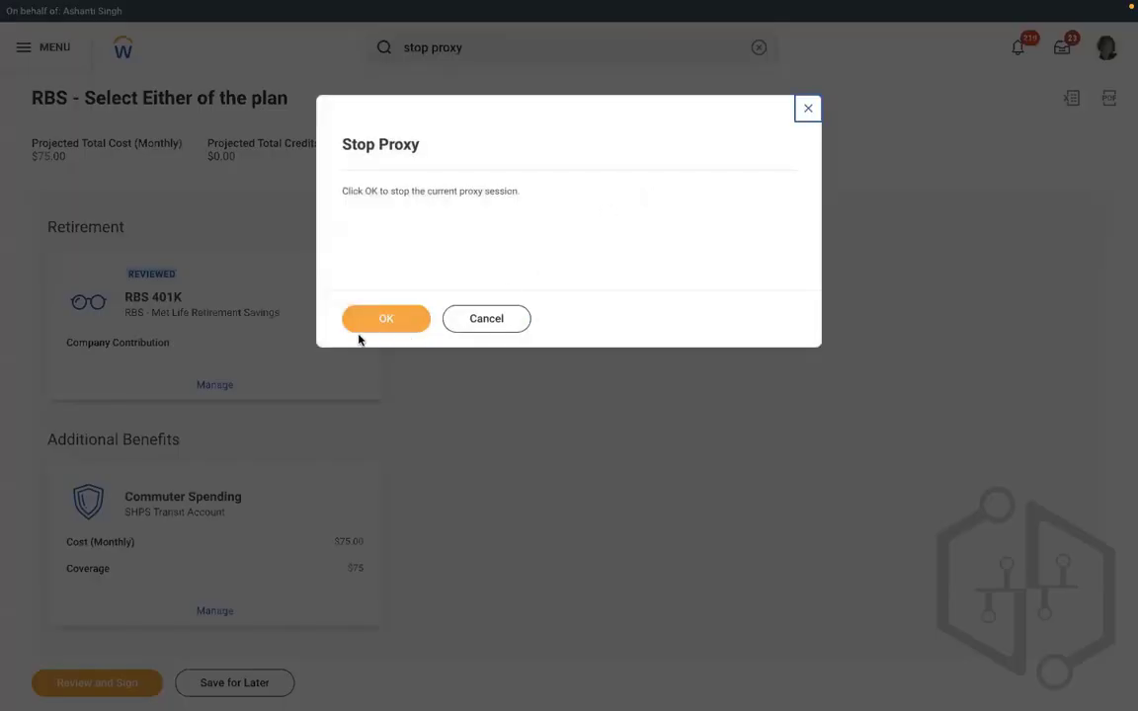
pyautogui.click(368, 319)
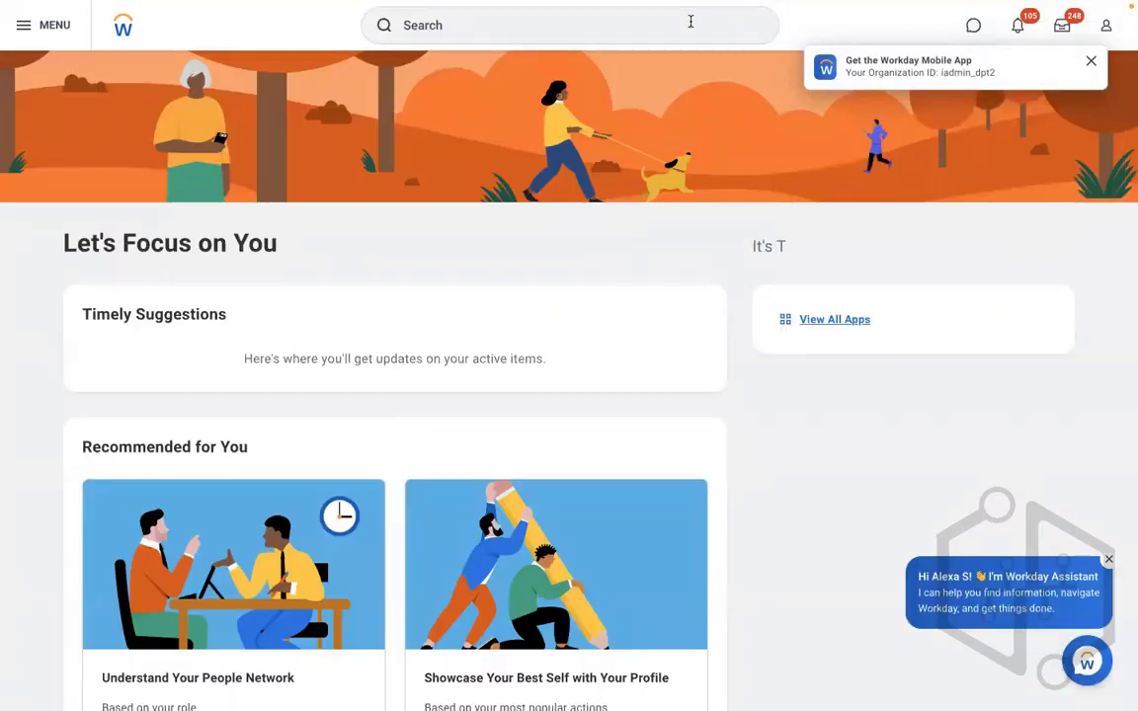
# - Open Maintain Enrollment Instructions via 'maintain enroll ist' search with General Enrollment Sections selected
pyautogui.click(691, 21)
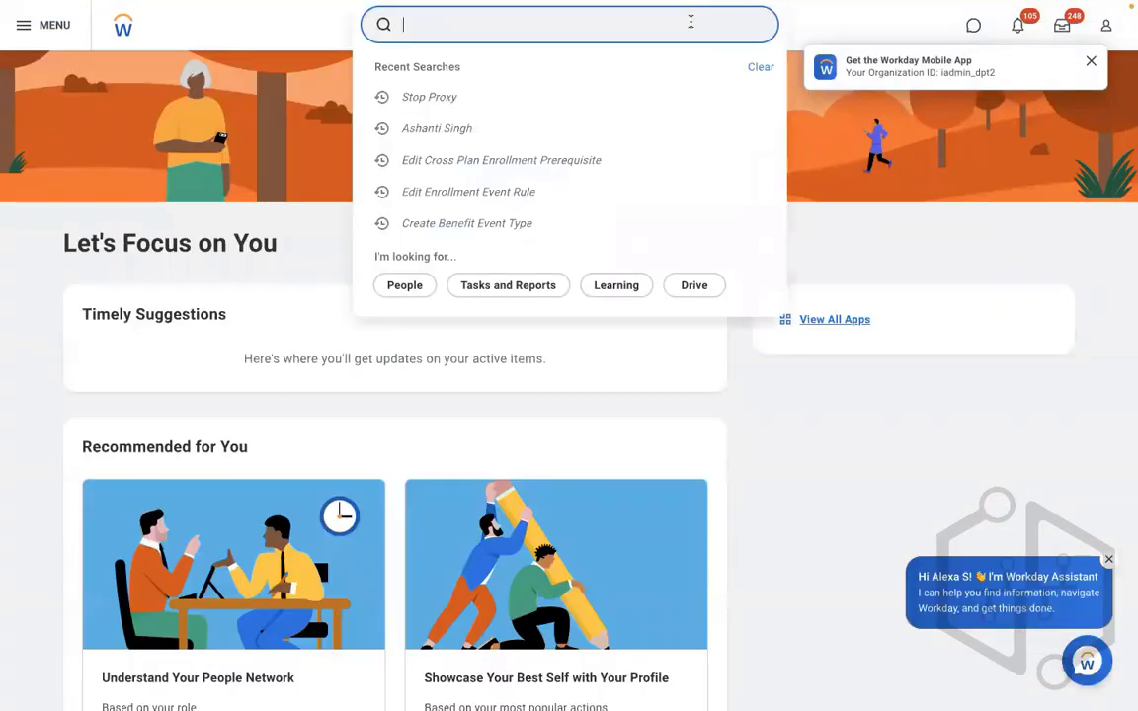
pyautogui.write('maintain enro')
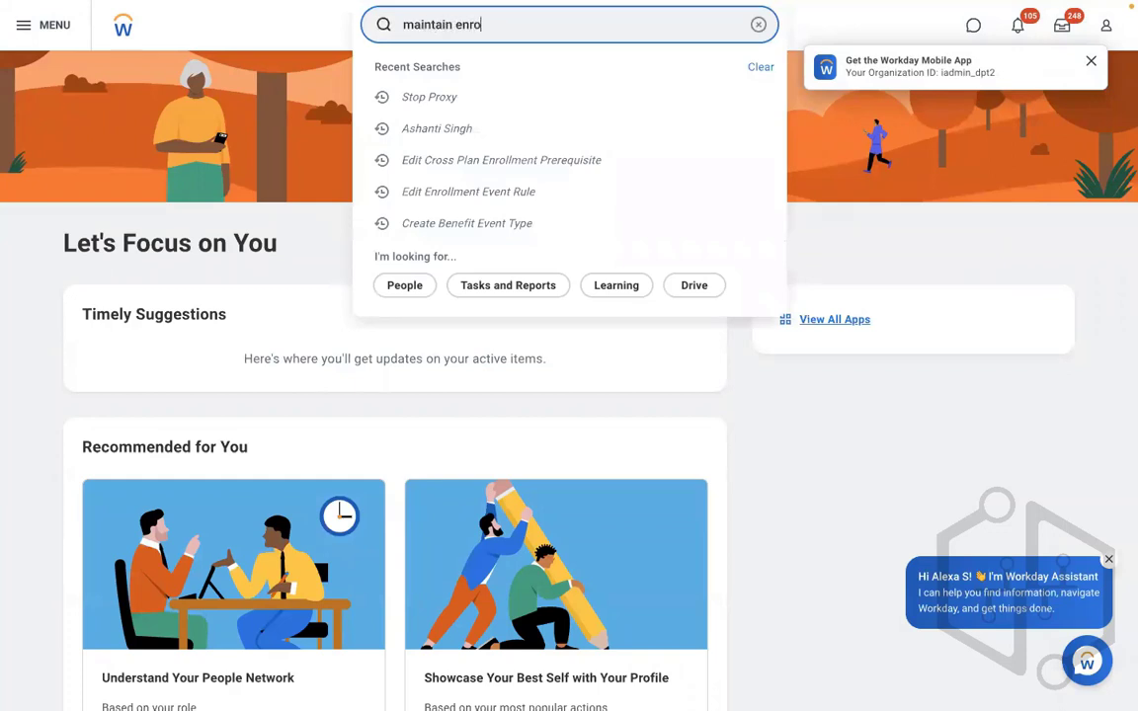
pyautogui.write('ll ist')
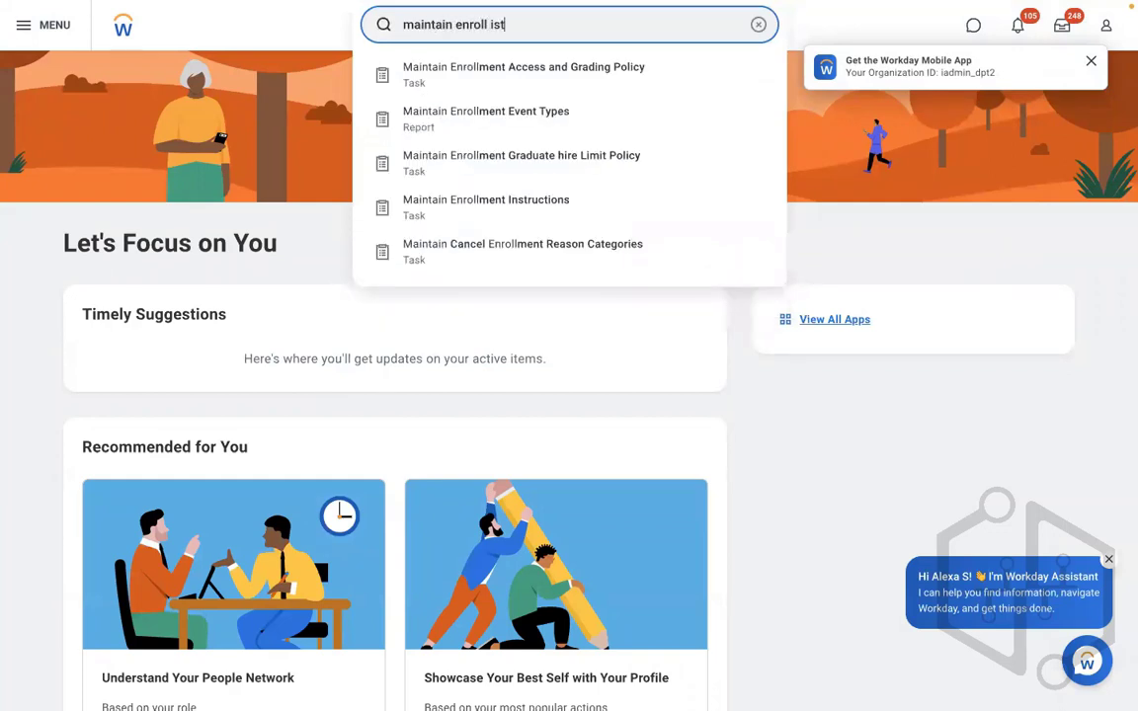
pyautogui.click(486, 200)
pyautogui.click(650, 200)
pyautogui.click(601, 255)
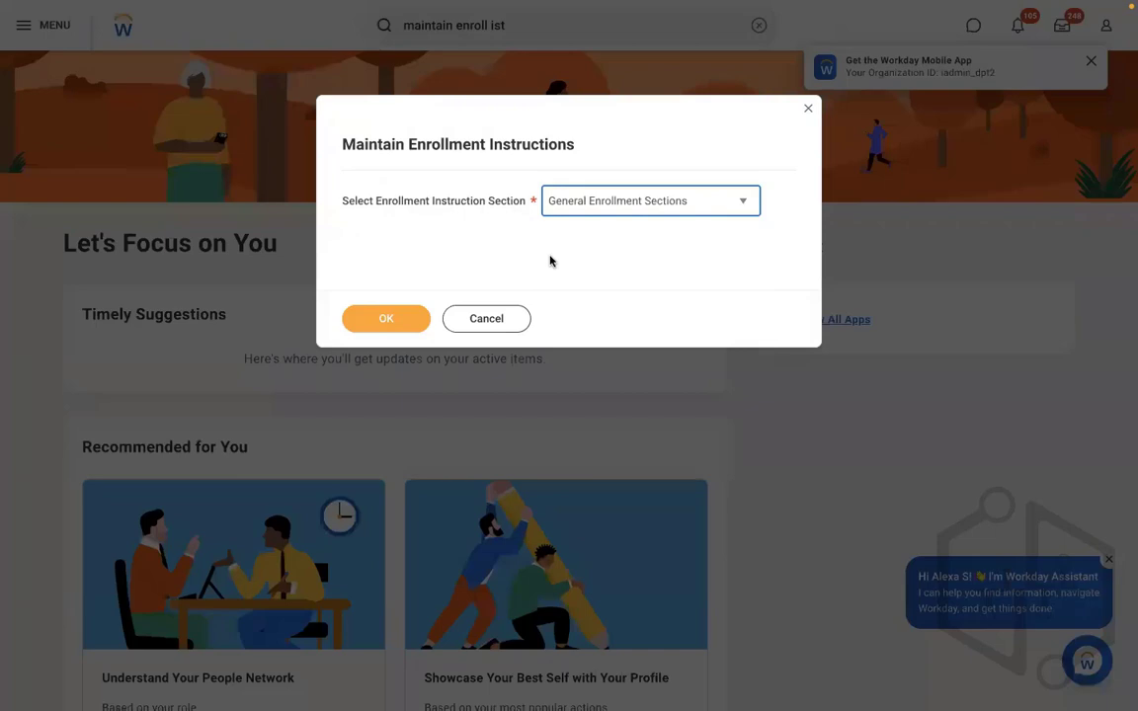
pyautogui.click(366, 325)
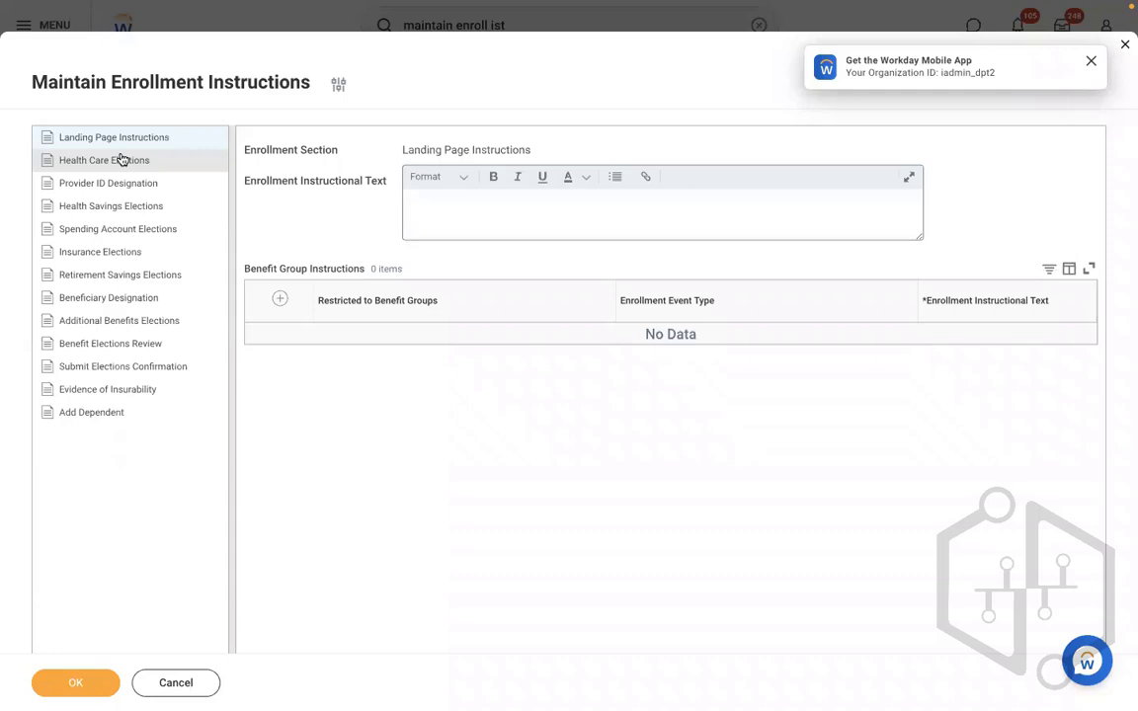
# - Add a new row under Retirement Savings Elections and search its benefit groups for 'US'
pyautogui.click(103, 276)
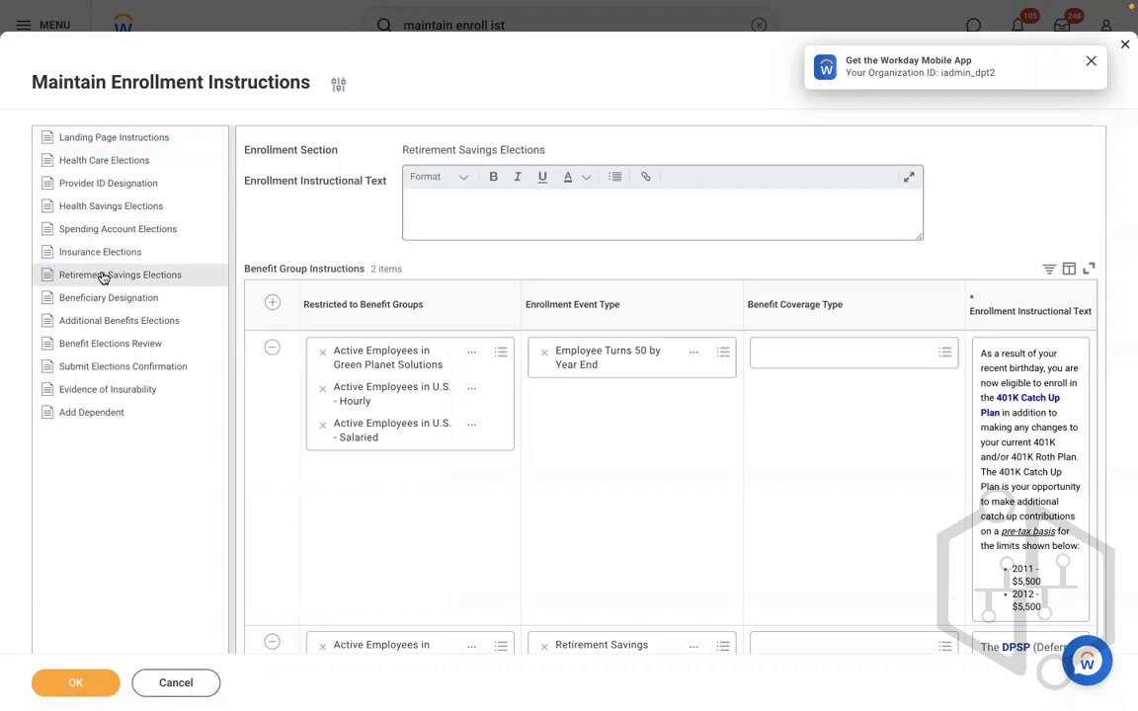
pyautogui.click(271, 304)
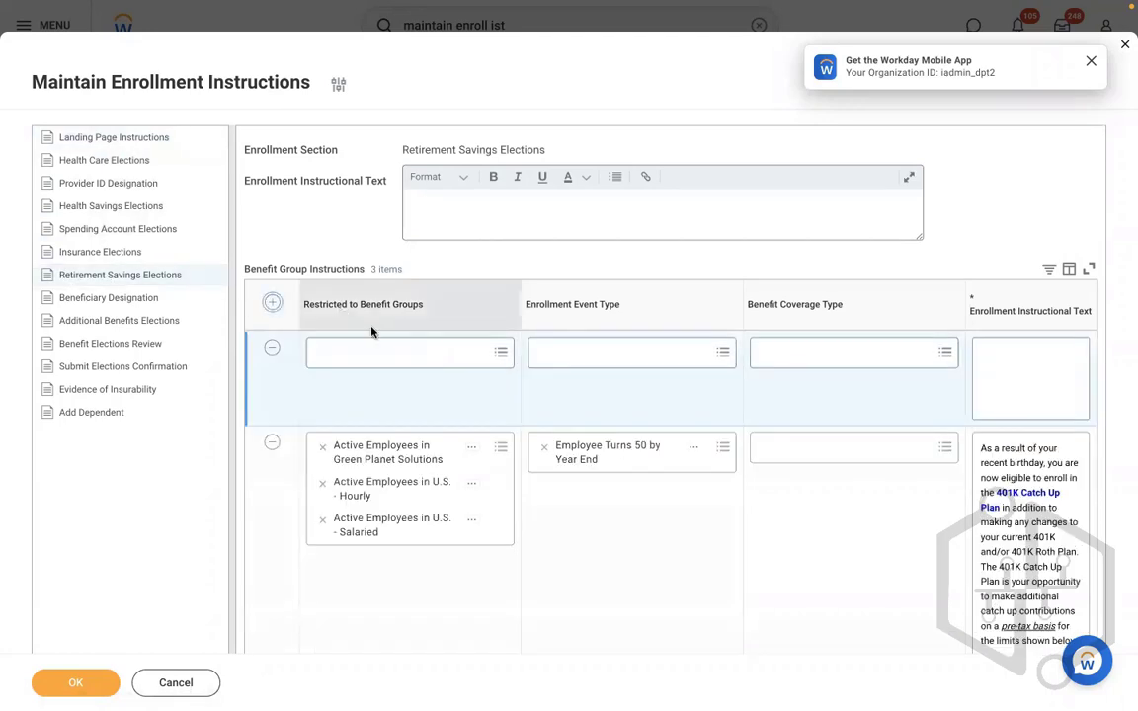
pyautogui.click(357, 359)
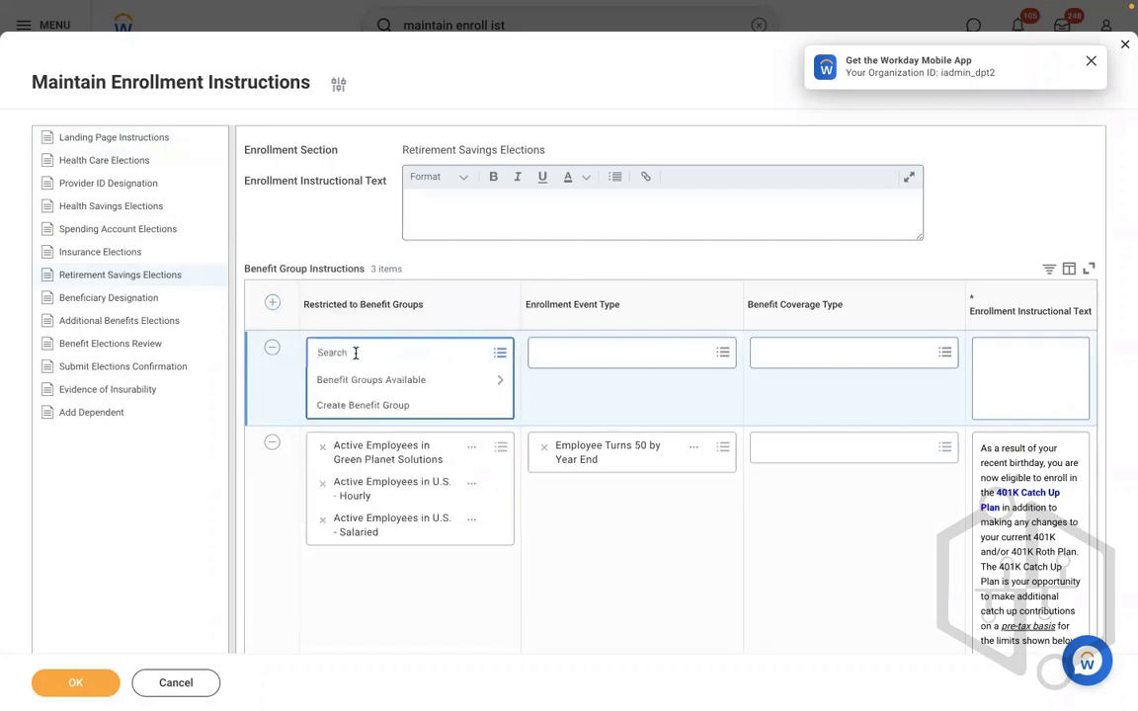
pyautogui.write('US')
pyautogui.press('Return')
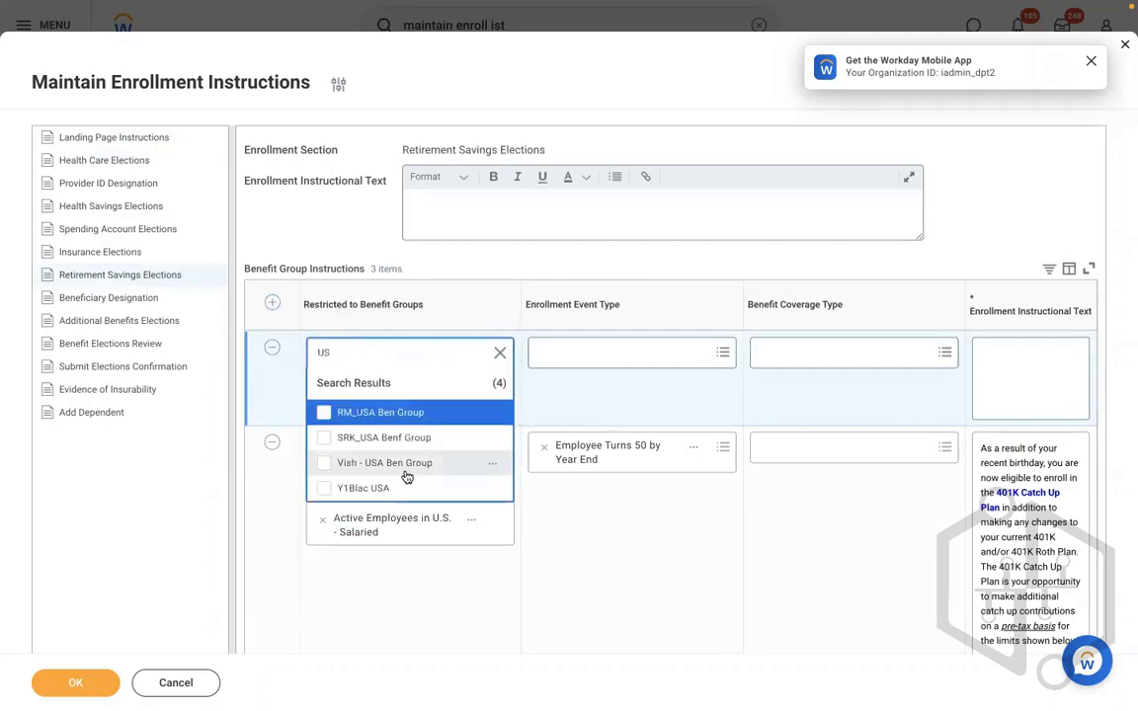
# - Browse the full benefit group list around the Active Employees in U.S. groups
pyautogui.click(500, 353)
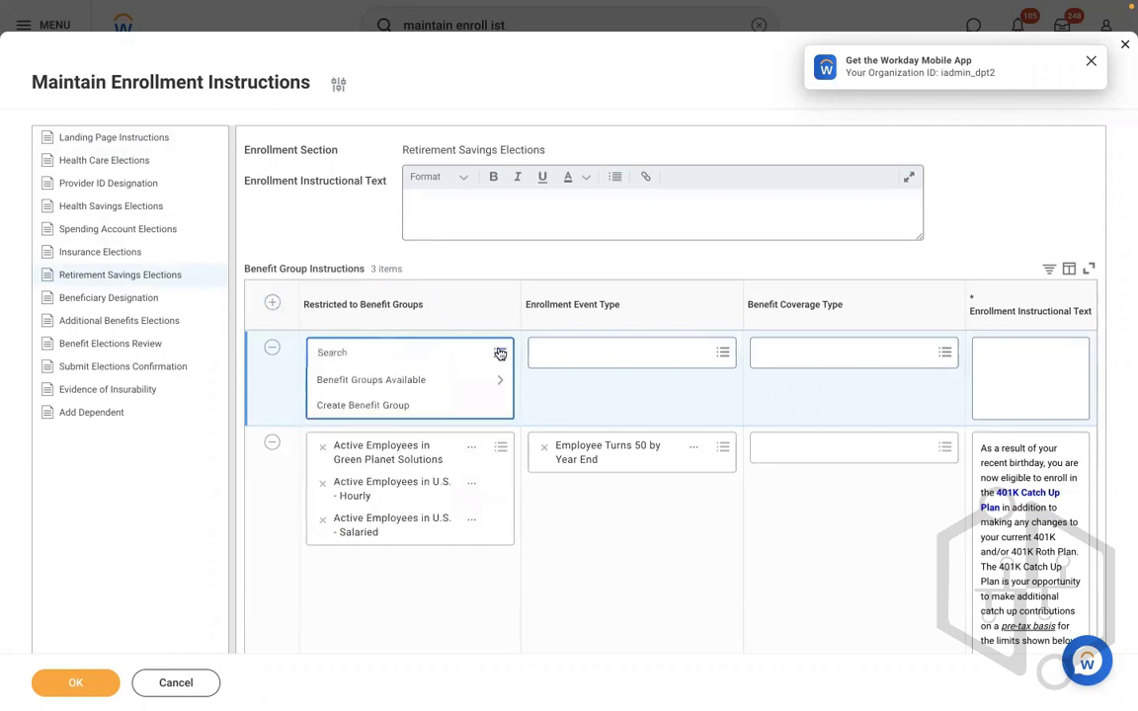
pyautogui.click(431, 384)
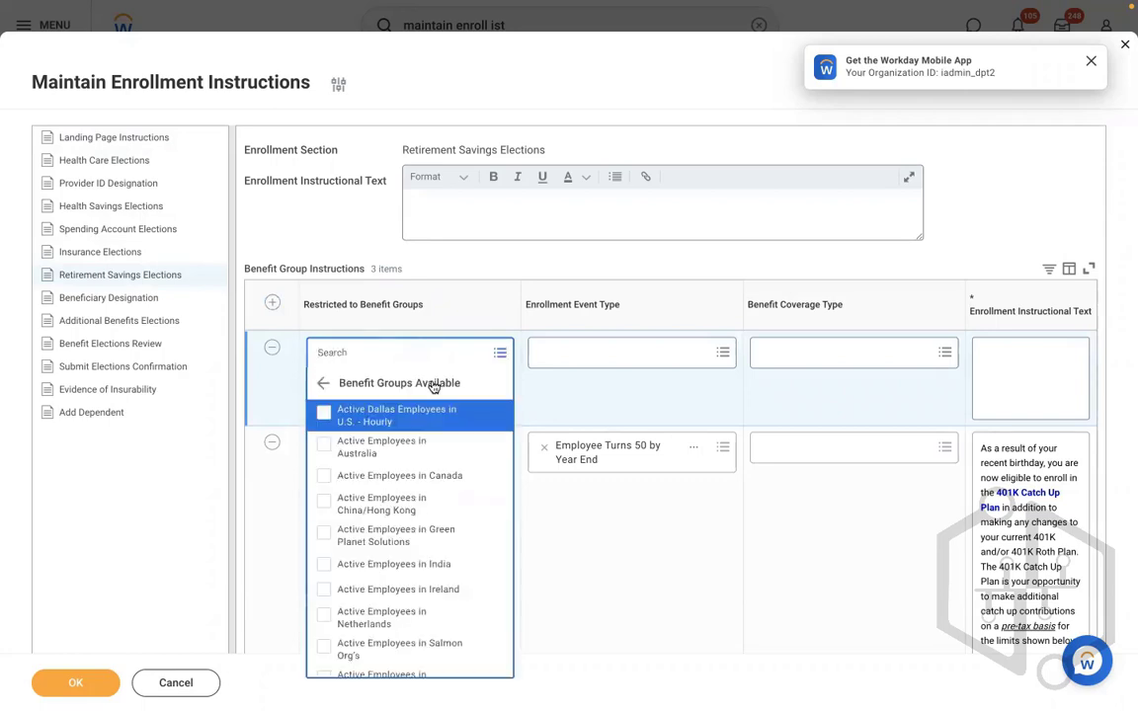
pyautogui.press('Up')
pyautogui.press('Up')
pyautogui.press('Up')
pyautogui.press('Up')
pyautogui.press('Up')
pyautogui.press('Up')
pyautogui.press('Up')
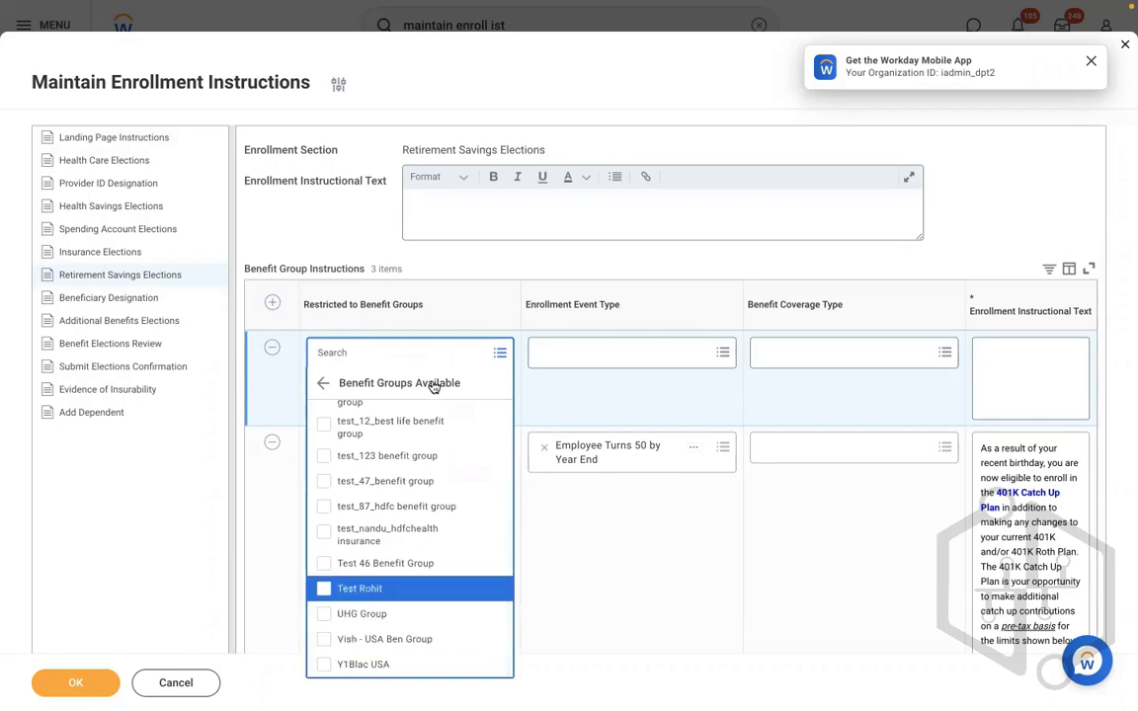
pyautogui.press('Up')
pyautogui.press('Up')
pyautogui.press('Up')
pyautogui.press('Up')
pyautogui.press('Up')
pyautogui.press('Up')
pyautogui.press('Up')
pyautogui.press('Up')
pyautogui.press('Up')
pyautogui.press('Up')
pyautogui.press('Up')
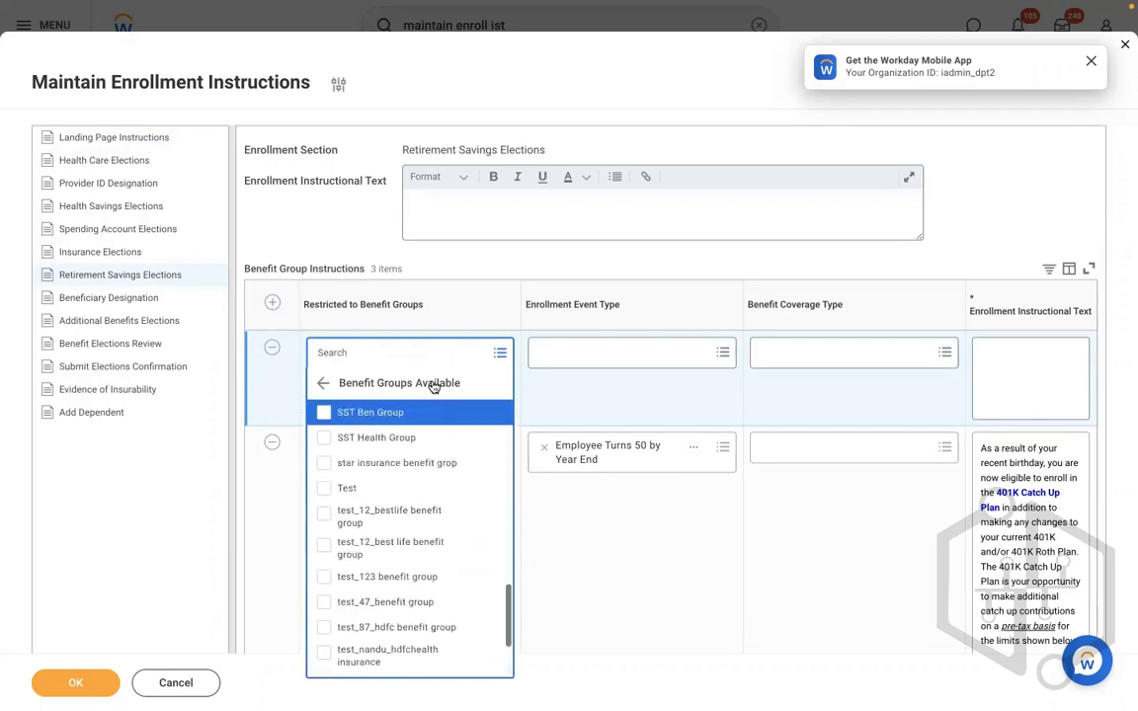
pyautogui.press('Up')
pyautogui.press('Up')
pyautogui.press('Up')
pyautogui.press('Up')
pyautogui.press('Up')
pyautogui.press('Up')
pyautogui.press('Up')
pyautogui.press('Up')
pyautogui.press('Up')
pyautogui.press('Up')
pyautogui.press('Up')
pyautogui.press('Up')
pyautogui.press('Up')
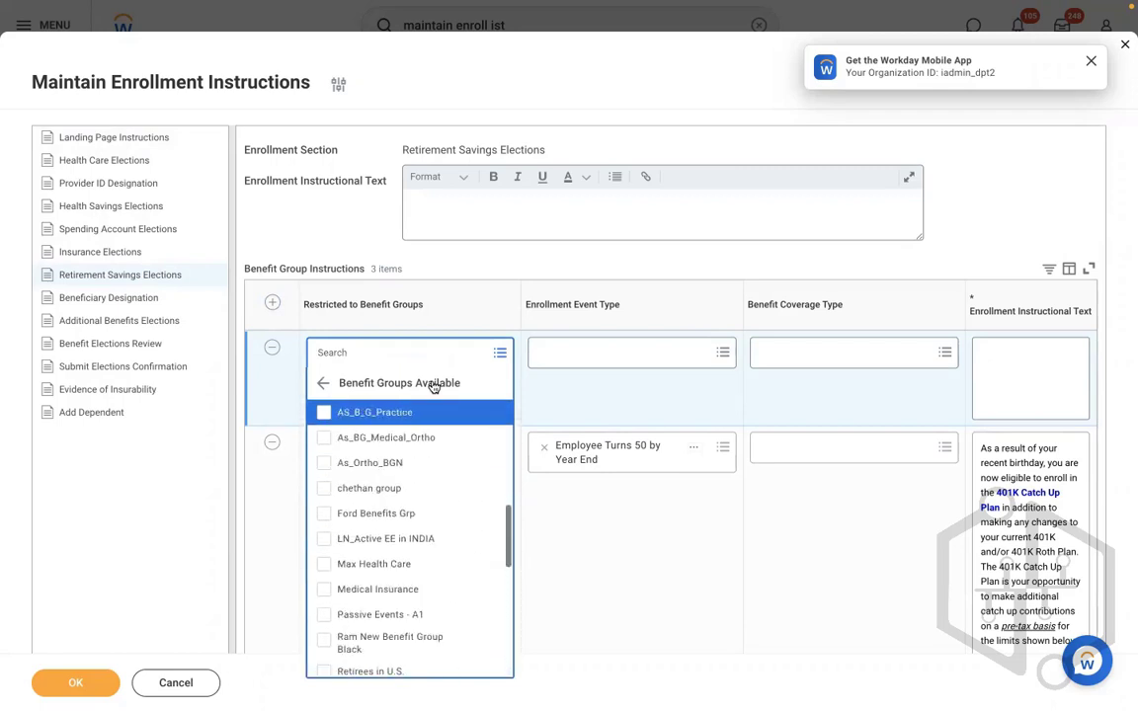
pyautogui.press('Up')
pyautogui.press('Up')
pyautogui.press('Up')
pyautogui.press('Up')
pyautogui.press('Up')
pyautogui.press('Up')
pyautogui.press('Up')
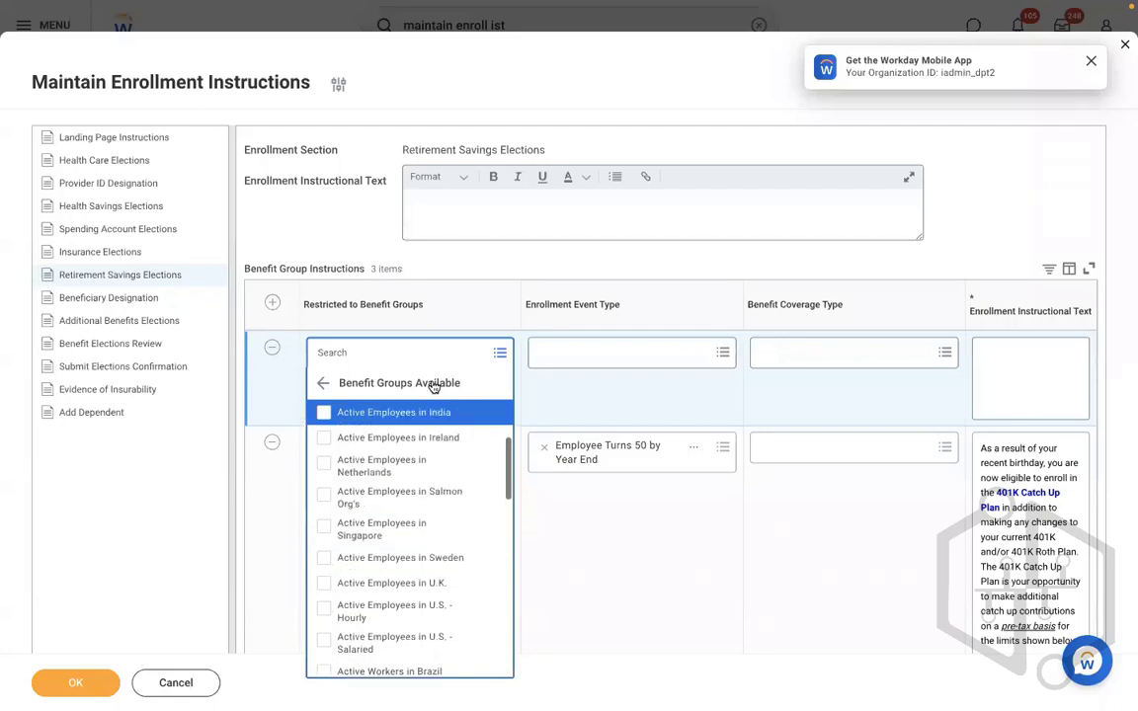
pyautogui.press('Up')
pyautogui.press('Up')
pyautogui.press('Up')
pyautogui.press('Up')
pyautogui.press('Up')
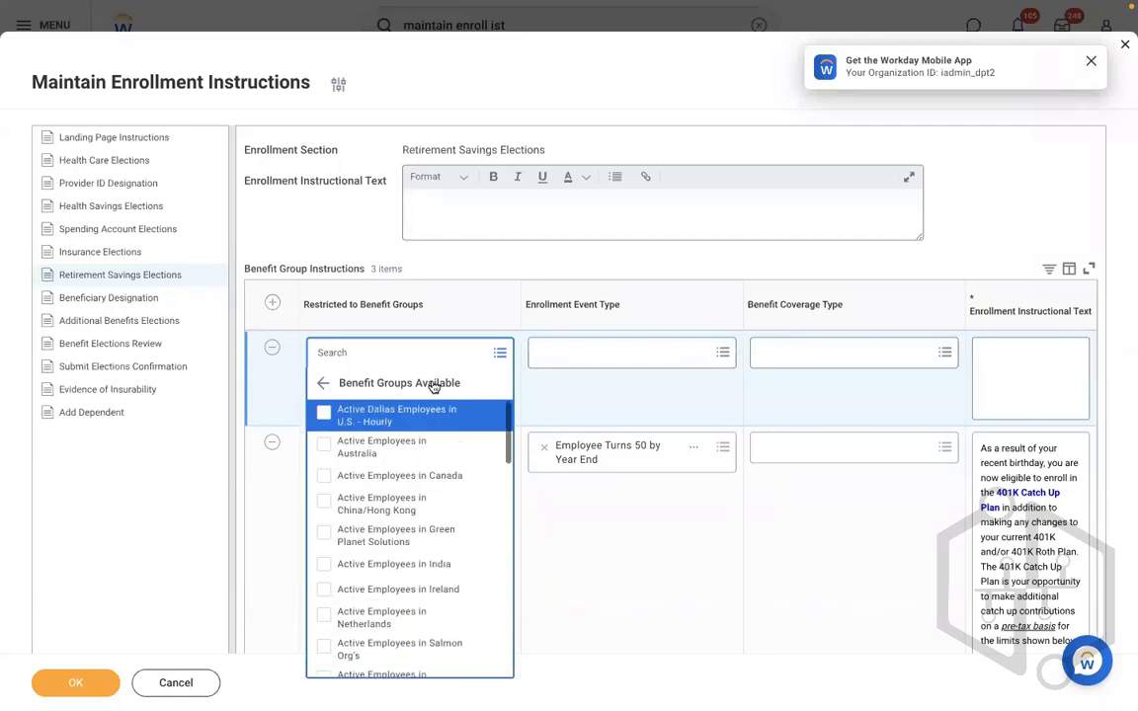
pyautogui.press('Up')
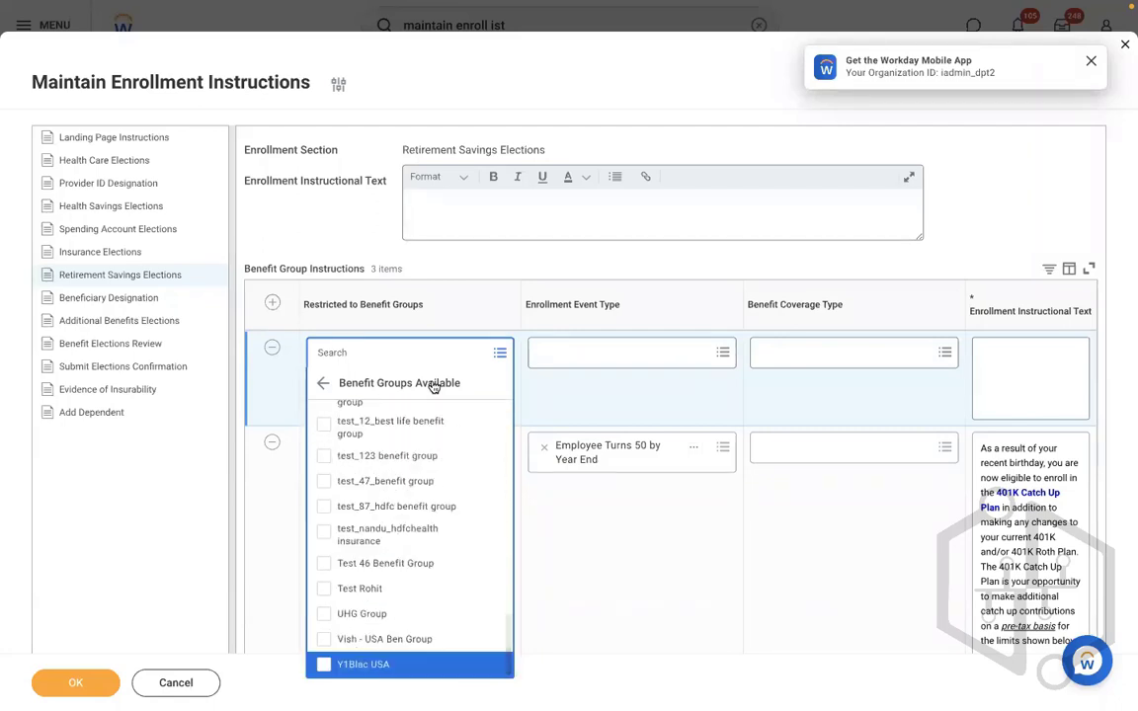
pyautogui.press('Down')
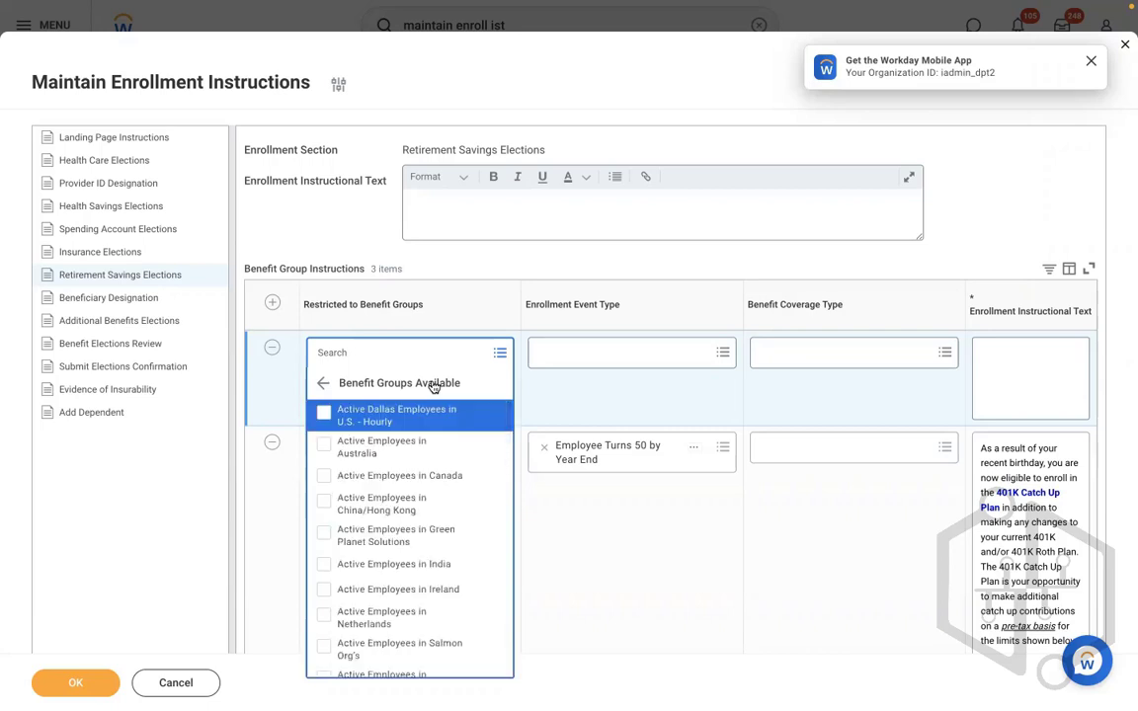
pyautogui.press('Down')
pyautogui.press('Down')
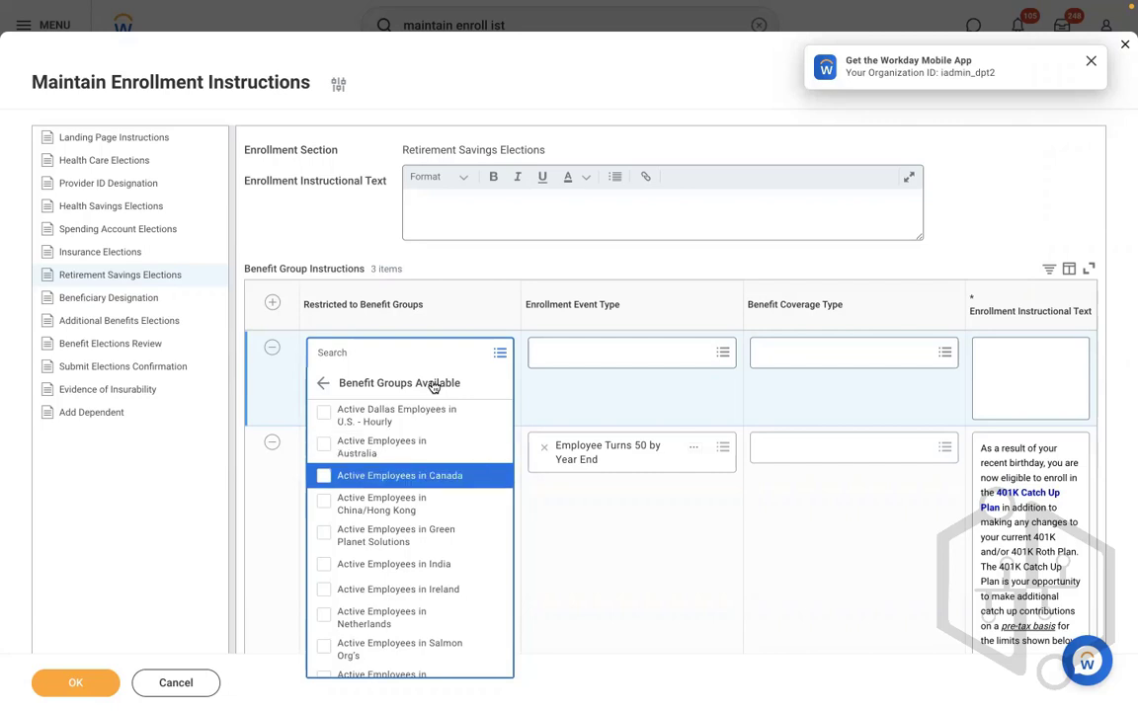
pyautogui.press('Up')
pyautogui.press('Up')
# - Search 'ACTIVE' and select Active Employees in U.S. - Salaried as the row's benefit group
pyautogui.click(367, 350)
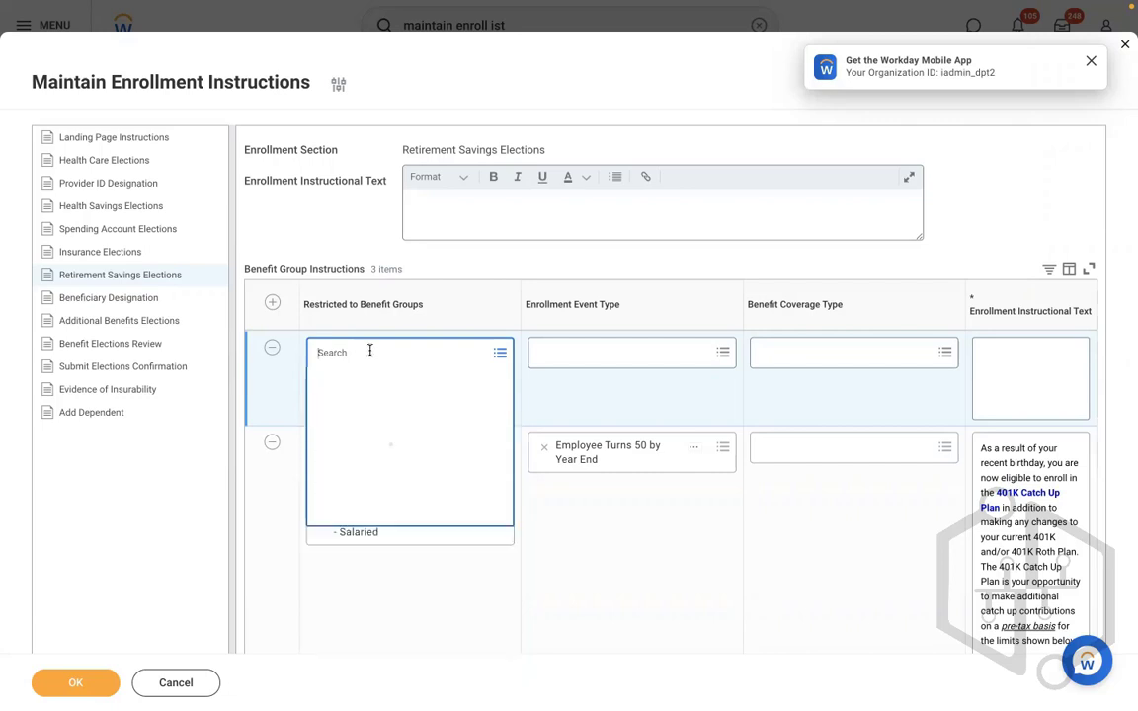
pyautogui.write('ACTIVE')
pyautogui.press('Return')
pyautogui.press('Down')
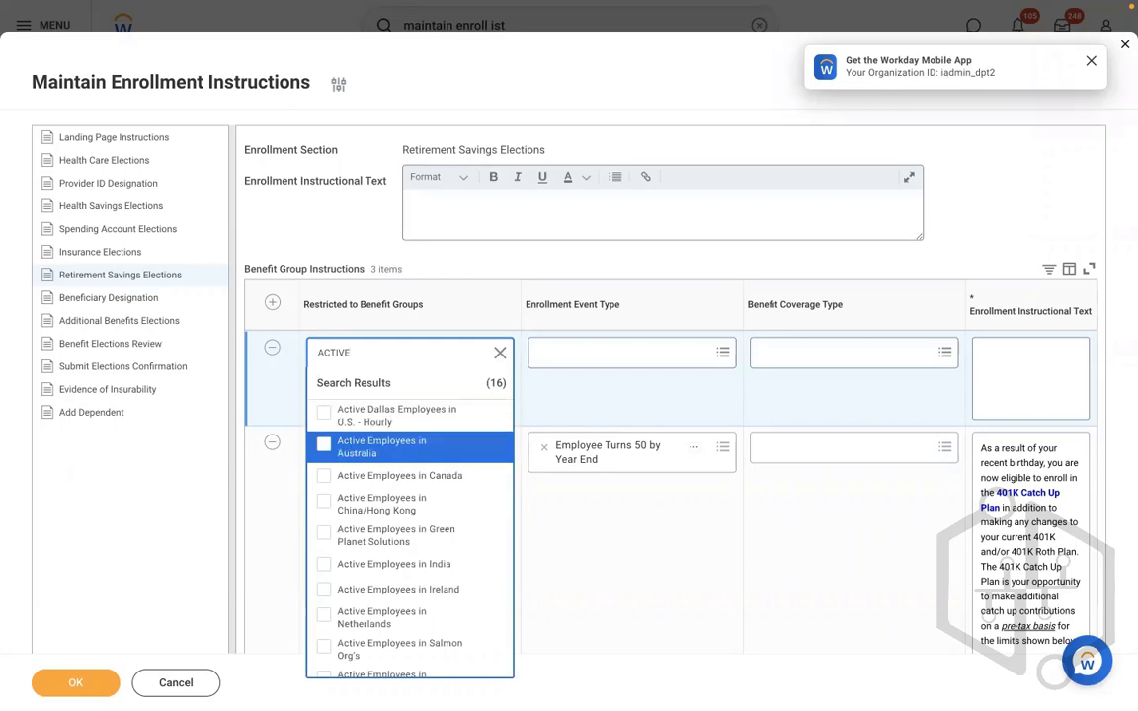
pyautogui.press('Up')
pyautogui.press('Up')
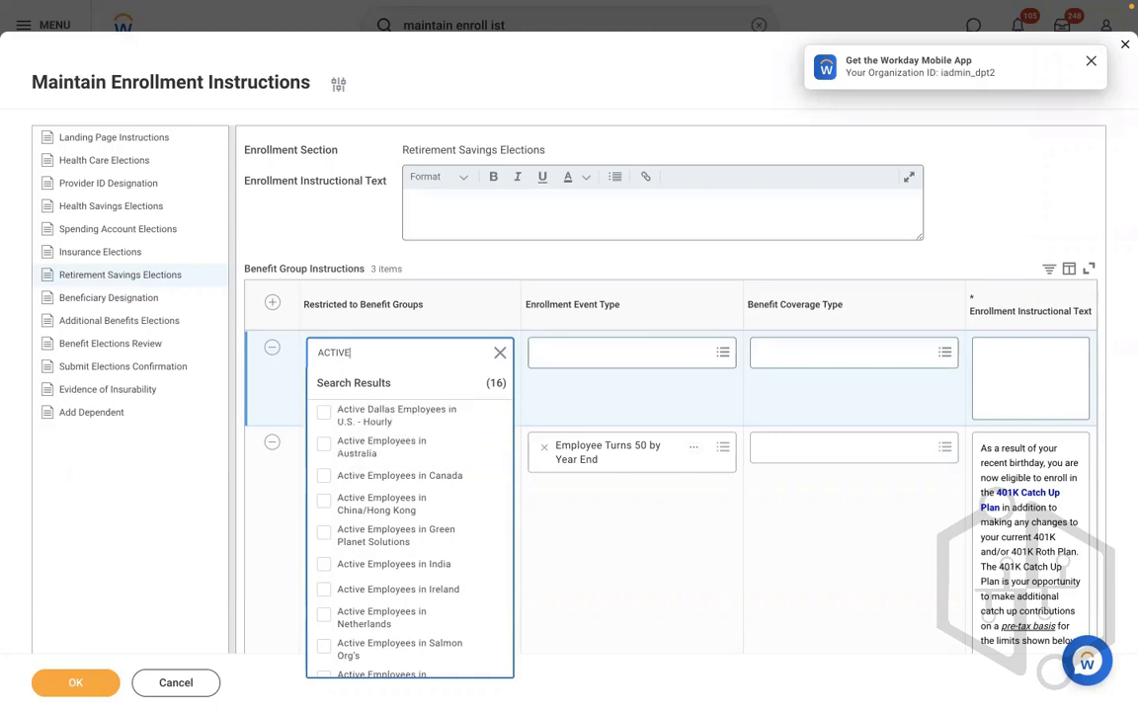
pyautogui.press('Down')
pyautogui.press('Down')
pyautogui.press('Down')
pyautogui.press('Down')
pyautogui.press('Down')
pyautogui.press('Down')
pyautogui.press('Down')
pyautogui.press('Down')
pyautogui.press('Down')
pyautogui.press('Down')
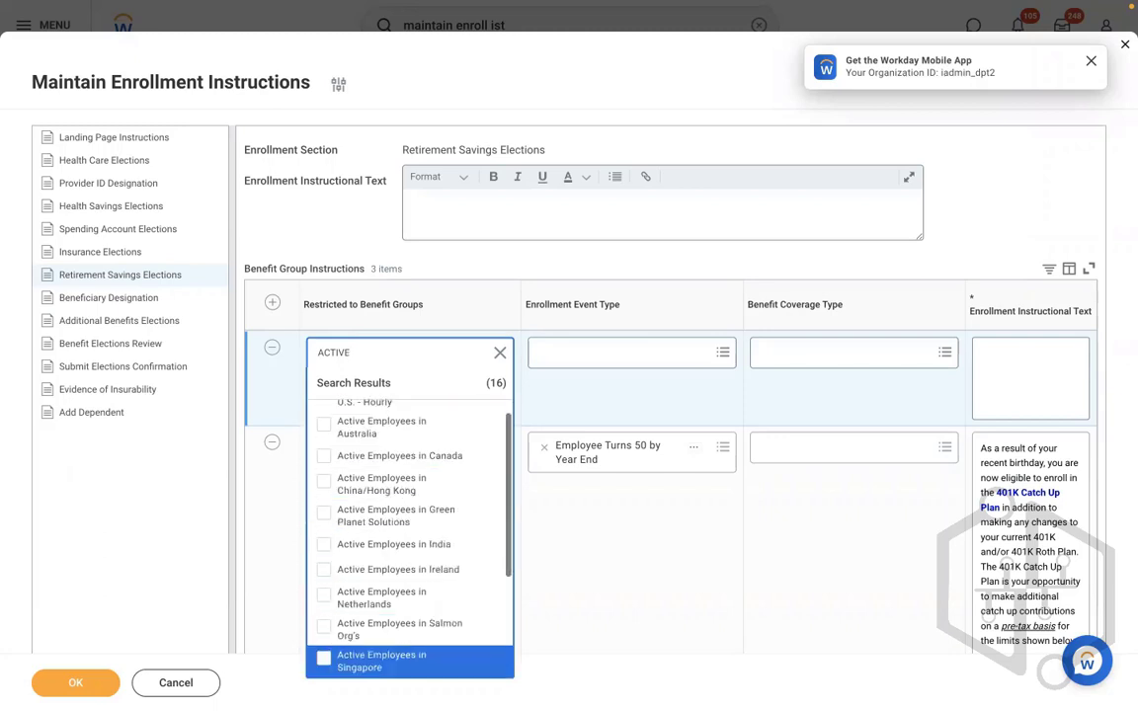
pyautogui.press('Down')
pyautogui.press('Down')
pyautogui.press('Down')
pyautogui.press('Down')
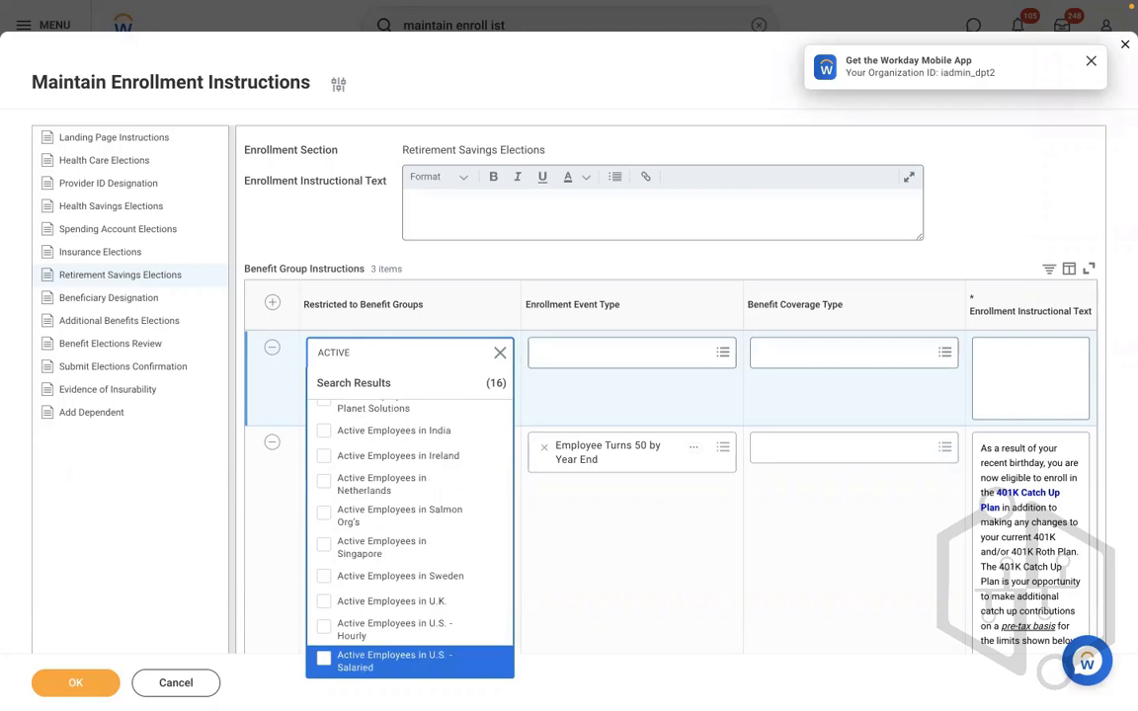
pyautogui.press('Down')
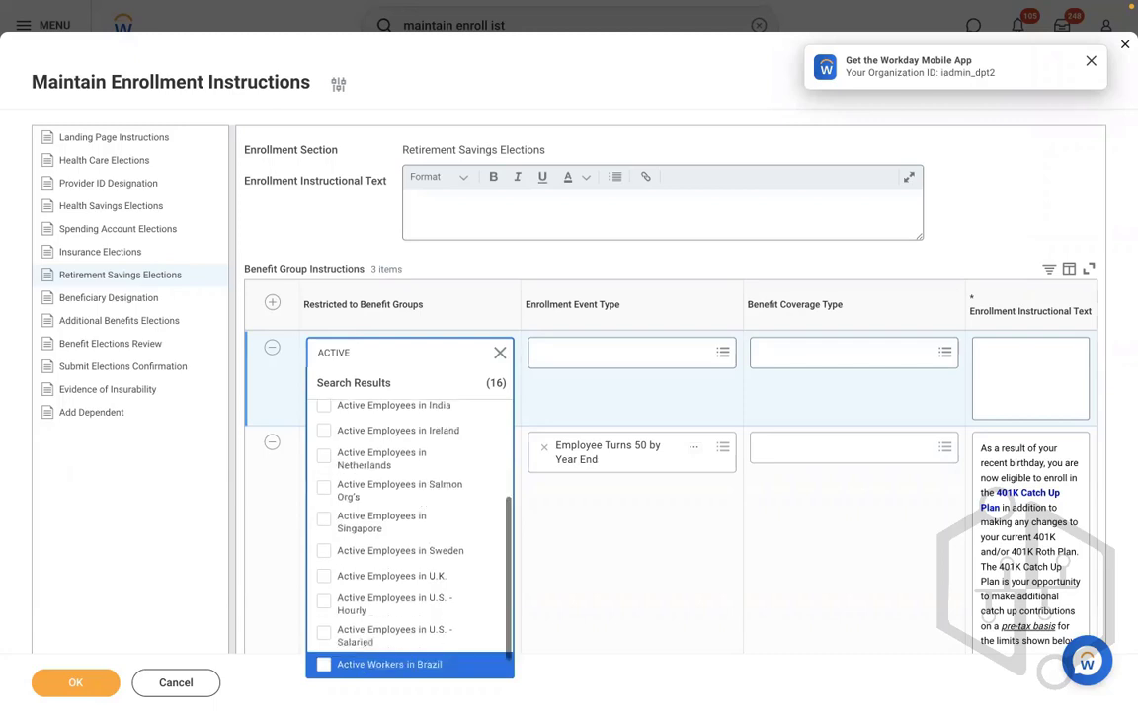
pyautogui.press('Up')
pyautogui.press('Return')
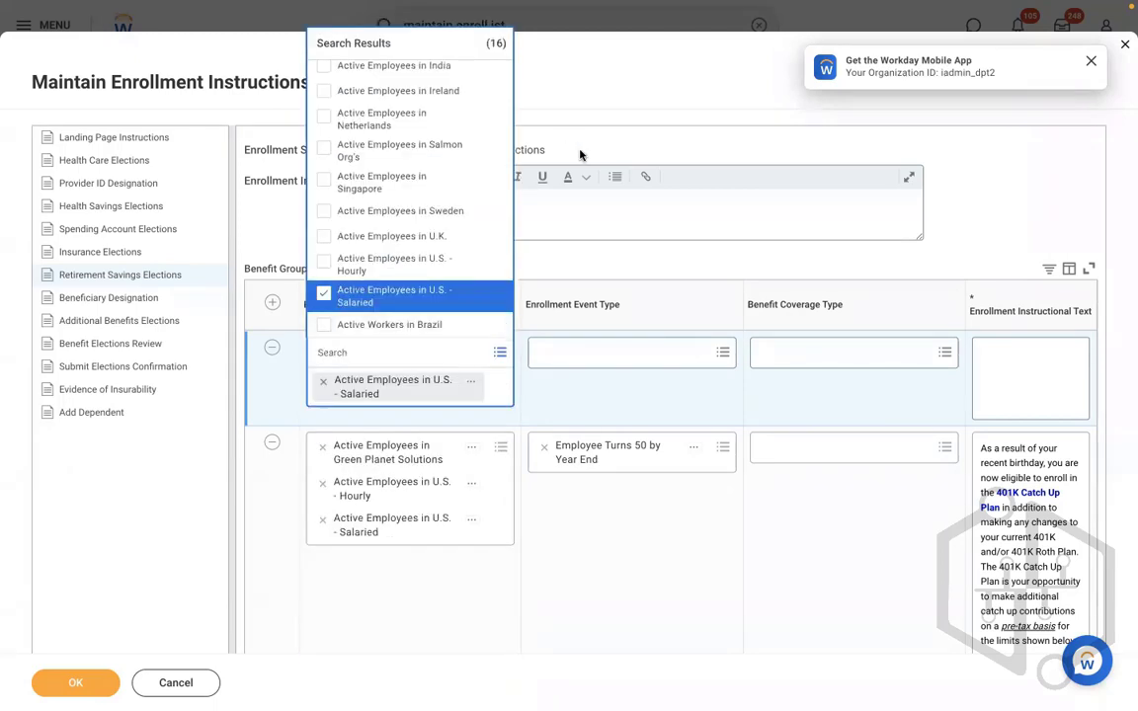
pyautogui.click(564, 261)
pyautogui.click(612, 346)
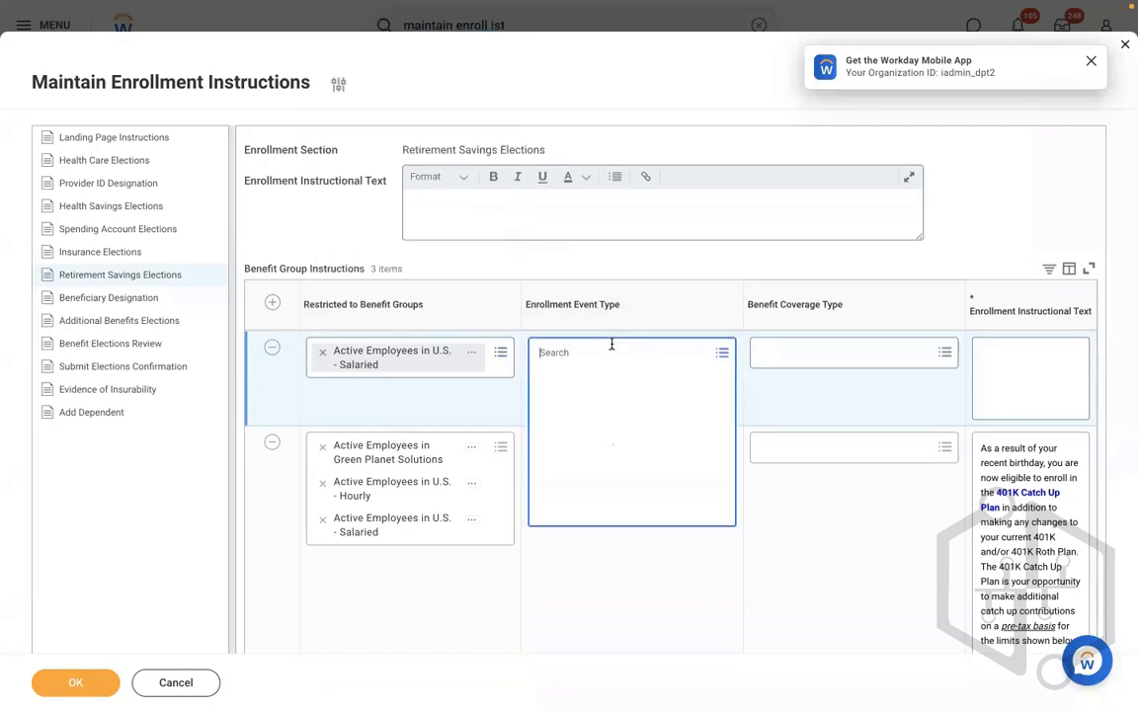
# - Set the row's event type to RBS - 401K Retirement Savings and coverage type to RBS 401K
pyautogui.write('RBS')
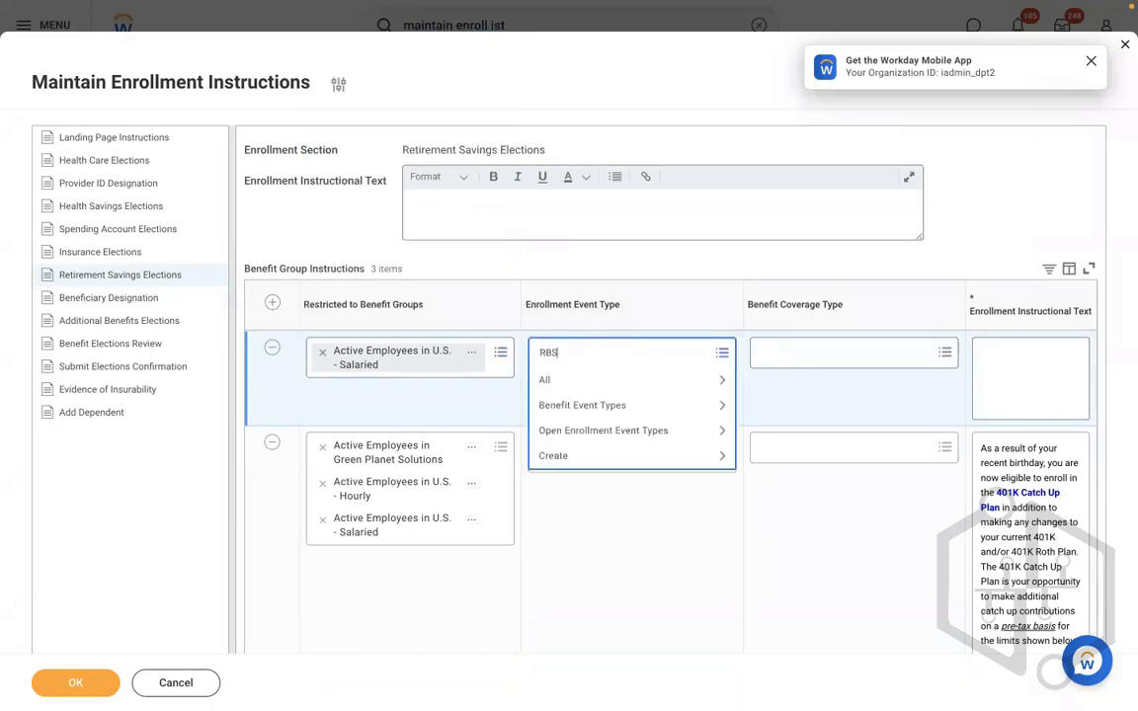
pyautogui.press('Return')
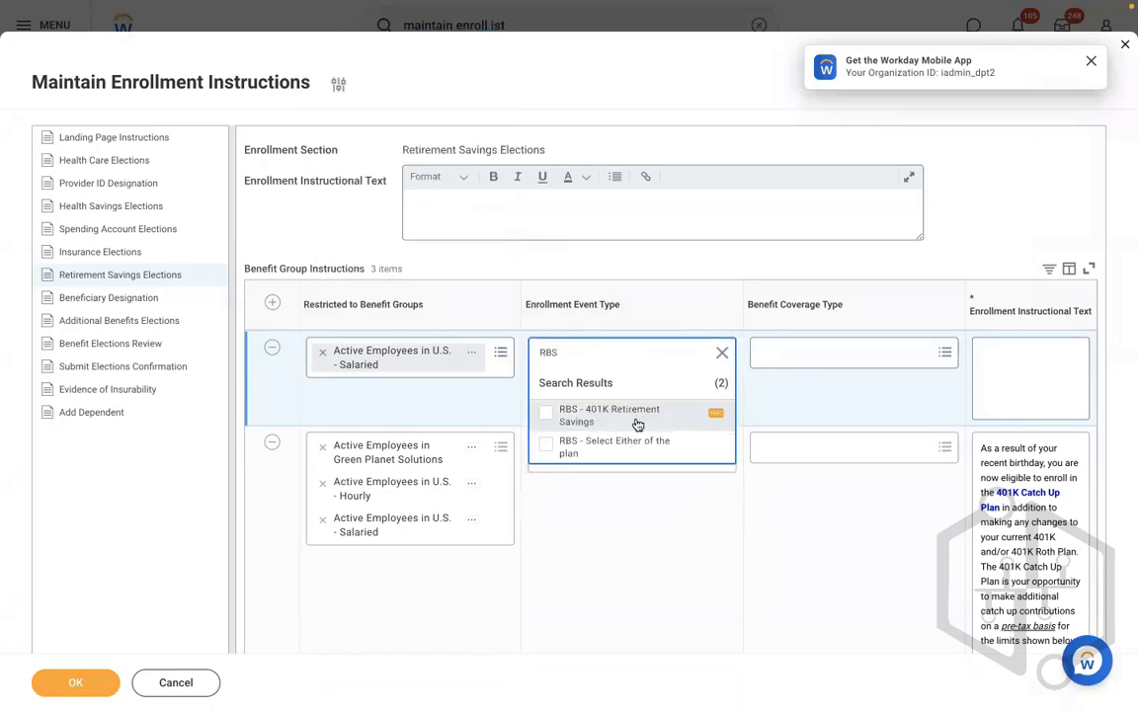
pyautogui.click(637, 420)
pyautogui.click(807, 356)
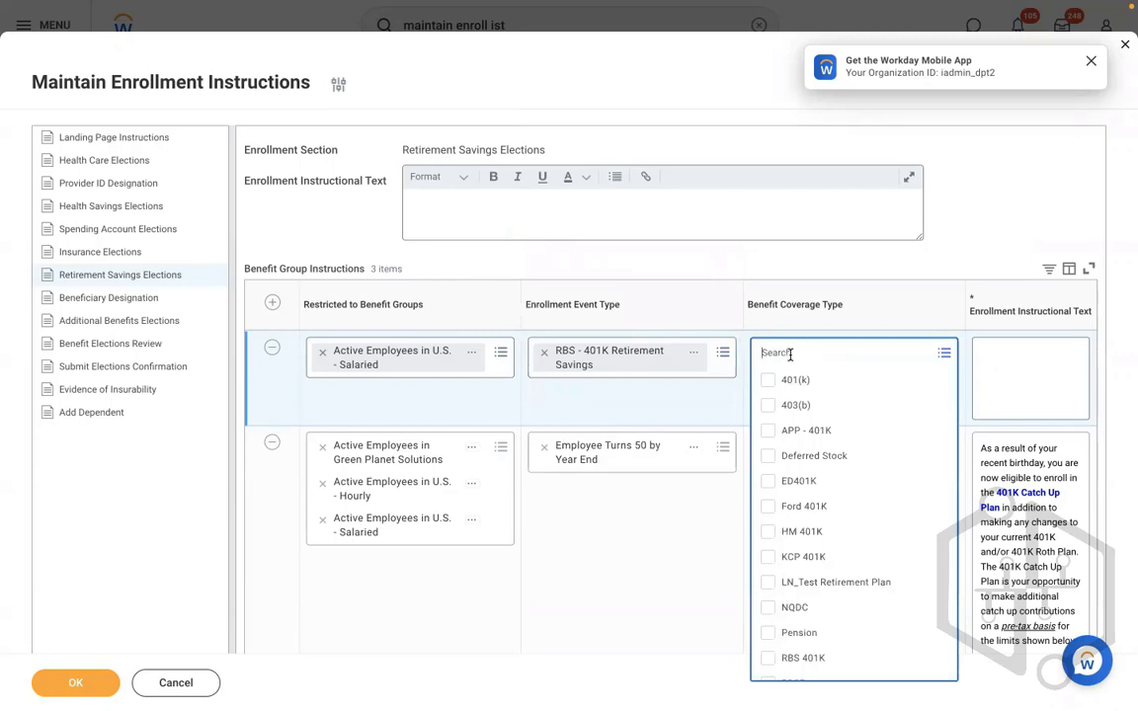
pyautogui.write('rbs')
pyautogui.press('Return')
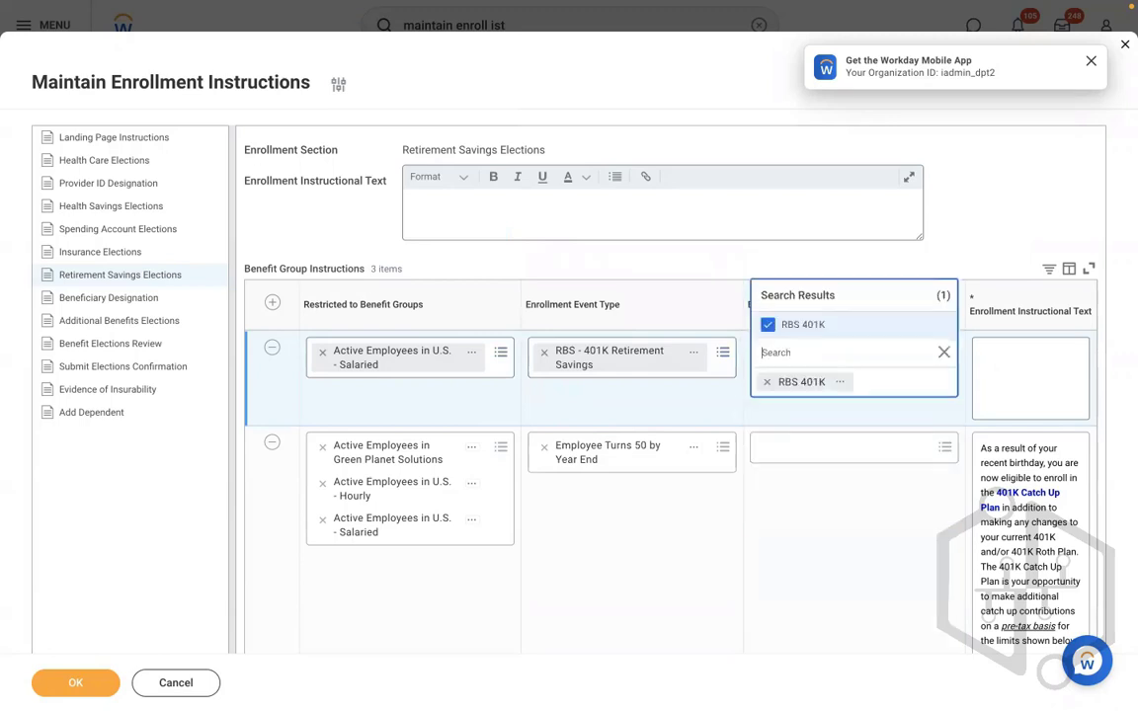
pyautogui.click(1023, 381)
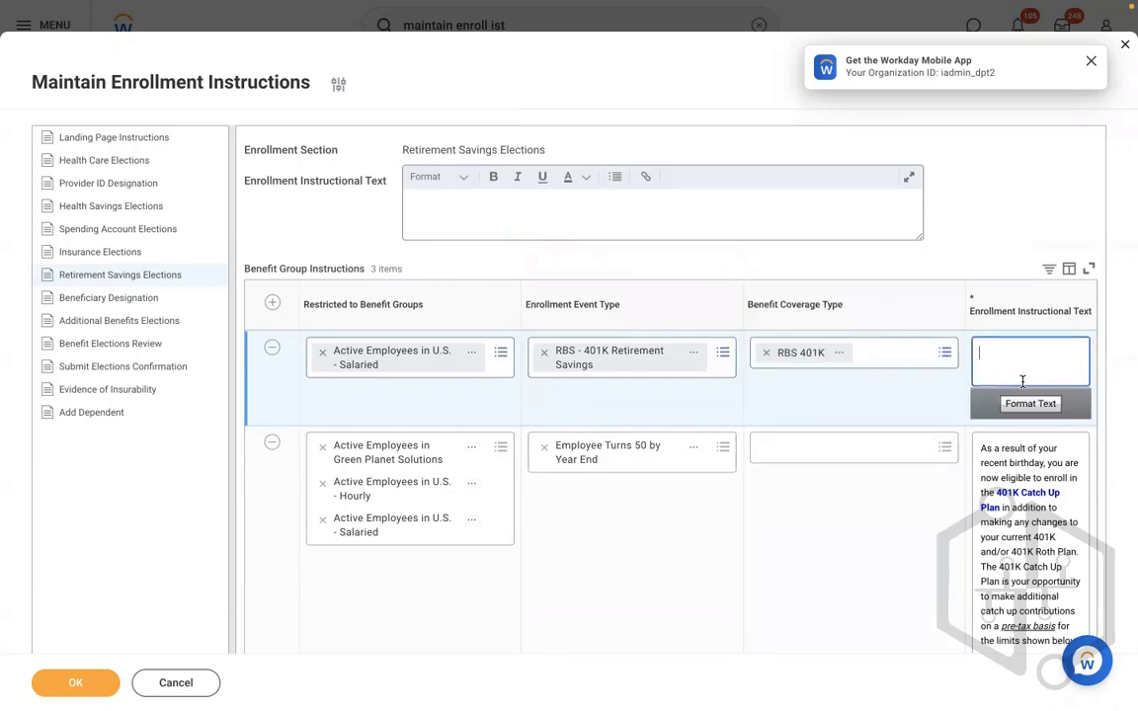
# - In the full editor, write 'As per the Company policy, You must enroll in to RBS 401K benefit plane.'
pyautogui.click(1013, 404)
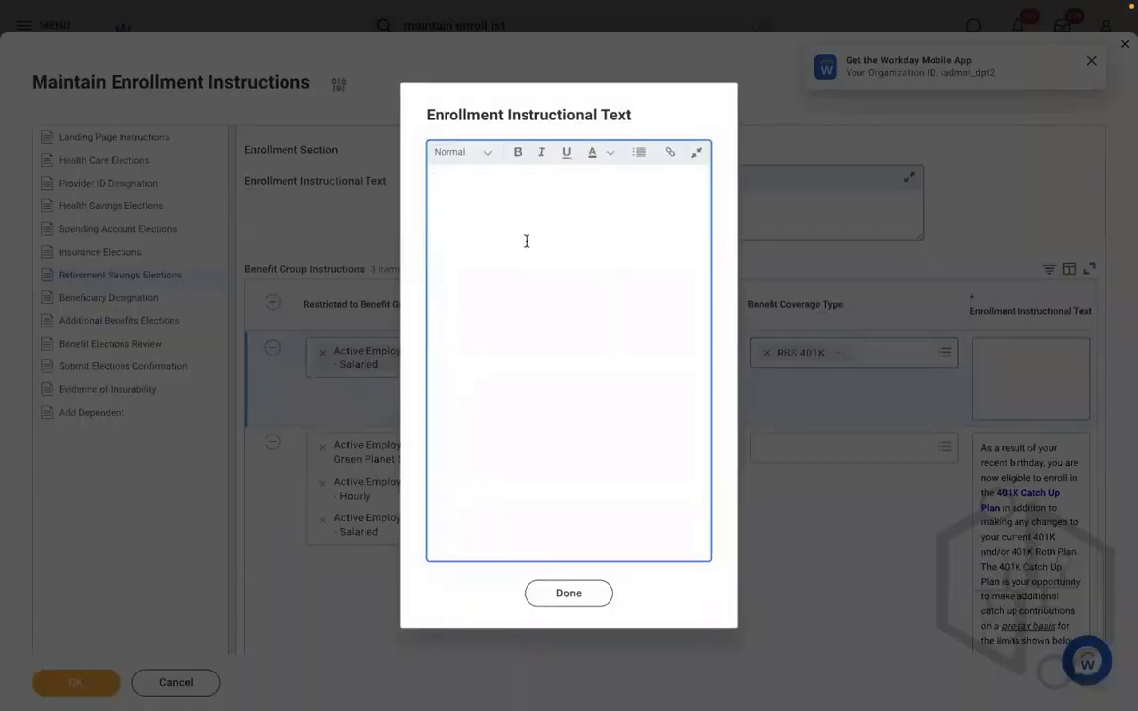
pyautogui.write('please')
pyautogui.press('BackSpace')
pyautogui.press('BackSpace')
pyautogui.press('BackSpace')
pyautogui.press('BackSpace')
pyautogui.press('BackSpace')
pyautogui.press('BackSpace')
pyautogui.write('As pe')
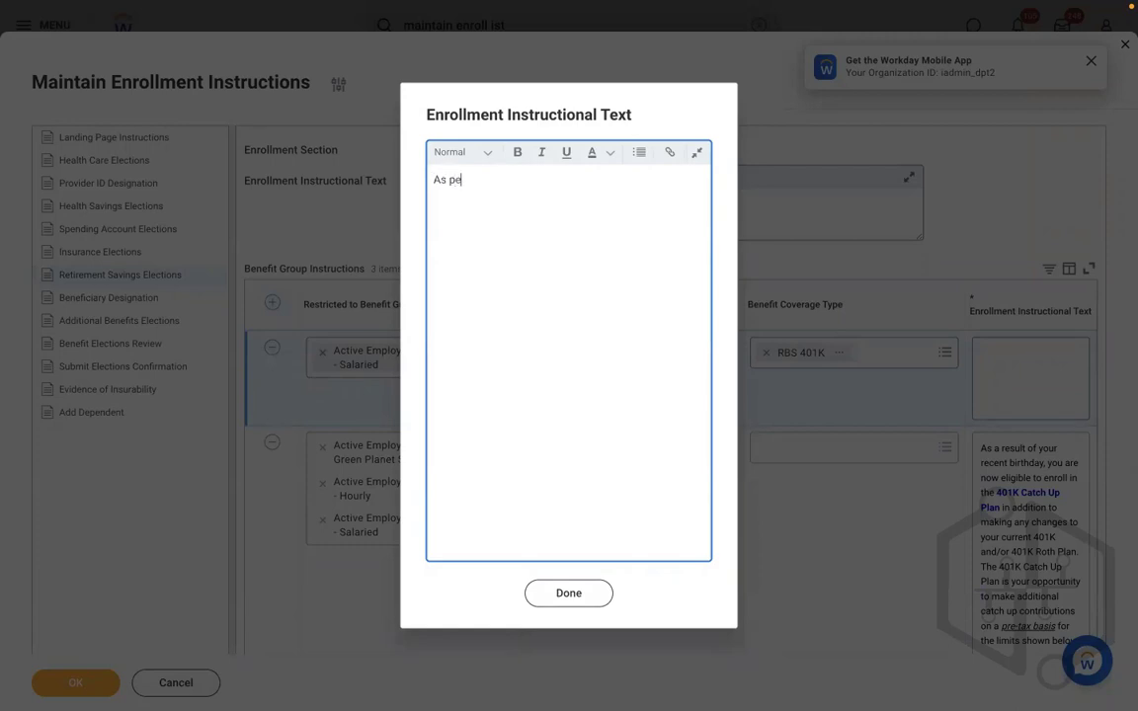
pyautogui.write('r the Company policy')
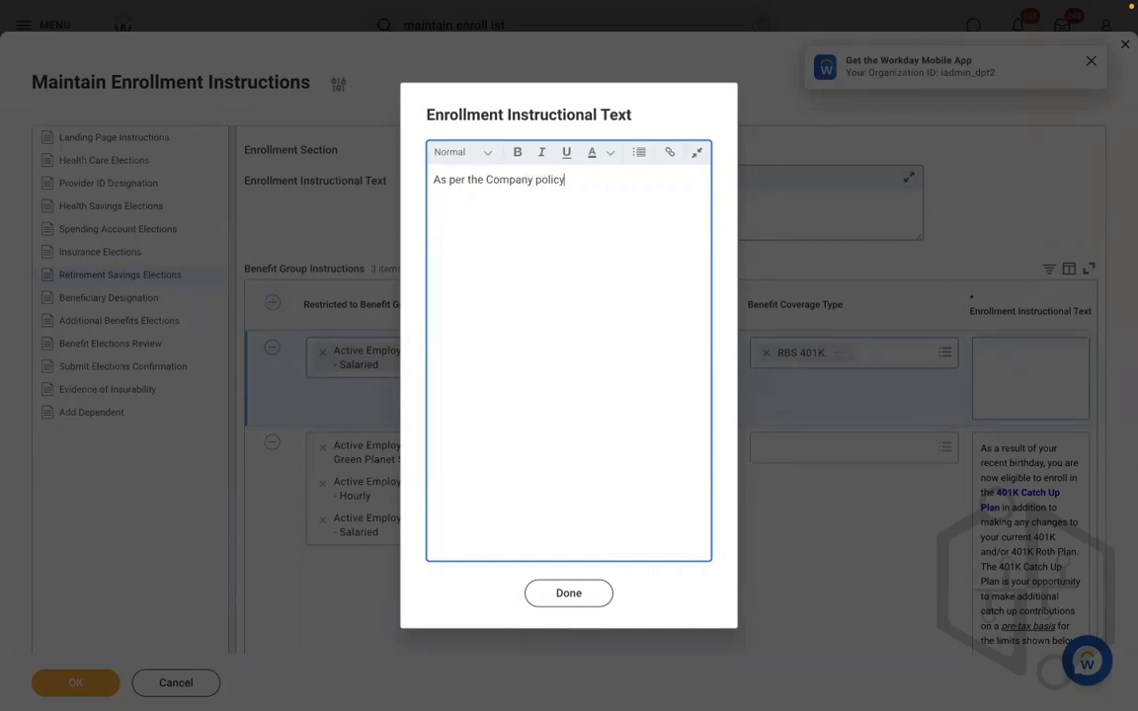
pyautogui.write(', You must enroll in to the')
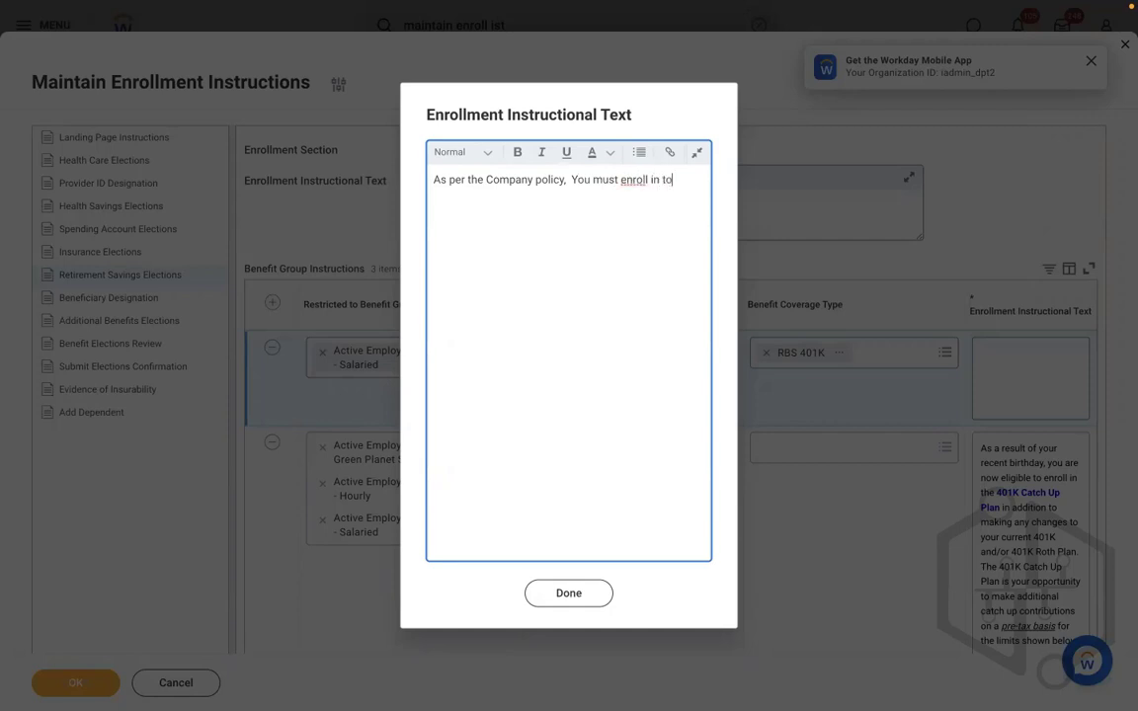
pyautogui.press('BackSpace')
pyautogui.press('BackSpace')
pyautogui.press('BackSpace')
pyautogui.press('BackSpace')
pyautogui.press('BackSpace')
pyautogui.press('BackSpace')
pyautogui.press('BackSpace')
pyautogui.press('BackSpace')
pyautogui.press('BackSpace')
pyautogui.press('BackSpace')
pyautogui.write('ll')
pyautogui.press('BackSpace')
pyautogui.write('in to RBS 401K')
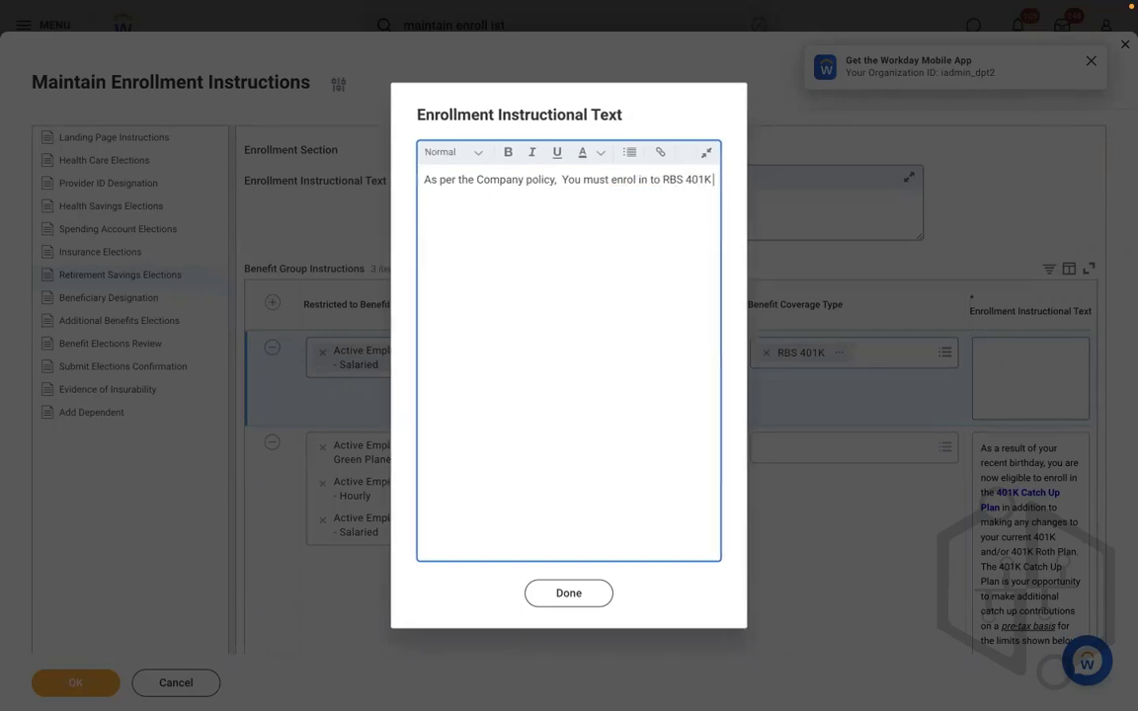
pyautogui.write(' beenfit plan')
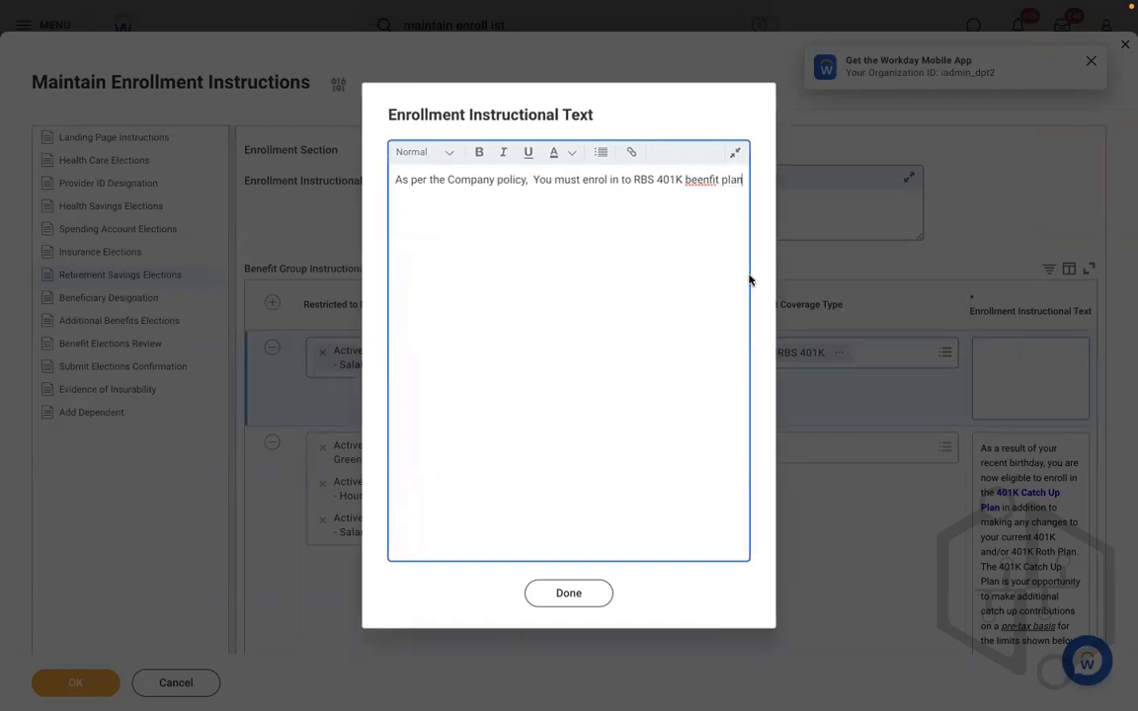
pyautogui.rightClick(701, 180)
pyautogui.click(726, 206)
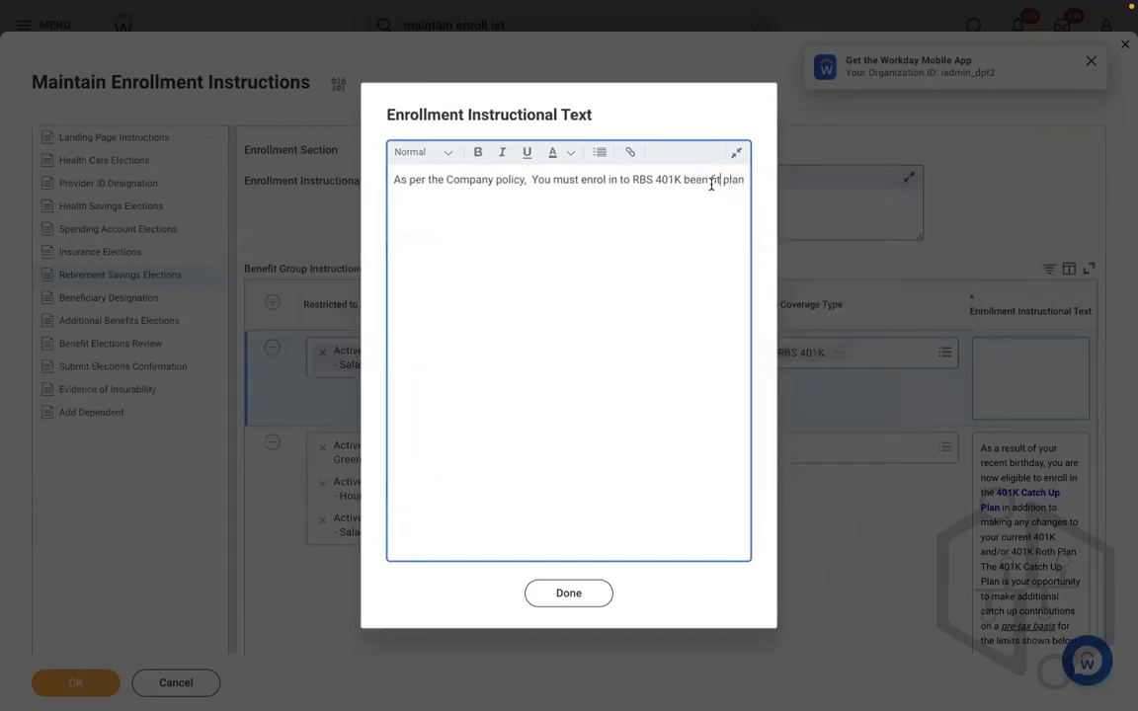
pyautogui.click(711, 181)
pyautogui.press('BackSpace')
pyautogui.press('BackSpace')
pyautogui.press('BackSpace')
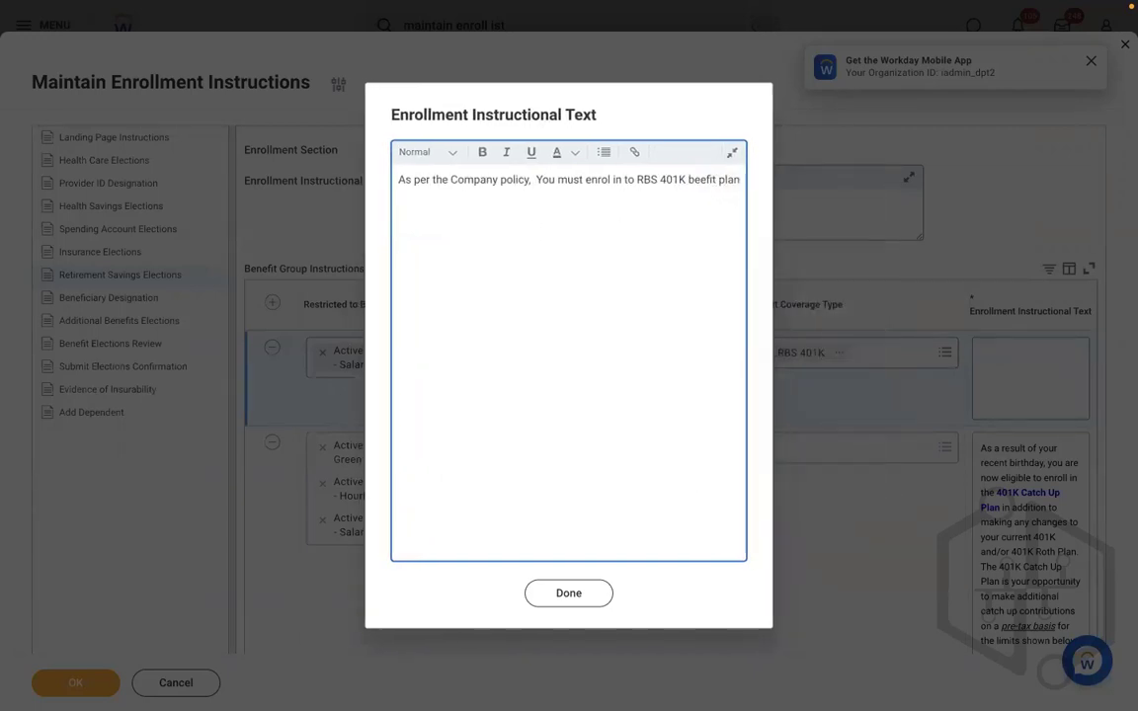
pyautogui.write('ne')
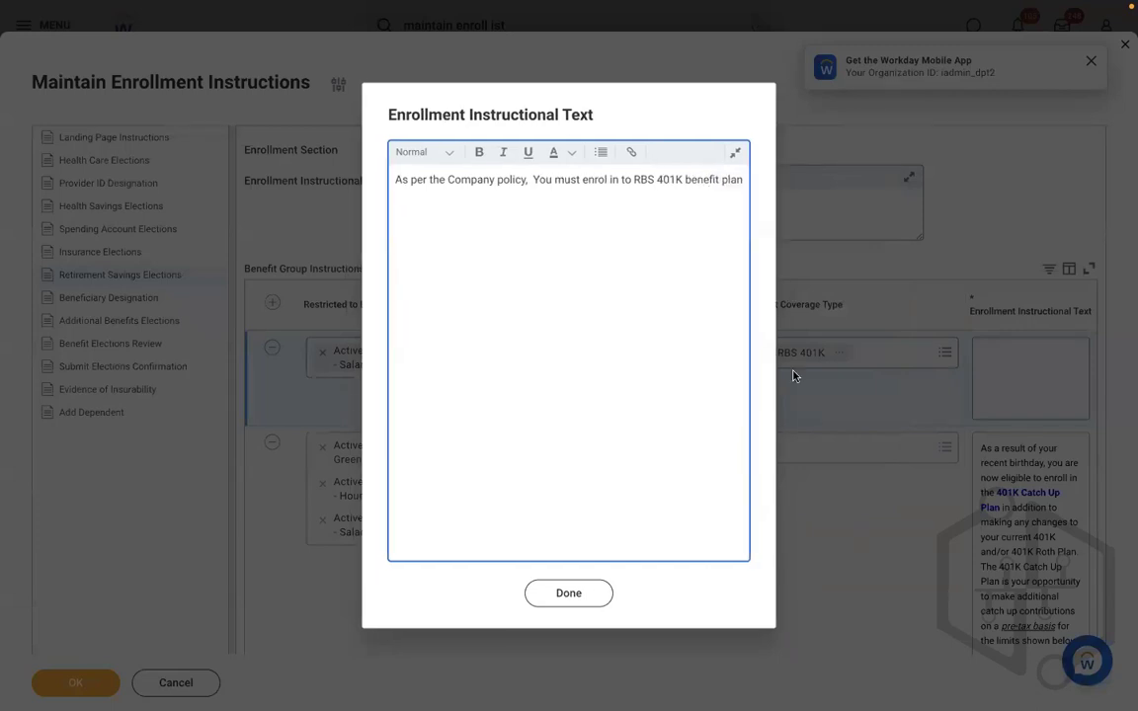
pyautogui.write('.')
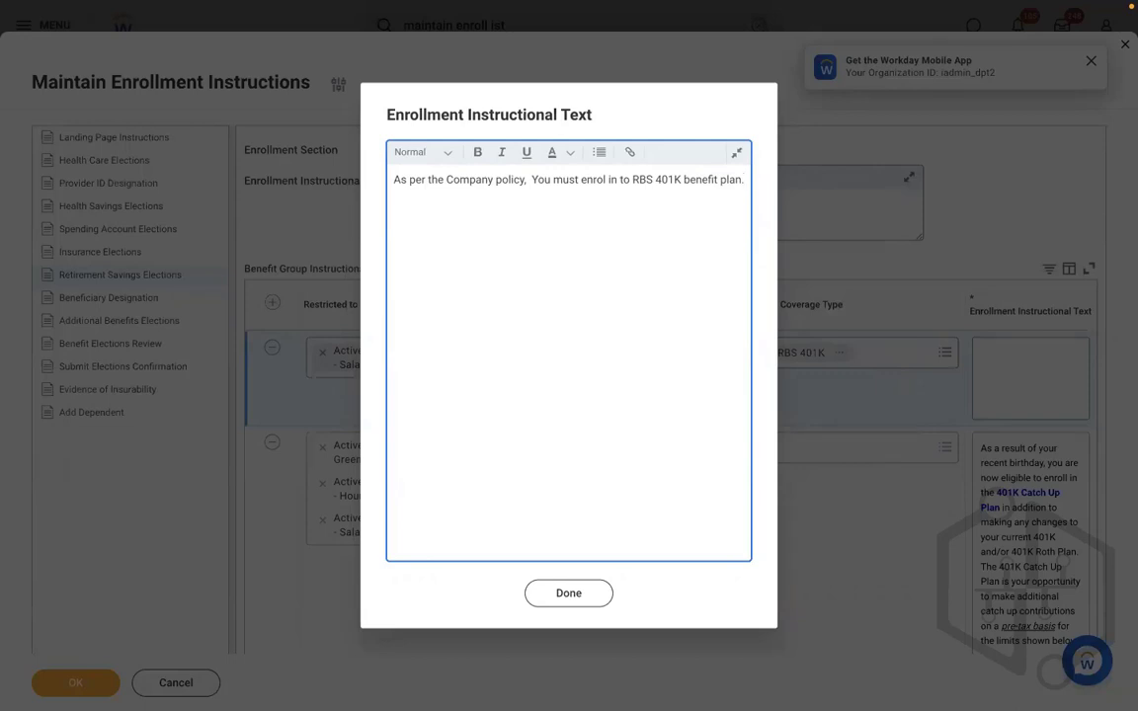
# - Add a new line: 'If you have any questions on this benefit plan. Please reach out to Benfit Administrator for more details'
pyautogui.press('Return')
pyautogui.write('If you have any questi')
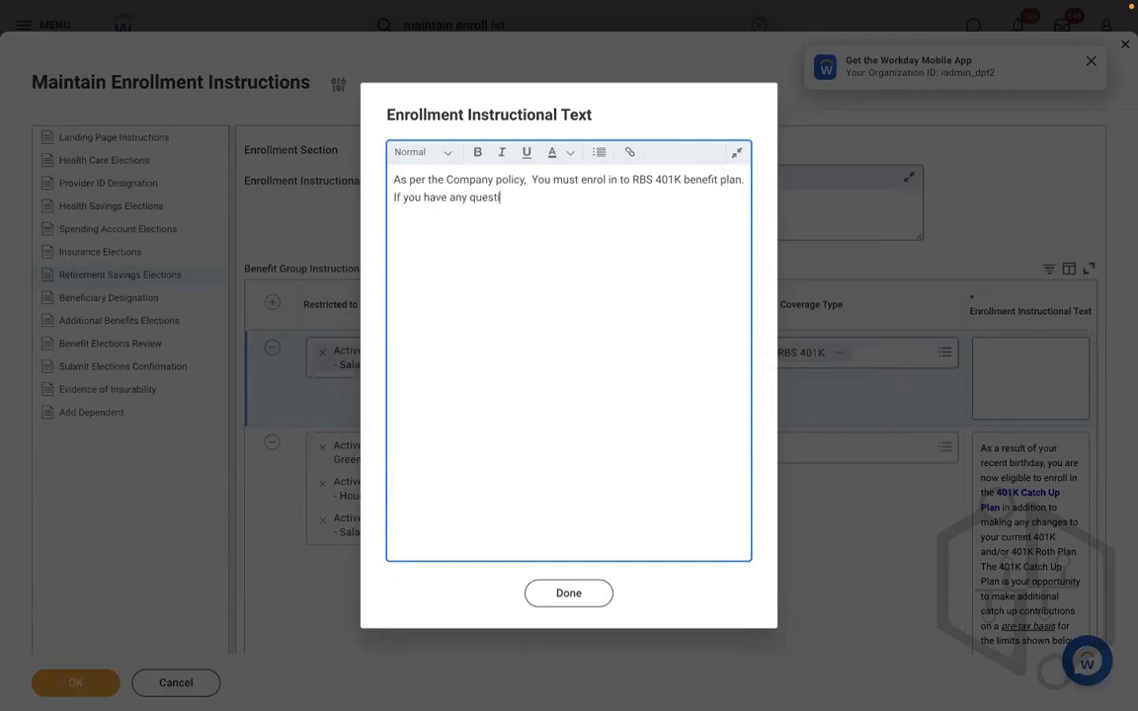
pyautogui.write('ons on this benefit plan. pLE')
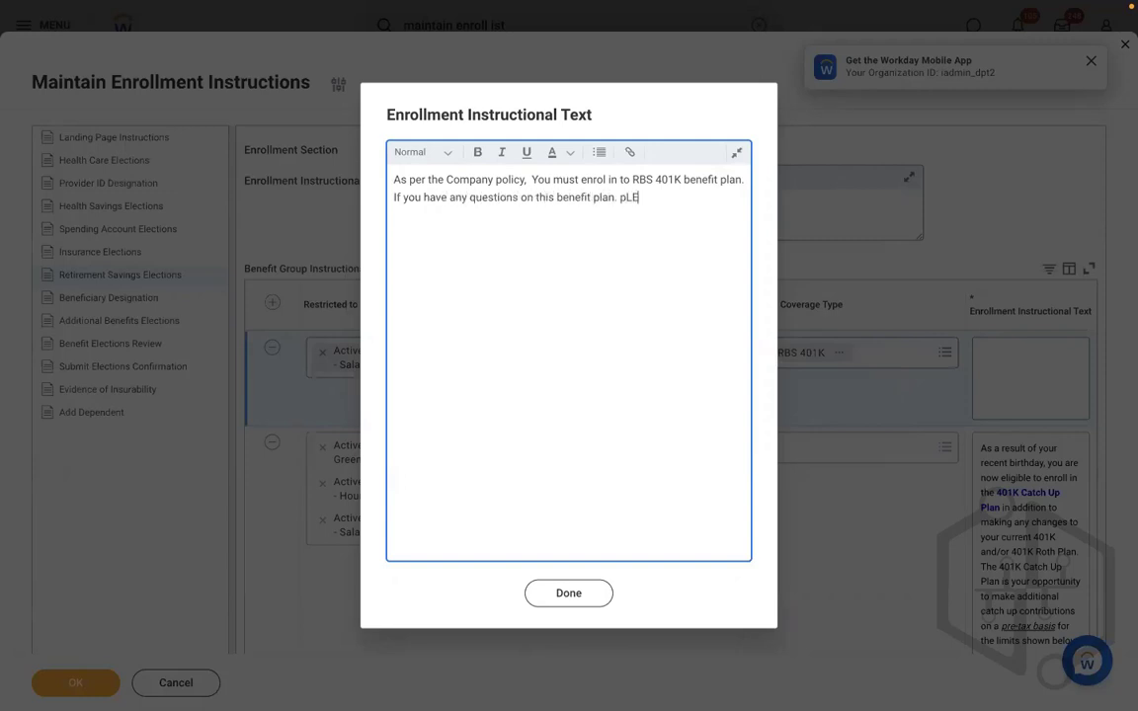
pyautogui.press('BackSpace')
pyautogui.press('BackSpace')
pyautogui.press('BackSpace')
pyautogui.write('Please reachout to')
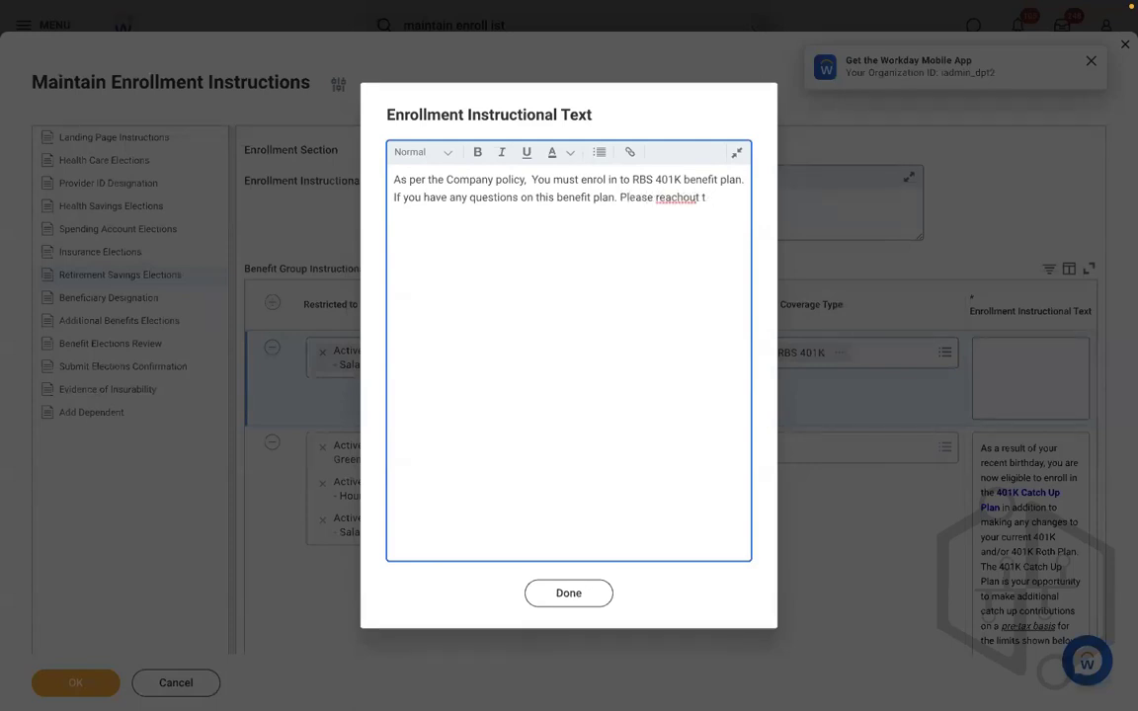
pyautogui.press('BackSpace')
pyautogui.press('BackSpace')
pyautogui.press('BackSpace')
pyautogui.write('out to Benfit Admi')
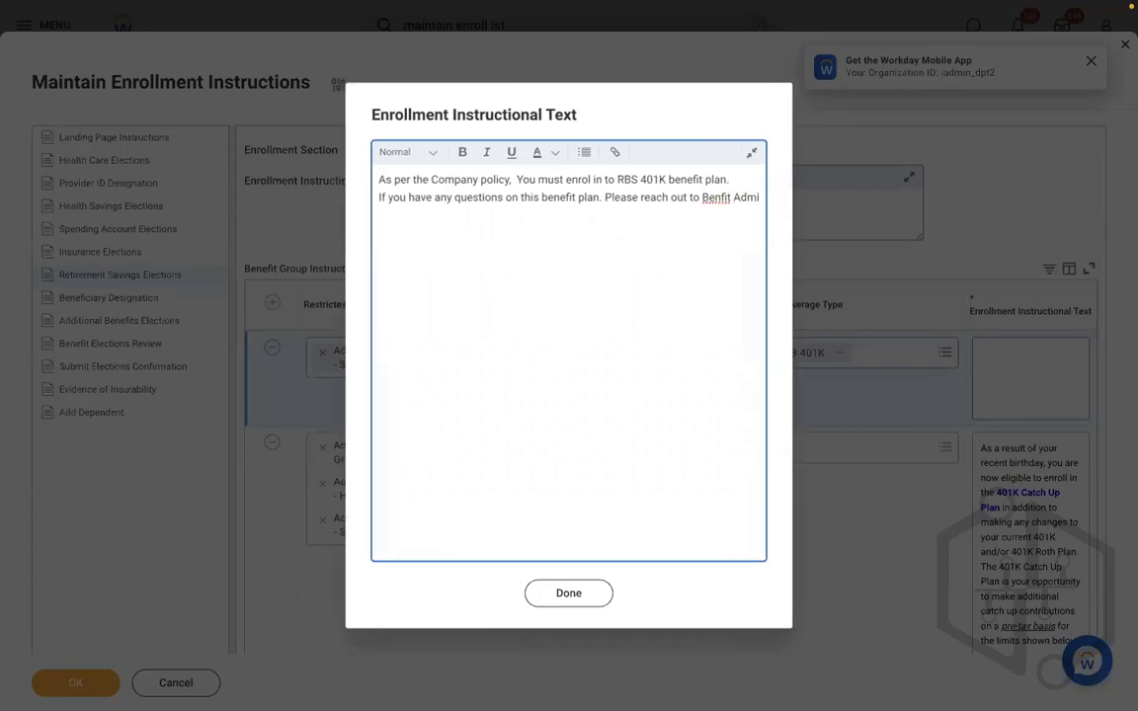
pyautogui.write('nistrator for mor')
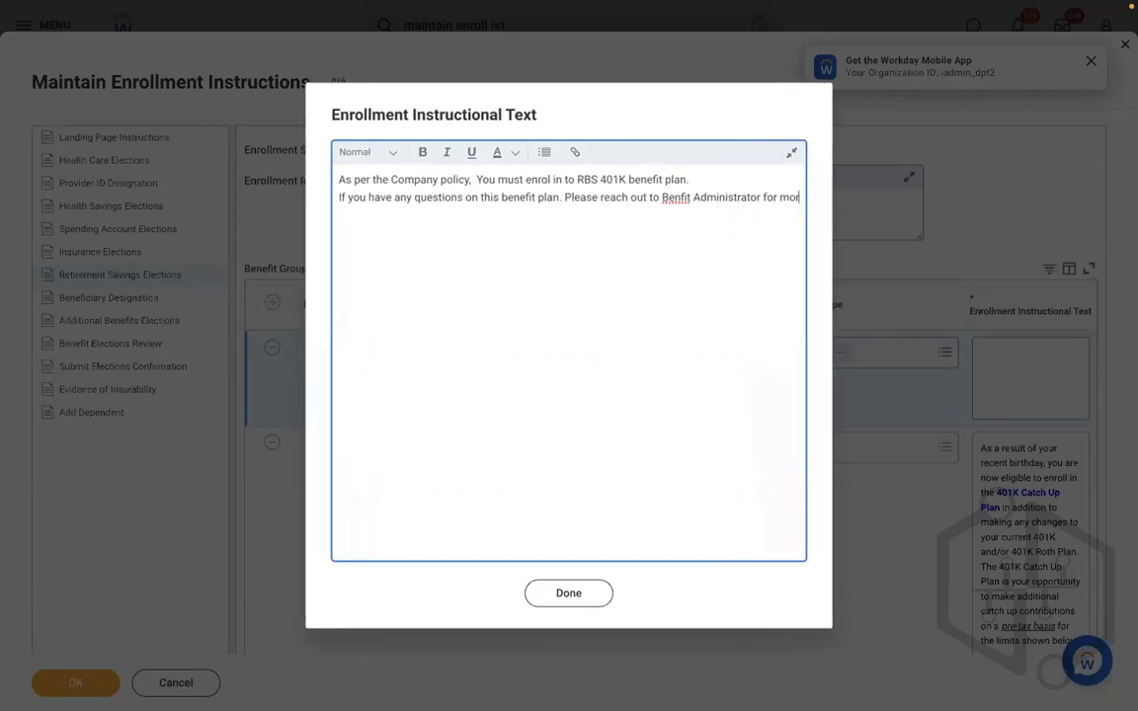
pyautogui.write('e details.')
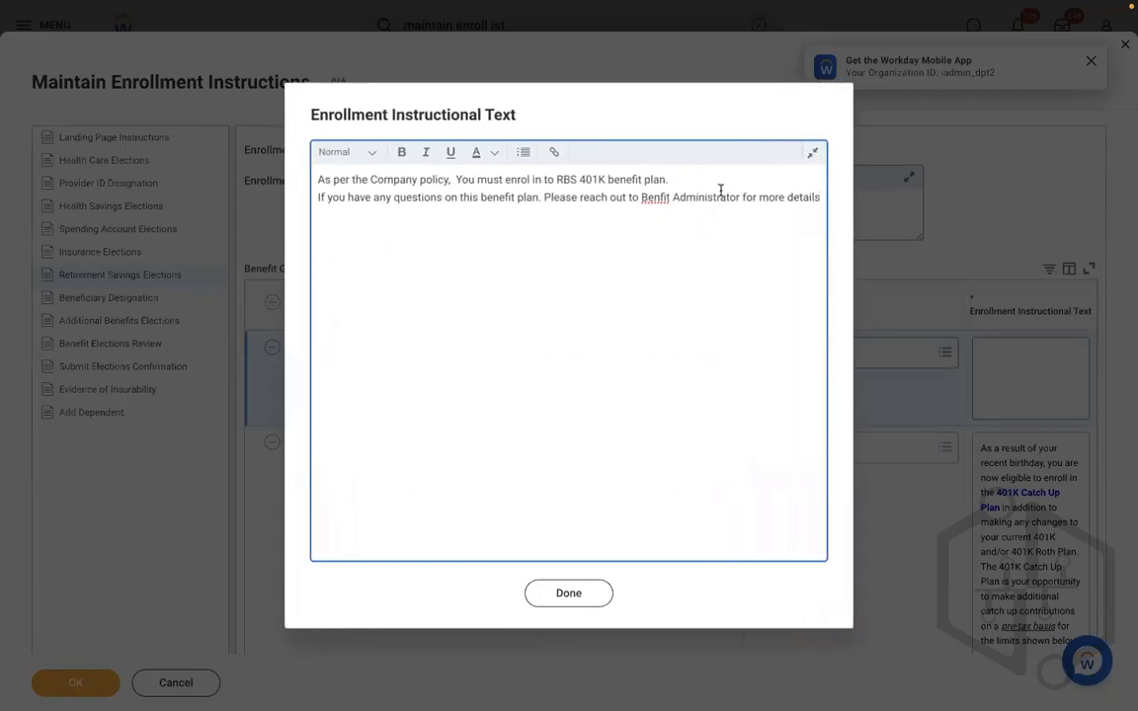
# - Correct 'Benfit' to 'Benefit', make the whole instruction blue and bold, and confirm it with Done
pyautogui.rightClick(655, 198)
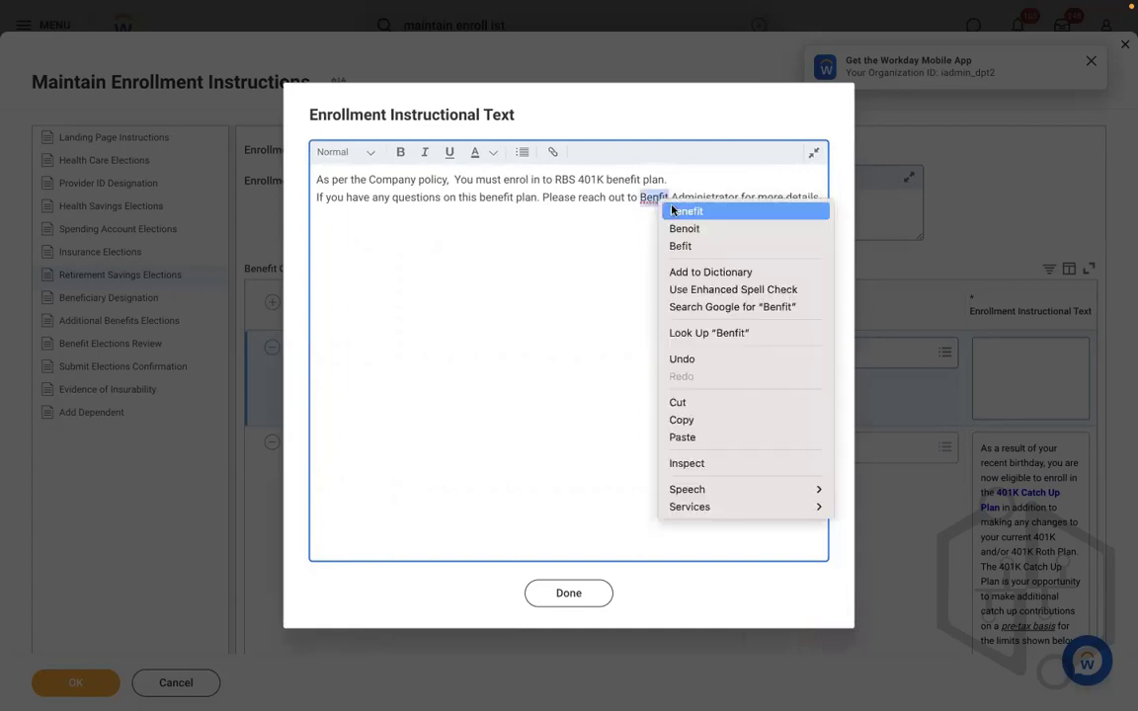
pyautogui.click(678, 211)
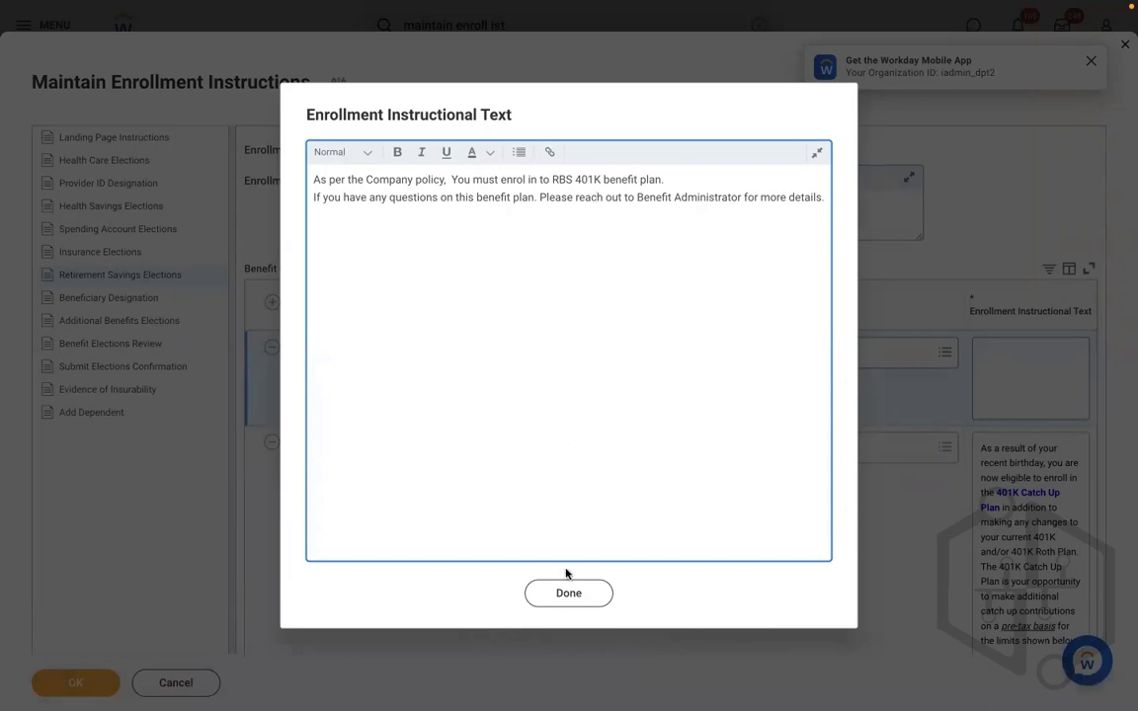
pyautogui.moveTo(767, 197); pyautogui.dragTo(289, 174)
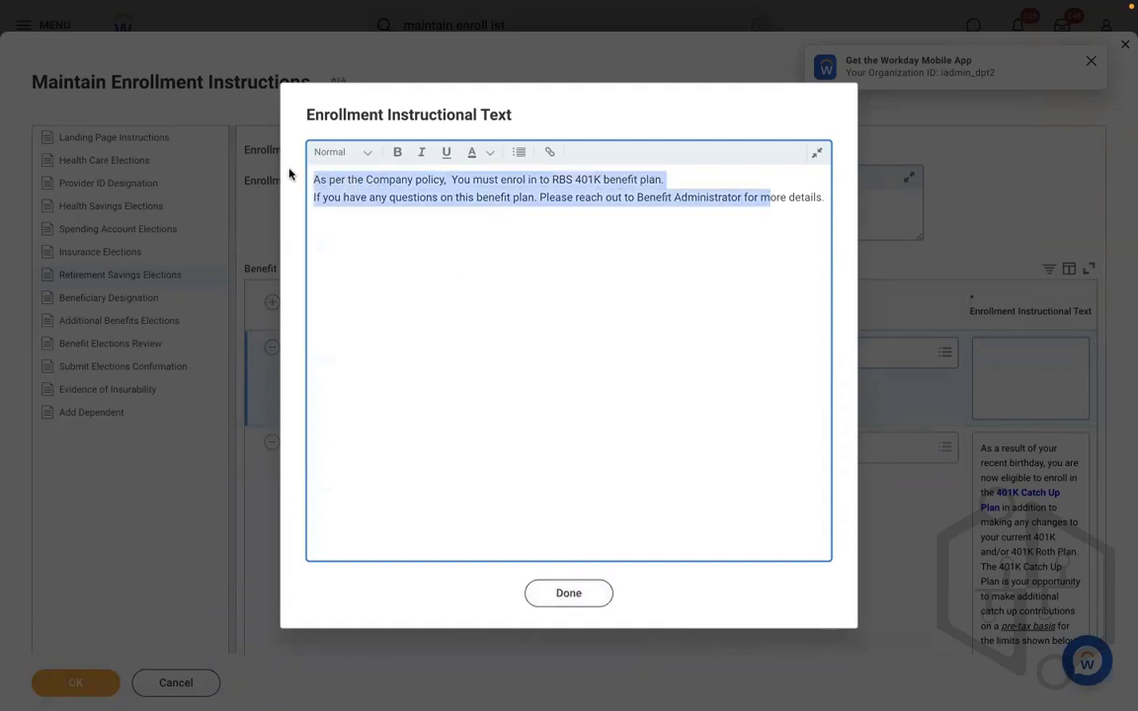
pyautogui.click(483, 158)
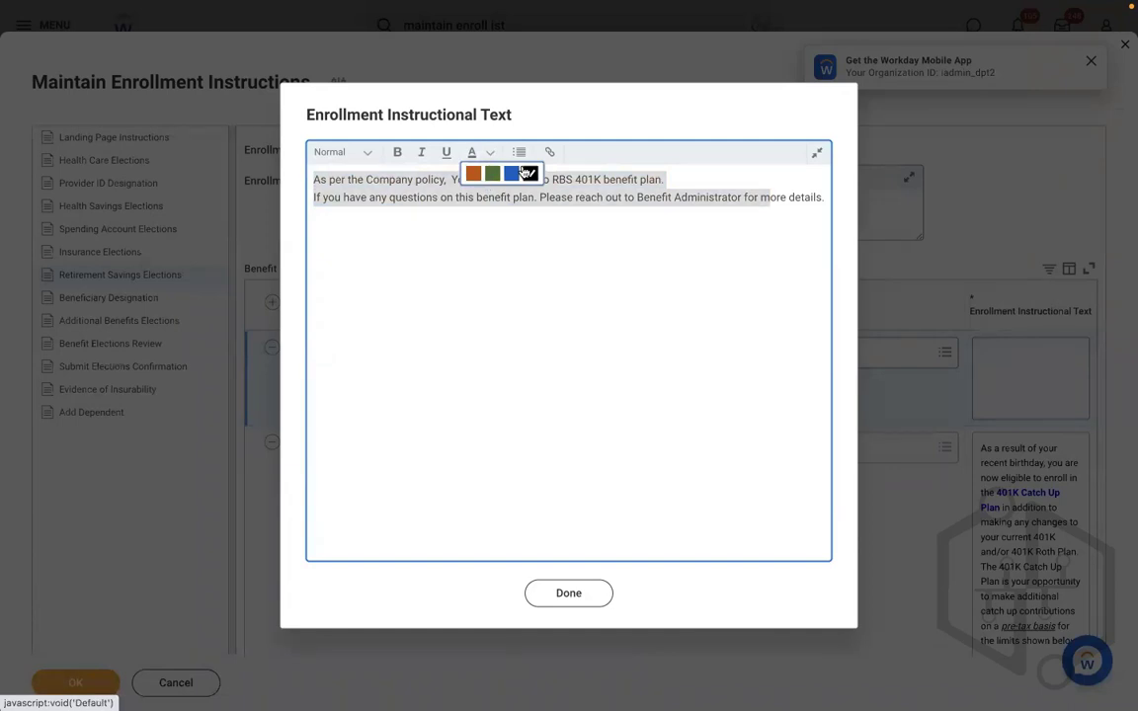
pyautogui.click(519, 172)
pyautogui.click(477, 178)
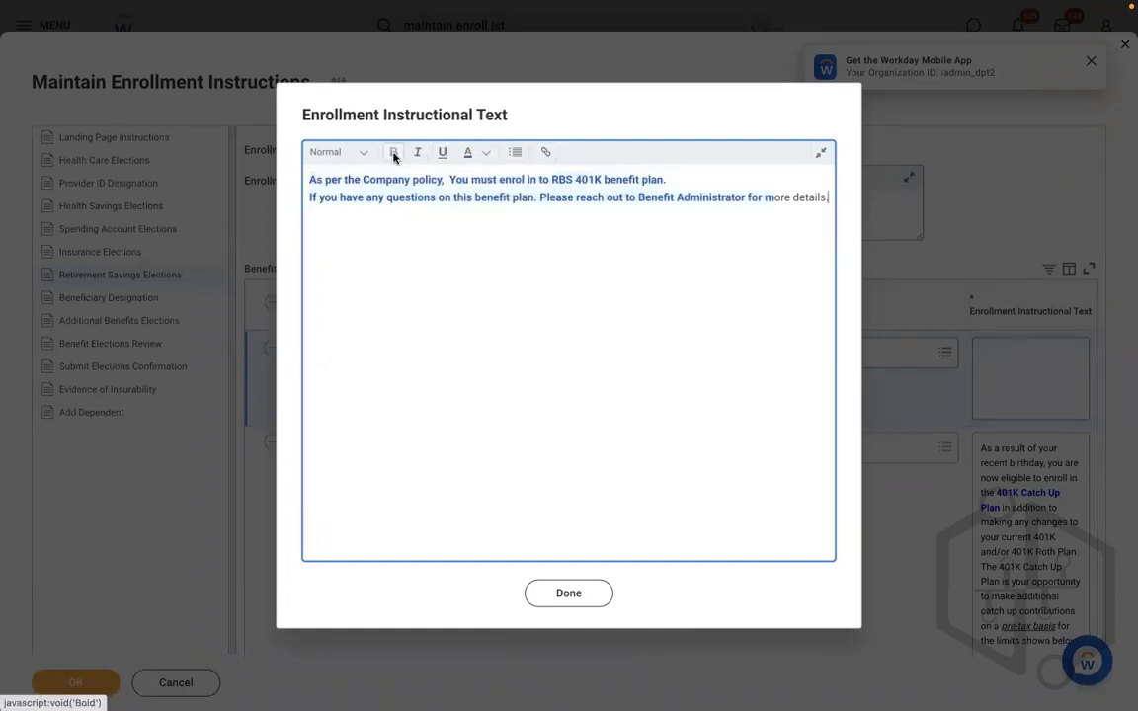
pyautogui.click(554, 596)
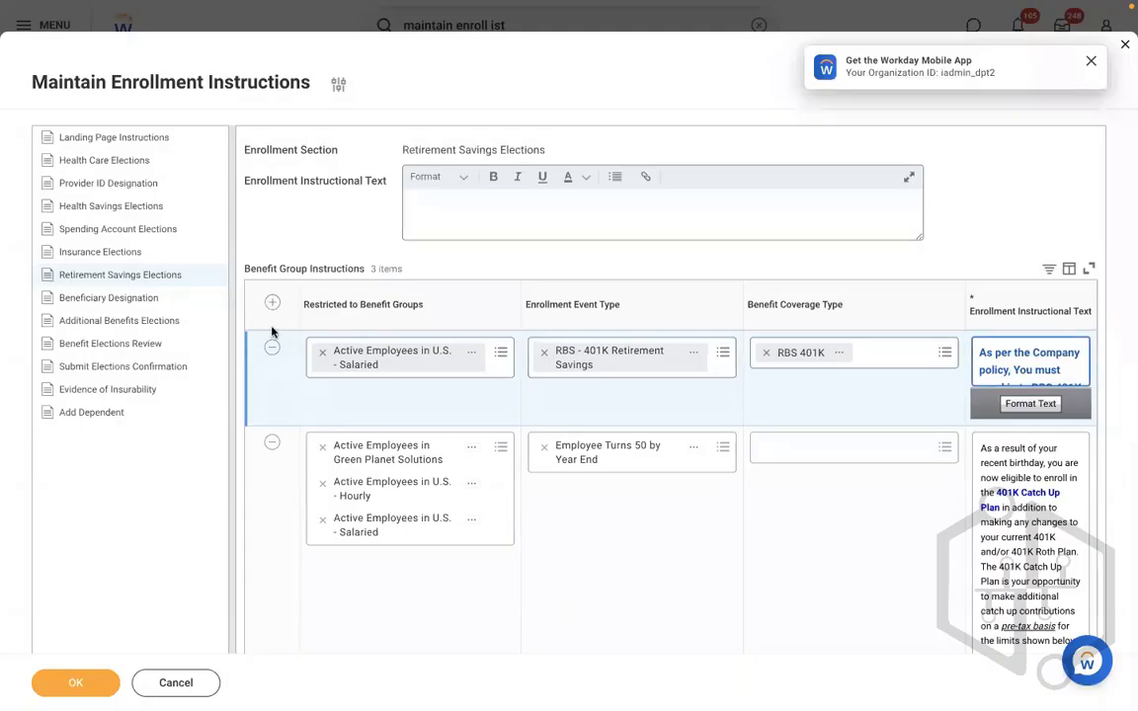
# - Review the Benefit Group Instructions rows and submit the Maintain Enrollment Instructions task with OK
pyautogui.moveTo(224, 262); pyautogui.dragTo(347, 272)
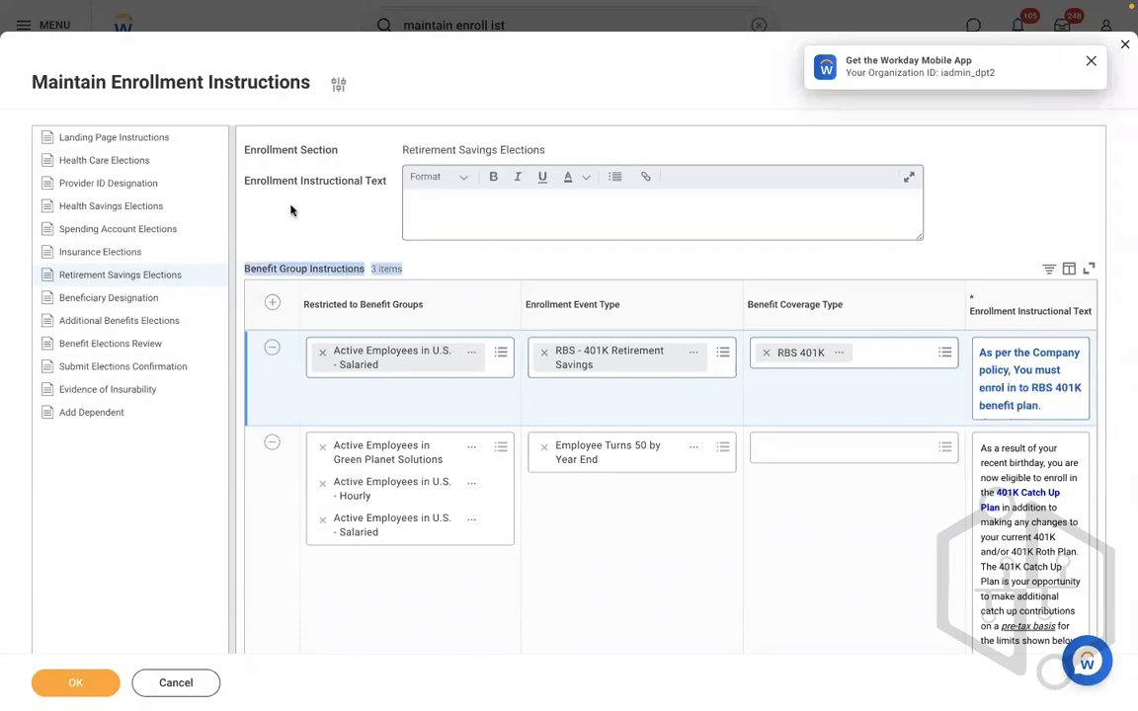
pyautogui.moveTo(245, 181); pyautogui.dragTo(342, 184)
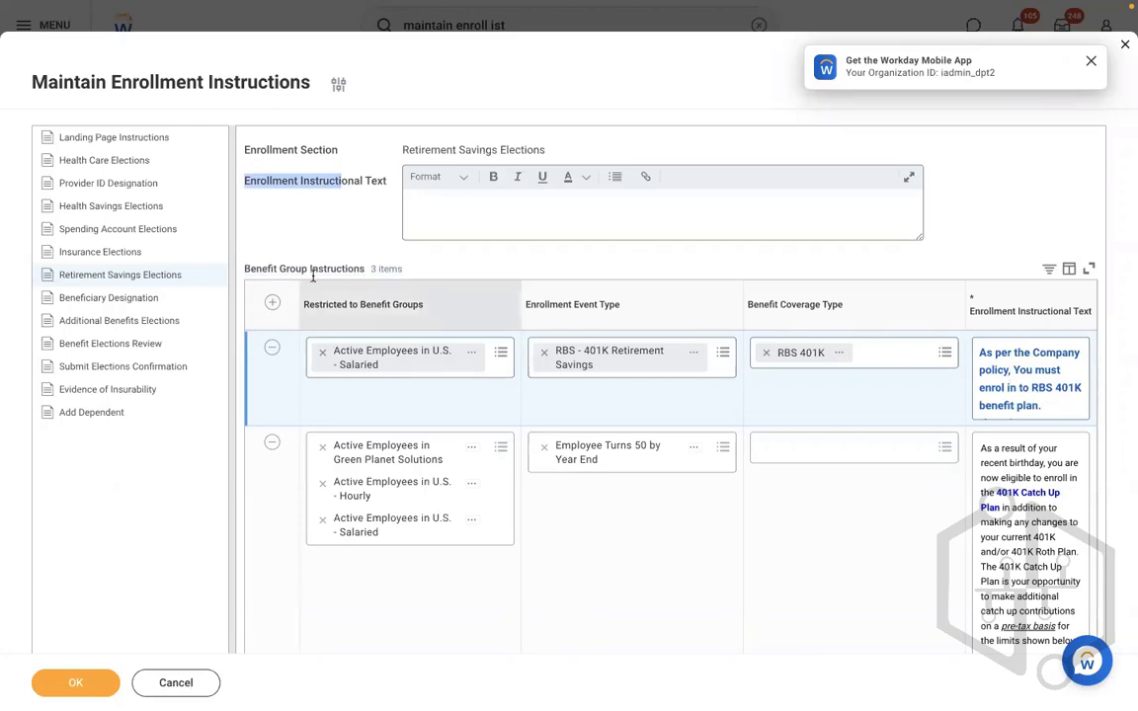
pyautogui.click(493, 208)
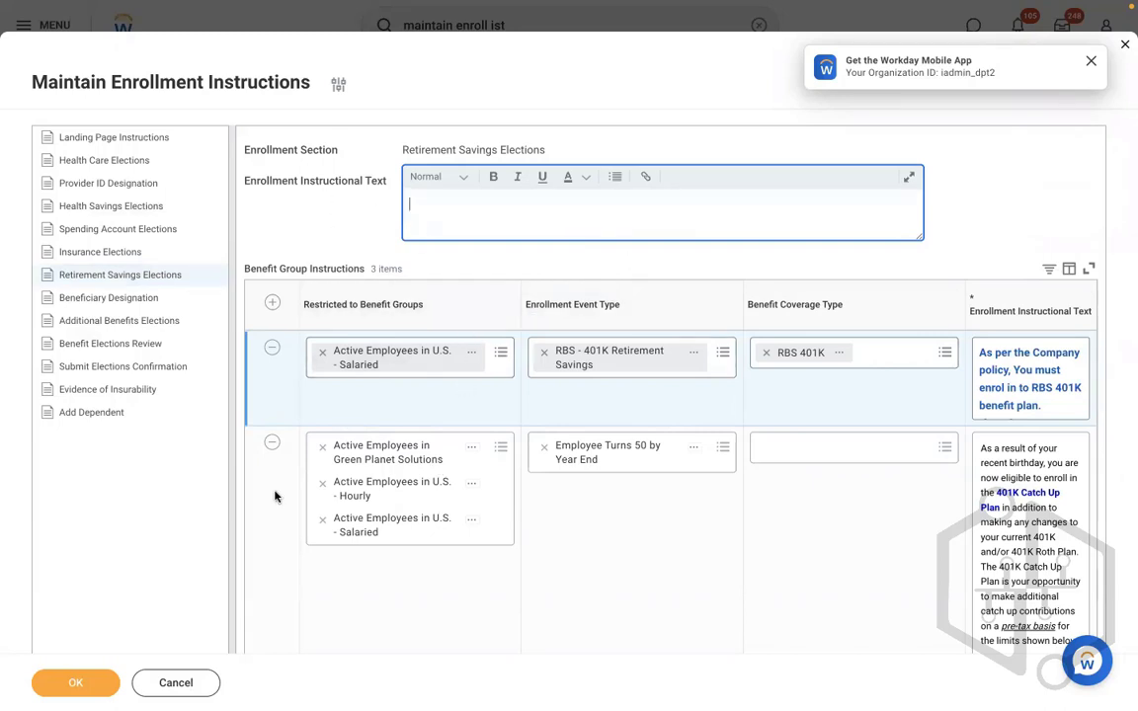
pyautogui.click(336, 624)
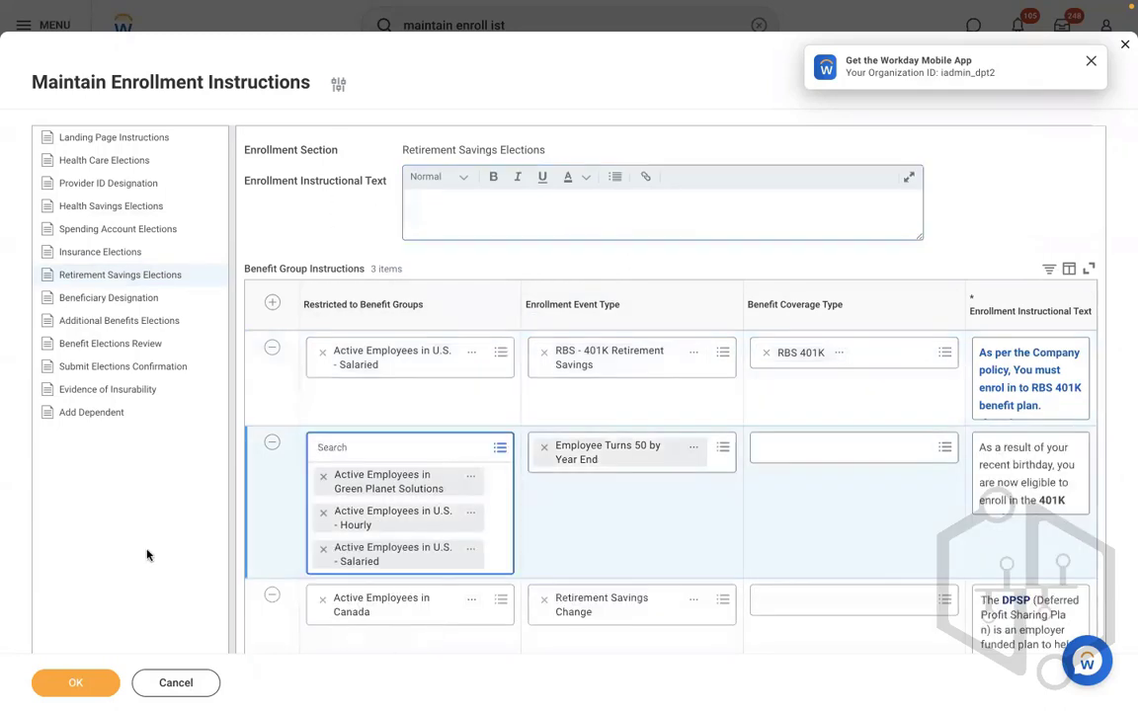
pyautogui.click(61, 691)
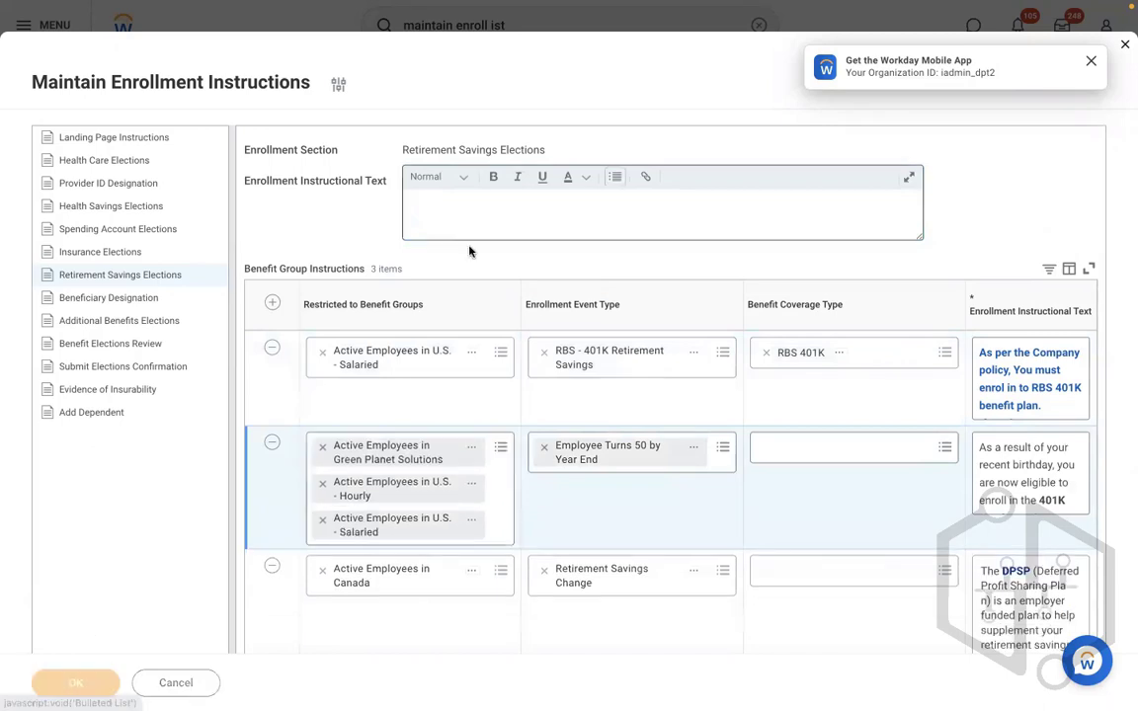
pyautogui.click(757, 25)
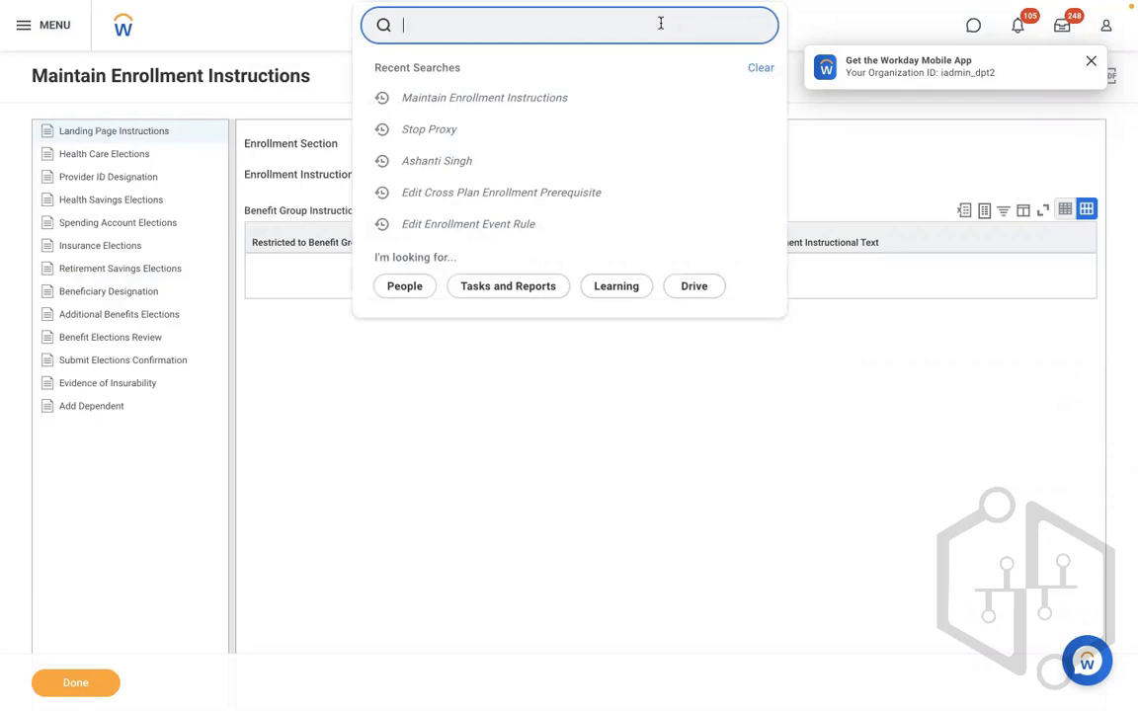
pyautogui.write('normanc c')
pyautogui.press('BackSpace')
pyautogui.press('BackSpace')
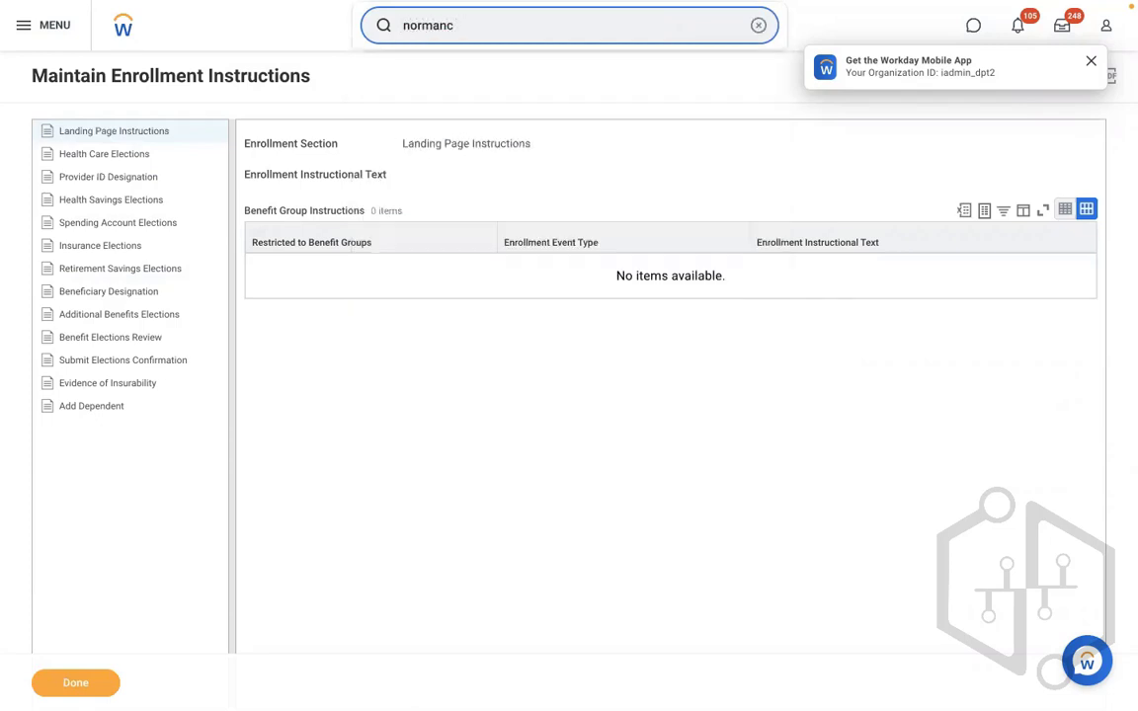
pyautogui.write('cha')
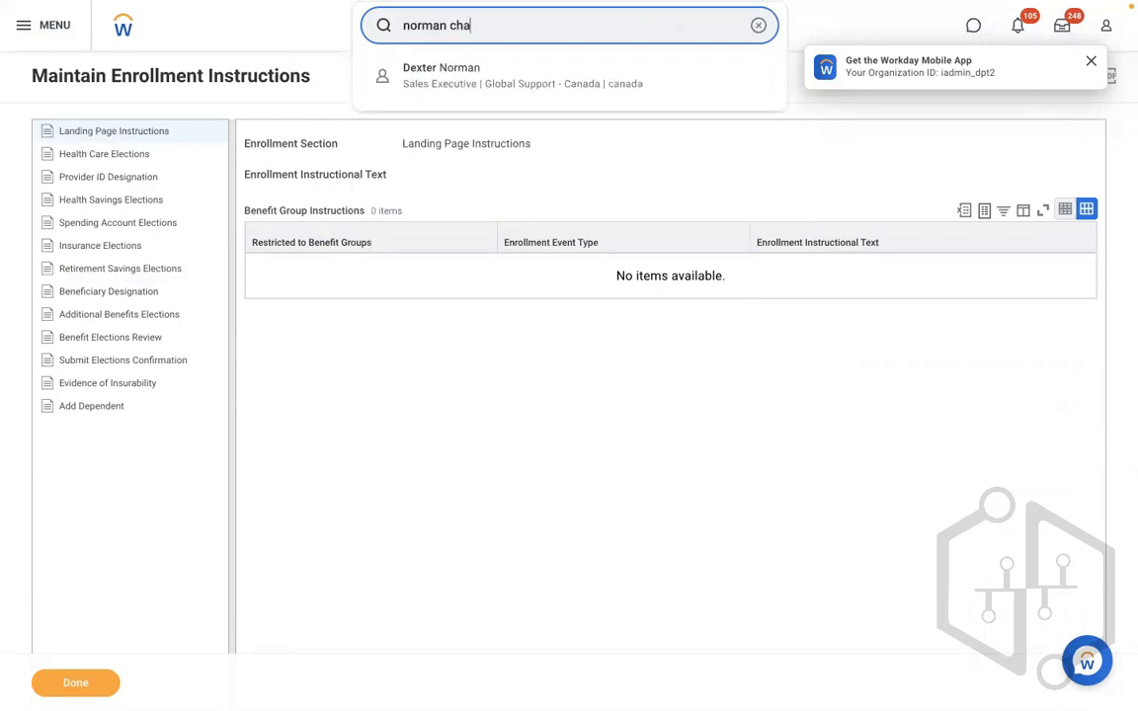
pyautogui.click(566, 74)
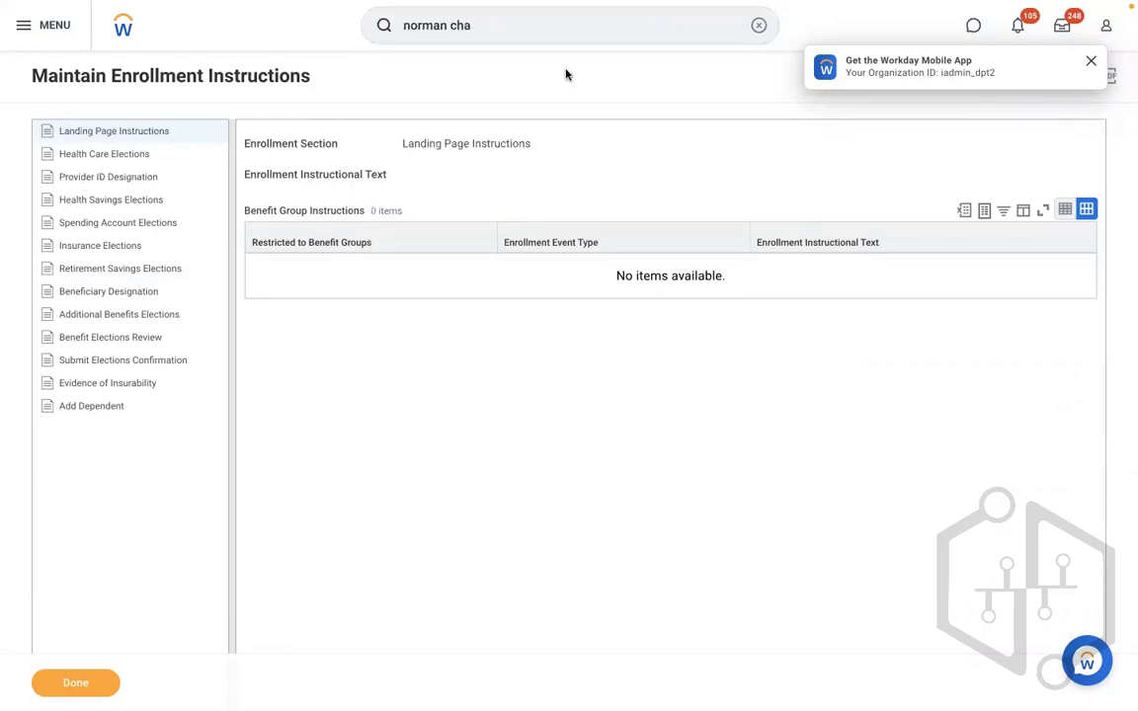
pyautogui.click(490, 24)
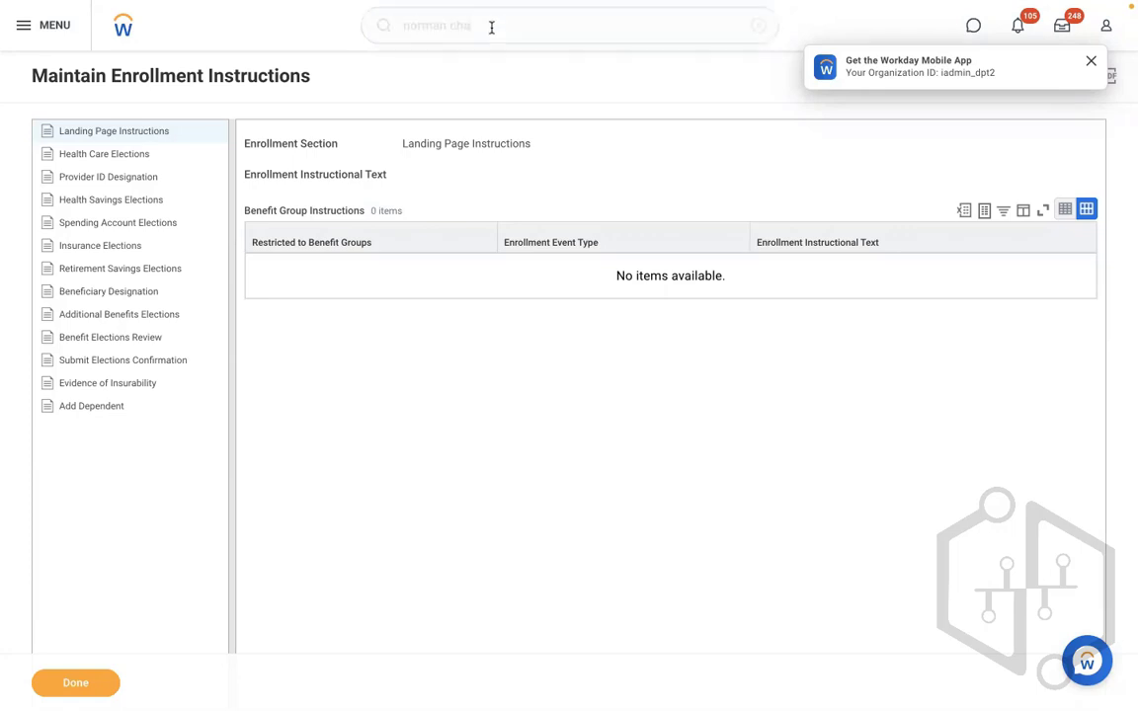
pyautogui.press('BackSpace')
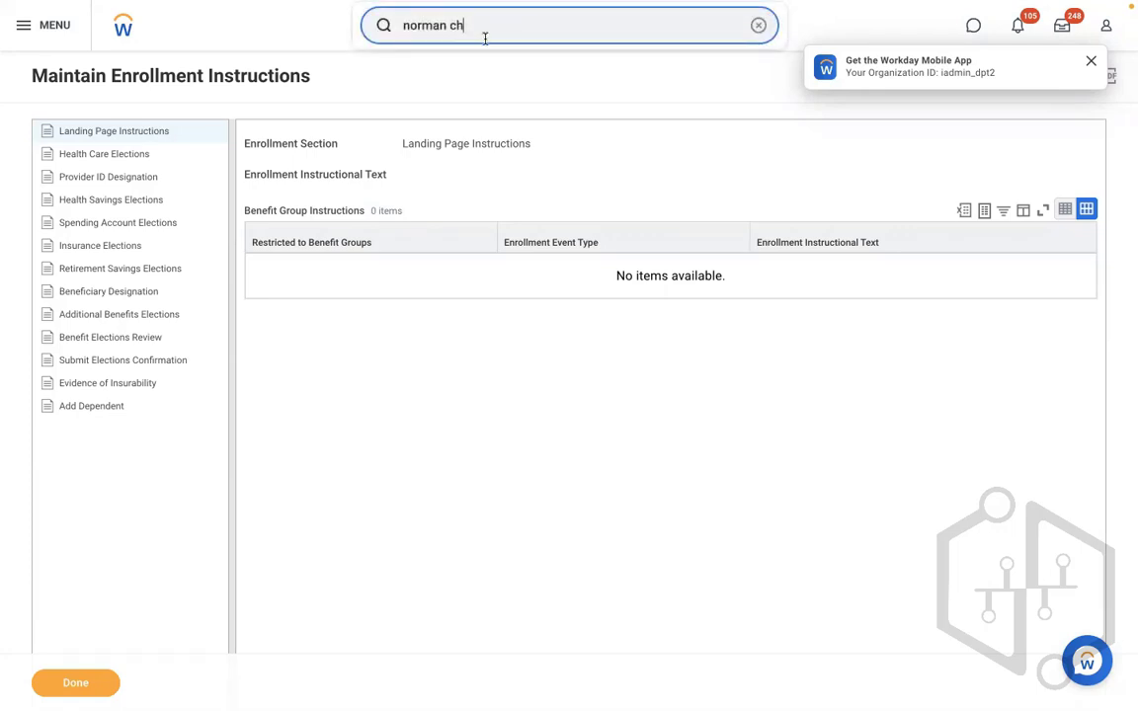
pyautogui.press('BackSpace')
pyautogui.click(484, 73)
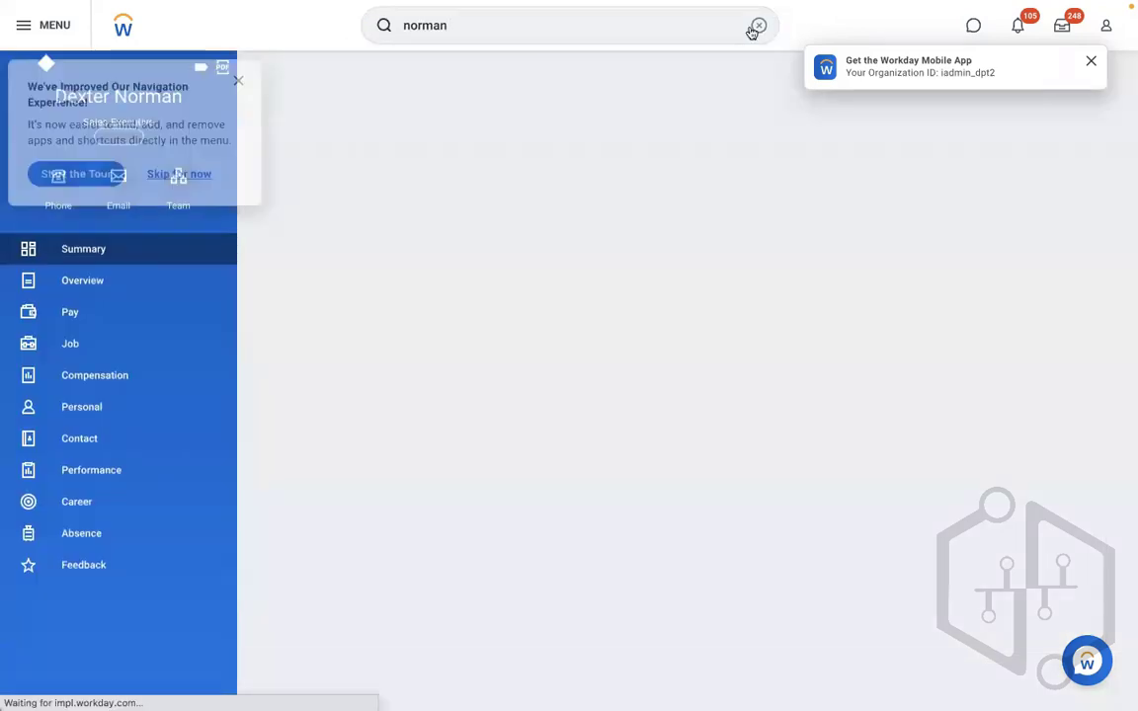
pyautogui.click(750, 32)
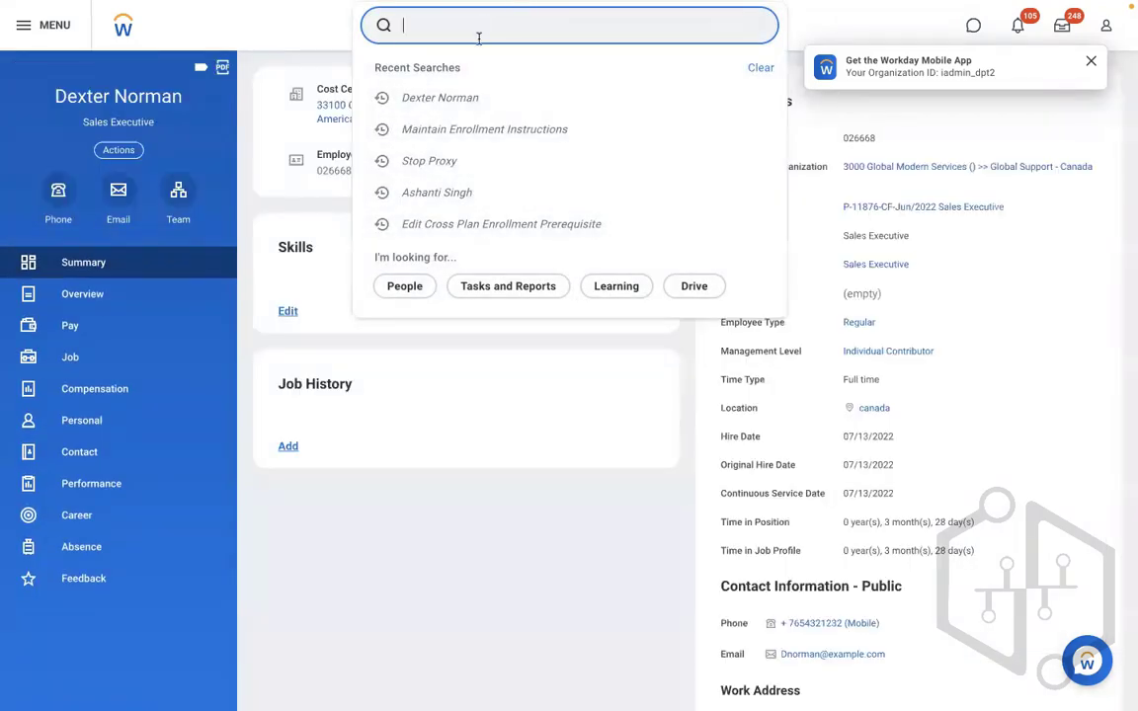
pyautogui.click(432, 196)
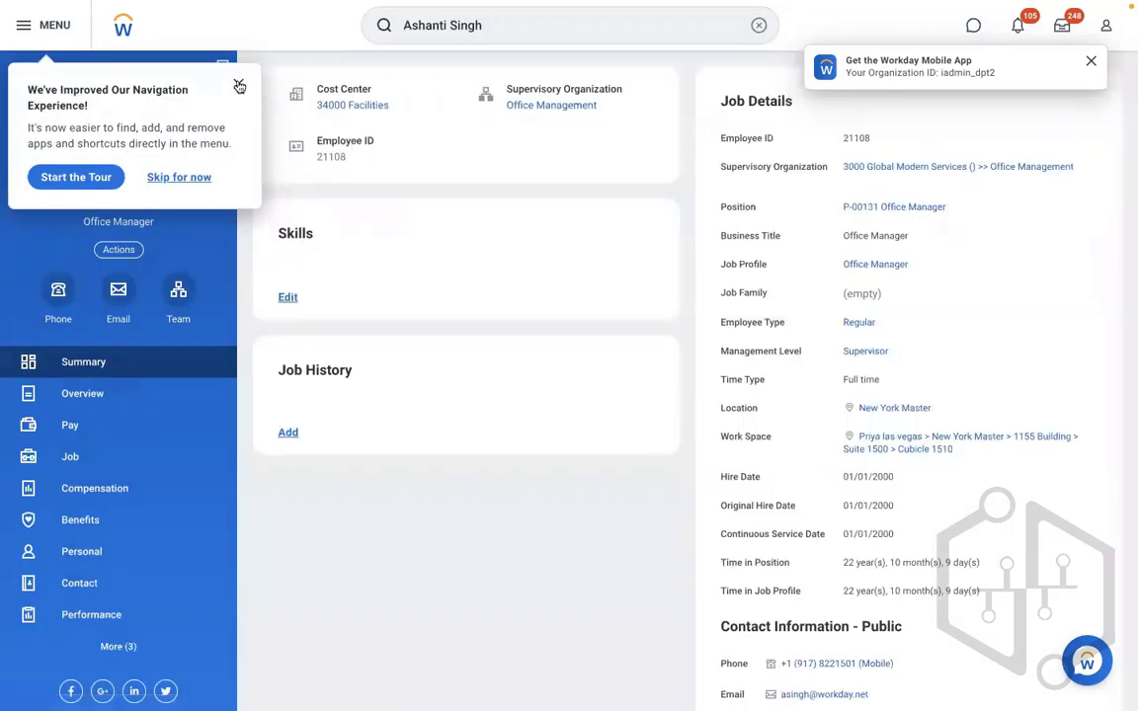
# - Dismiss the tips popup and start a benefits change from the worker's Actions menu
pyautogui.click(237, 86)
pyautogui.click(133, 250)
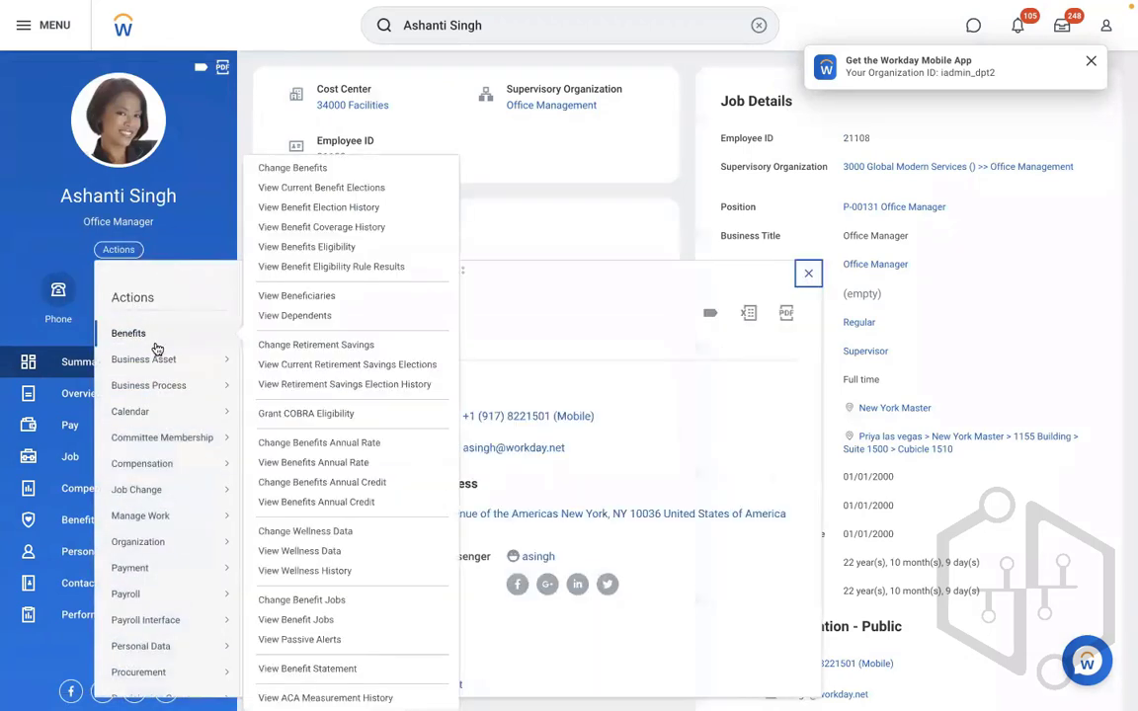
pyautogui.moveTo(201, 342)
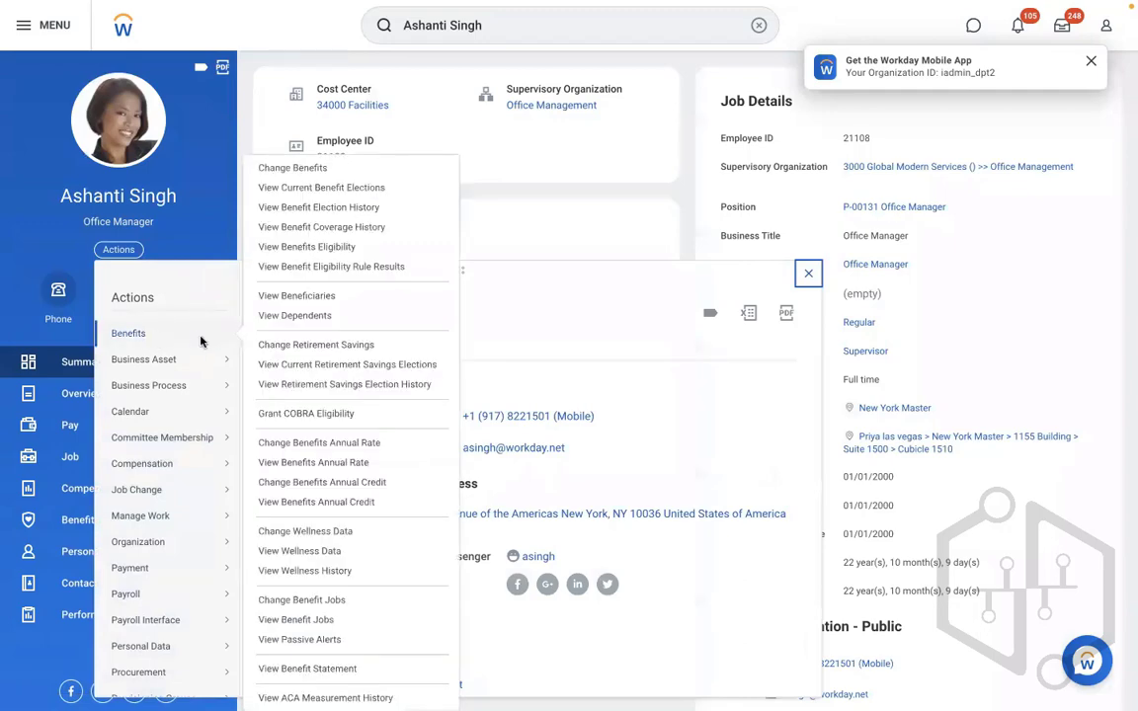
pyautogui.click(290, 167)
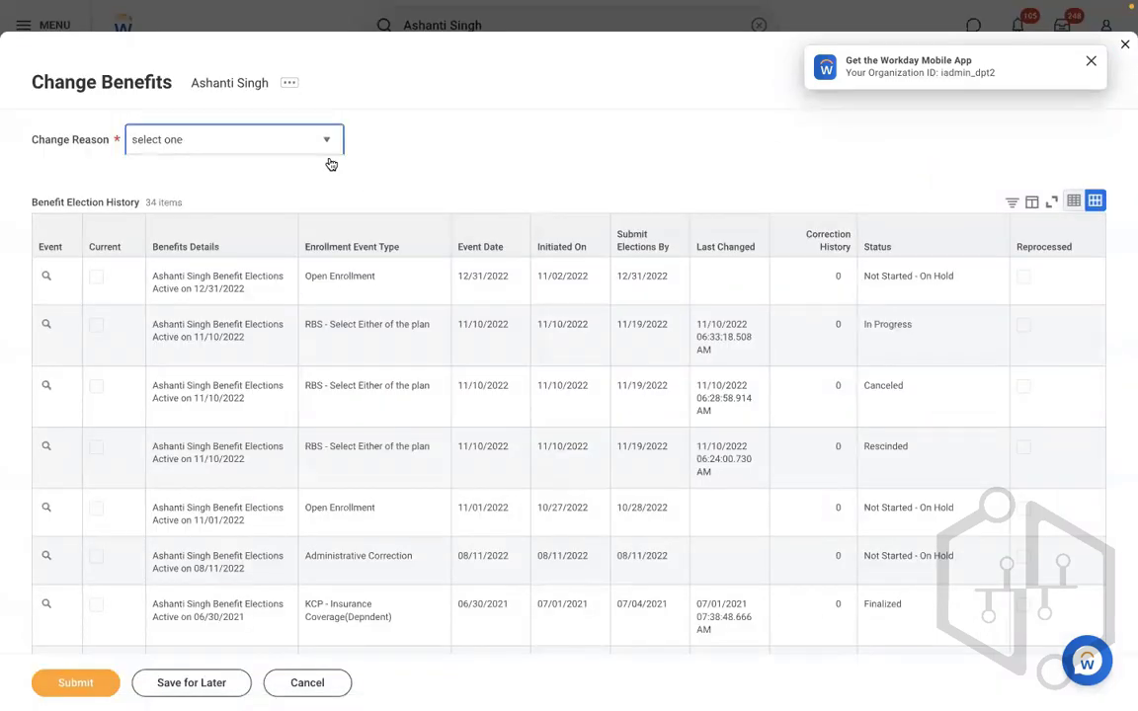
# - Submit change reason RBS - 401K Retirement Savings effective 11/08/2022 and view the confirmation
pyautogui.click(331, 164)
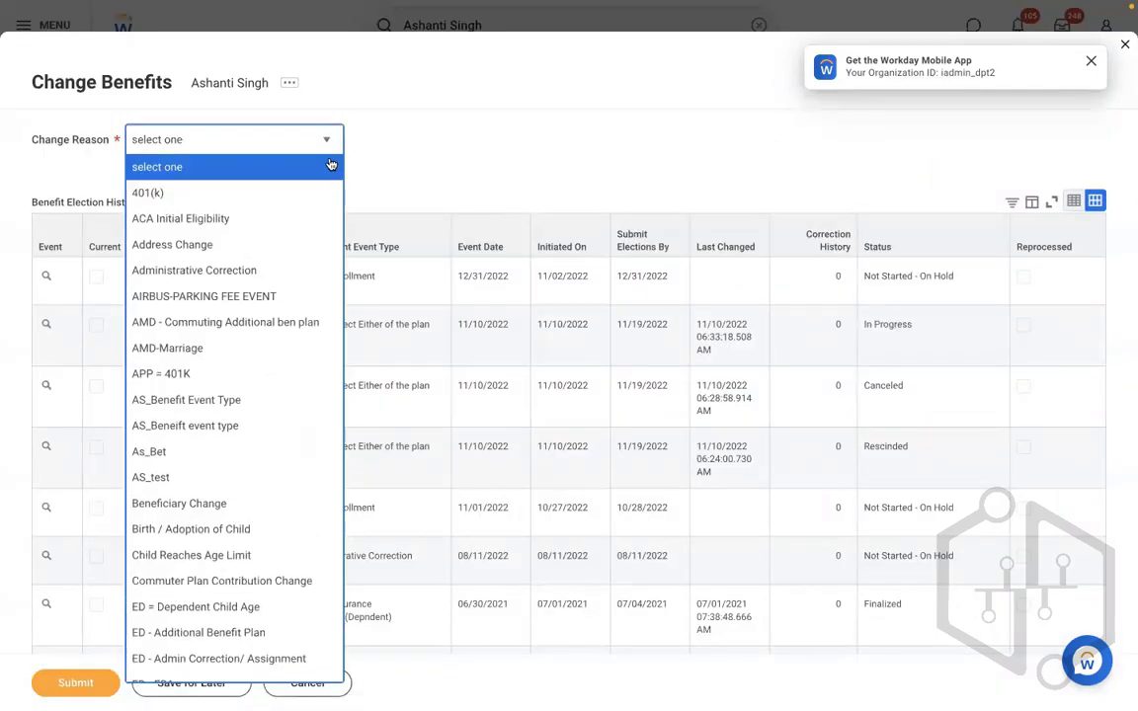
pyautogui.press('Up')
pyautogui.press('Up')
pyautogui.press('Up')
pyautogui.press('Up')
pyautogui.press('Up')
pyautogui.press('Up')
pyautogui.press('Up')
pyautogui.press('Up')
pyautogui.press('Up')
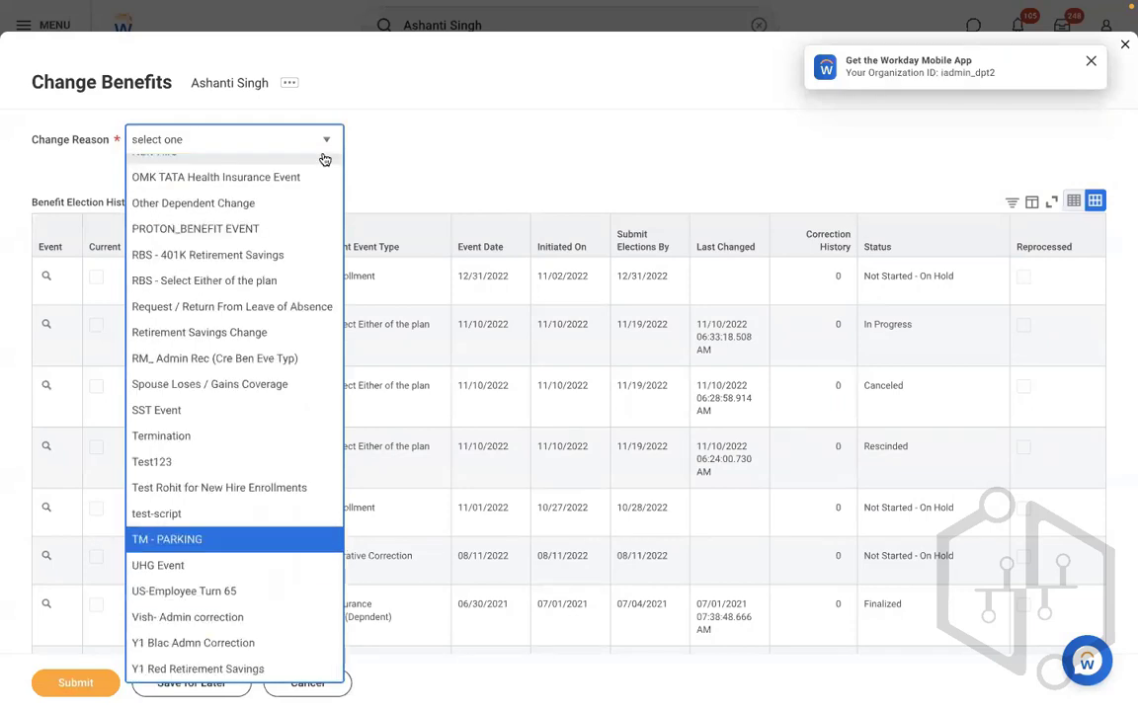
pyautogui.press('Up')
pyautogui.press('Up')
pyautogui.press('Up')
pyautogui.press('Up')
pyautogui.press('Up')
pyautogui.press('Up')
pyautogui.press('Up')
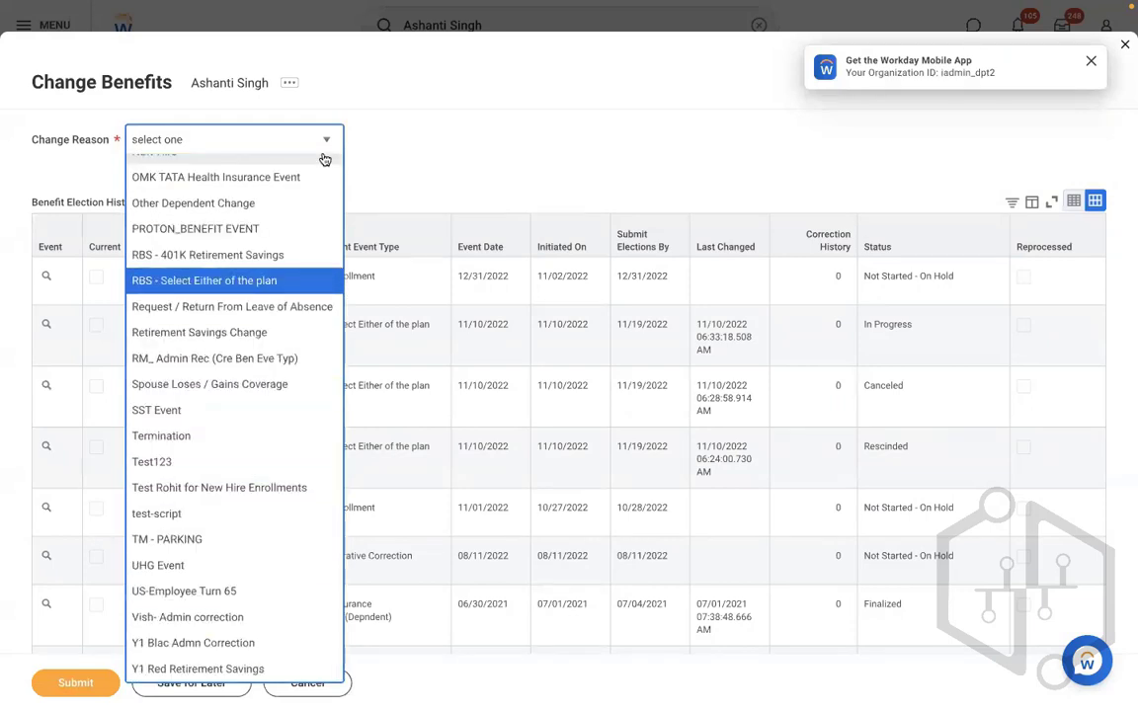
pyautogui.press('Up')
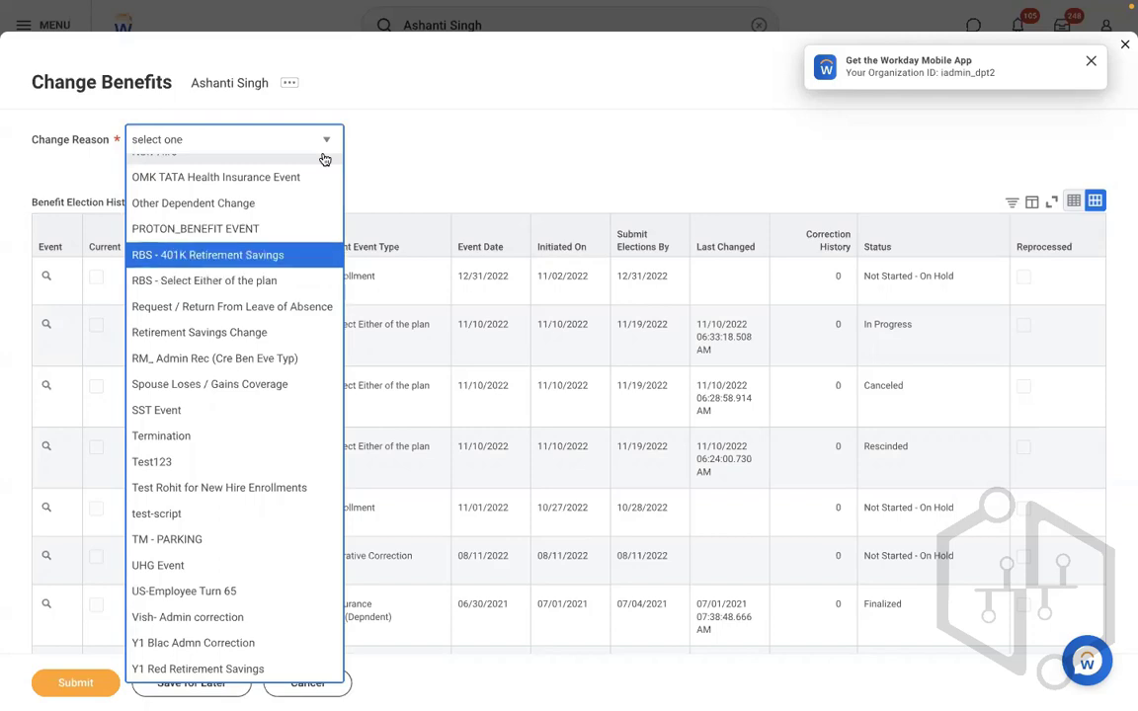
pyautogui.press('Return')
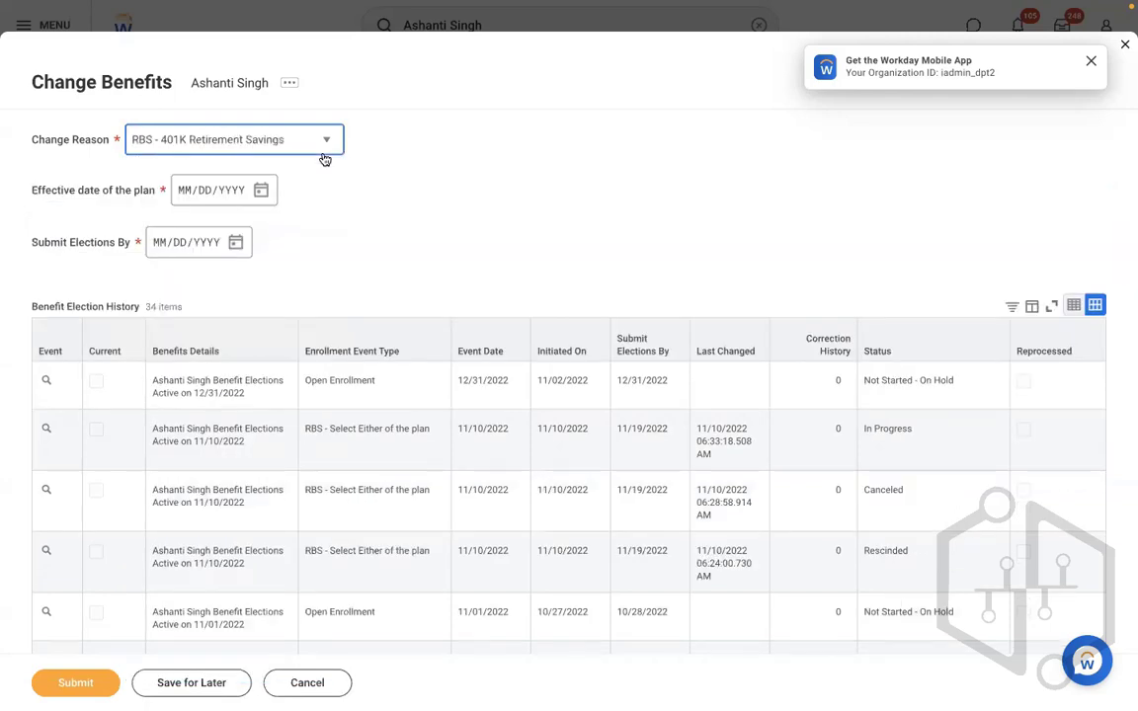
pyautogui.click(261, 190)
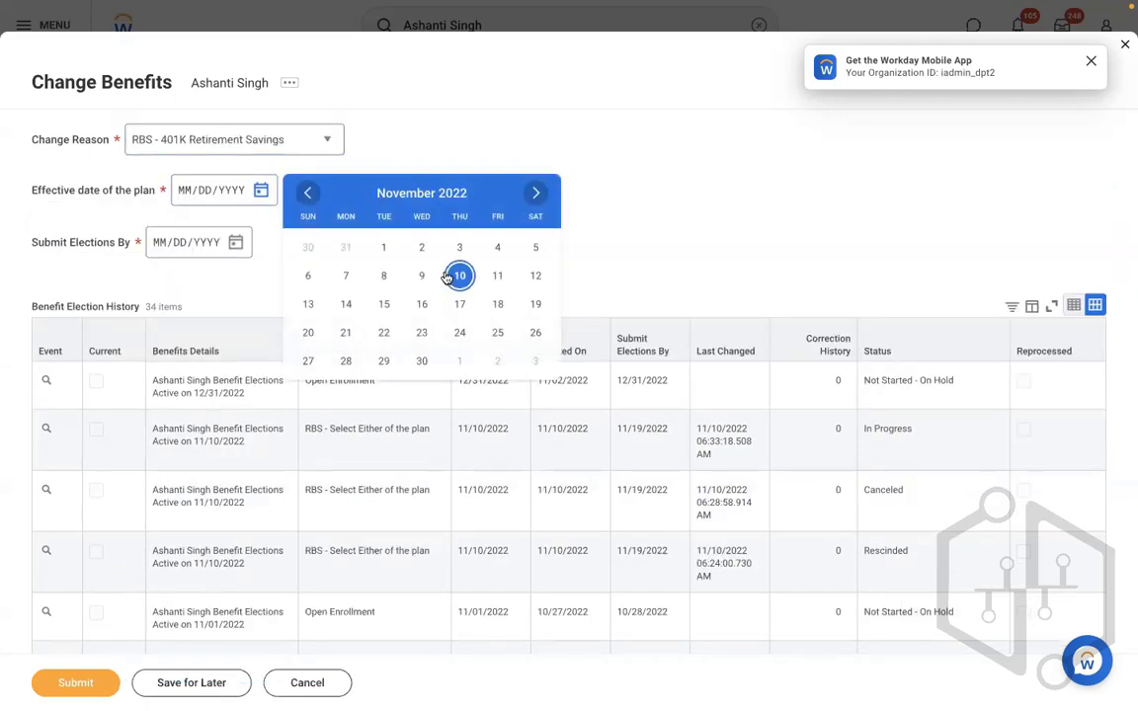
pyautogui.click(384, 277)
pyautogui.click(70, 682)
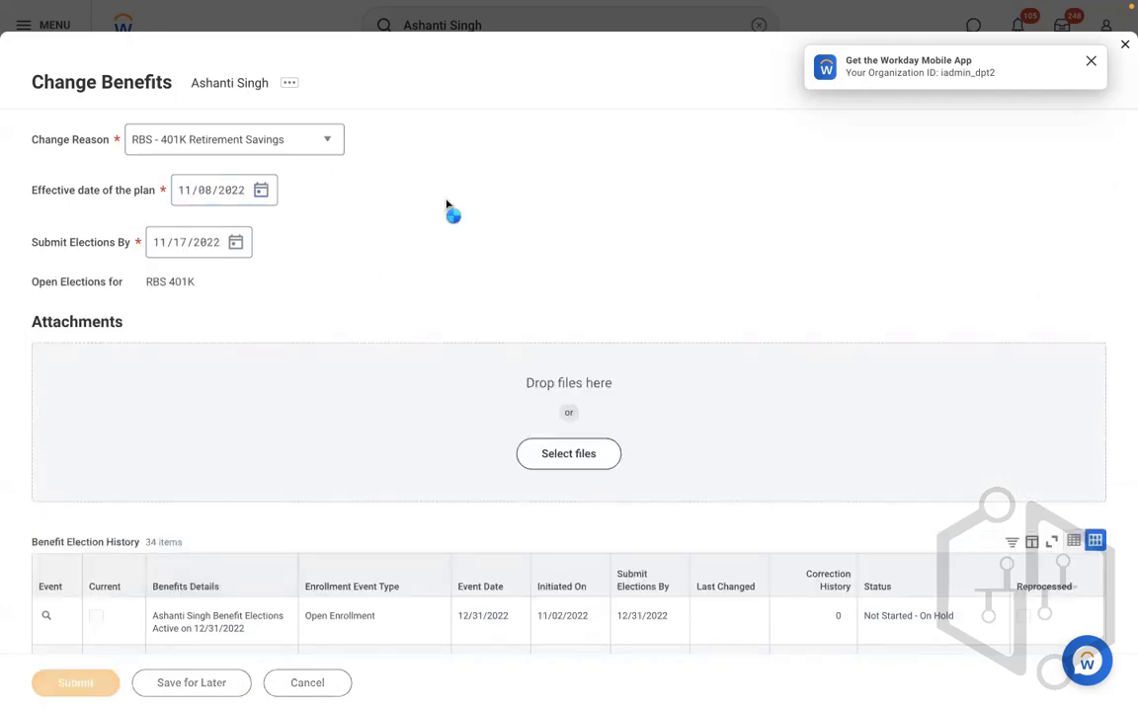
pyautogui.click(407, 169)
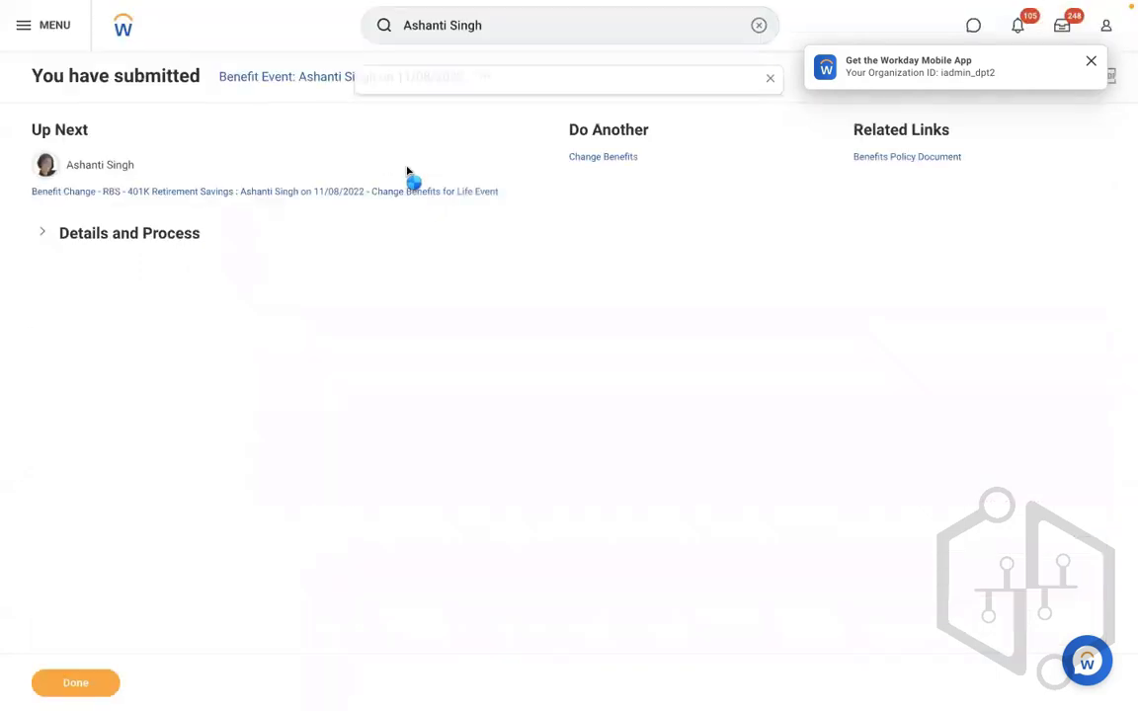
# - Open the worker's RBS 401K benefit election and read the new enrollment instruction text
pyautogui.moveTo(146, 168)
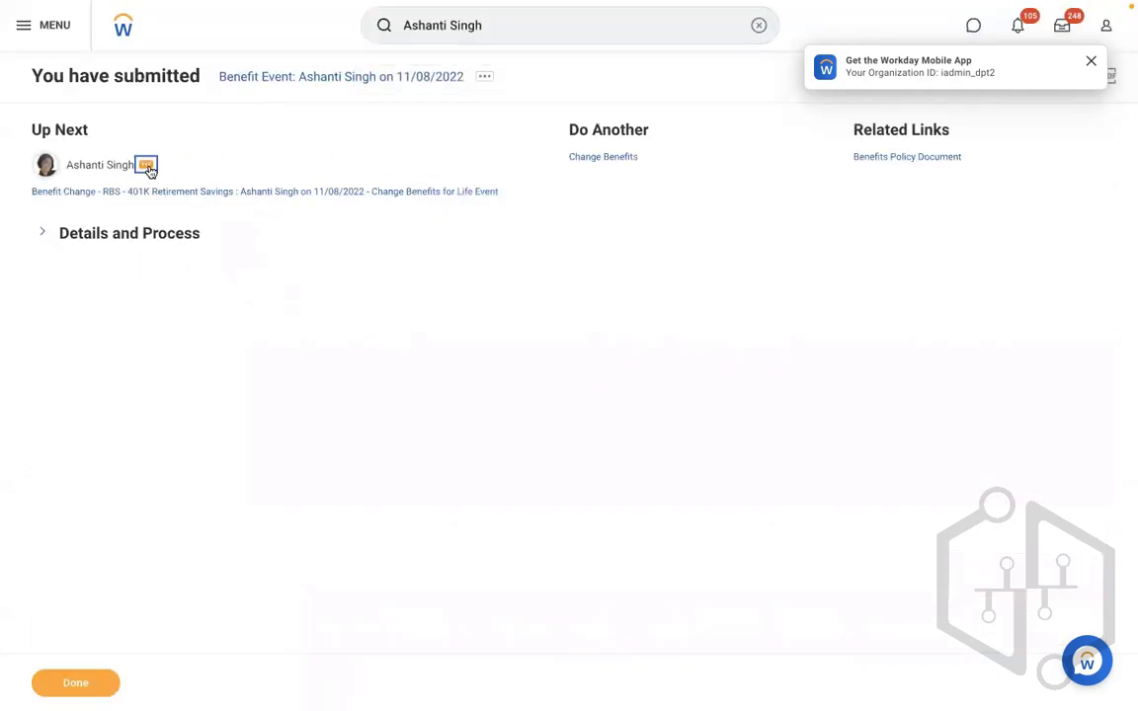
pyautogui.click(148, 191)
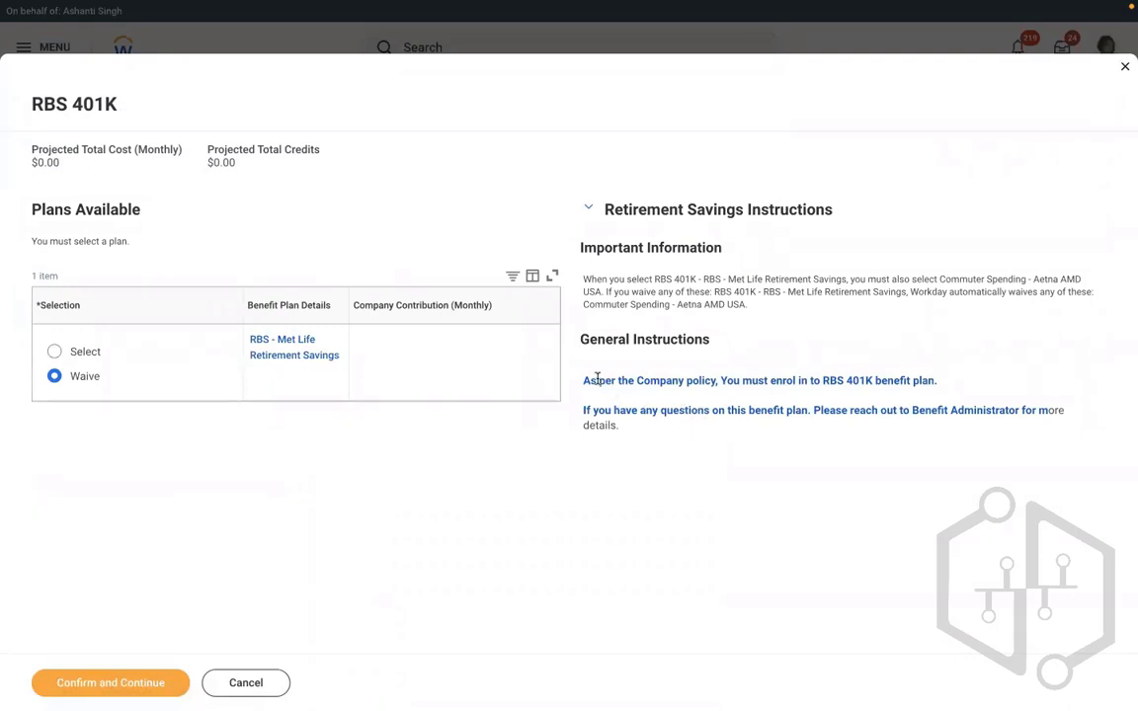
pyautogui.moveTo(600, 380); pyautogui.dragTo(920, 424)
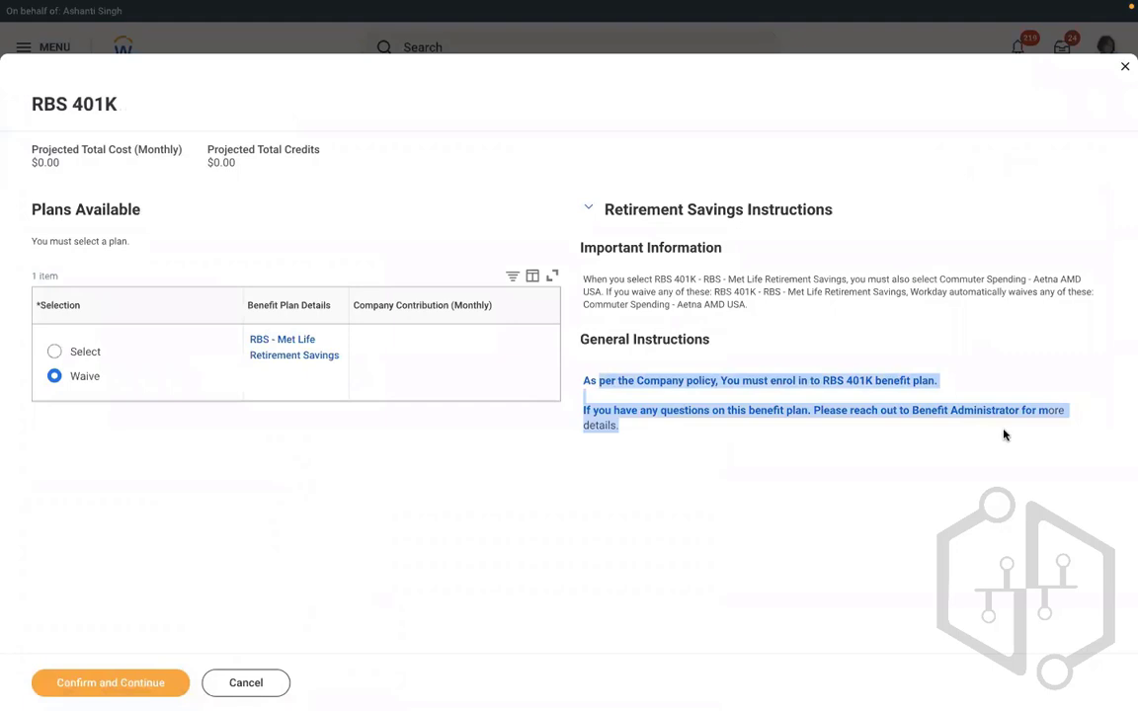
pyautogui.click(708, 450)
pyautogui.moveTo(631, 437); pyautogui.dragTo(596, 386)
# - Select the RBS - Met Life Retirement Savings plan, then discard the election and return home
pyautogui.click(73, 362)
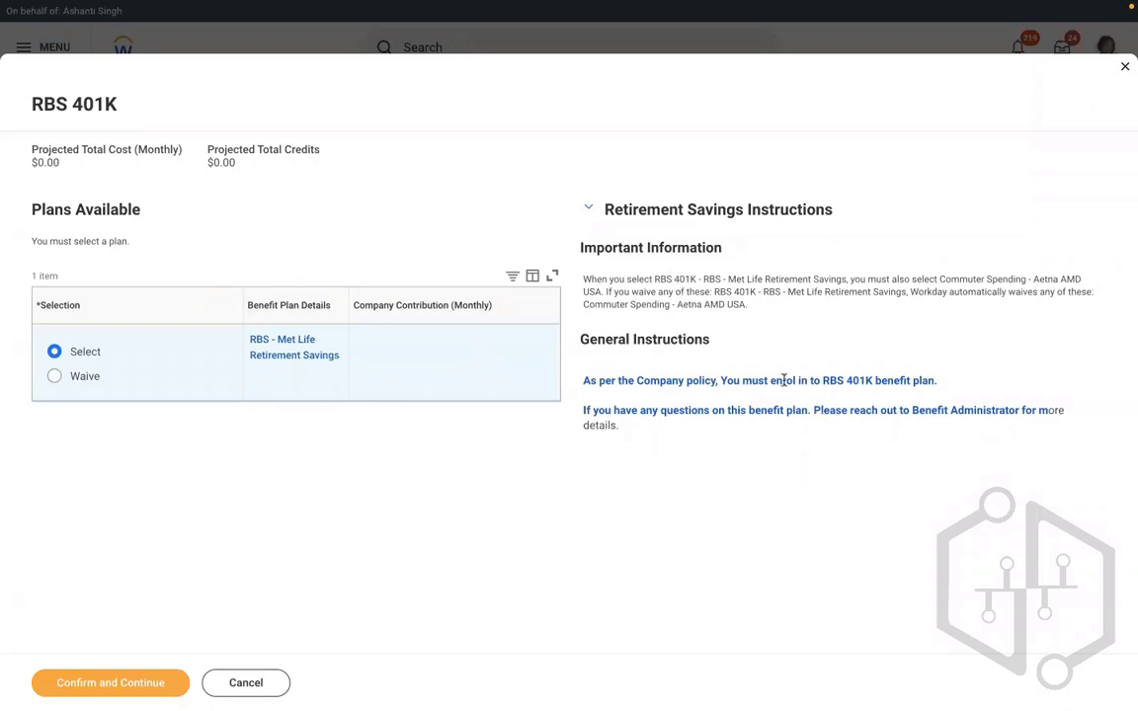
pyautogui.click(244, 679)
pyautogui.click(482, 384)
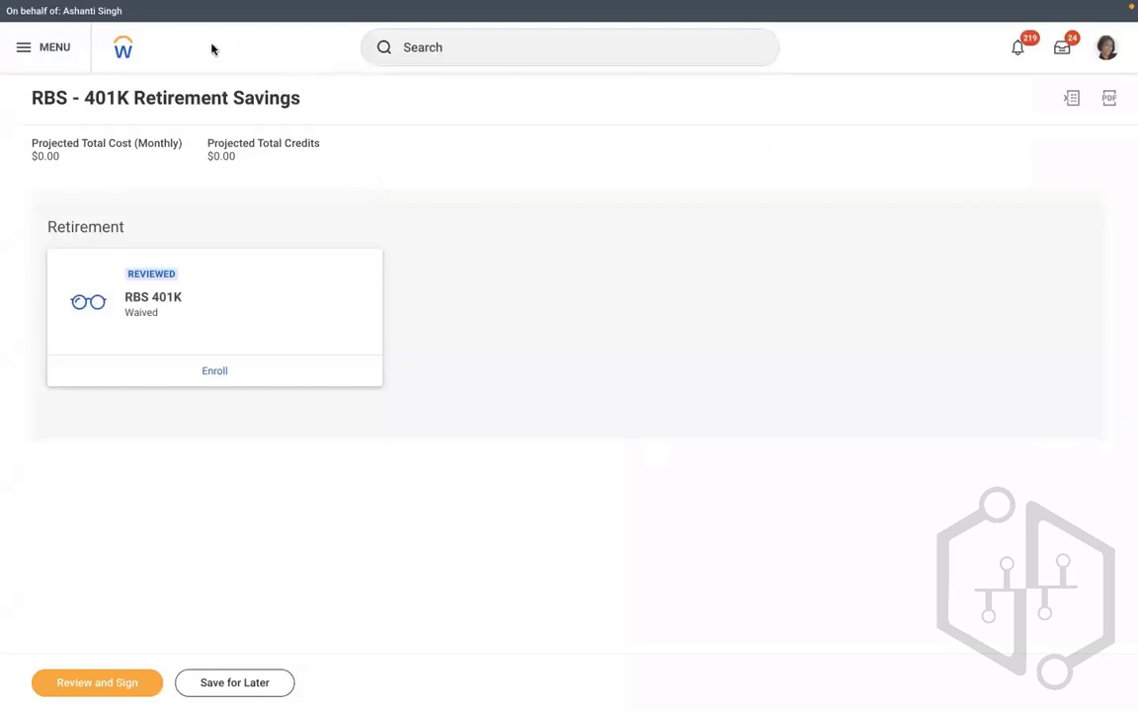
pyautogui.click(121, 49)
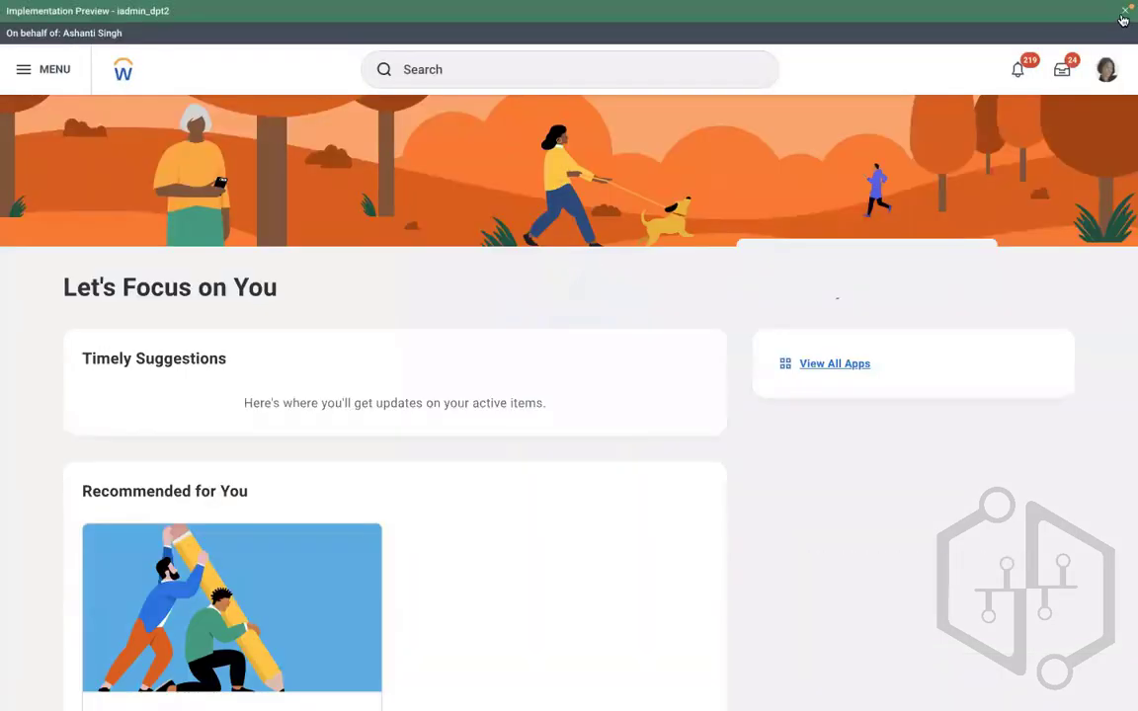
# - Close the preview banner, open the worker's profile, and start Change Benefits
pyautogui.click(1124, 14)
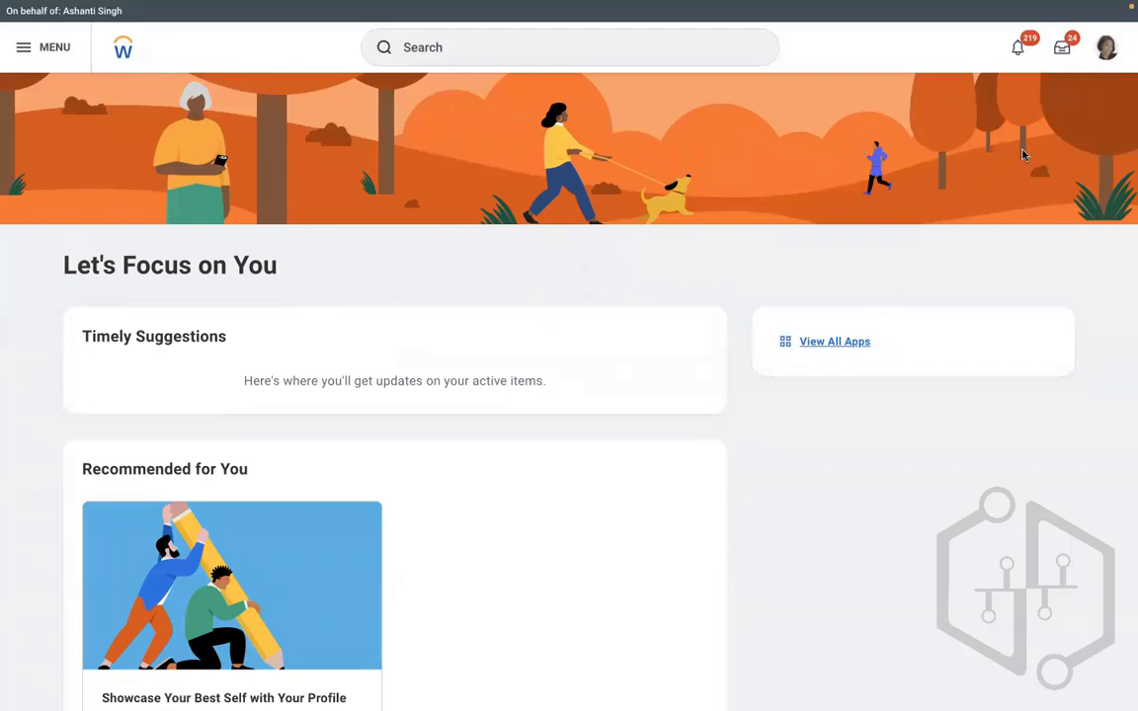
pyautogui.click(1106, 47)
pyautogui.click(785, 169)
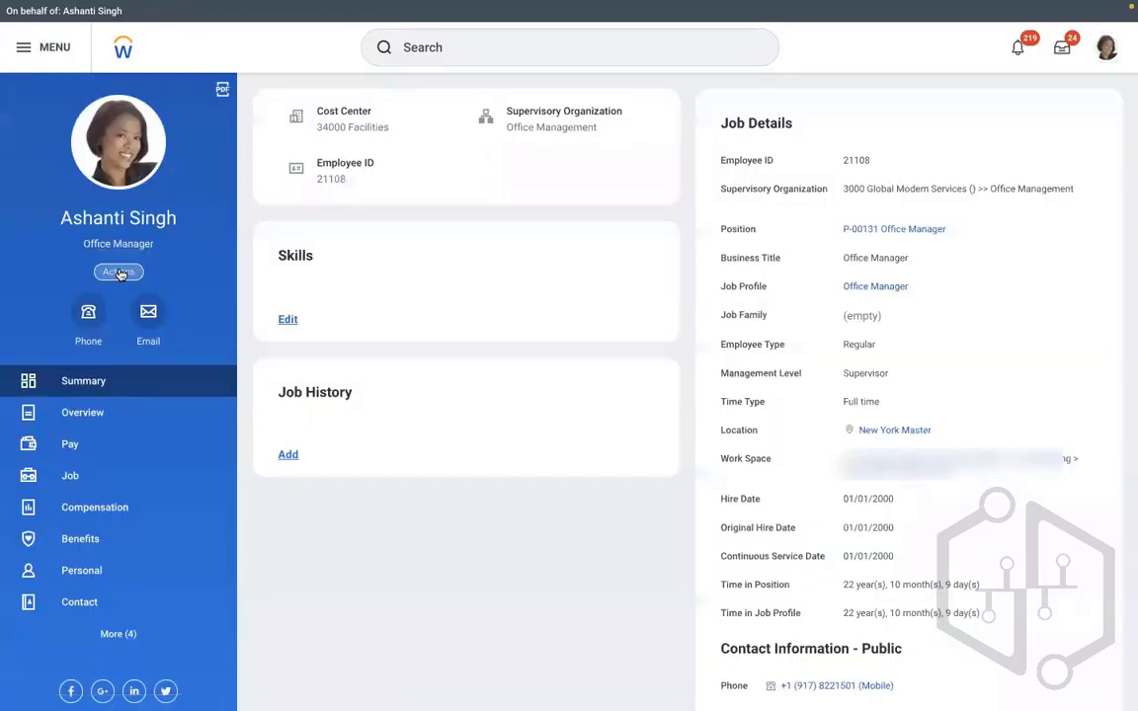
pyautogui.click(118, 273)
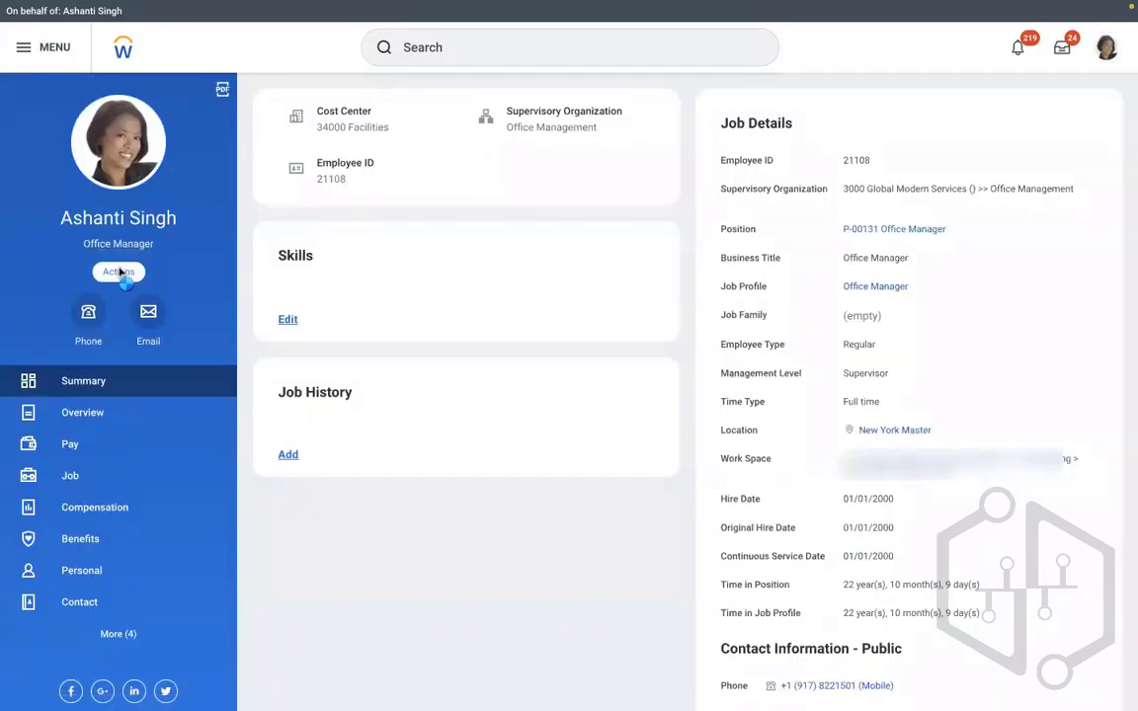
pyautogui.moveTo(155, 414)
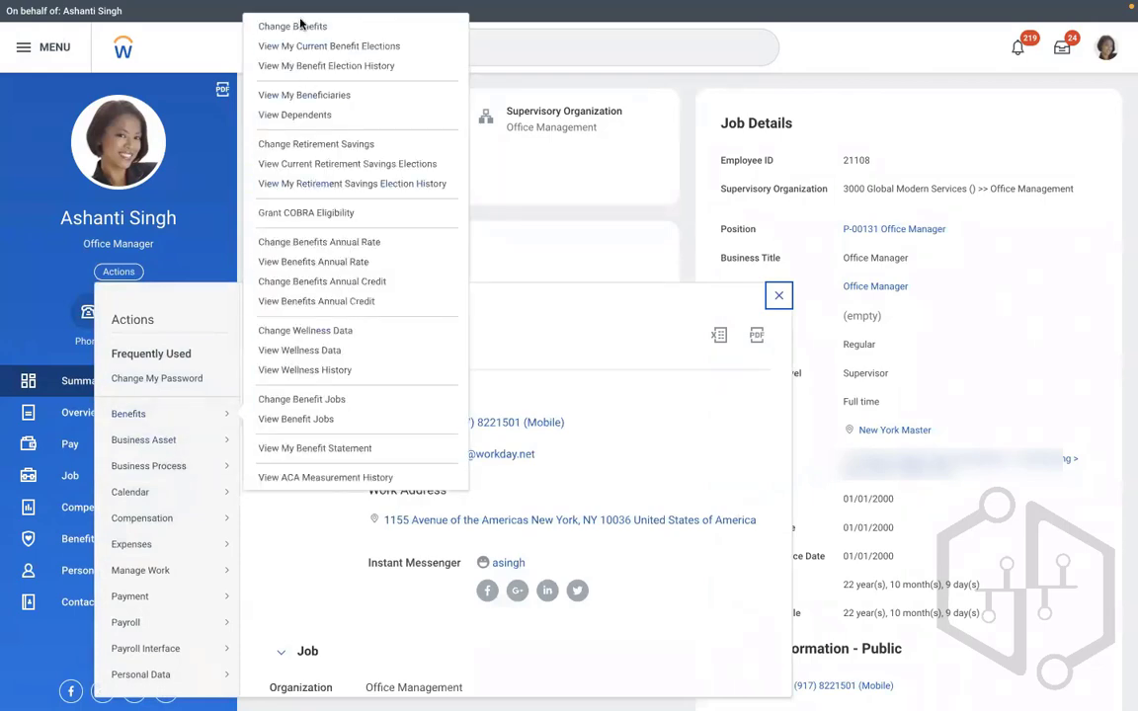
pyautogui.click(276, 26)
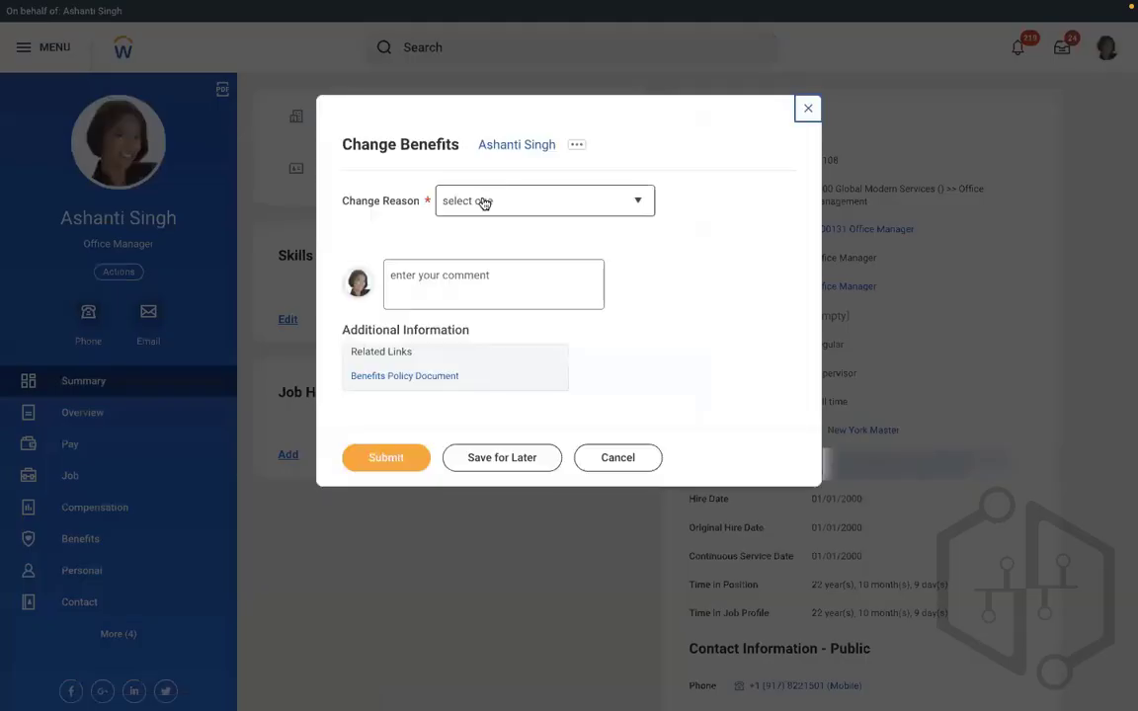
# - Choose RBS - 401K Retirement Savings as the change reason, effective 11/09/2022
pyautogui.click(484, 203)
pyautogui.press('Up')
pyautogui.press('Up')
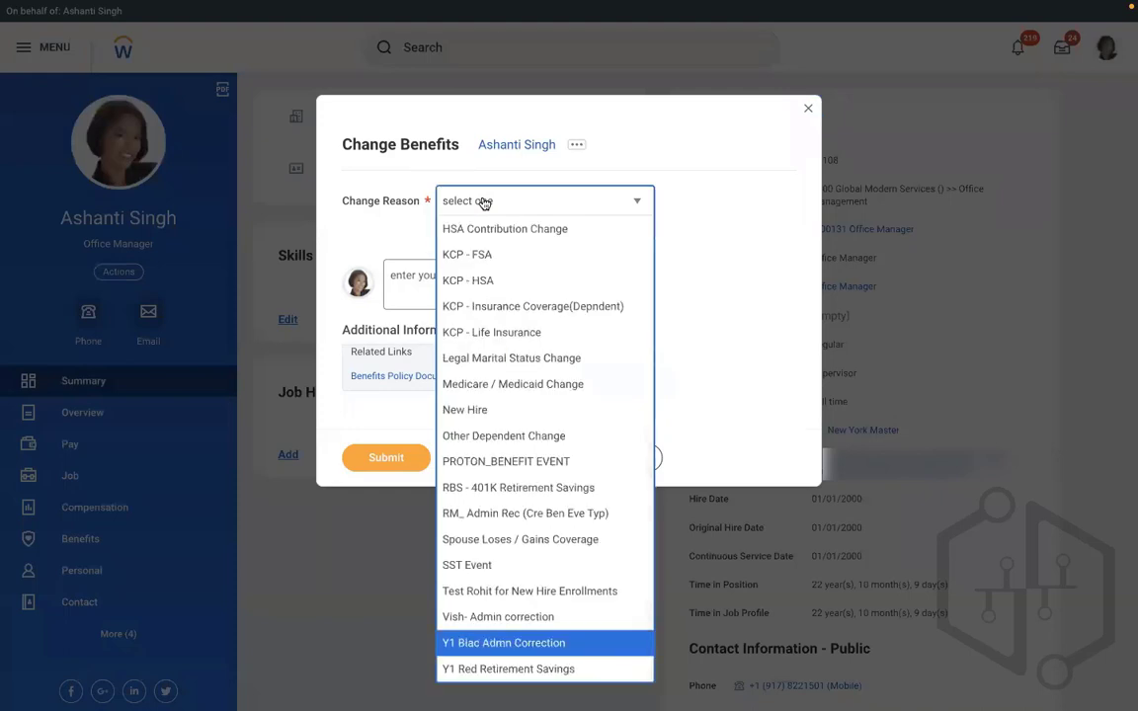
pyautogui.press('Up')
pyautogui.press('Up')
pyautogui.press('Up')
pyautogui.press('Up')
pyautogui.press('Up')
pyautogui.press('Up')
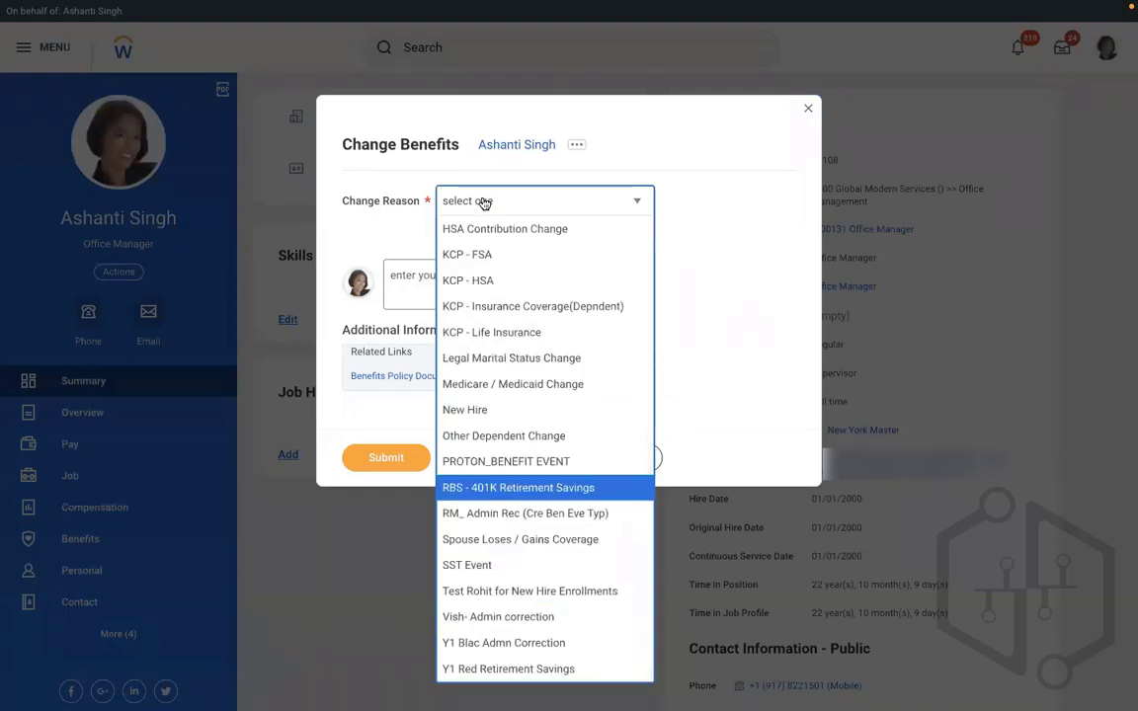
pyautogui.press('Return')
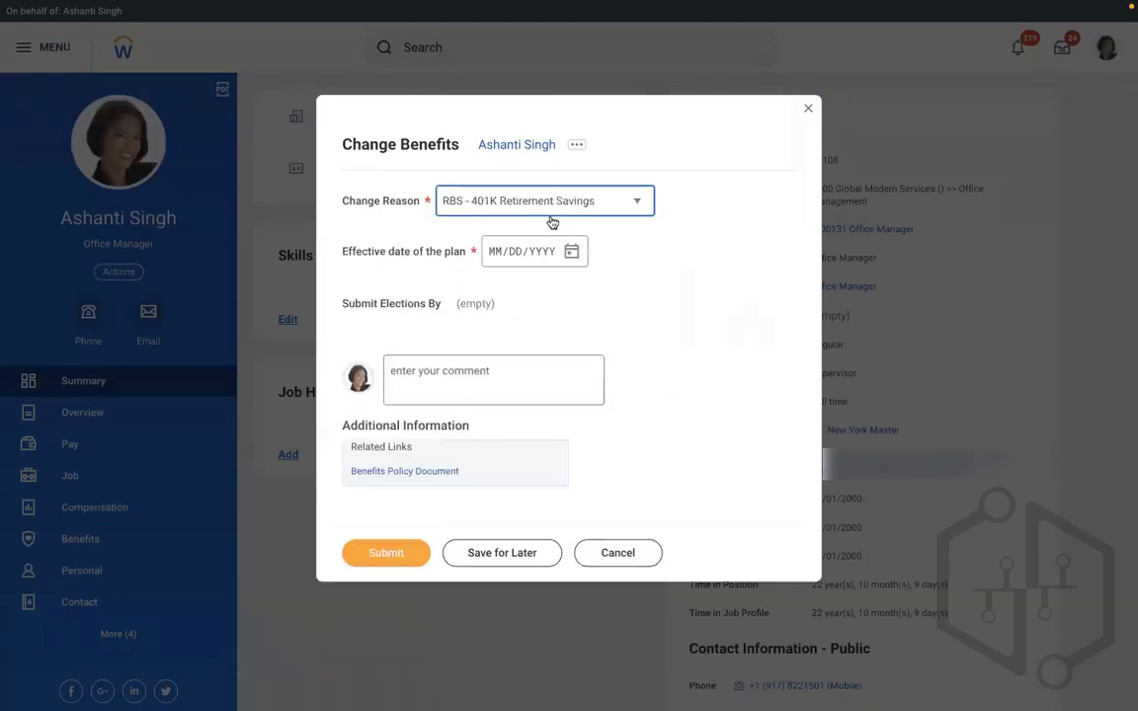
pyautogui.click(572, 252)
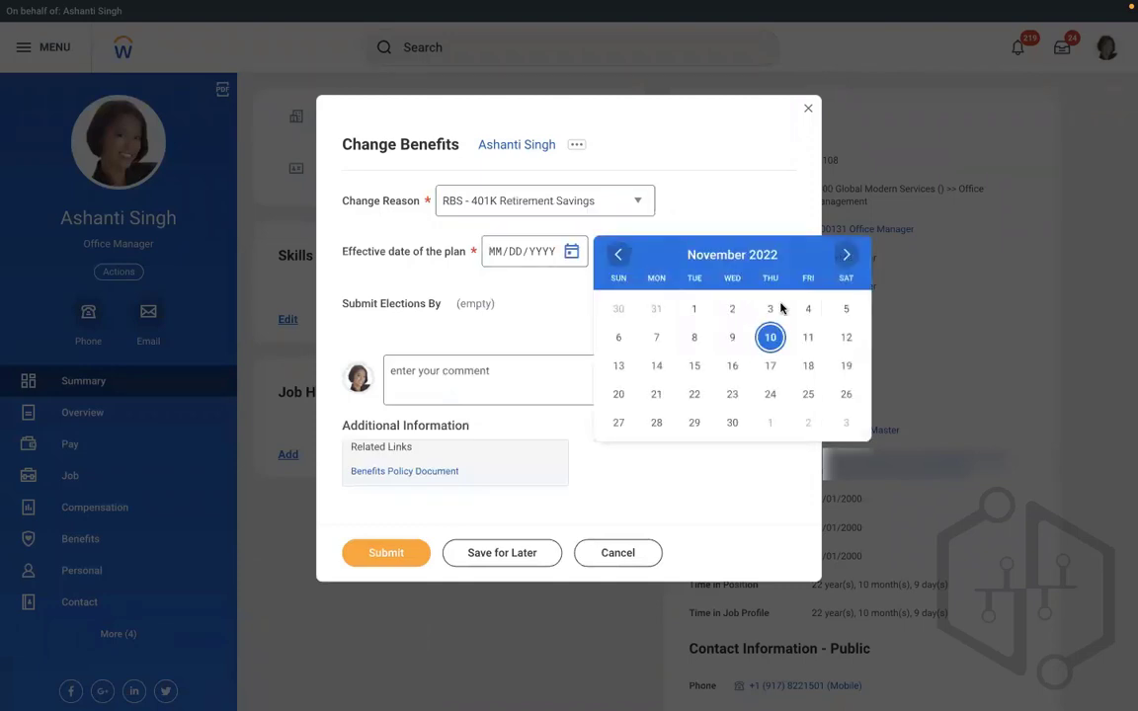
pyautogui.click(732, 336)
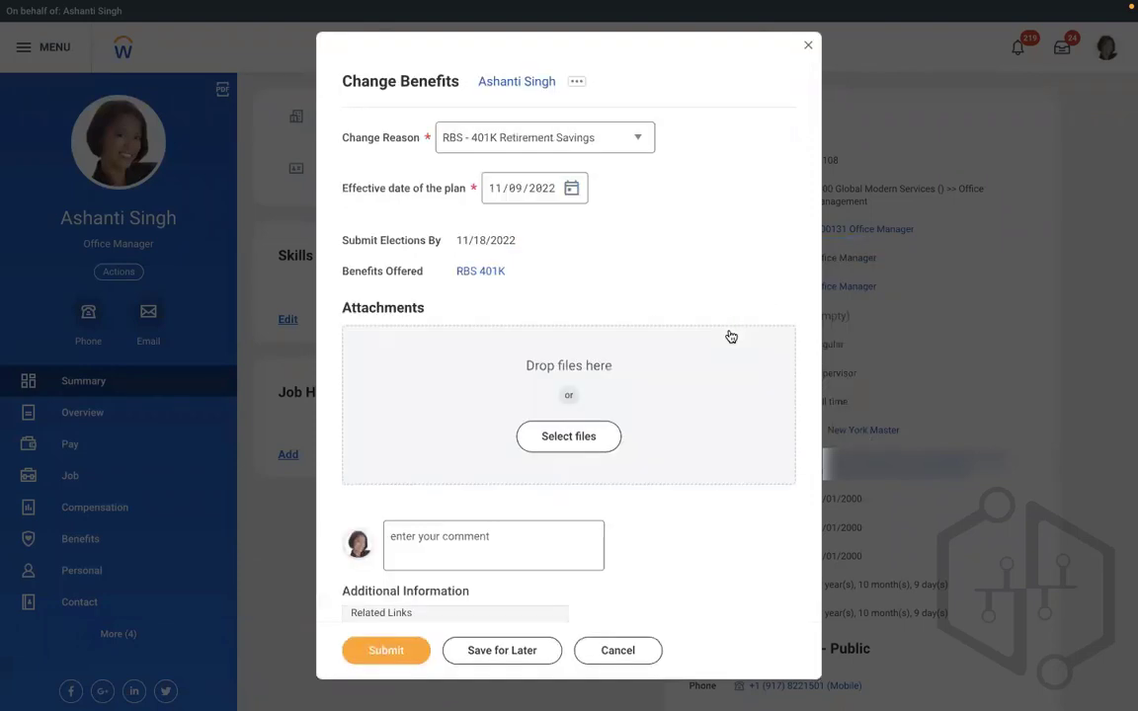
# - Browse the available change reasons, keep RBS - 401K Retirement Savings, then cancel and discard the change
pyautogui.click(567, 144)
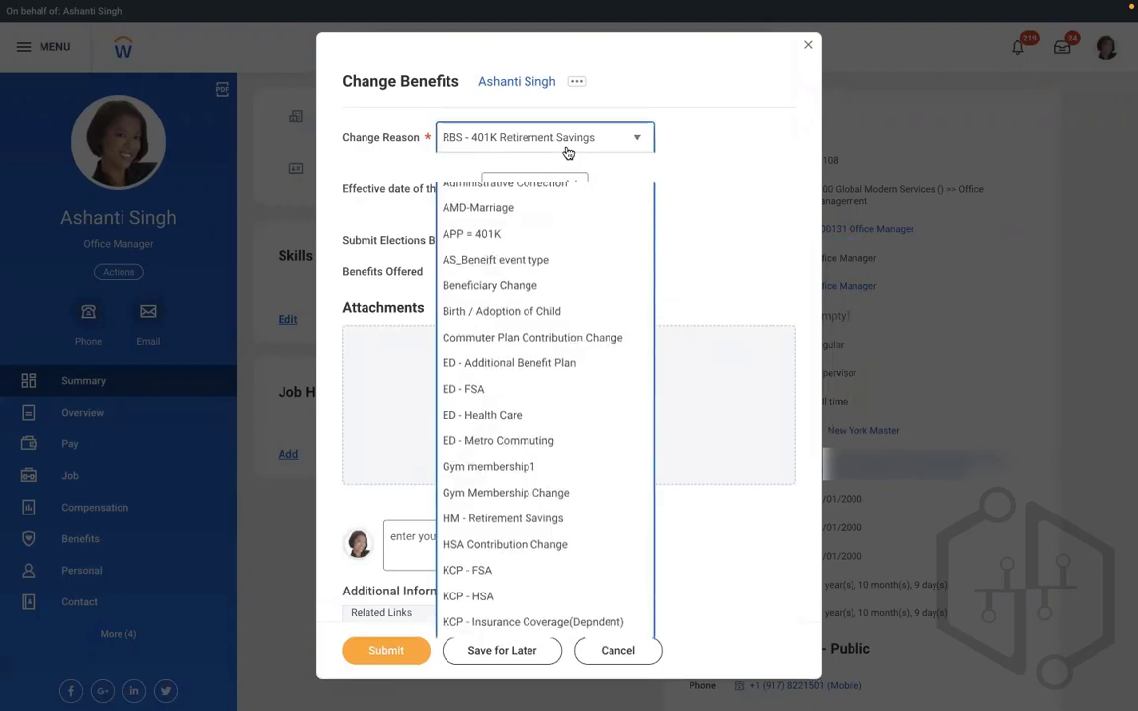
pyautogui.press('Up')
pyautogui.press('Up')
pyautogui.press('Up')
pyautogui.press('Up')
pyautogui.press('Up')
pyautogui.press('Up')
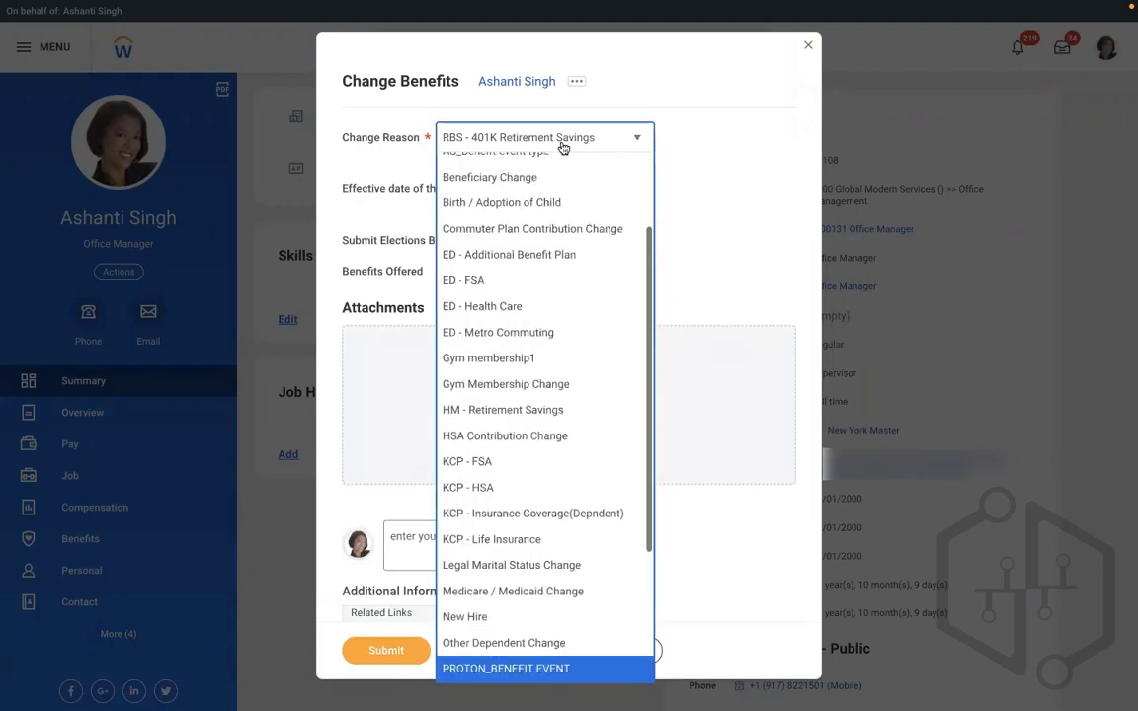
pyautogui.press('Up')
pyautogui.press('Up')
pyautogui.press('Up')
pyautogui.press('Up')
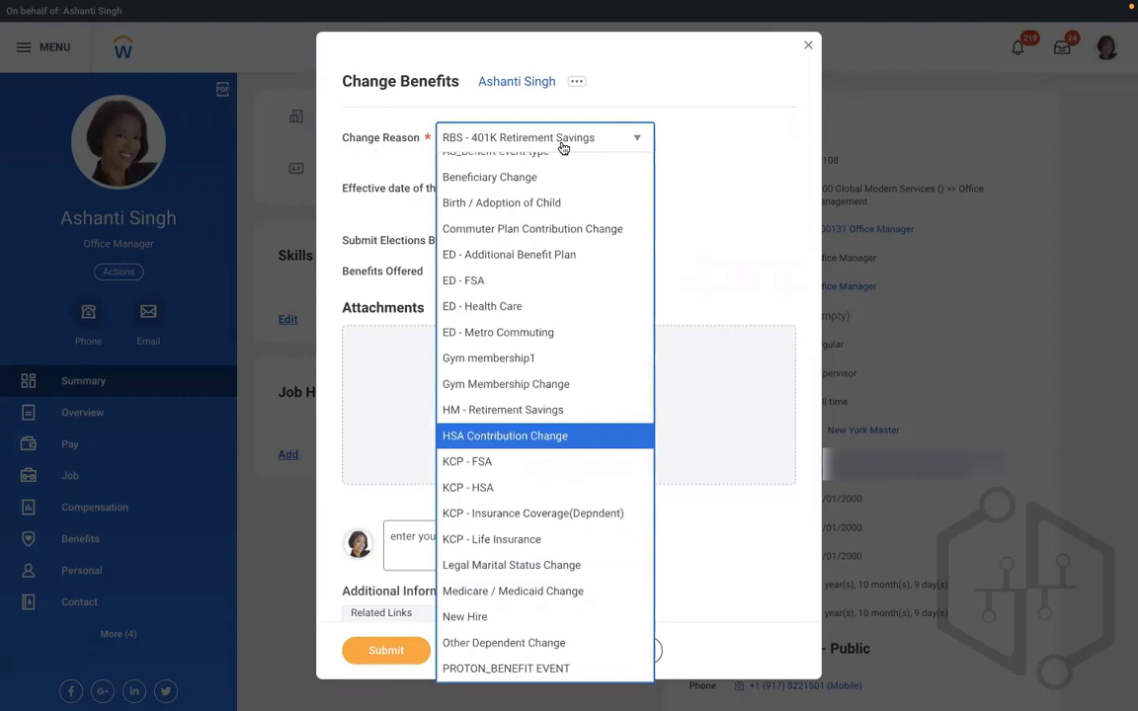
pyautogui.press('Up')
pyautogui.press('Up')
pyautogui.press('Up')
pyautogui.press('Up')
pyautogui.press('Up')
pyautogui.press('Up')
pyautogui.press('Up')
pyautogui.press('Up')
pyautogui.press('Up')
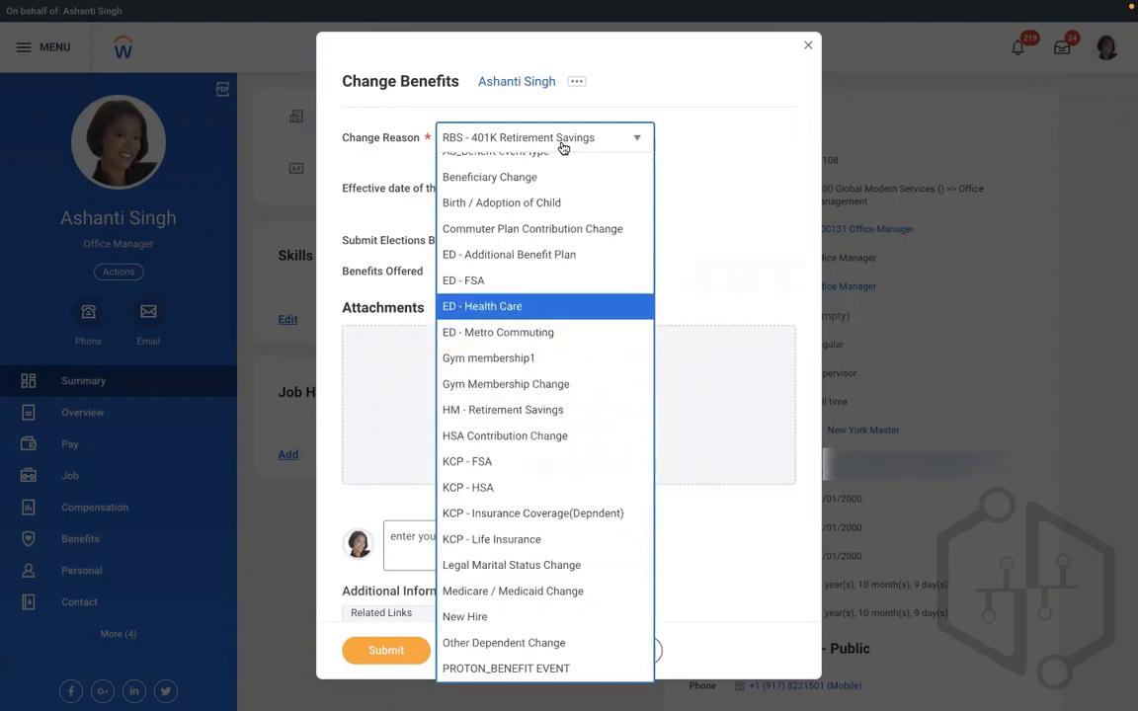
pyautogui.press('Up')
pyautogui.press('Up')
pyautogui.press('Up')
pyautogui.press('Up')
pyautogui.press('Up')
pyautogui.press('Up')
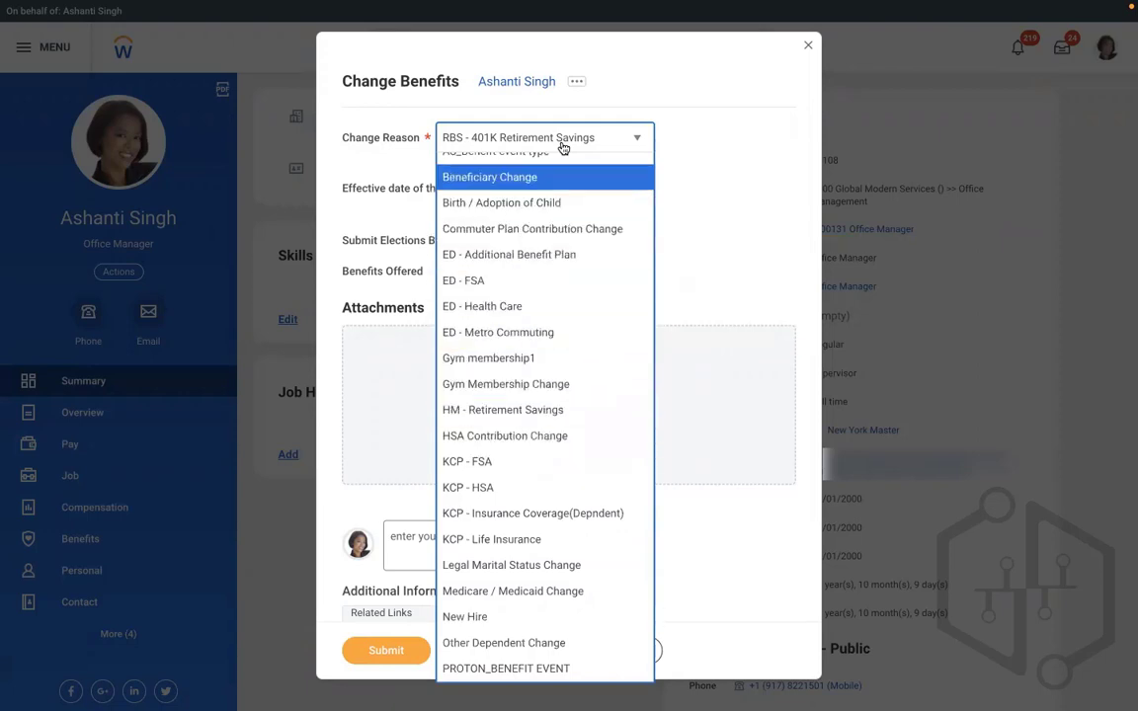
pyautogui.press('Up')
pyautogui.press('Up')
pyautogui.press('Up')
pyautogui.press('Up')
pyautogui.press('Up')
pyautogui.press('Up')
pyautogui.press('Up')
pyautogui.press('Up')
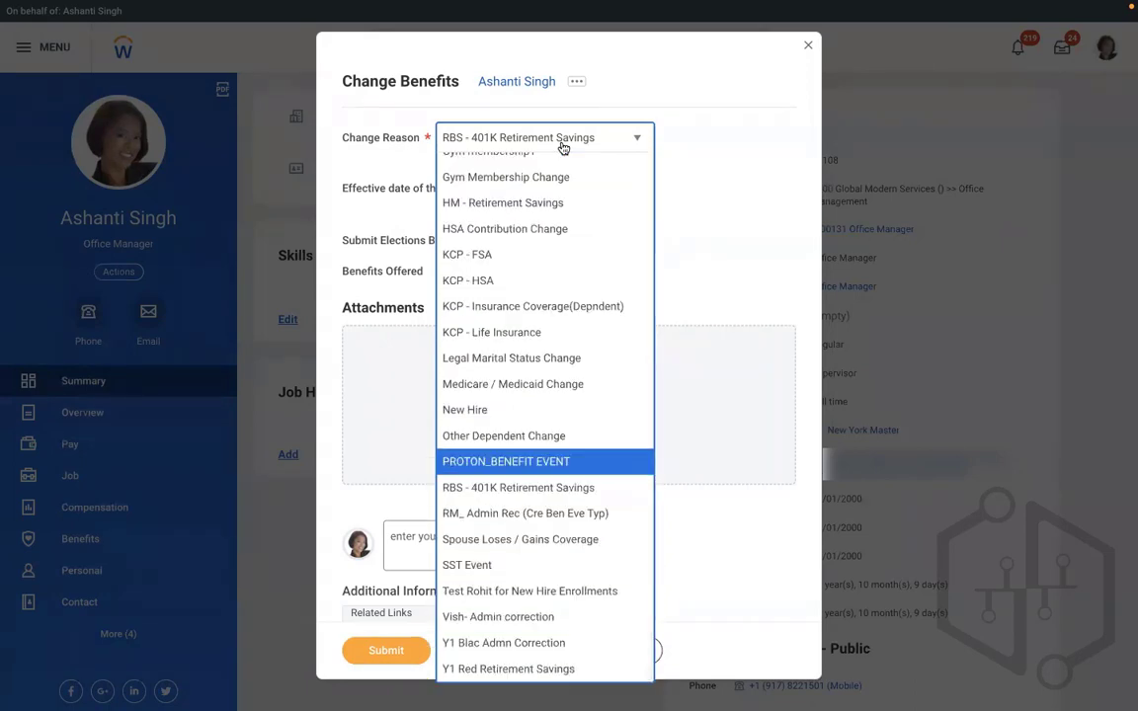
pyautogui.press('Down')
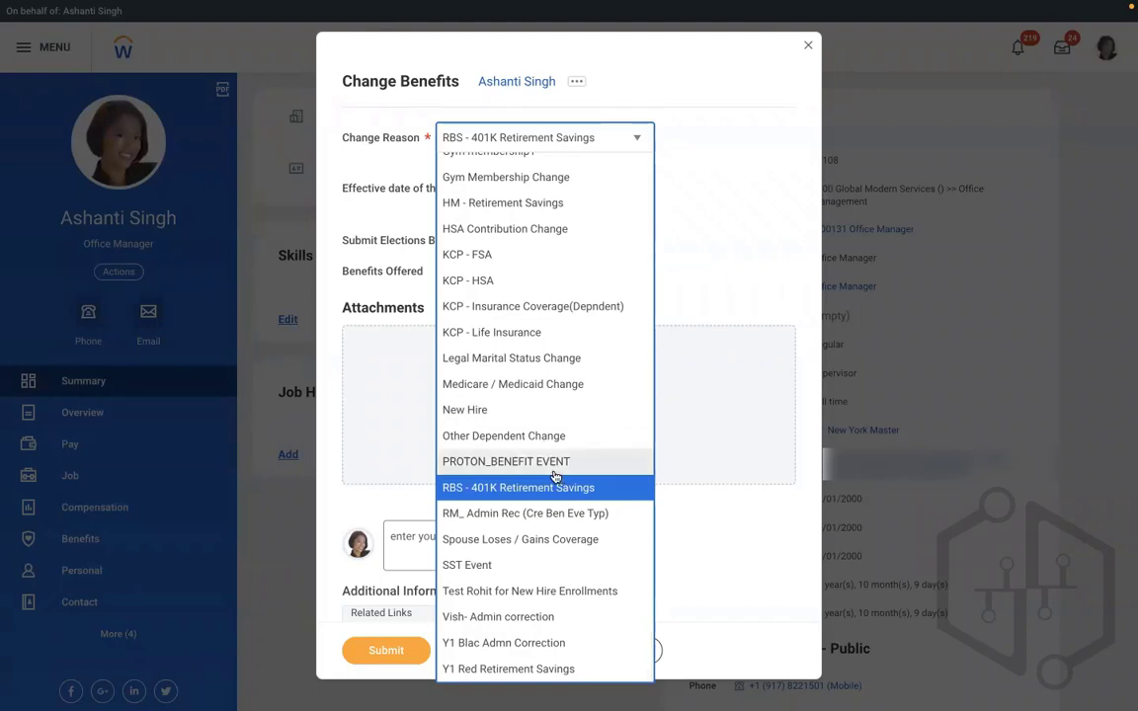
pyautogui.press('Return')
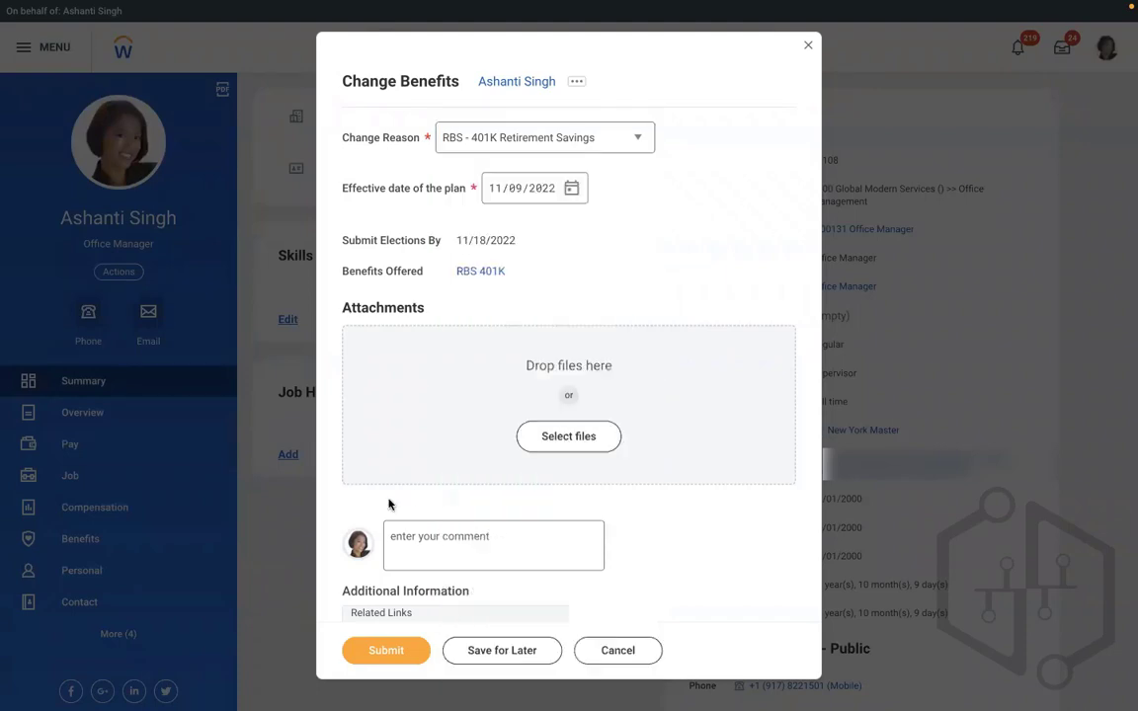
pyautogui.click(593, 650)
pyautogui.click(496, 389)
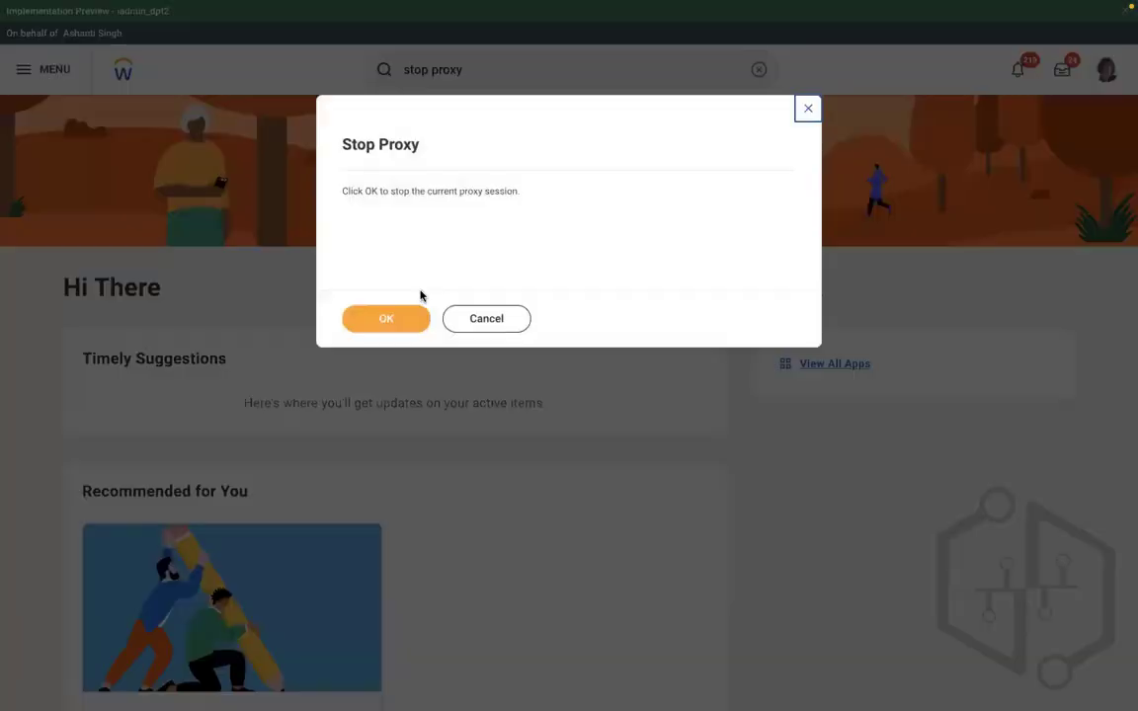
# - End the proxy session and open Edit Benefit Event Type for RBS - Select Either of the plan
pyautogui.click(374, 317)
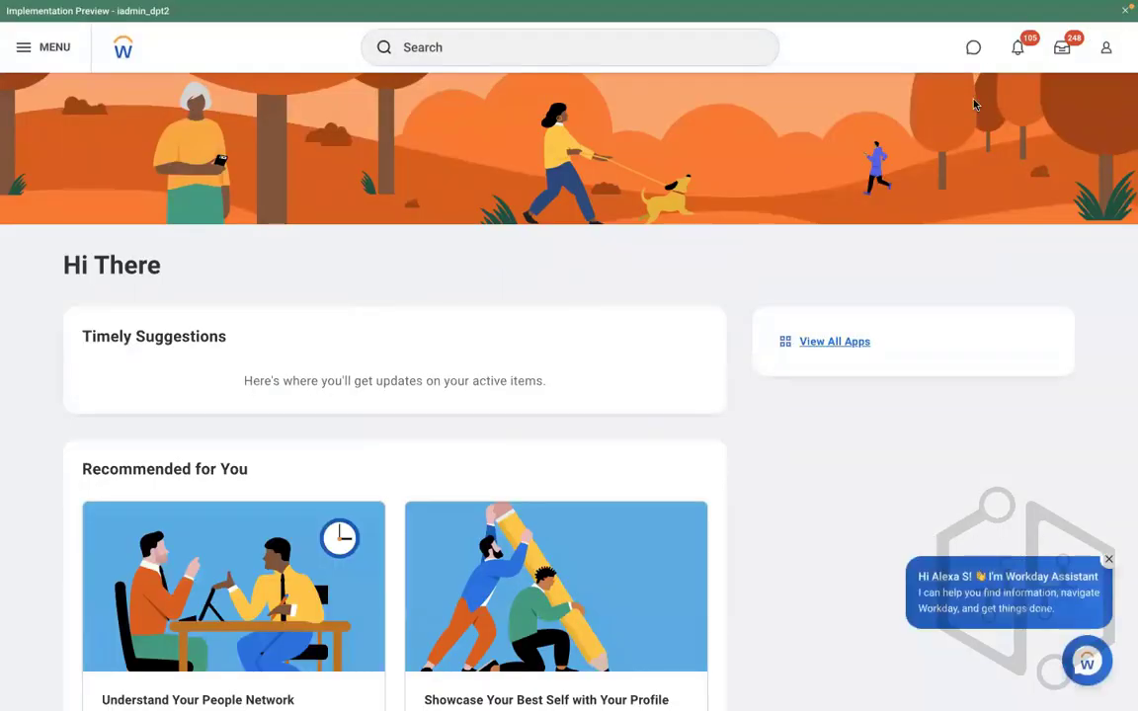
pyautogui.scroll(-1, 649, 8)
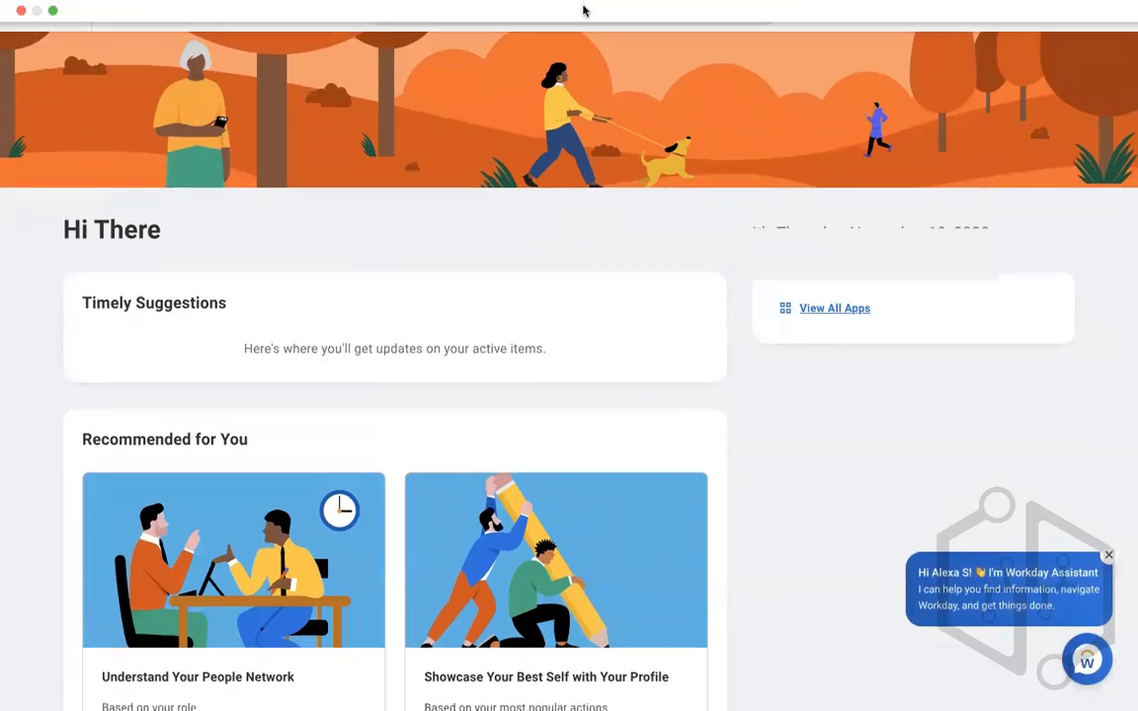
pyautogui.click(465, 24)
pyautogui.write('edi')
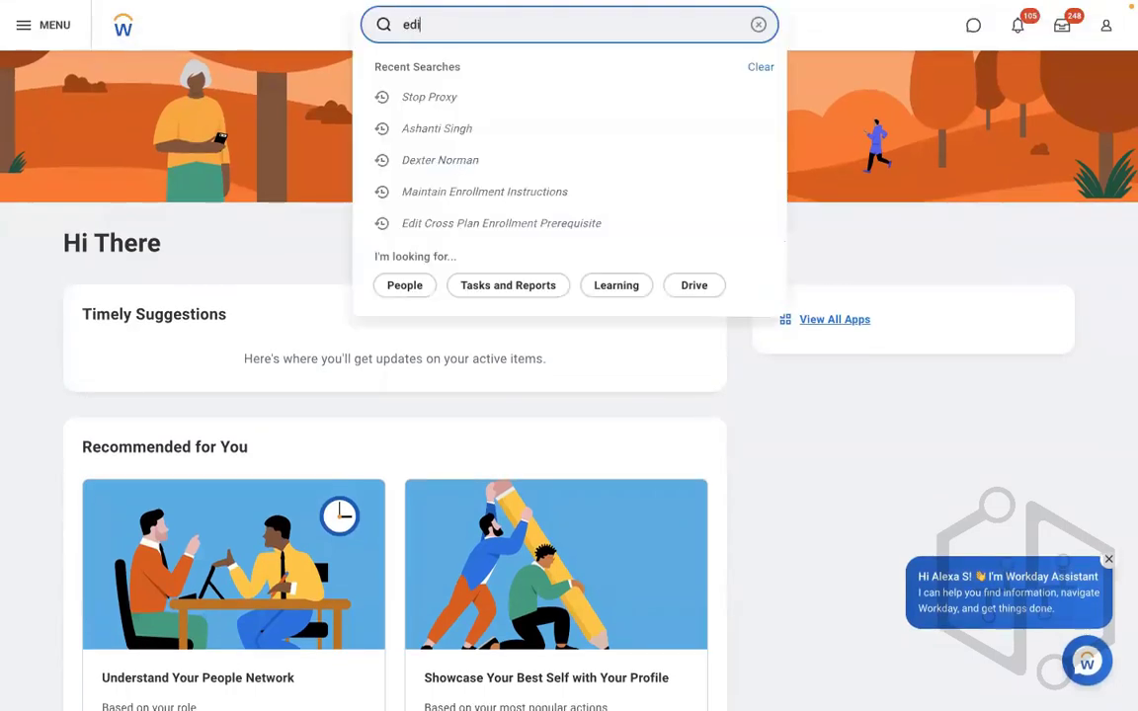
pyautogui.write('t ben event')
pyautogui.click(421, 71)
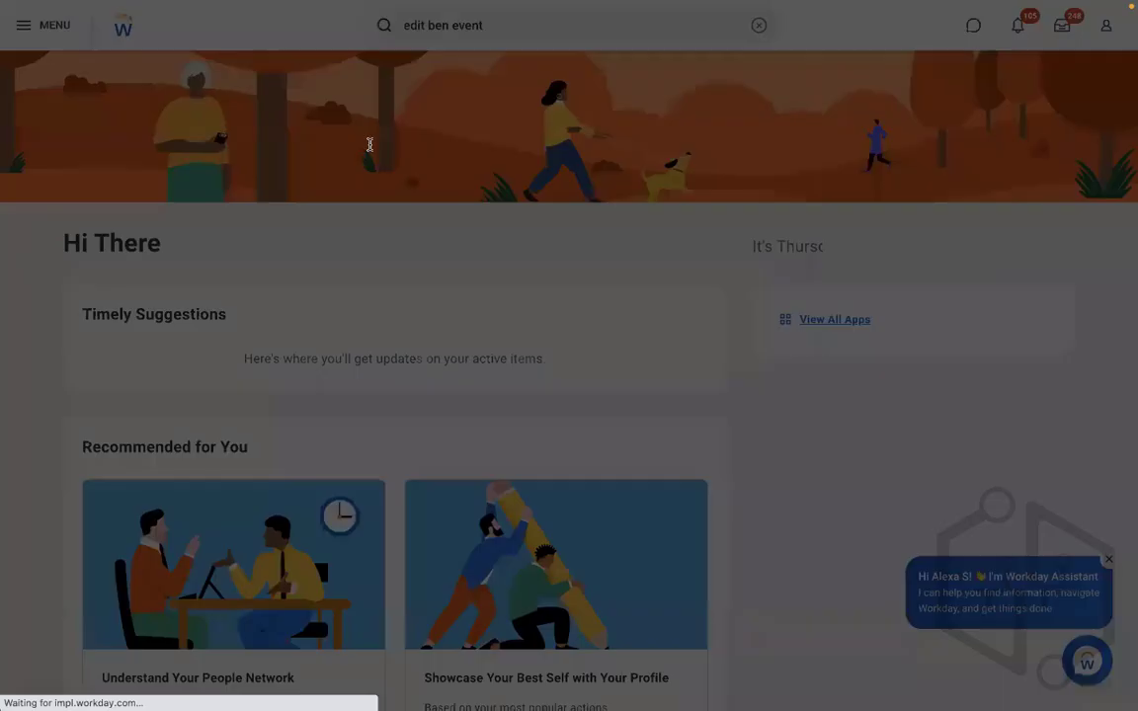
pyautogui.click(501, 218)
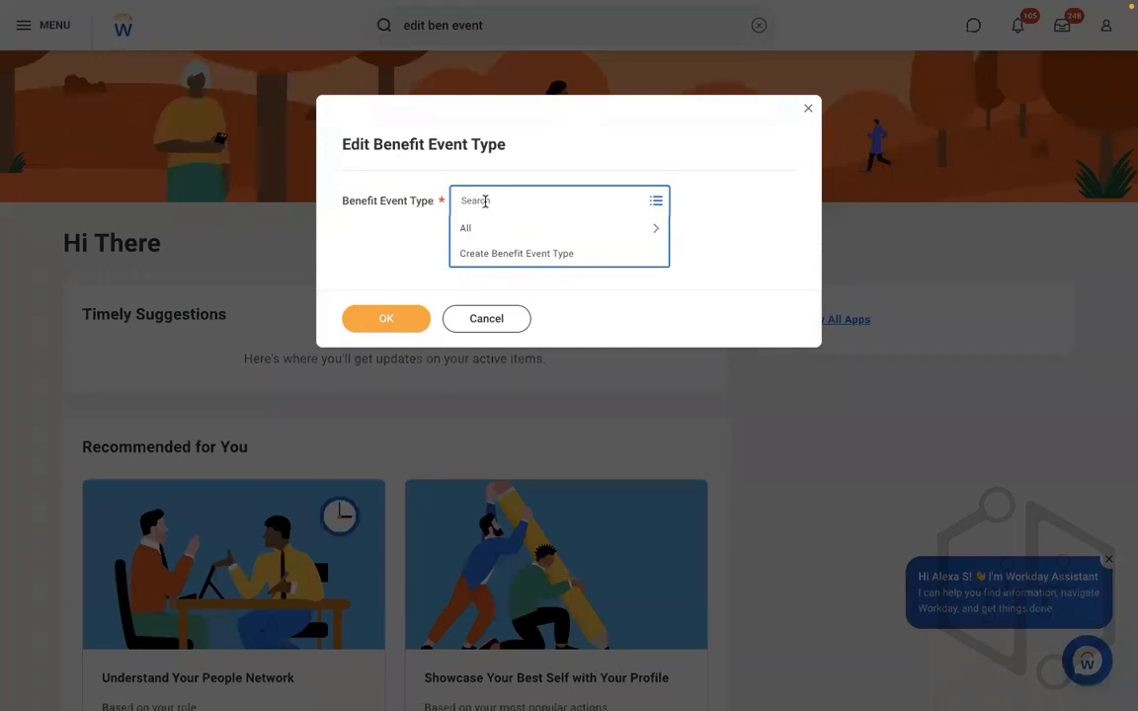
pyautogui.write('rbs')
pyautogui.press('Return')
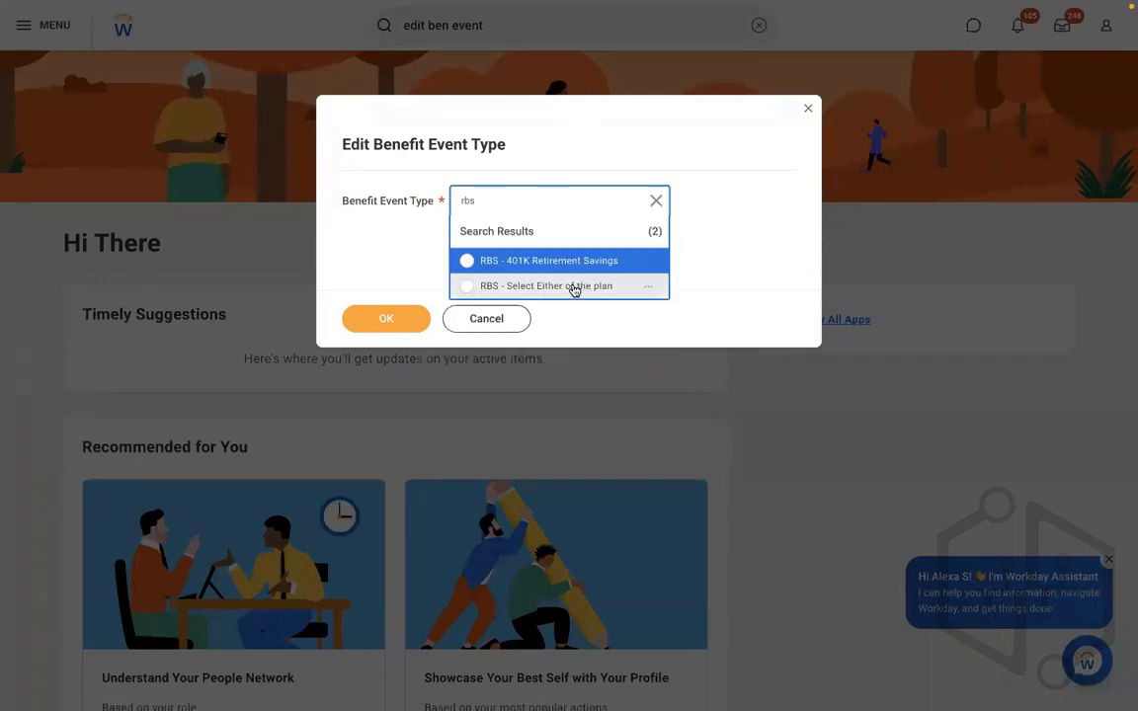
pyautogui.click(574, 287)
pyautogui.click(377, 322)
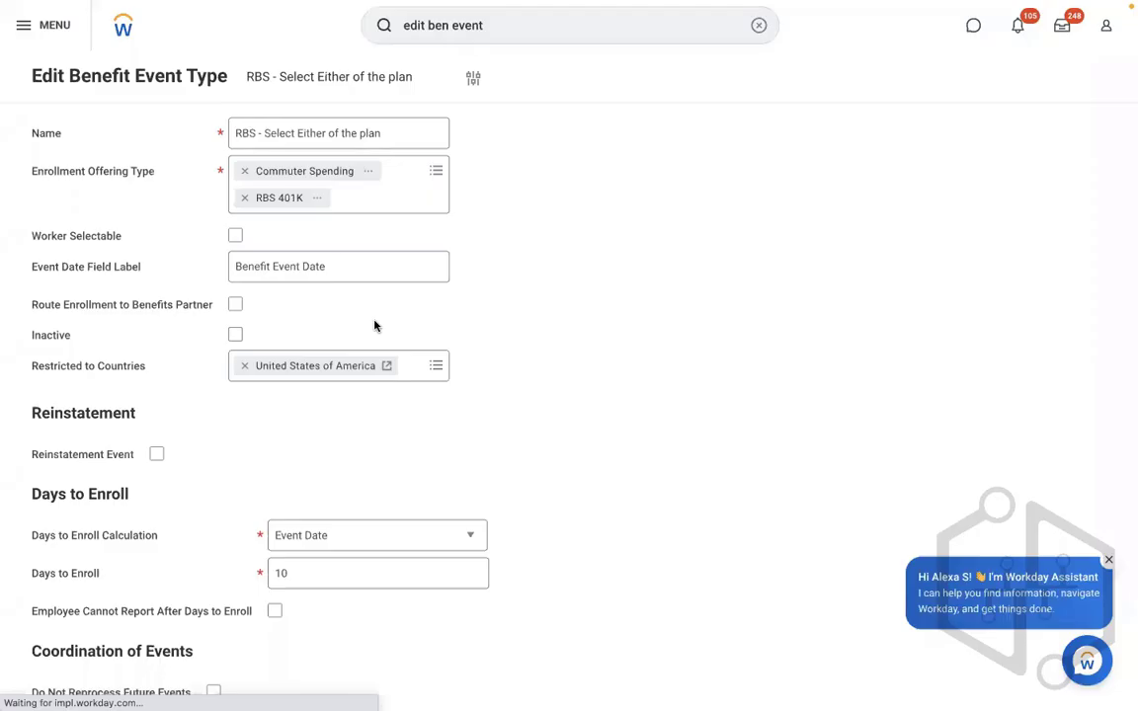
# - Check Worker Selectable on the event type and save it with OK
pyautogui.scroll(-3, 696, 348)
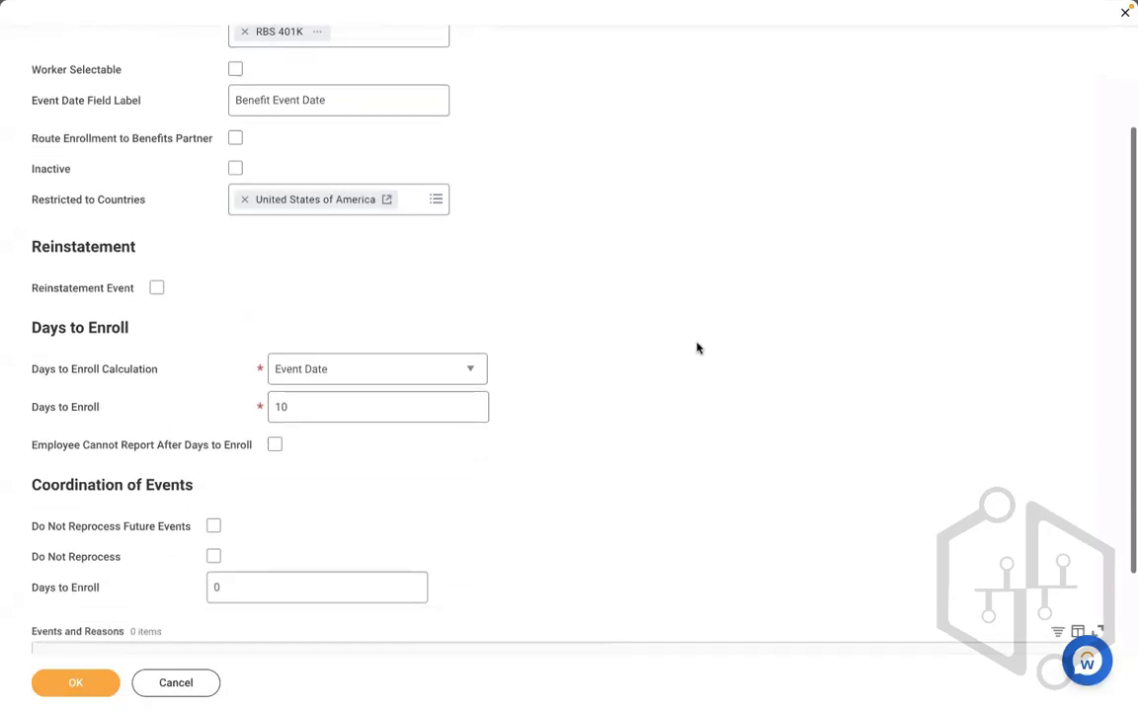
pyautogui.scroll(-2, 697, 348)
pyautogui.scroll(1, 696, 348)
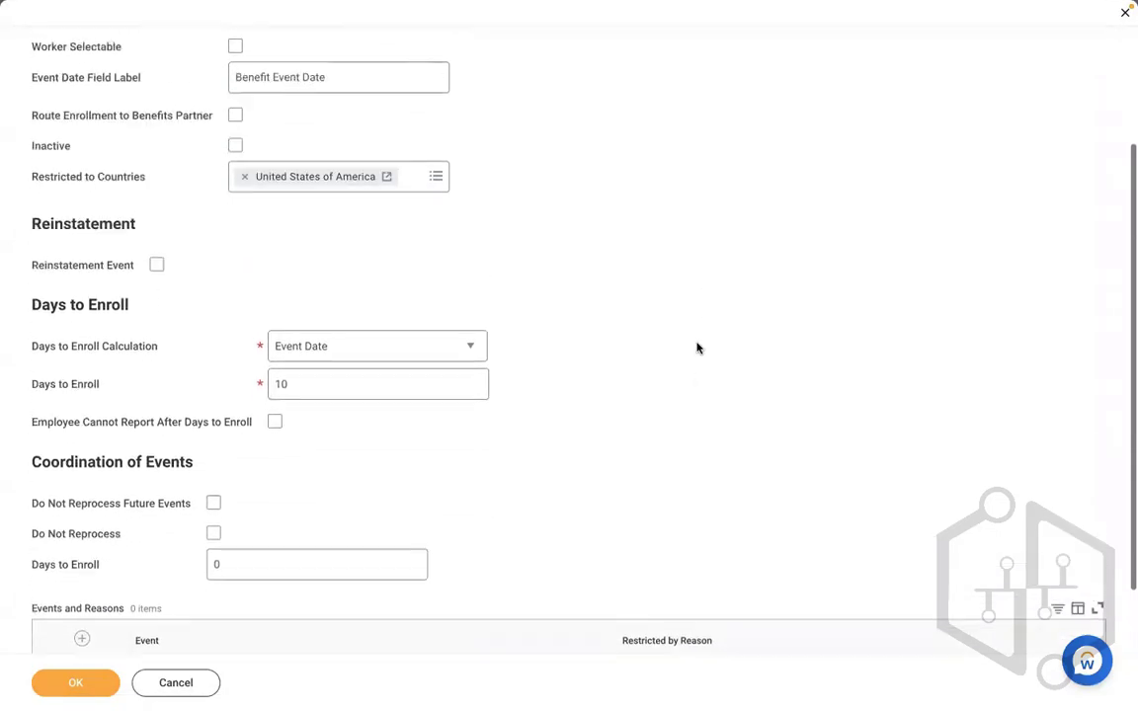
pyautogui.scroll(3, 697, 348)
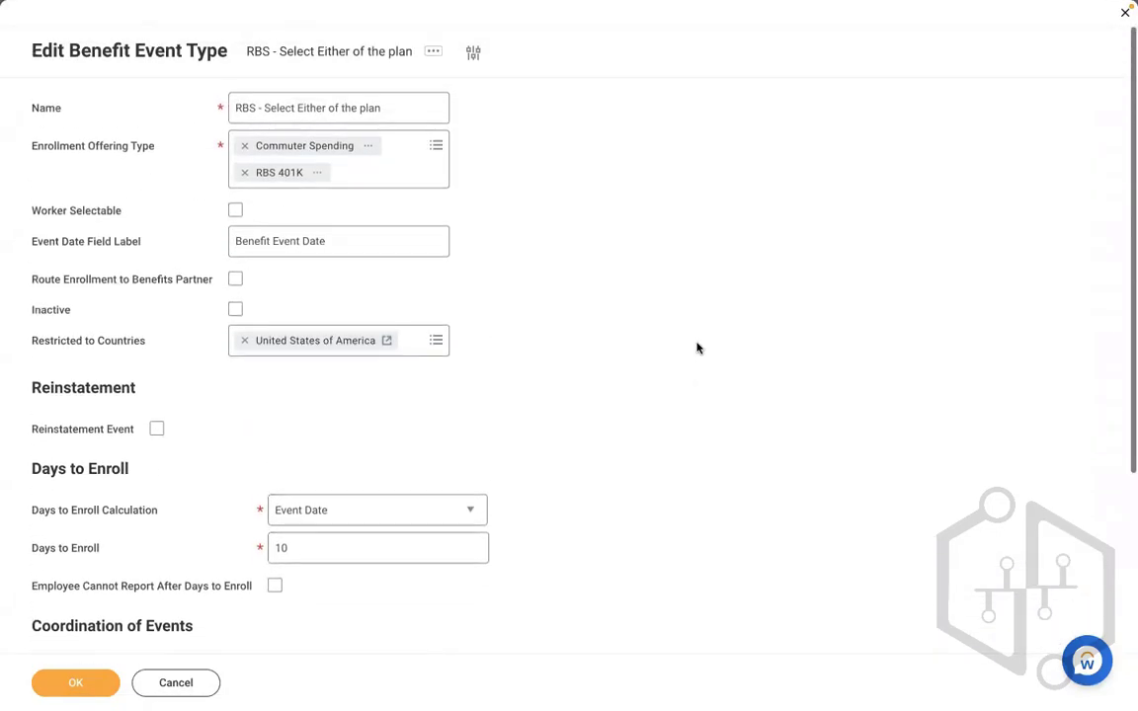
pyautogui.click(235, 212)
pyautogui.click(89, 681)
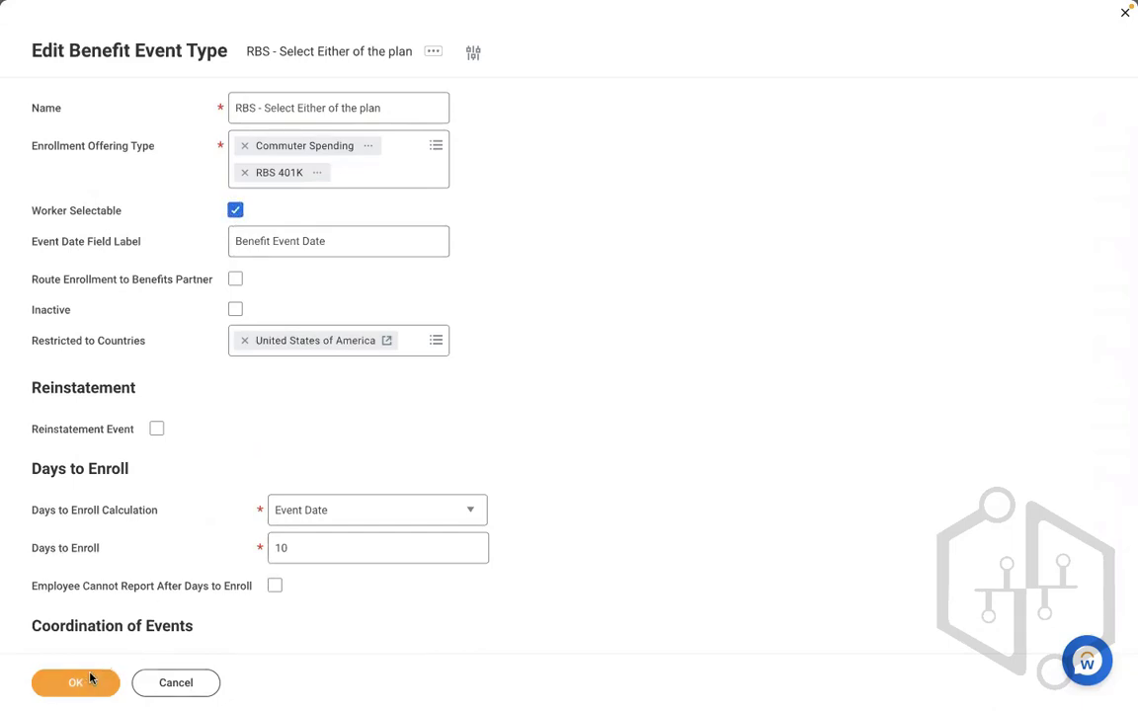
pyautogui.click(759, 25)
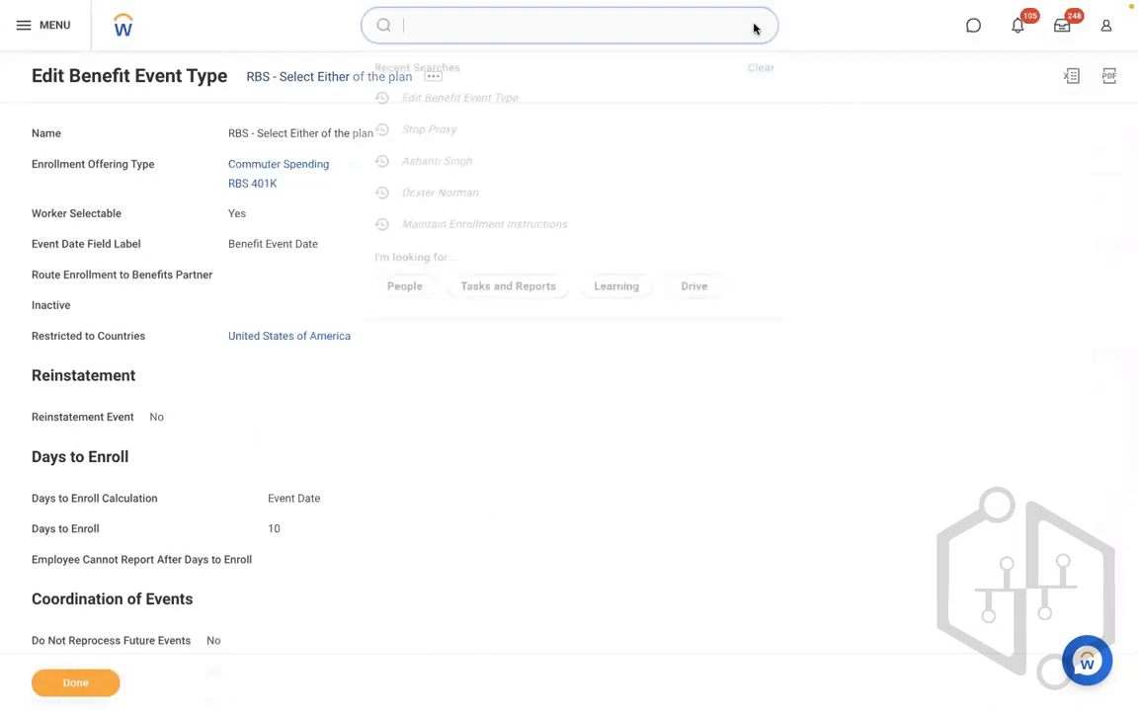
# - Start a proxy session acting on behalf of the test employee
pyautogui.write('start proxy')
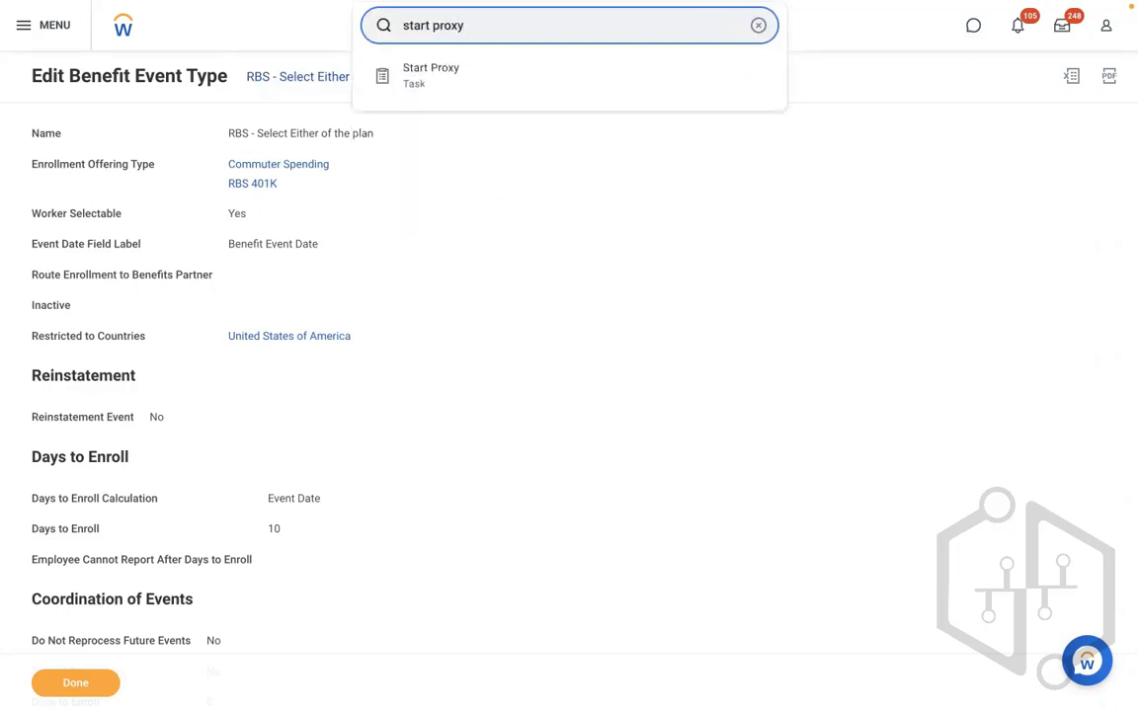
pyautogui.click(533, 84)
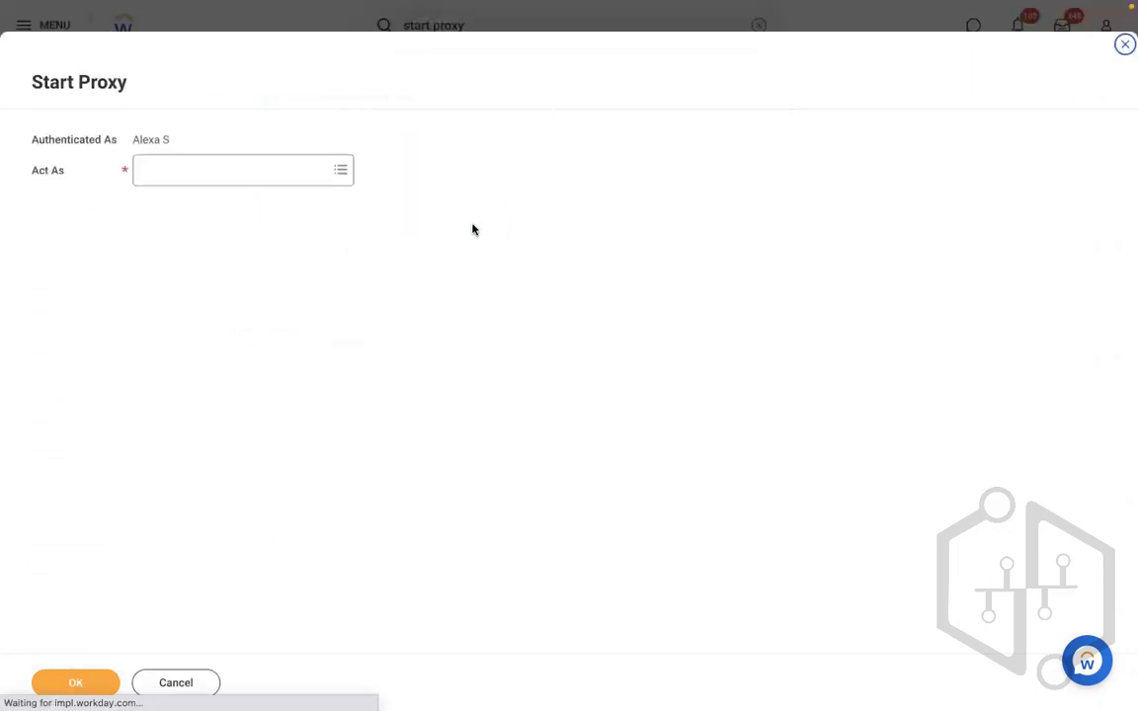
pyautogui.click(284, 171)
pyautogui.write('ashanti singh')
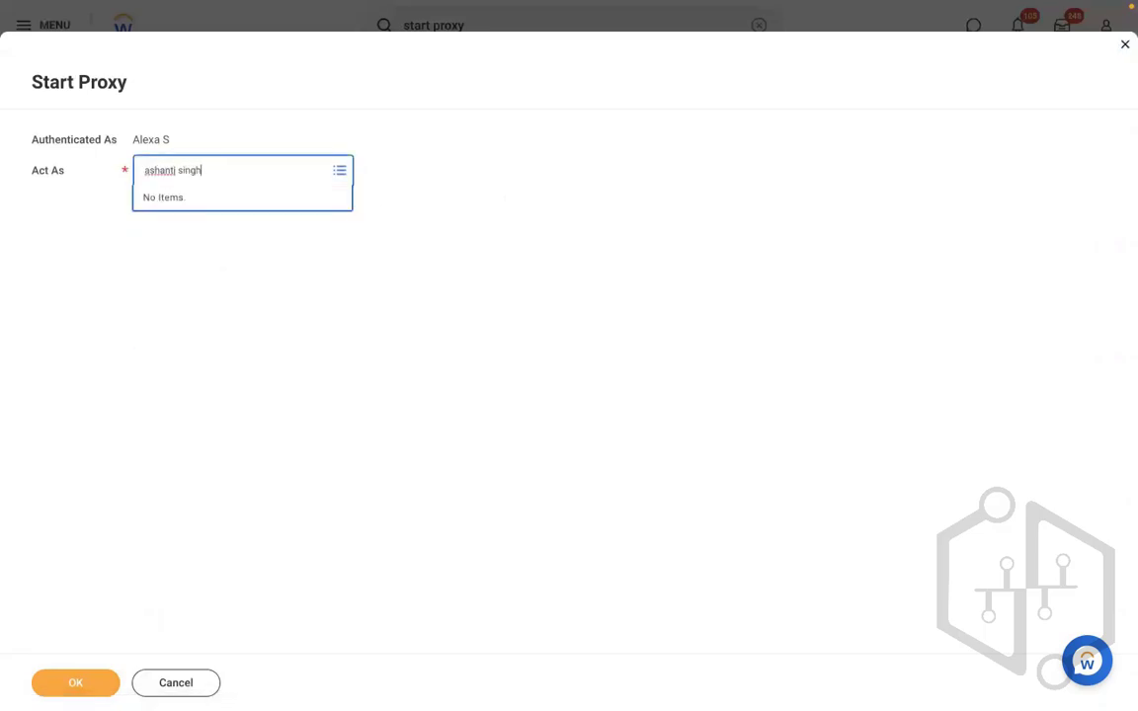
pyautogui.press('Return')
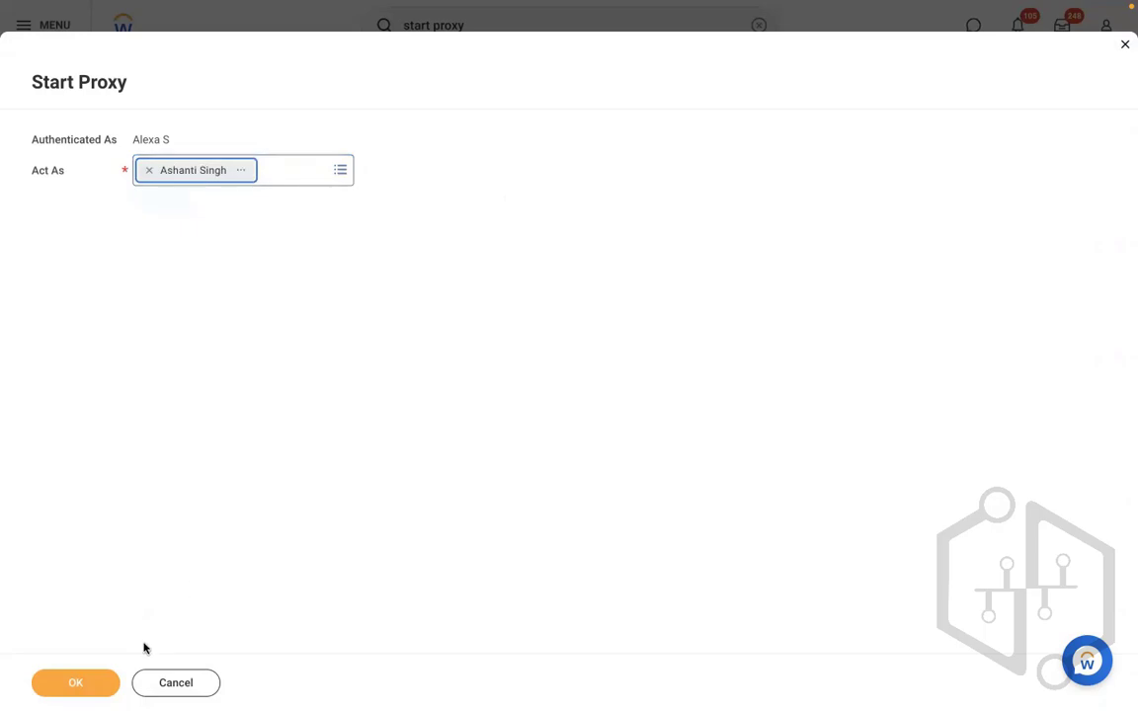
pyautogui.click(99, 675)
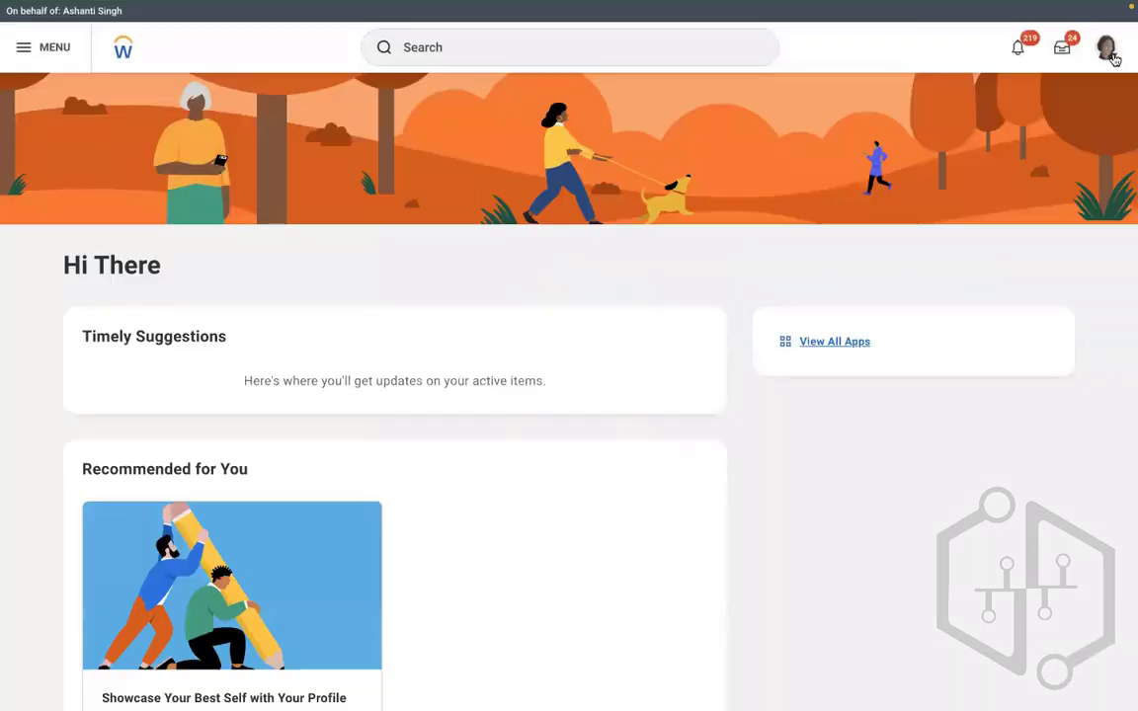
# - On the employee's profile, confirm Change Benefits offers RBS - Select Either of the plan, then discard
pyautogui.click(1107, 50)
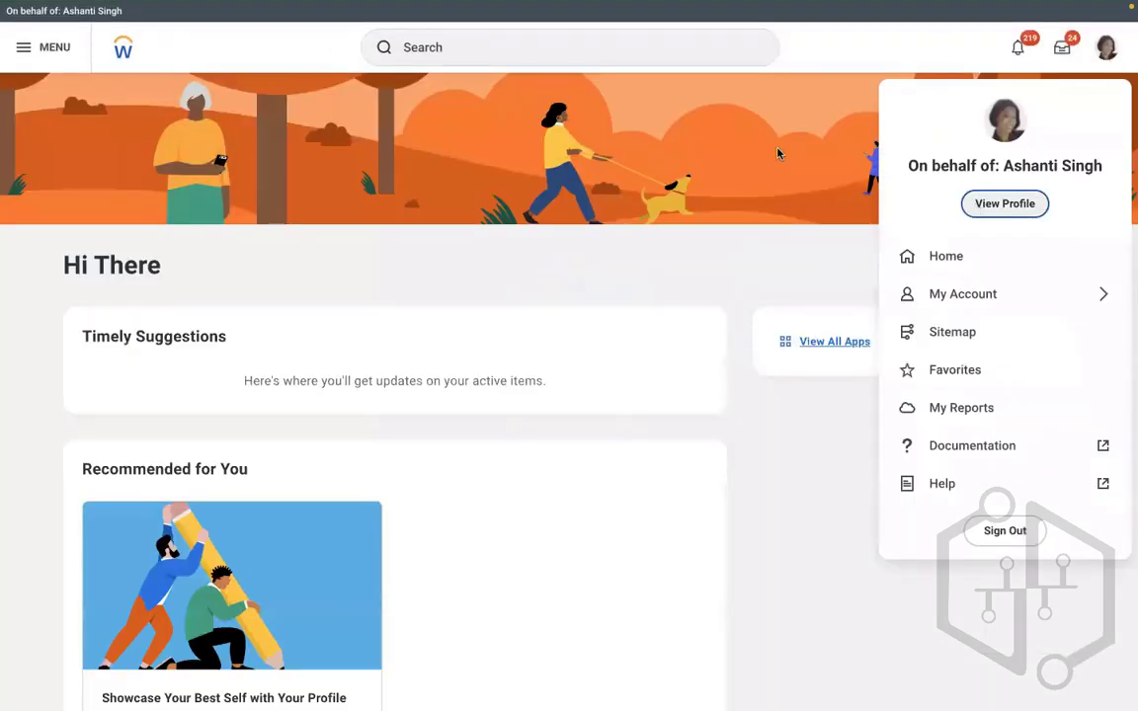
pyautogui.click(780, 152)
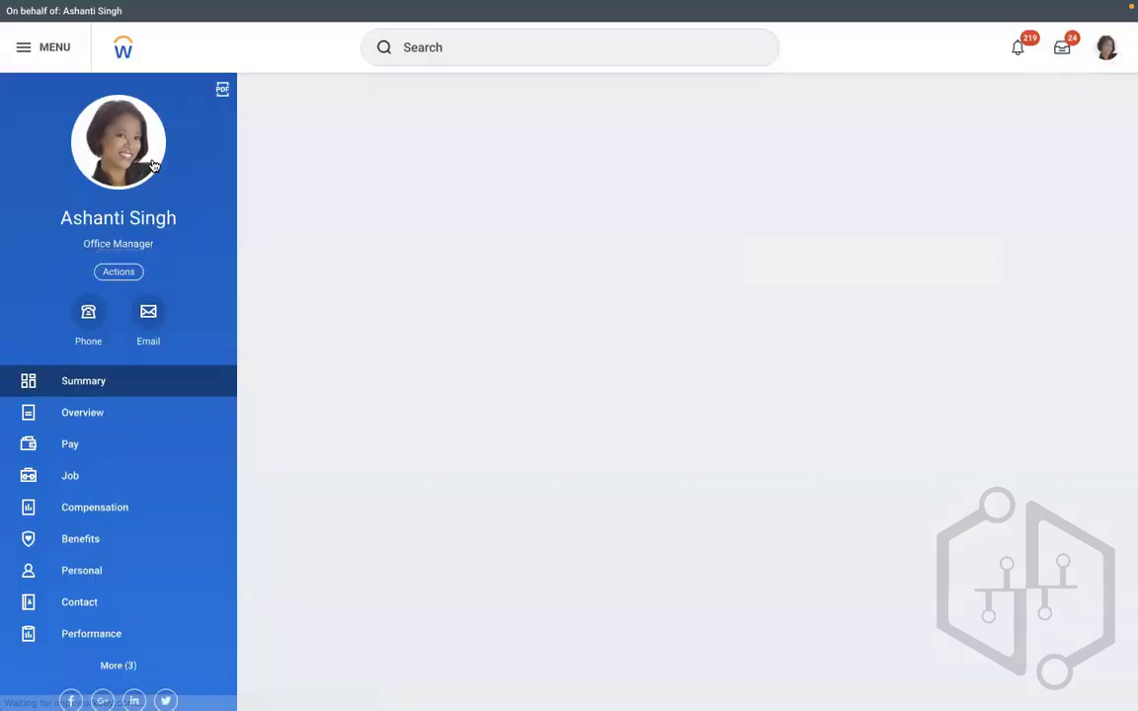
pyautogui.click(118, 272)
pyautogui.moveTo(128, 413)
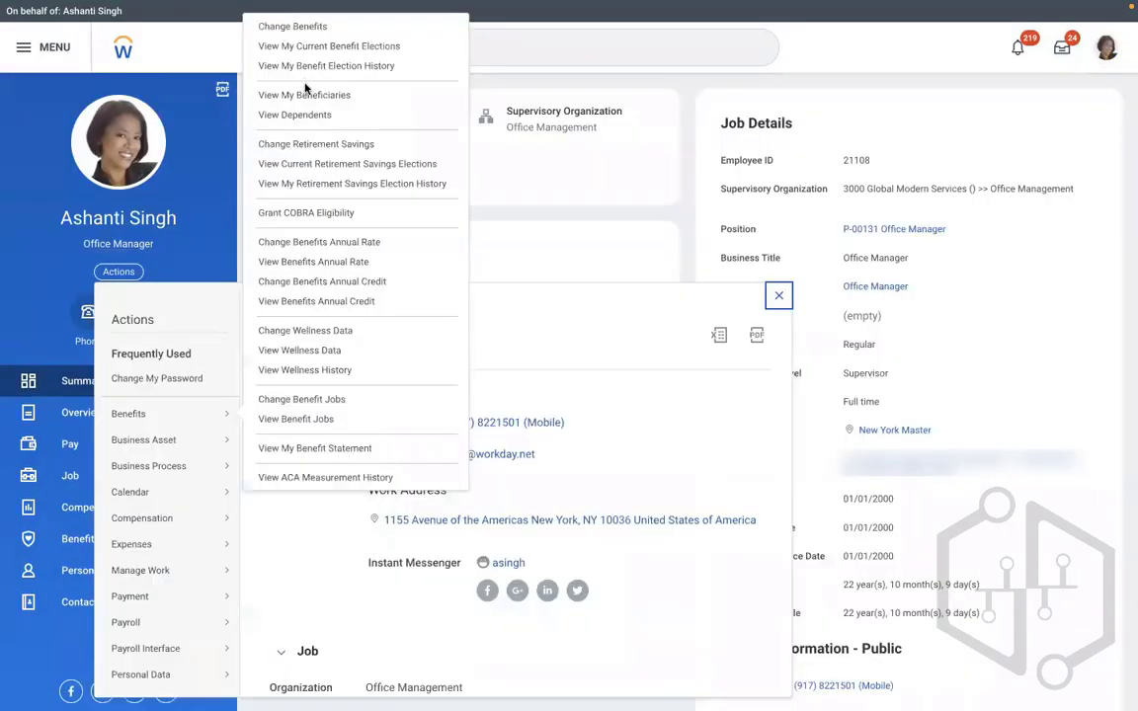
pyautogui.click(294, 28)
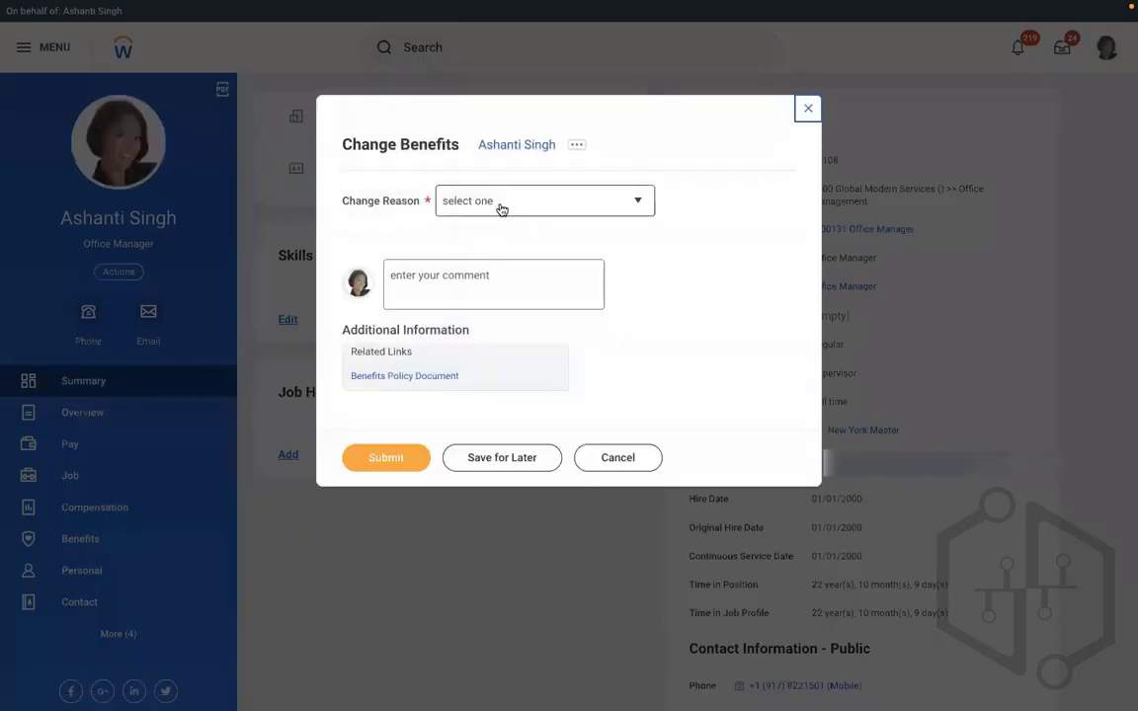
pyautogui.click(500, 203)
pyautogui.press('Up')
pyautogui.press('Up')
pyautogui.press('Up')
pyautogui.press('Up')
pyautogui.press('Up')
pyautogui.press('Up')
pyautogui.press('Up')
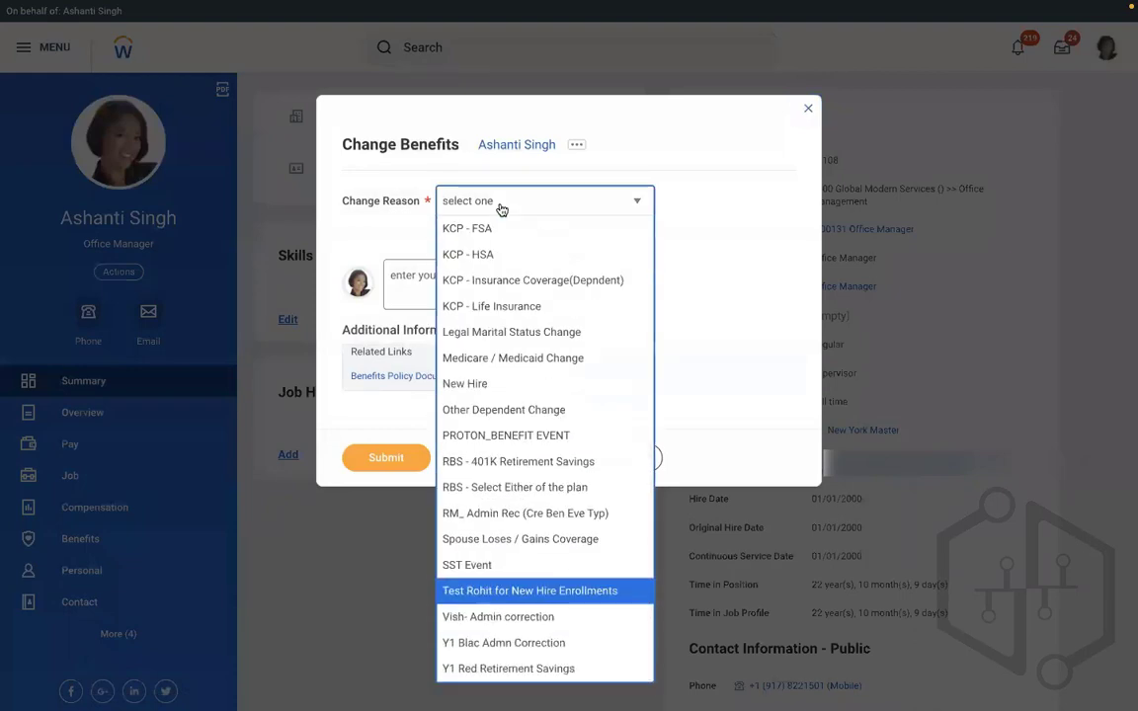
pyautogui.press('Up')
pyautogui.press('Return')
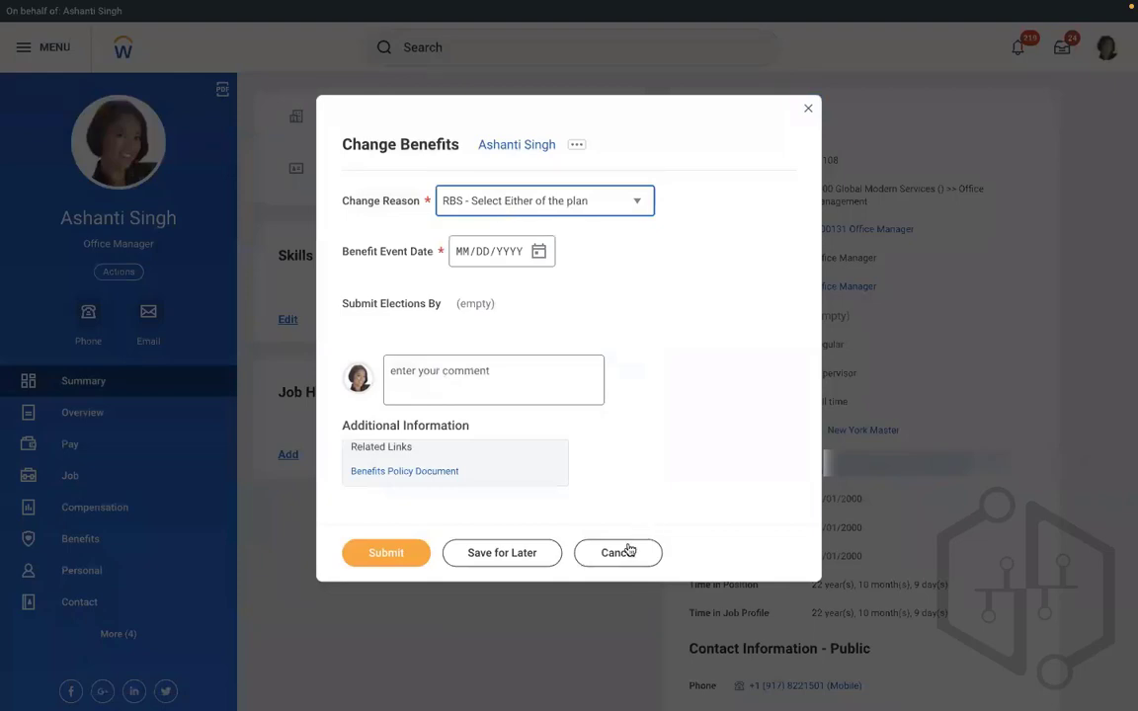
pyautogui.click(598, 554)
pyautogui.click(502, 390)
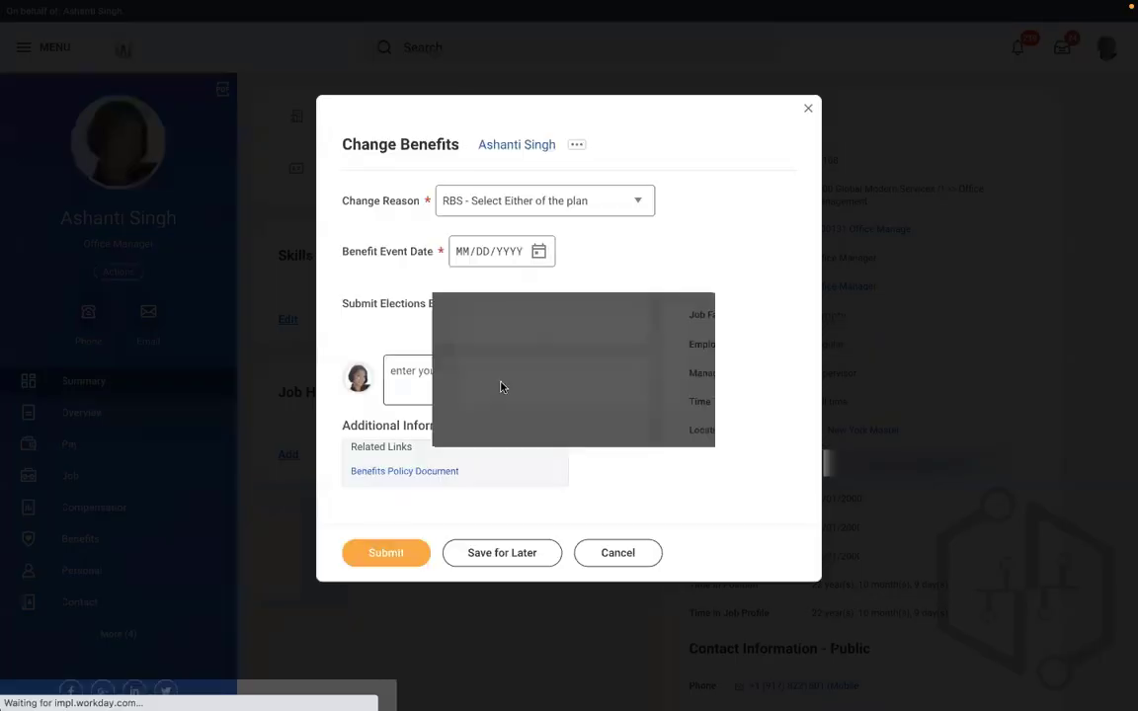
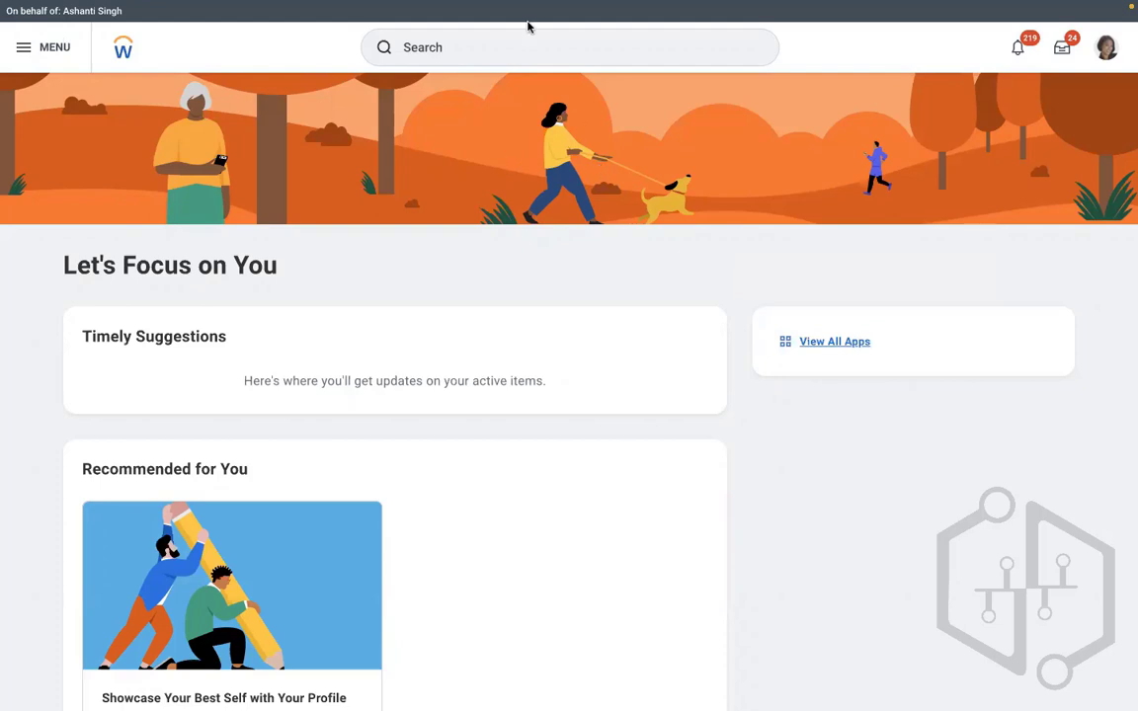
# - End the proxy session with the Stop Proxy task and return to your own account
pyautogui.click(485, 45)
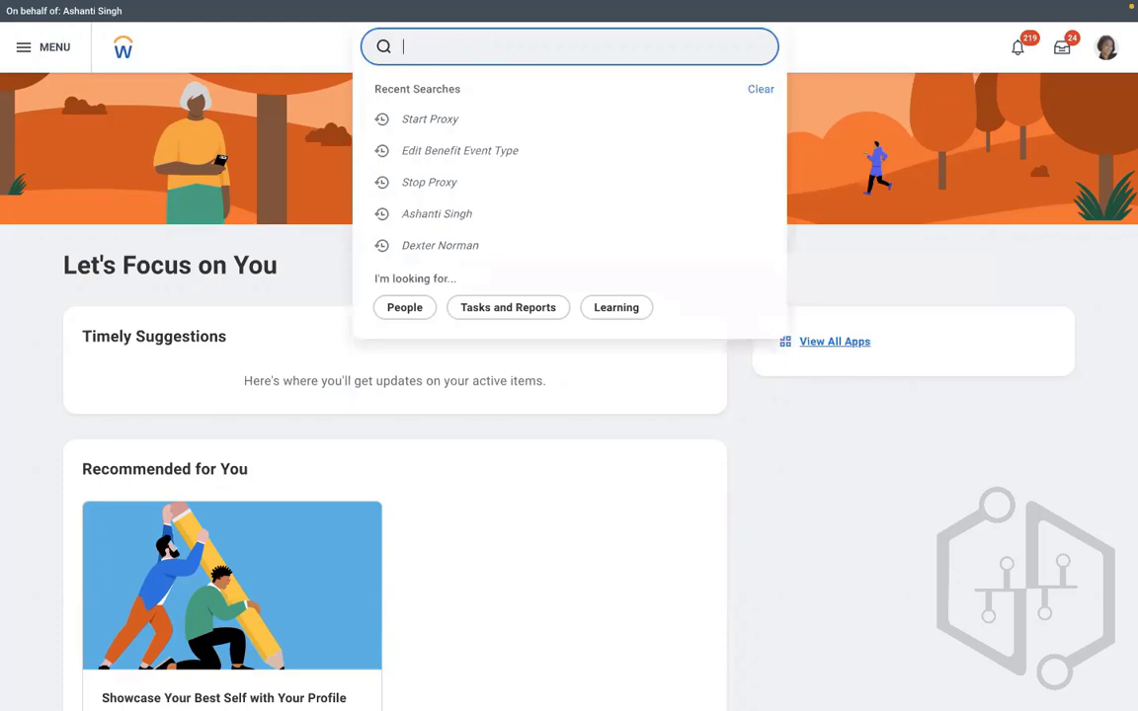
pyautogui.write('stop proxy')
pyautogui.click(430, 93)
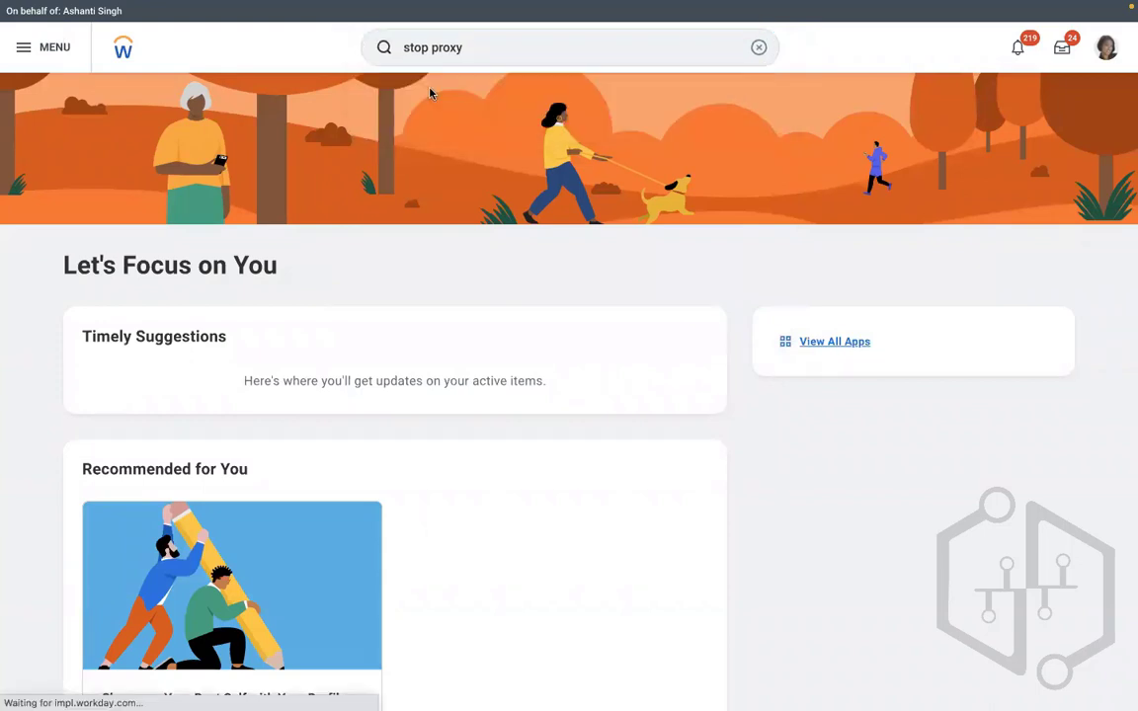
pyautogui.click(489, 27)
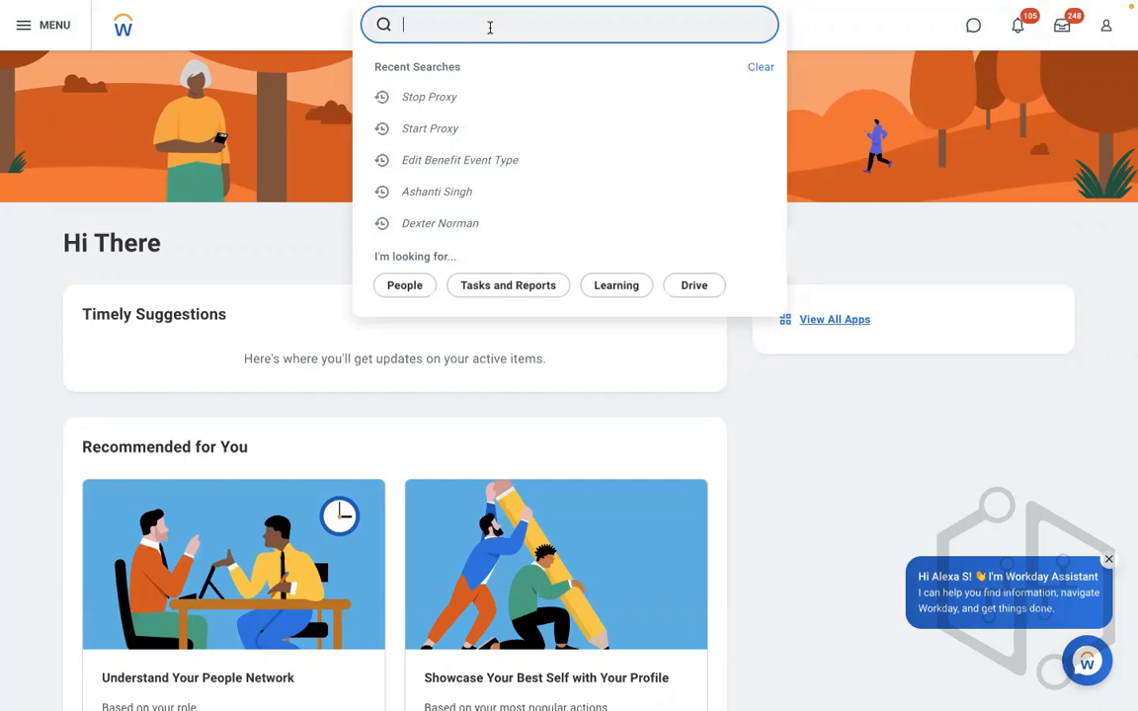
# - Find 'maintain elec' and open the Maintain Benefit Electronic Signatures task
pyautogui.write('create elec sig')
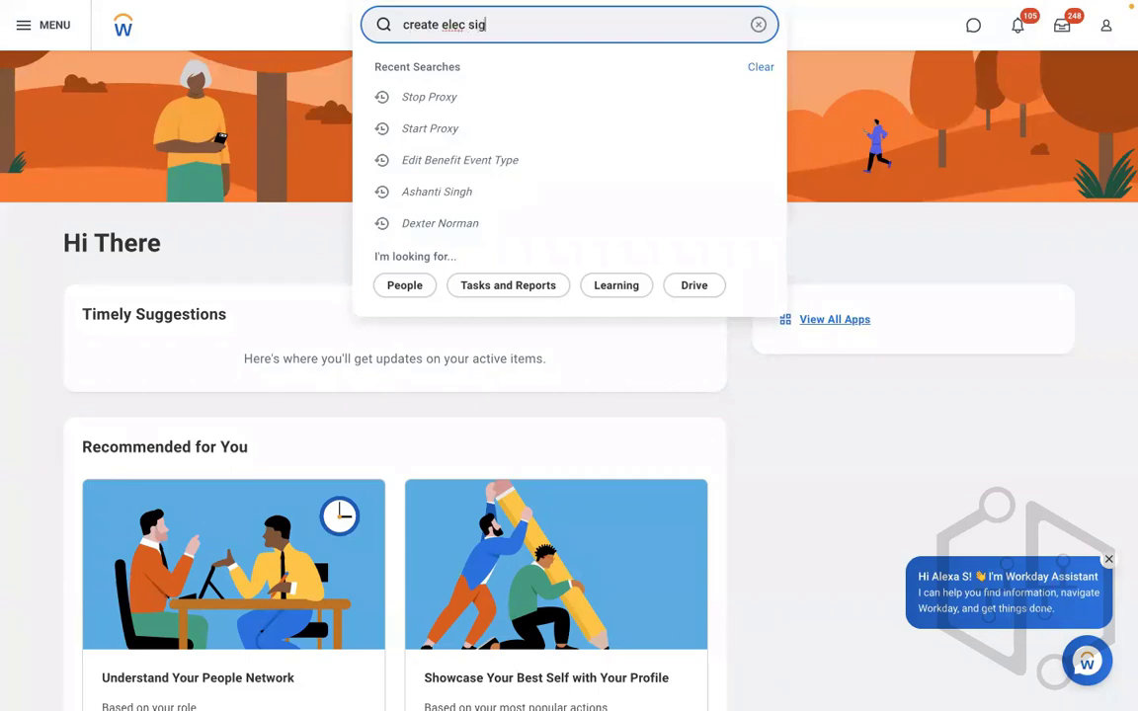
pyautogui.click(758, 27)
pyautogui.write('maintain elec')
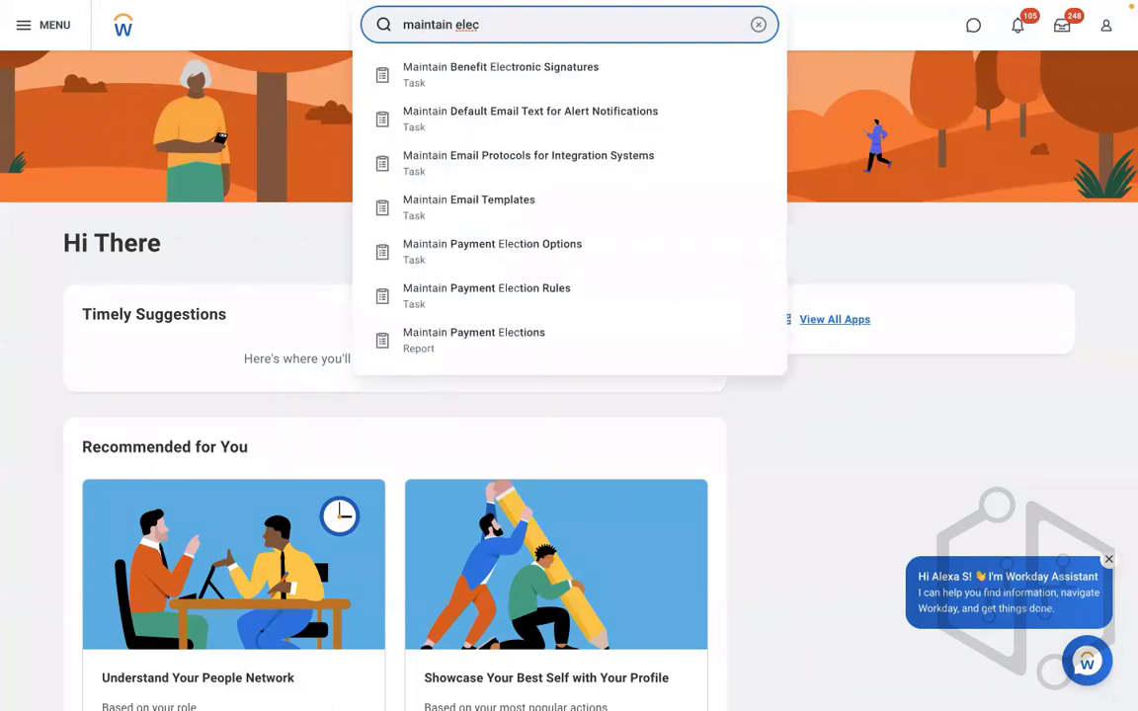
pyautogui.click(605, 66)
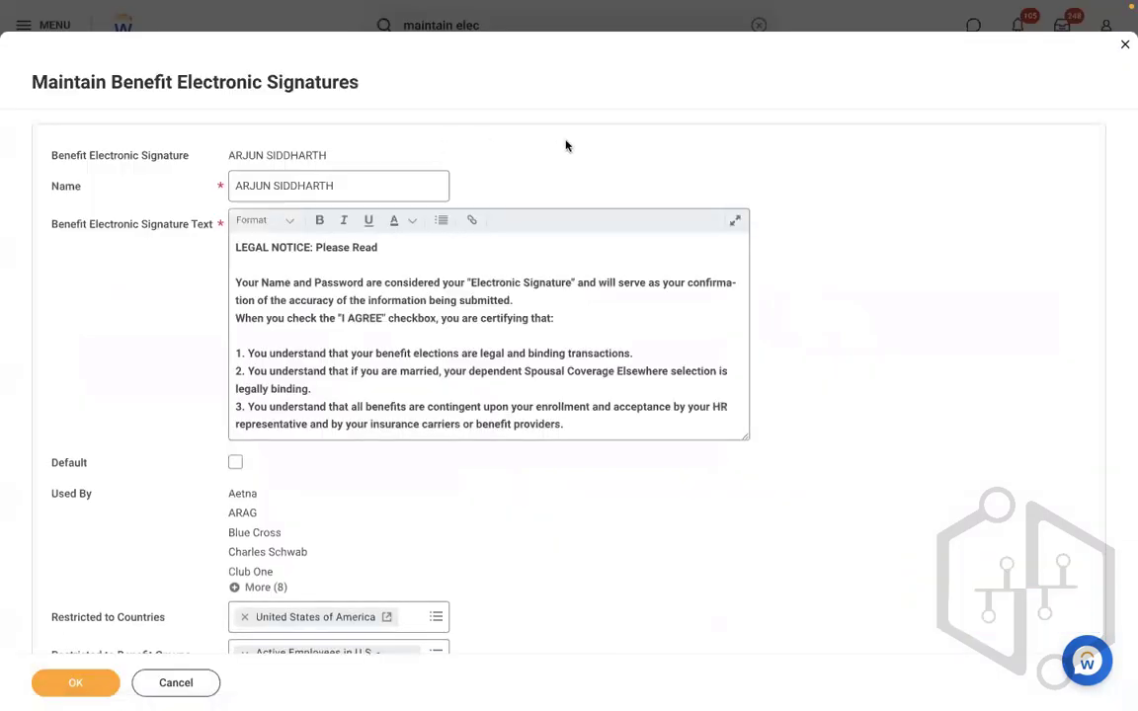
# - Add a blank signature row below MetroHealth Plan Agreement at the bottom of the list
pyautogui.scroll(-1, 566, 146)
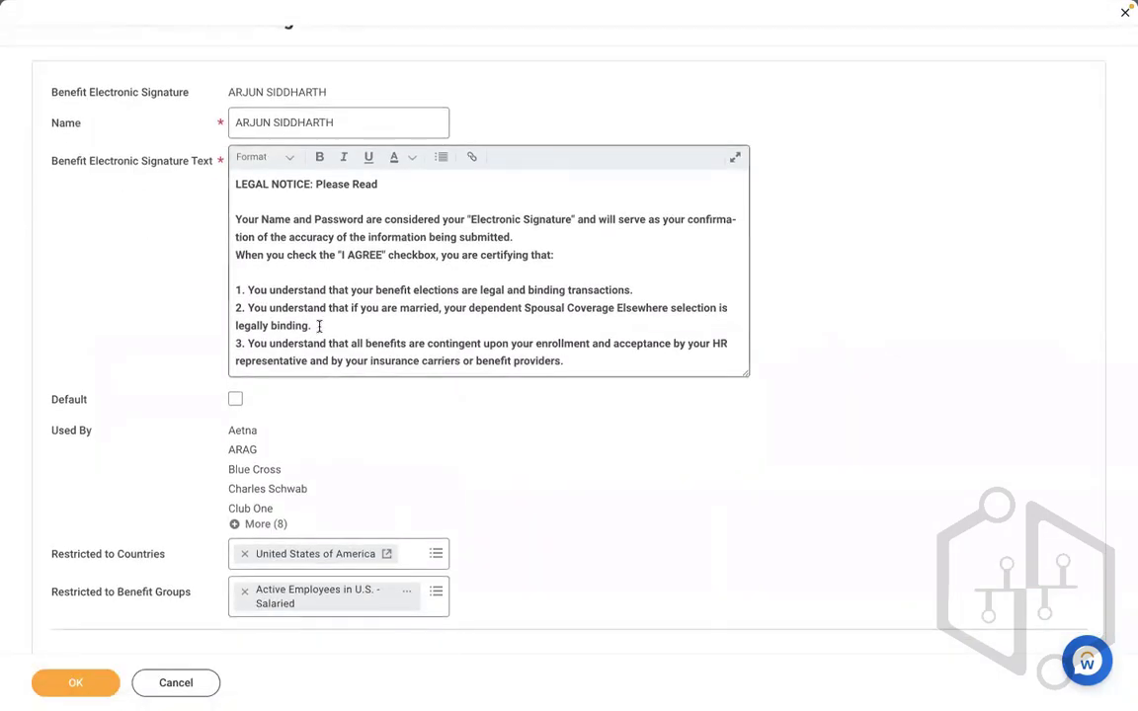
pyautogui.scroll(-5, 548, 419)
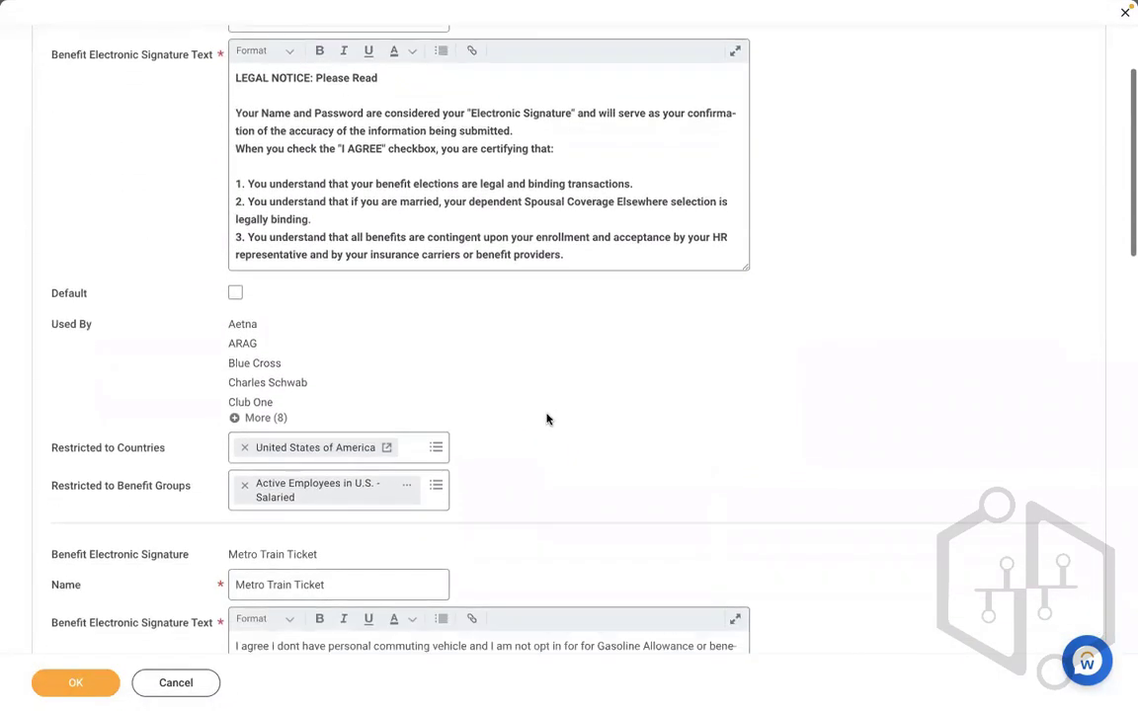
pyautogui.scroll(-8, 547, 417)
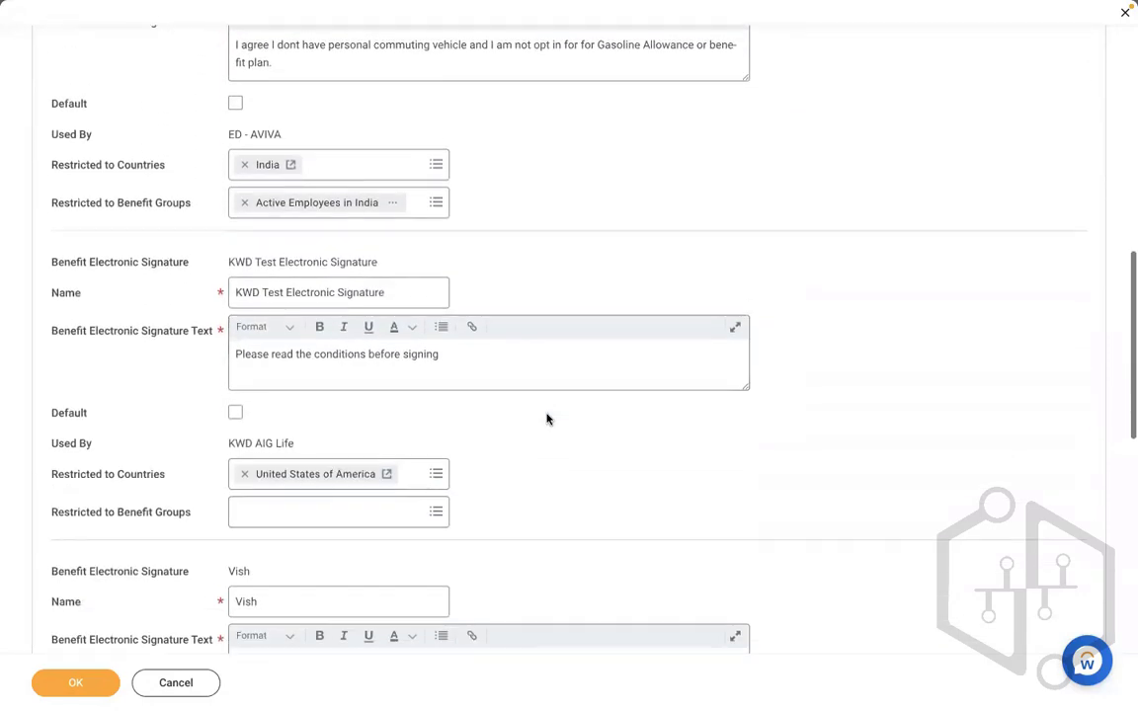
pyautogui.scroll(-9, 547, 419)
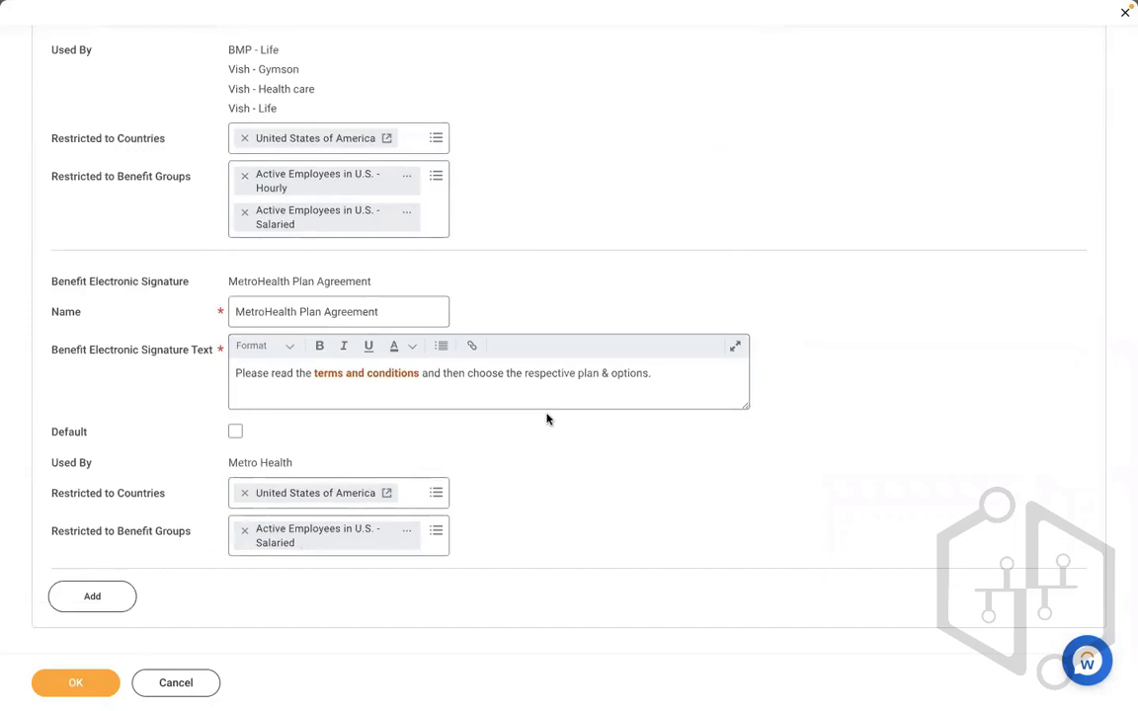
pyautogui.click(92, 597)
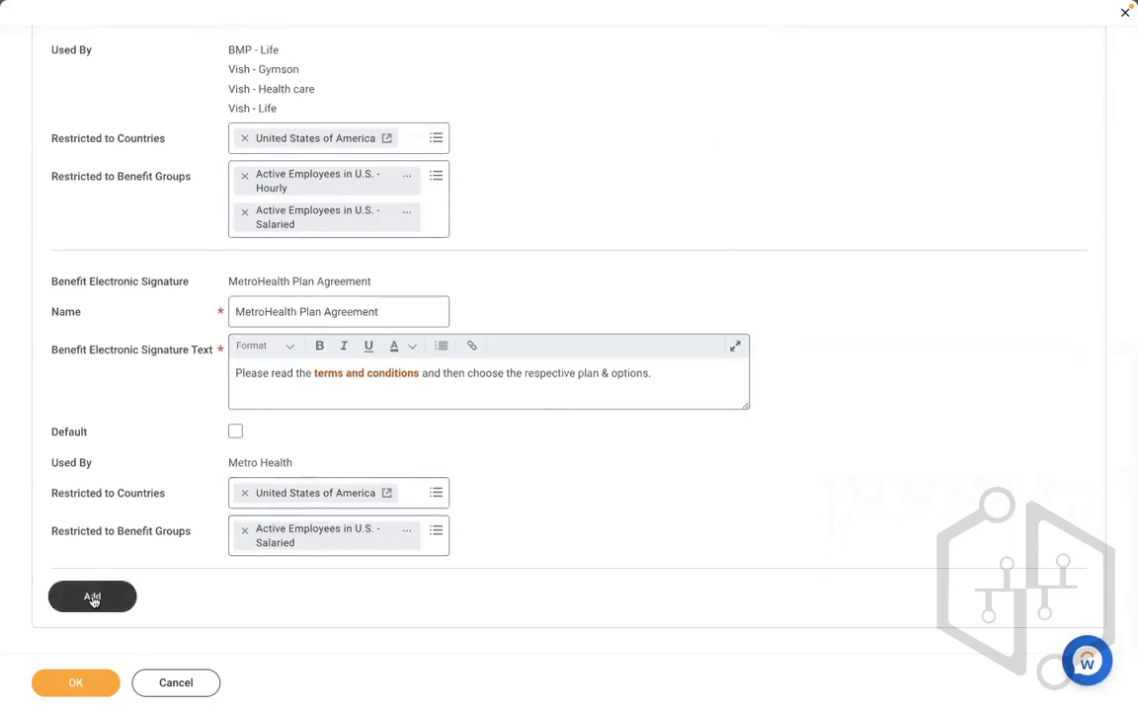
pyautogui.click(871, 292)
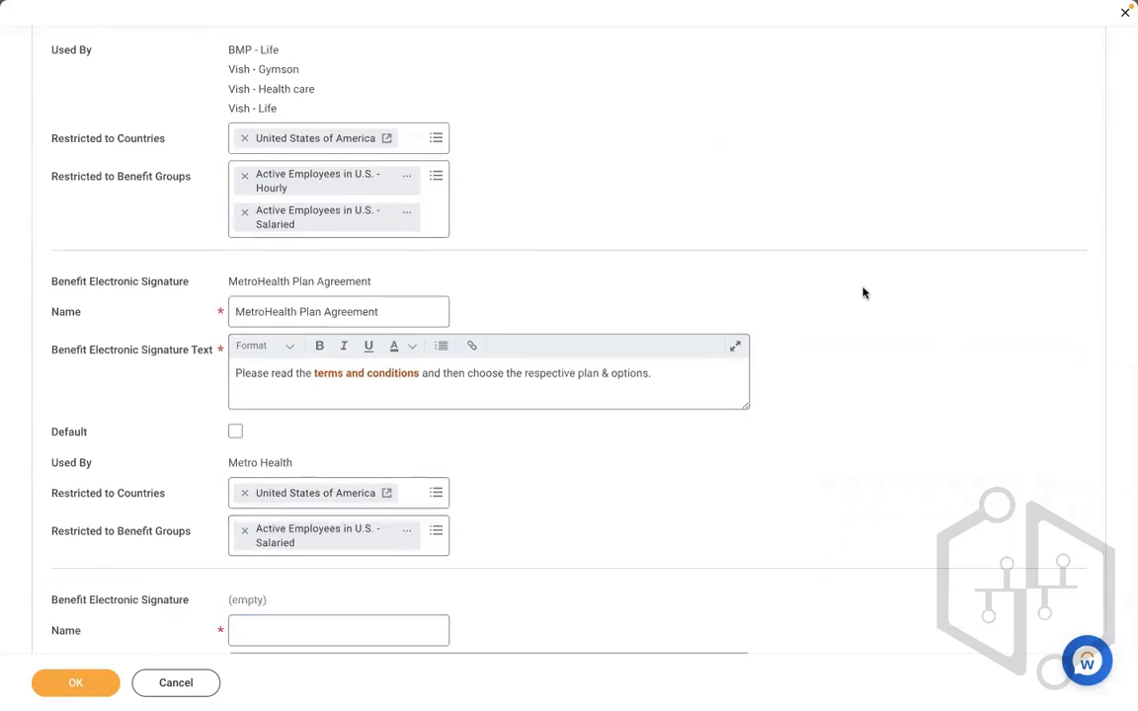
pyautogui.scroll(-1, 863, 293)
pyautogui.scroll(-3, 863, 293)
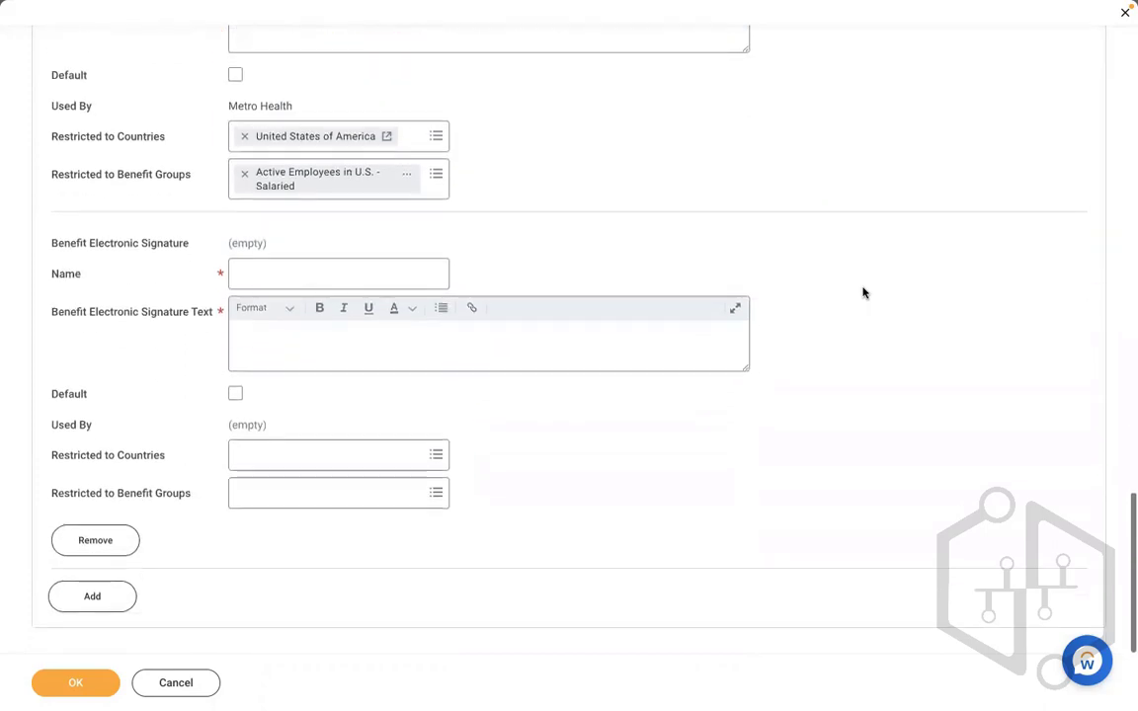
# - Name the new signature 'Please Read the Terms & Conditions'
pyautogui.click(335, 272)
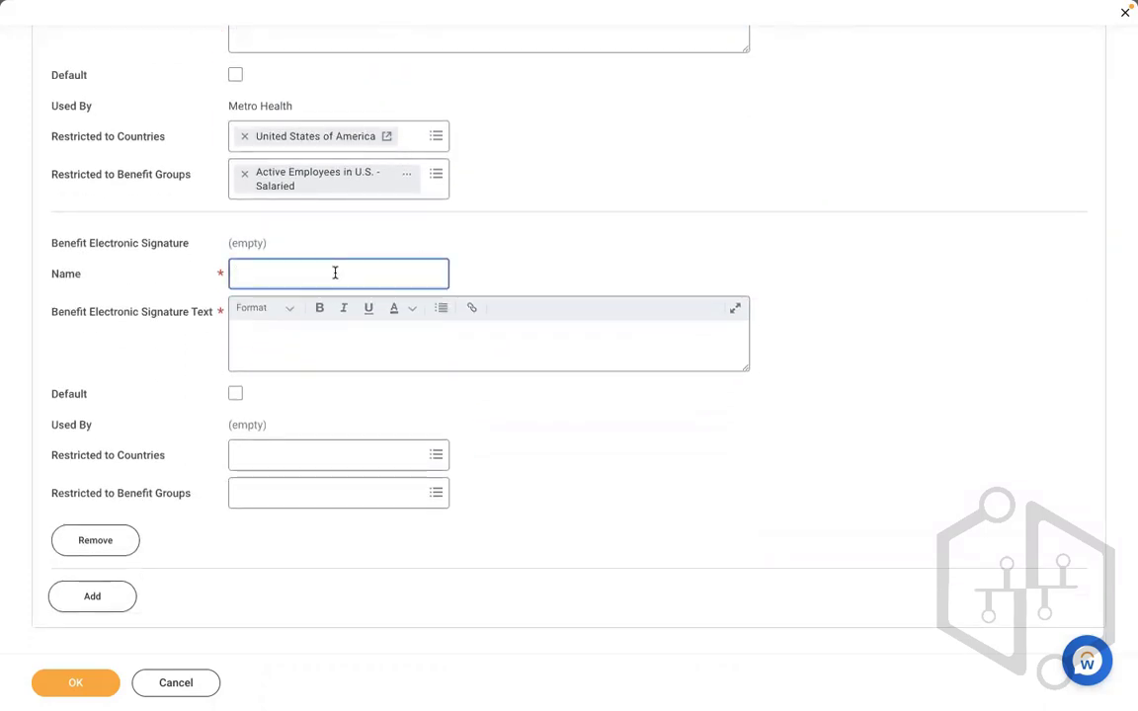
pyautogui.write('Please Res')
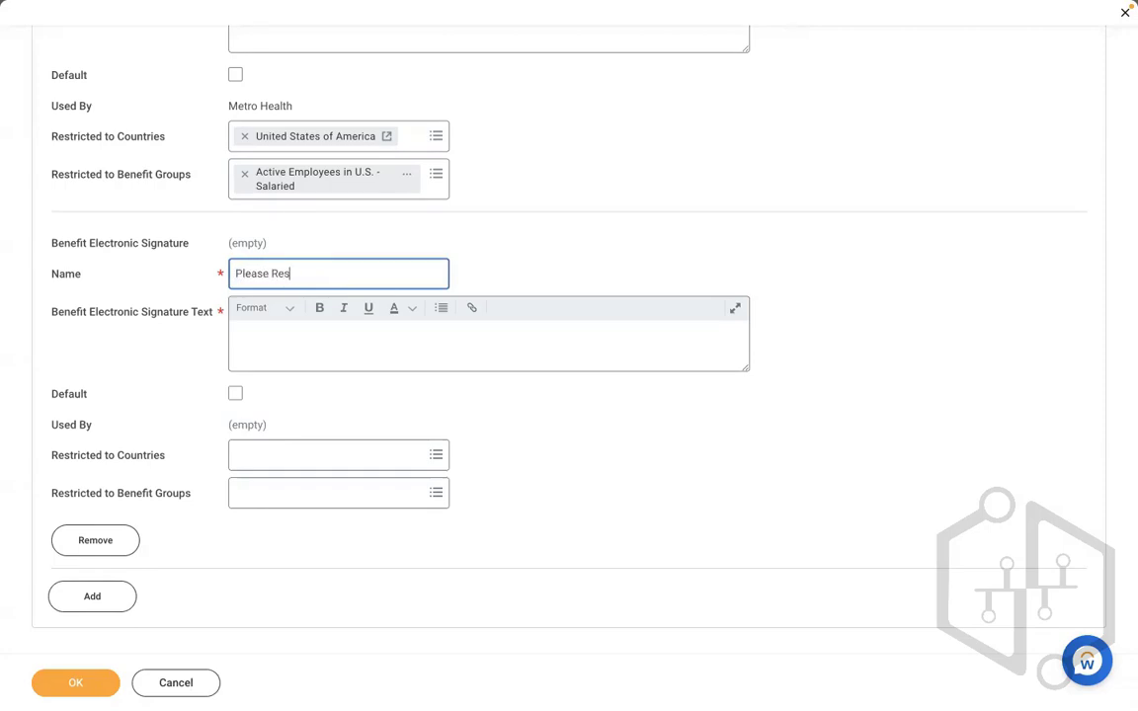
pyautogui.write('d the condition')
pyautogui.press('BackSpace')
pyautogui.press('BackSpace')
pyautogui.press('BackSpace')
pyautogui.press('BackSpace')
pyautogui.press('BackSpace')
pyautogui.press('BackSpace')
pyautogui.press('BackSpace')
pyautogui.press('BackSpace')
pyautogui.press('BackSpace')
pyautogui.press('BackSpace')
pyautogui.press('BackSpace')
pyautogui.press('BackSpace')
pyautogui.press('BackSpace')
pyautogui.press('BackSpace')
pyautogui.press('BackSpace')
pyautogui.press('BackSpace')
pyautogui.press('BackSpace')
pyautogui.write('ed')
pyautogui.press('BackSpace')
pyautogui.press('BackSpace')
pyautogui.write('ase Read the Terms & Conditions')
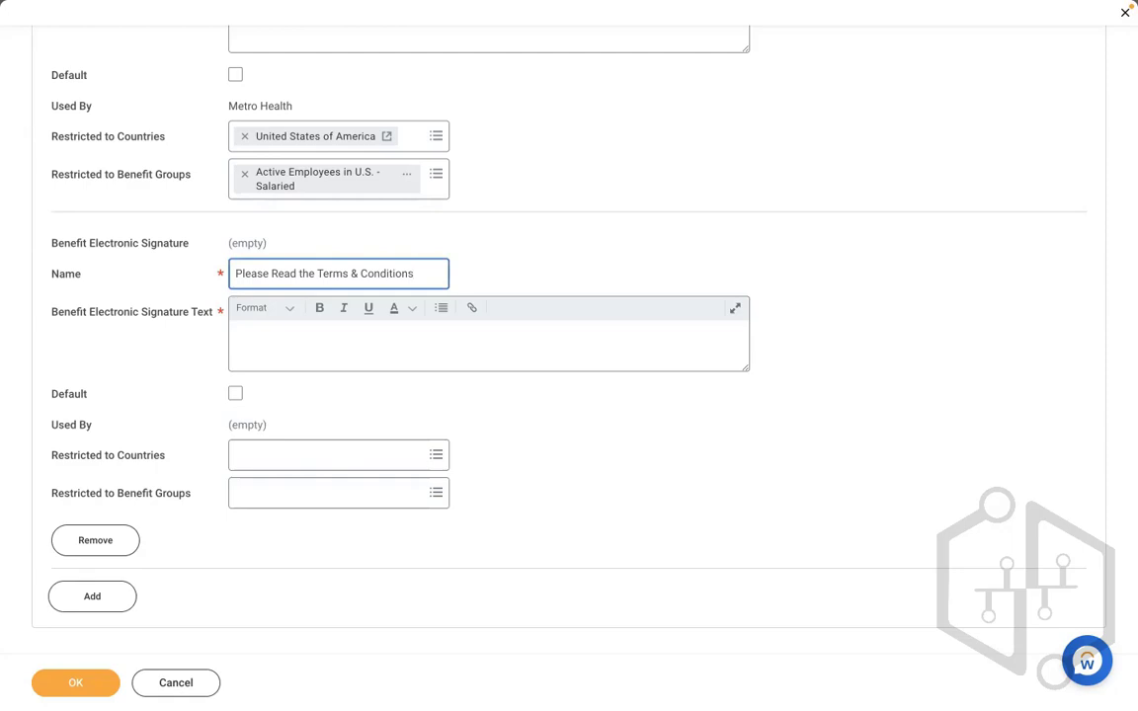
pyautogui.write('and')
pyautogui.press('BackSpace')
pyautogui.press('BackSpace')
pyautogui.press('BackSpace')
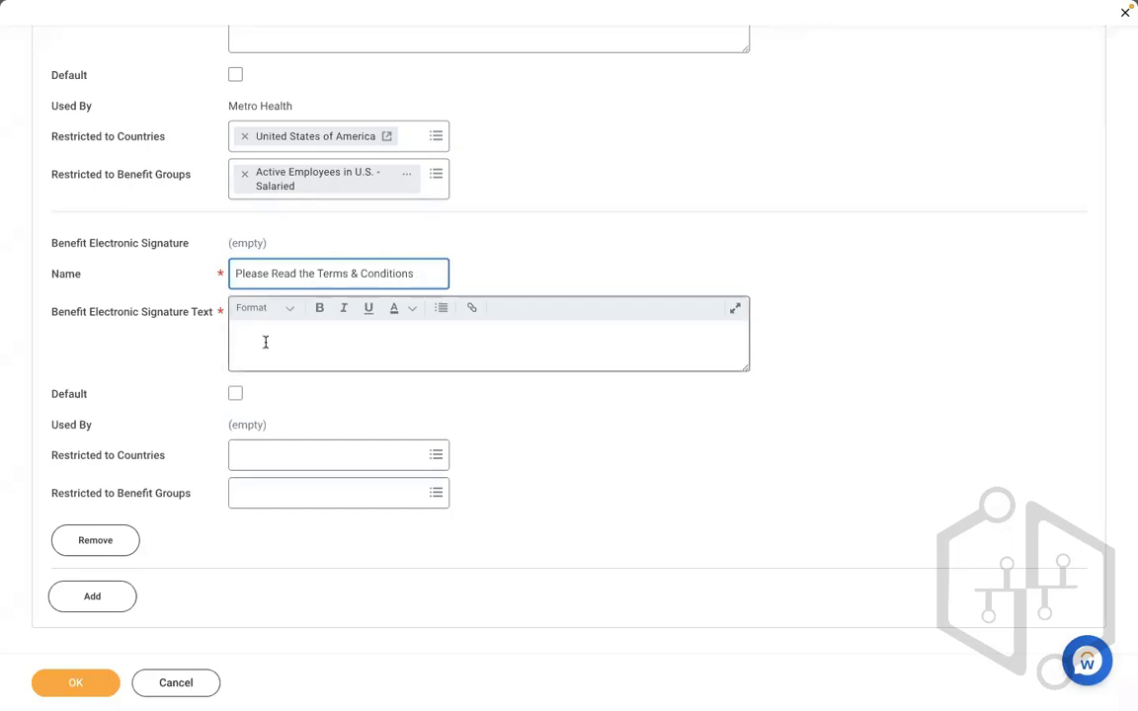
# - Enter signature text asking employees to read the terms and conditions of their chosen benefit plans
pyautogui.click(281, 336)
pyautogui.write('Please')
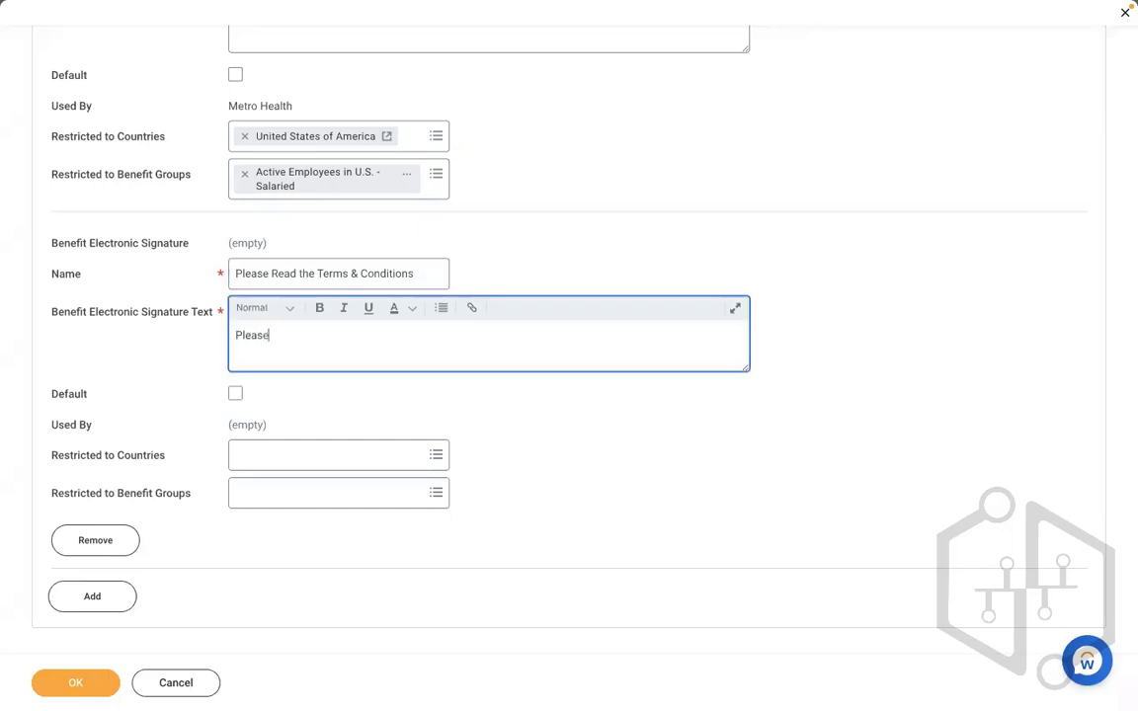
pyautogui.write(' read the terms and conditi')
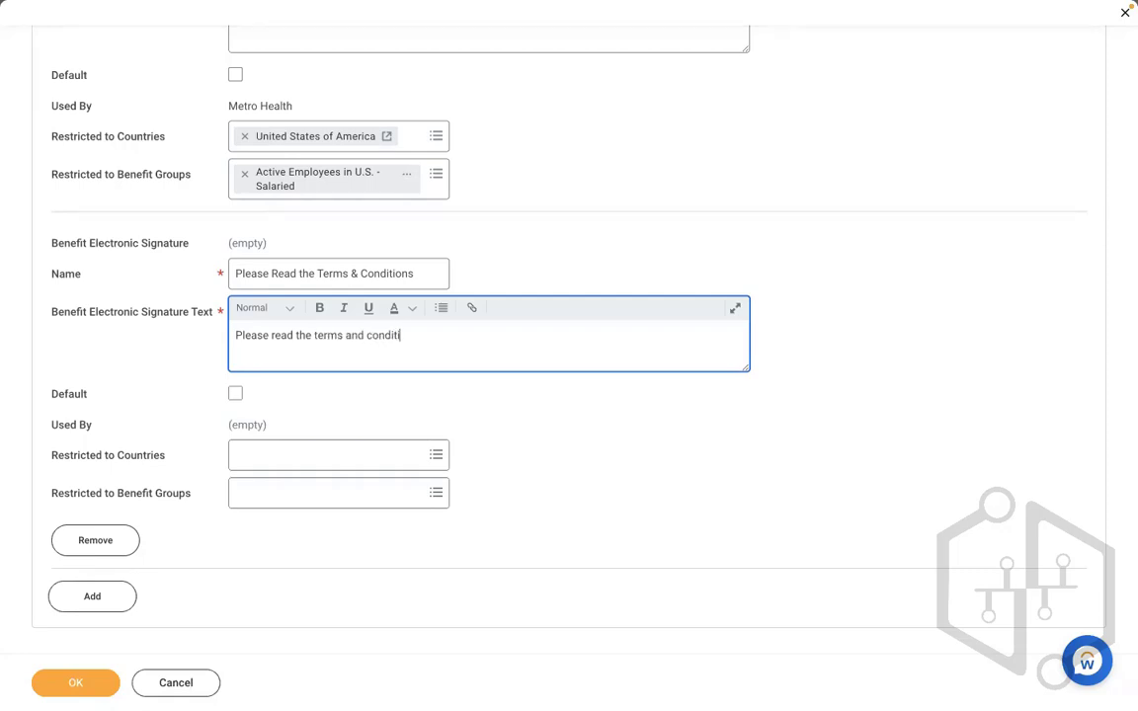
pyautogui.write('na')
pyautogui.write('s of these benefits plan')
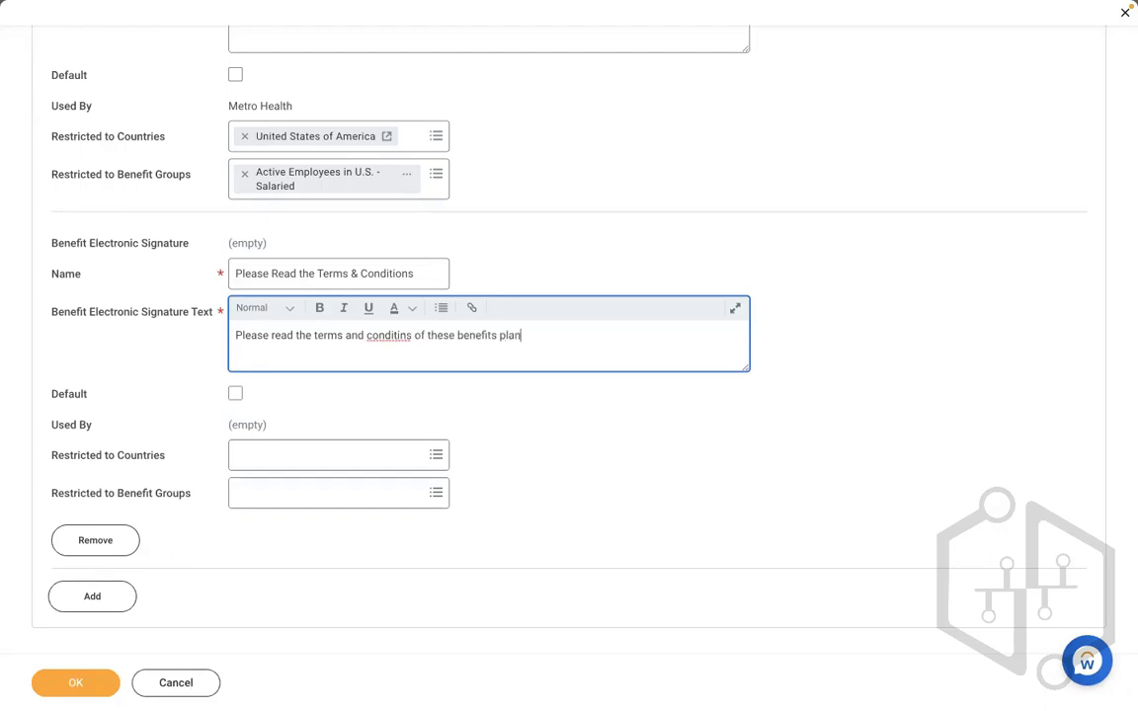
pyautogui.write('s you have choosen,')
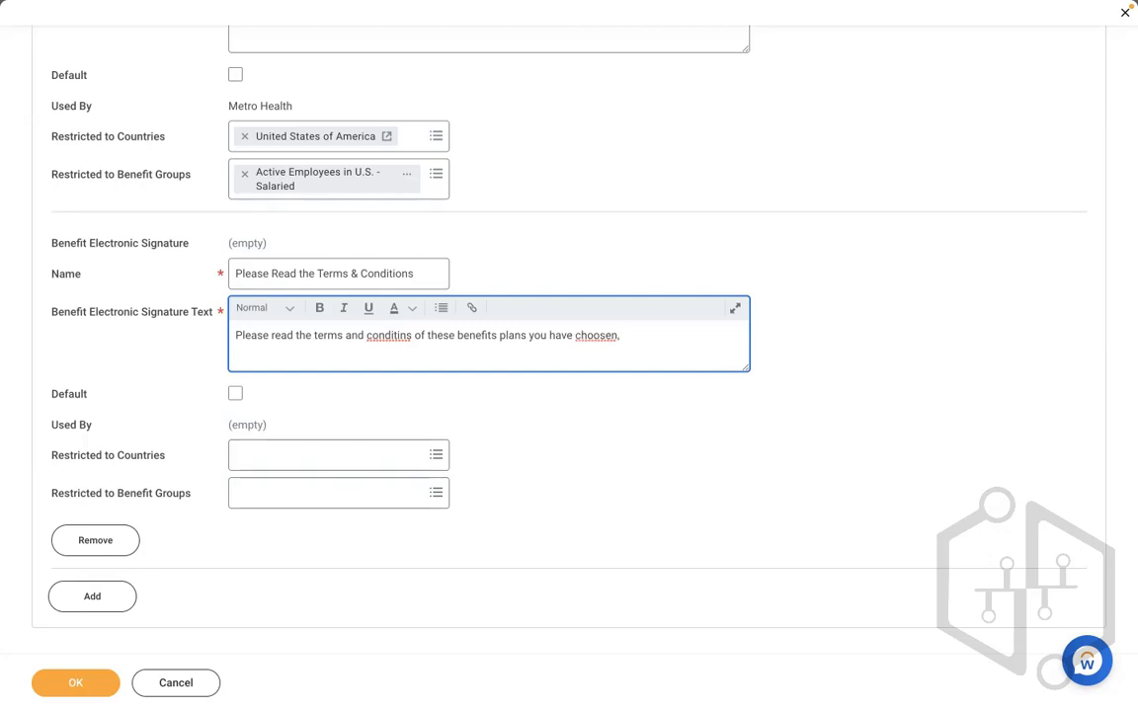
pyautogui.press('BackSpace')
# - Restrict the signature to the country United States of America
pyautogui.click(275, 454)
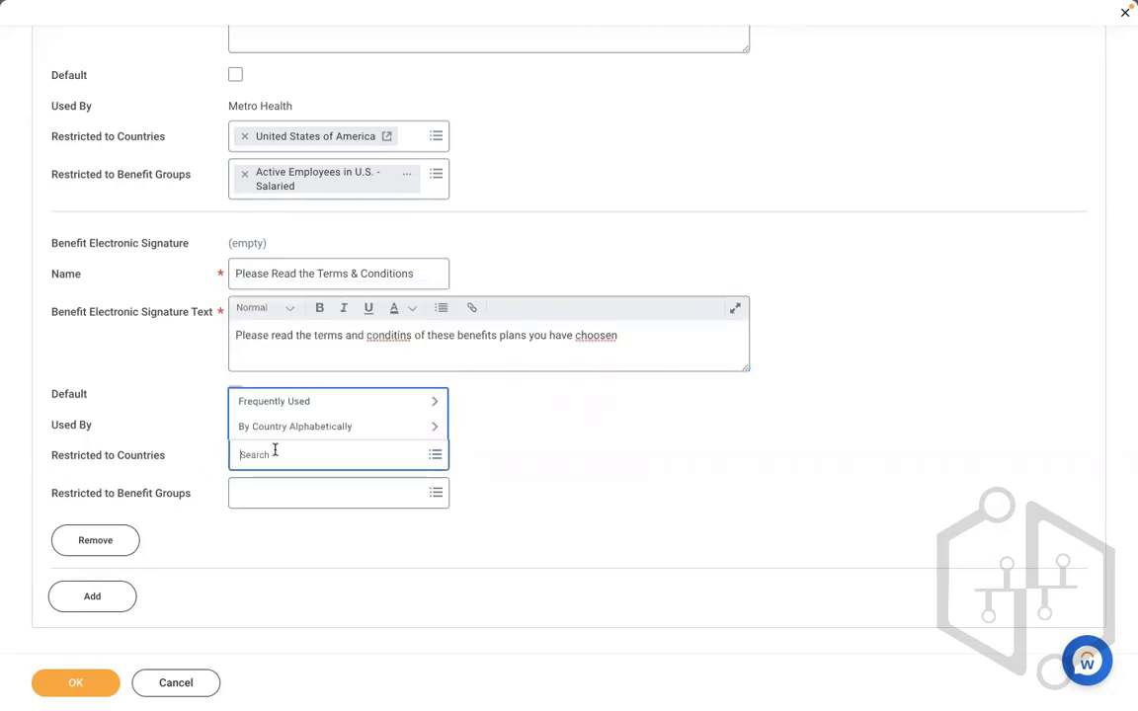
pyautogui.write('usa')
pyautogui.press('Return')
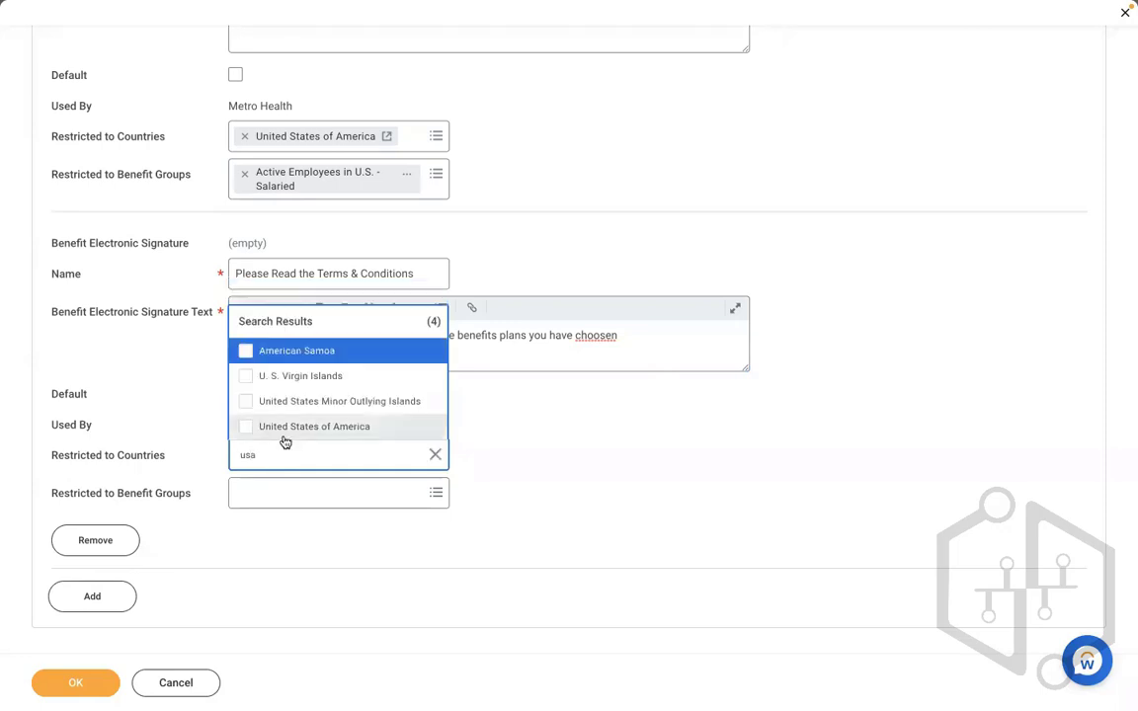
pyautogui.click(284, 433)
# - Add the Active Employees in U.S. - Salaried benefit group to the signature
pyautogui.click(280, 502)
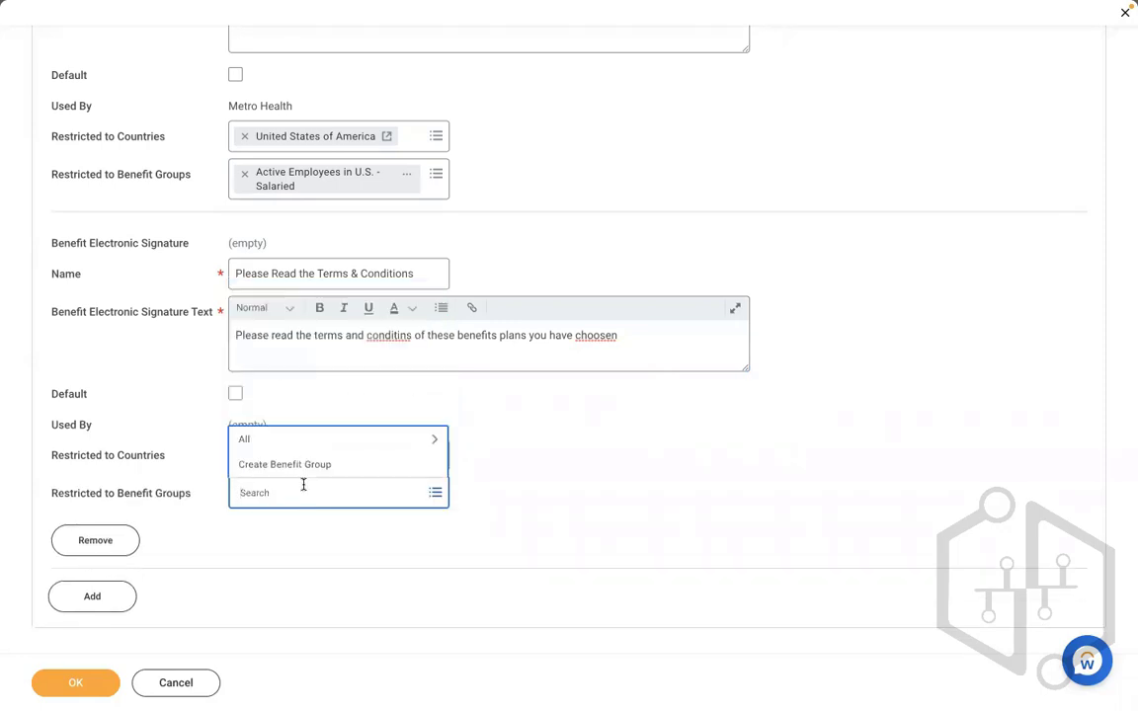
pyautogui.write('US')
pyautogui.press('BackSpace')
pyautogui.press('BackSpace')
pyautogui.write('ACTIVE')
pyautogui.press('Return')
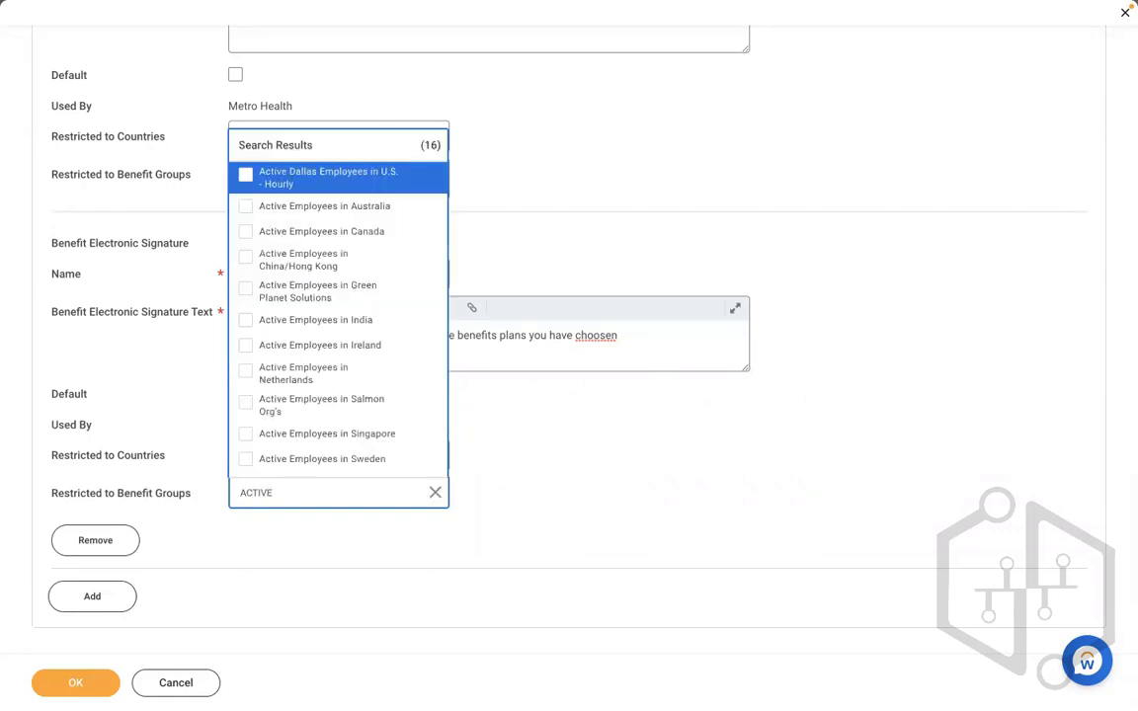
pyautogui.press('Down')
pyautogui.press('Down')
pyautogui.press('Down')
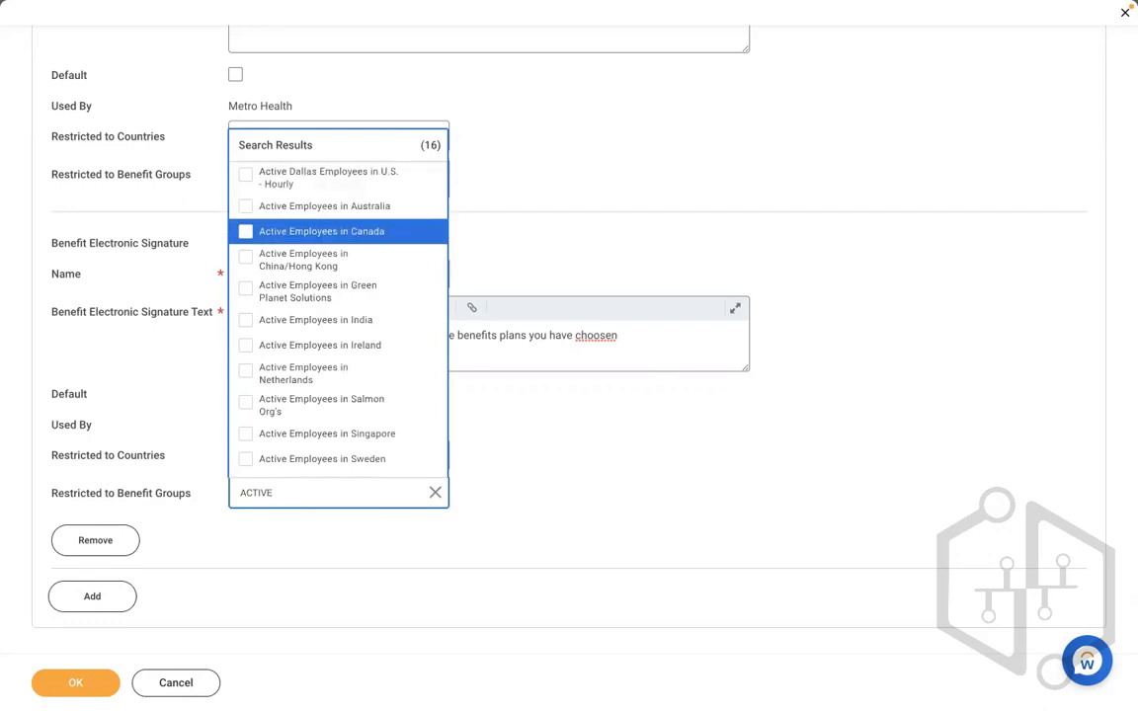
pyautogui.press('Down')
pyautogui.press('Down')
pyautogui.press('Down')
pyautogui.press('Down')
pyautogui.press('Down')
pyautogui.press('Down')
pyautogui.press('Down')
pyautogui.press('Down')
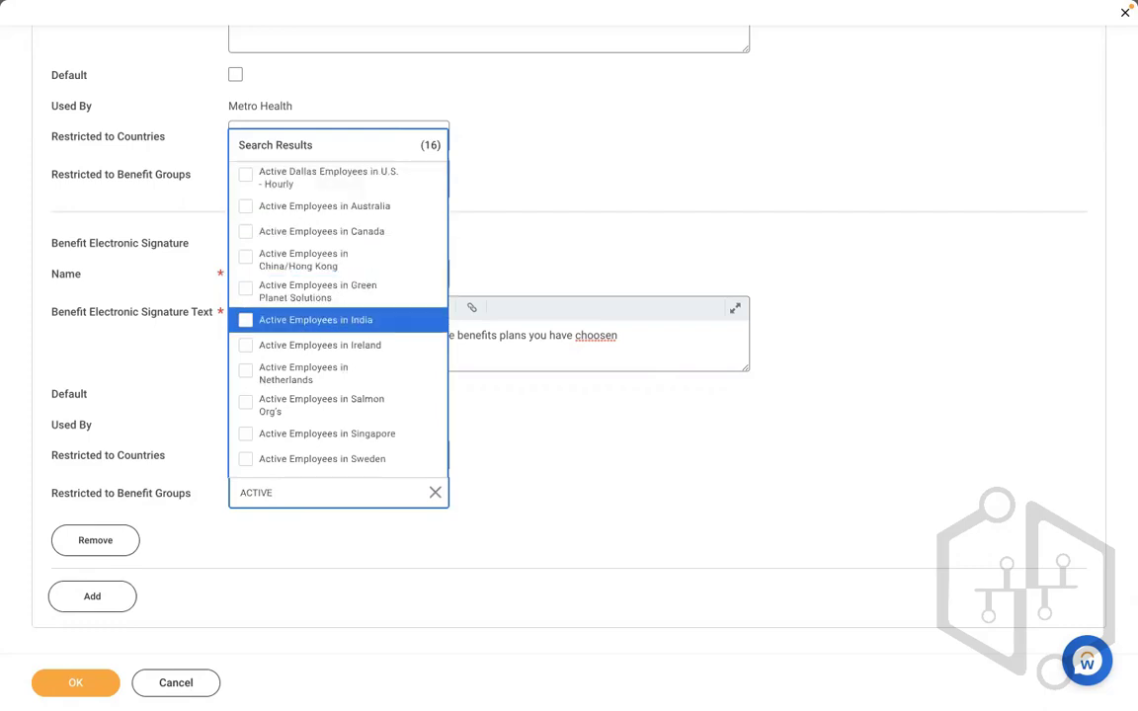
pyautogui.press('Down')
pyautogui.press('Down')
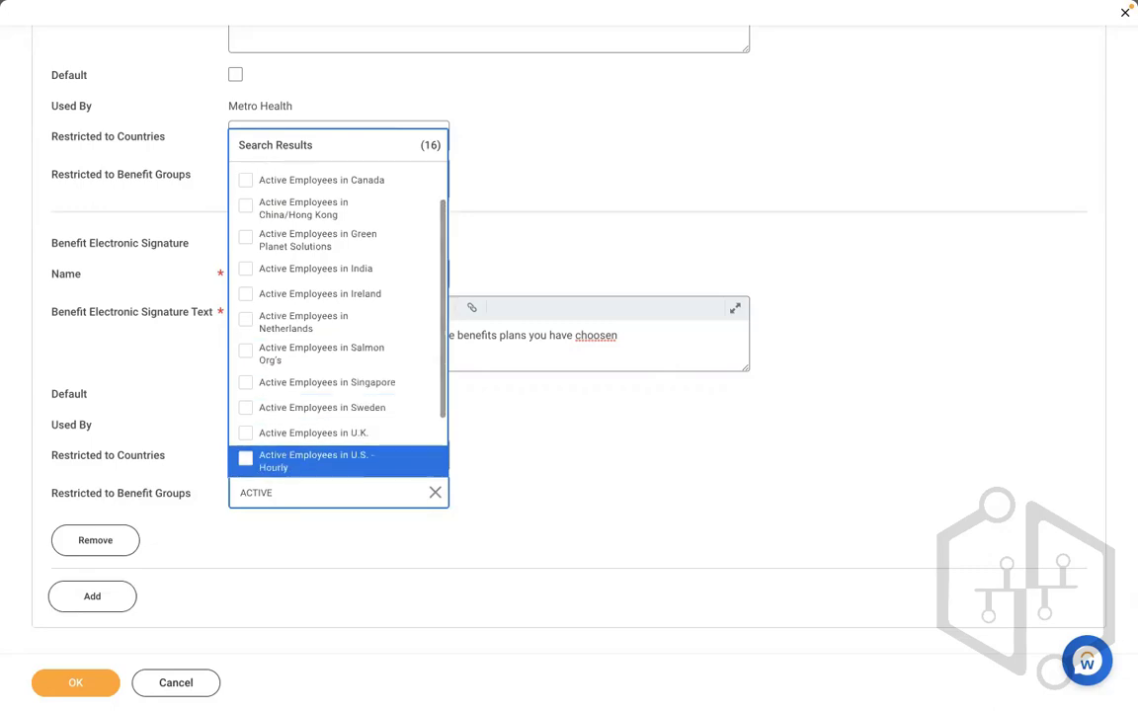
pyautogui.press('Down')
pyautogui.press('Return')
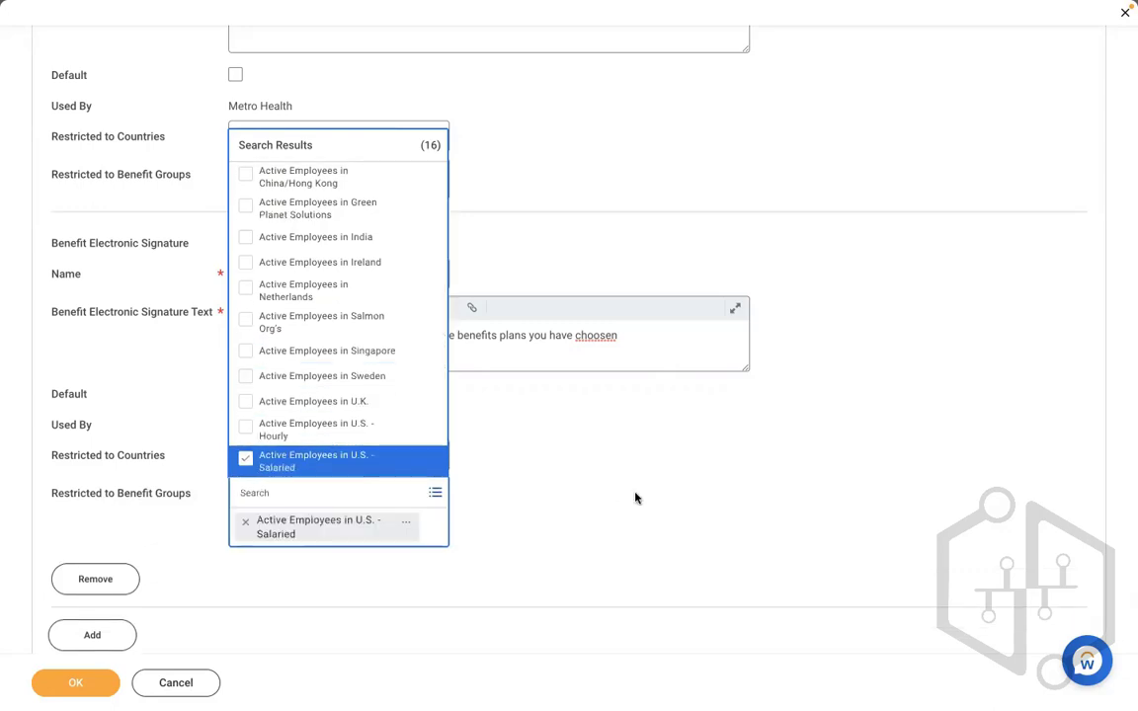
pyautogui.click(636, 498)
# - Mark Please Read the Terms & Conditions as default, save the signatures, and clear the search bar
pyautogui.scroll(3, 635, 498)
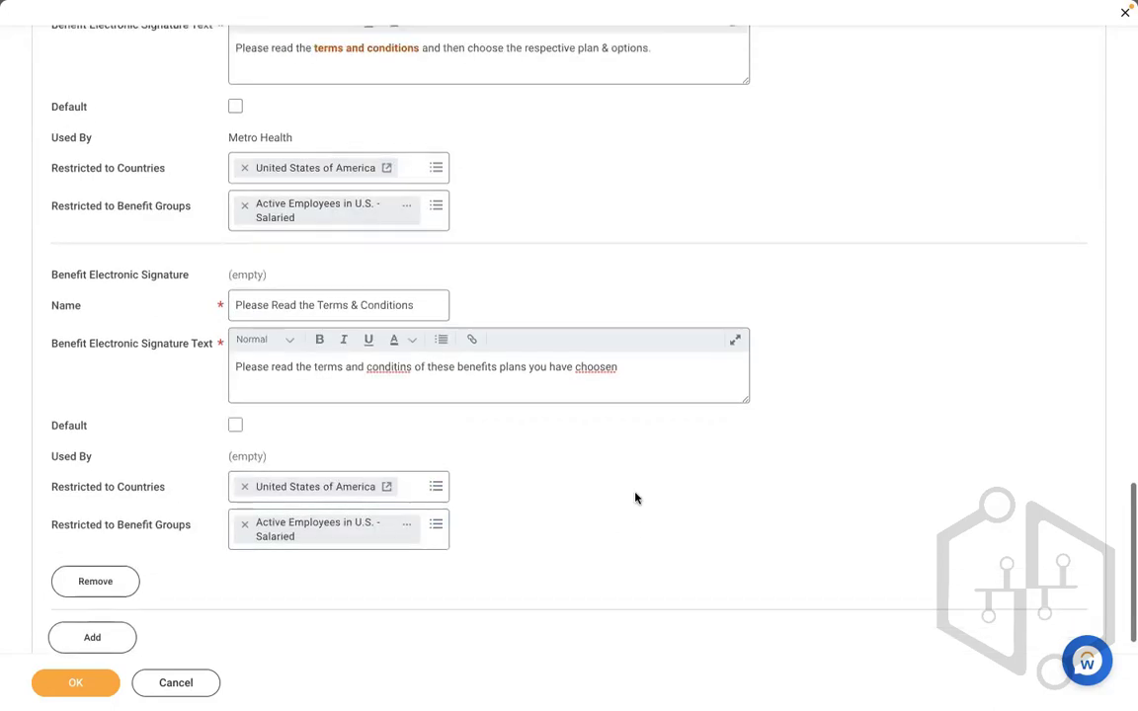
pyautogui.scroll(10, 635, 498)
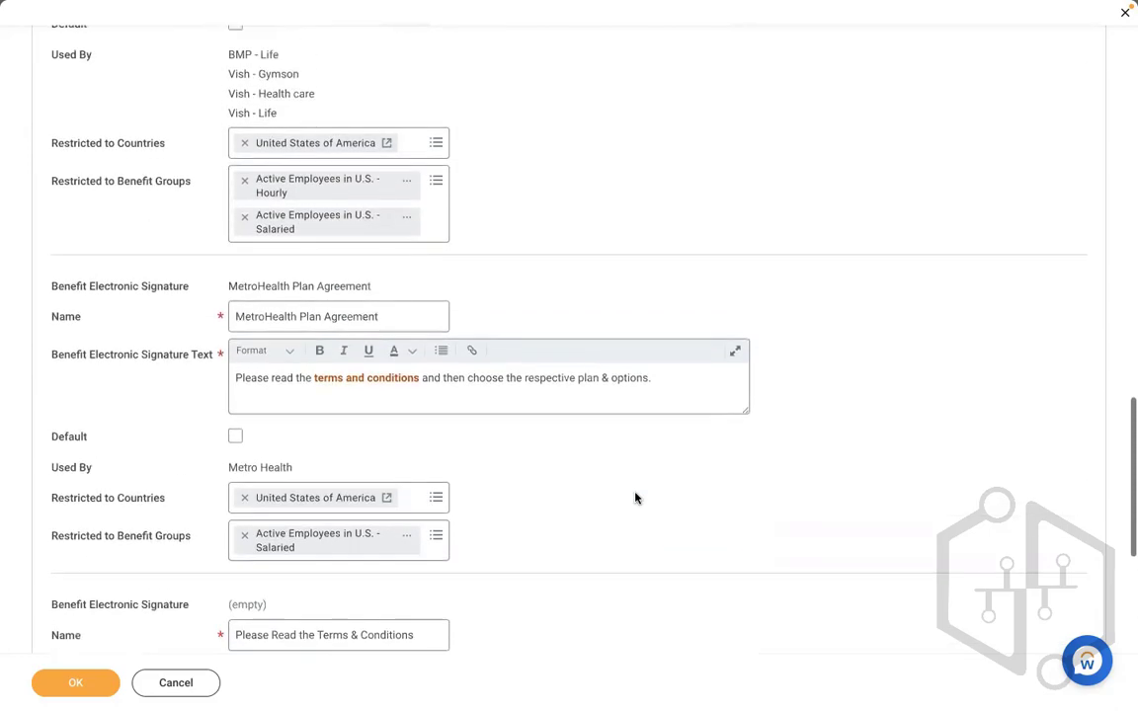
pyautogui.scroll(10, 635, 498)
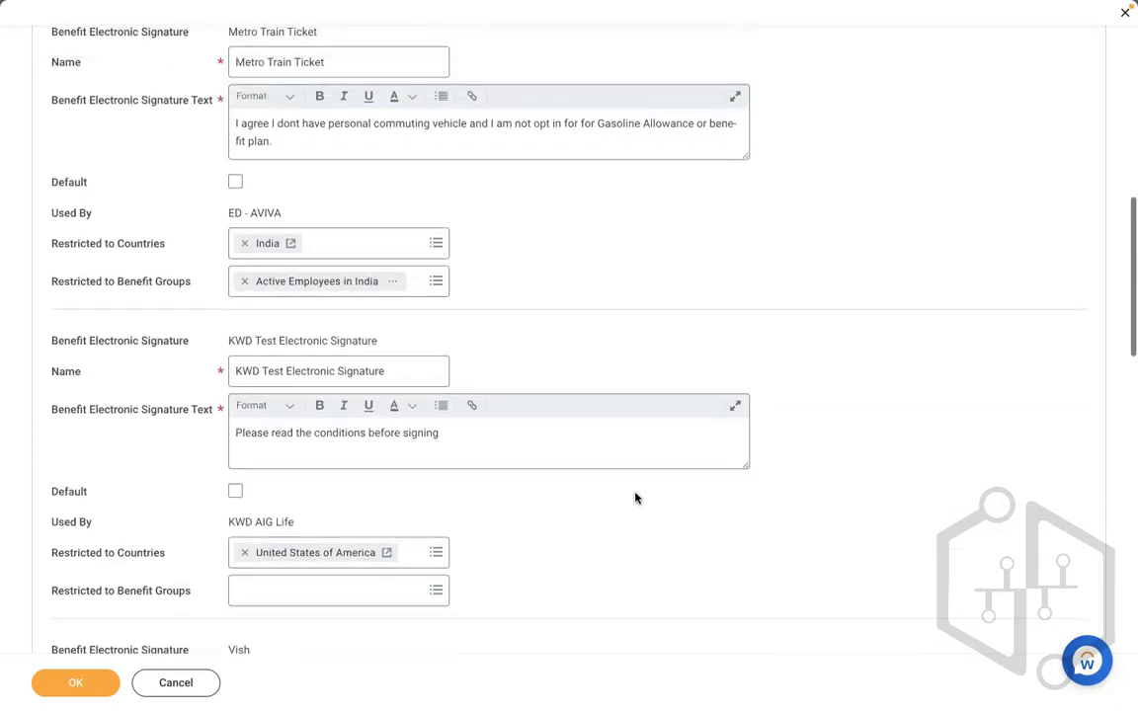
pyautogui.scroll(10, 635, 494)
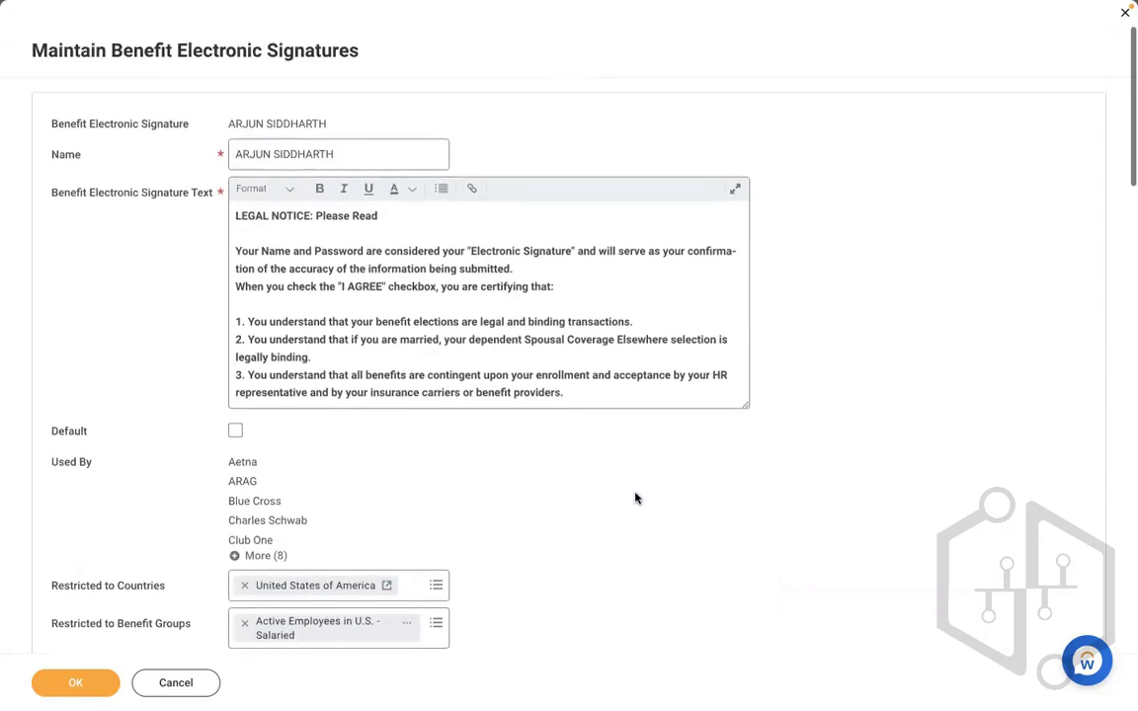
pyautogui.scroll(-1, 635, 498)
pyautogui.scroll(-10, 636, 498)
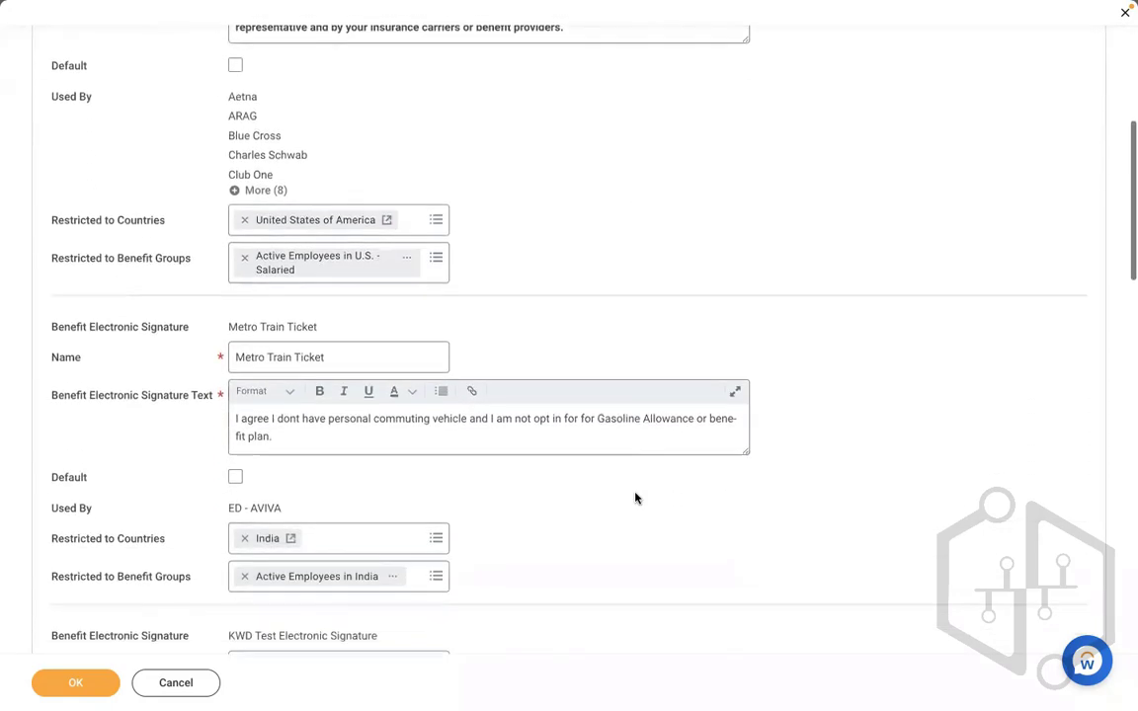
pyautogui.scroll(-10, 636, 498)
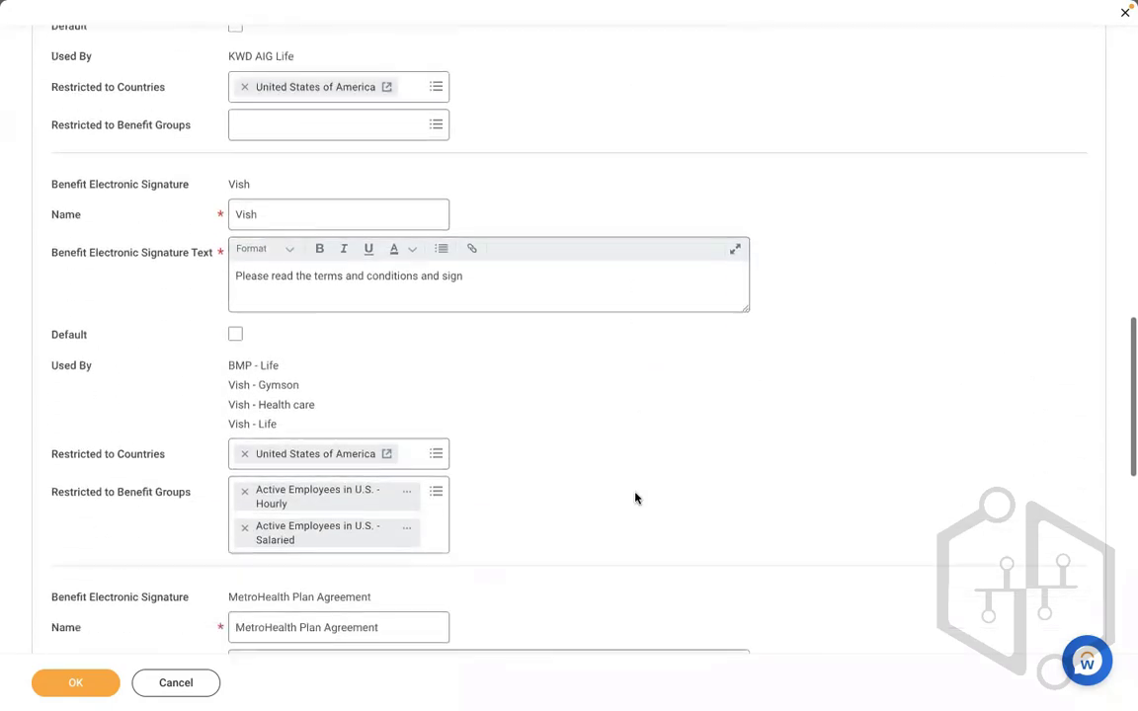
pyautogui.scroll(-5, 635, 498)
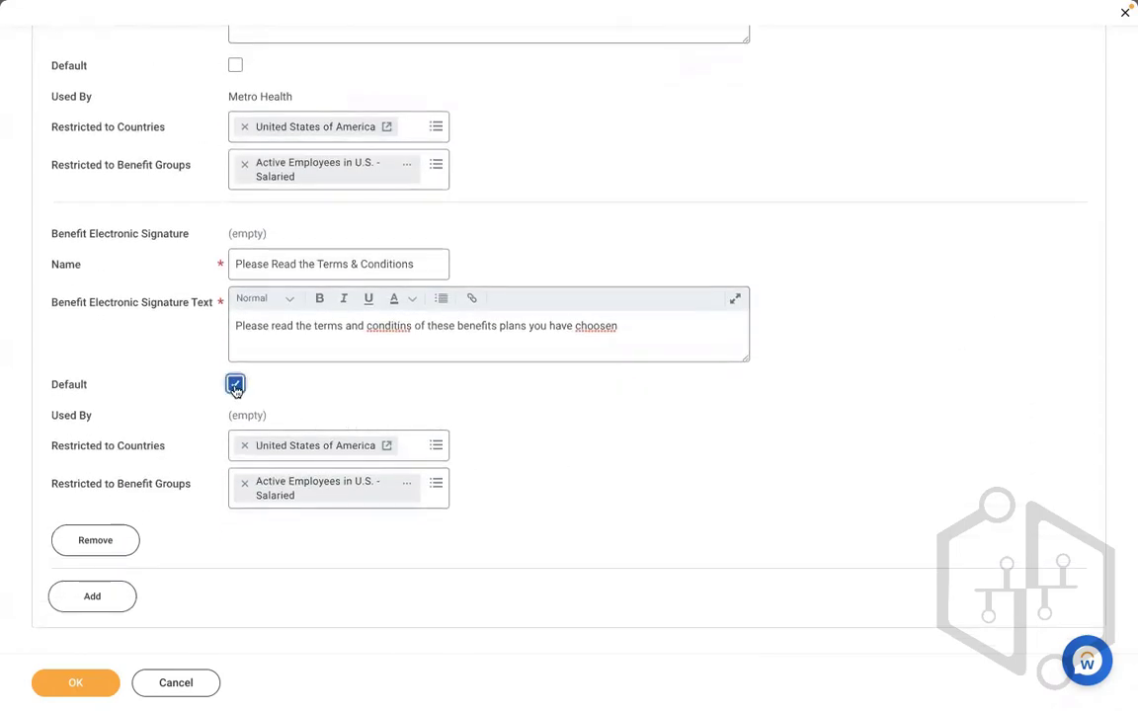
pyautogui.click(79, 684)
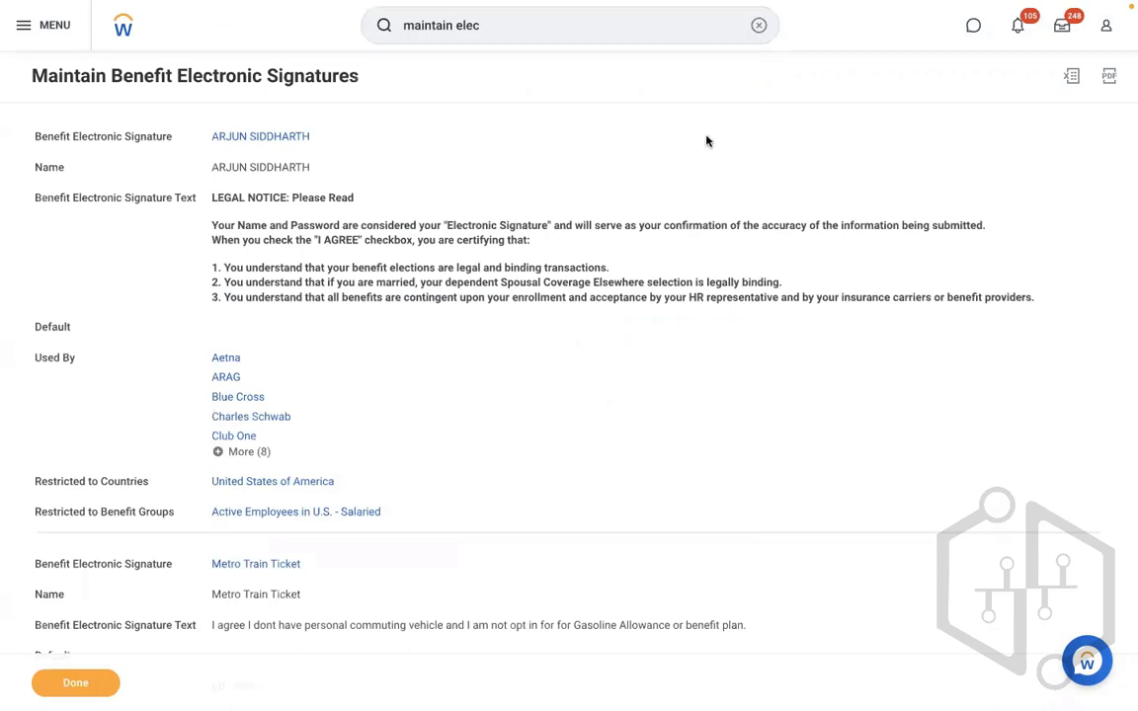
pyautogui.click(758, 25)
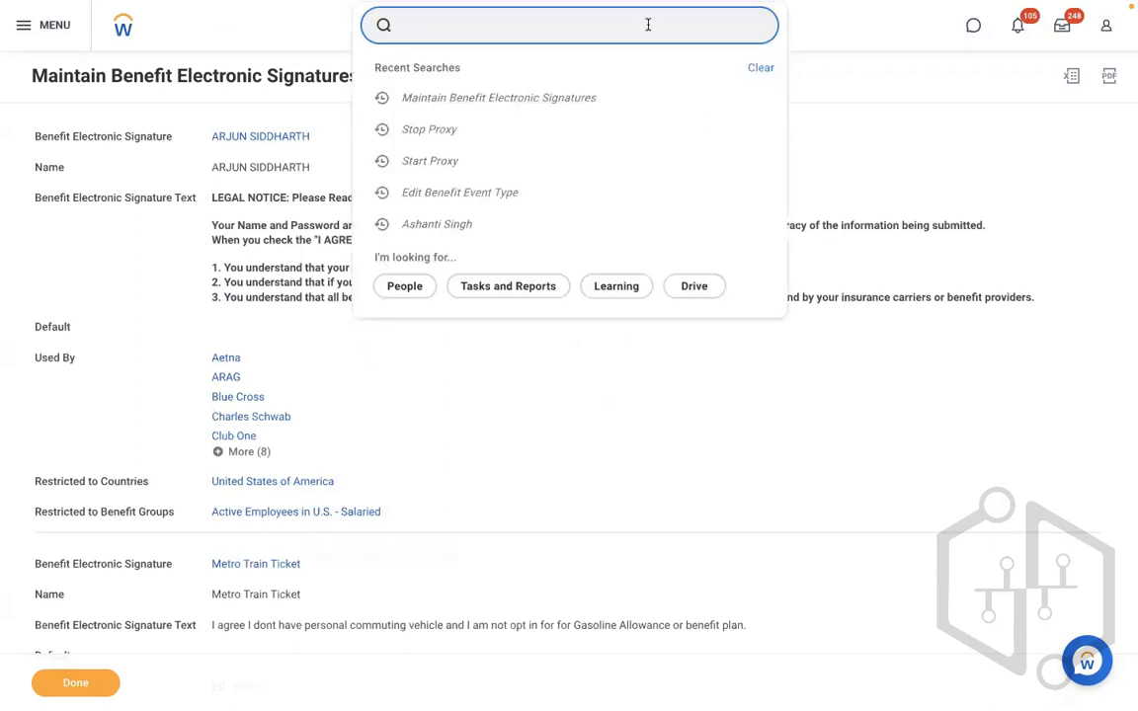
# - Start Change Benefits for the worker with reason RBS - 401K Retirement Savings
pyautogui.write('ASHANTI')
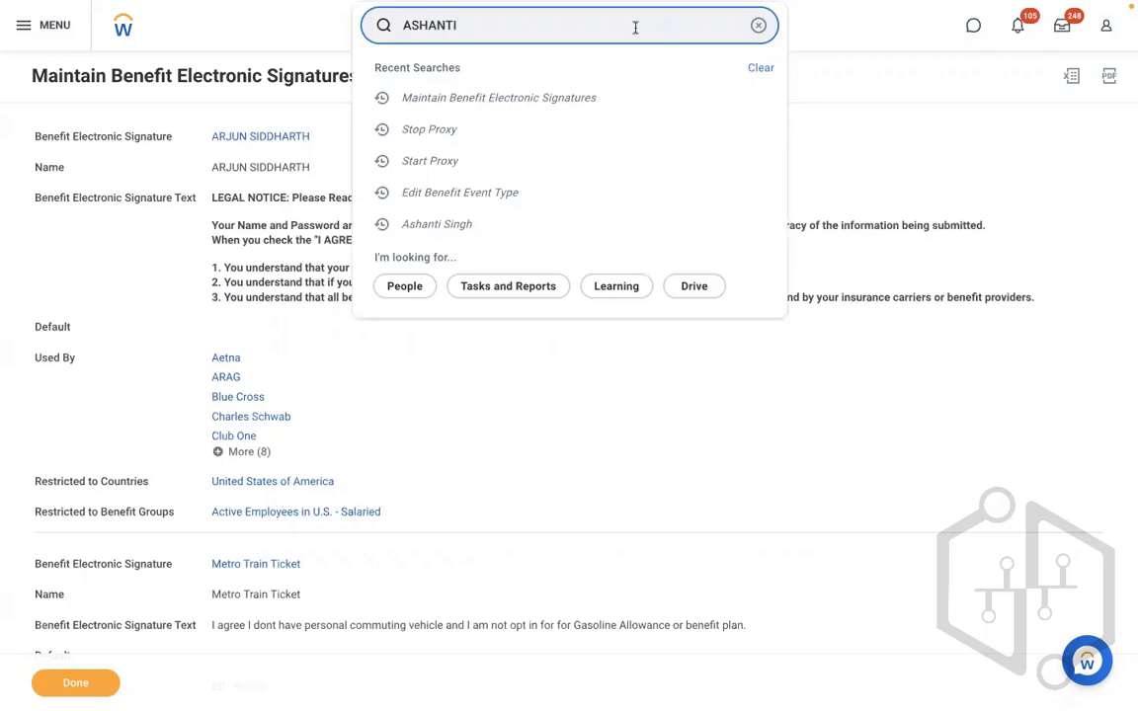
pyautogui.click(496, 83)
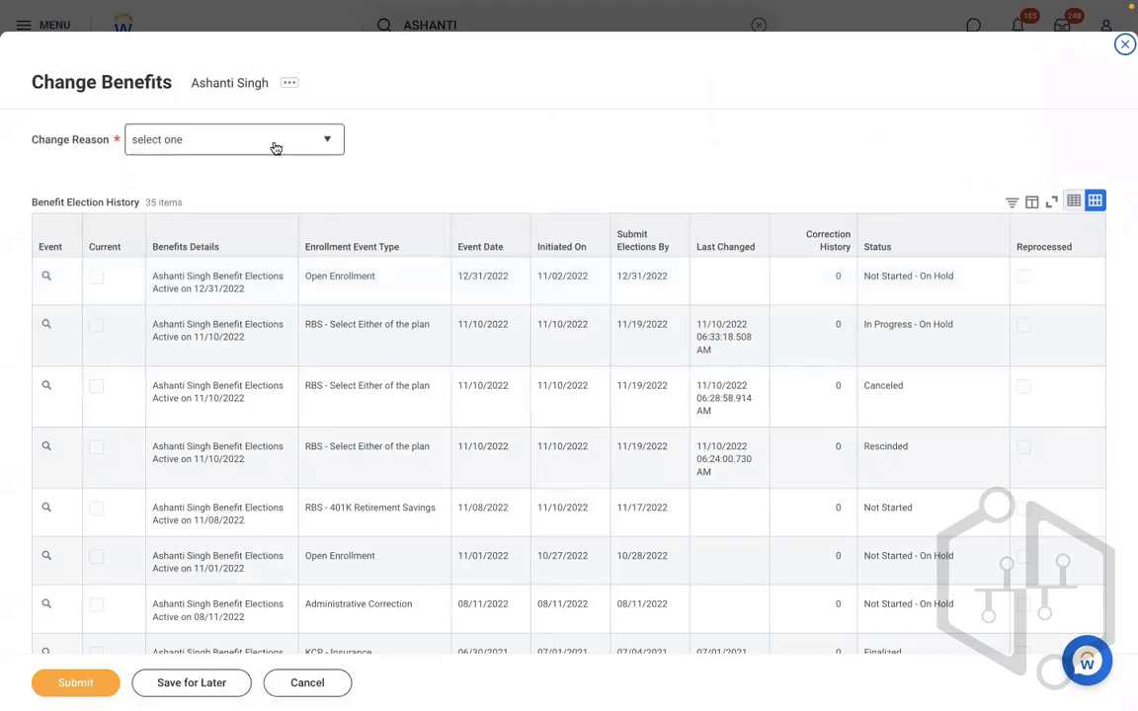
pyautogui.click(276, 147)
pyautogui.press('Up')
pyautogui.press('Up')
pyautogui.press('Up')
pyautogui.press('Up')
pyautogui.press('Up')
pyautogui.press('Up')
pyautogui.press('Up')
pyautogui.press('Up')
pyautogui.press('Up')
pyautogui.press('Up')
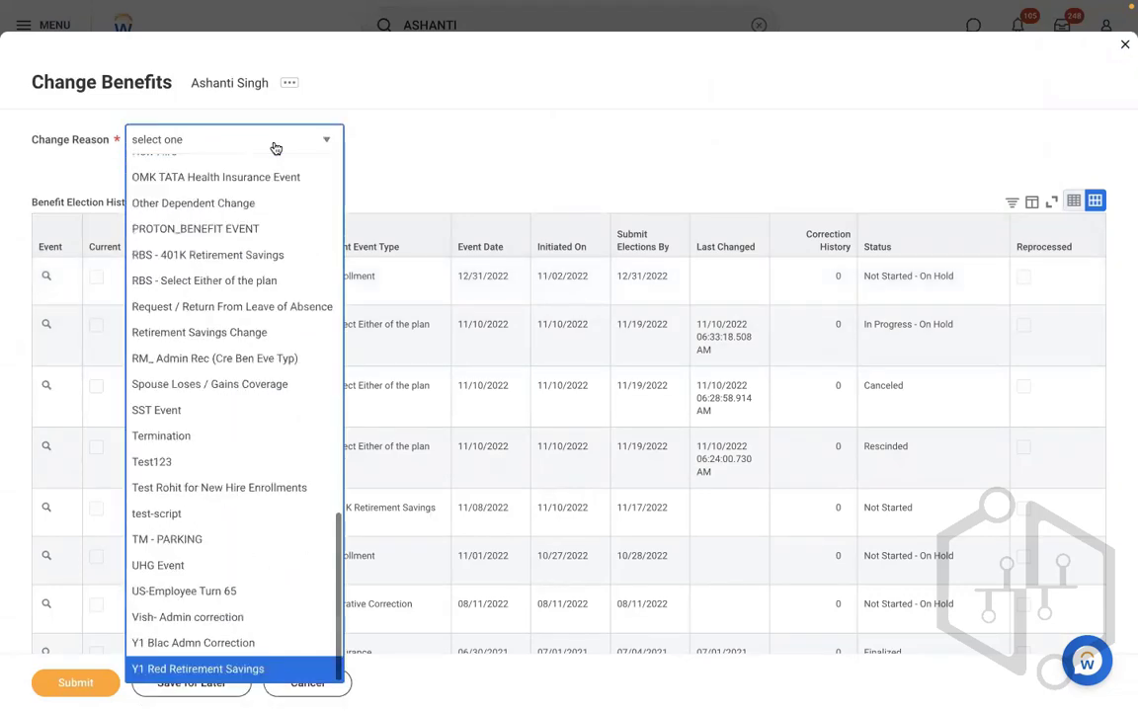
pyautogui.press('Up')
pyautogui.press('Up')
pyautogui.press('Up')
pyautogui.press('Up')
pyautogui.press('Up')
pyautogui.press('Up')
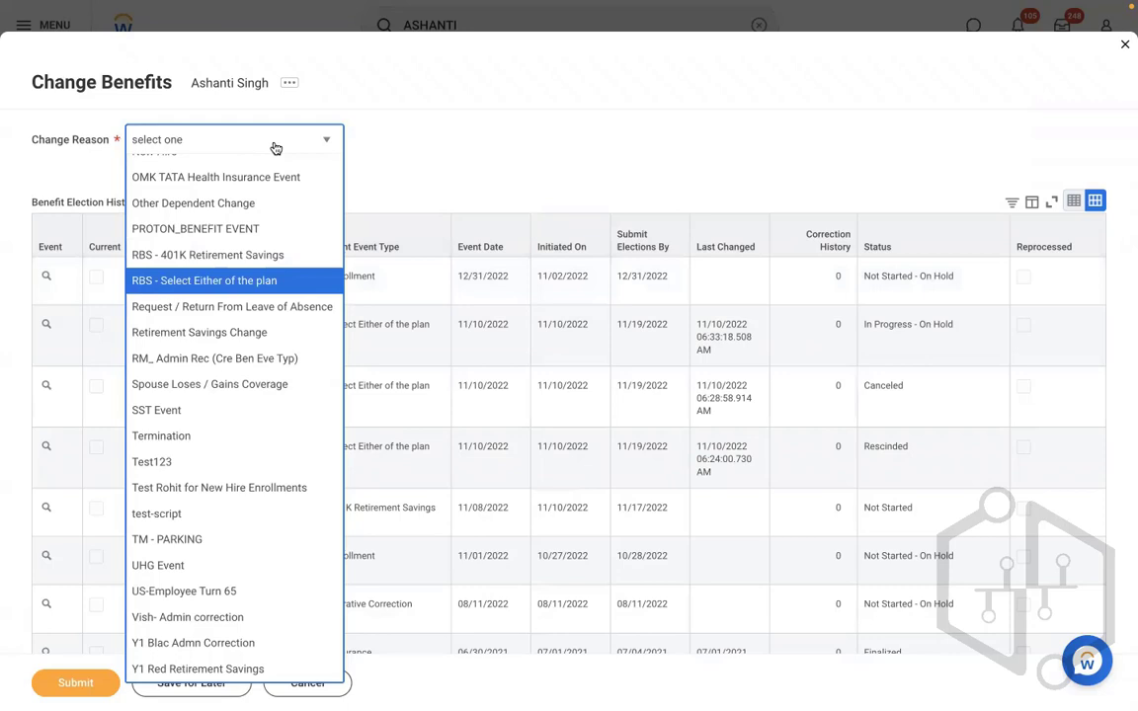
pyautogui.press('Up')
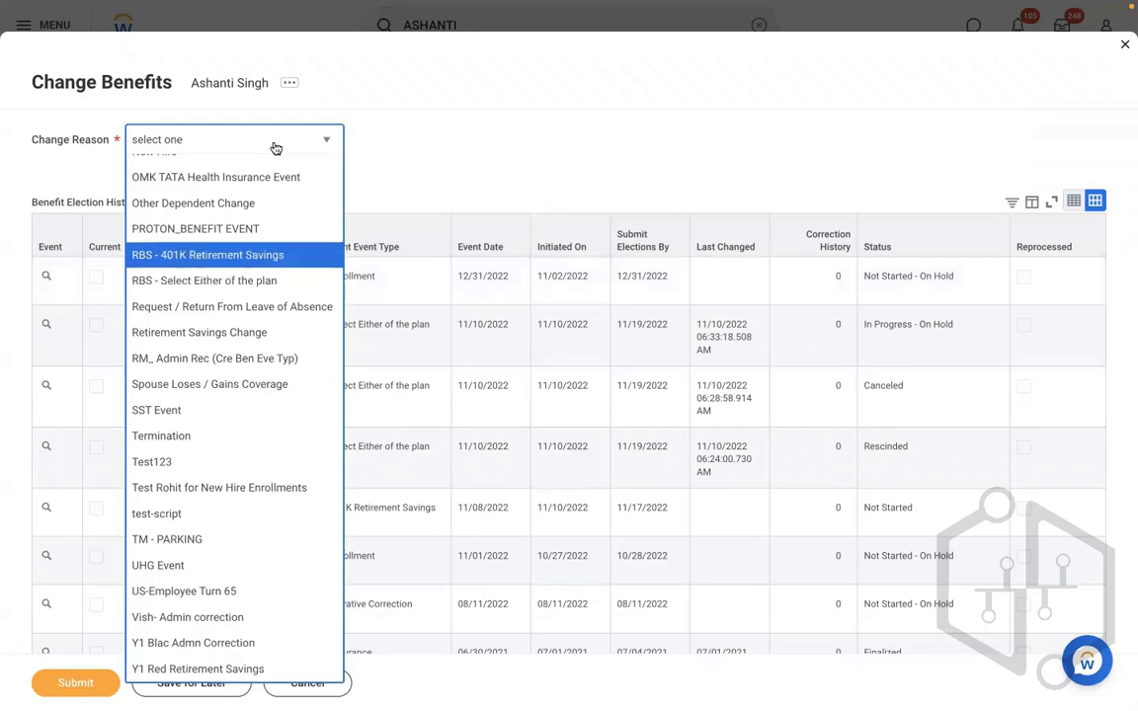
pyautogui.press('Return')
# - Set effective date 11/09/2022 and elections due 11/18/2022, then submit the change
pyautogui.click(261, 193)
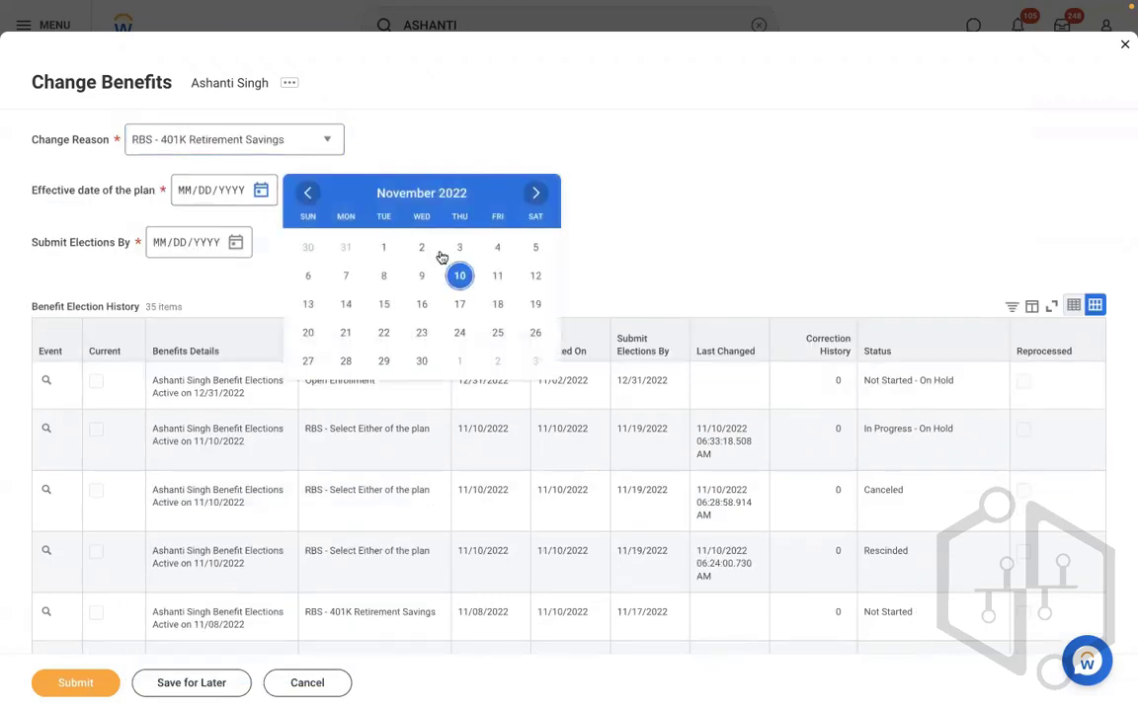
pyautogui.click(416, 274)
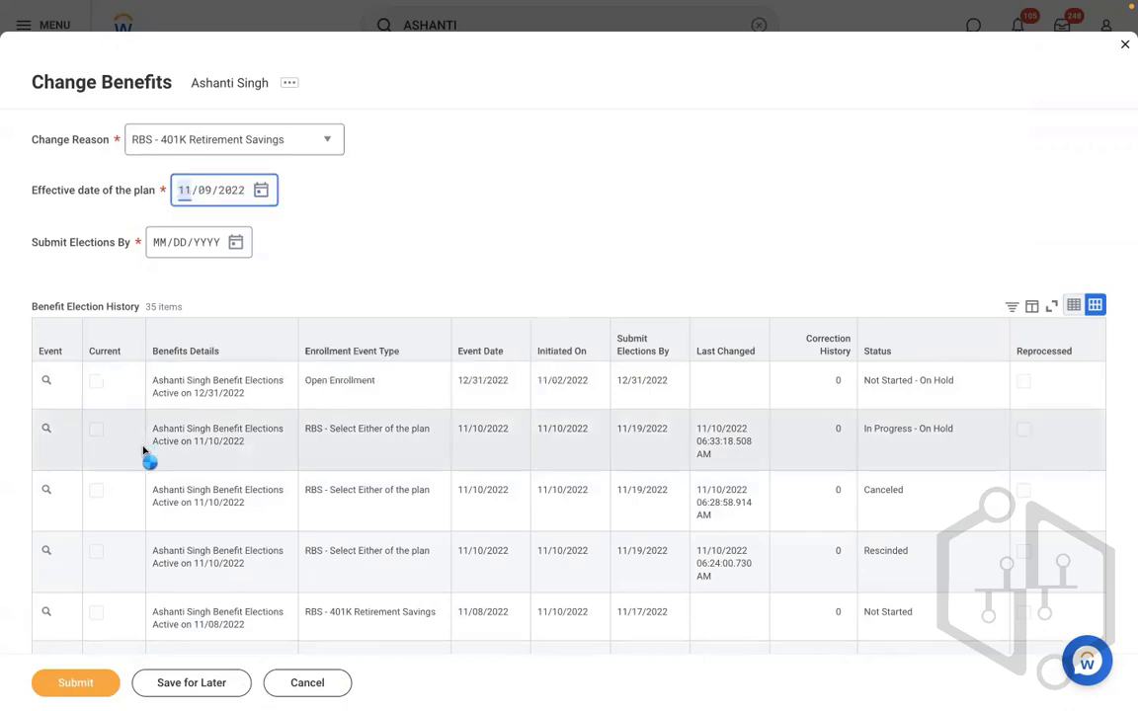
pyautogui.click(60, 685)
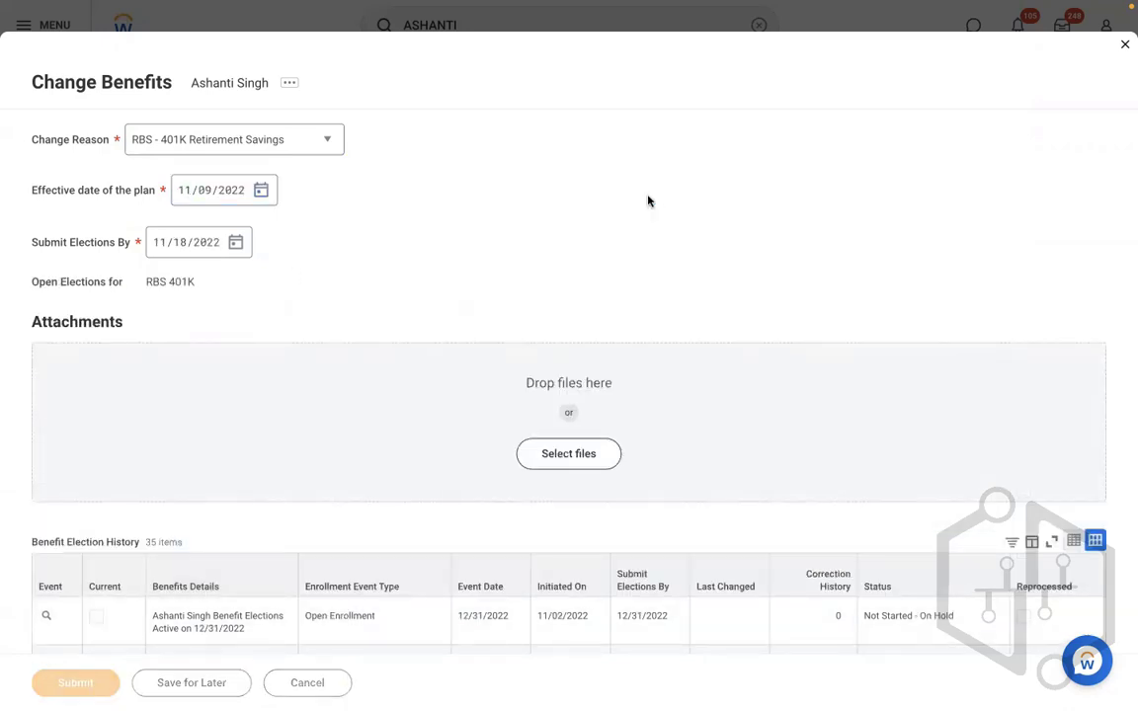
pyautogui.click(420, 166)
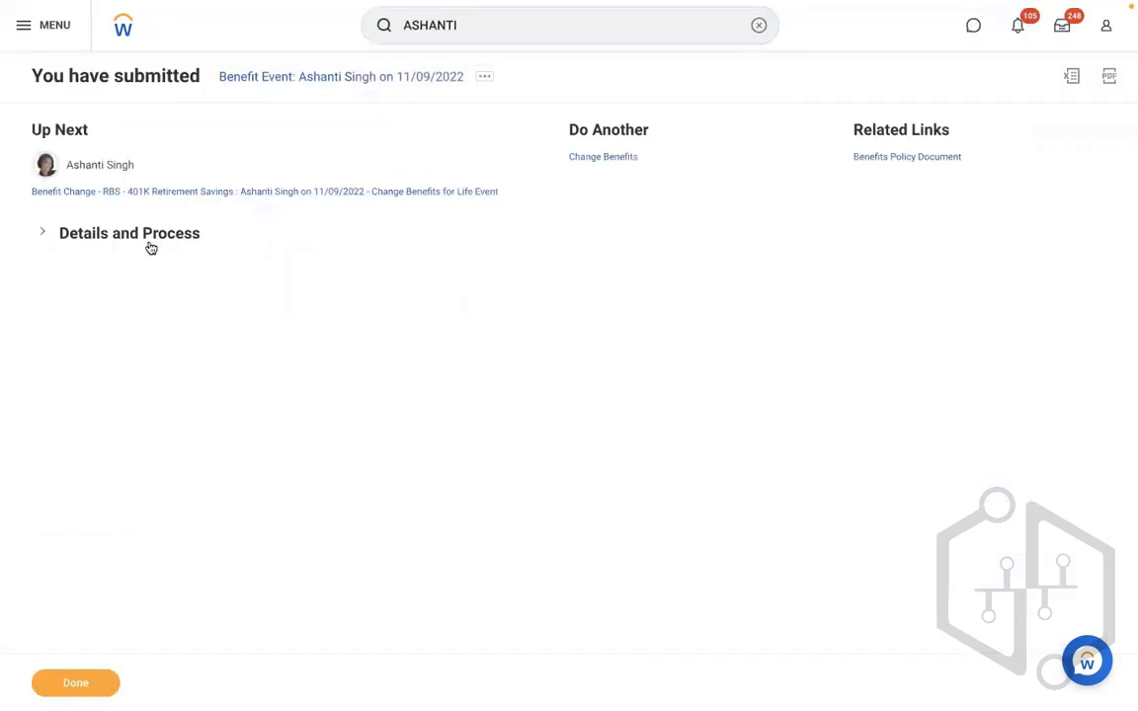
# - Proxy as the worker and open the 11/08/2022 RBS 401K benefit change from the inbox
pyautogui.click(104, 233)
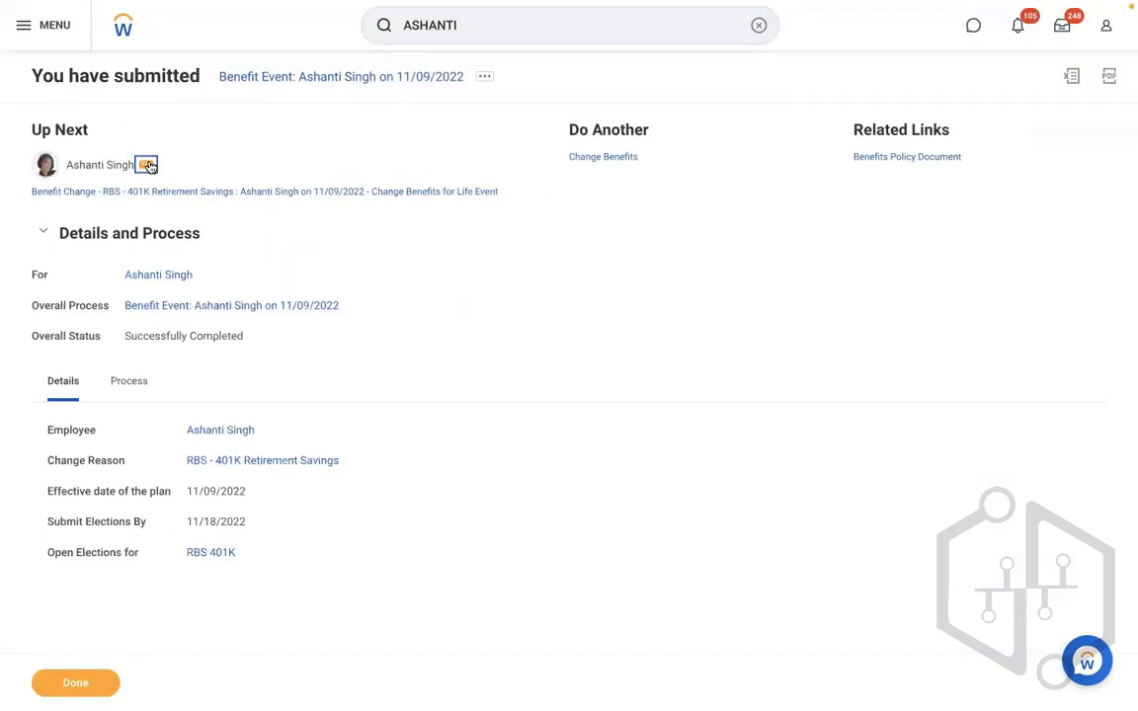
pyautogui.click(146, 165)
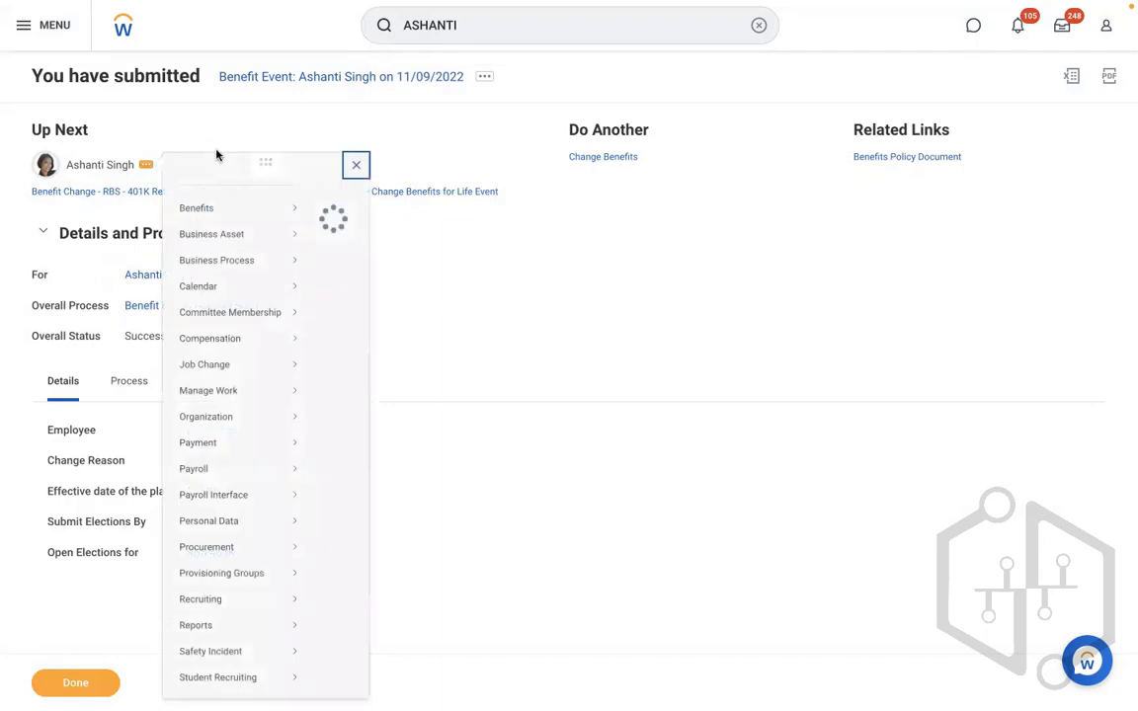
pyautogui.scroll(-5, 389, 484)
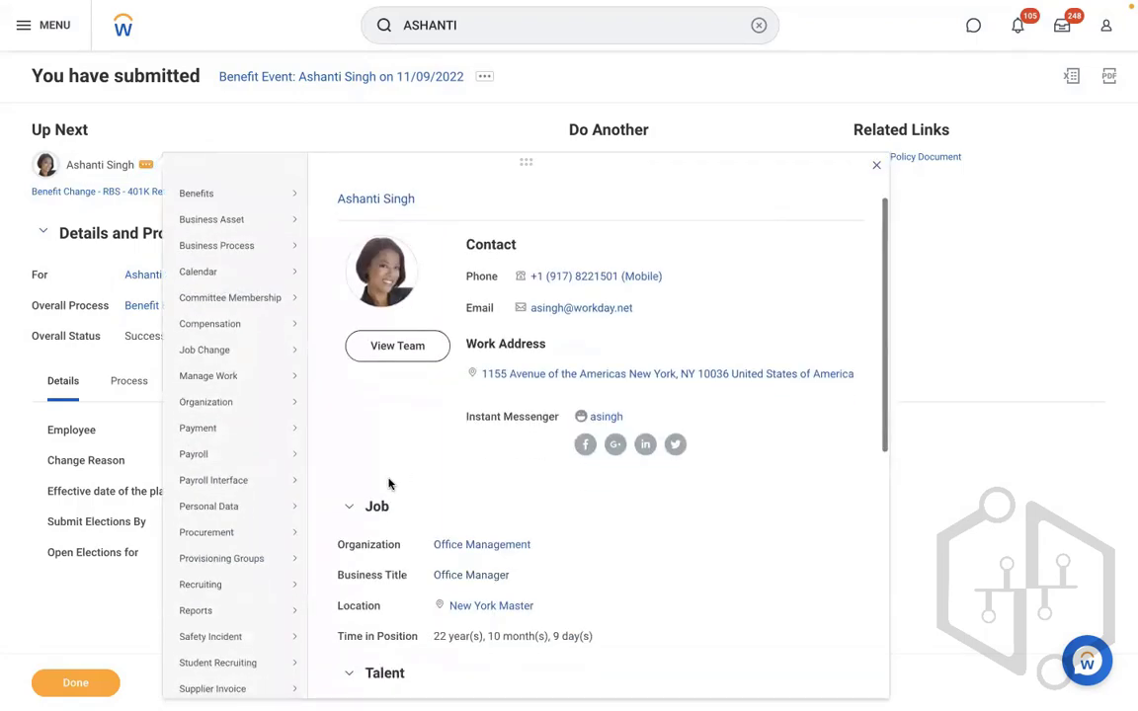
pyautogui.scroll(-2, 390, 483)
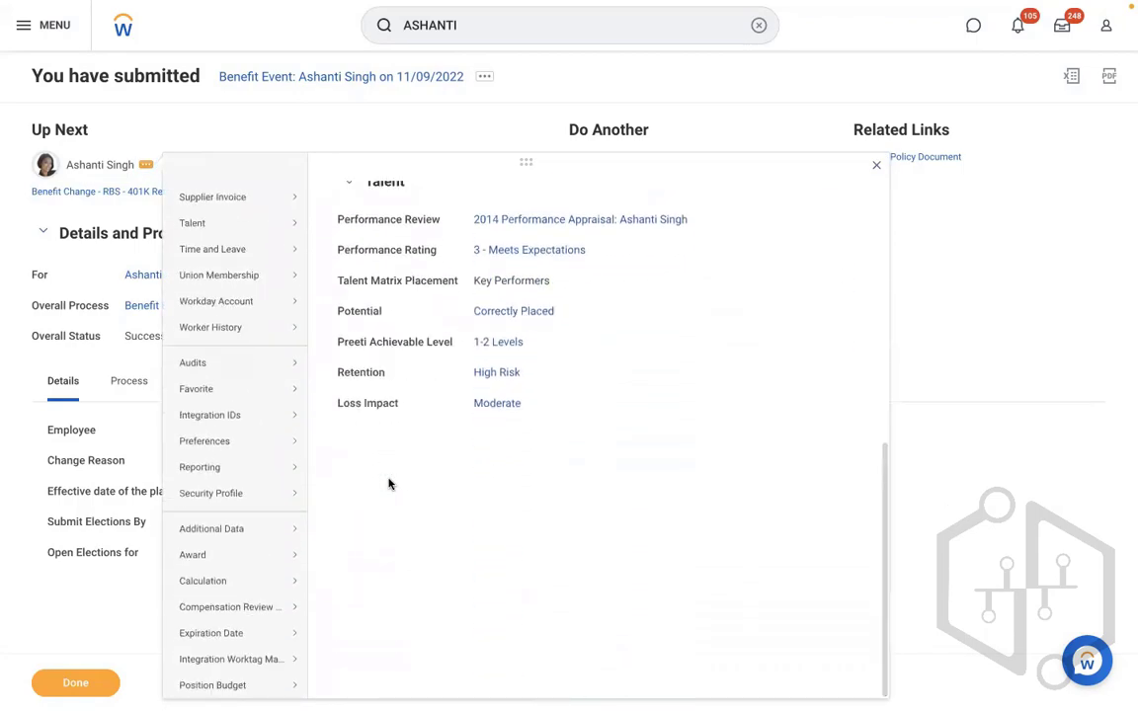
pyautogui.moveTo(277, 508)
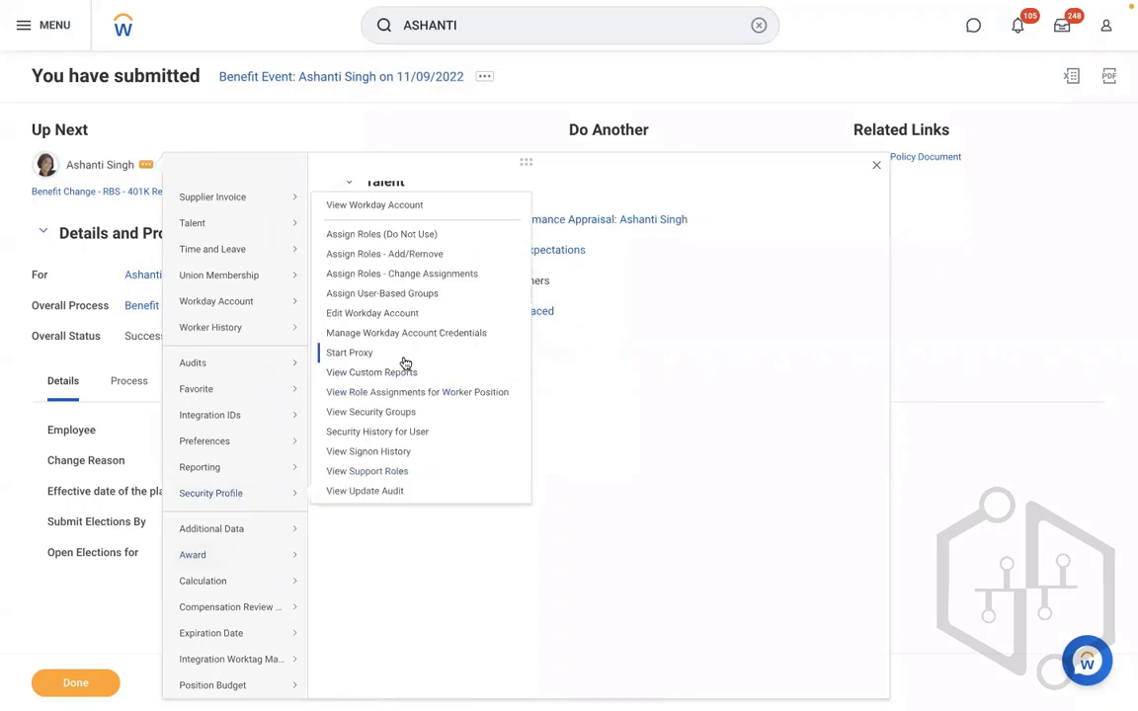
pyautogui.click(344, 363)
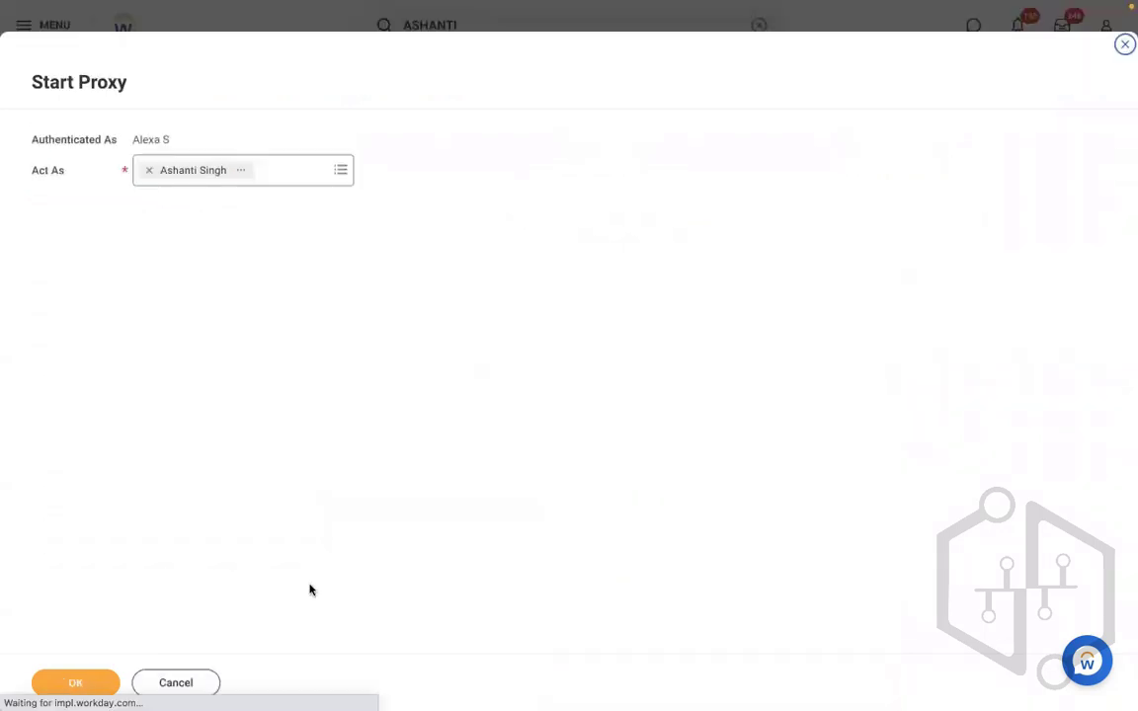
pyautogui.click(74, 681)
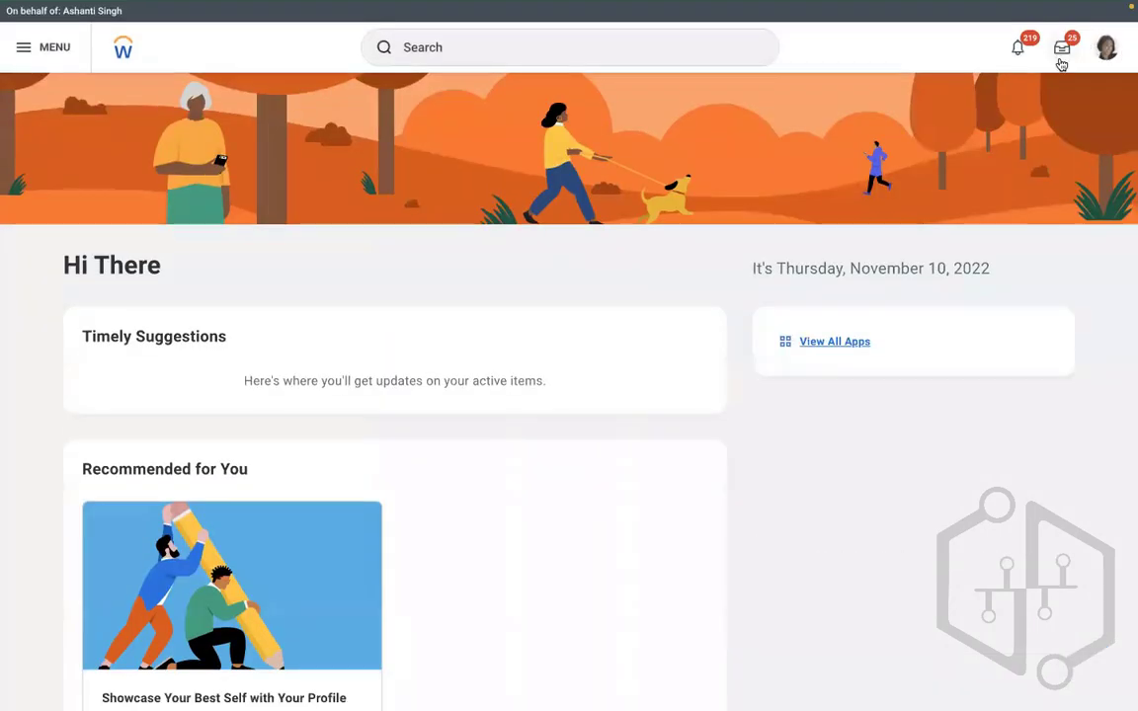
pyautogui.click(1062, 50)
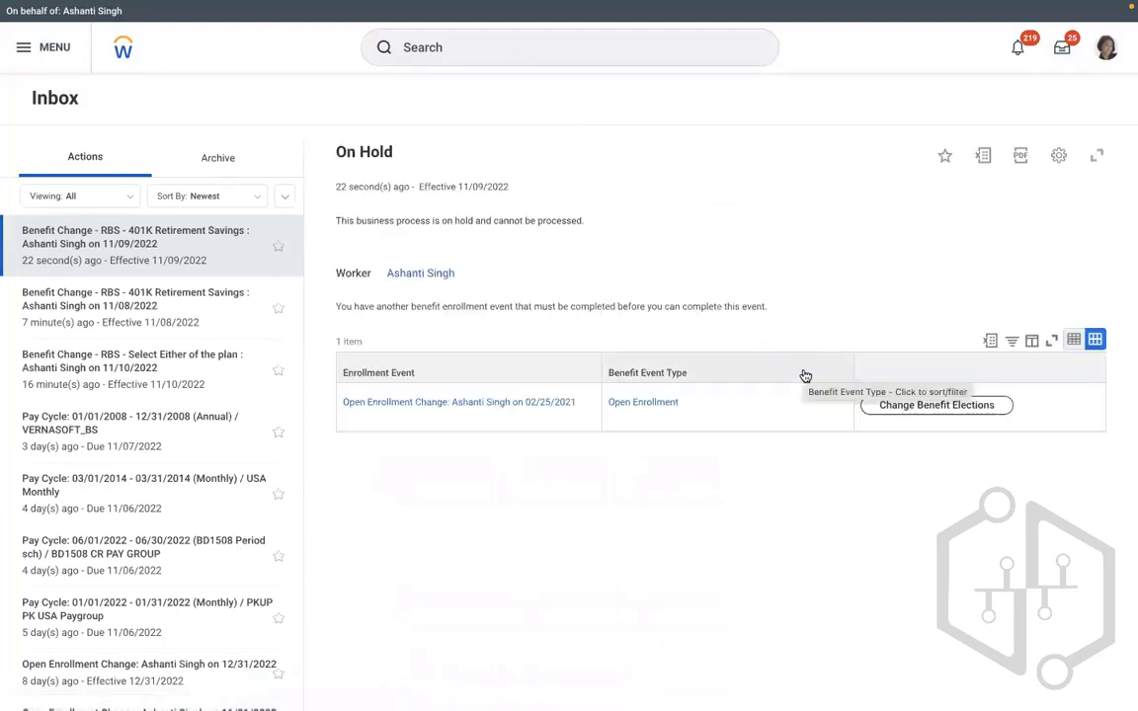
pyautogui.click(162, 323)
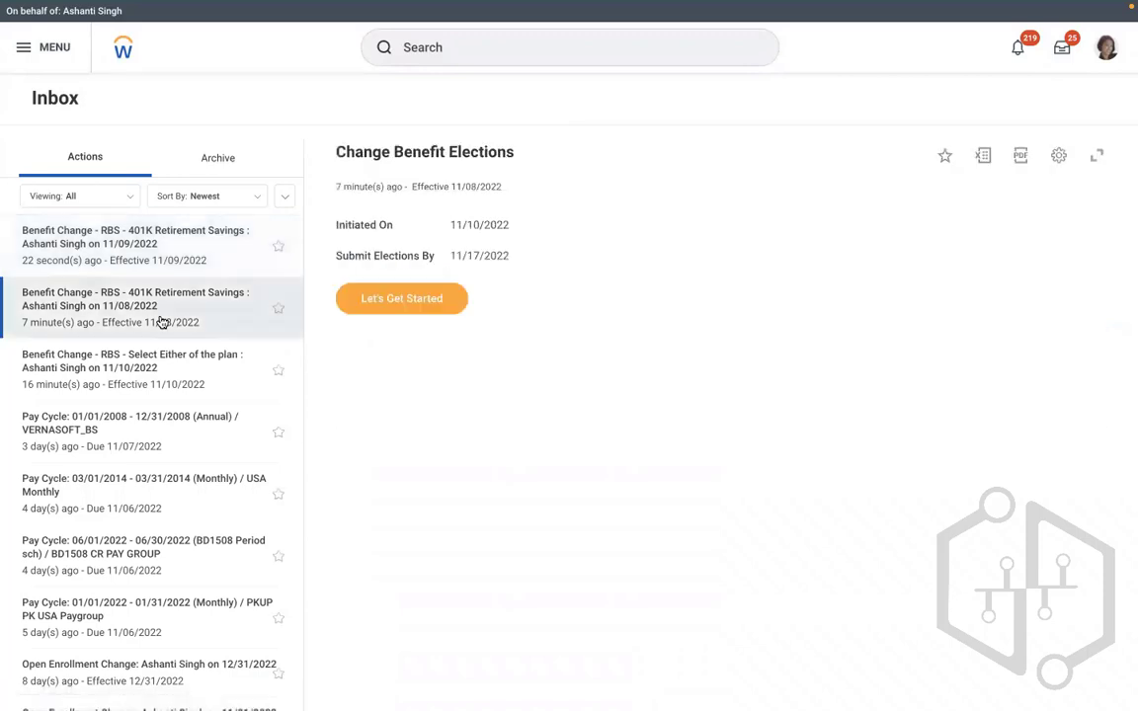
# - Enroll in the RBS 401K Met Life plan with a $100.00 monthly contribution
pyautogui.click(407, 294)
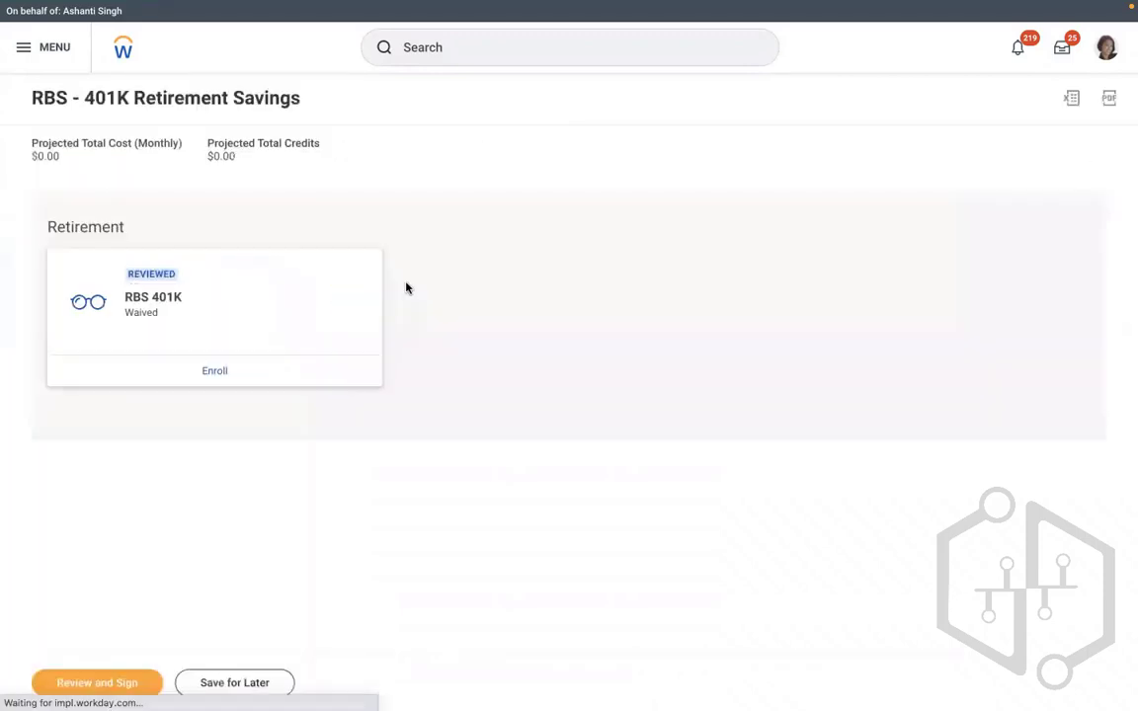
pyautogui.click(216, 374)
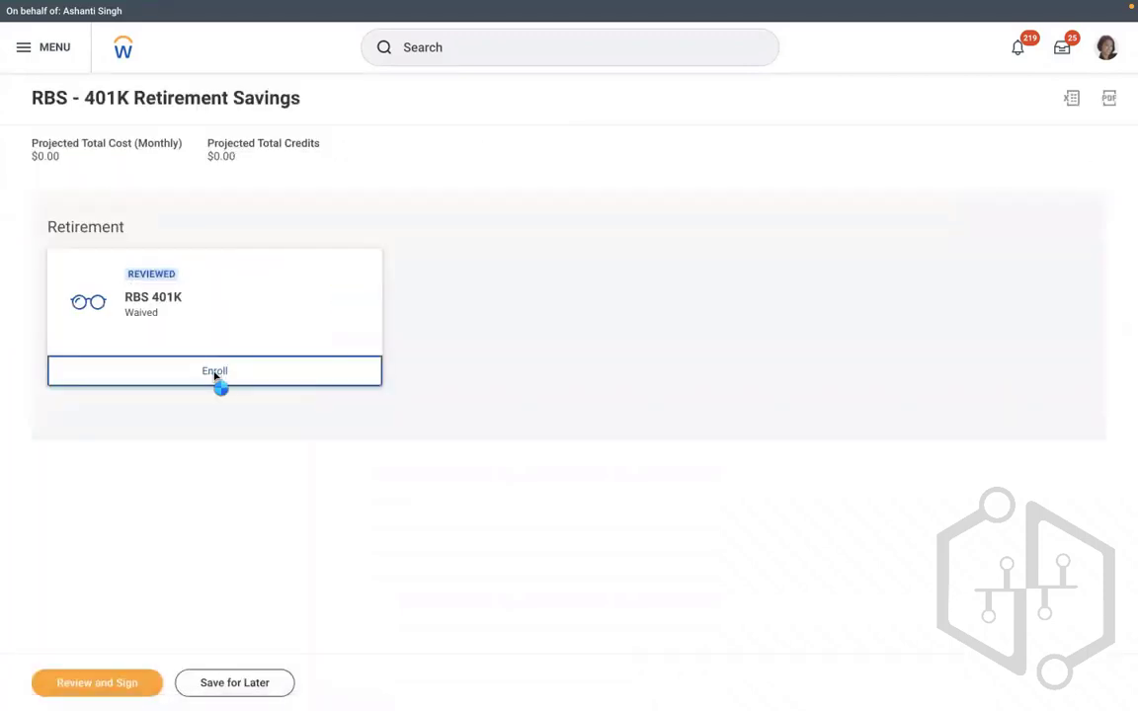
pyautogui.click(85, 352)
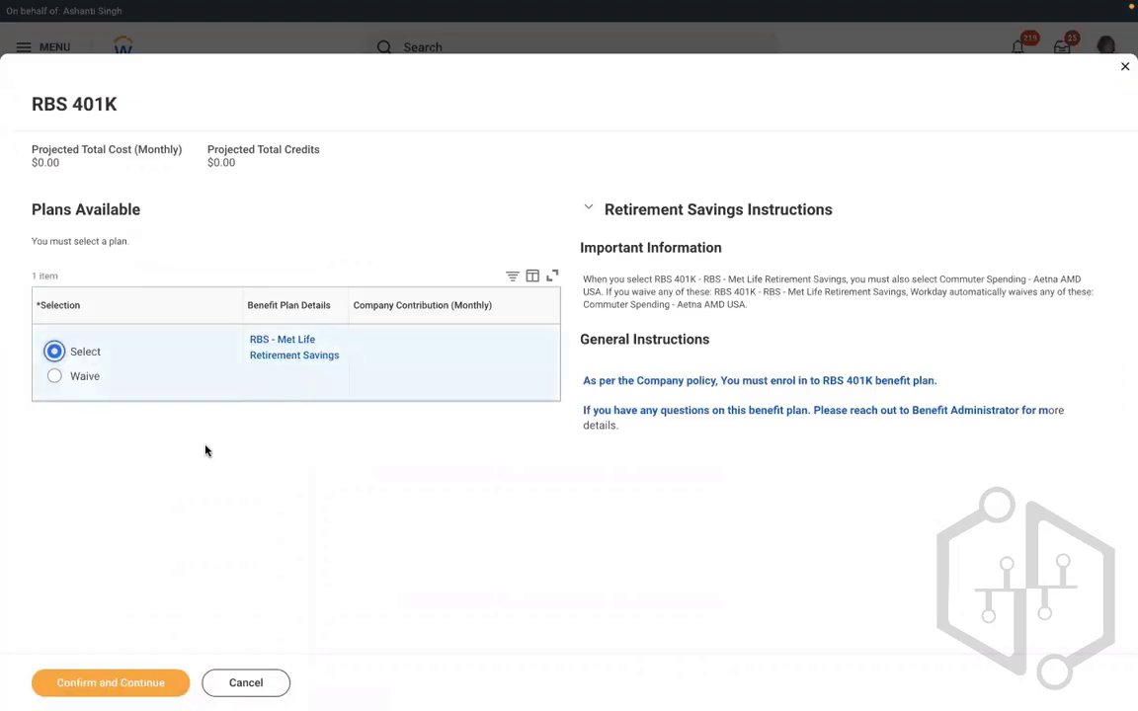
pyautogui.click(87, 693)
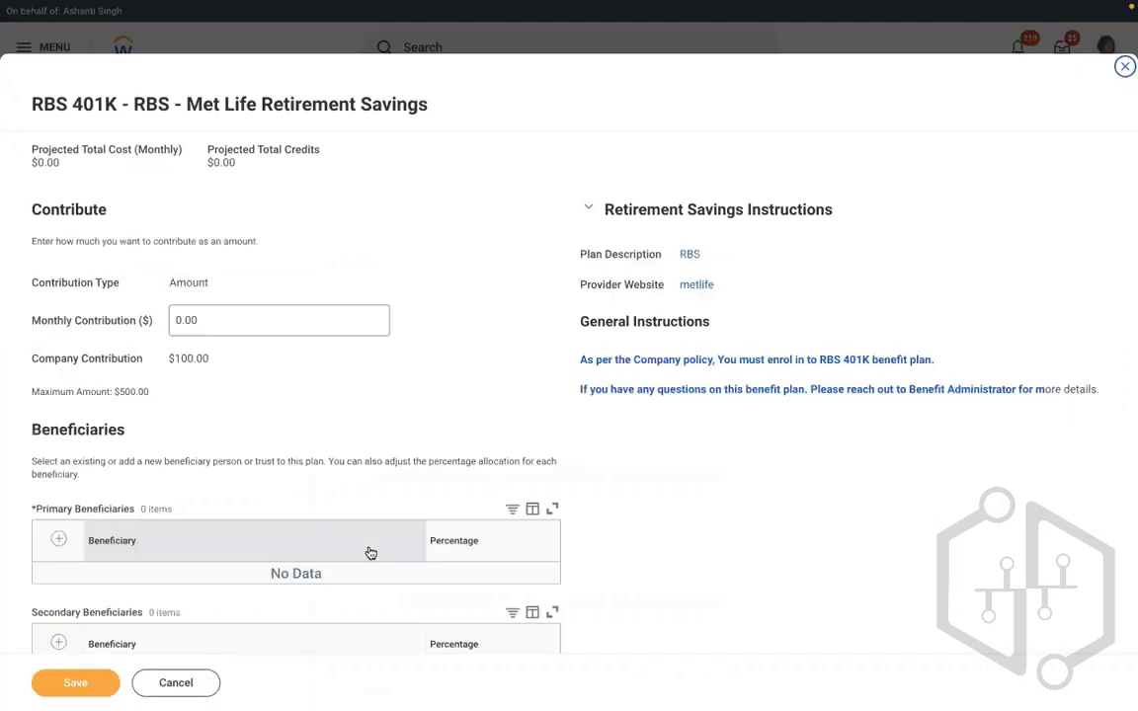
pyautogui.click(97, 321)
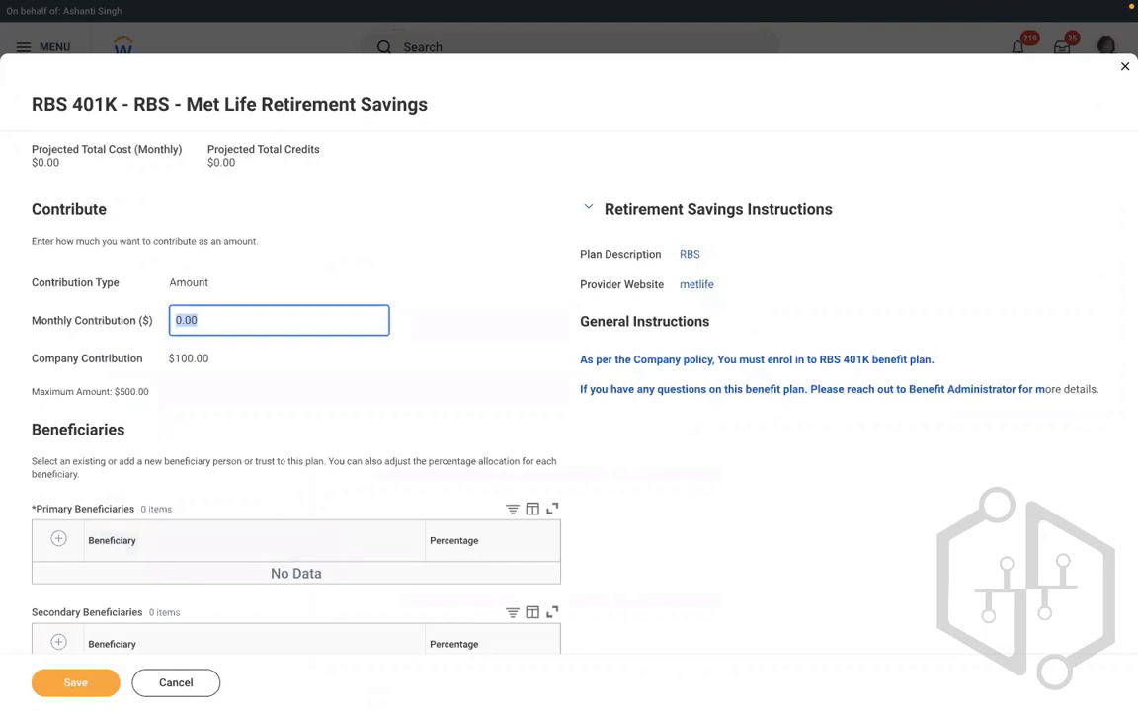
pyautogui.write('100')
pyautogui.click(379, 399)
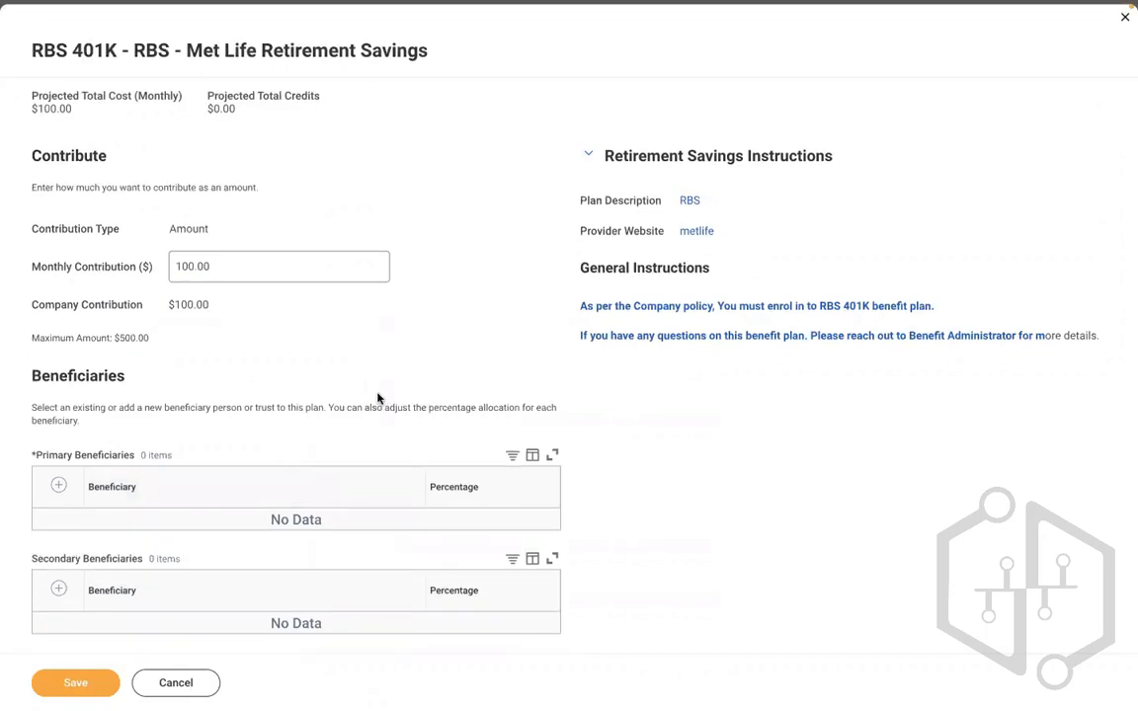
# - Add the existing beneficiary person as primary at 100% and save the elections
pyautogui.scroll(-1, 379, 399)
pyautogui.click(58, 485)
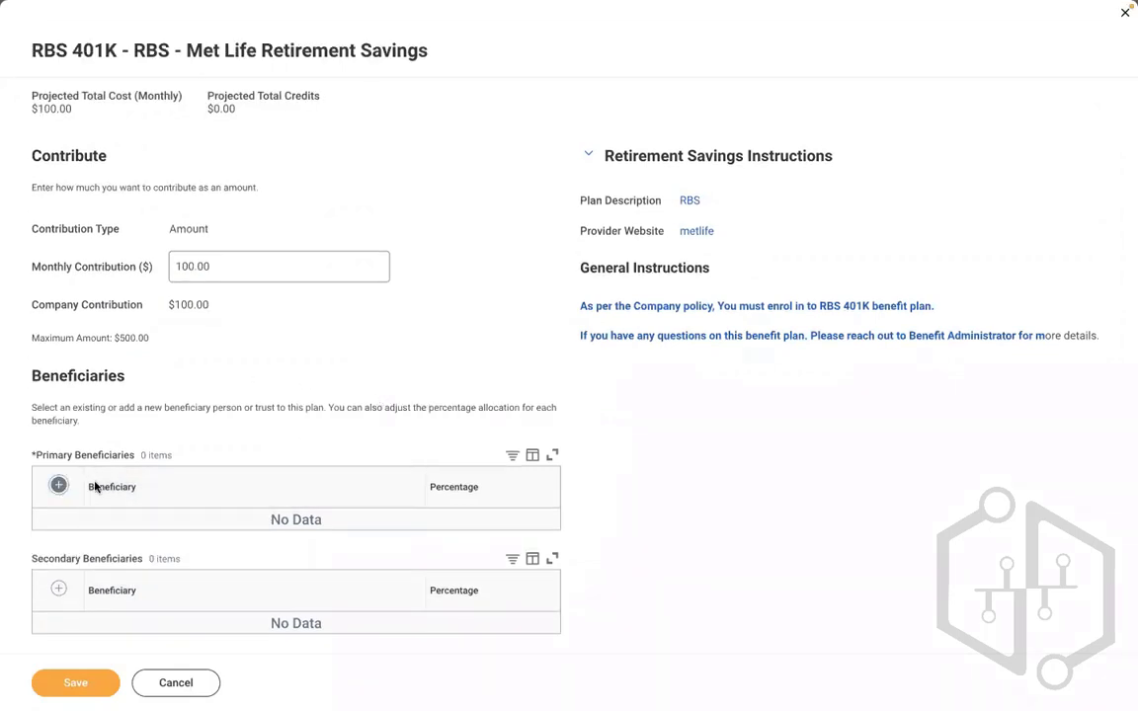
pyautogui.click(221, 535)
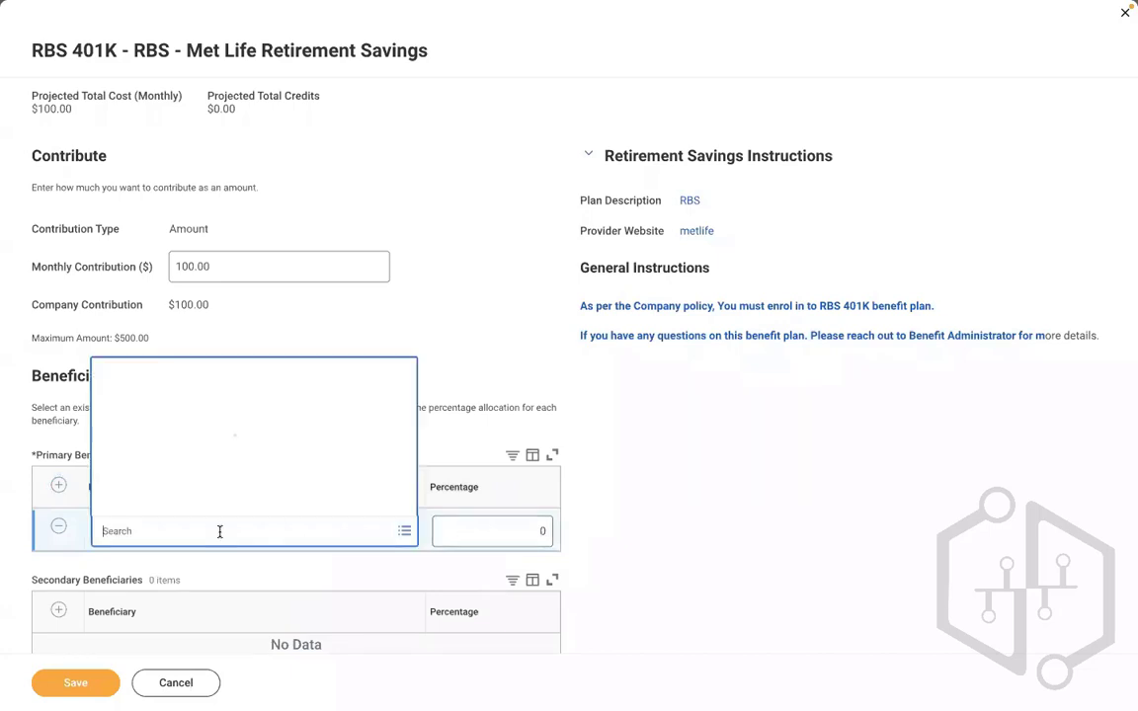
pyautogui.click(164, 452)
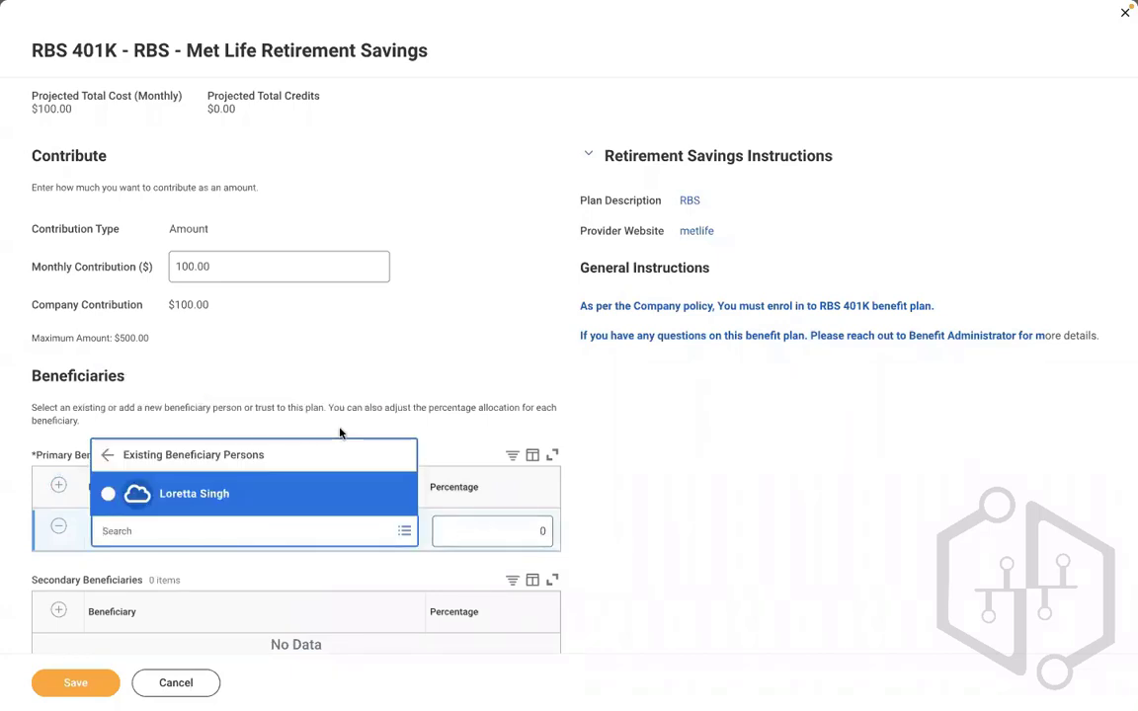
pyautogui.click(184, 496)
pyautogui.click(508, 533)
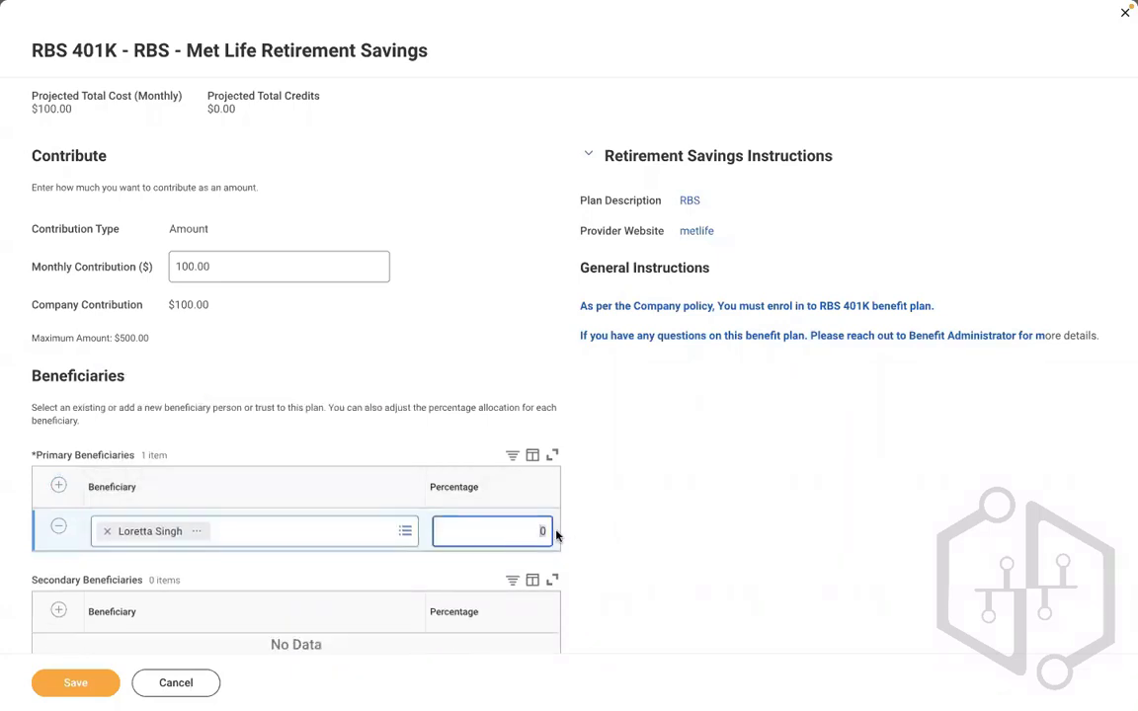
pyautogui.click(52, 685)
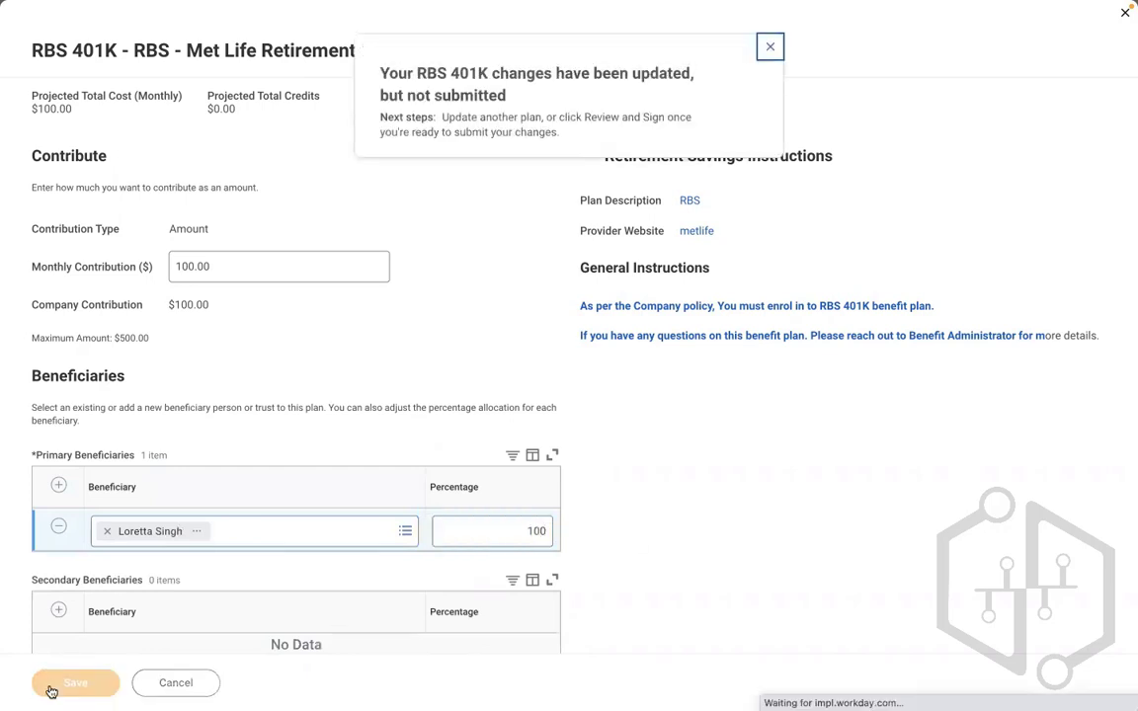
# - Try Review and Sign three times, closing the Additional Changes notice each time, then go home
pyautogui.click(97, 682)
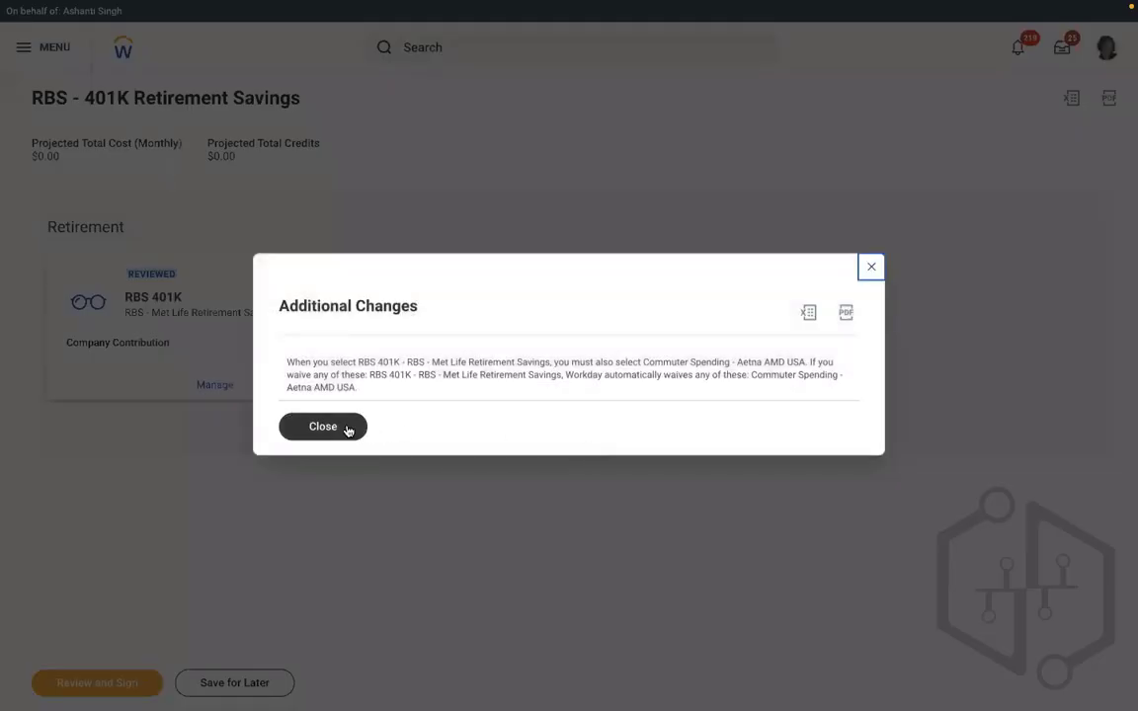
pyautogui.click(347, 430)
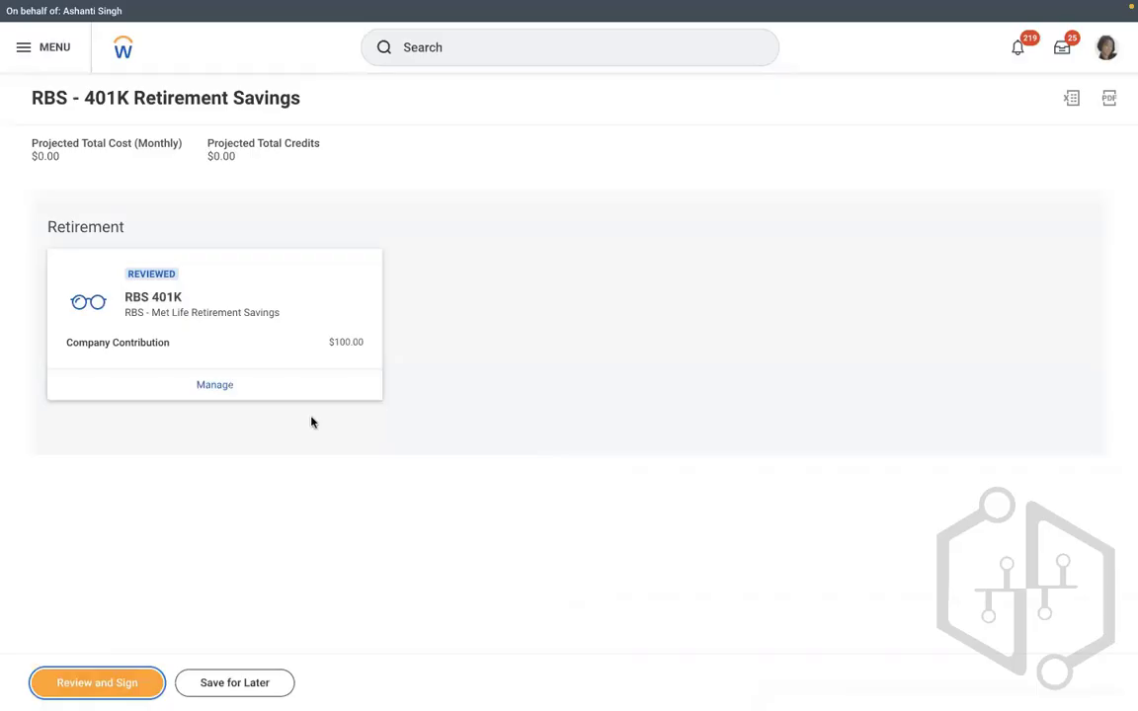
pyautogui.click(86, 691)
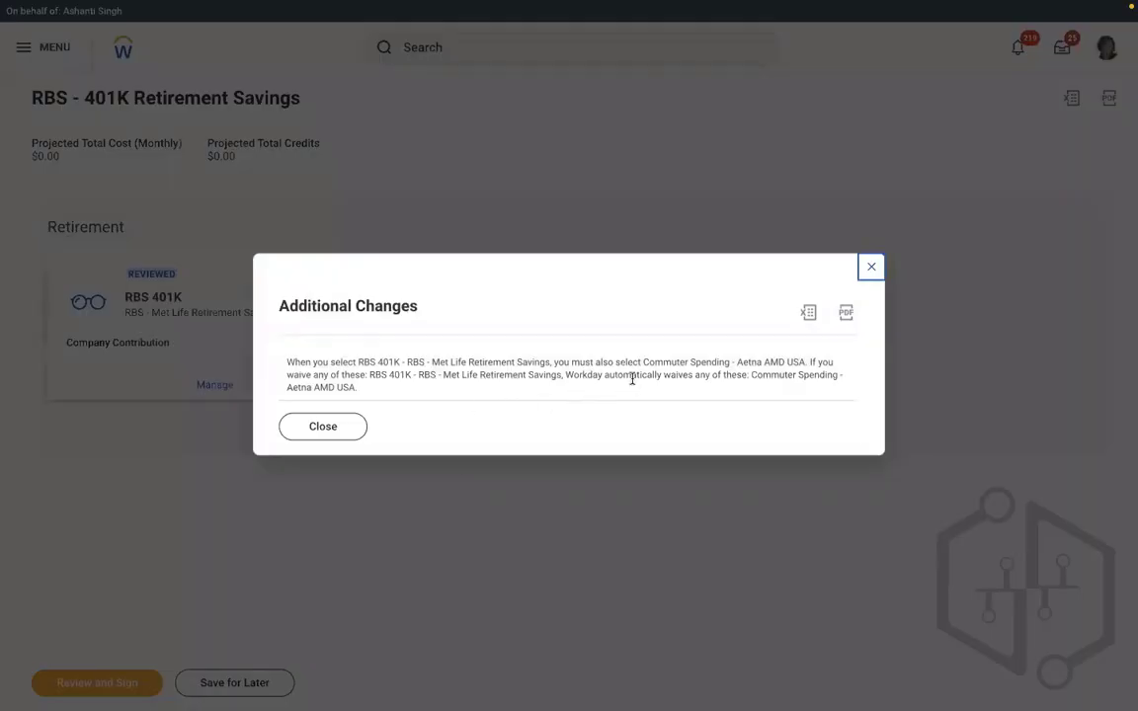
pyautogui.click(870, 268)
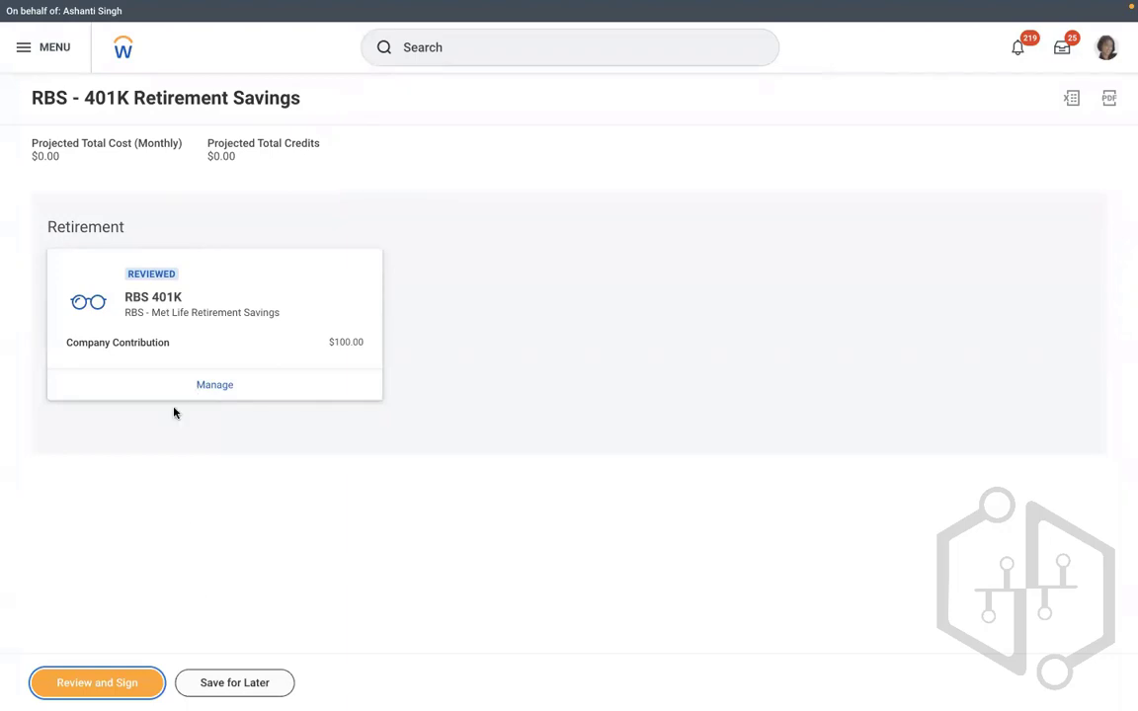
pyautogui.click(88, 686)
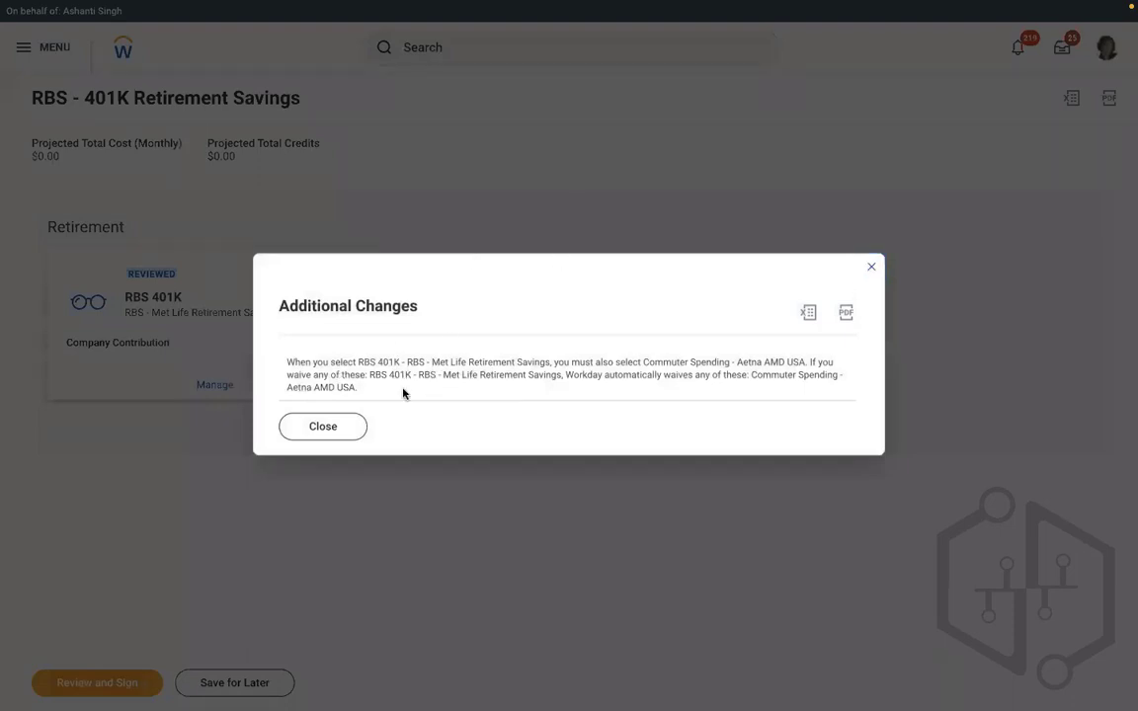
pyautogui.click(324, 427)
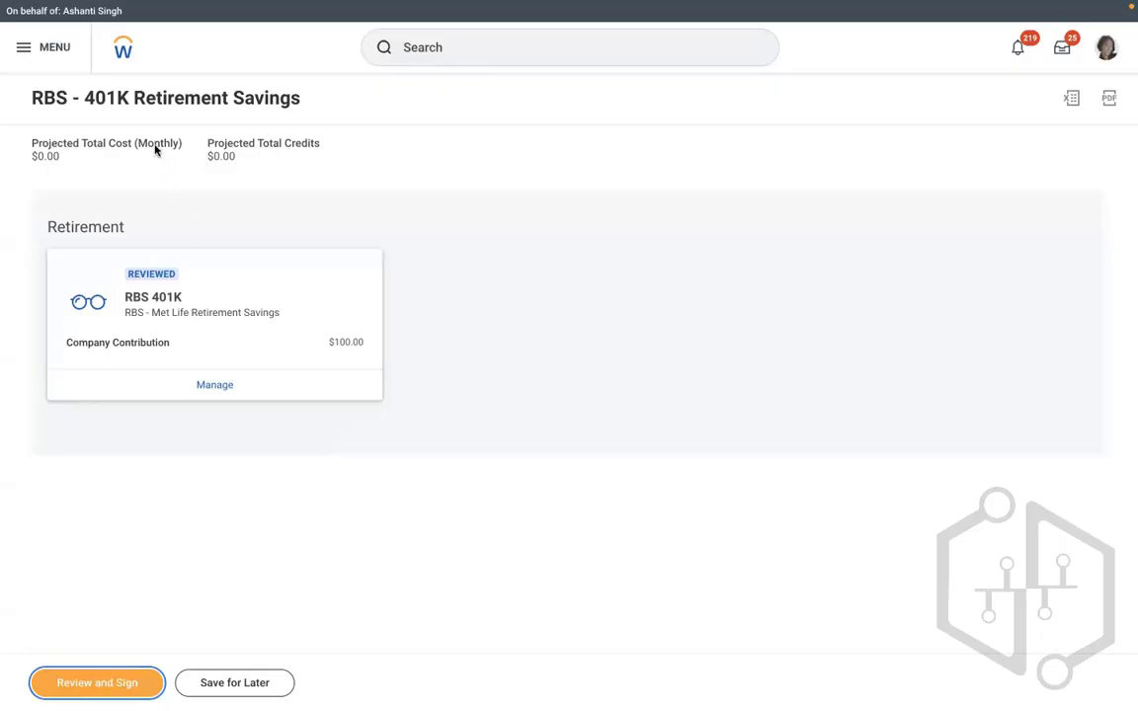
pyautogui.click(123, 54)
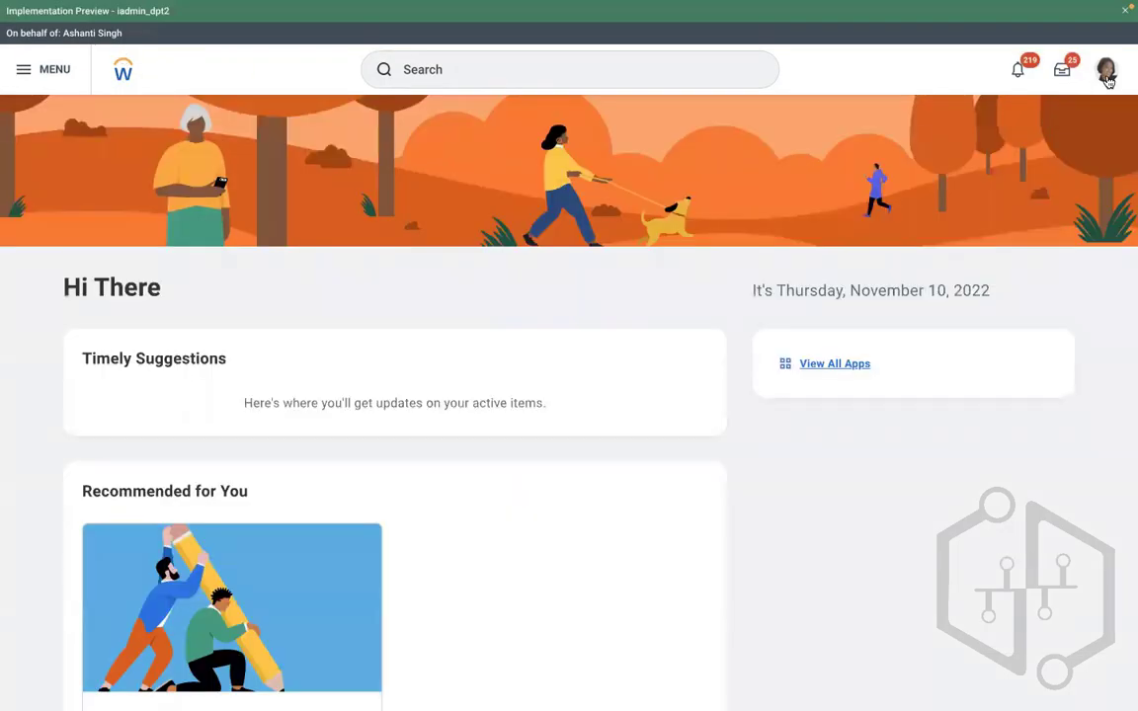
# - Open the employee's Worker History from the Job section of their profile
pyautogui.click(1106, 71)
pyautogui.click(483, 246)
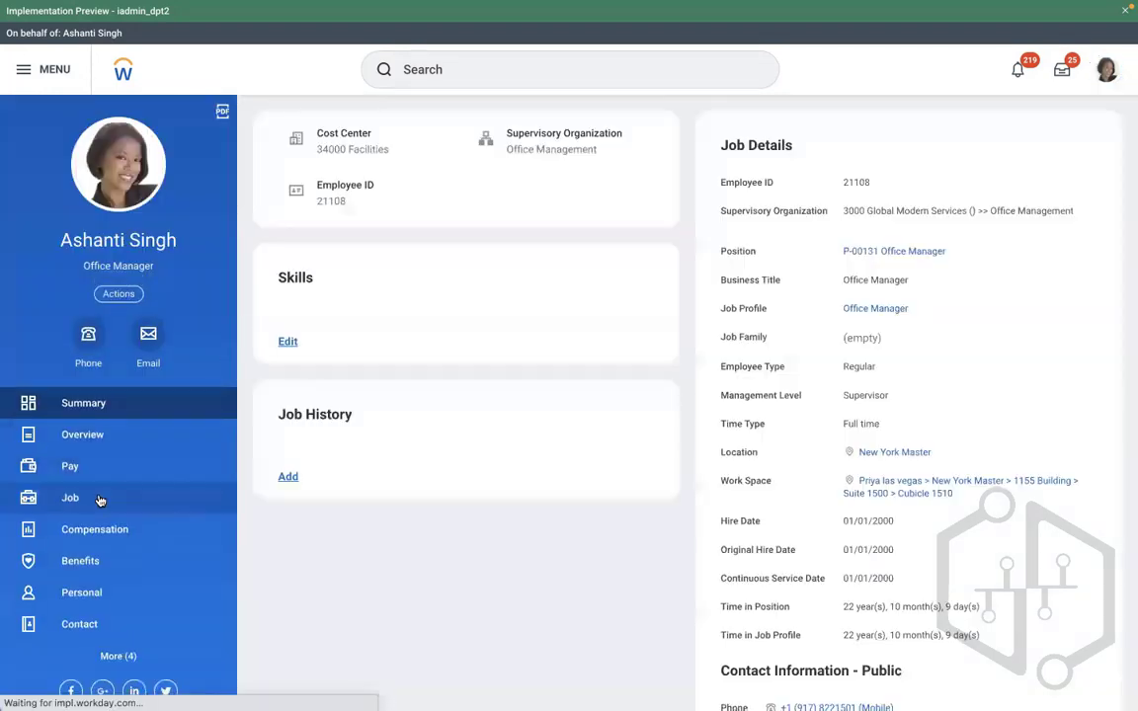
pyautogui.click(109, 496)
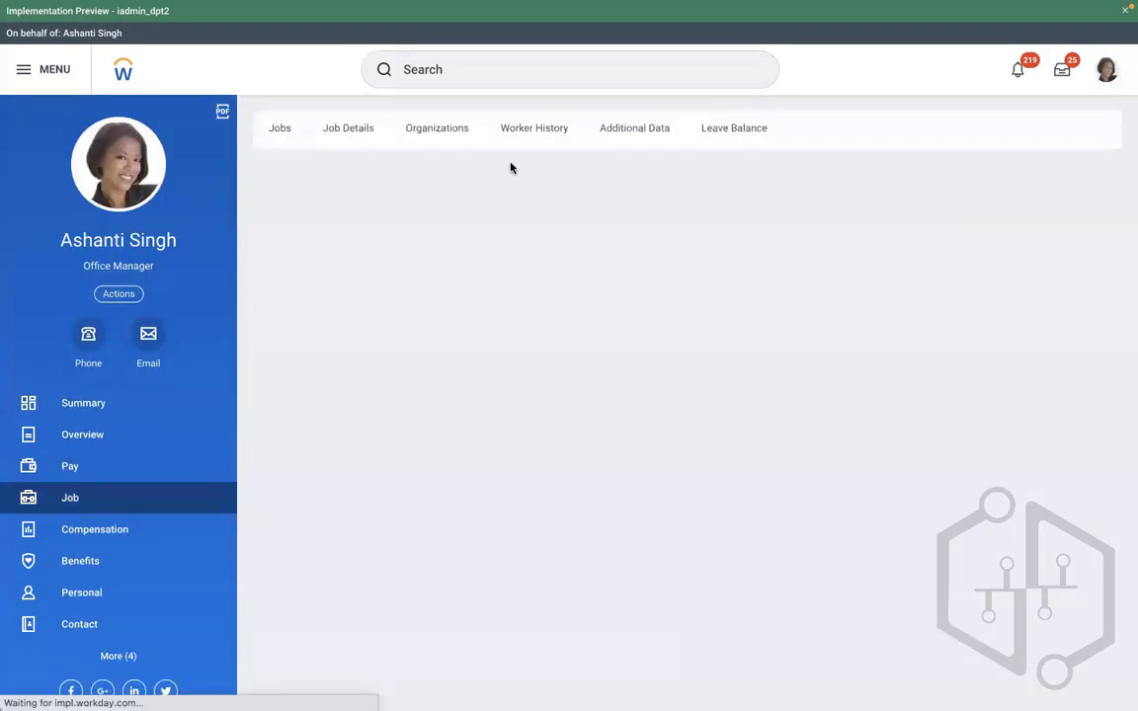
pyautogui.click(549, 139)
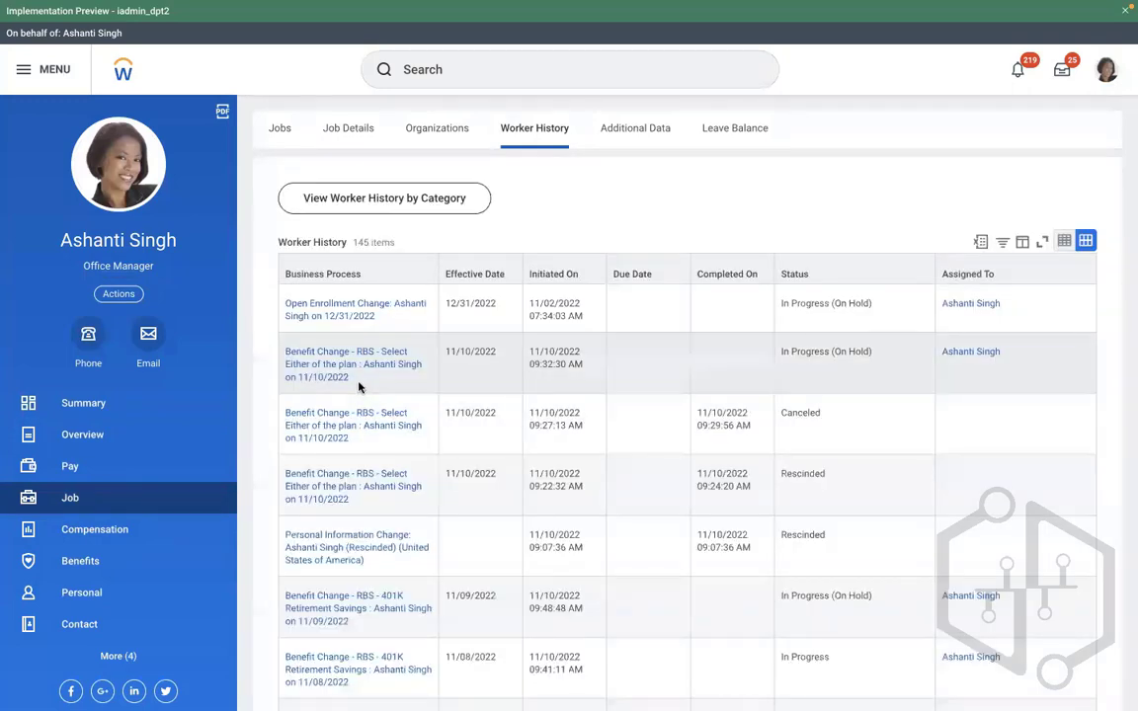
# - Start cancelling the in-progress 11/10/2022 RBS Select Either of the plan benefit change
pyautogui.click(358, 382)
pyautogui.click(359, 380)
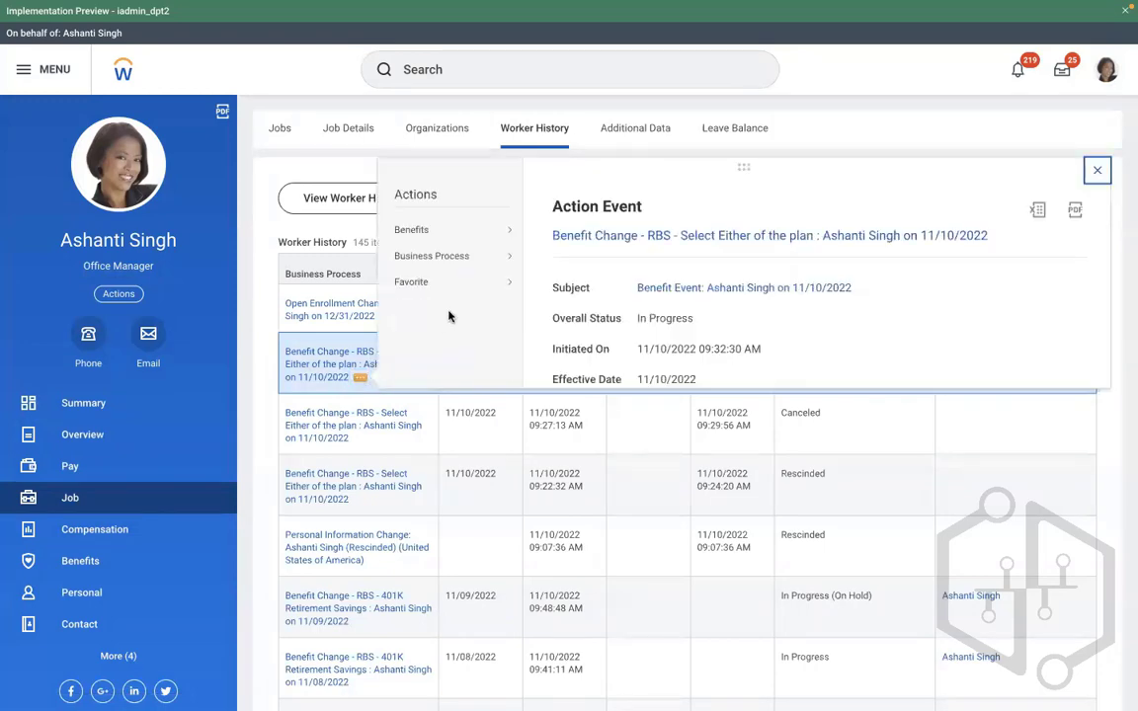
pyautogui.click(562, 262)
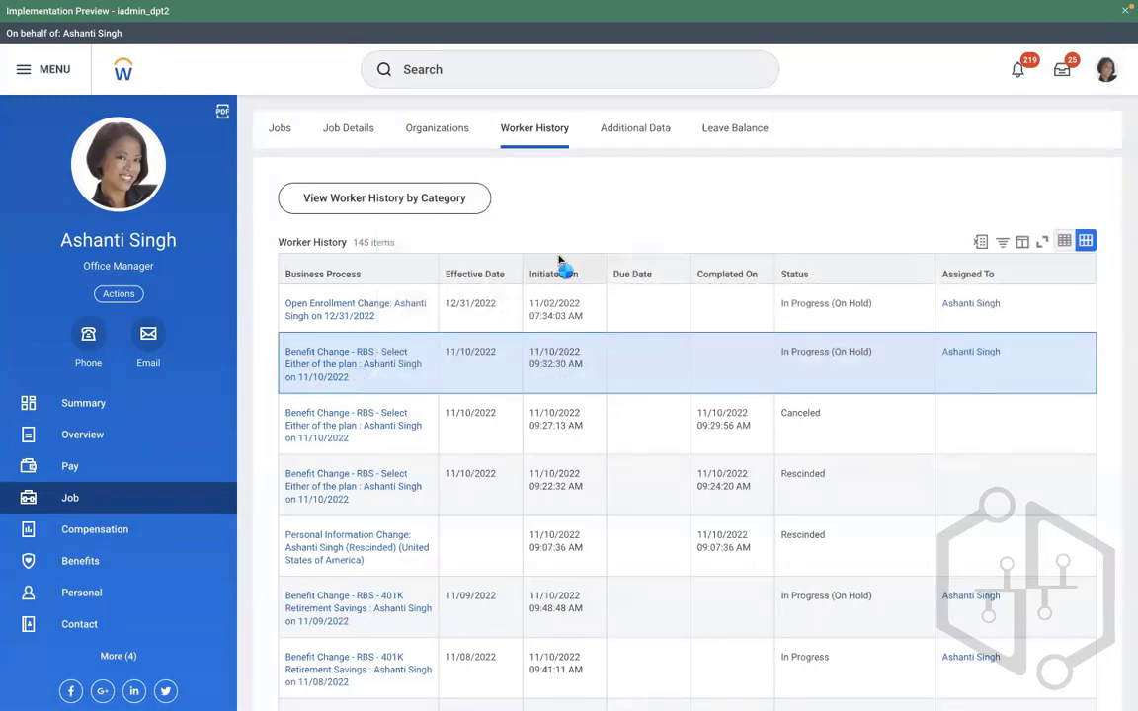
# - Submit the cancellation of the 11/10/2022 RBS benefit change with the comment TEST
pyautogui.scroll(-5, 389, 446)
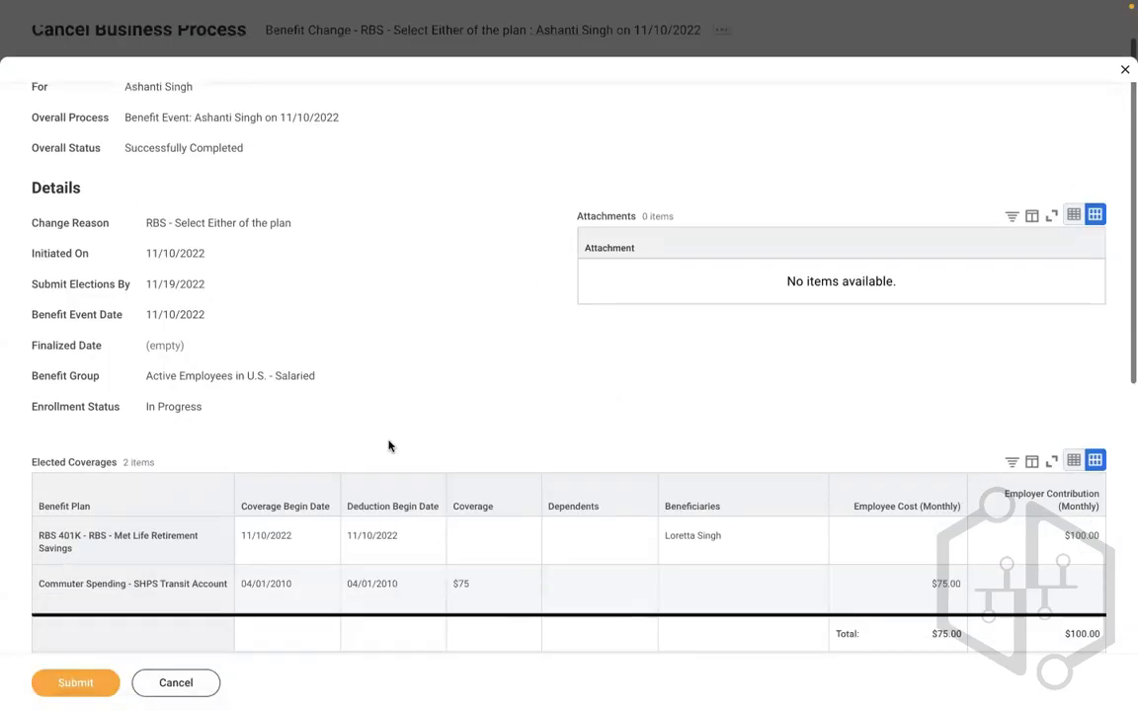
pyautogui.scroll(-2, 388, 441)
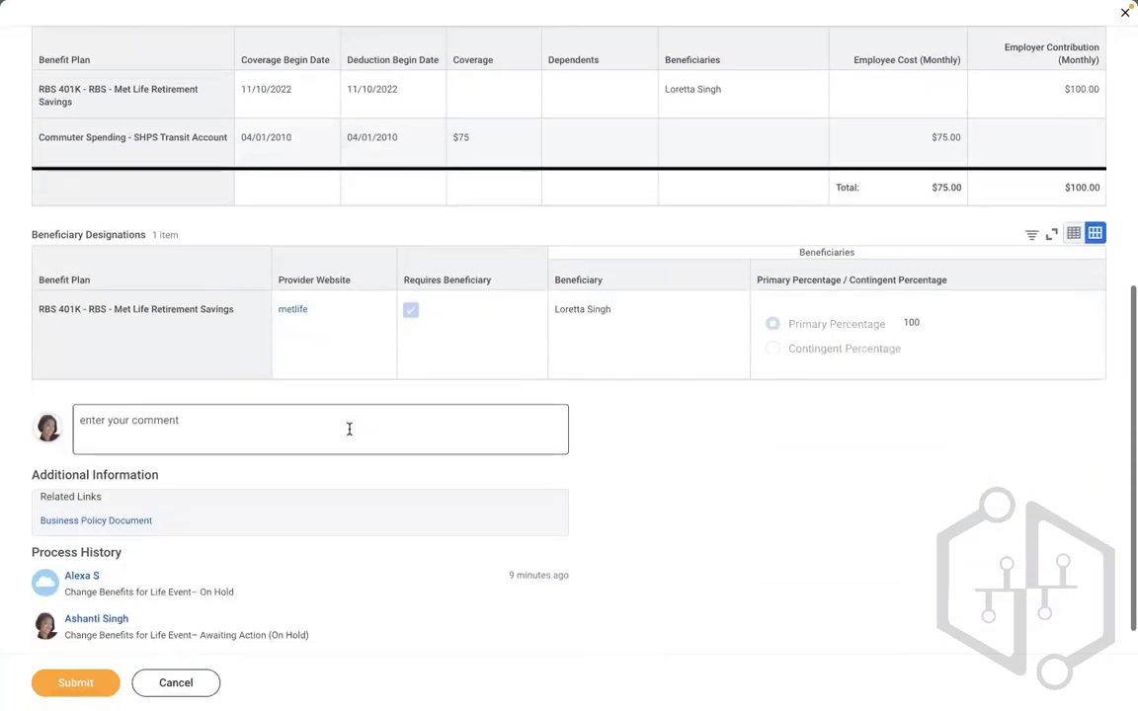
pyautogui.click(282, 407)
pyautogui.write('TEST')
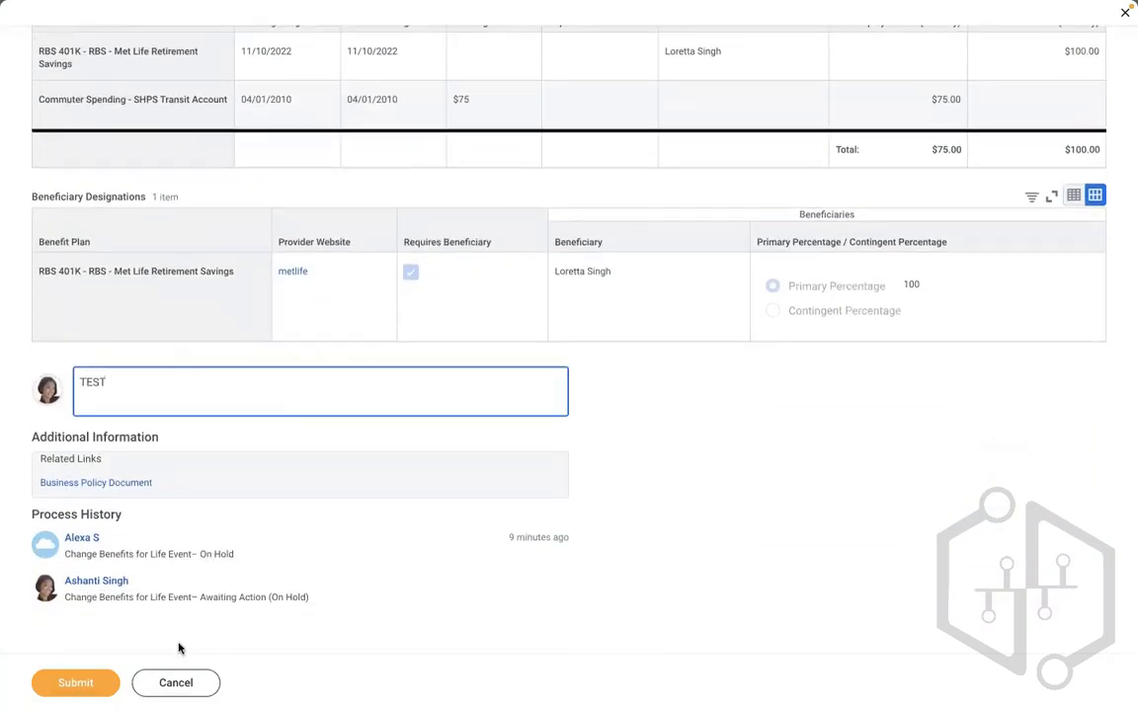
pyautogui.click(89, 682)
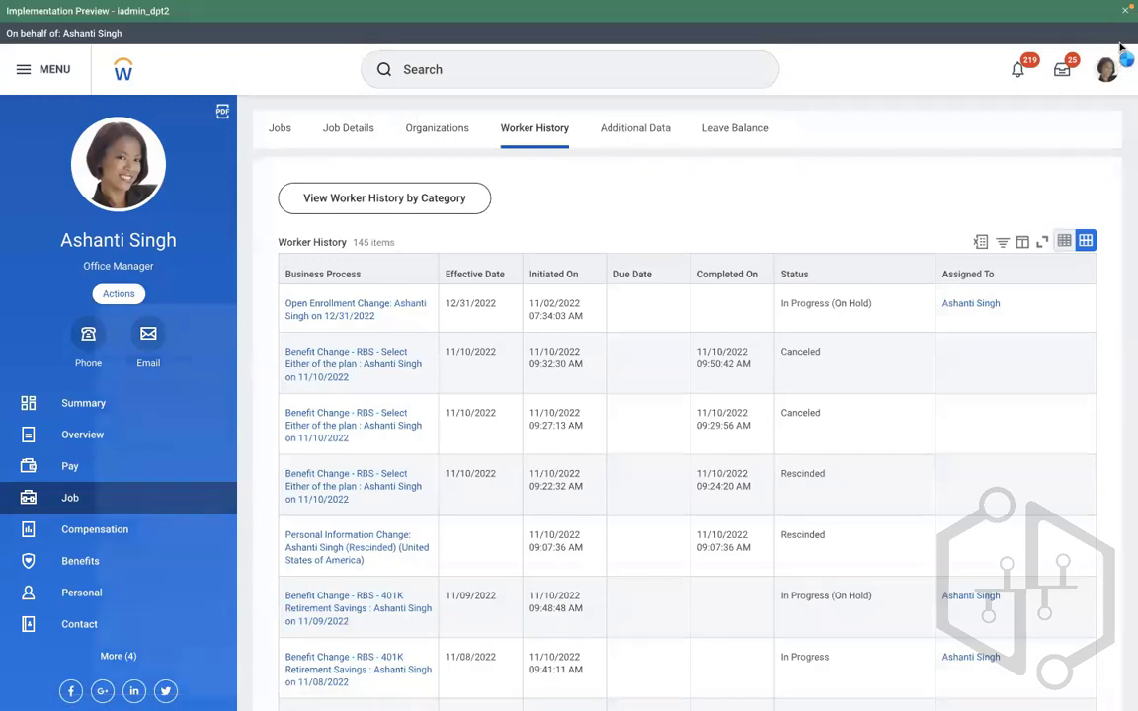
pyautogui.click(119, 293)
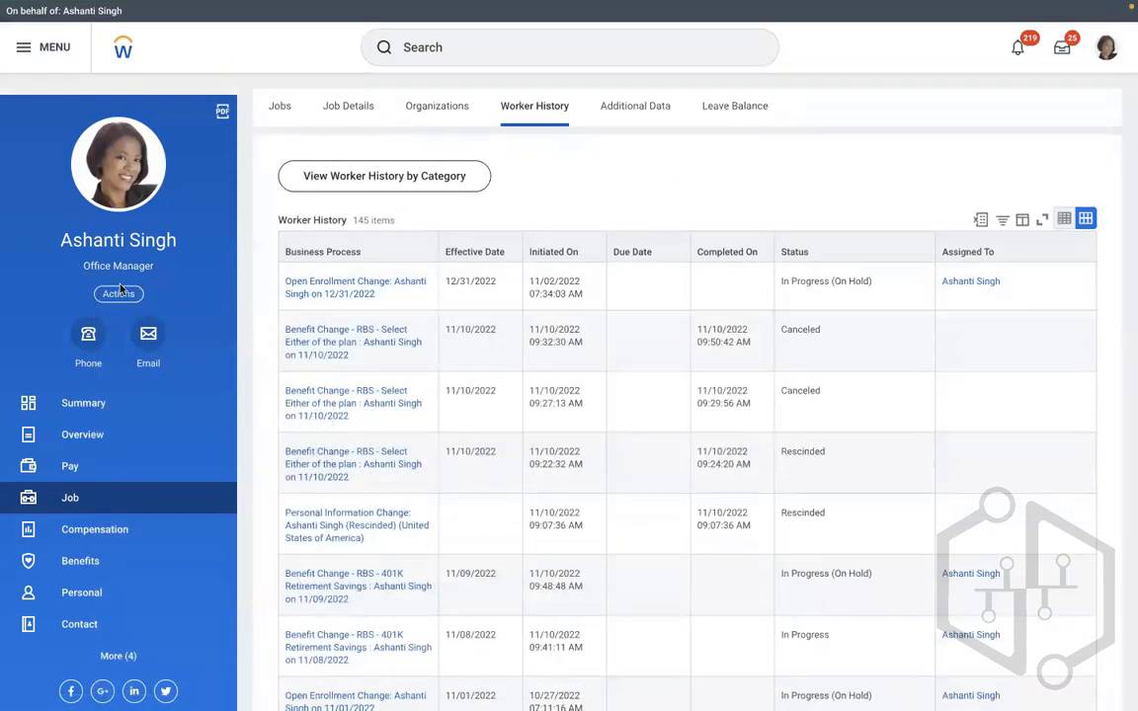
# - Start a Change Benefits for the worker with reason RBS - Select Either of the plan
pyautogui.click(119, 295)
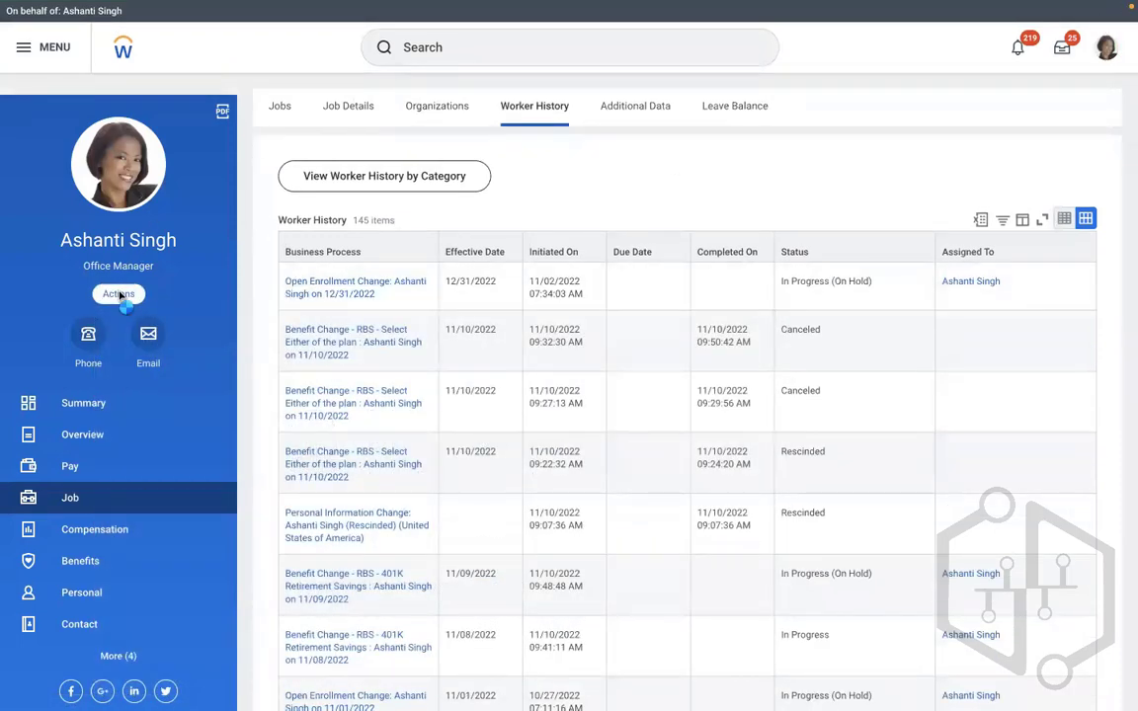
pyautogui.moveTo(199, 439)
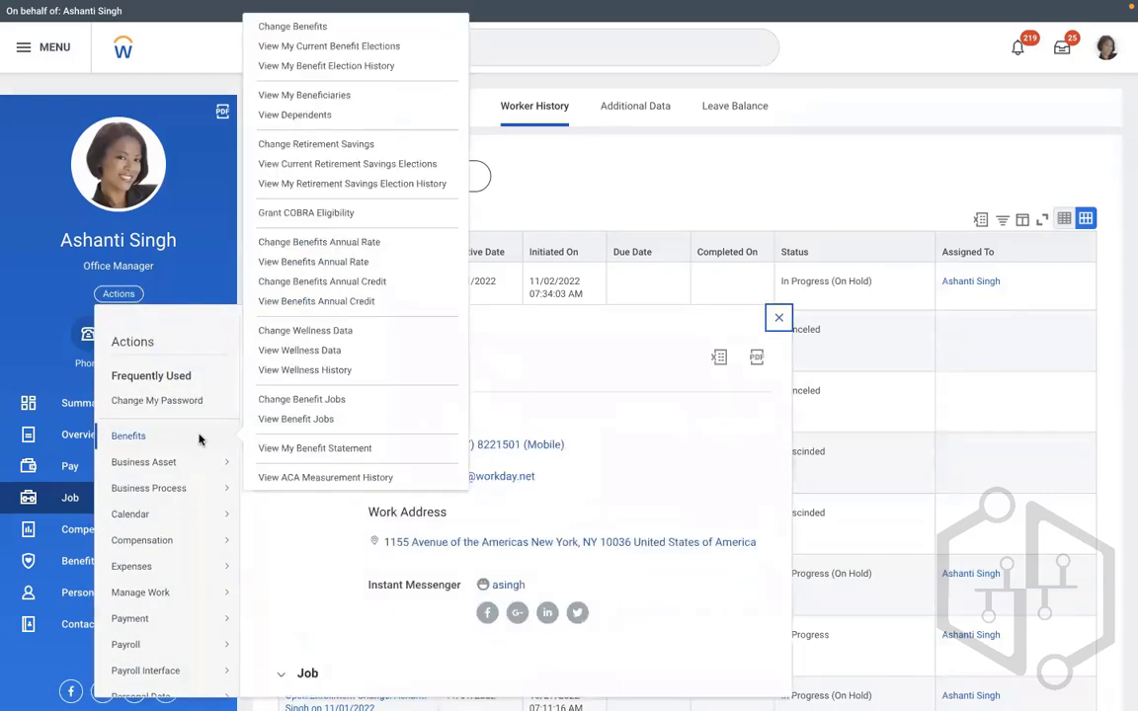
pyautogui.click(286, 30)
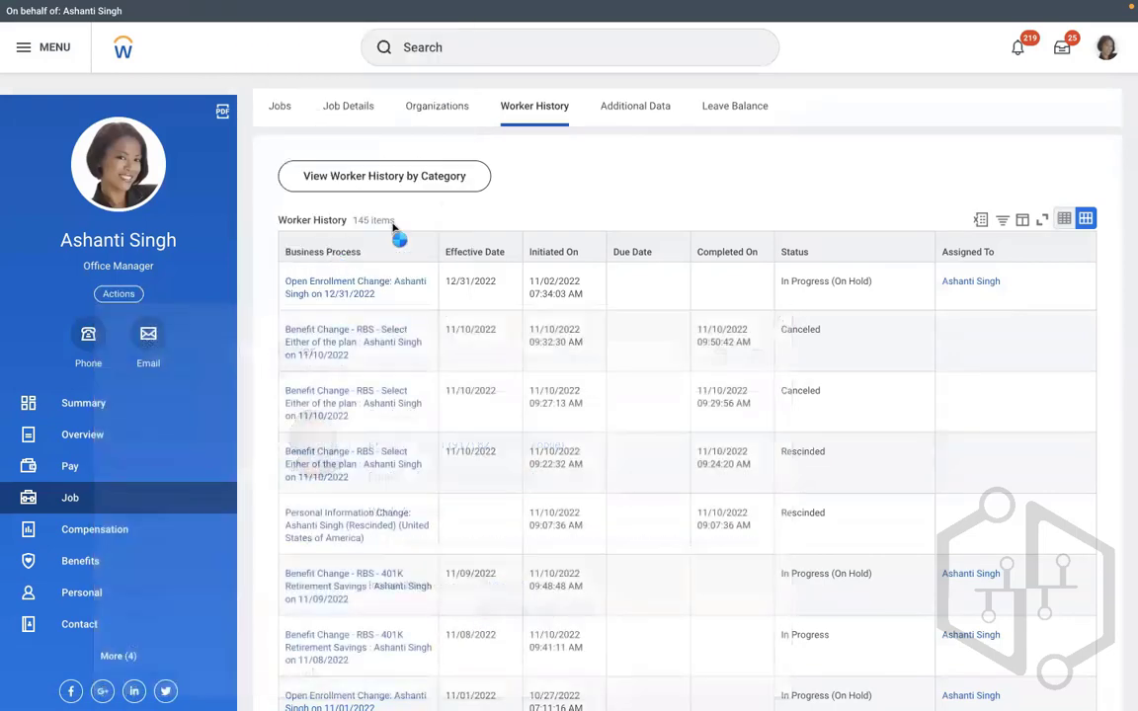
pyautogui.click(543, 206)
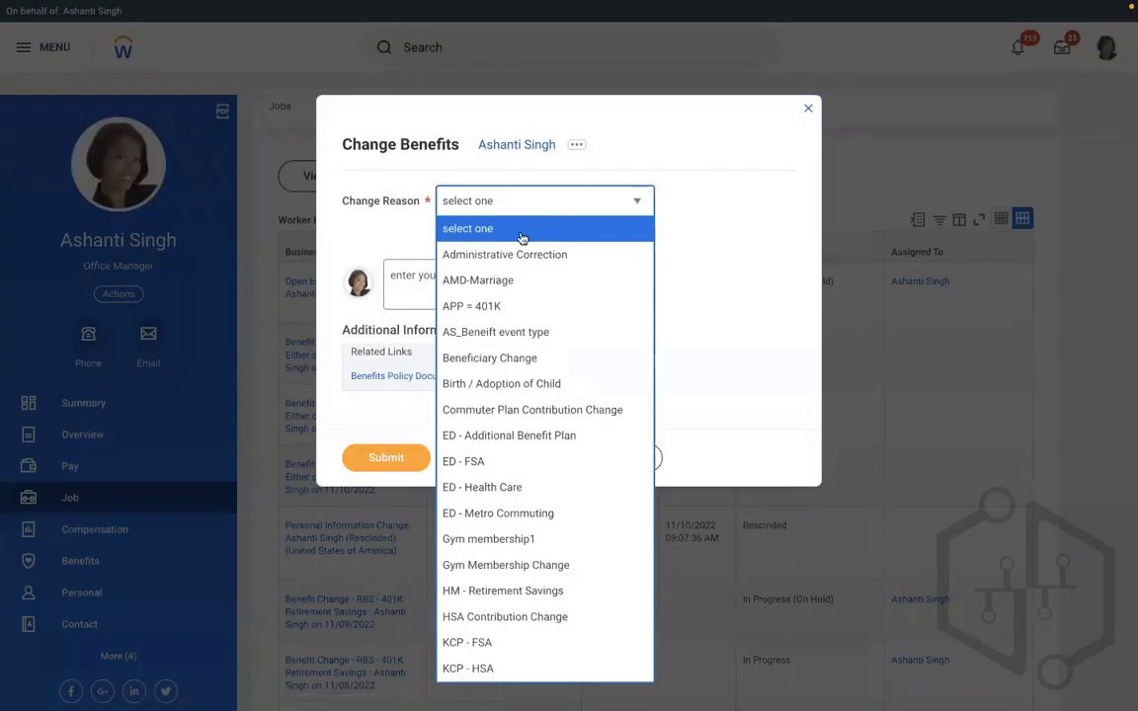
pyautogui.scroll(-5, 504, 262)
pyautogui.press('Up')
pyautogui.press('Up')
pyautogui.press('Up')
pyautogui.press('Up')
pyautogui.press('Up')
pyautogui.press('Up')
pyautogui.press('Up')
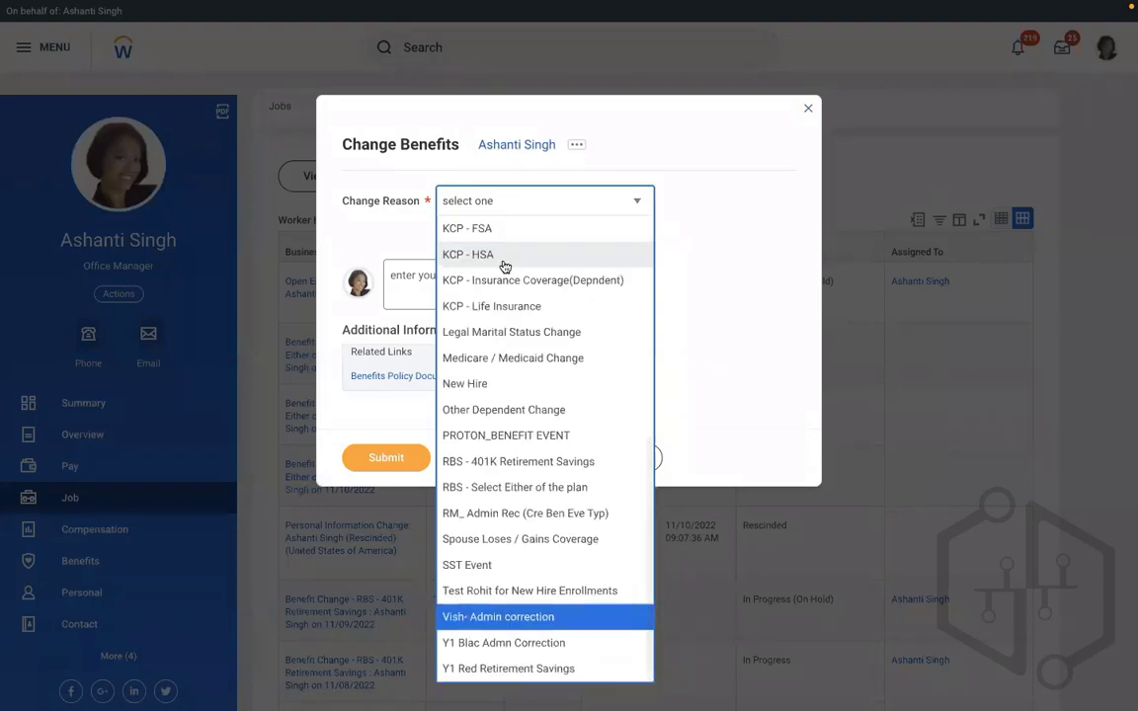
pyautogui.press('Down')
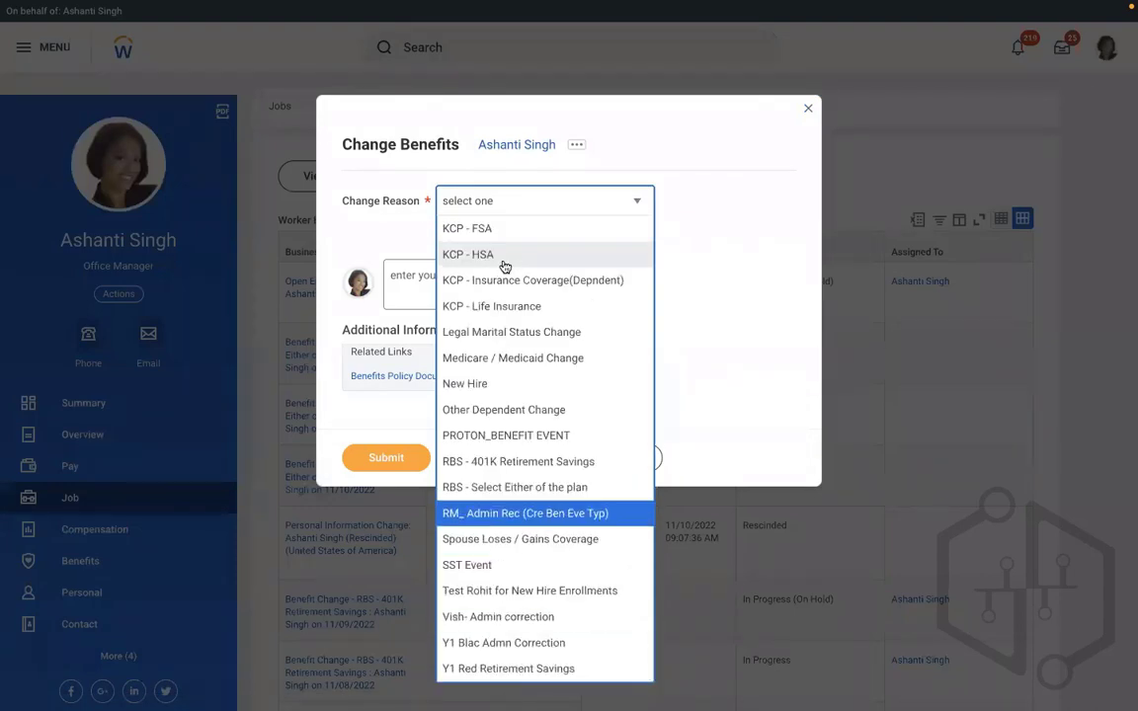
pyautogui.press('Up')
pyautogui.press('Return')
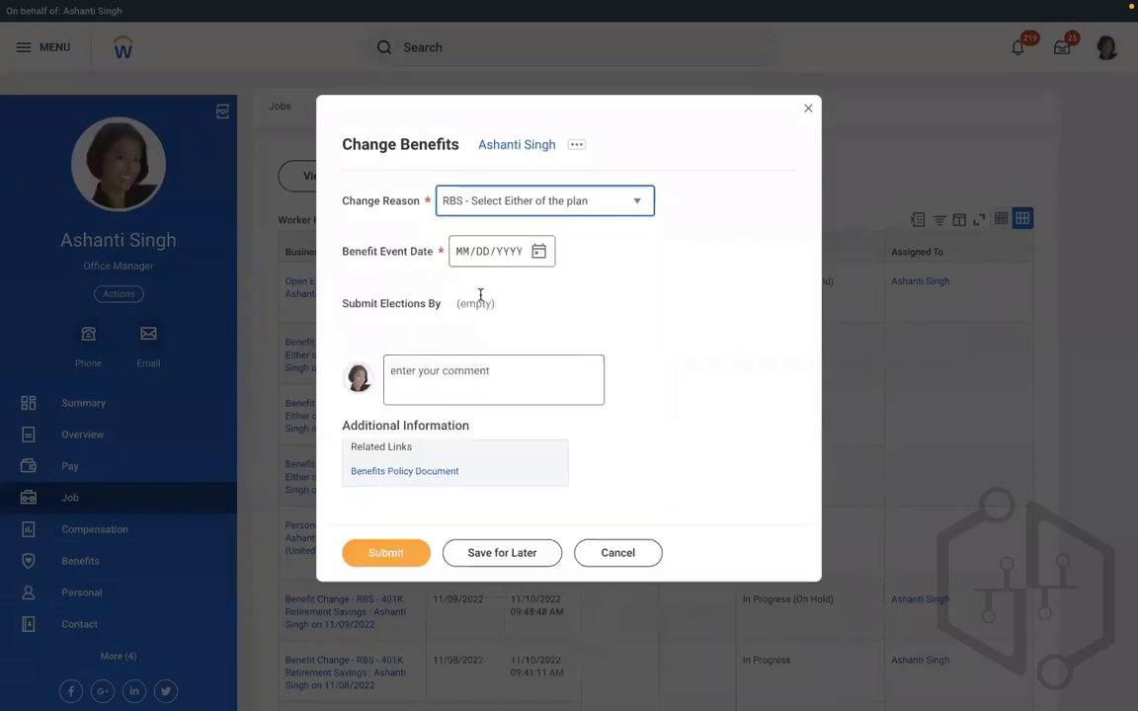
# - Set the benefit event date to 11/09/2022 and submit the change
pyautogui.click(538, 250)
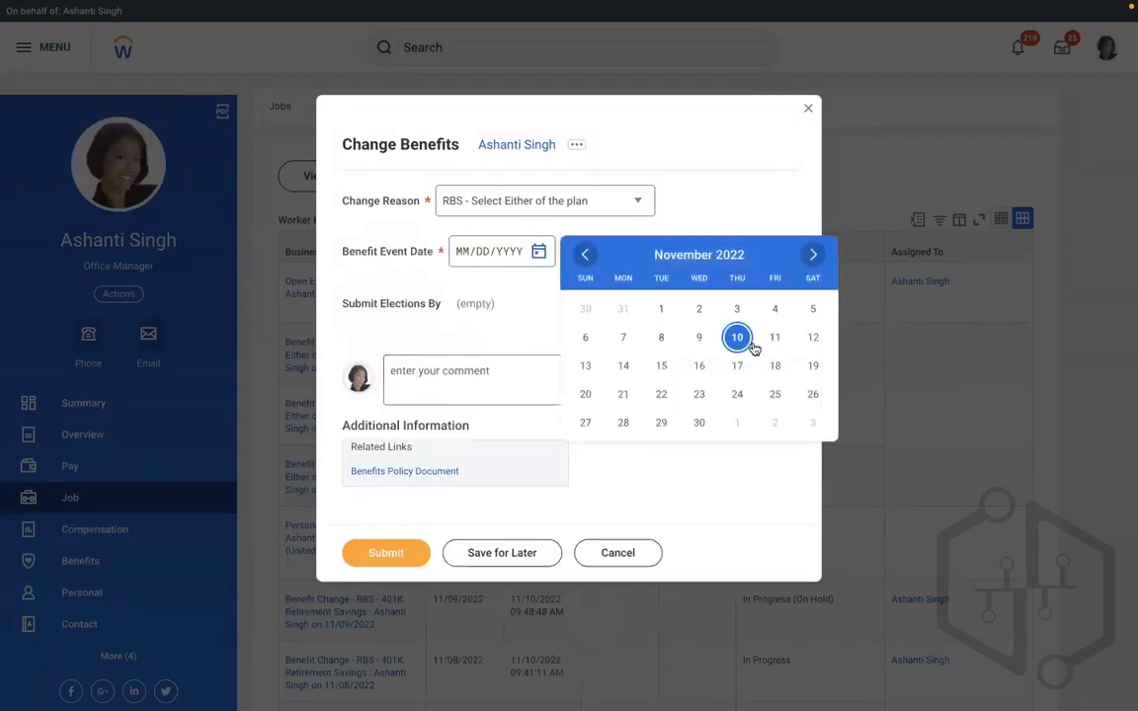
pyautogui.click(700, 338)
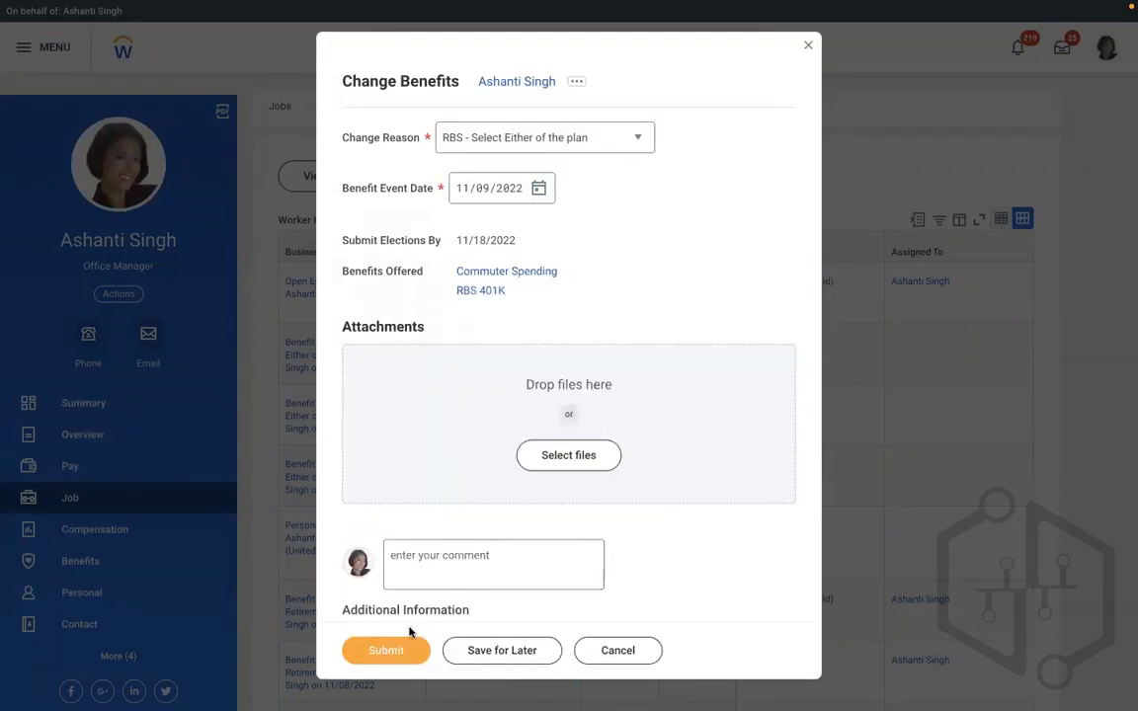
pyautogui.click(384, 656)
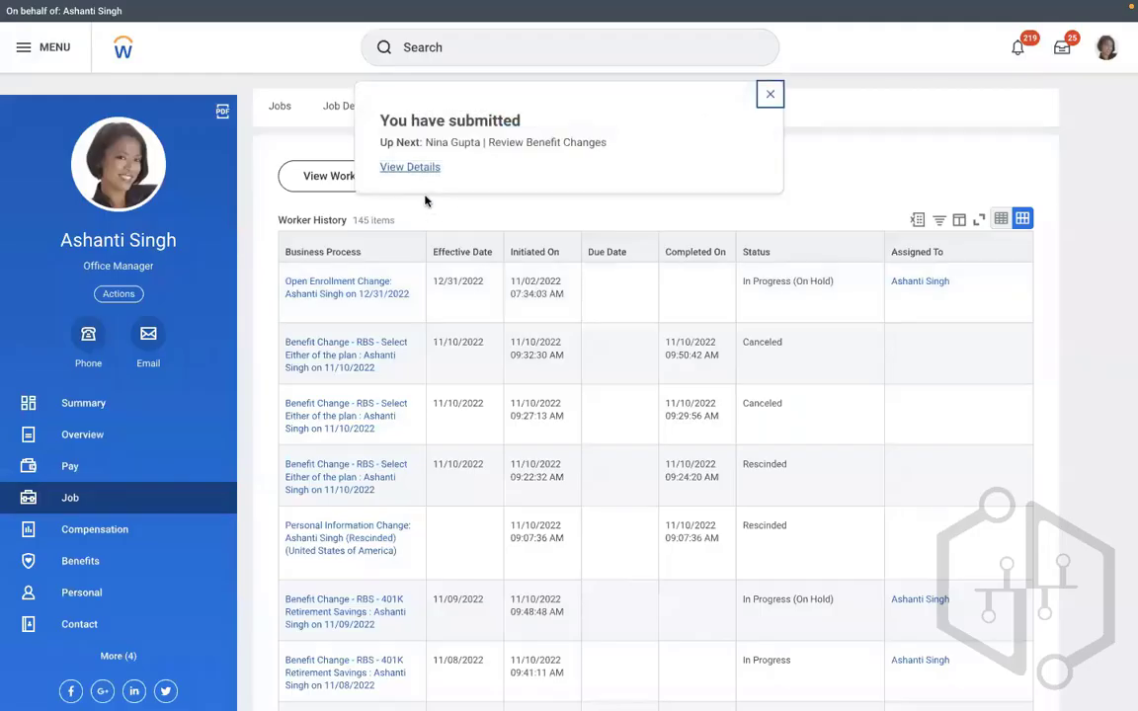
# - Start a proxy session as the reviewer of the submitted benefit change
pyautogui.click(408, 170)
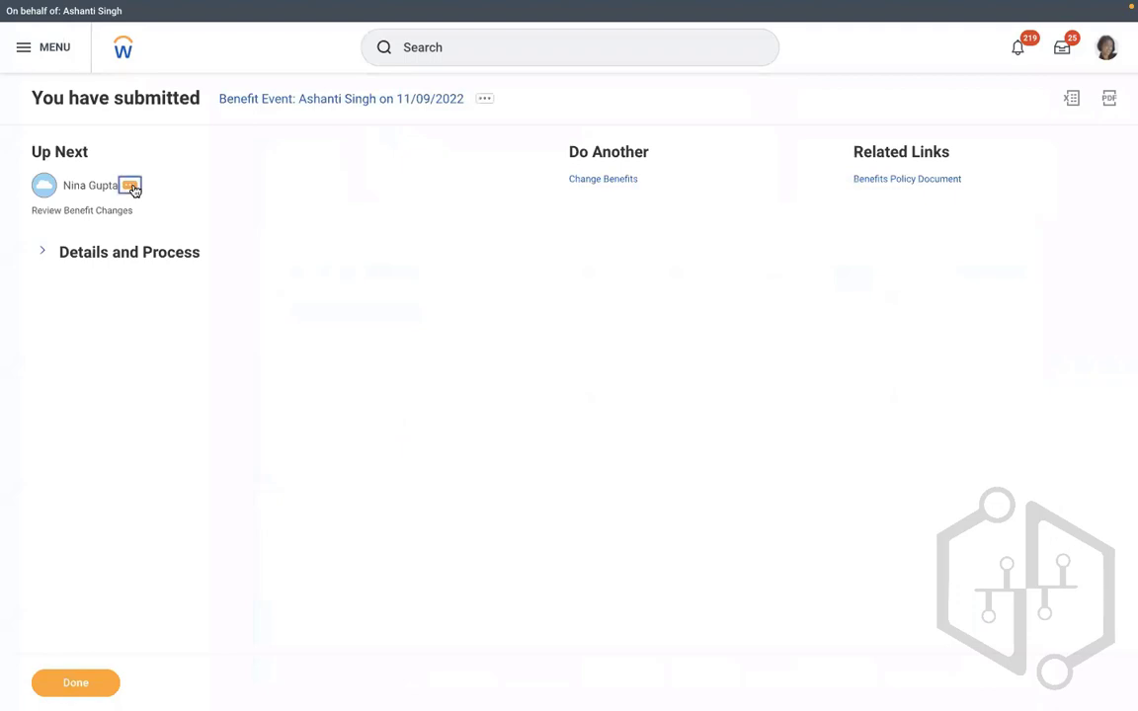
pyautogui.click(132, 188)
pyautogui.moveTo(211, 244)
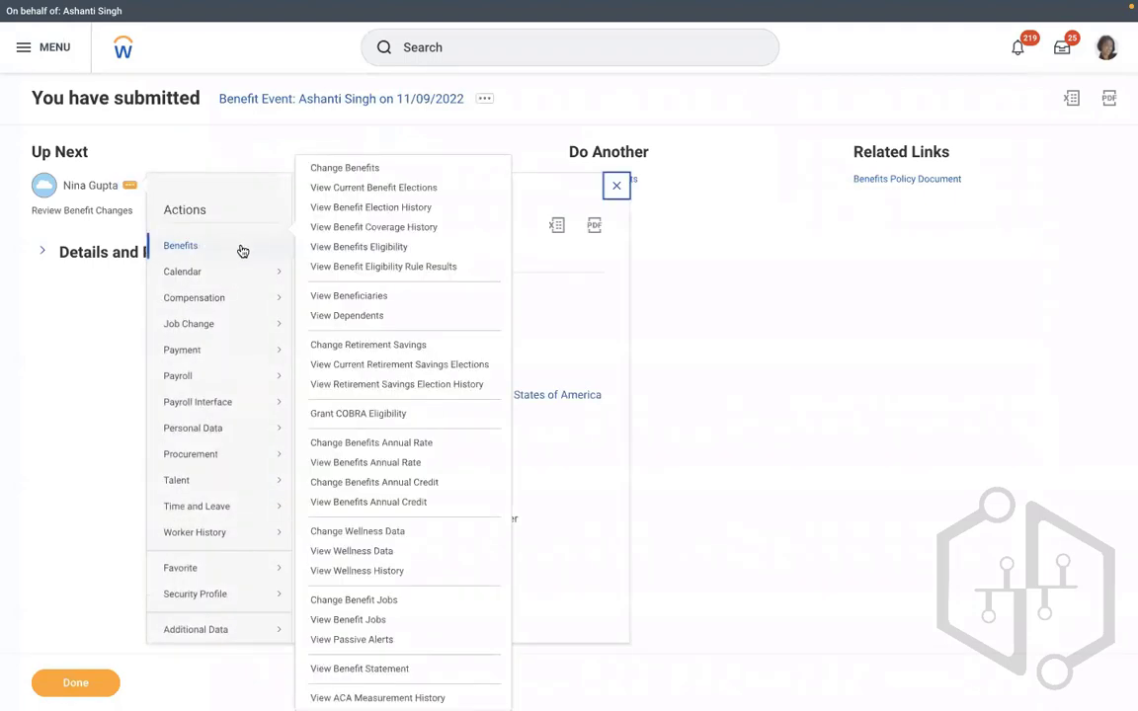
pyautogui.moveTo(264, 598)
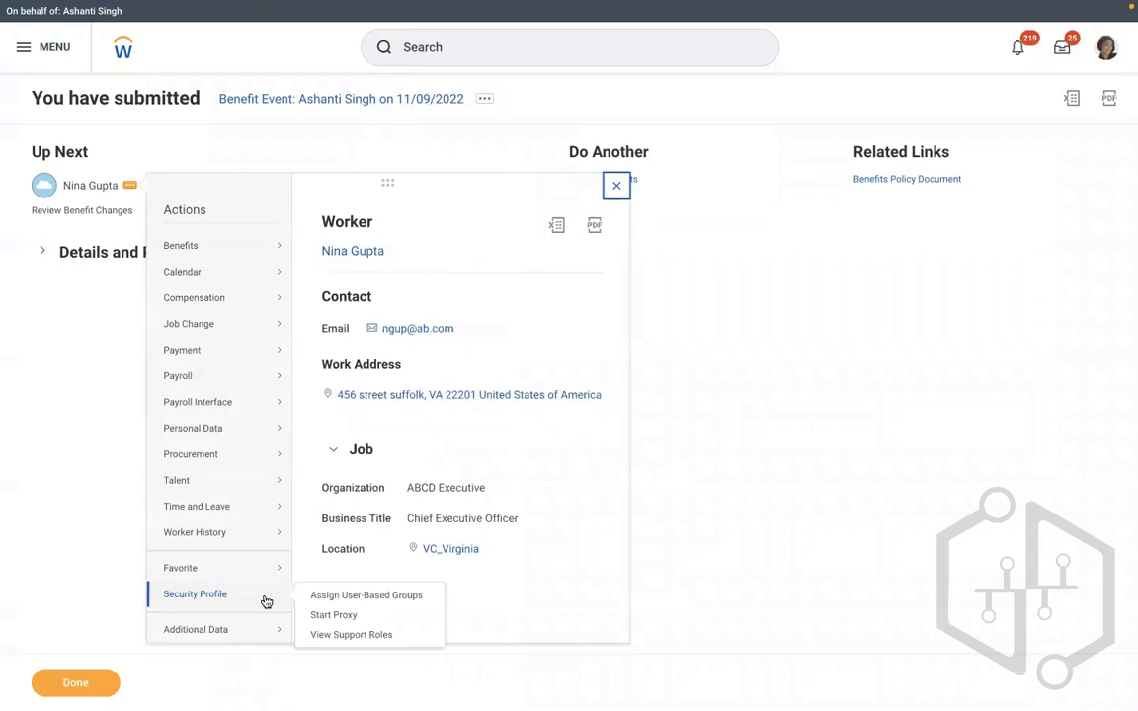
pyautogui.click(328, 616)
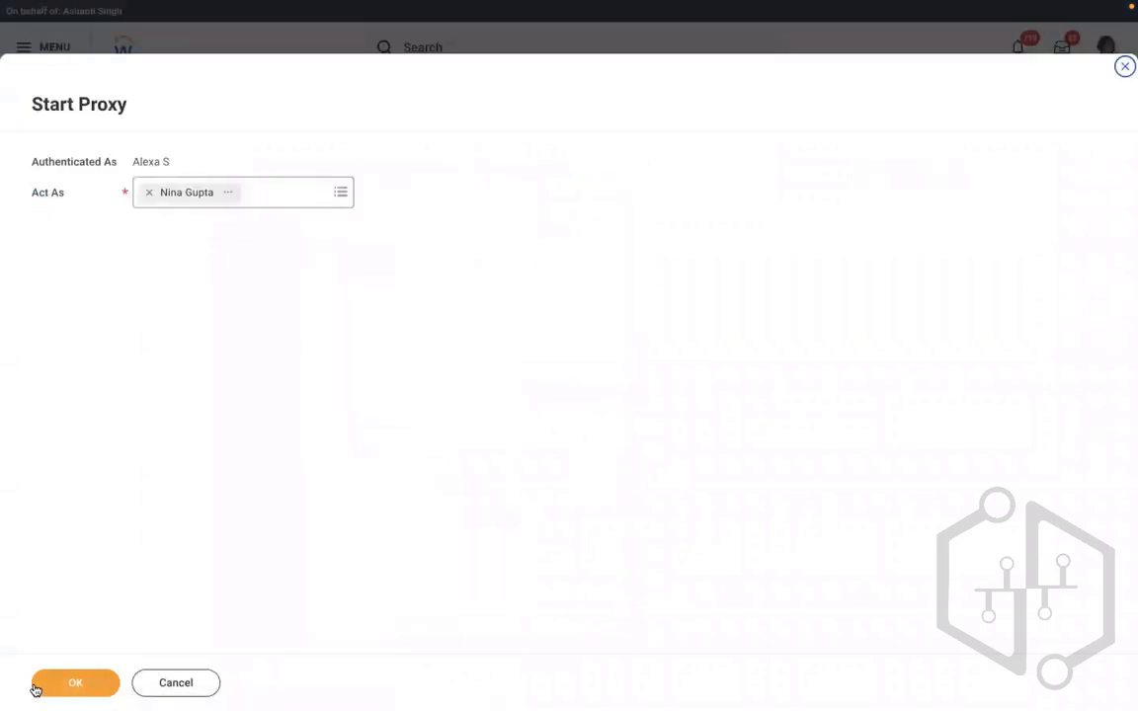
pyautogui.click(71, 683)
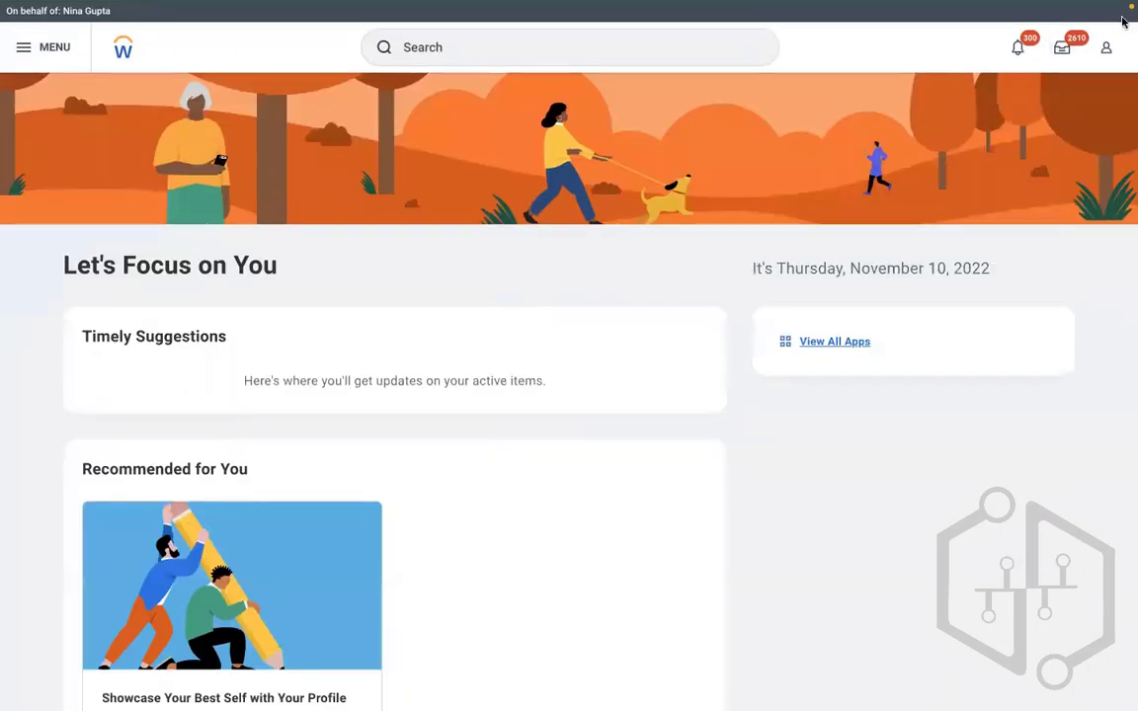
# - Approve the worker's 11/09/2022 Benefit Event from the reviewer's inbox and view its details
pyautogui.click(1063, 51)
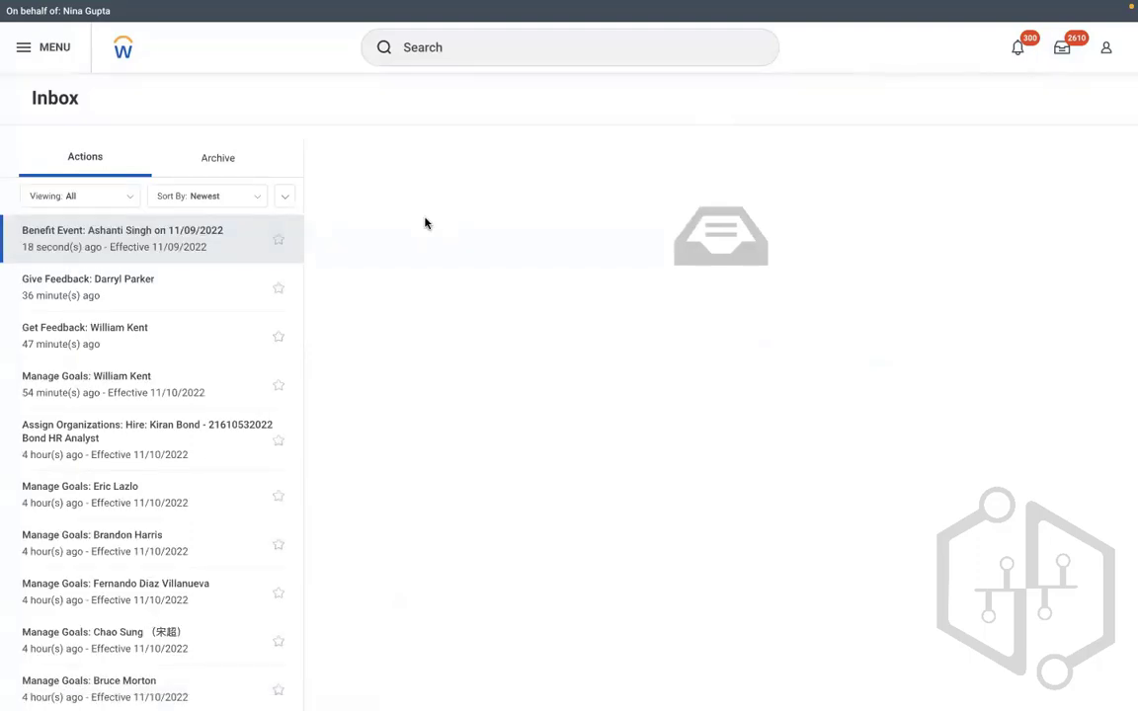
pyautogui.click(385, 678)
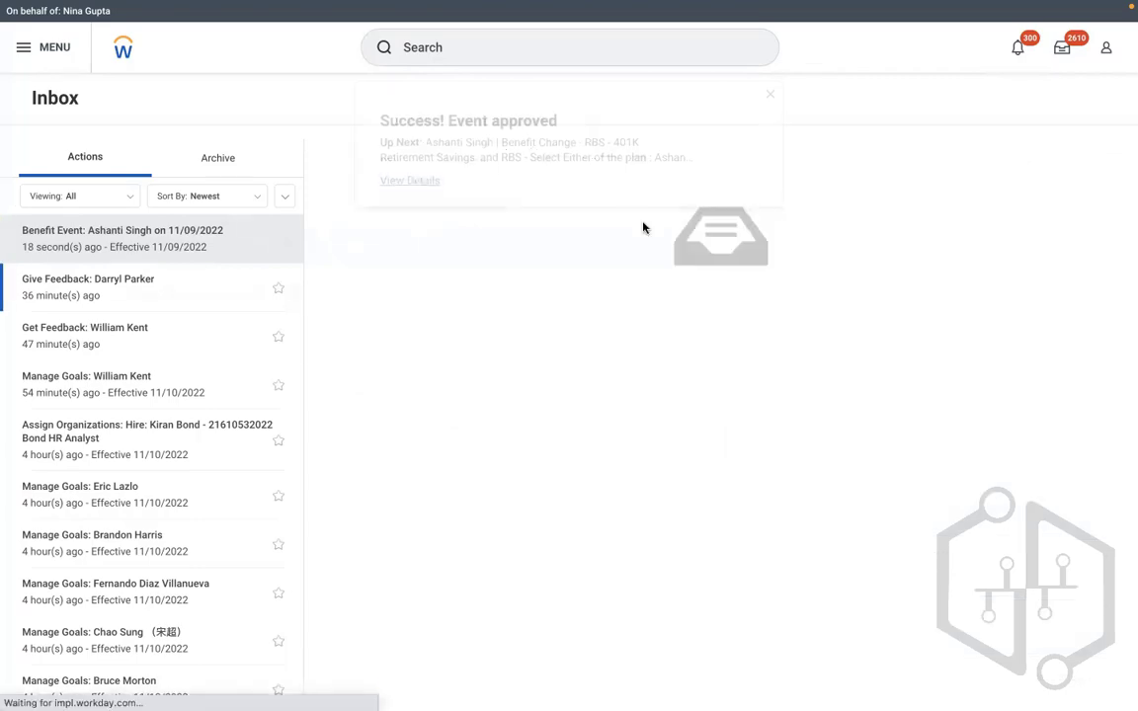
pyautogui.click(403, 182)
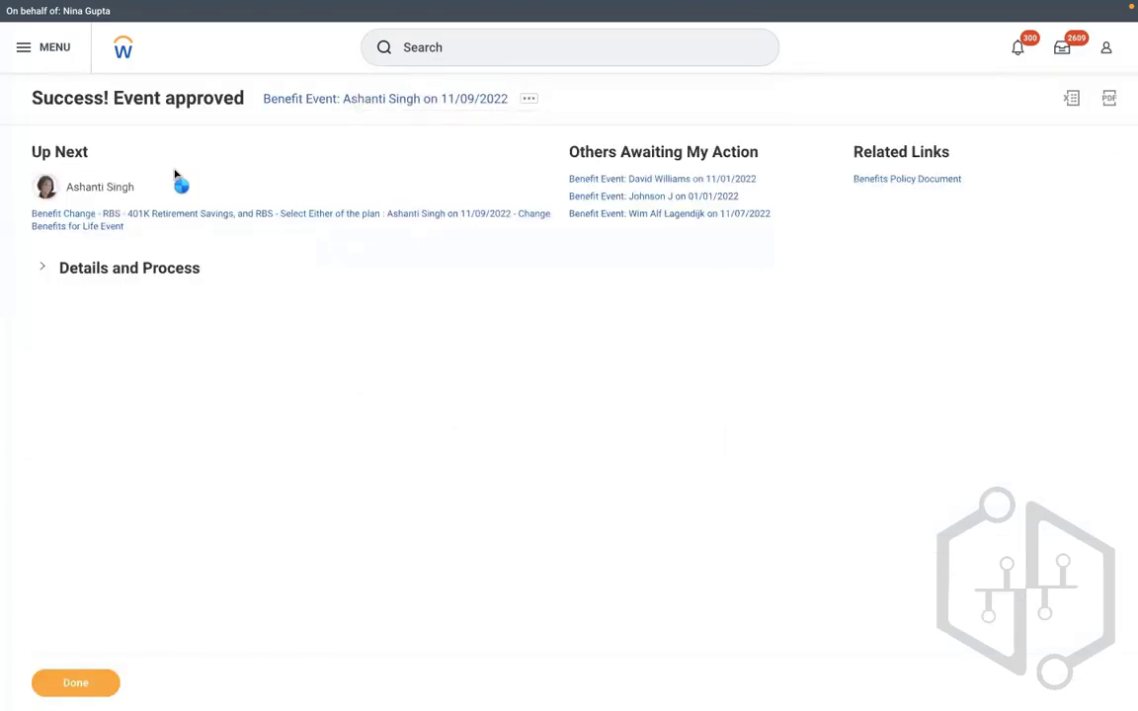
pyautogui.moveTo(147, 187)
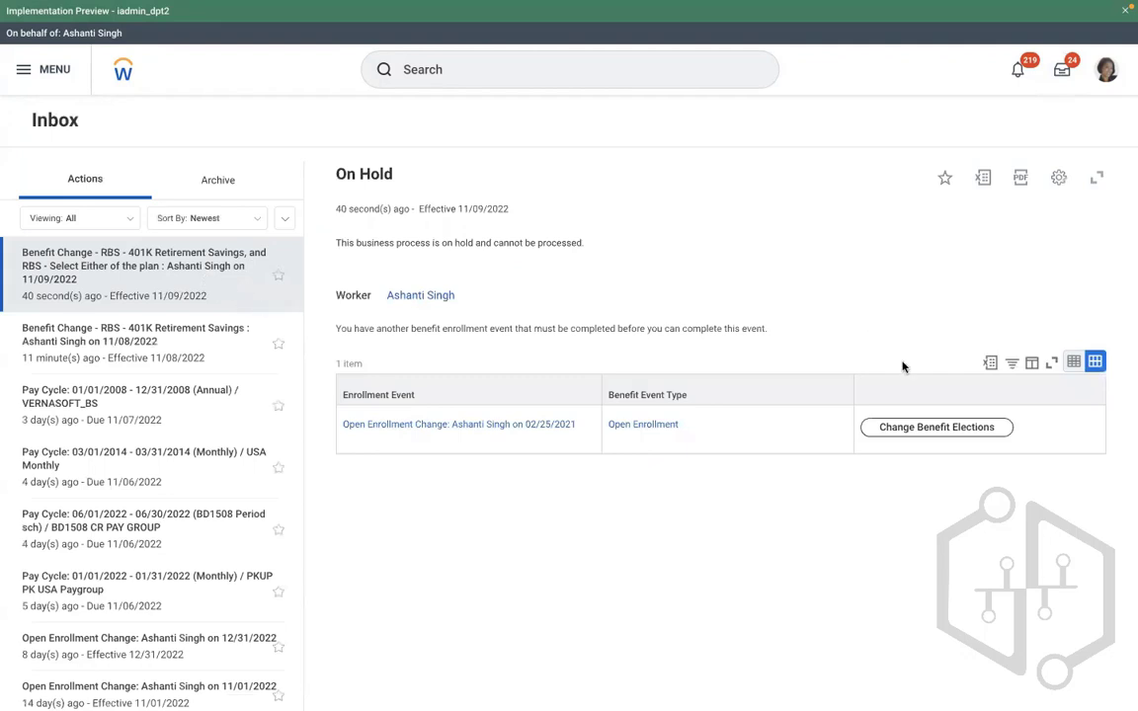
# - Begin the pending open enrollment elections, keeping tobacco use as No, through to benefit choices
pyautogui.click(940, 428)
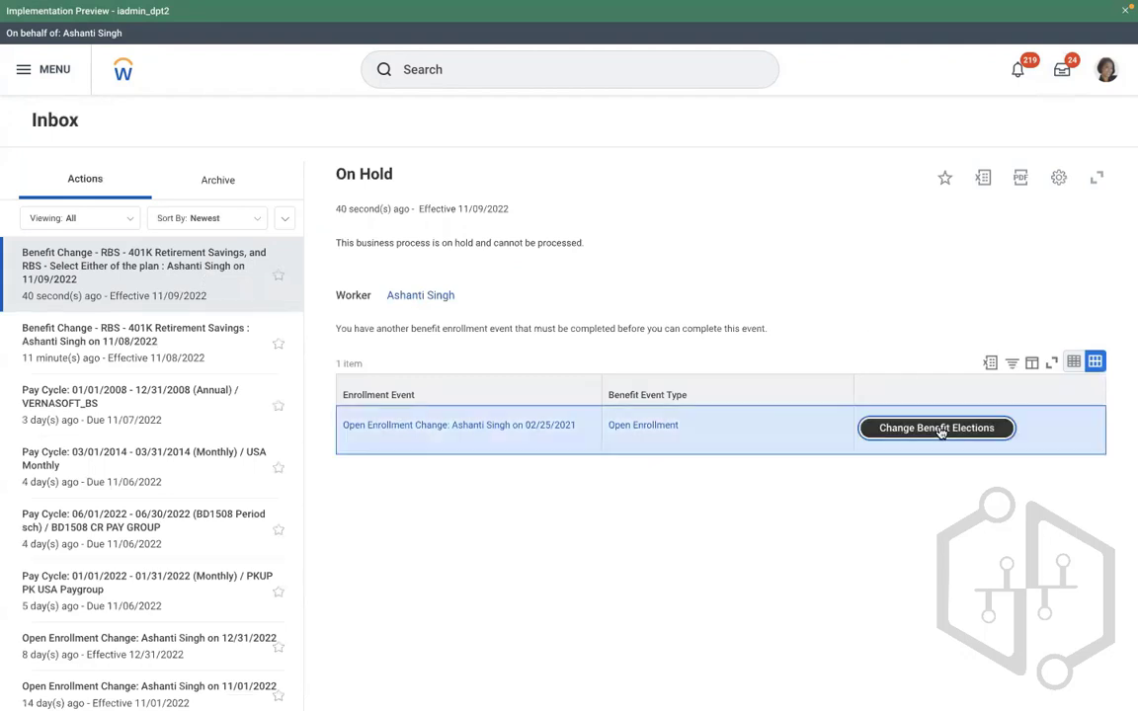
pyautogui.click(99, 253)
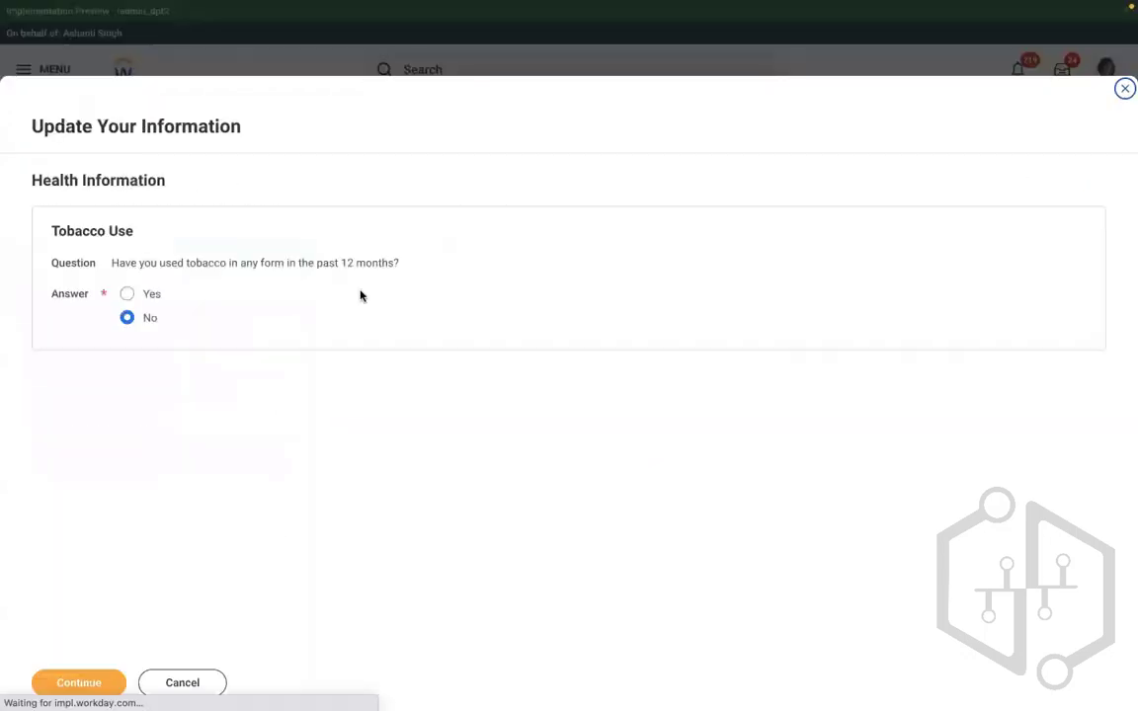
pyautogui.click(71, 682)
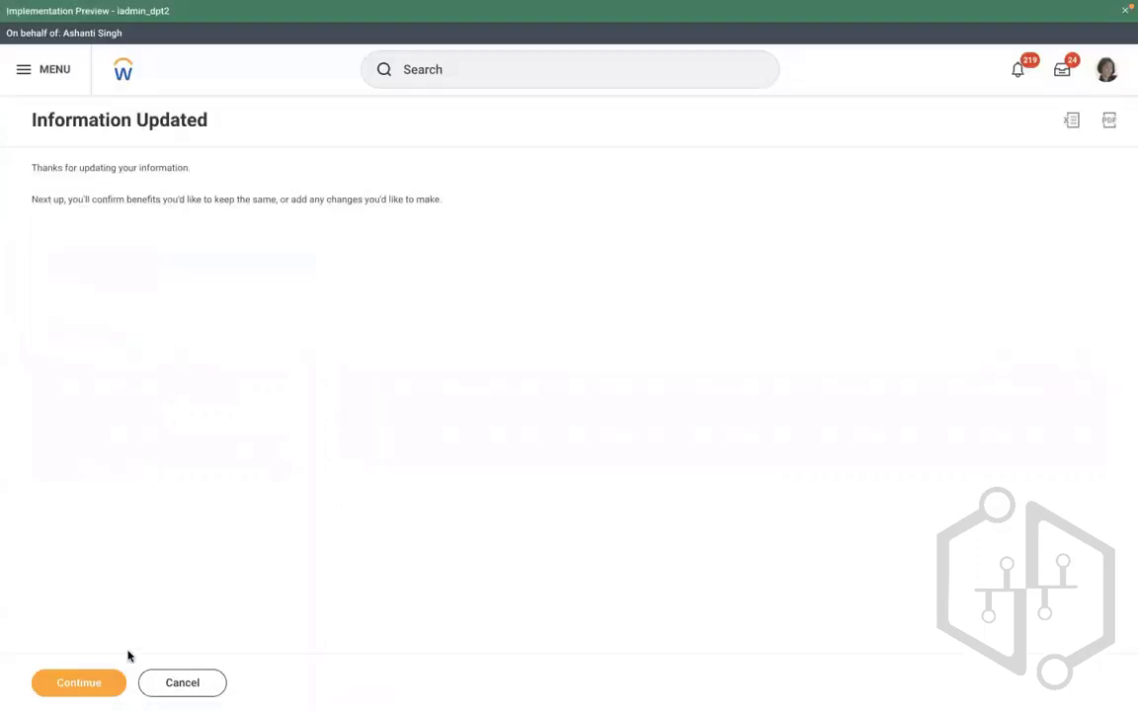
pyautogui.click(84, 683)
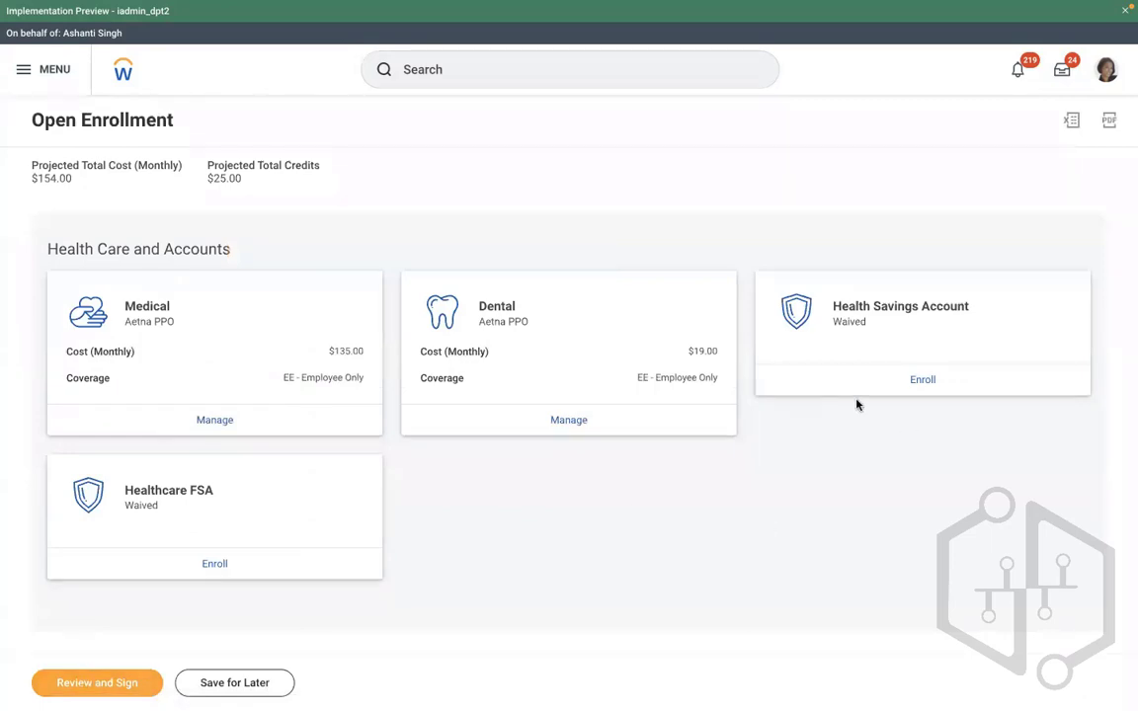
# - Accept the electronic signature terms and submit the open enrollment elections
pyautogui.click(112, 682)
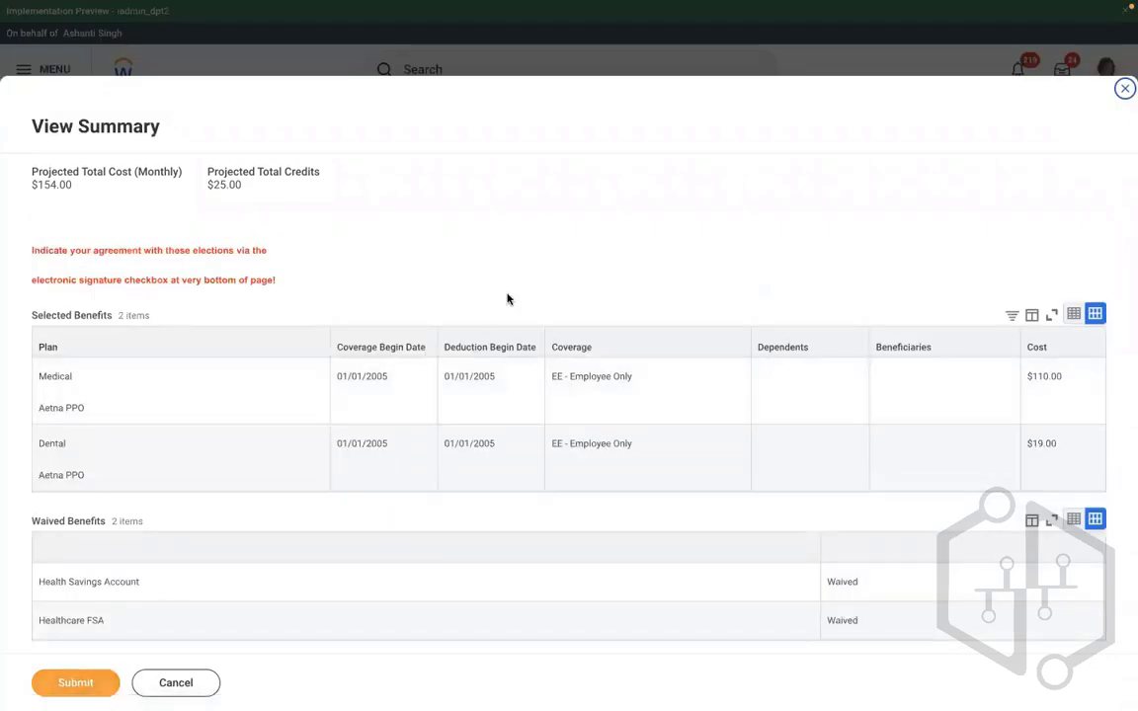
pyautogui.scroll(-10, 507, 299)
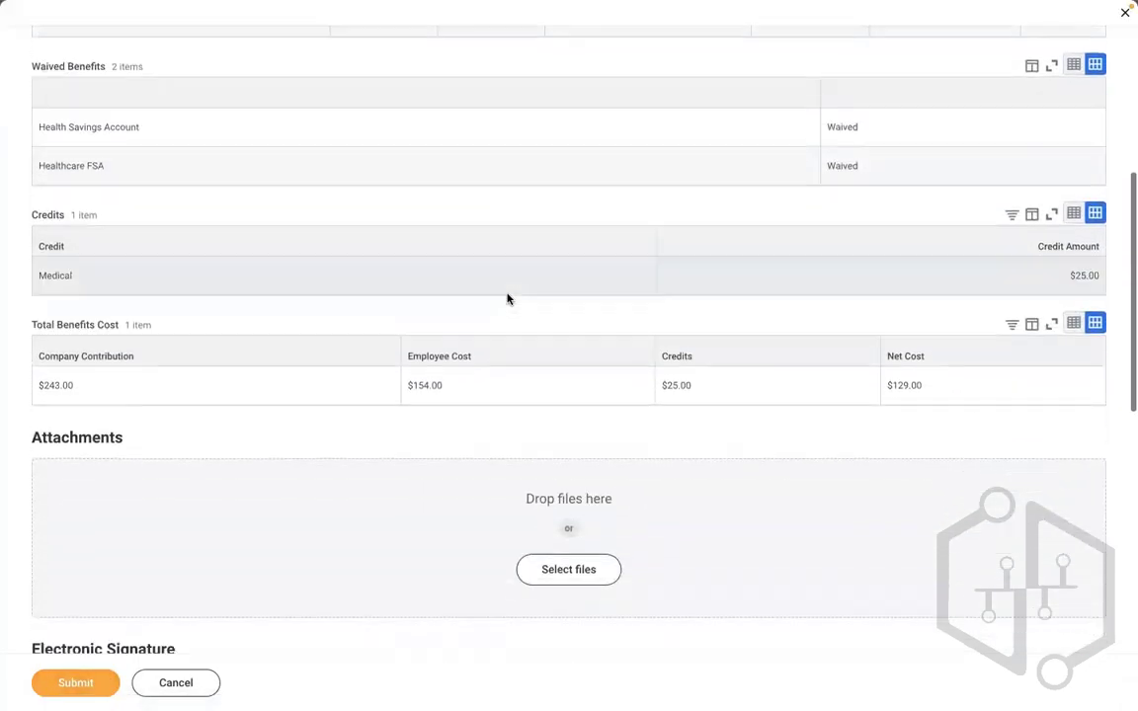
pyautogui.scroll(-5, 508, 299)
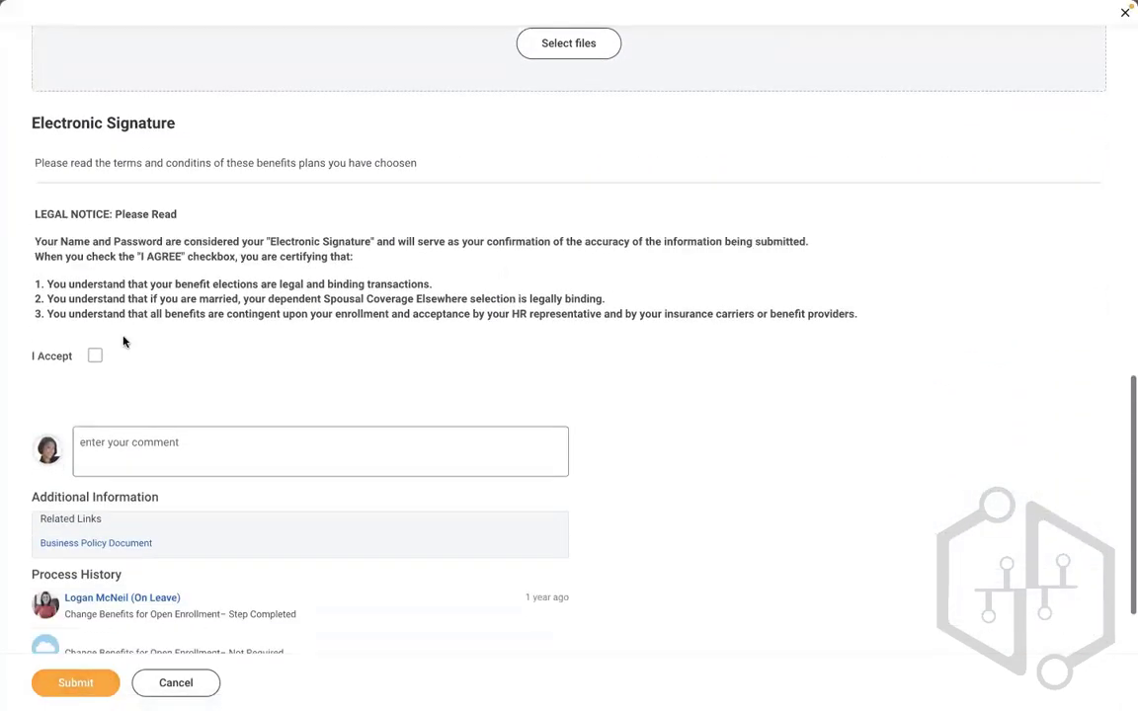
pyautogui.click(96, 345)
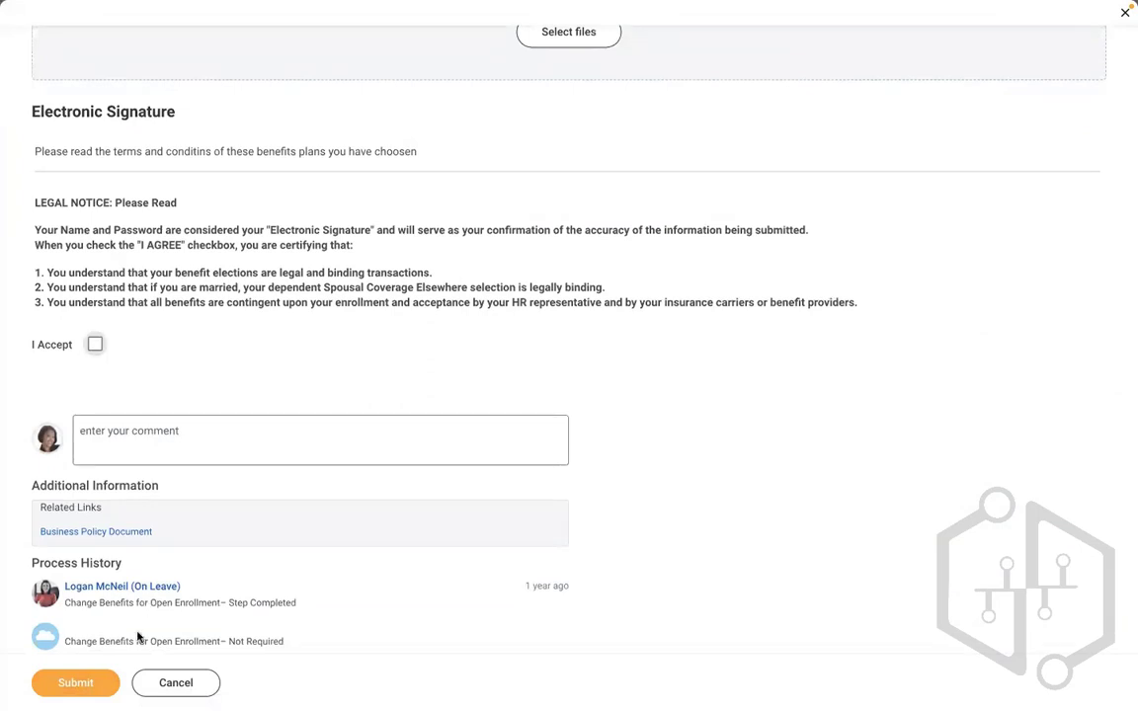
pyautogui.click(67, 687)
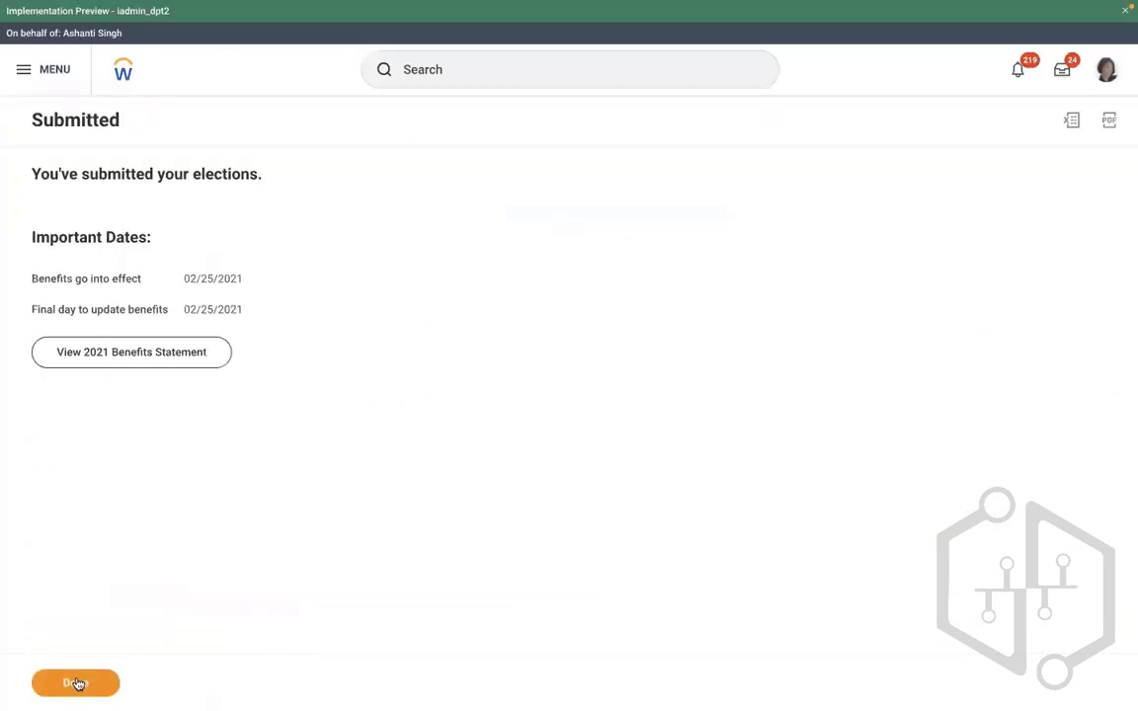
pyautogui.click(77, 684)
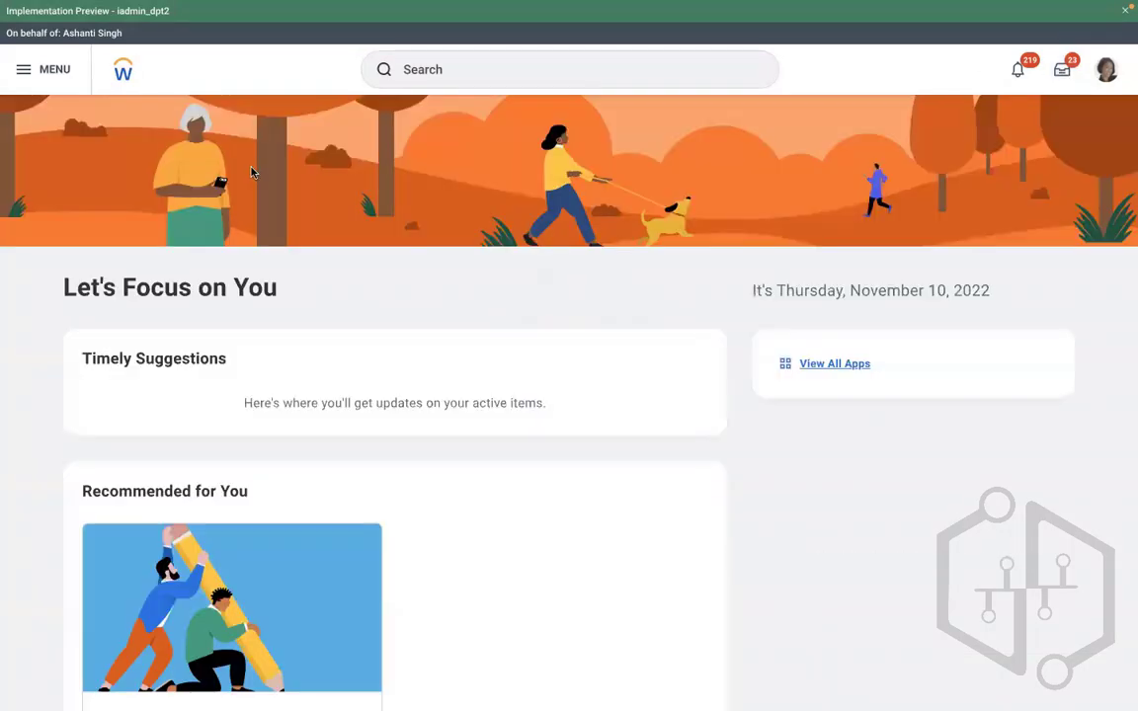
# - Check the 11/08/2022 Benefit Change in the inbox, then view the worker's own profile
pyautogui.click(1062, 70)
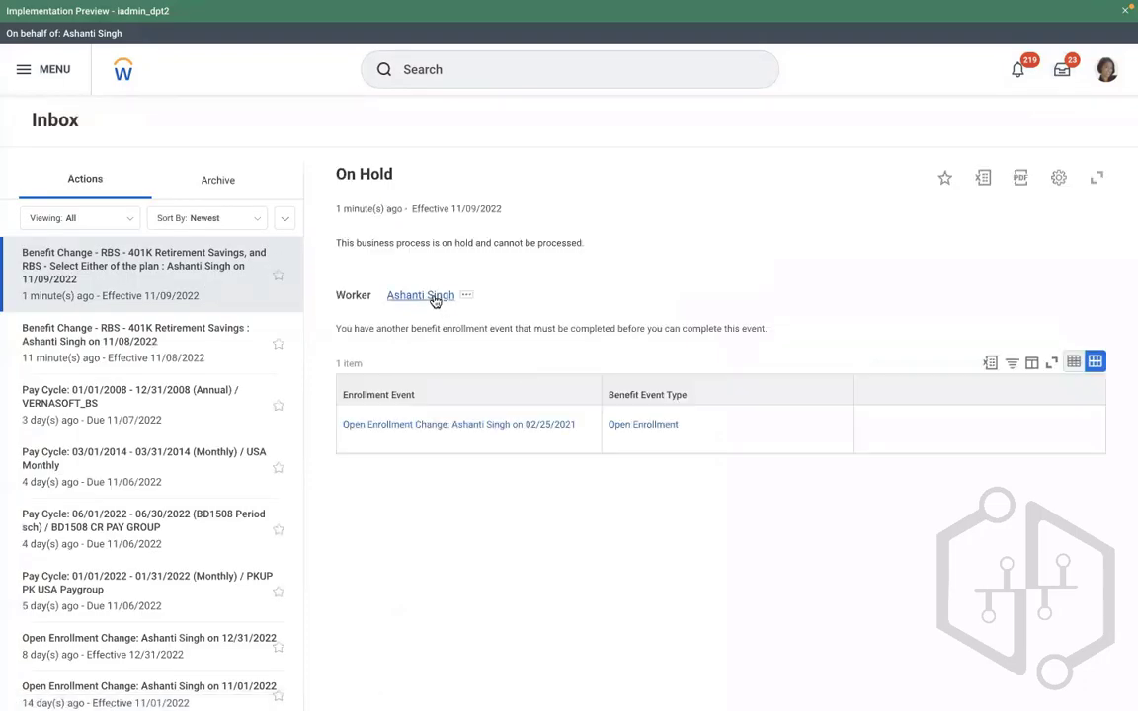
pyautogui.click(153, 362)
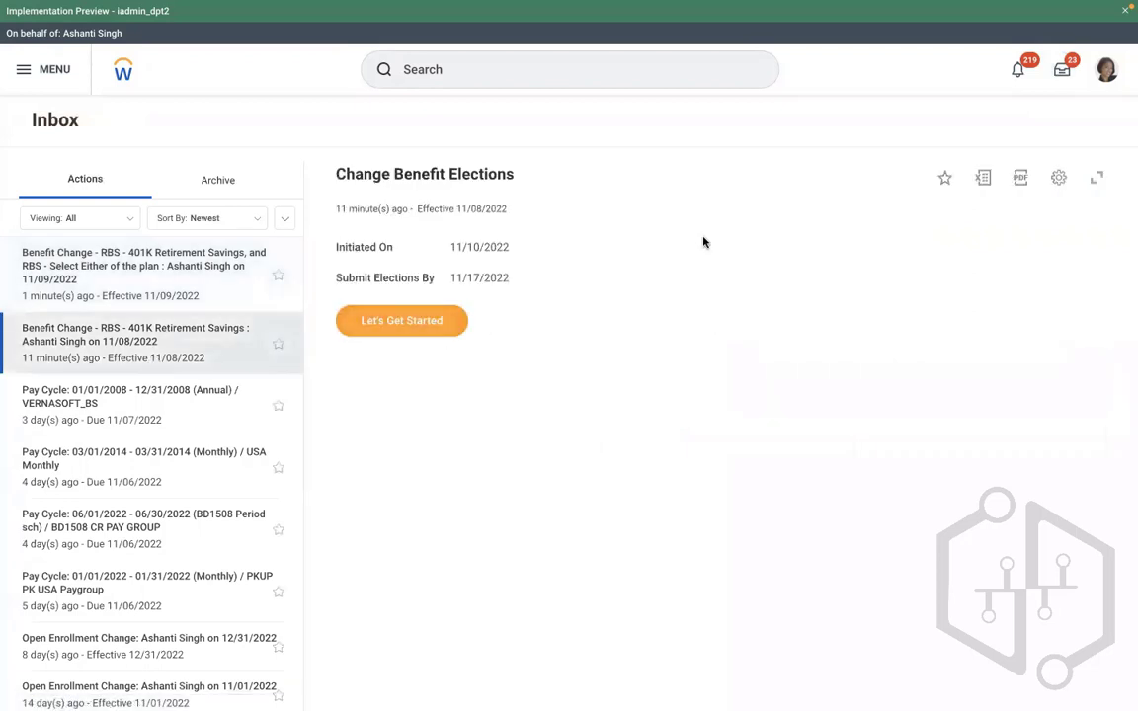
pyautogui.click(1105, 69)
pyautogui.click(861, 203)
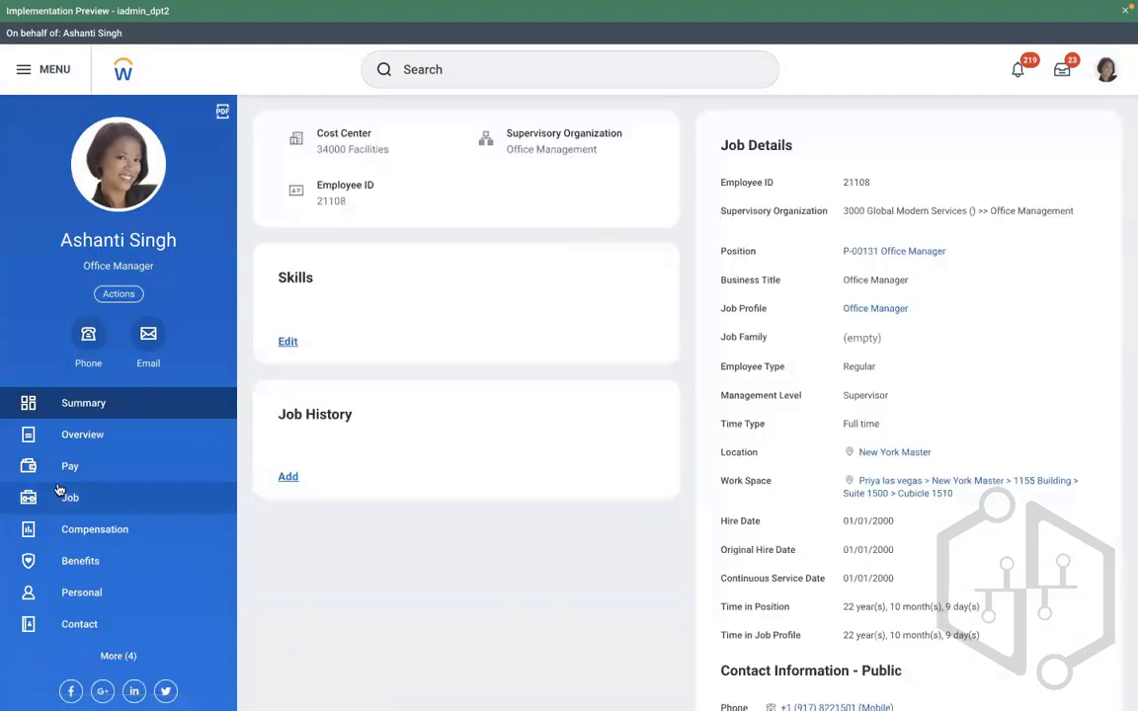
# - Look at the on-hold Open Enrollment Change in the employee's Worker History
pyautogui.click(69, 498)
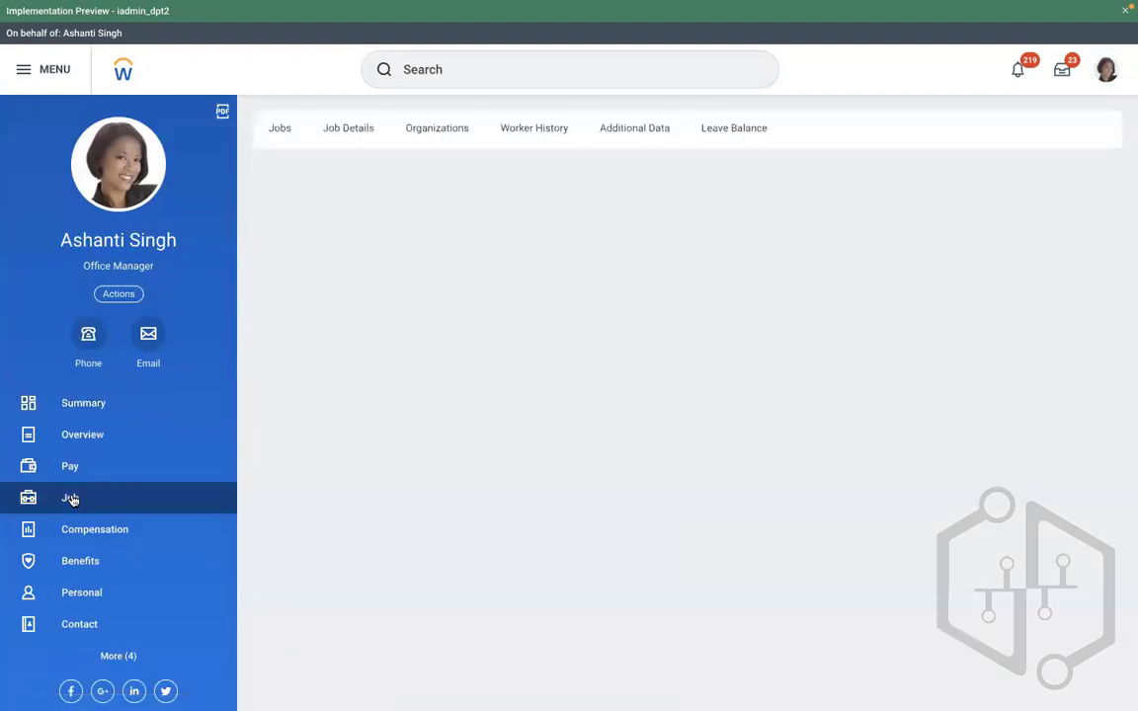
pyautogui.click(533, 140)
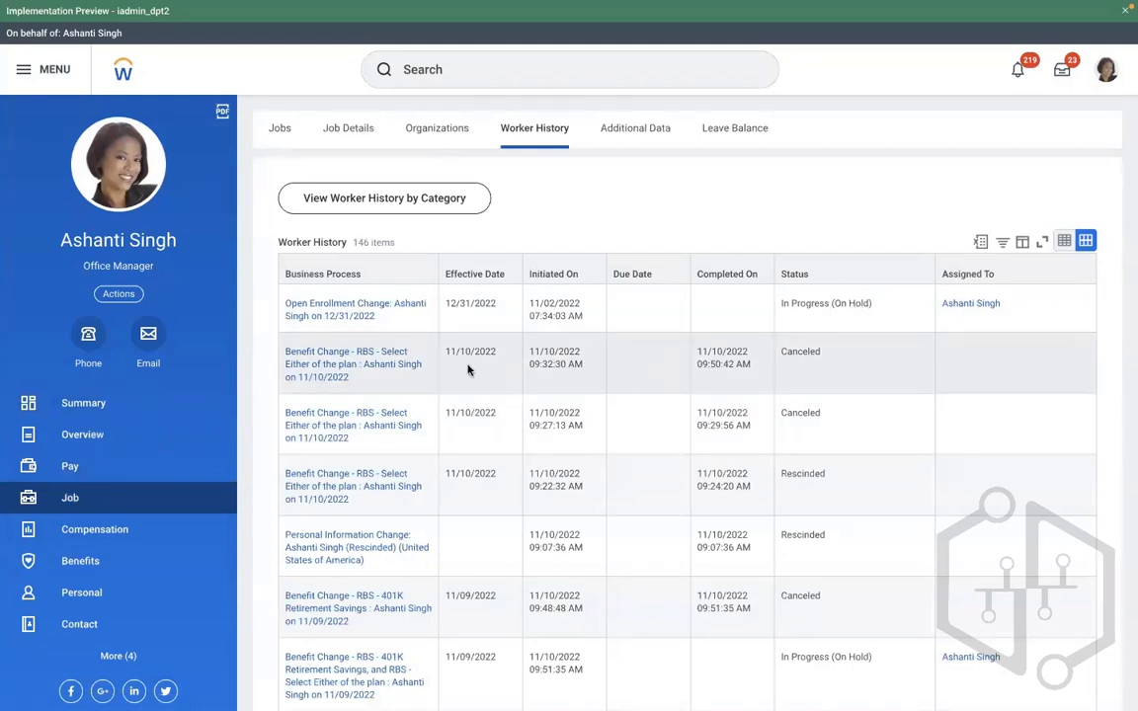
pyautogui.click(385, 317)
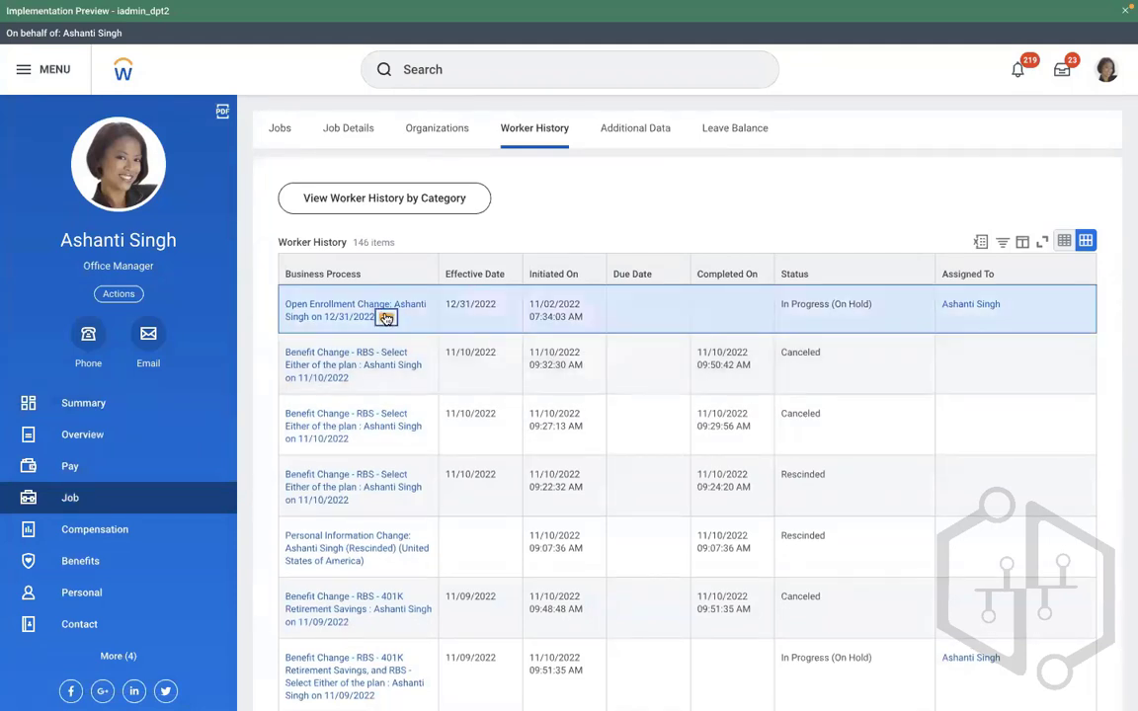
pyautogui.moveTo(530, 410)
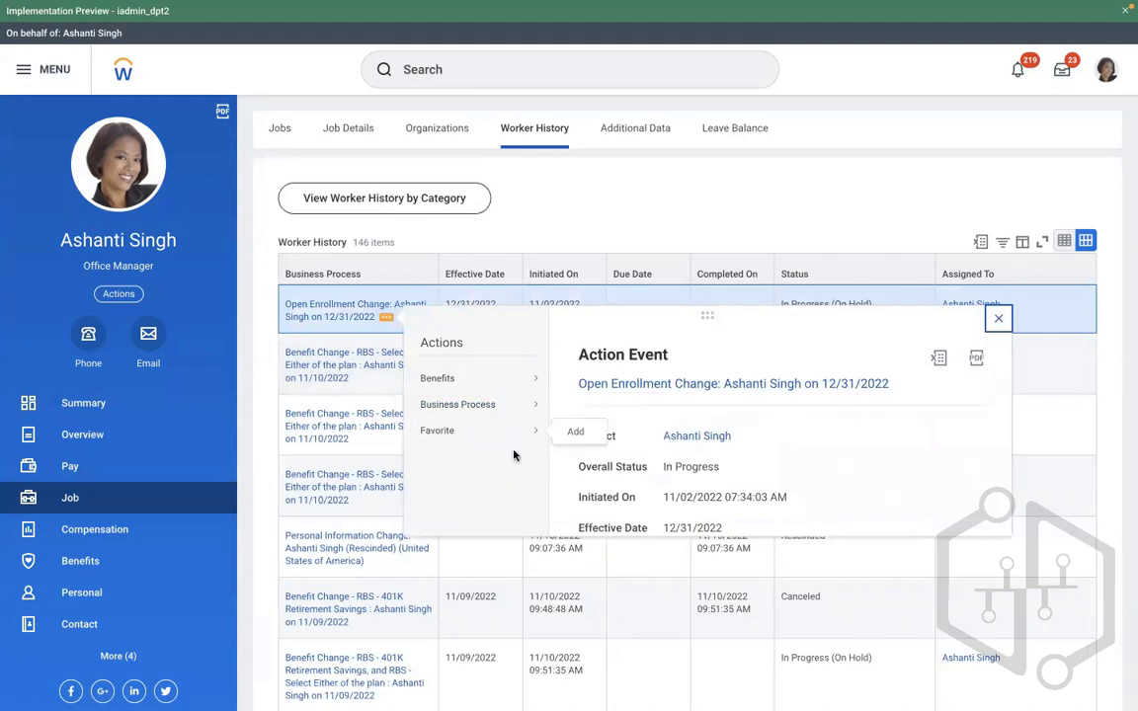
# - End the proxy session with the Stop Proxy task
pyautogui.click(431, 68)
pyautogui.write('STOP PR')
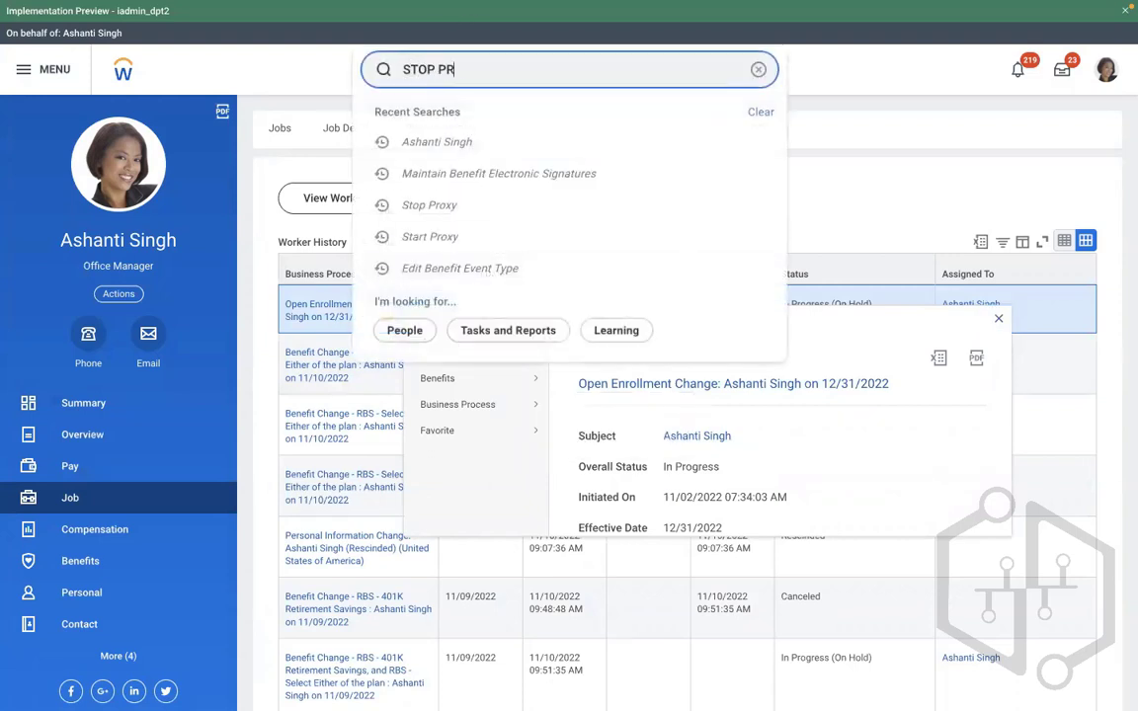
pyautogui.write('OXY')
pyautogui.click(426, 112)
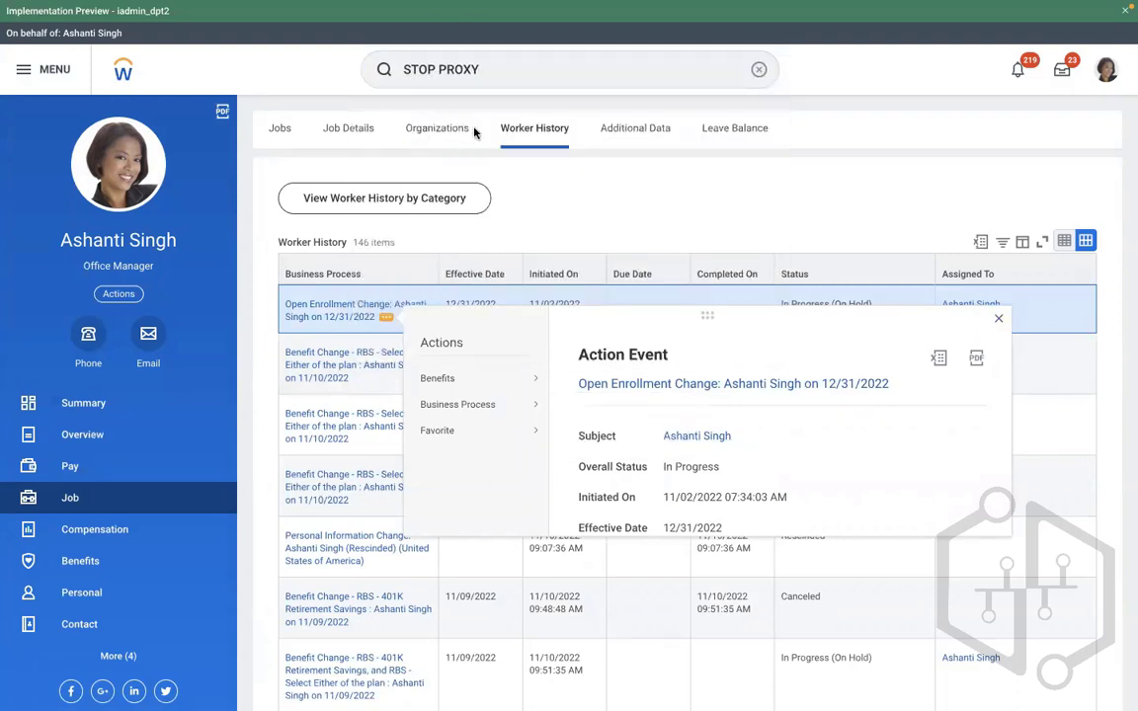
pyautogui.click(375, 319)
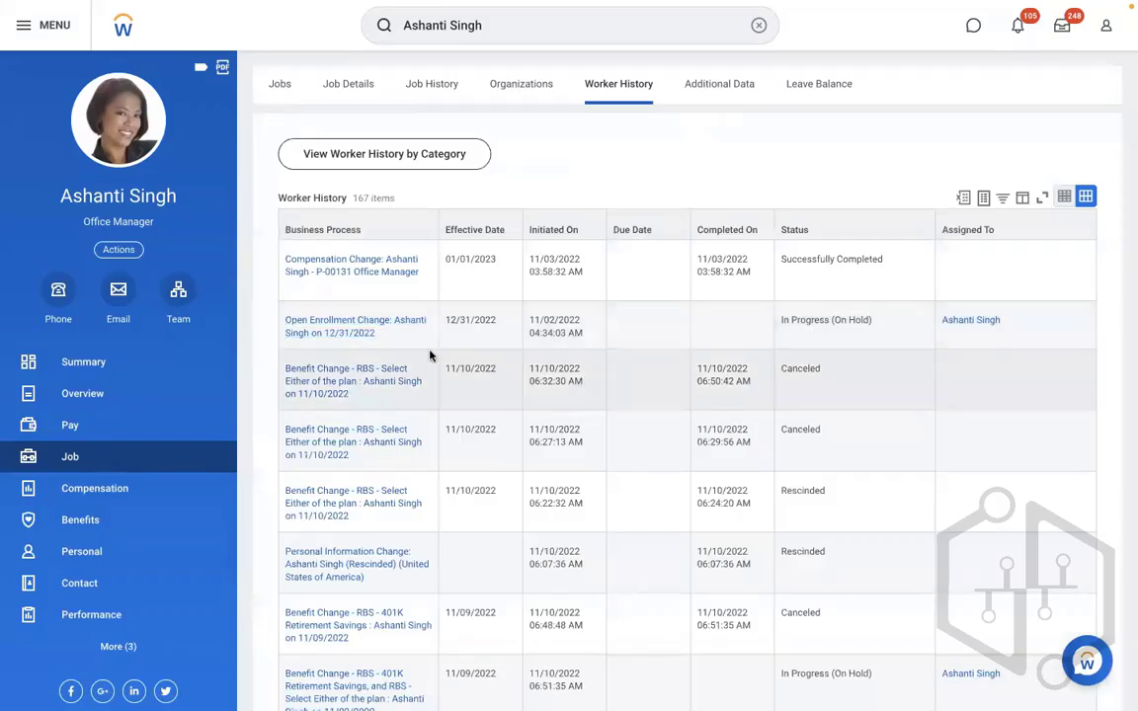
# - View the 12/31/2022 Open Enrollment Change event details, then clear the search bar
pyautogui.click(386, 334)
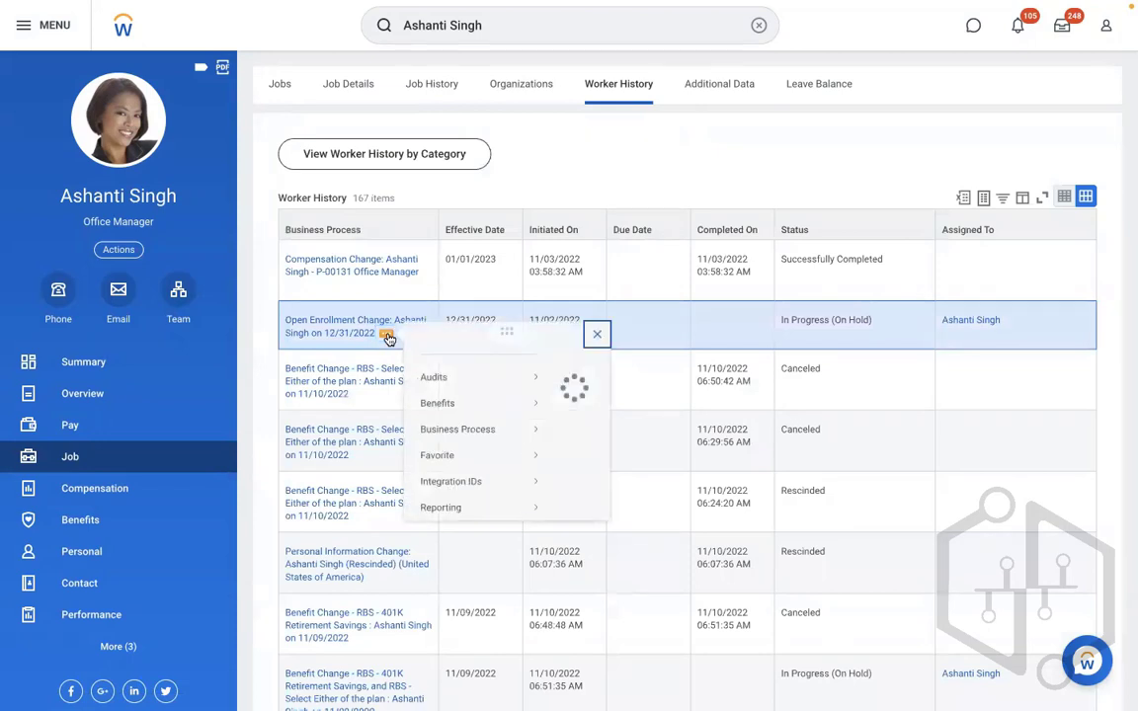
pyautogui.moveTo(494, 446)
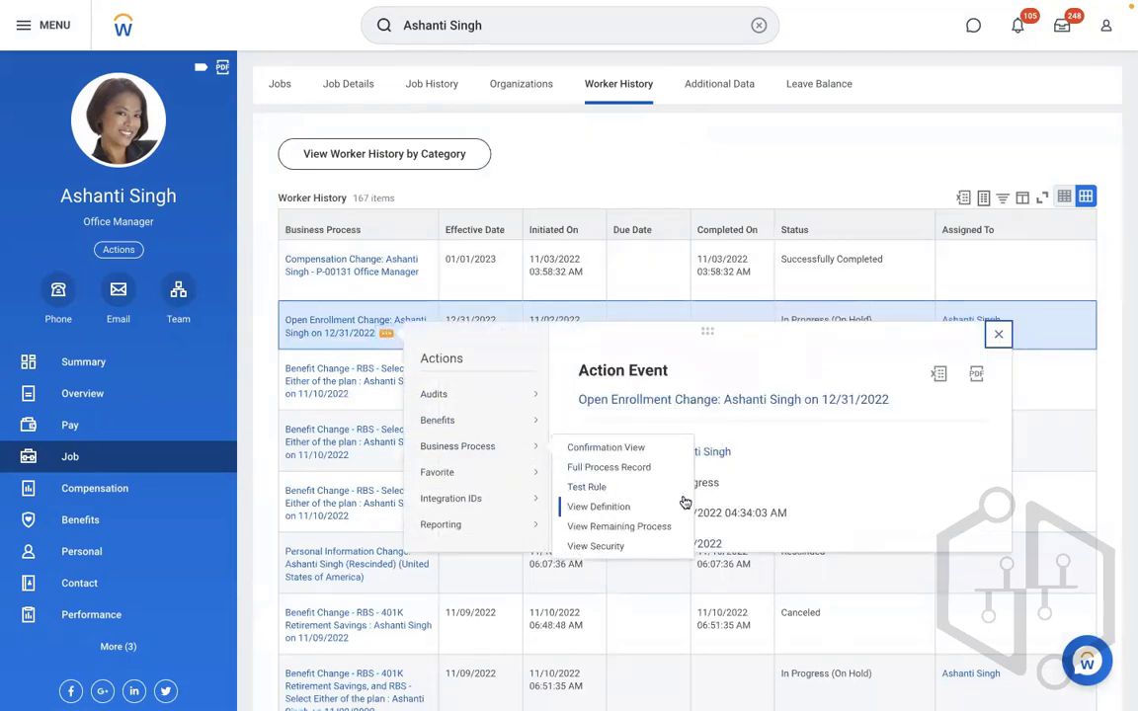
pyautogui.click(353, 334)
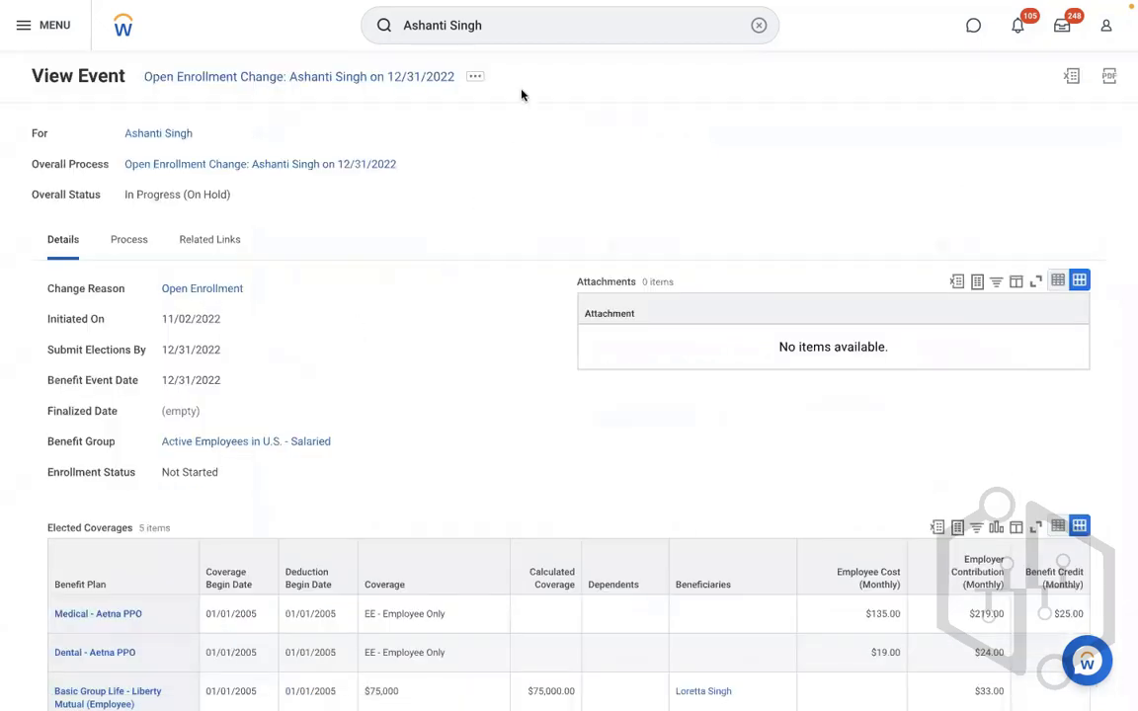
pyautogui.click(475, 76)
pyautogui.moveTo(596, 223)
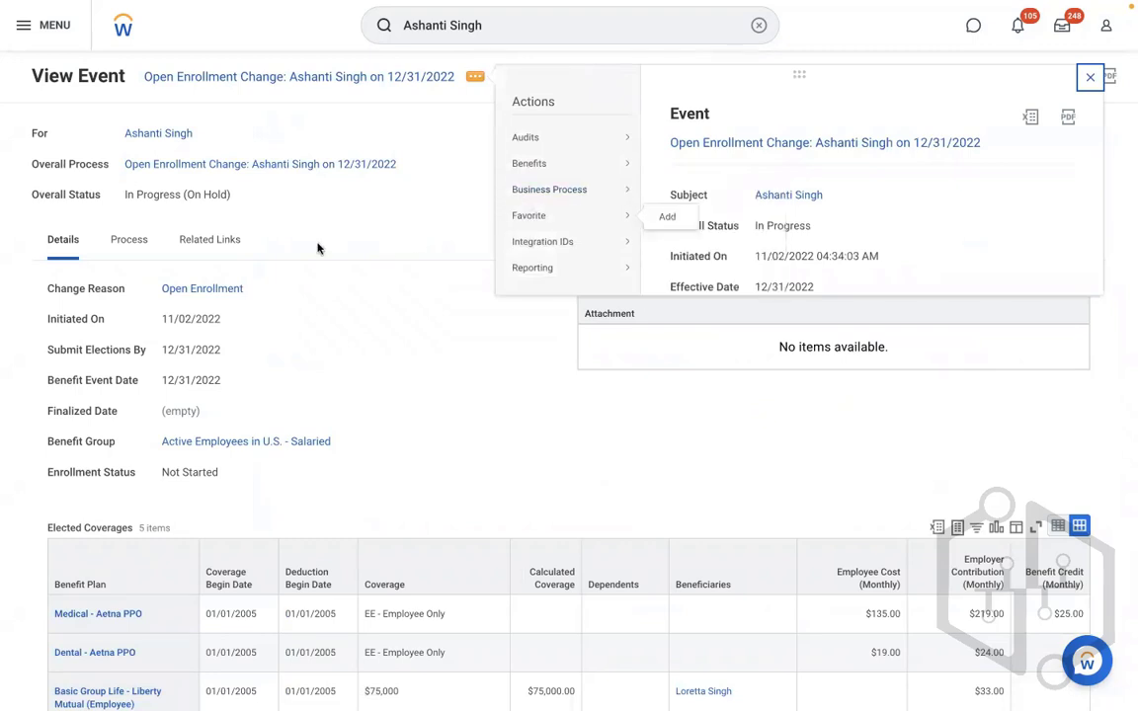
pyautogui.click(757, 27)
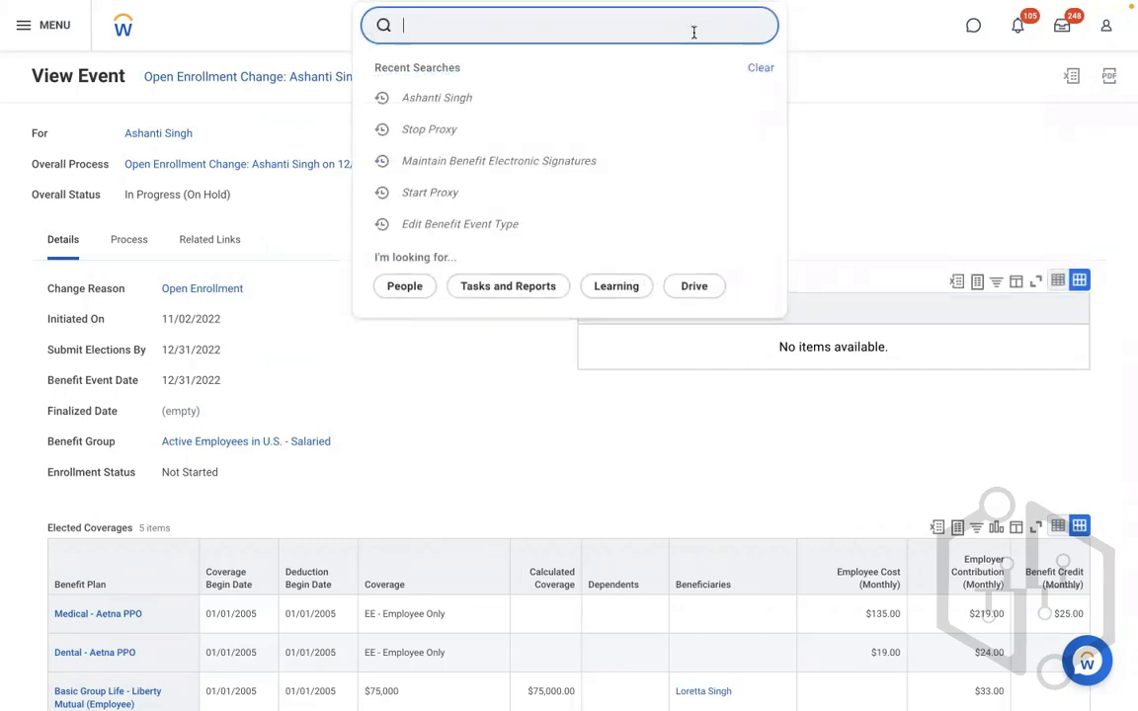
# - Search for the sales executive, open their profile, and show their Global Support - Canada org chart
pyautogui.write('NORMAN')
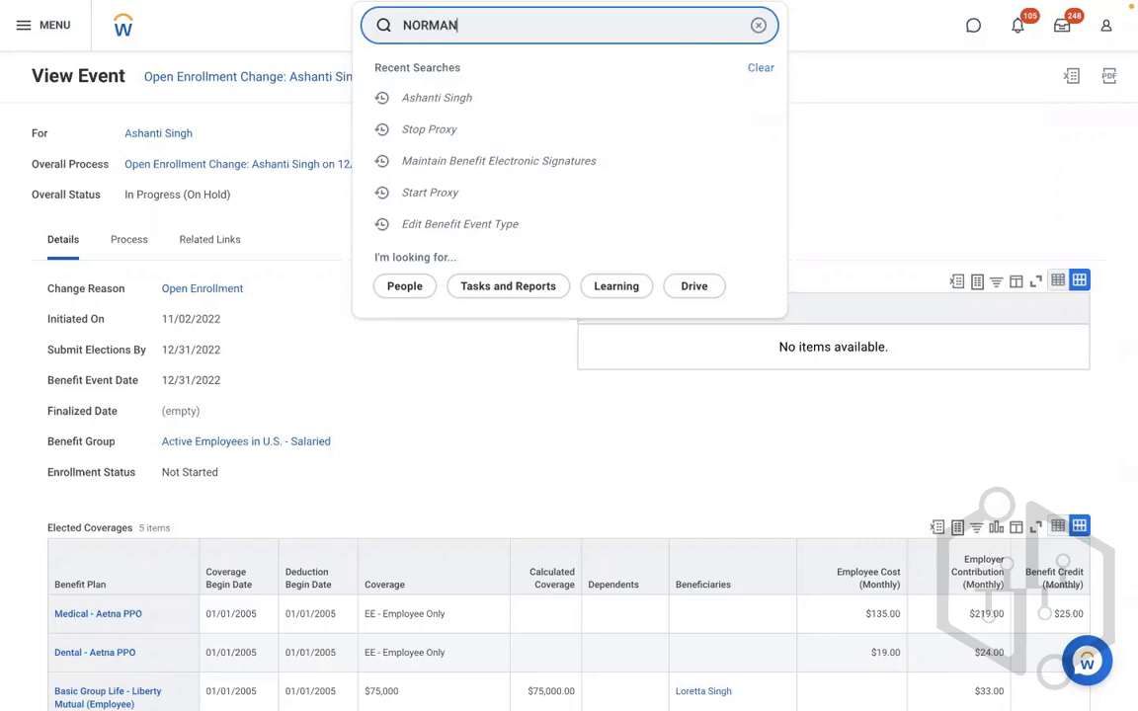
pyautogui.click(553, 86)
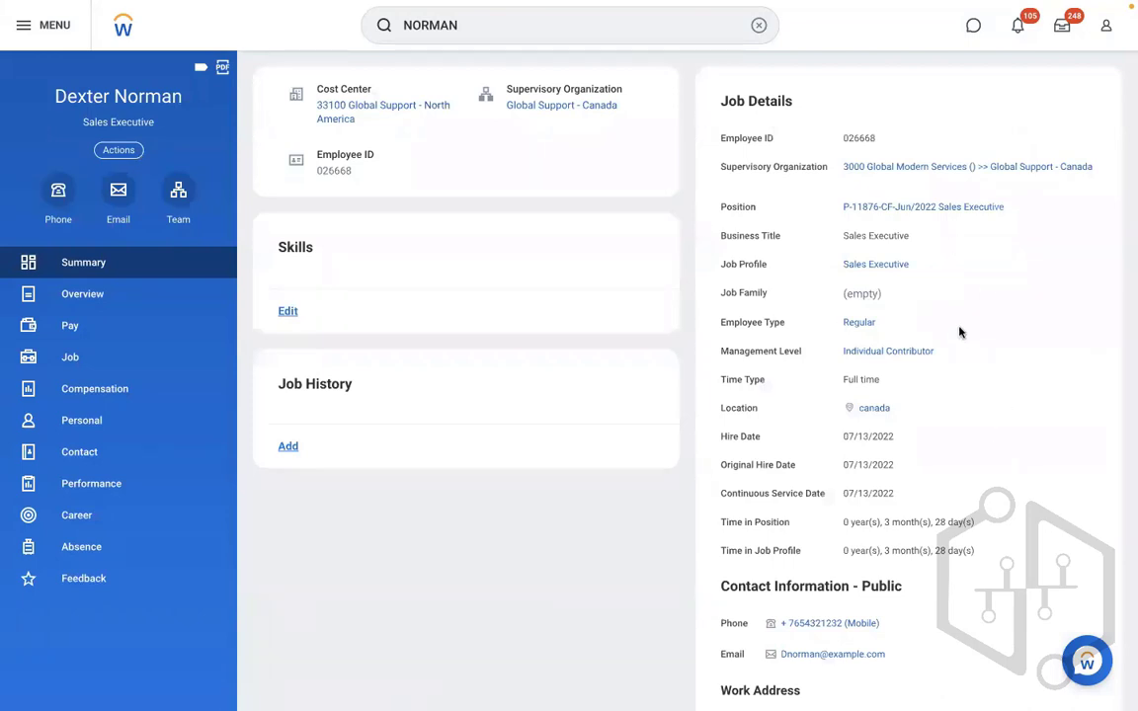
pyautogui.scroll(-1, 959, 332)
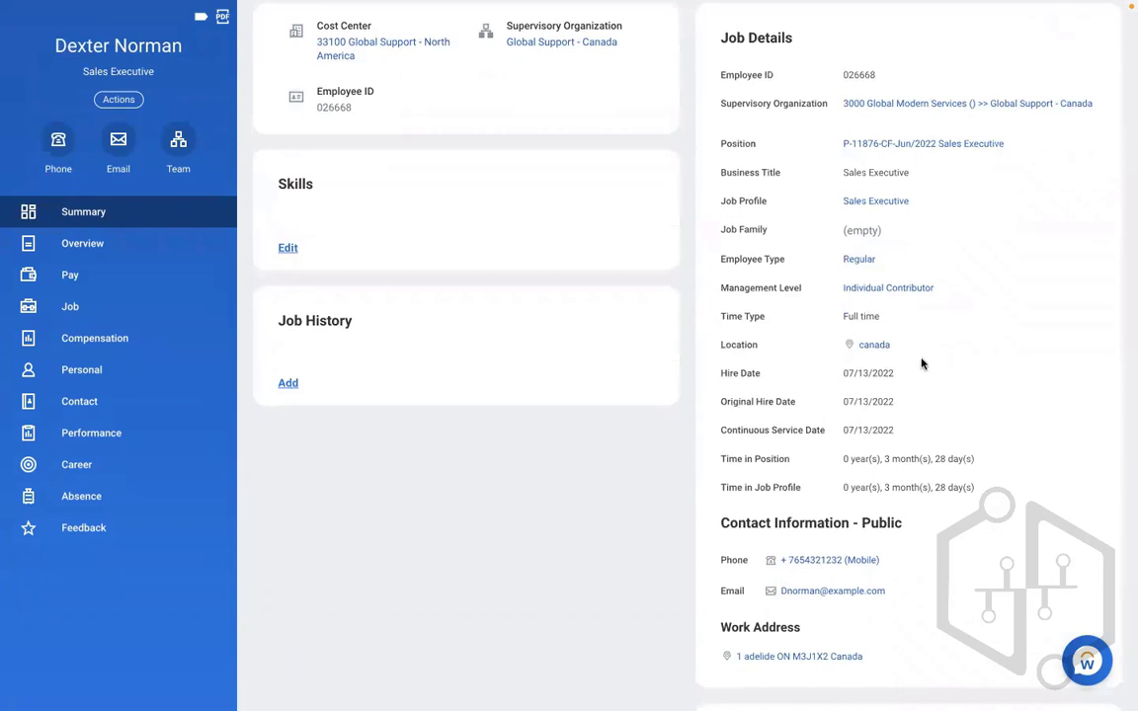
pyautogui.scroll(1, 922, 364)
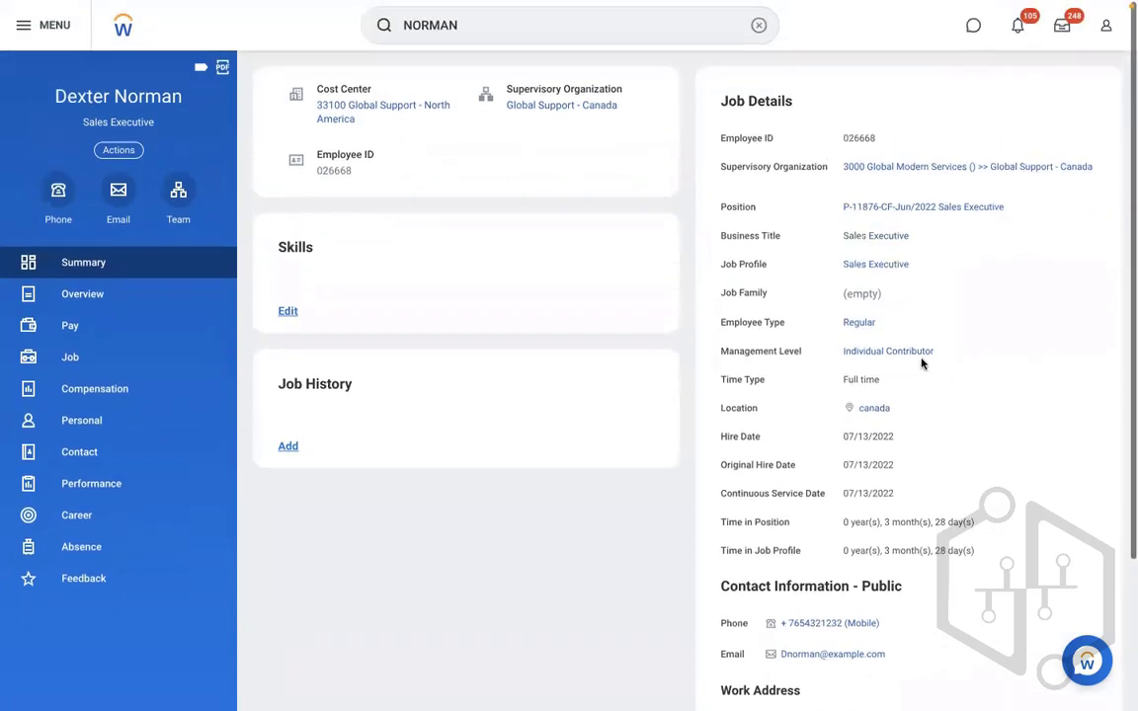
pyautogui.click(759, 26)
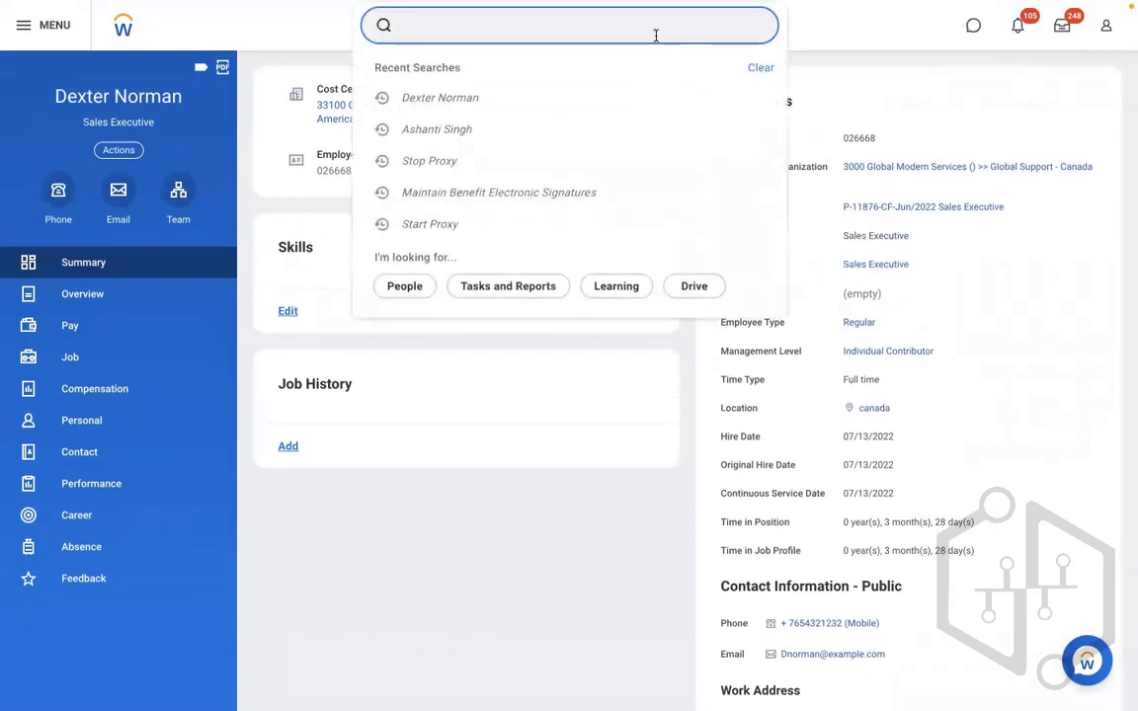
pyautogui.write('BETT')
pyautogui.press('BackSpace')
pyautogui.press('BackSpace')
pyautogui.press('BackSpace')
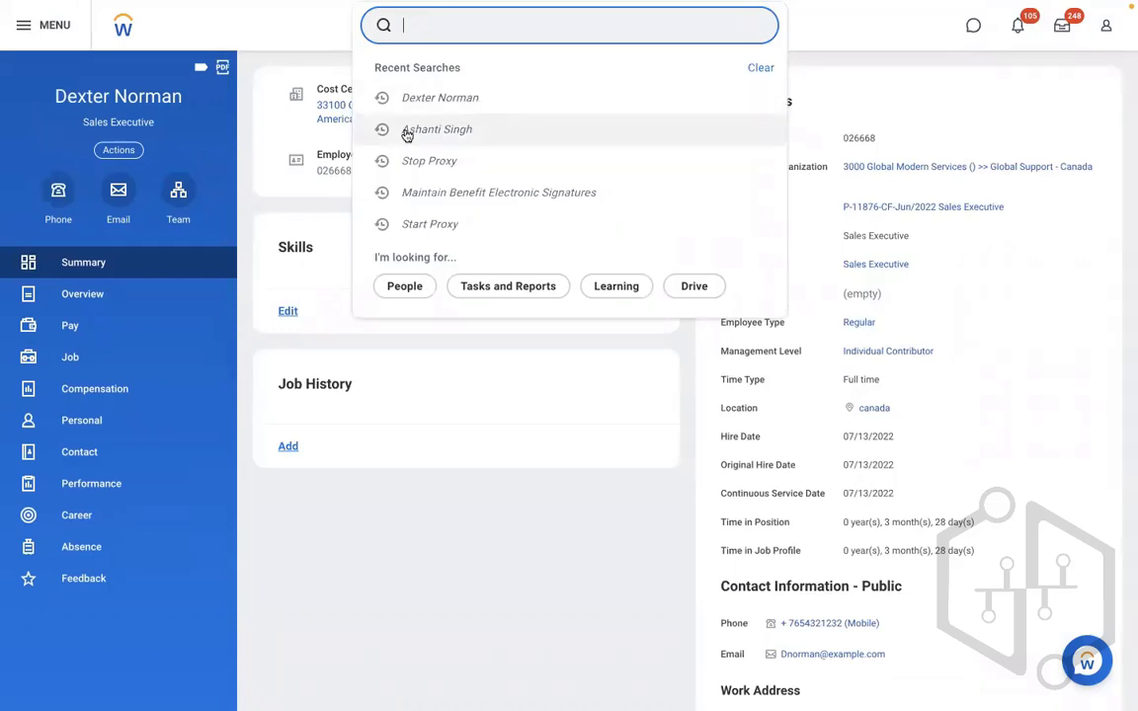
pyautogui.click(178, 193)
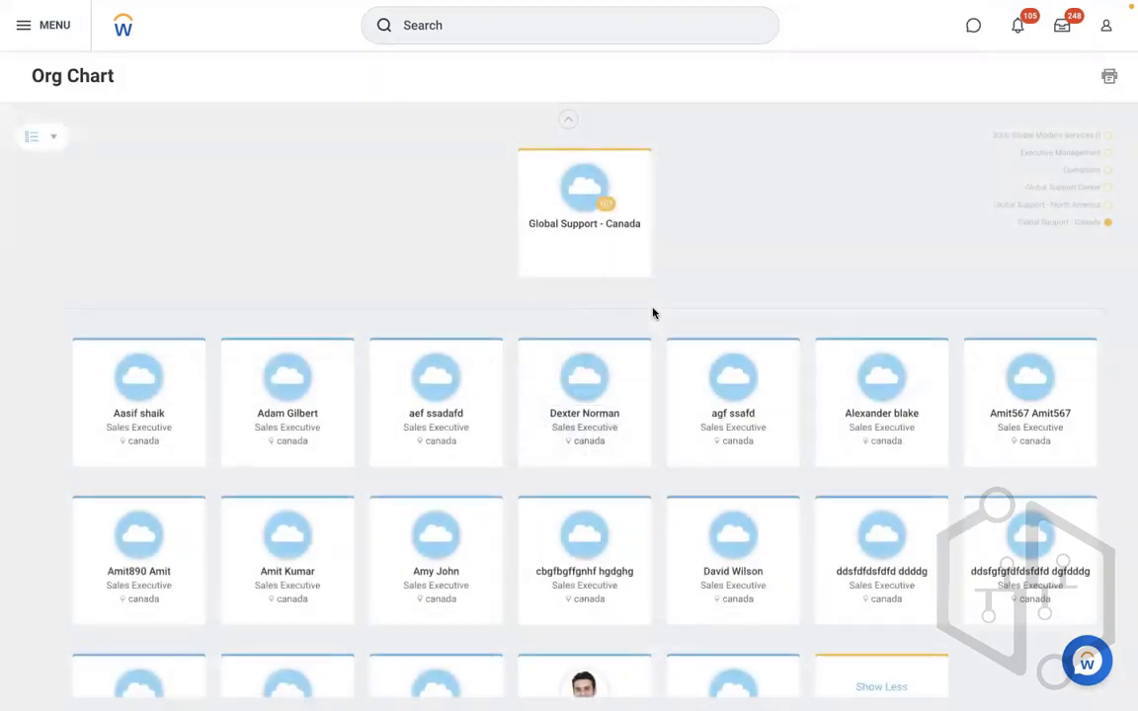
# - Climb the org chart through Global Support Center and Operations to Executive Management
pyautogui.click(569, 121)
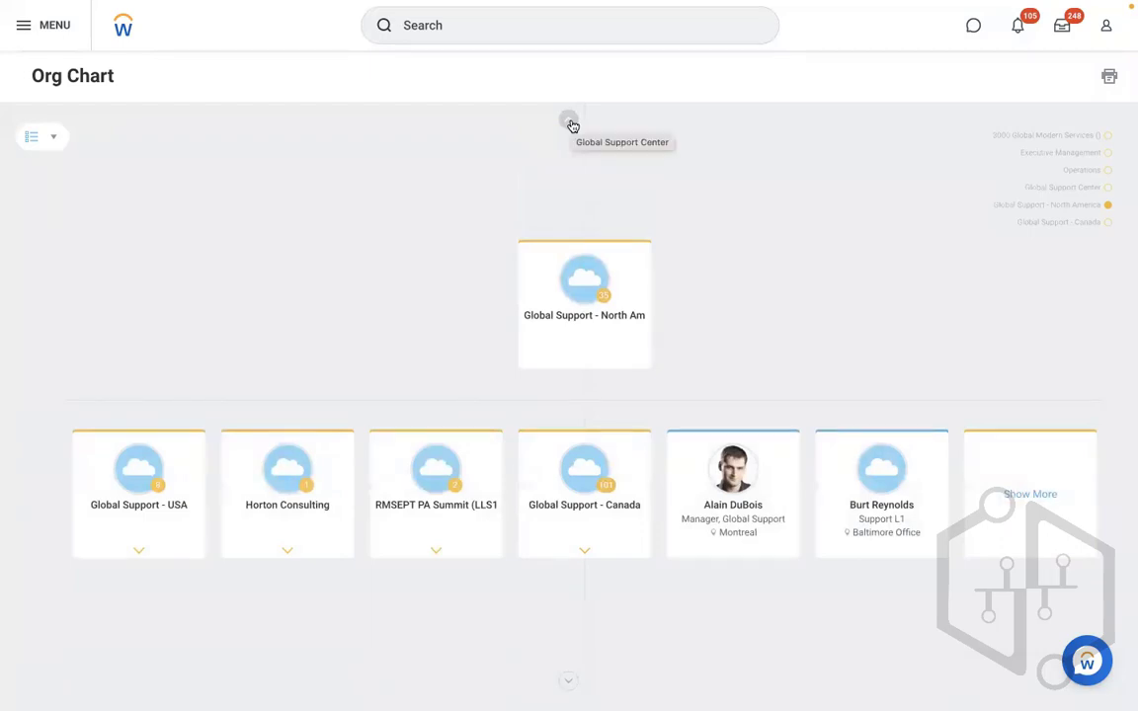
pyautogui.click(570, 122)
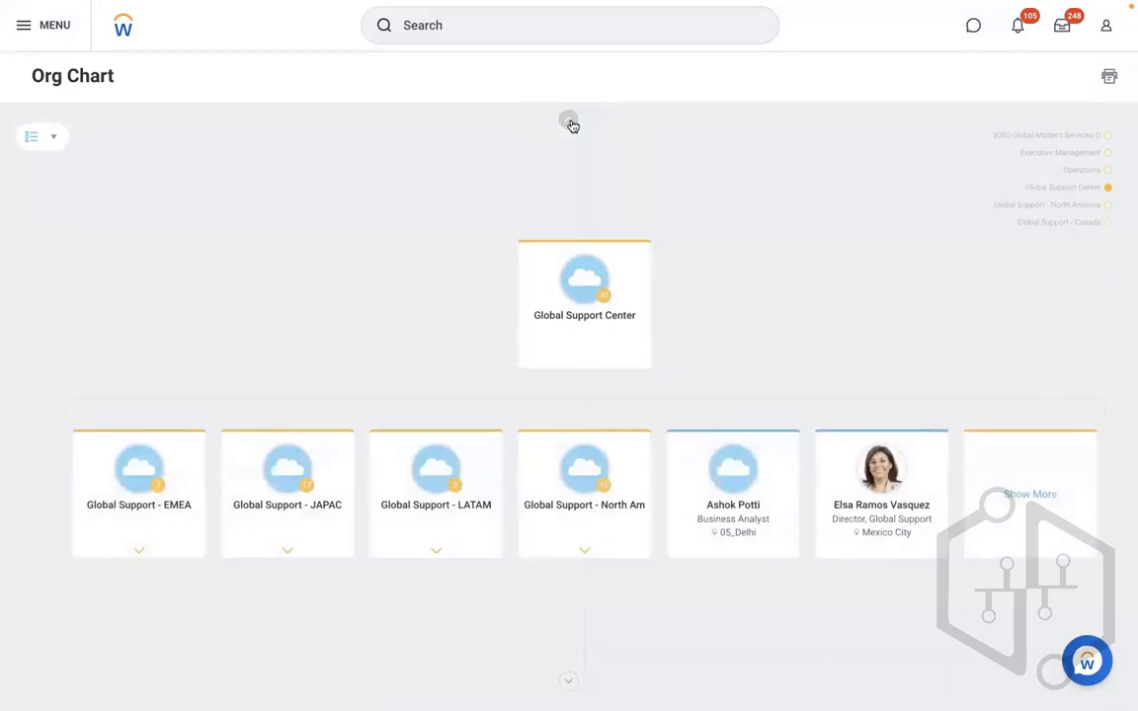
pyautogui.click(570, 123)
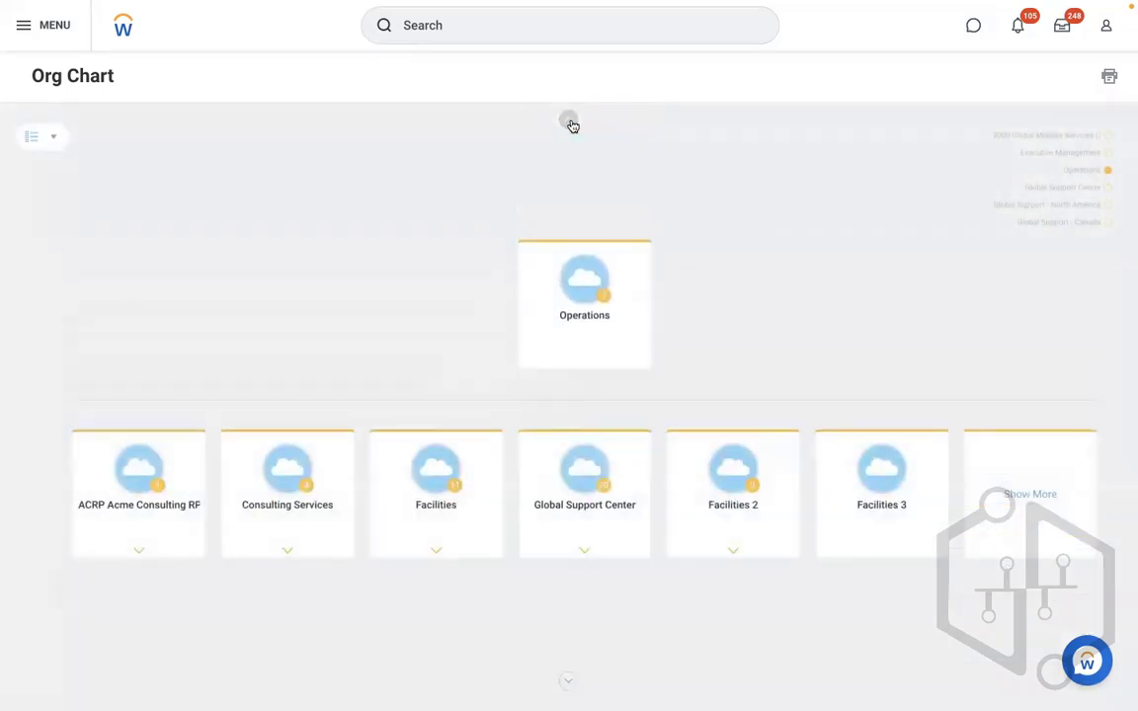
pyautogui.click(570, 122)
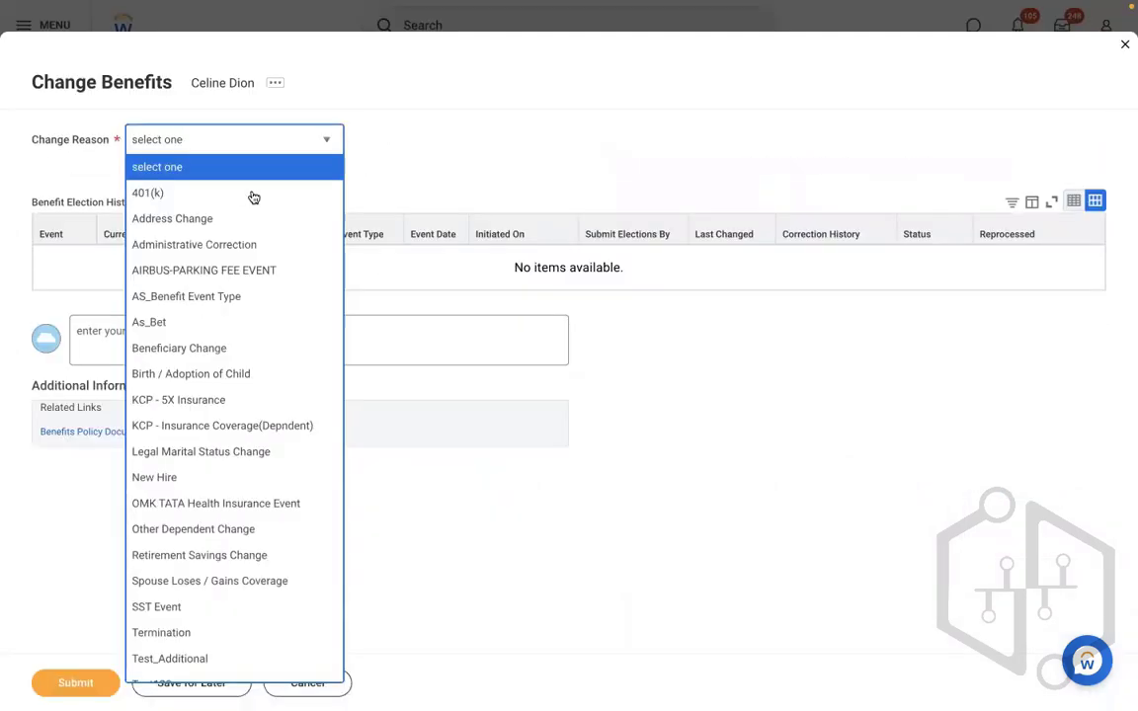
# - Browse the benefit change reasons without choosing one, then cancel the benefit change
pyautogui.press('Up')
pyautogui.press('Up')
pyautogui.press('Up')
pyautogui.press('Up')
pyautogui.press('Up')
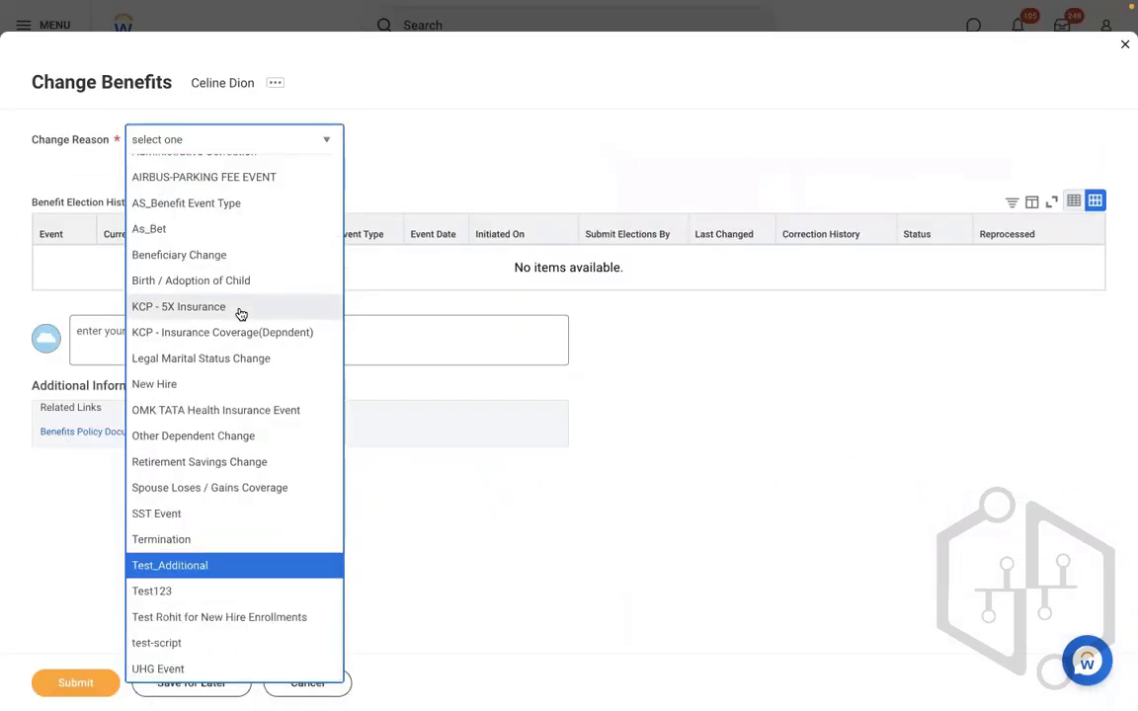
pyautogui.press('Up')
pyautogui.press('Up')
pyautogui.press('Up')
pyautogui.press('Up')
pyautogui.press('Up')
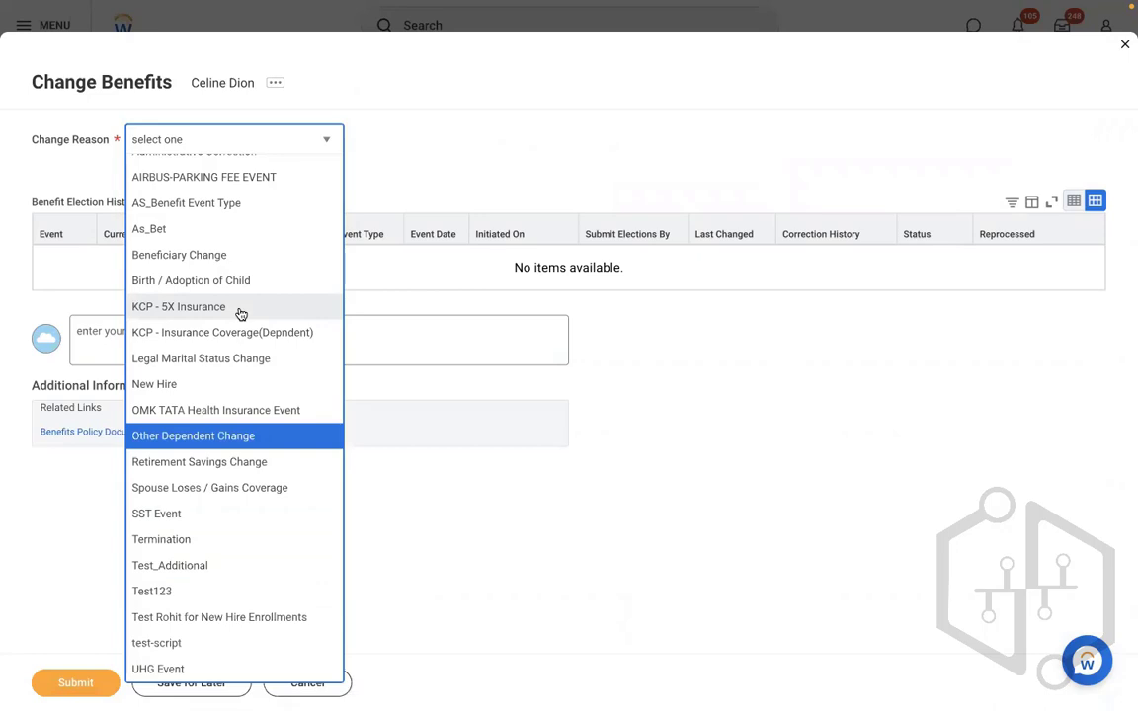
pyautogui.press('Up')
pyautogui.press('Up')
pyautogui.press('Up')
pyautogui.press('Up')
pyautogui.press('Up')
pyautogui.press('Up')
pyautogui.press('Up')
pyautogui.press('Up')
pyautogui.press('Up')
pyautogui.press('Up')
pyautogui.press('Up')
pyautogui.press('Up')
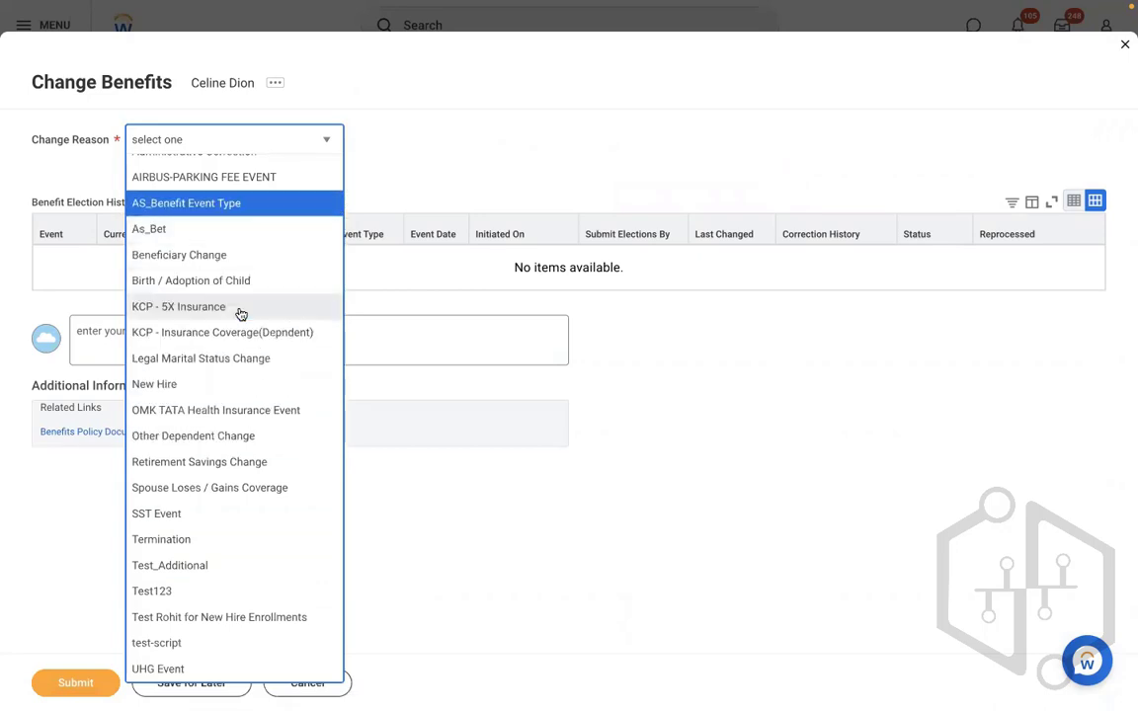
pyautogui.press('Up')
pyautogui.press('Up')
pyautogui.press('Up')
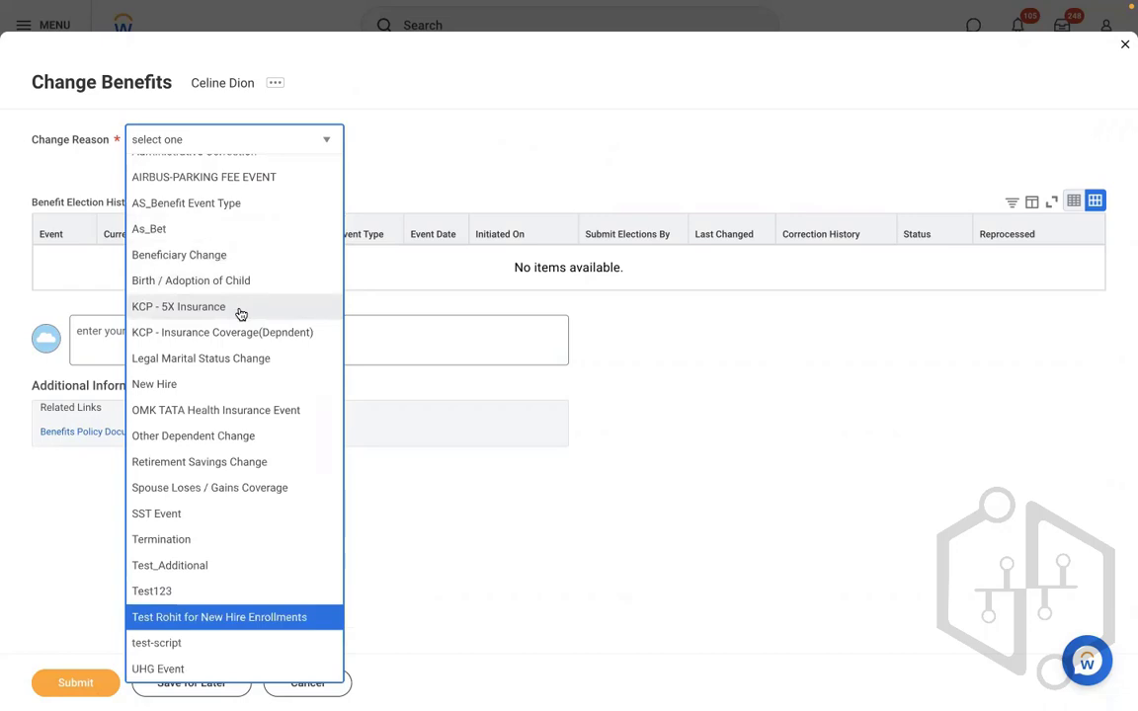
pyautogui.press('Escape')
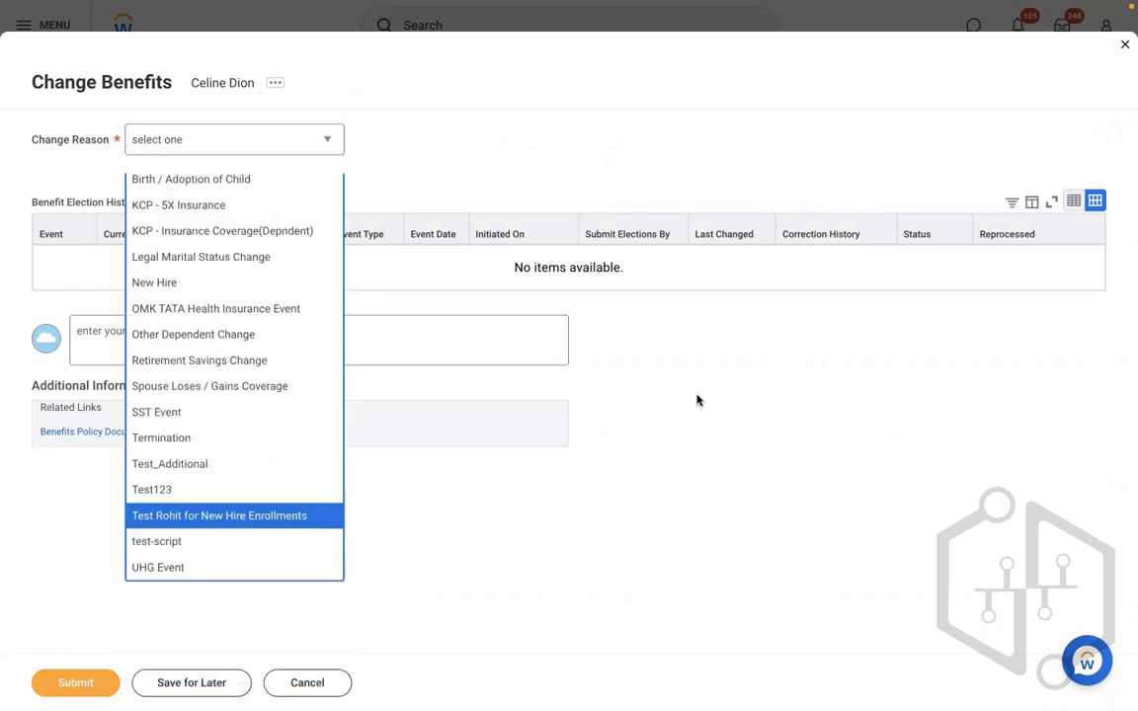
pyautogui.click(327, 681)
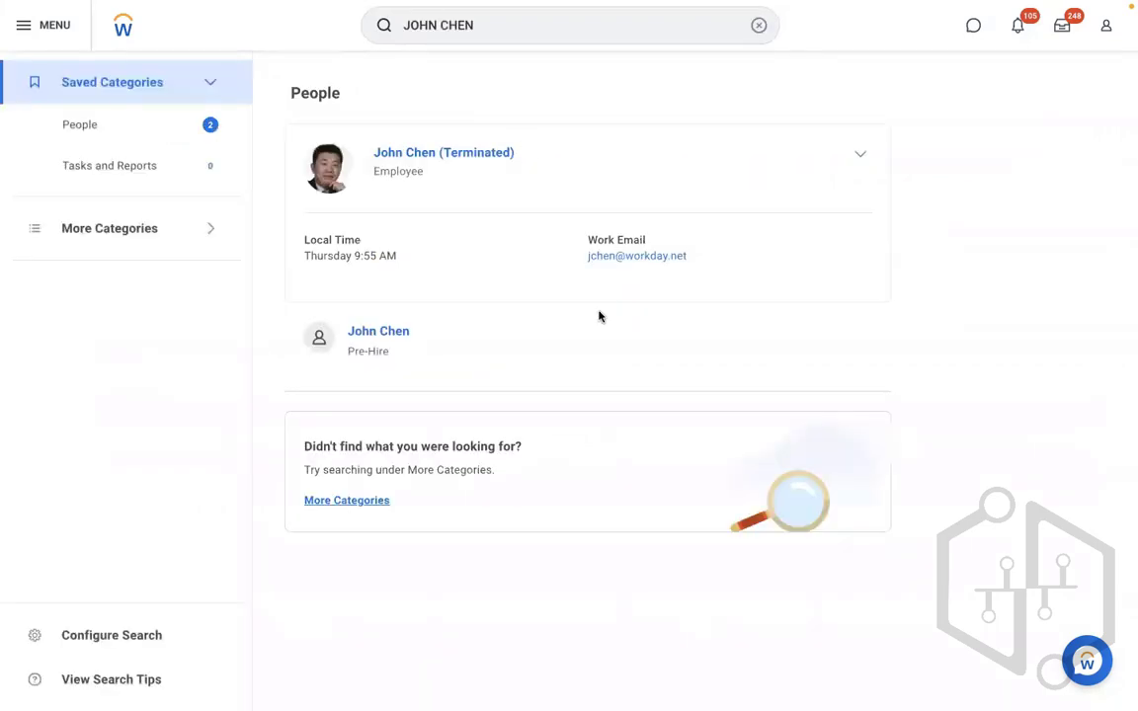
# - Open the terminated employee's profile, then their 3000 Global Modern Services supervisory organization
pyautogui.click(395, 155)
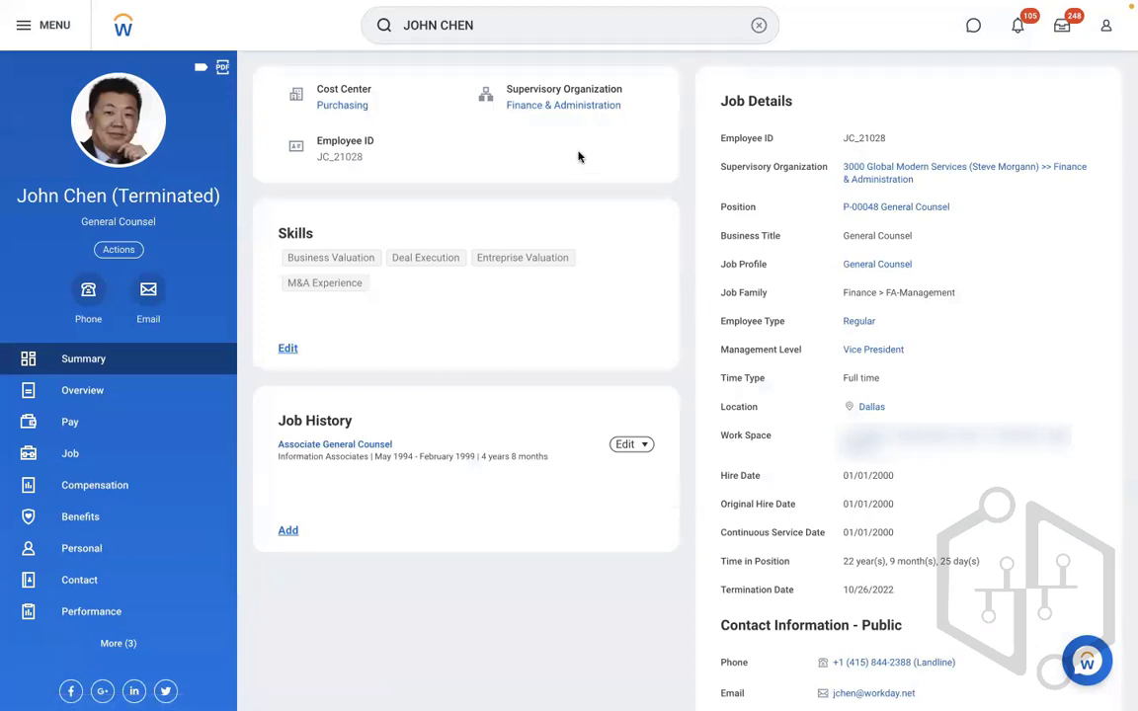
pyautogui.click(539, 104)
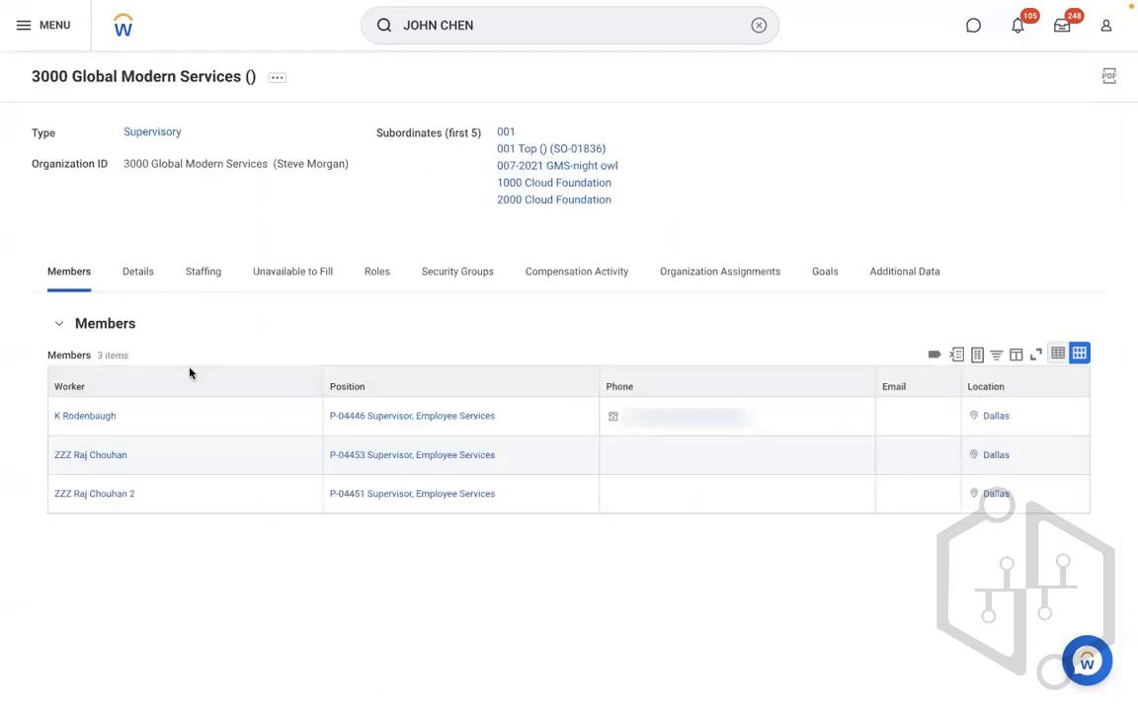